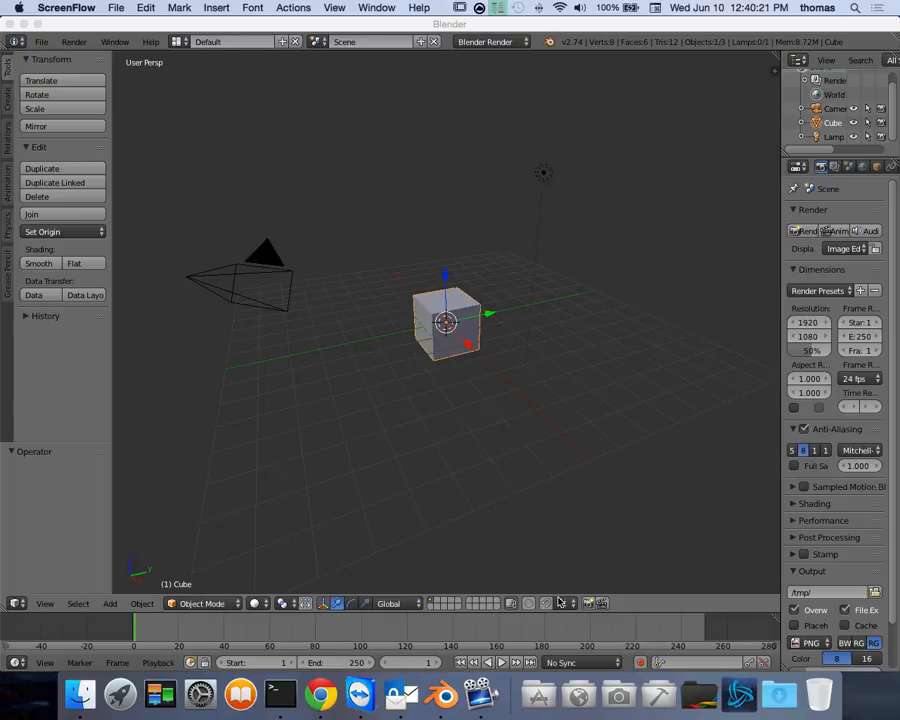
Launch Maya from the Design applications folder and dismiss its What's New Highlight Settings dialog
click(618, 690)
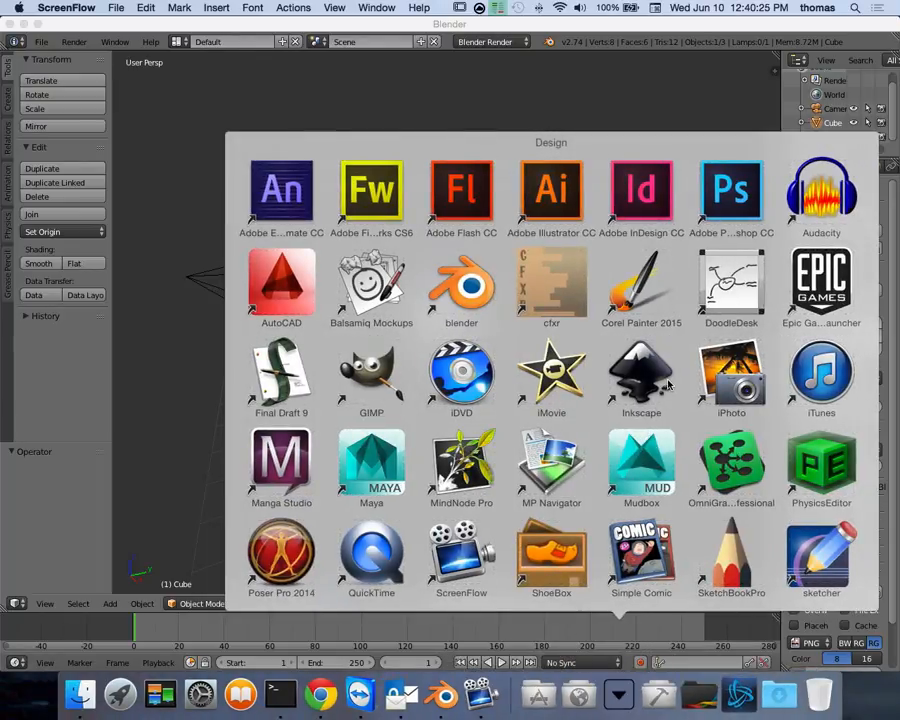
scroll(672, 402, down, 3)
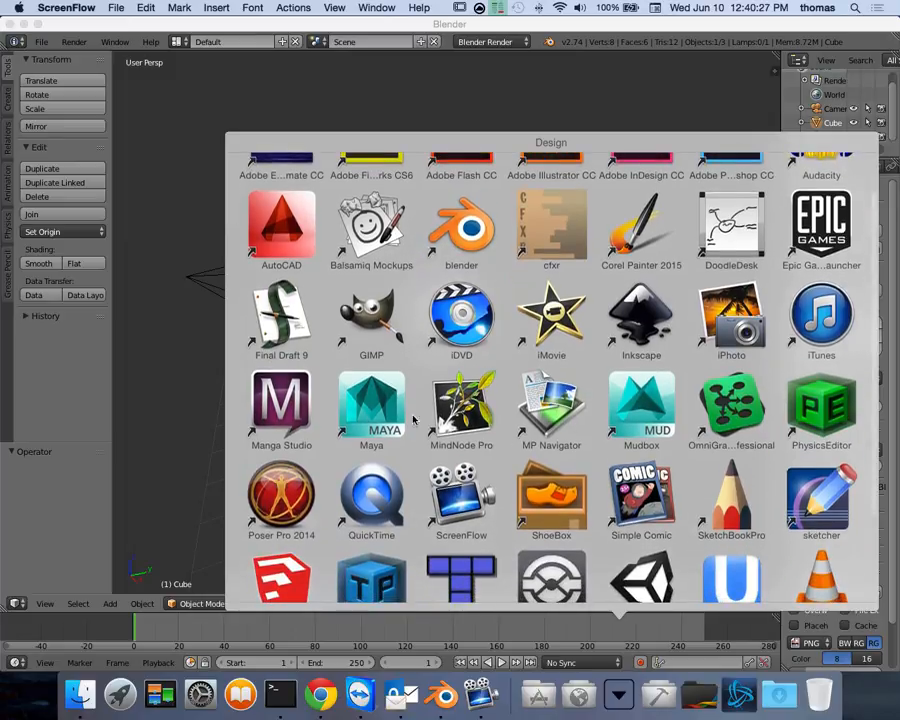
click(390, 419)
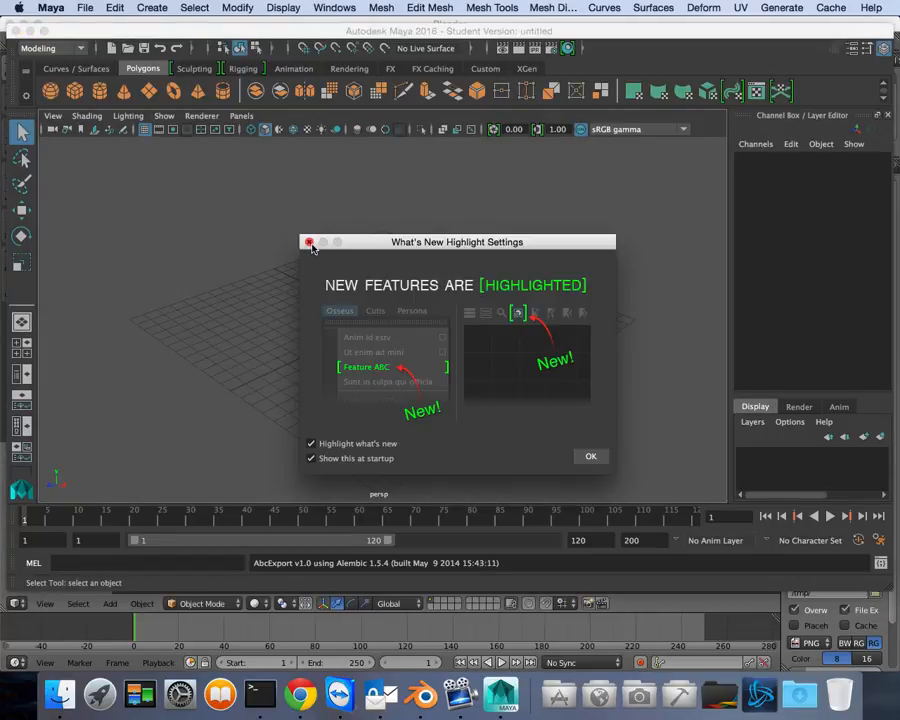
click(310, 244)
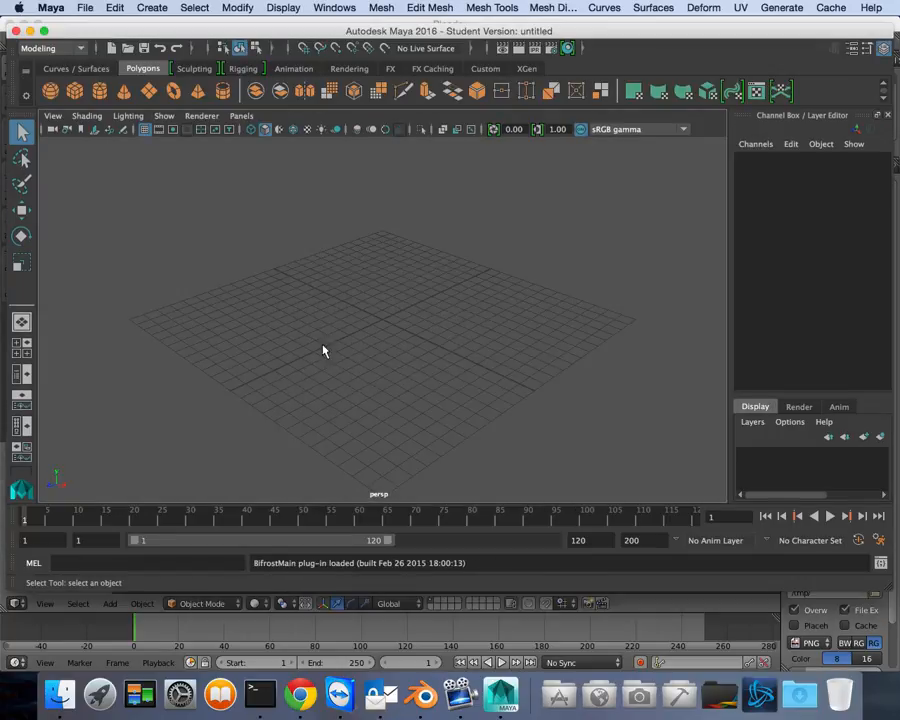
Create a polygon cube at the origin of the empty Maya scene
click(323, 346)
alt+drag(378, 337, 373, 337)
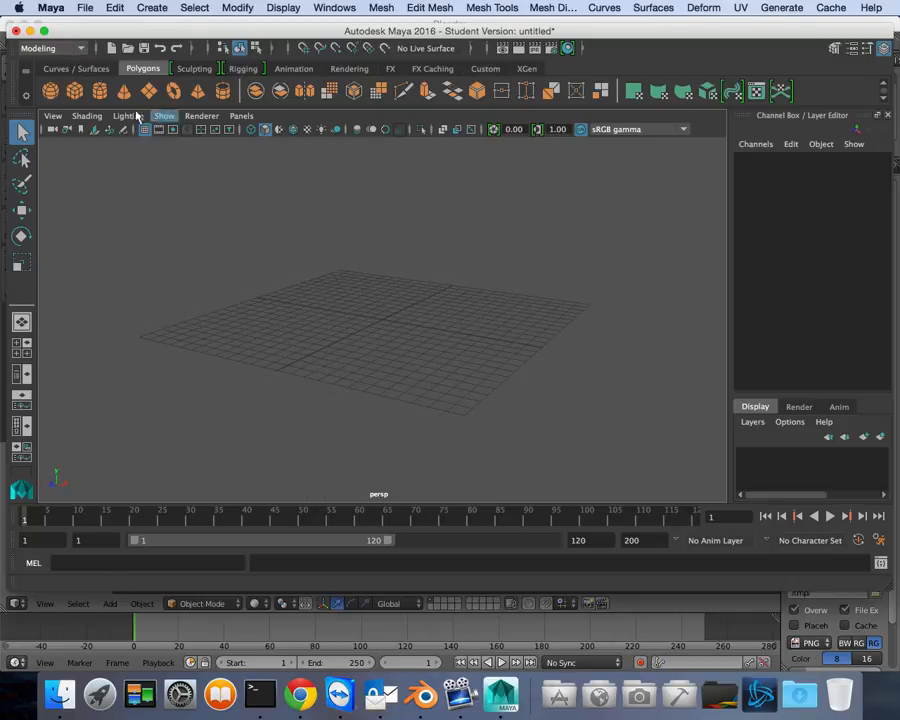
click(75, 90)
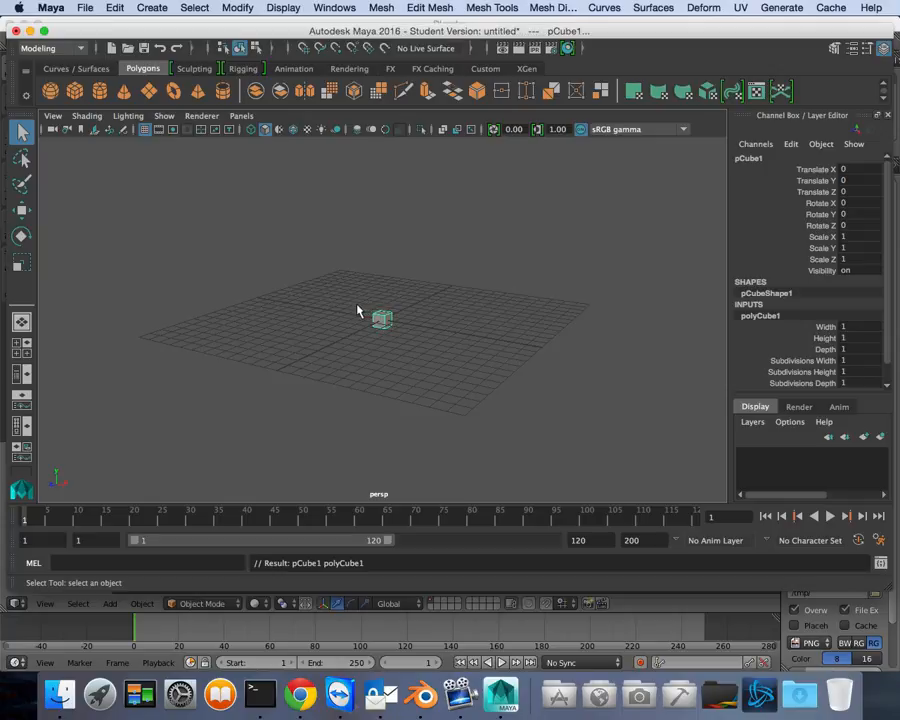
mouse_move(380, 330)
alt+mouse_down()
mouse_move(446, 337)
mouse_move(394, 326)
alt+mouse_up()
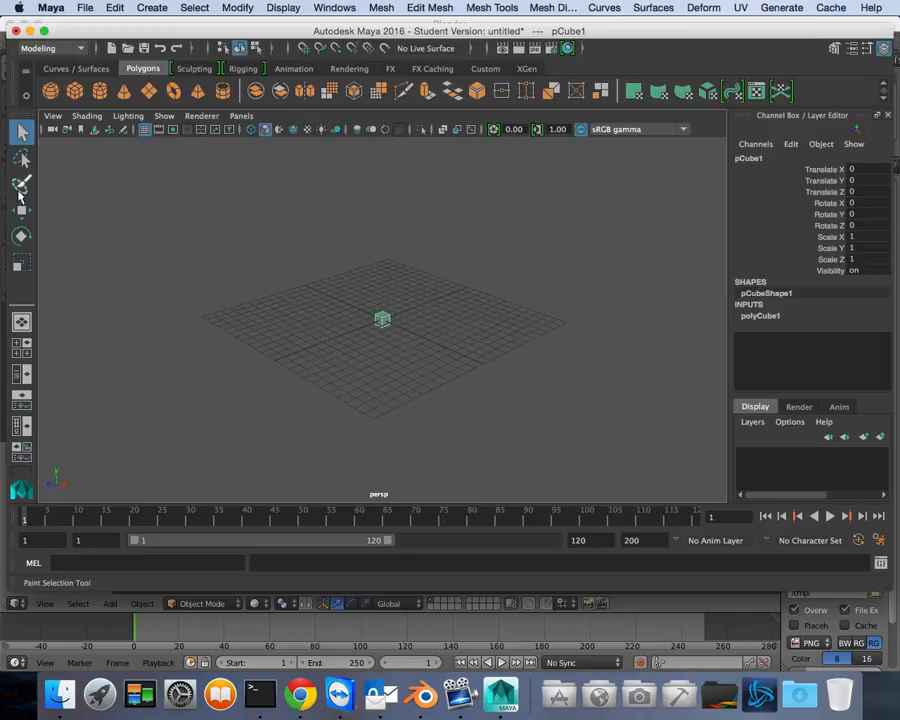
Scale the cube to about 5.258 in X and 2.367 in Y, and rotate it about 57.93 degrees around Y
click(21, 261)
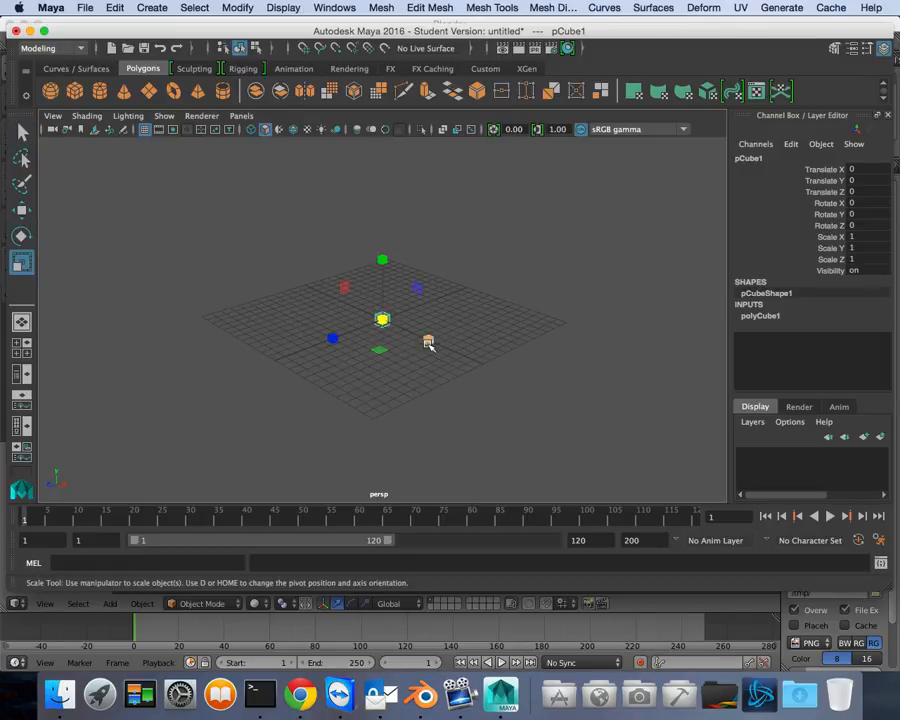
drag(428, 340, 498, 353)
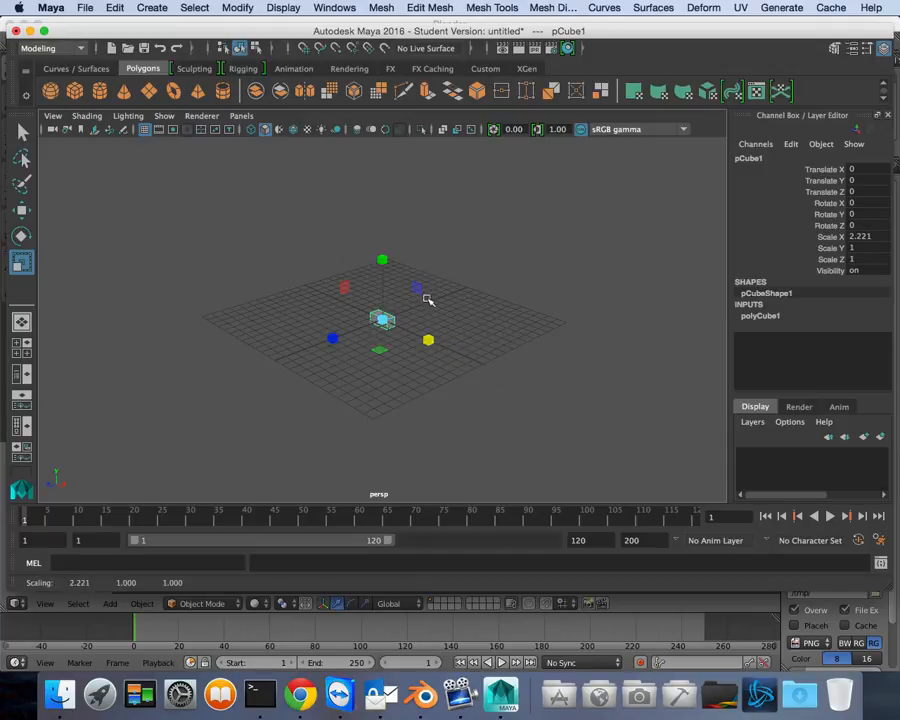
drag(426, 295, 464, 281)
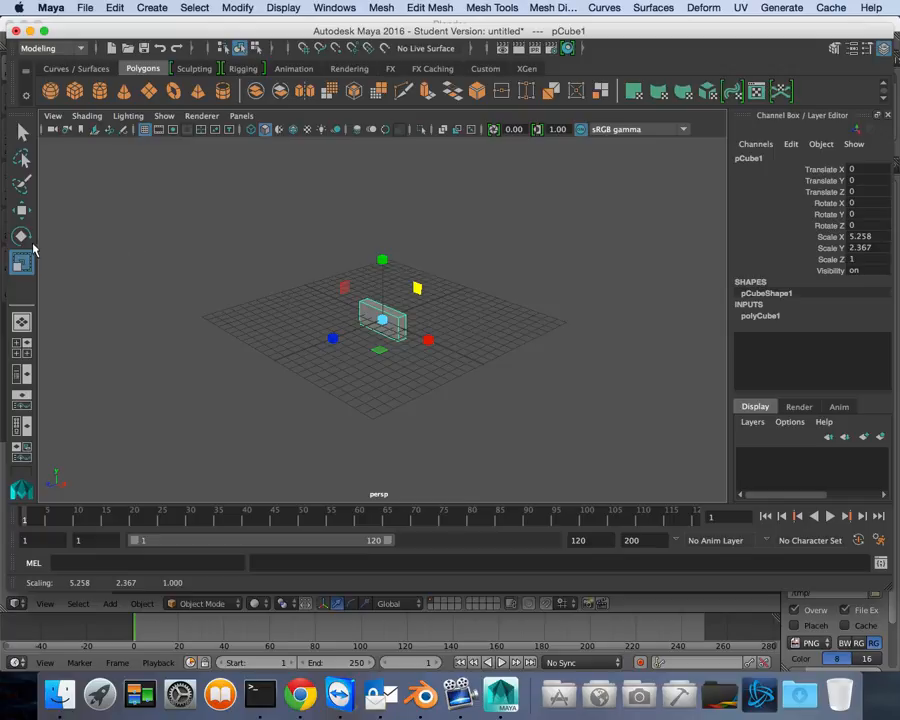
click(21, 235)
drag(358, 345, 488, 221)
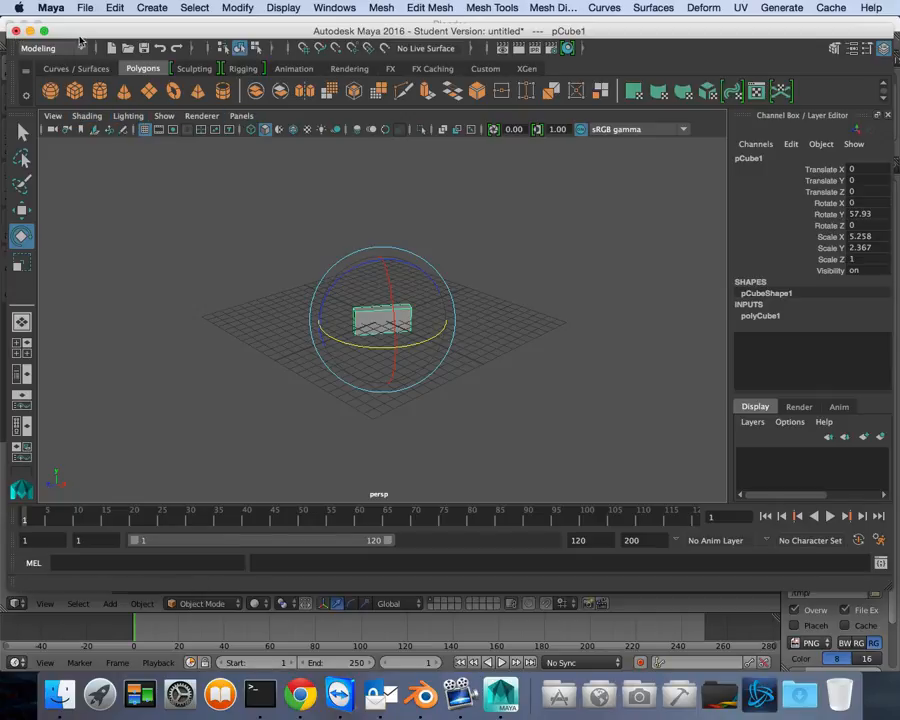
Close Maya without saving the scene and return to Blender
click(16, 32)
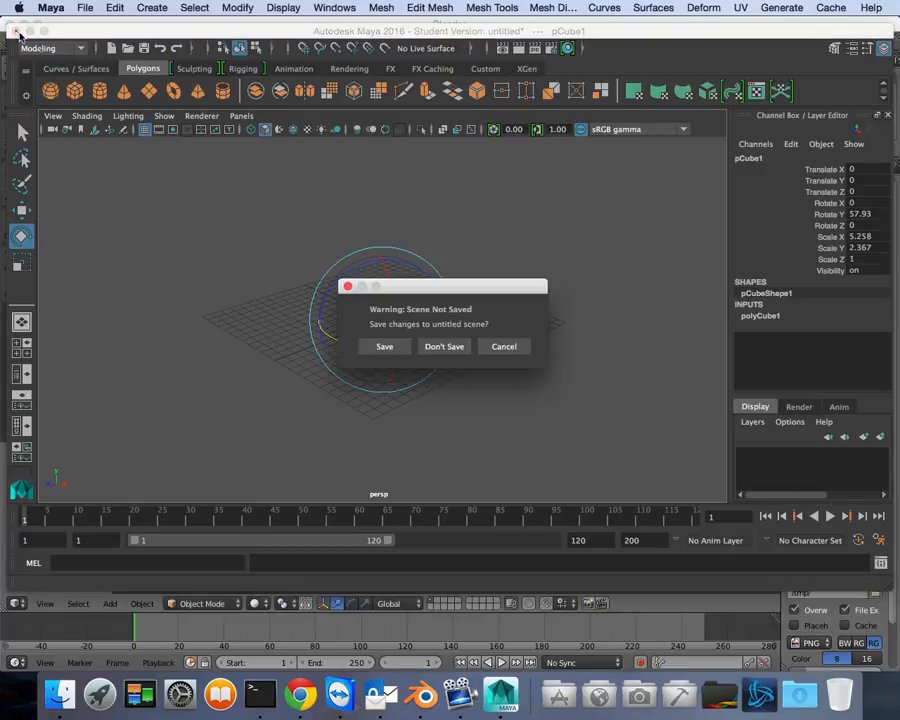
click(438, 346)
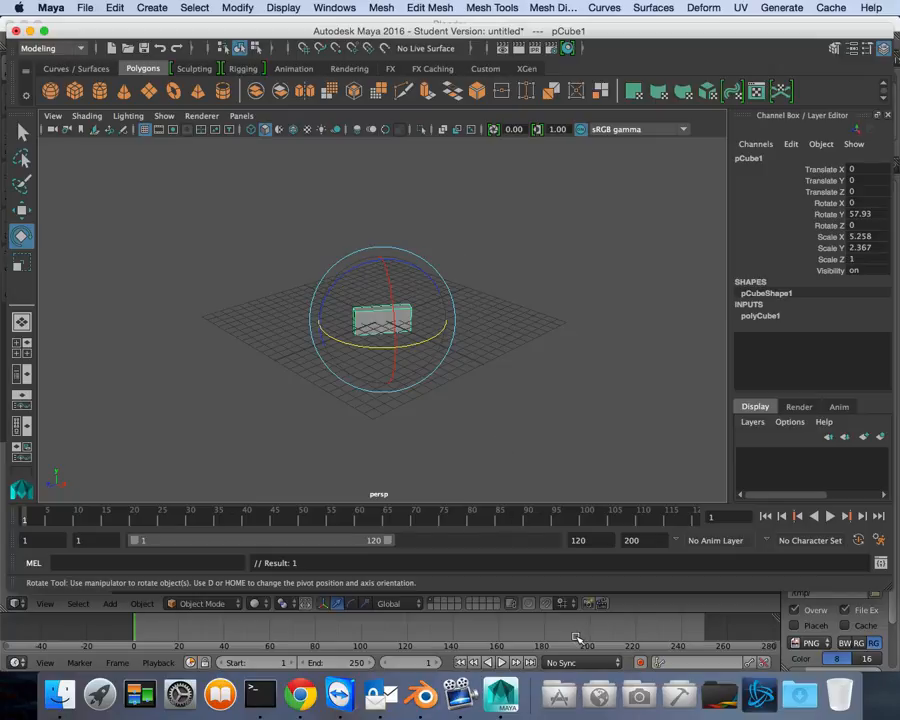
click(637, 693)
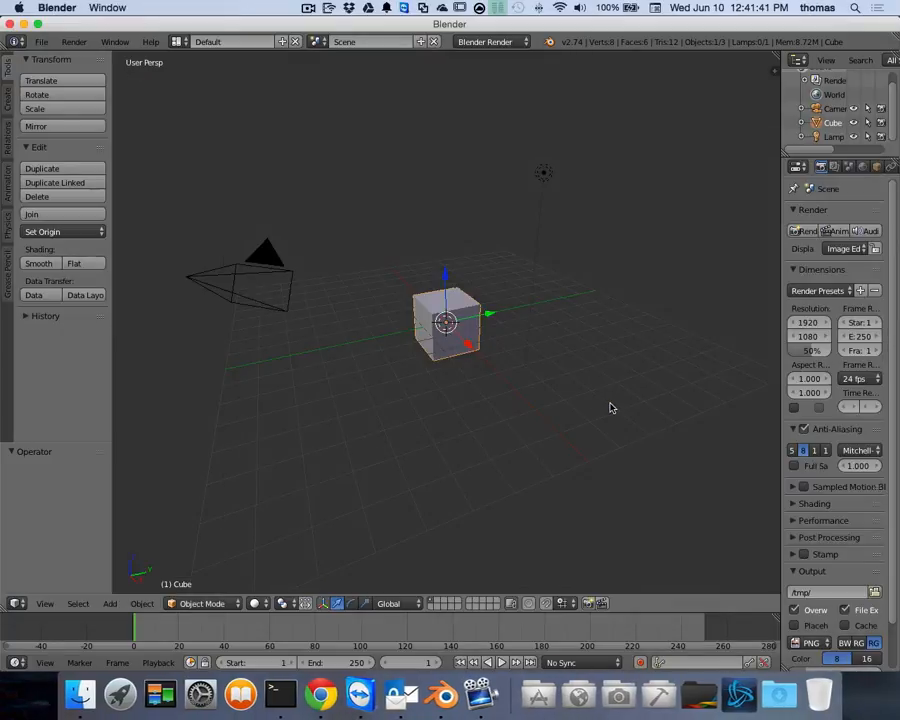
Launch Mudbox from the Design applications folder and dismiss its splash screen and What's New dialog
click(618, 685)
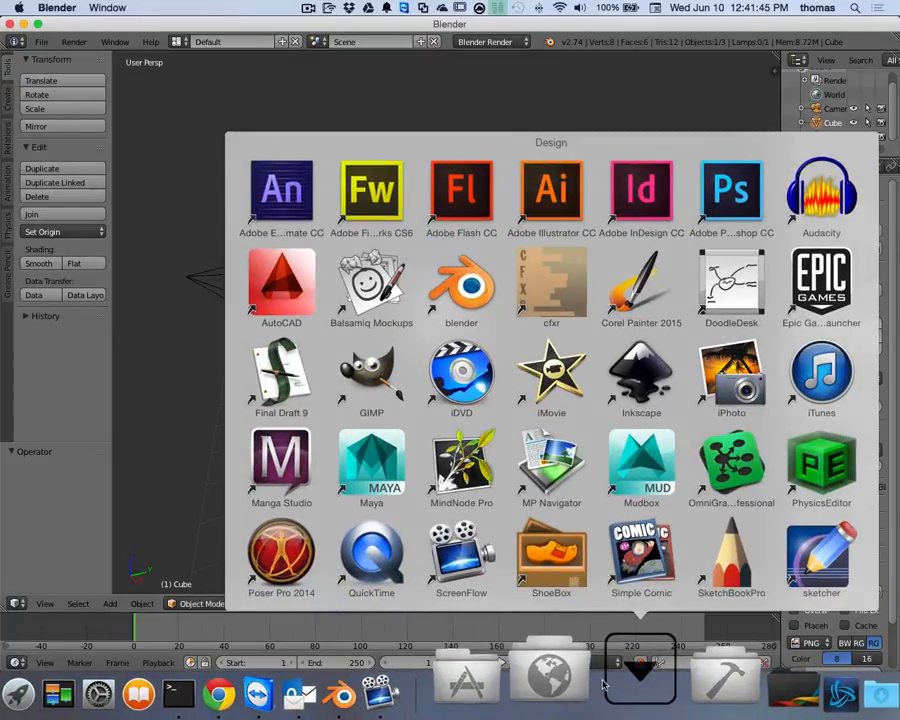
click(641, 466)
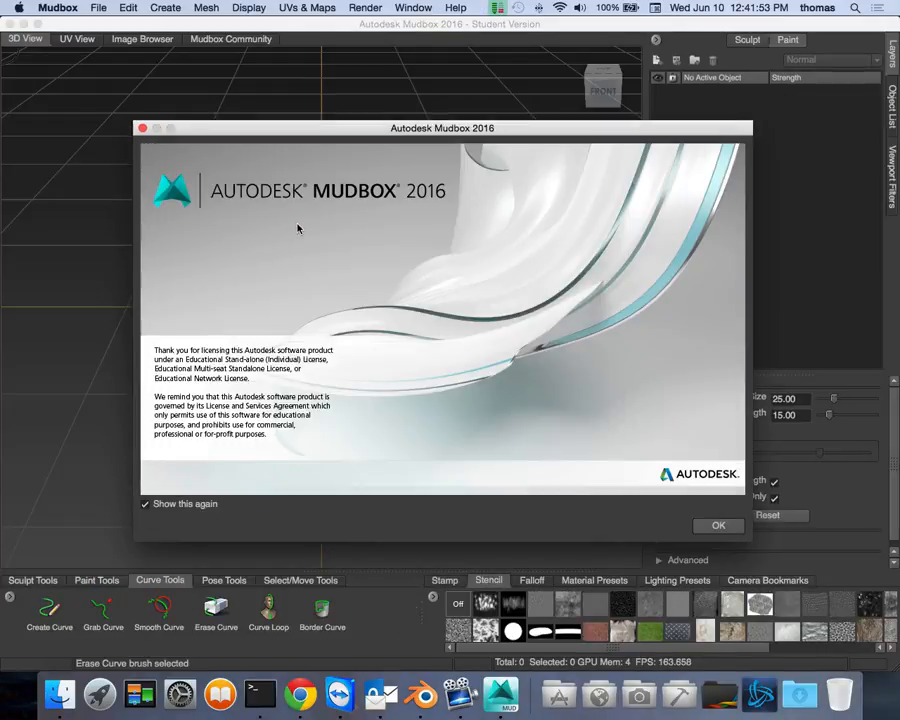
click(718, 527)
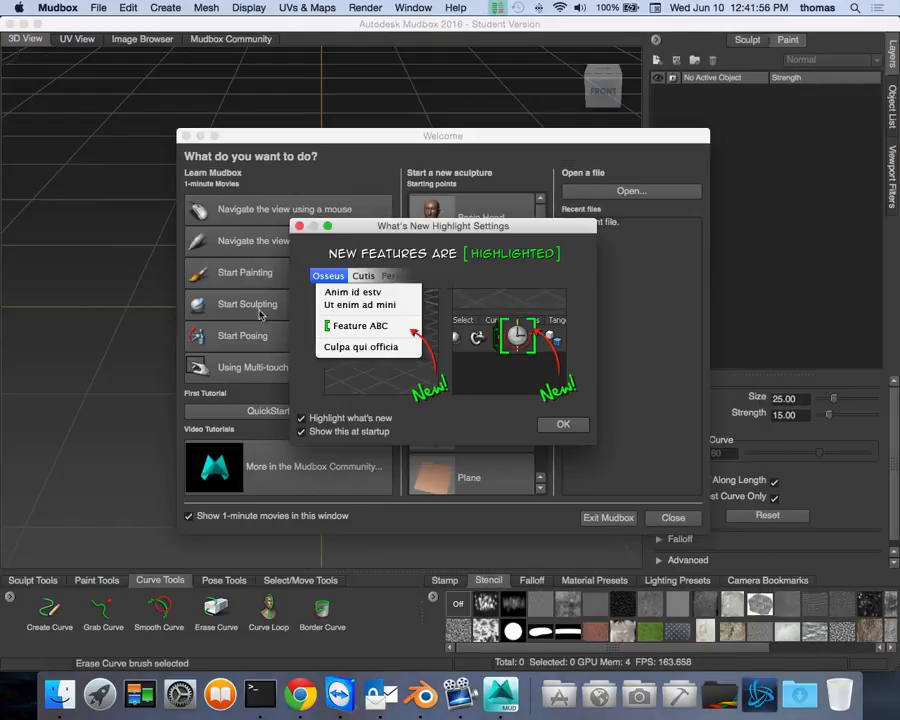
click(298, 226)
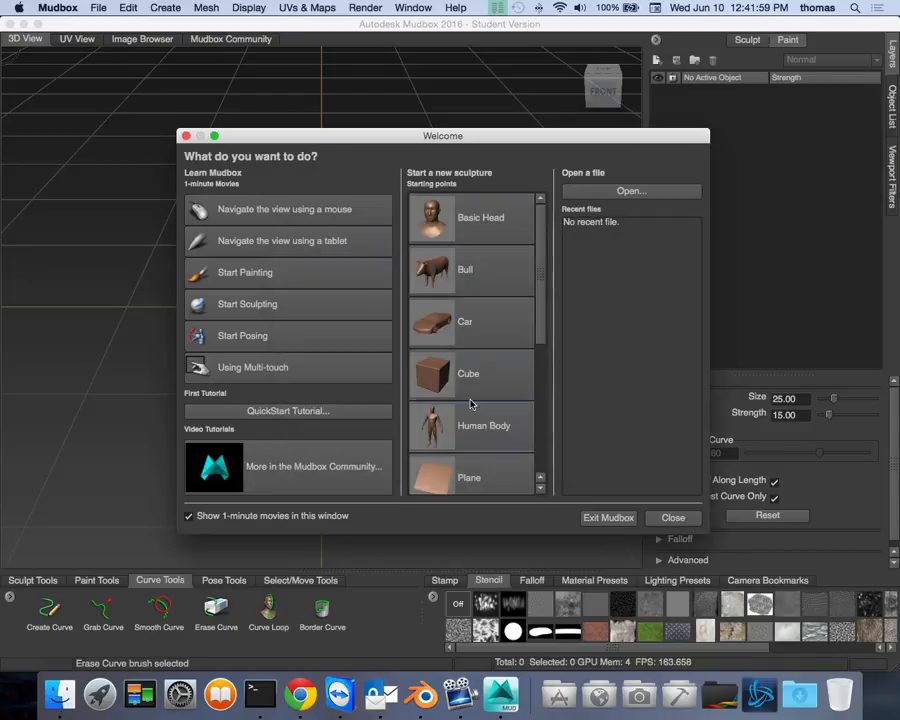
Start a new Mudbox sculpture from the Plane starting point
drag(350, 138, 308, 72)
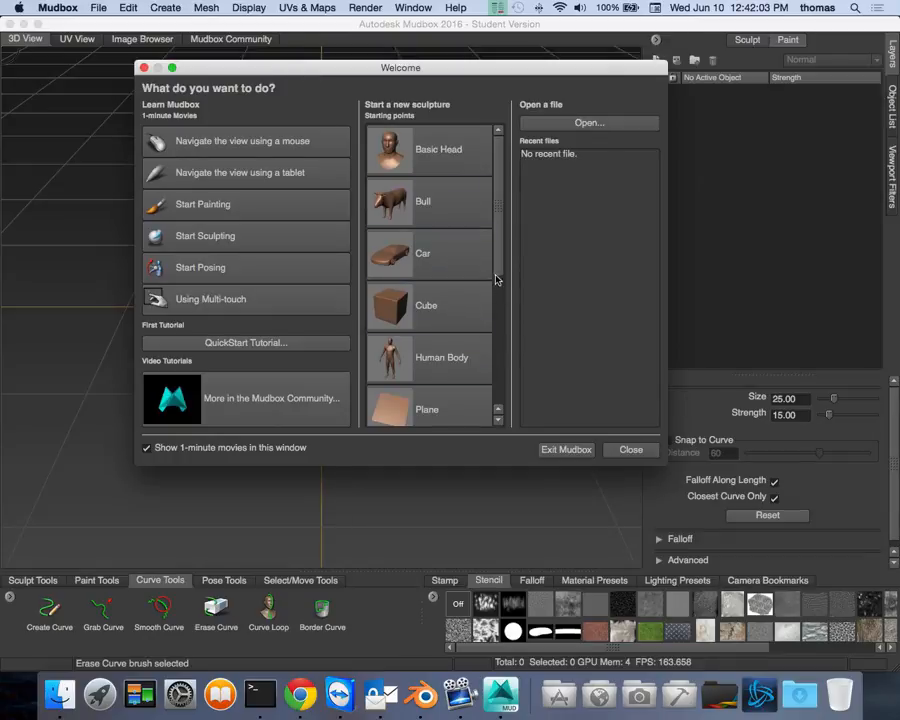
drag(497, 279, 496, 342)
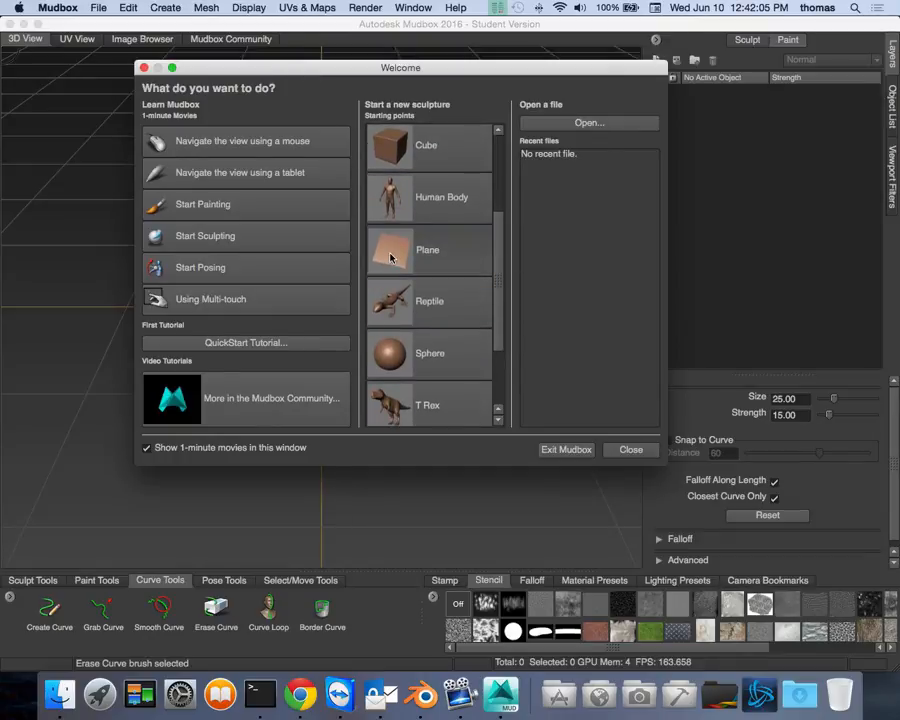
click(390, 258)
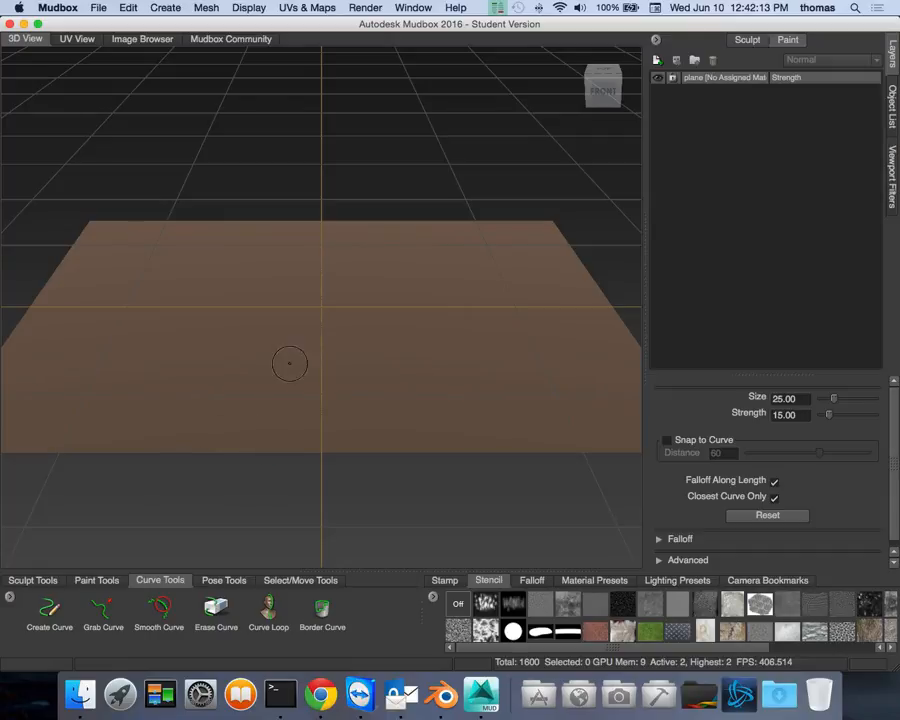
Pull several bumps and tall spikes out of the plane's surface with the Grab sculpt tool
click(36, 583)
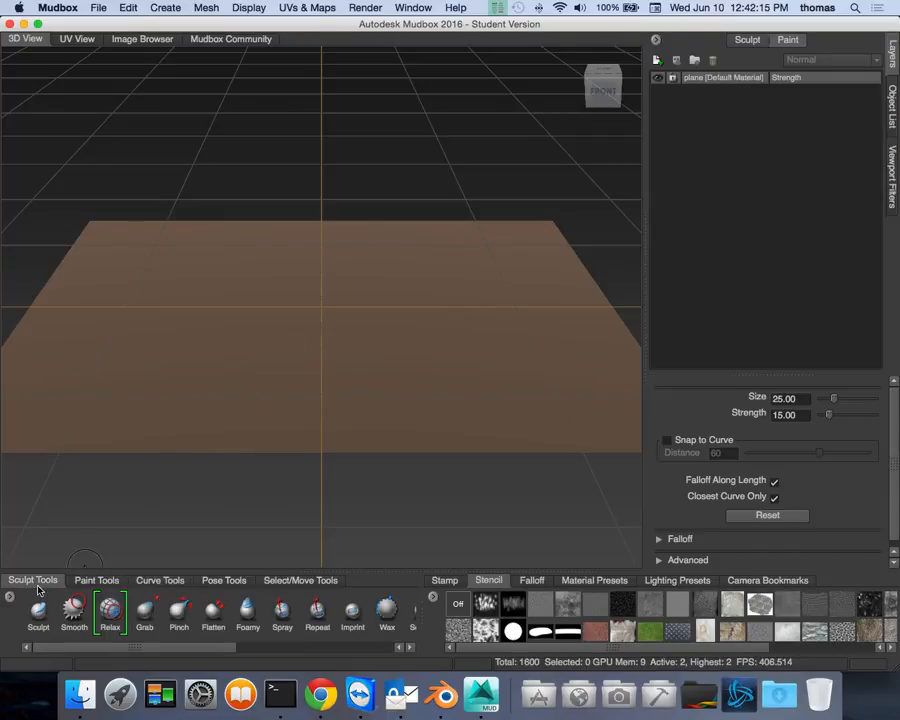
click(147, 622)
drag(185, 435, 232, 410)
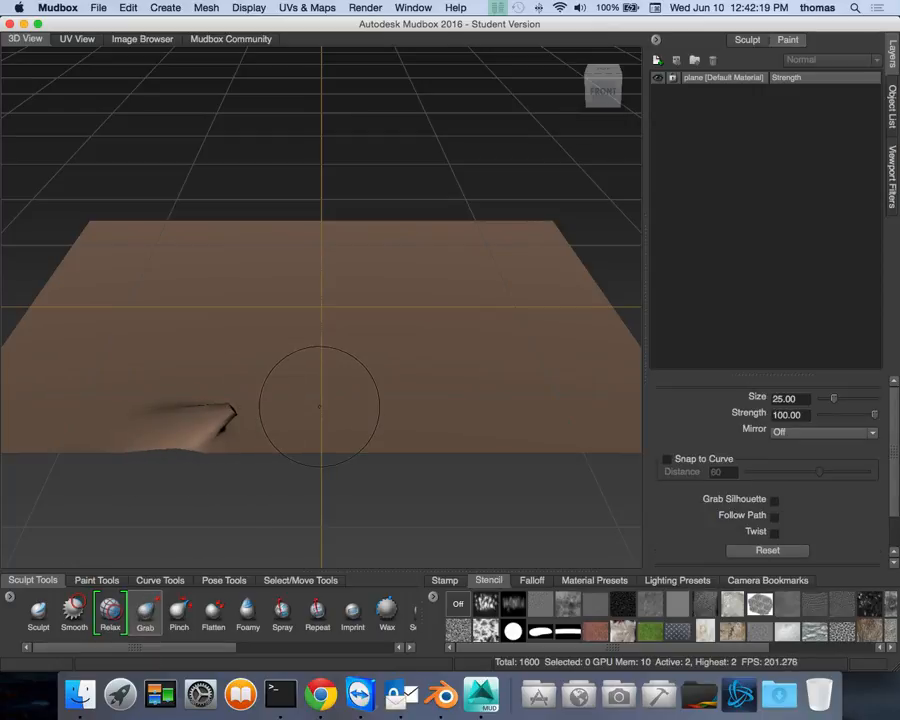
drag(320, 407, 276, 376)
drag(352, 399, 409, 413)
drag(474, 428, 524, 408)
mouse_move(524, 408)
alt+mouse_down()
mouse_move(470, 370)
mouse_move(468, 302)
alt+mouse_up()
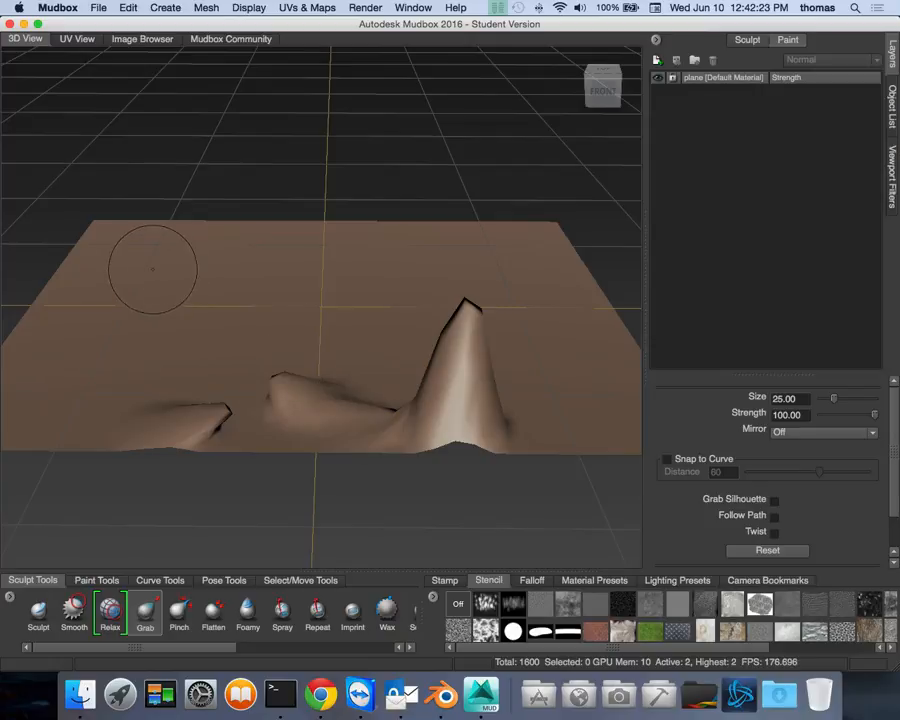
drag(153, 269, 175, 147)
mouse_move(222, 283)
mouse_down()
mouse_move(252, 224)
mouse_move(314, 167)
mouse_up()
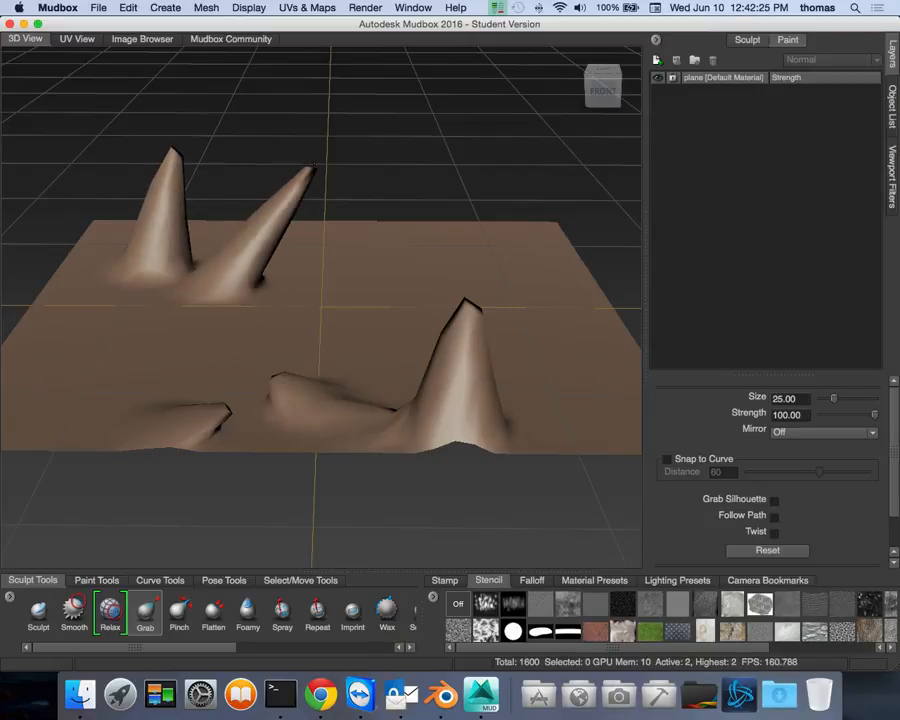
drag(297, 321, 468, 217)
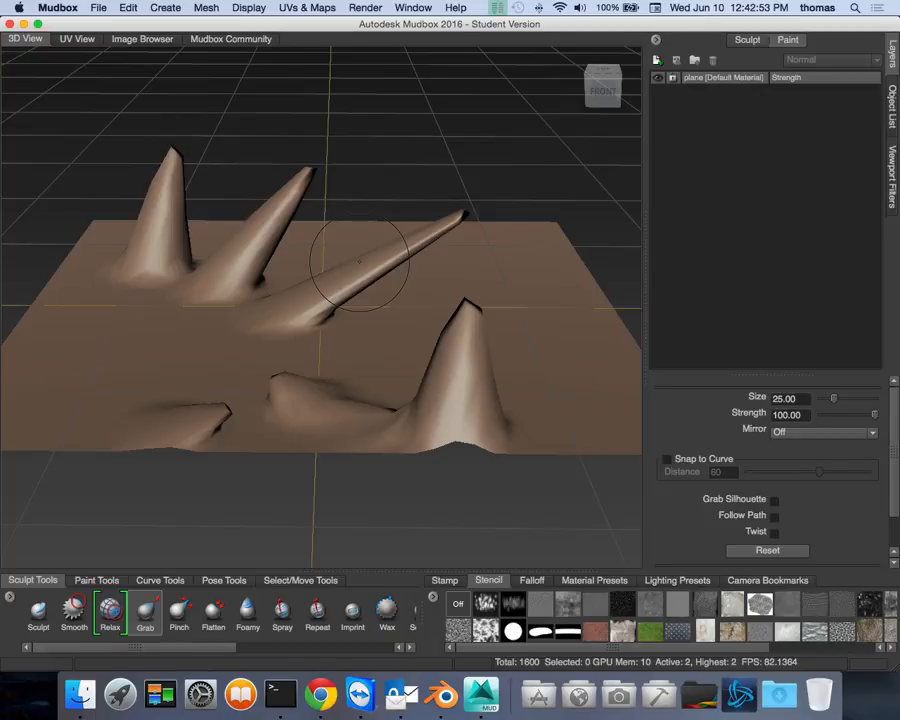
Close Mudbox and return to Blender
click(9, 24)
click(462, 355)
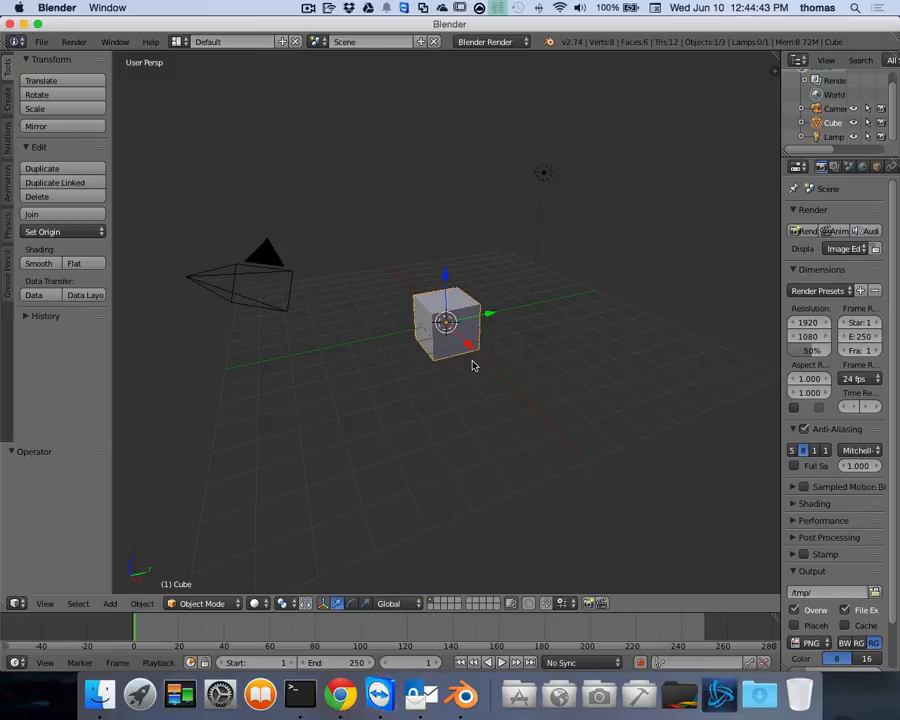
Delete the default cube from the Blender scene
scroll(474, 365, up, 1)
scroll(474, 365, up, 3)
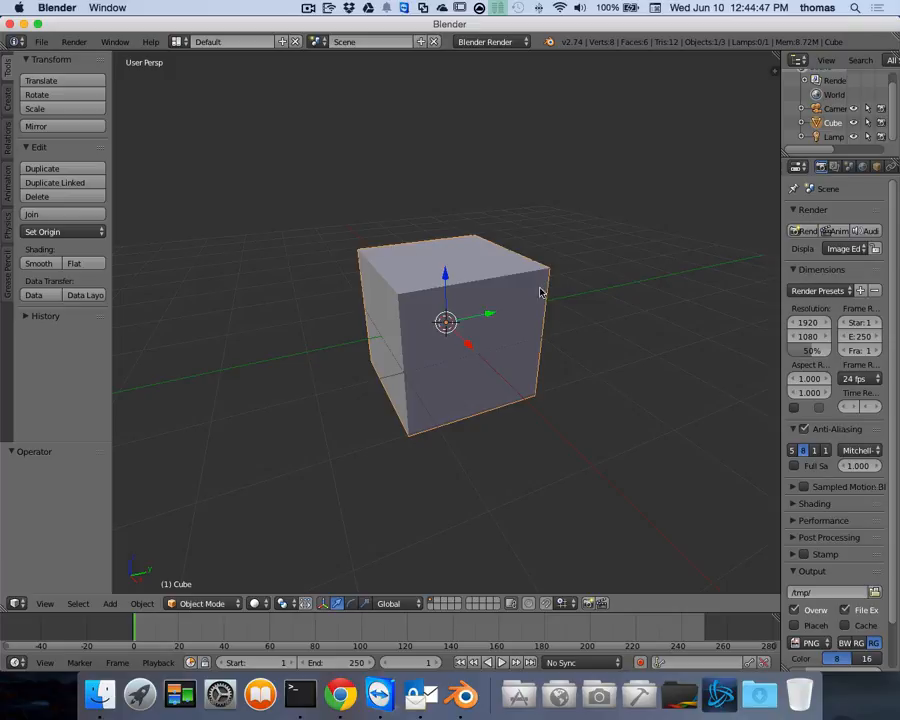
key(x)
click(493, 373)
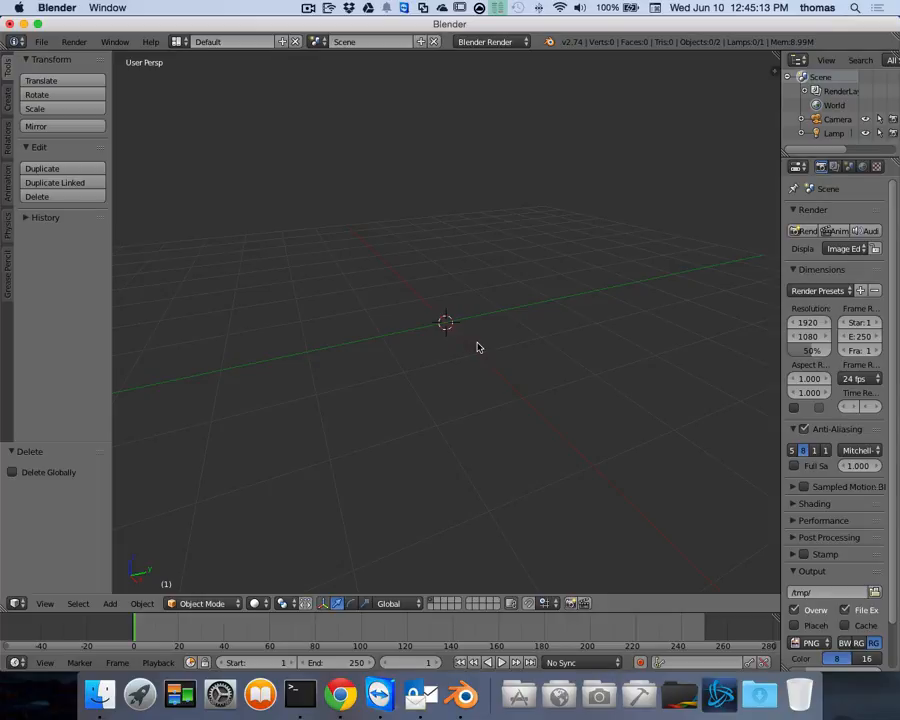
Add a text object at the origin and show it from the top in orthographic projection
key(shift+a)
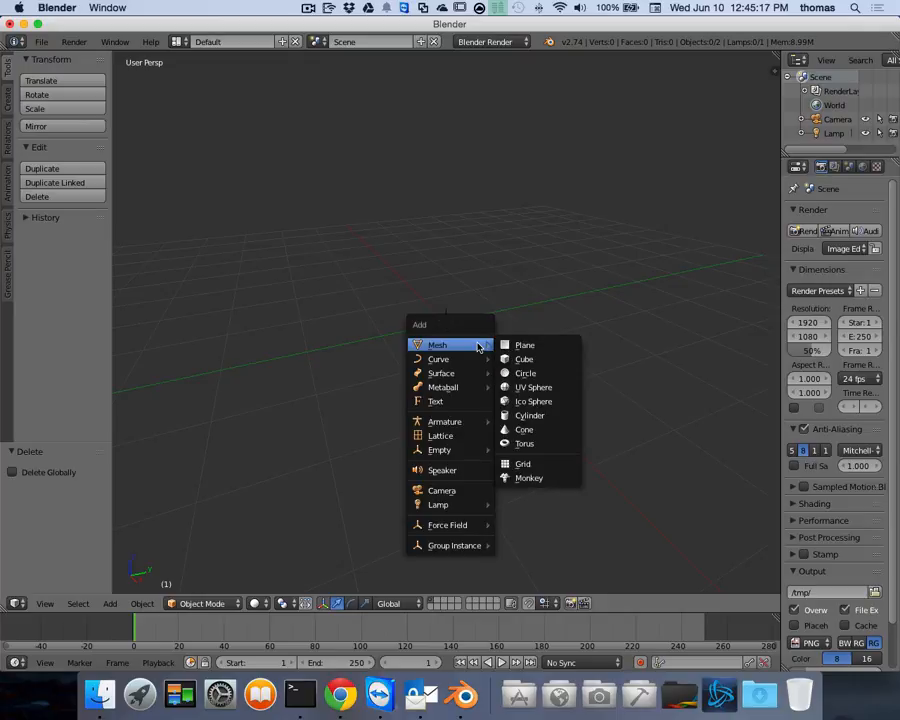
click(461, 402)
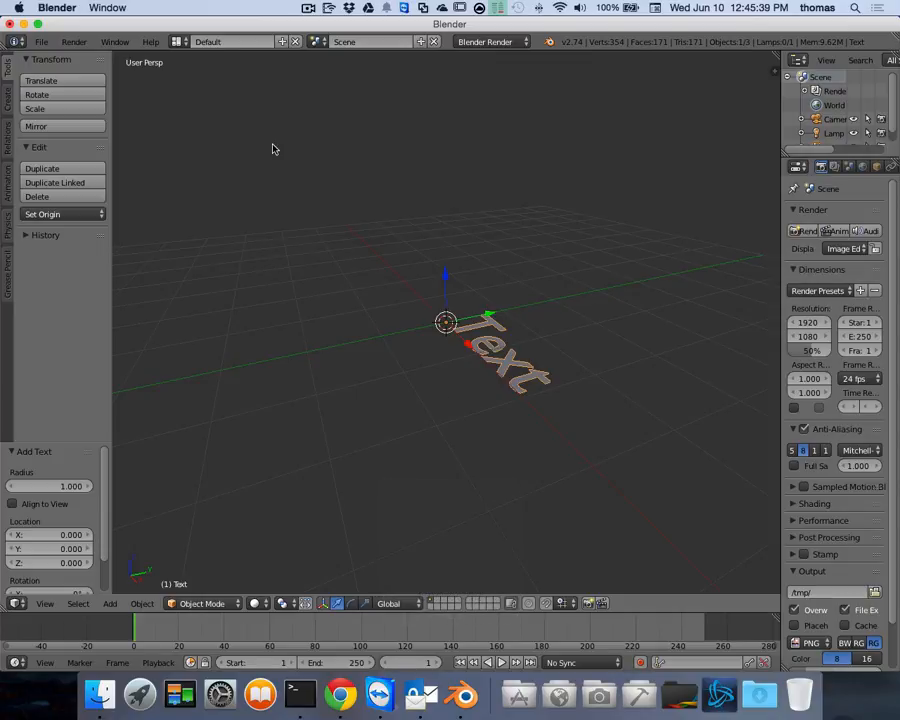
key(KP_7)
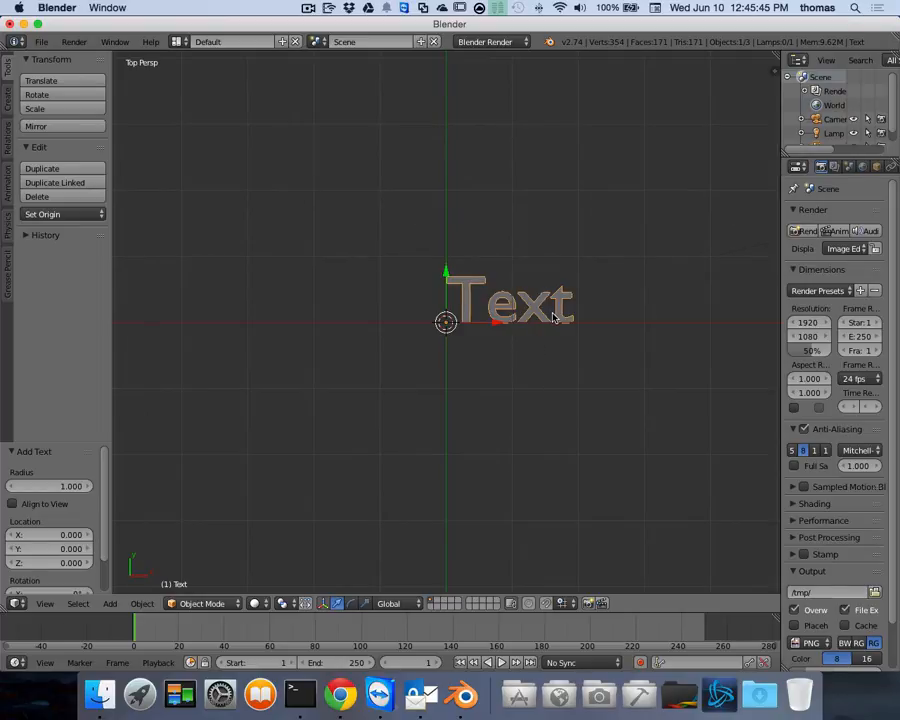
key(KP_5)
Replace the text object's default wording with "Hello World" and return to Object Mode
key(Tab)
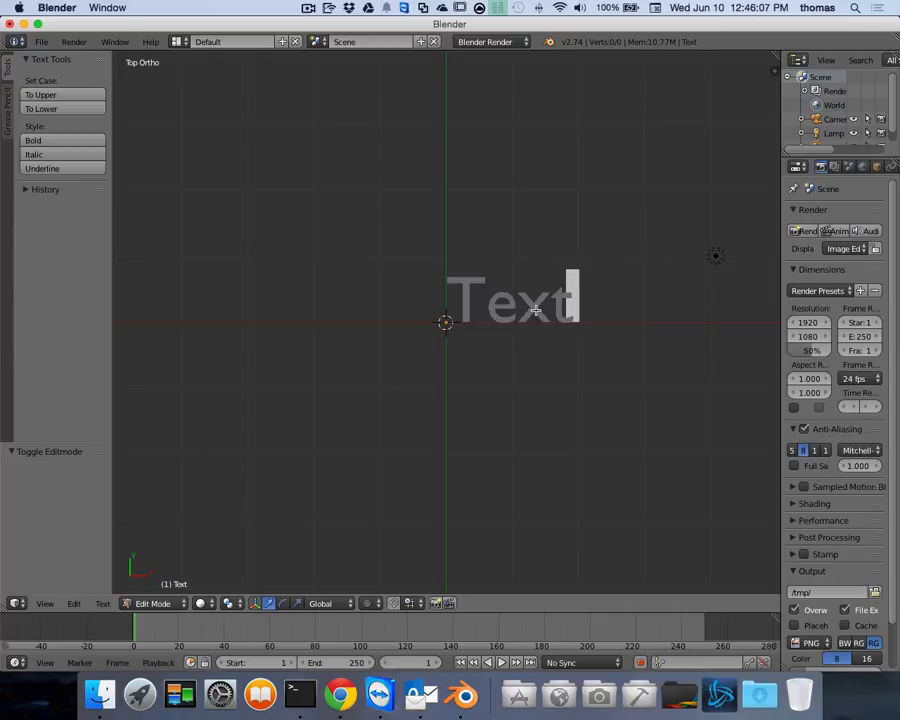
key(BackSpace)
key(BackSpace)
key(BackSpace)
key(BackSpace)
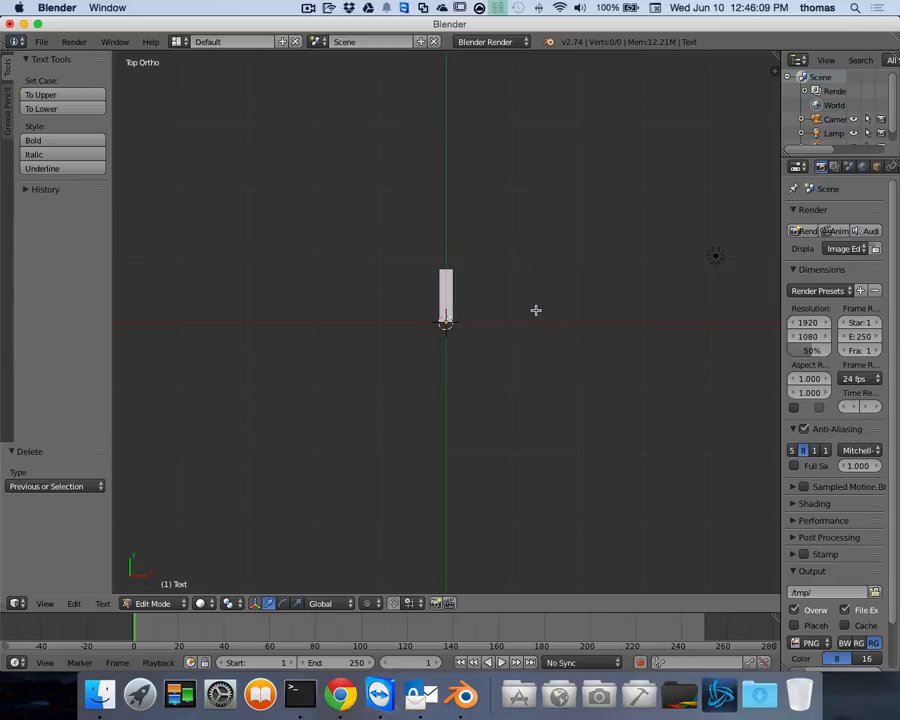
text(Hello )
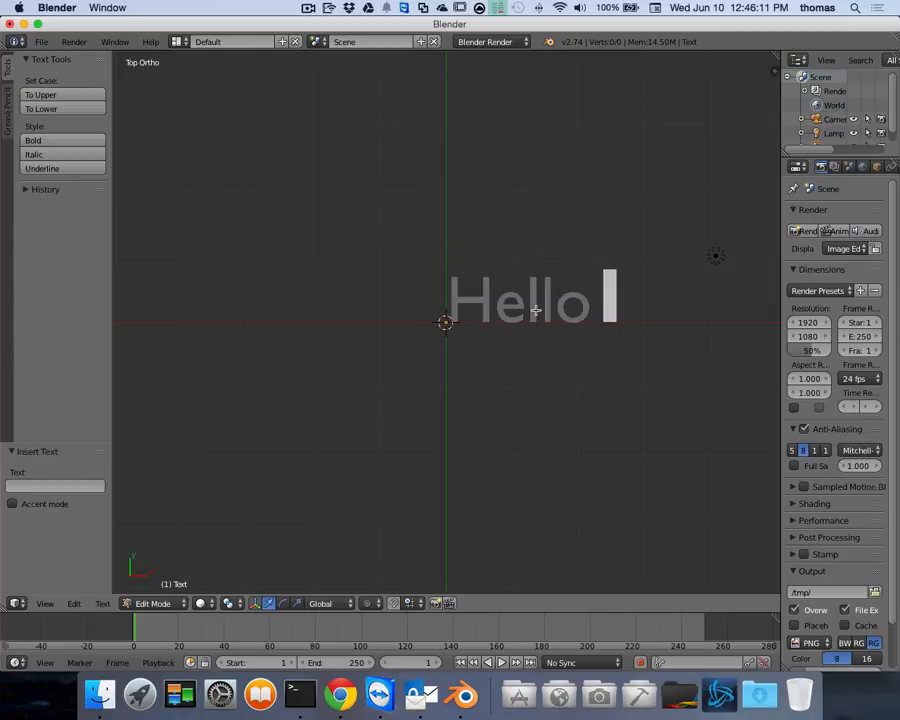
text(Wro)
key(BackSpace)
key(BackSpace)
text(or)
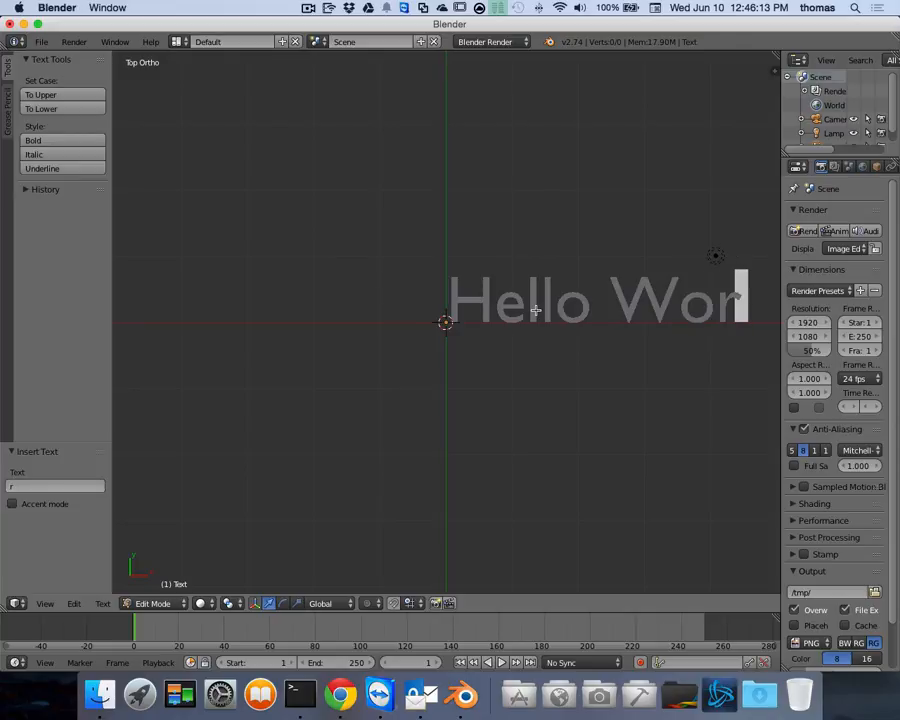
text(ld)
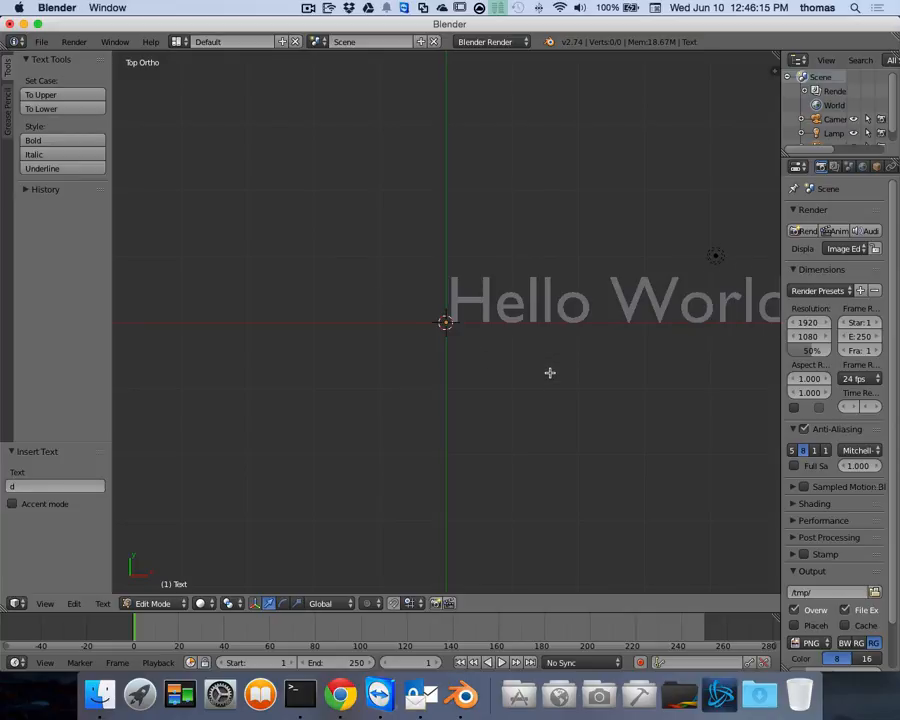
shift+scroll(557, 370, right, 6)
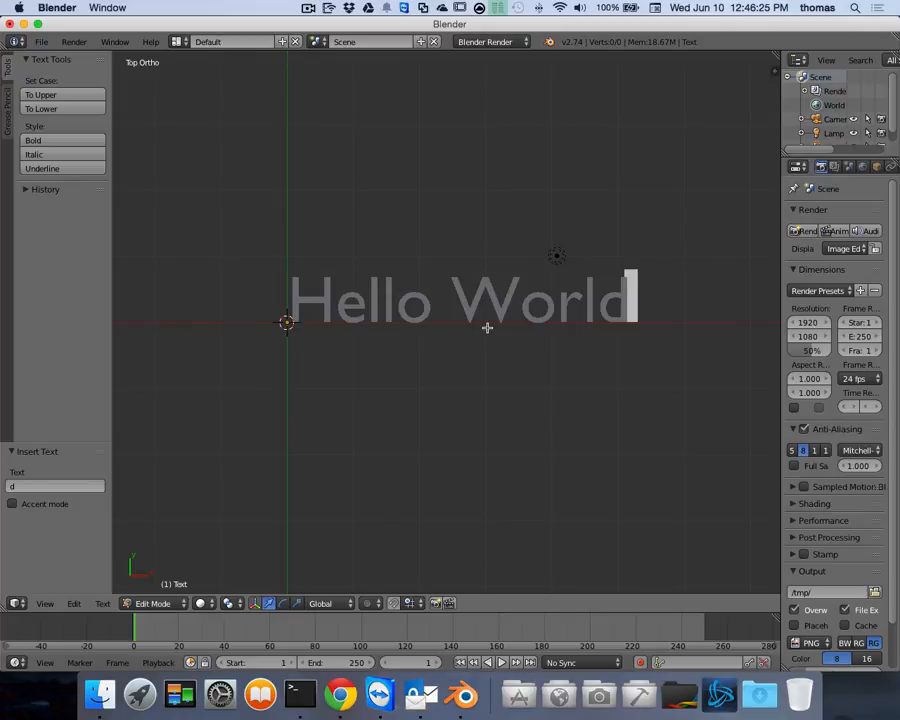
key(Tab)
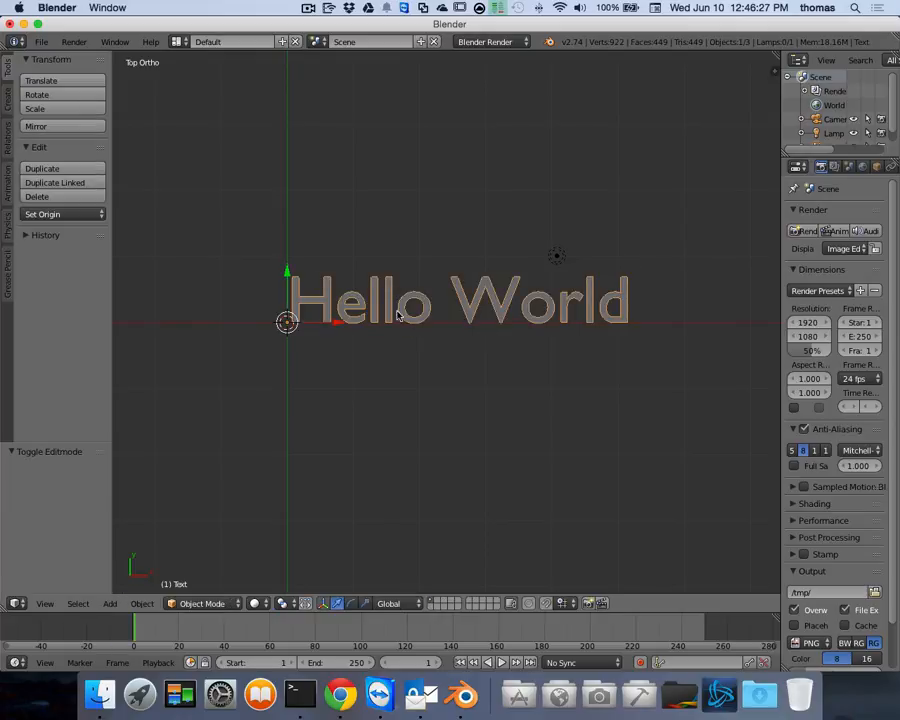
Switch the view to perspective and examine the flat text from above and from a low angle
scroll(480, 302, down, 3)
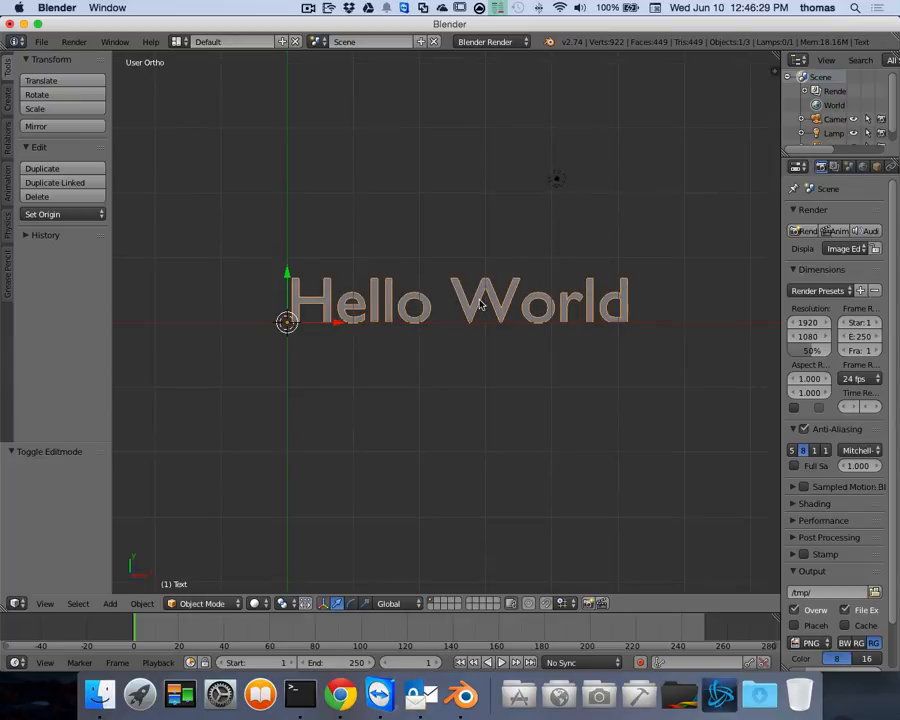
scroll(479, 303, up, 8)
scroll(479, 304, up, 8)
scroll(480, 303, down, 20)
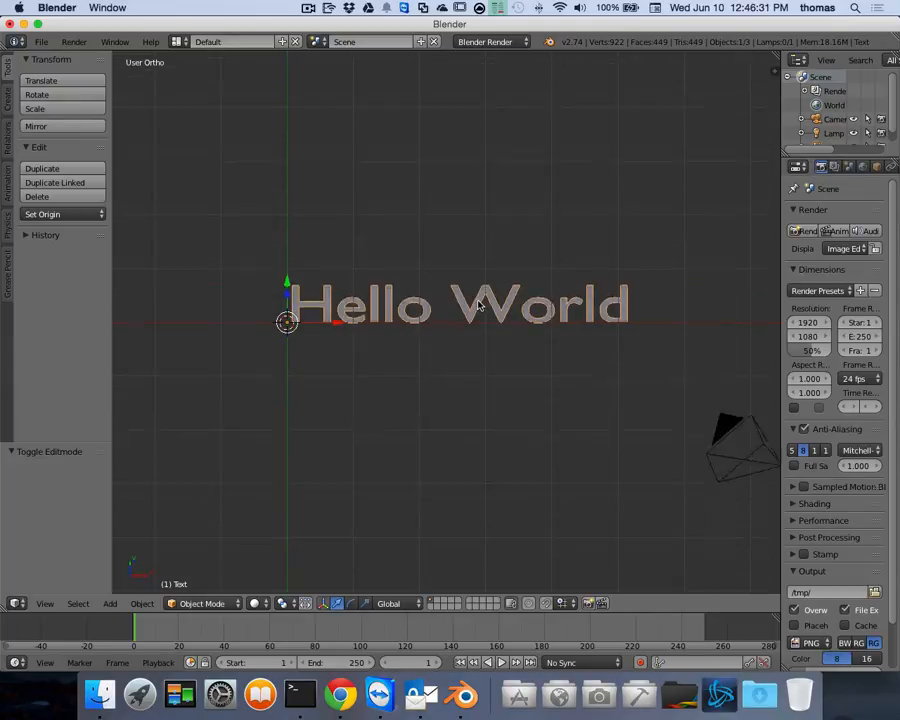
scroll(480, 303, up, 5)
scroll(480, 303, up, 3)
key(KP_5)
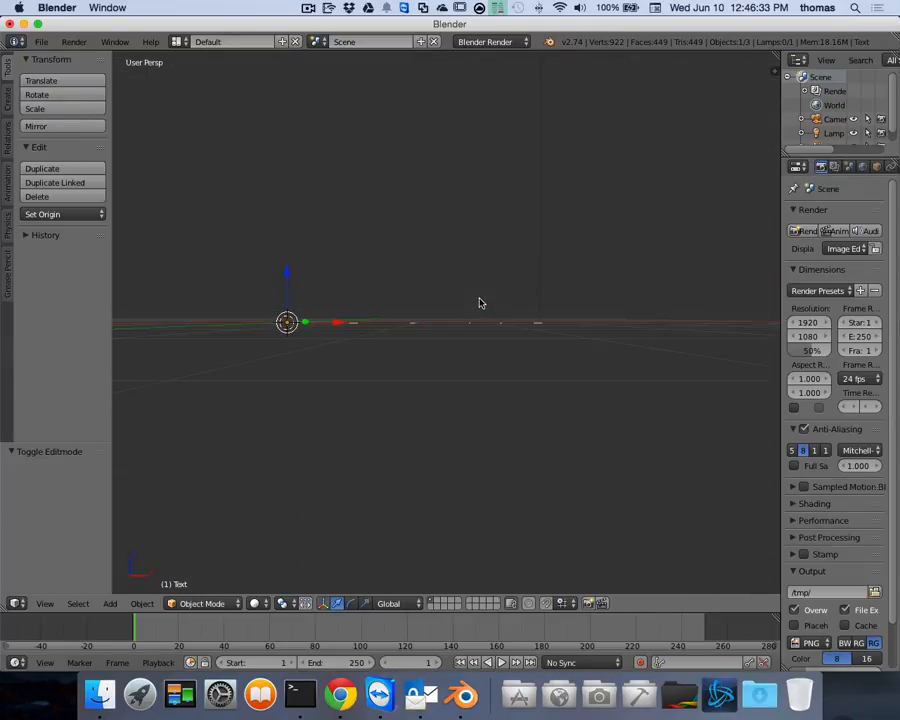
scroll(520, 367, down, 12)
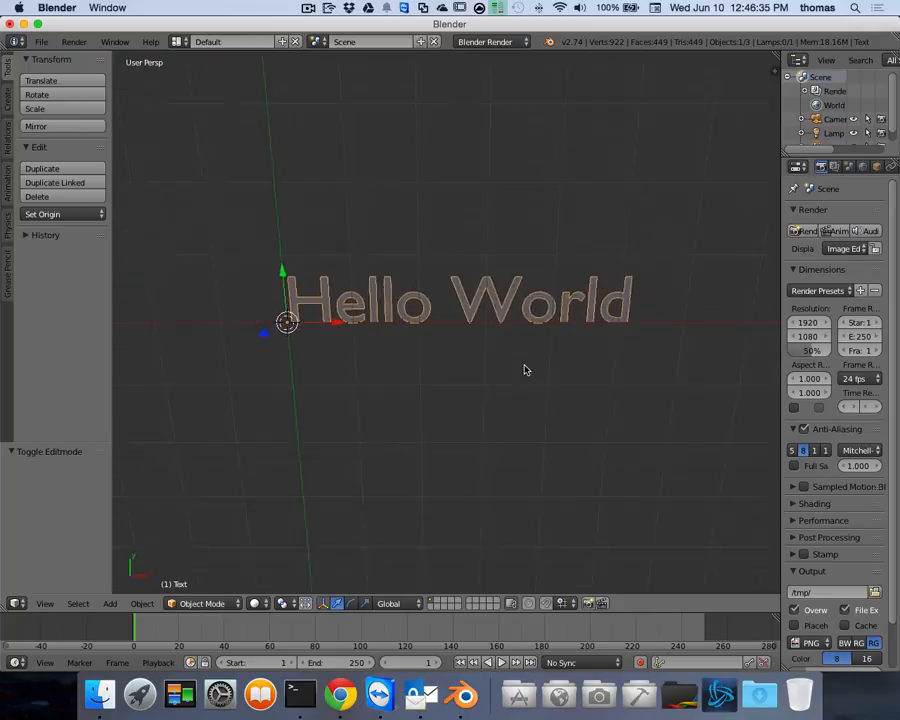
scroll(526, 370, up, 5)
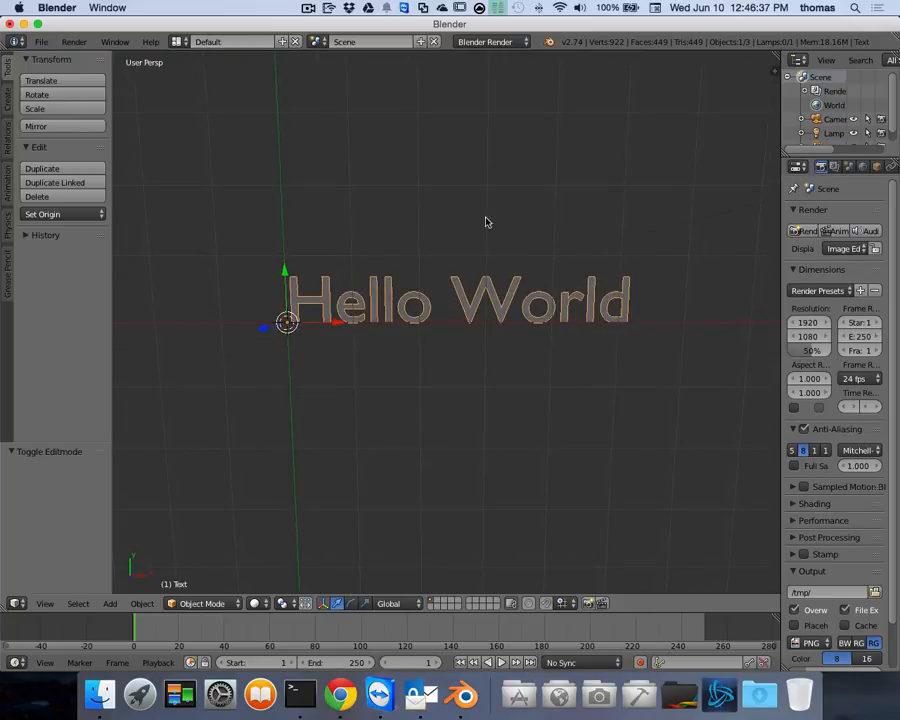
scroll(488, 344, up, 8)
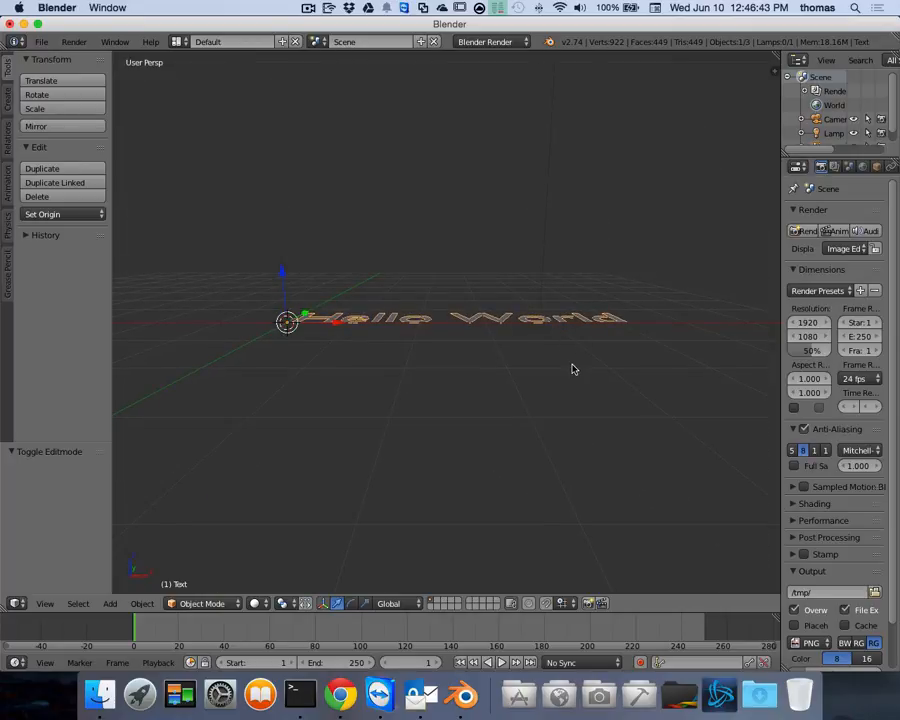
Rotate the text 90° about the global X axis to stand it upright
key(r)
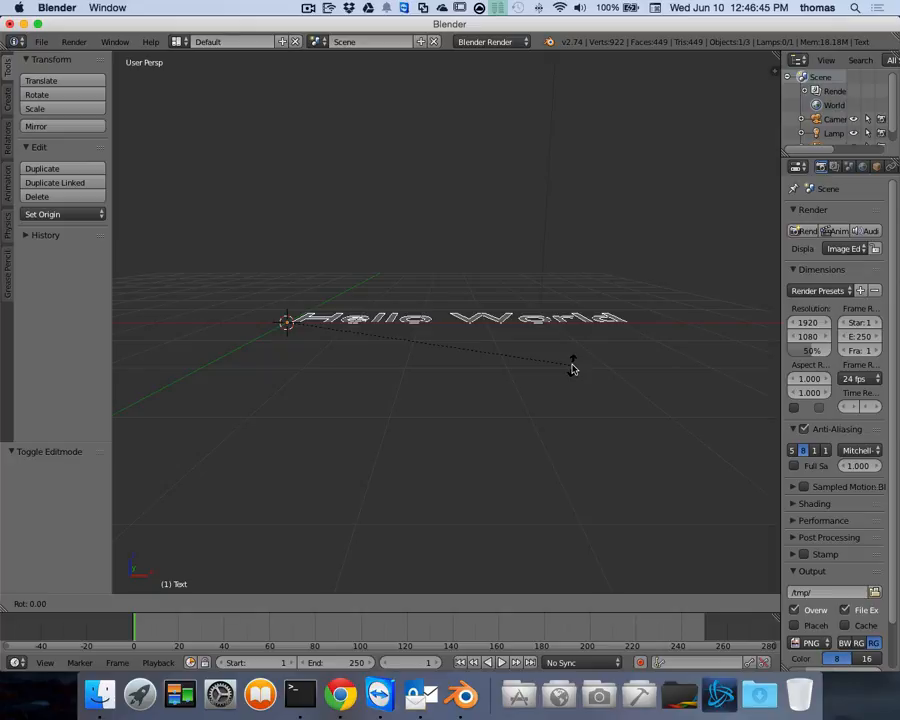
key(x)
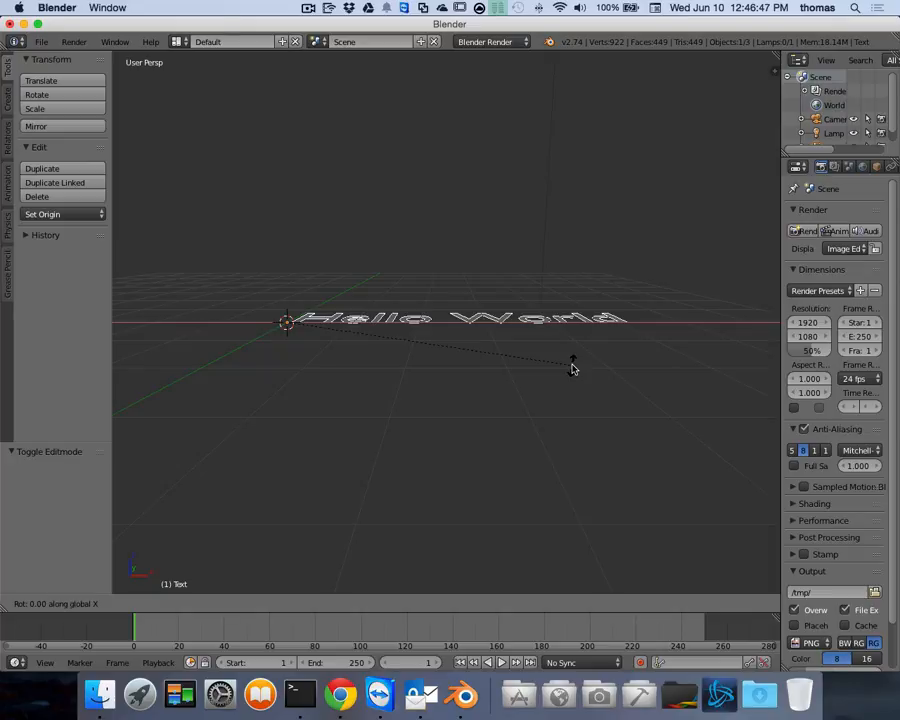
text(90)
key(Return)
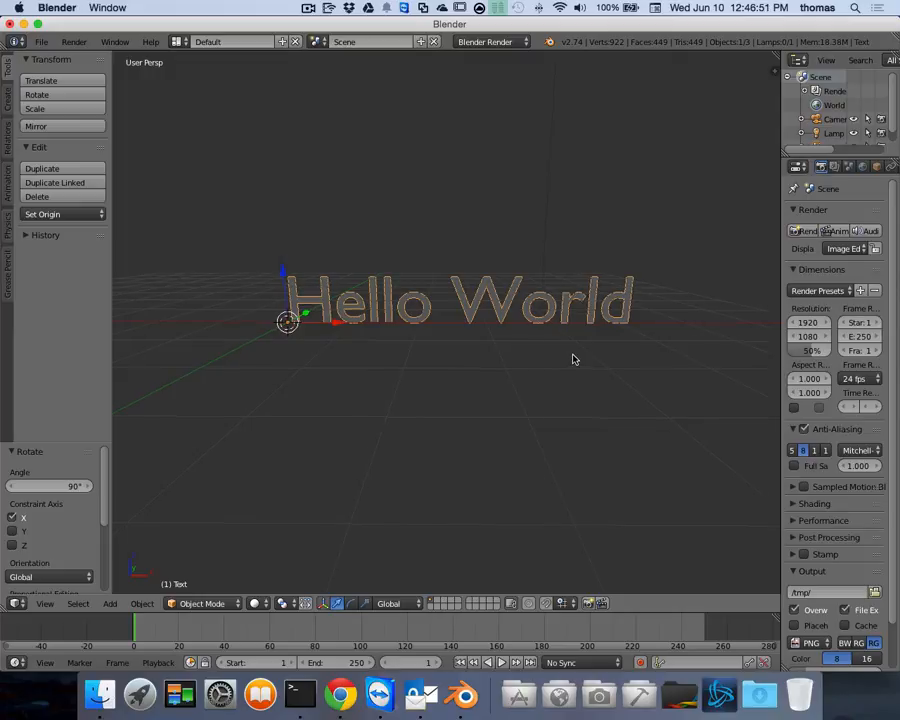
Widen the properties area and show the text object's data settings
scroll(575, 359, right, 10)
scroll(570, 358, right, 15)
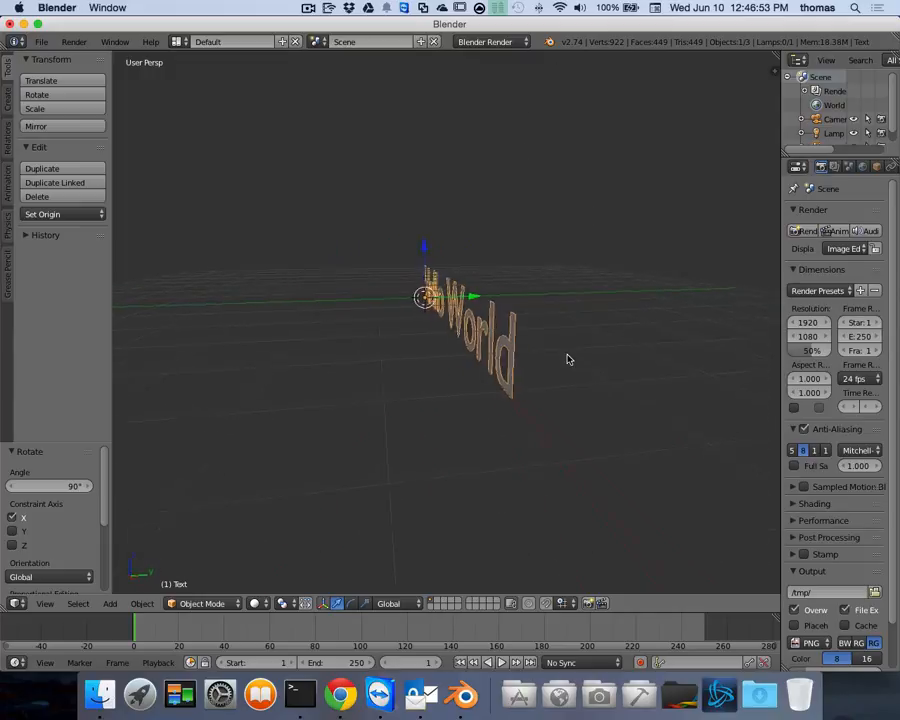
scroll(565, 359, right, 5)
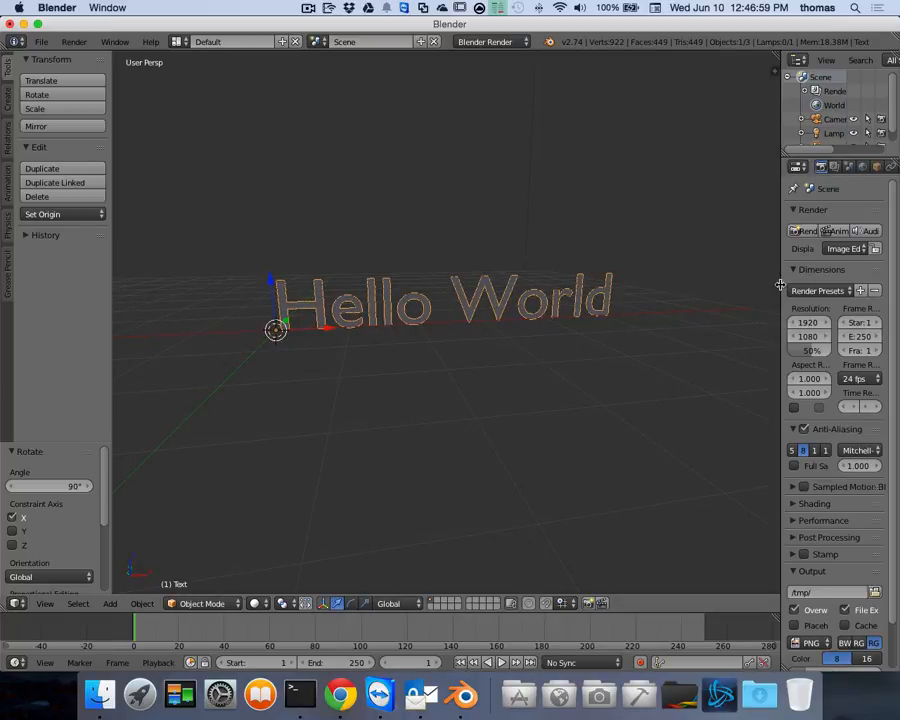
drag(781, 288, 724, 288)
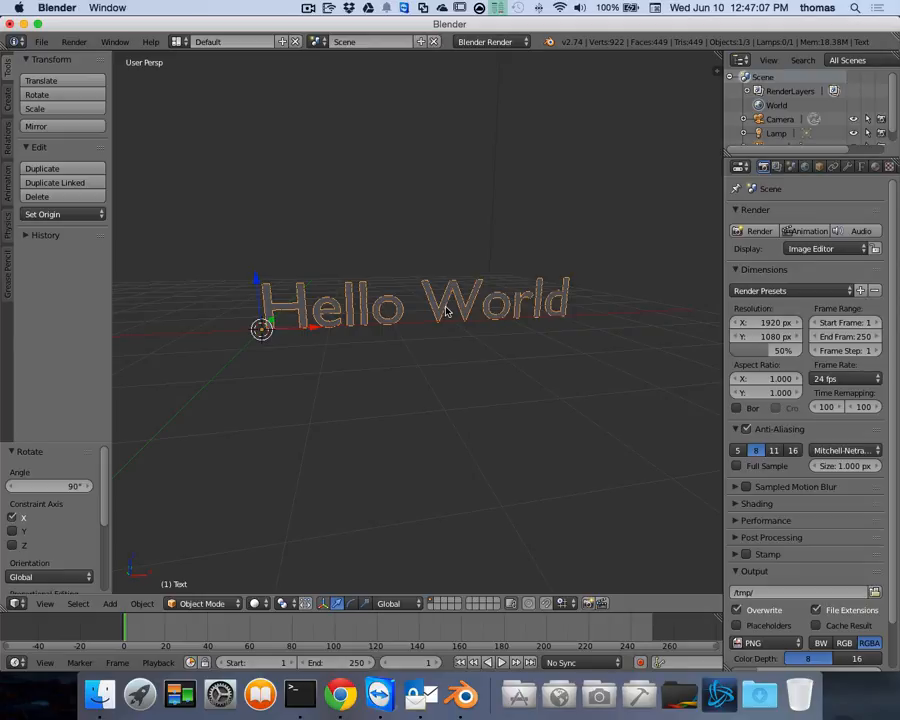
click(862, 167)
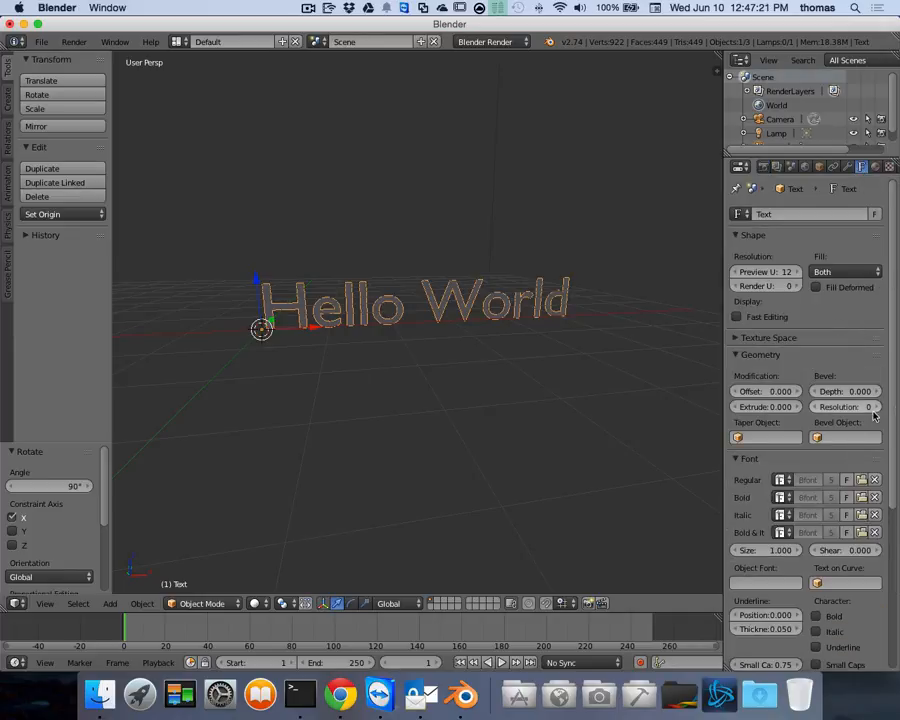
Examine the text object's geometry, font, paragraph and text box settings, including the regular font choices and the browser for font files
scroll(873, 415, down, 2)
scroll(873, 415, down, 3)
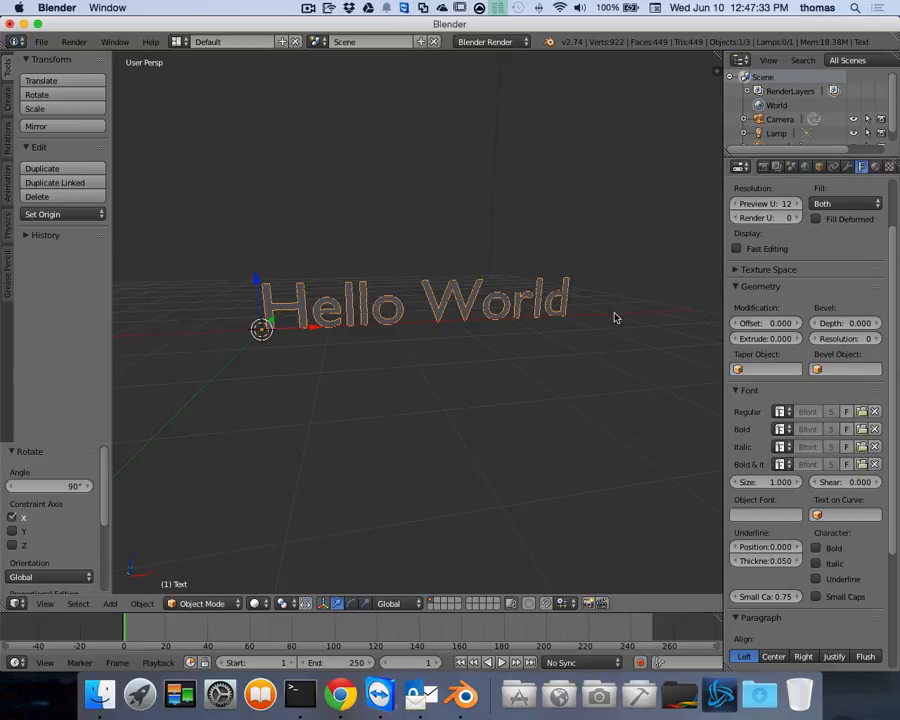
scroll(886, 400, down, 3)
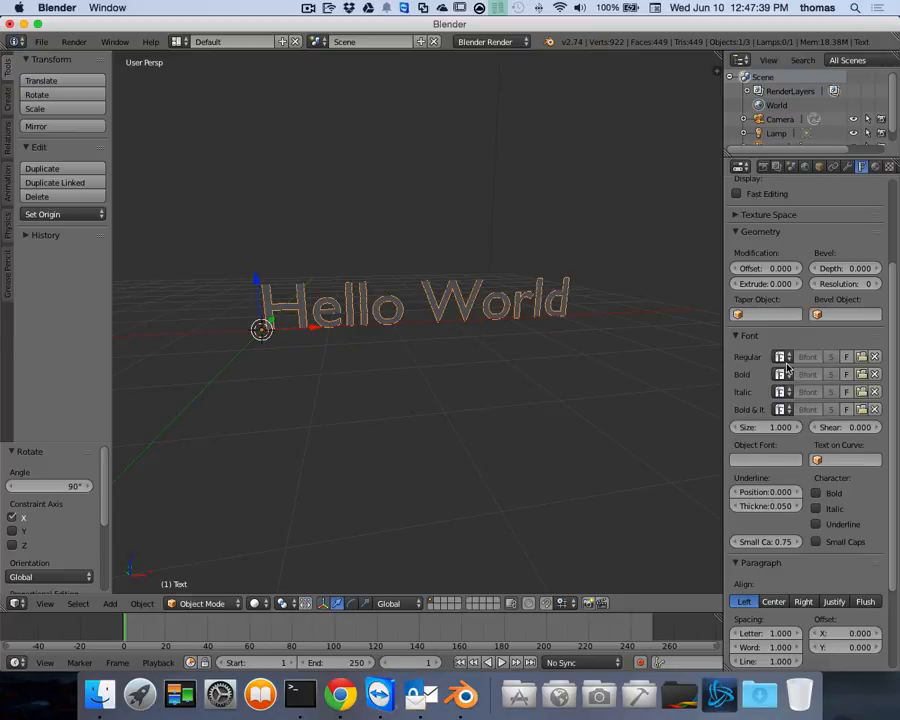
click(780, 357)
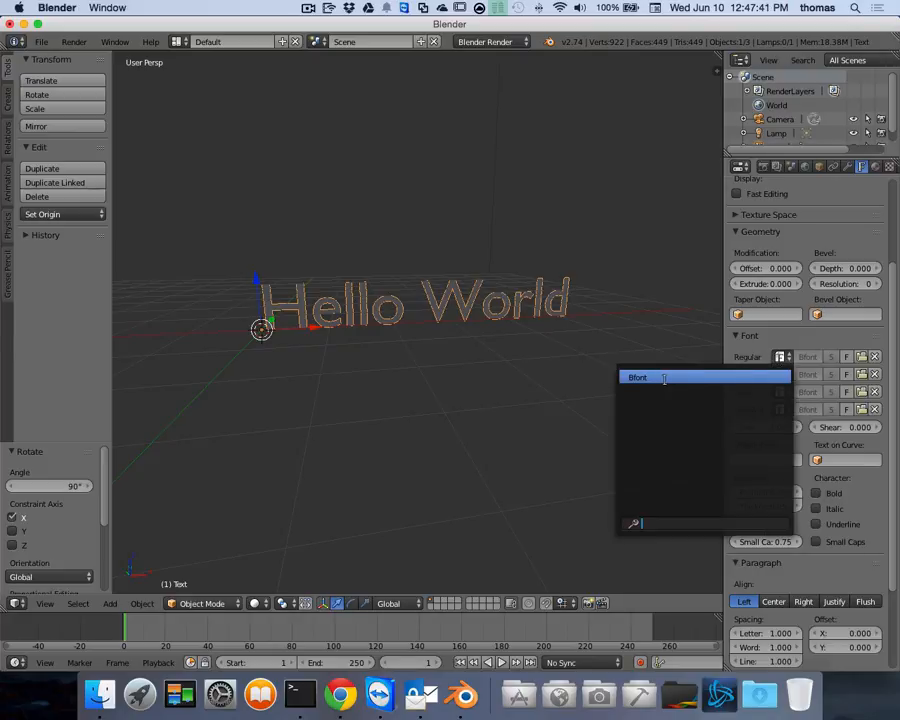
click(860, 359)
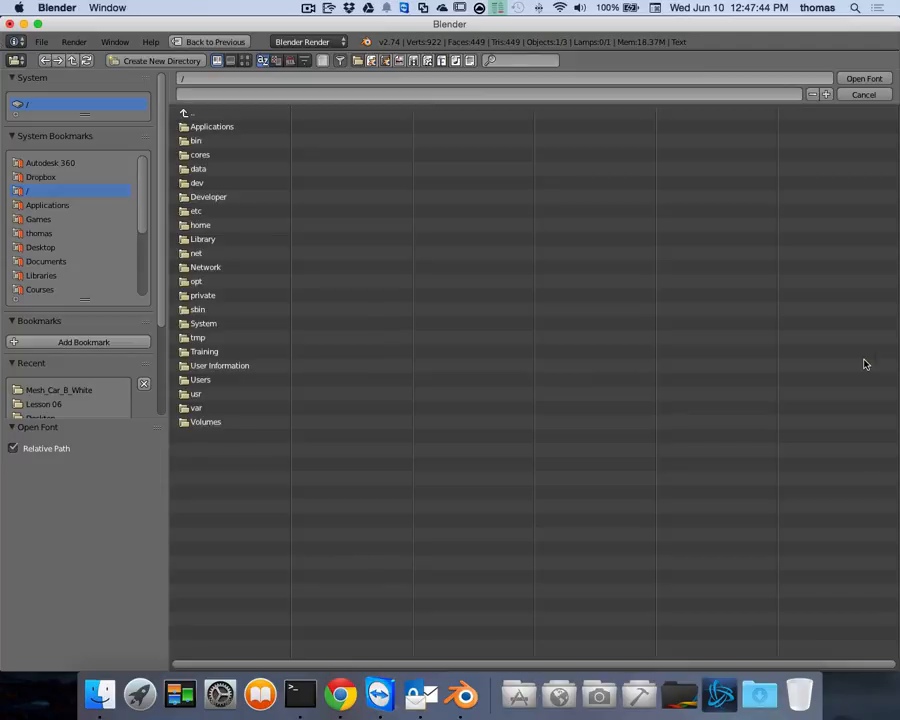
click(868, 94)
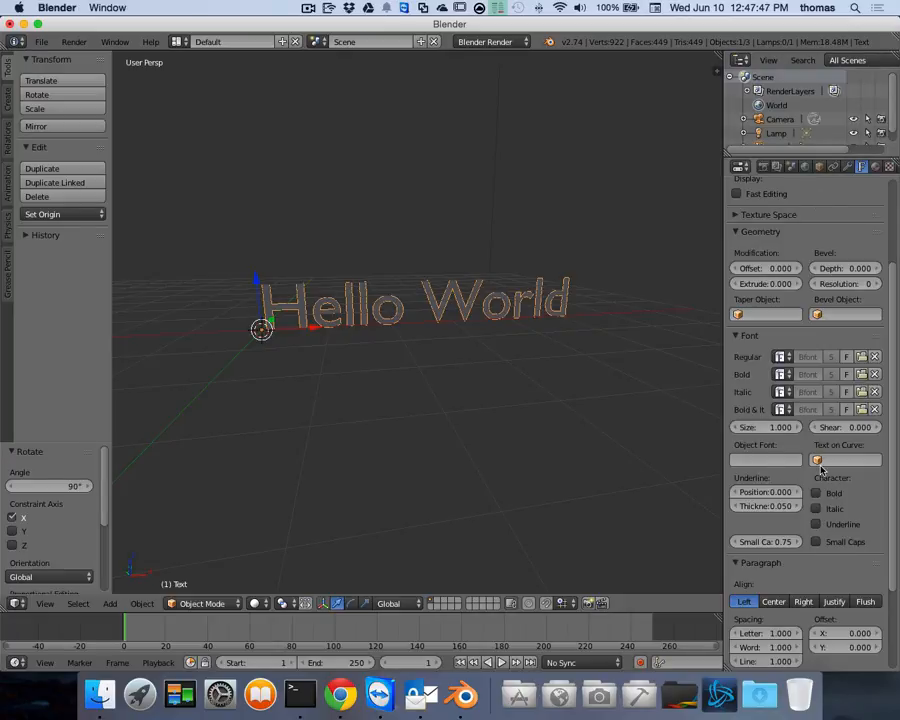
scroll(828, 420, down, 5)
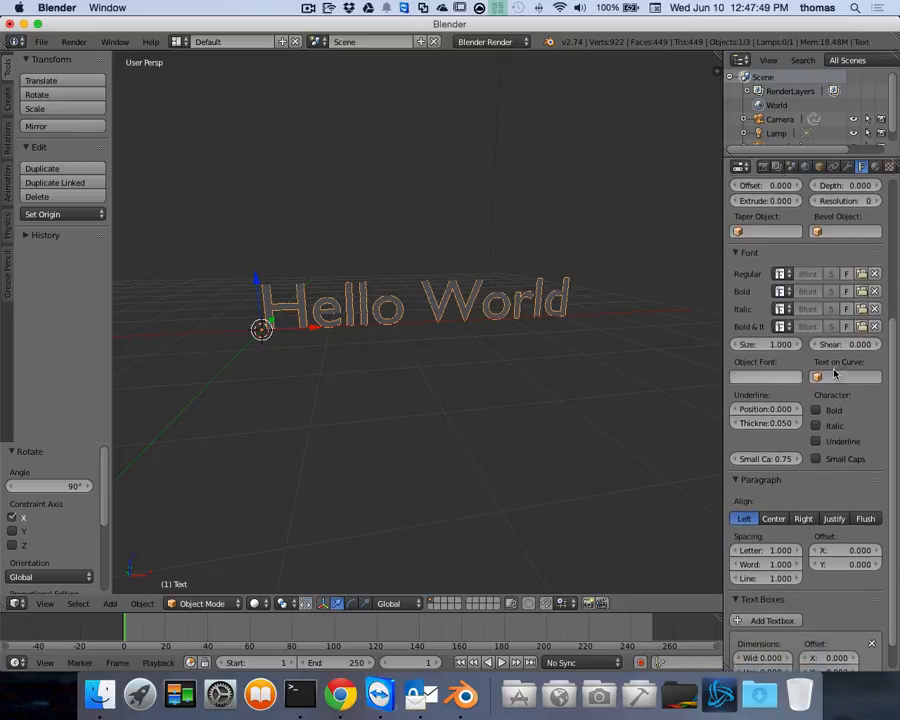
scroll(820, 384, down, 1)
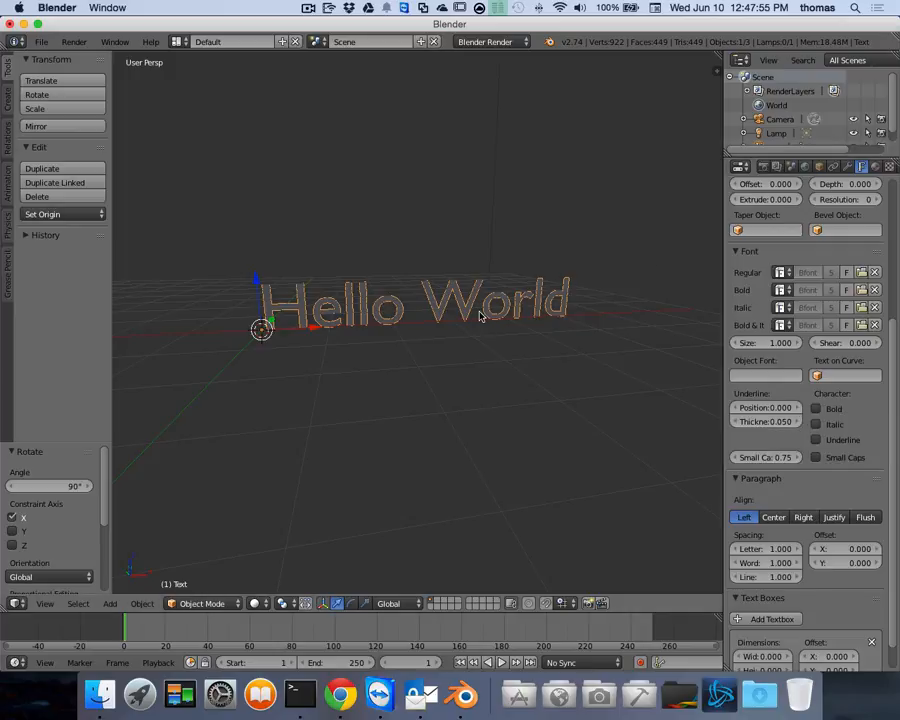
middle_drag(483, 316, 585, 317)
scroll(585, 317, right, 5)
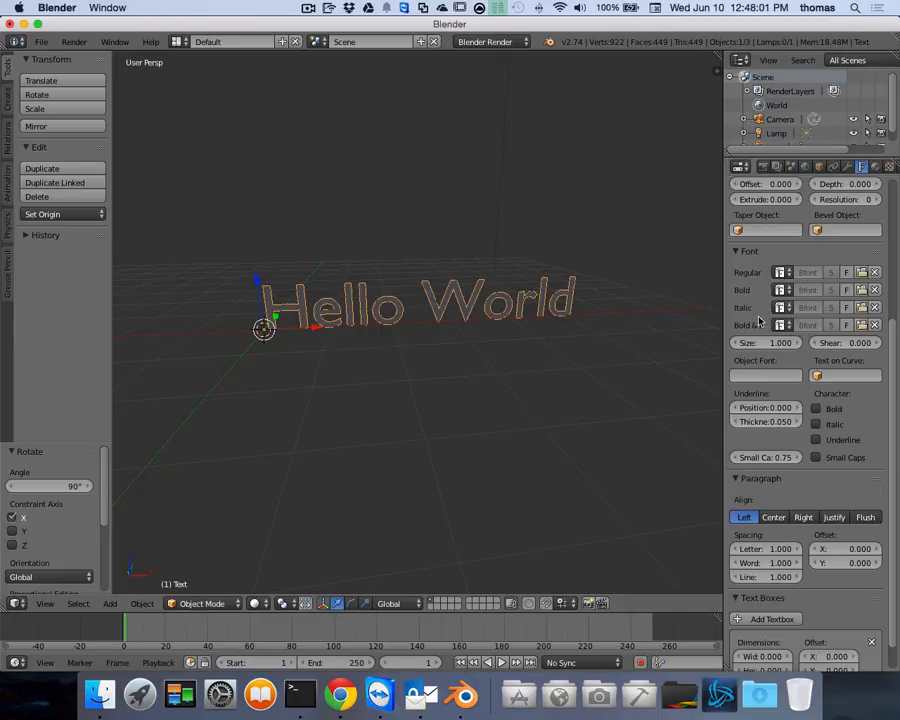
scroll(768, 307, up, 2)
scroll(768, 307, up, 5)
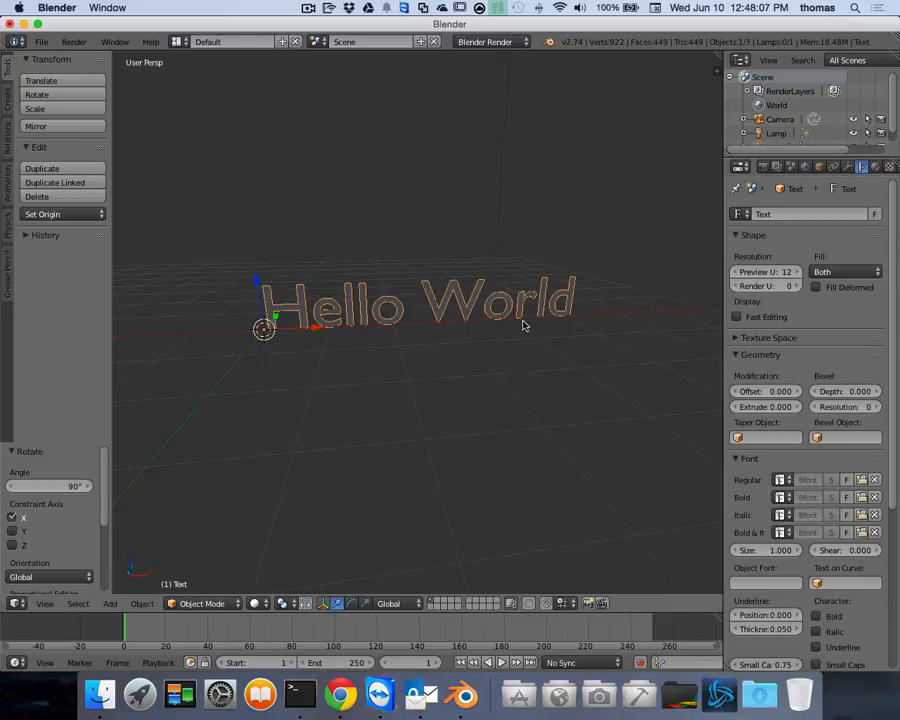
Examine the letter W up close from the front and the side to judge the text's thickness
shift+scroll(525, 323, up, 3)
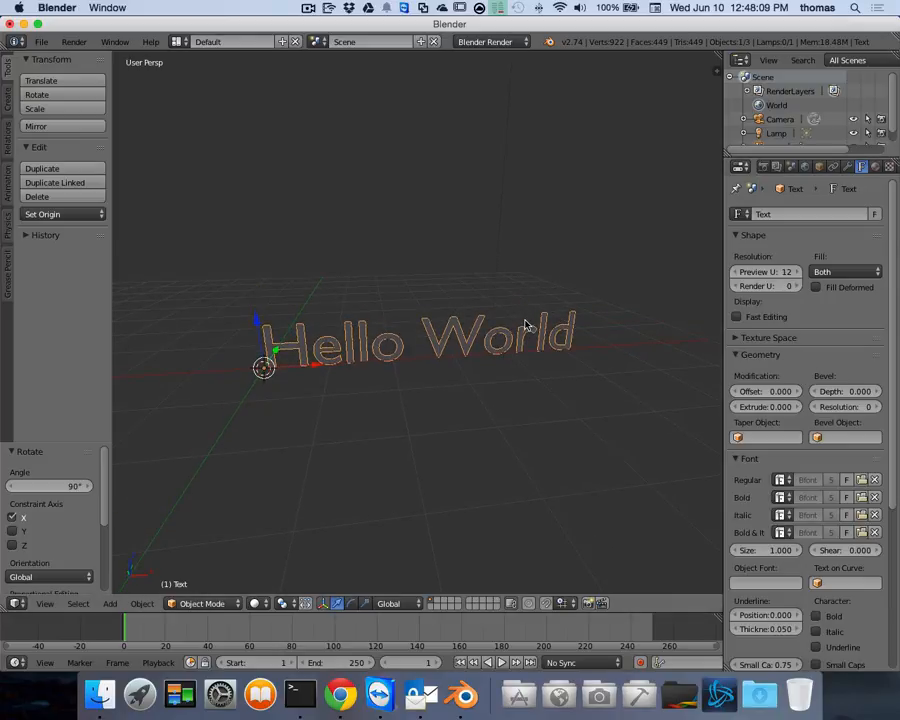
scroll(525, 323, up, 10)
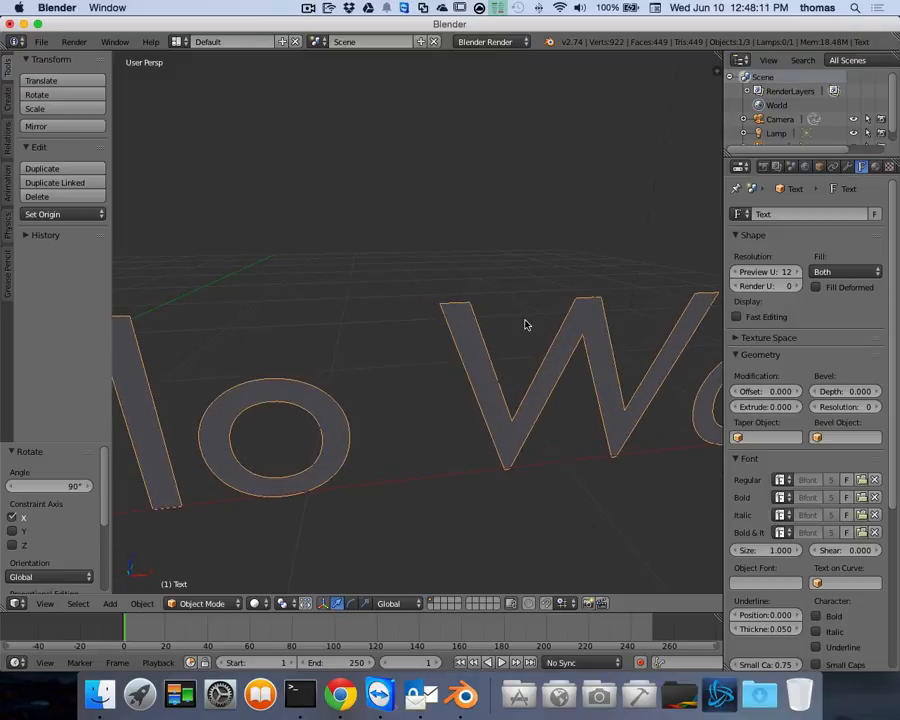
ctrl+scroll(525, 323, down, 8)
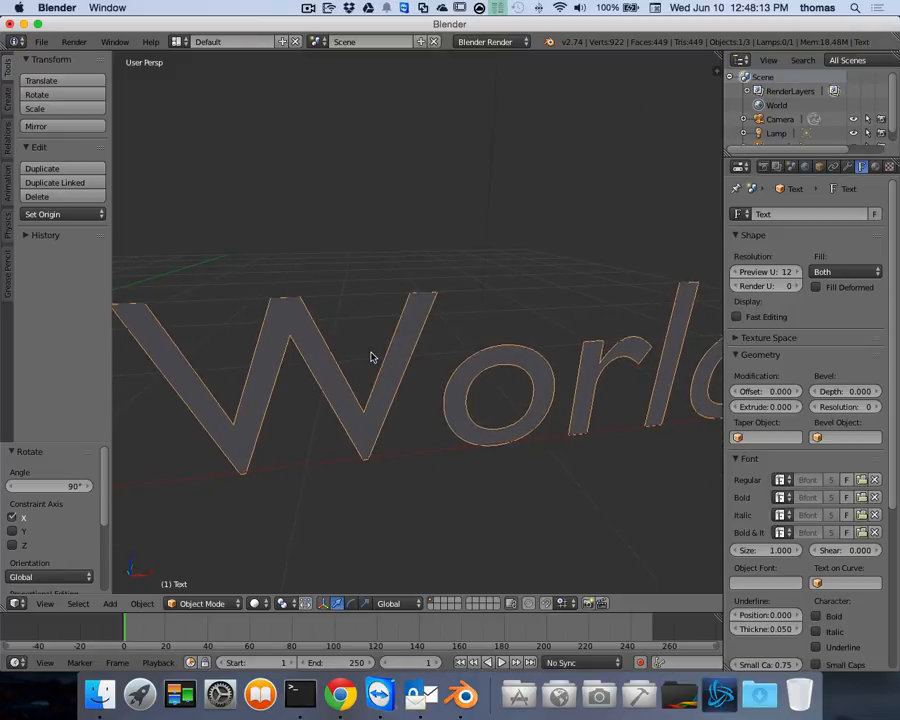
scroll(371, 357, up, 3)
shift+scroll(387, 355, left, 5)
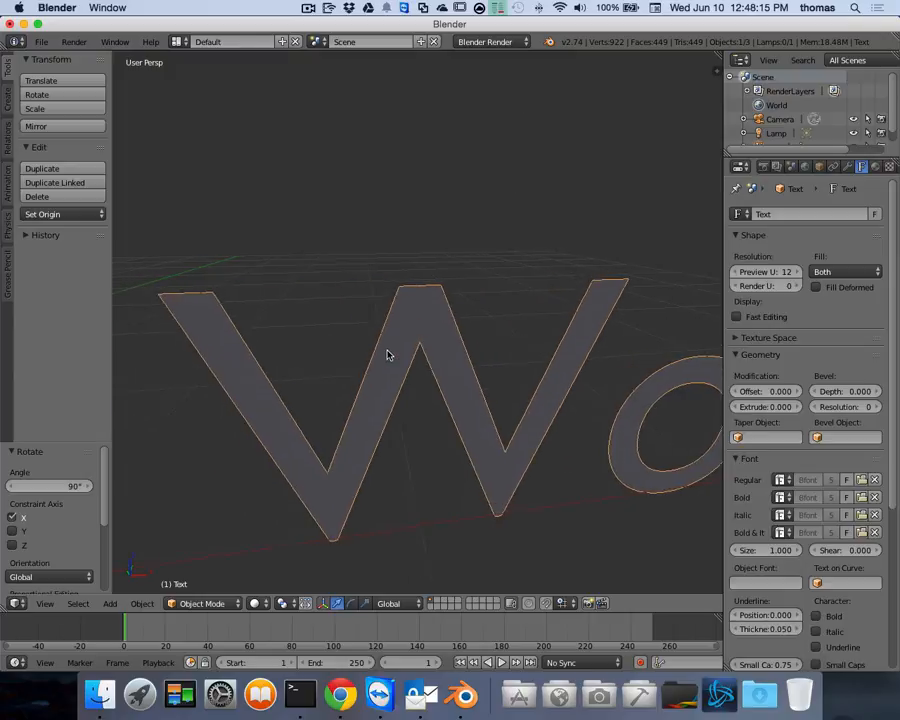
scroll(387, 355, left, 10)
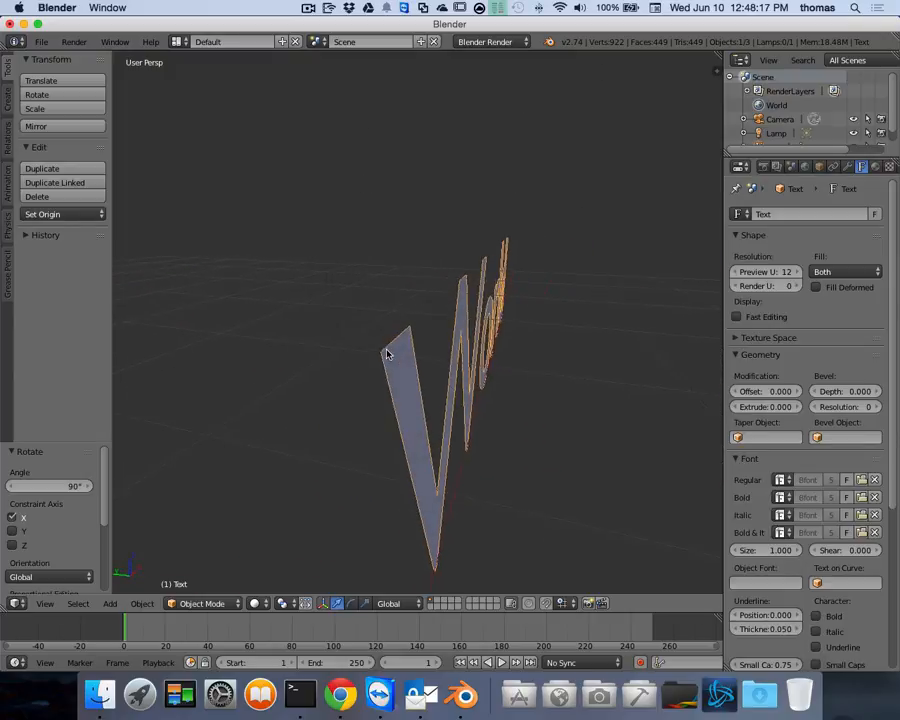
scroll(387, 355, left, 5)
scroll(387, 355, right, 6)
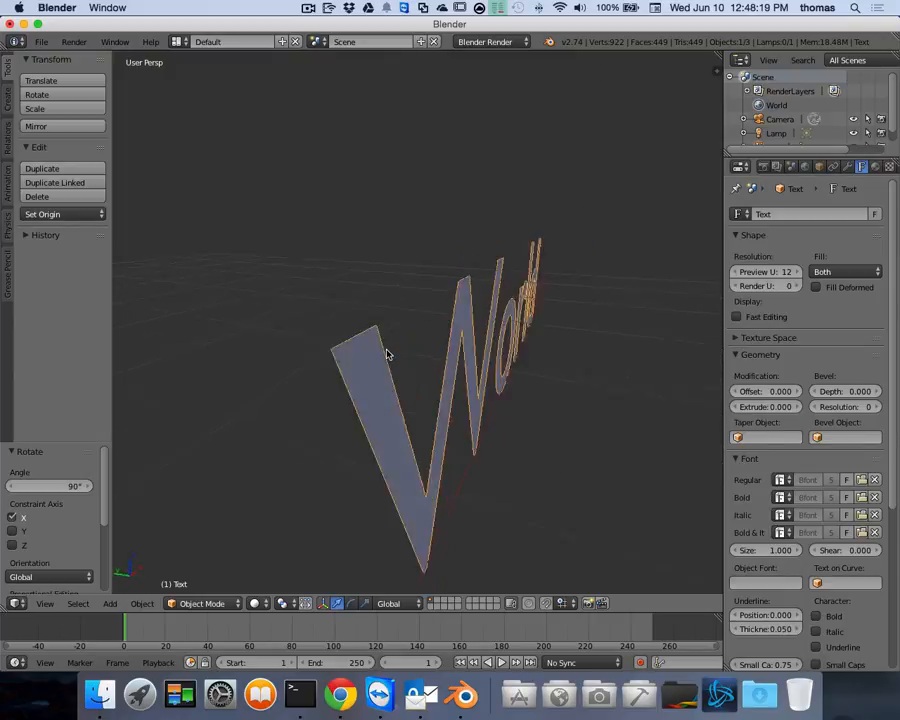
Raise the text's geometry offset to 0.022 to thicken the letter outlines
scroll(387, 355, right, 5)
scroll(387, 355, up, 5)
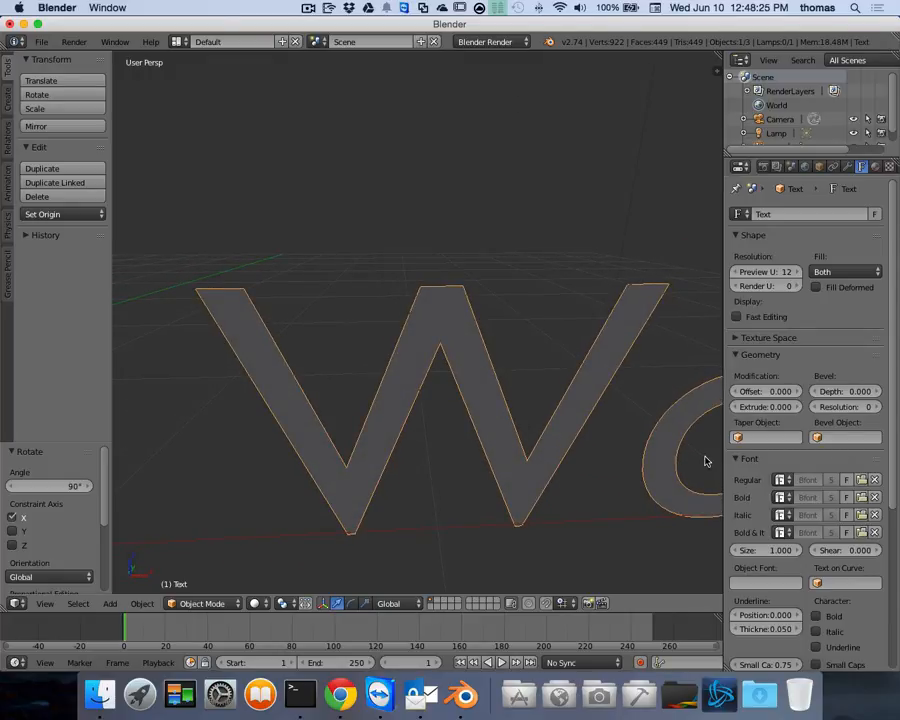
click(797, 393)
click(797, 394)
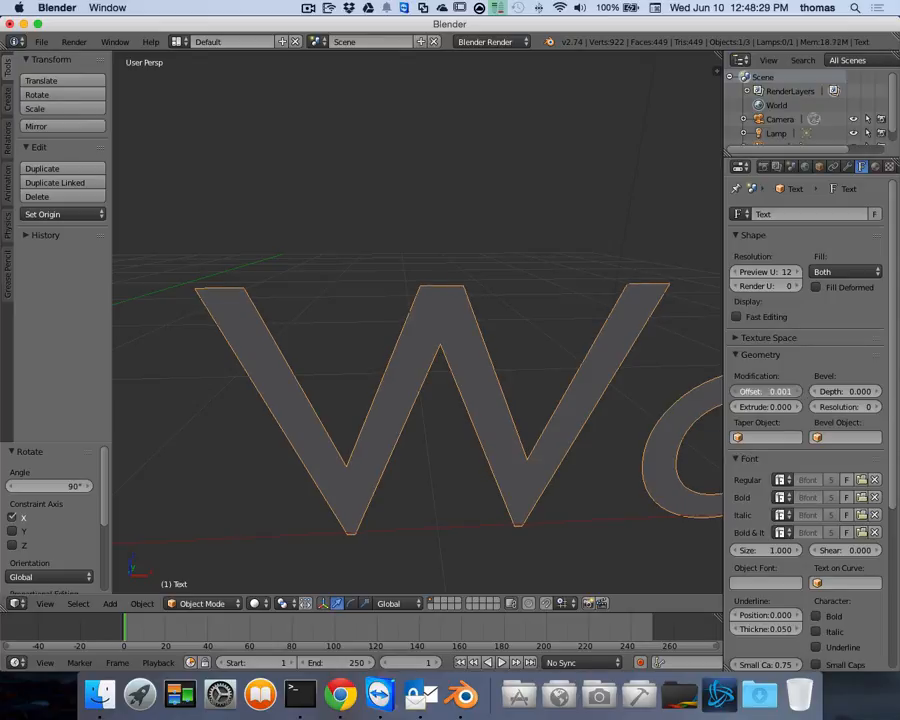
click(797, 394)
click(797, 394)
click(797, 394)
click(797, 394)
click(798, 394)
click(798, 394)
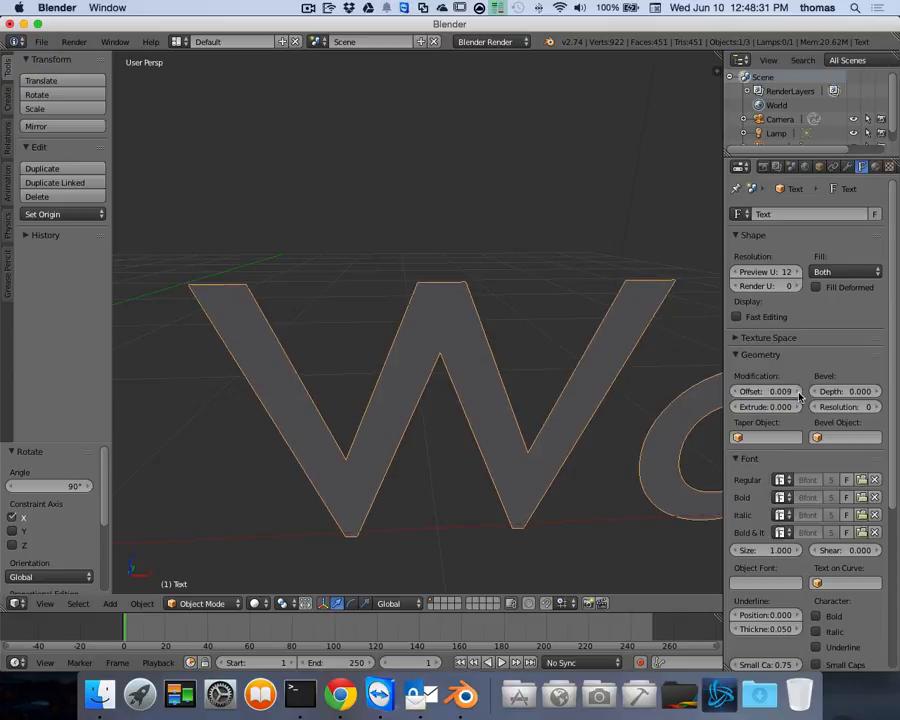
click(798, 394)
click(798, 394)
click(798, 394)
click(798, 394)
click(798, 394)
click(798, 394)
click(798, 394)
click(798, 394)
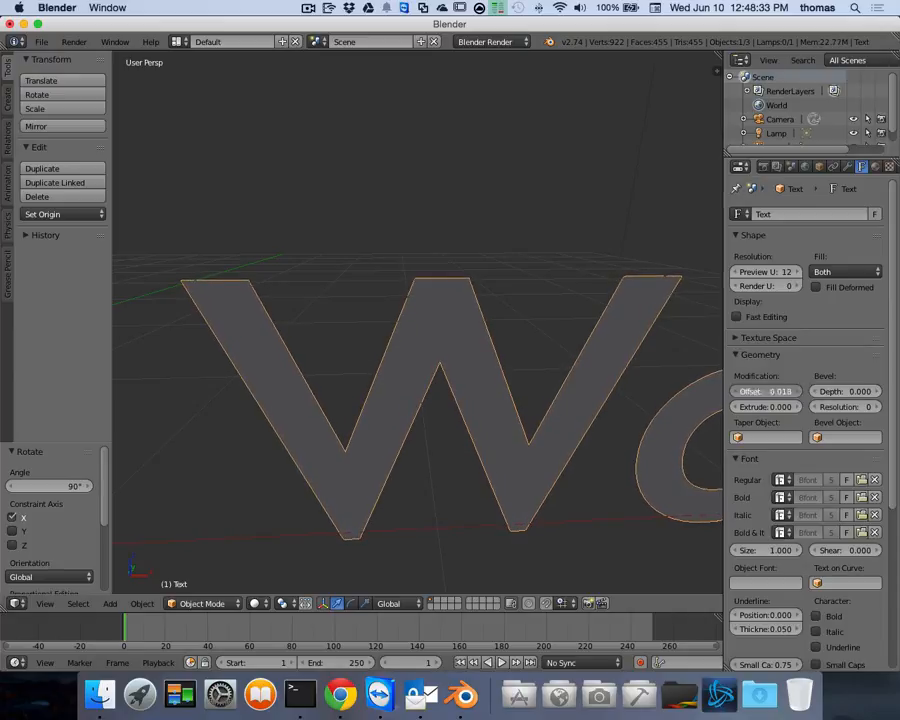
click(798, 394)
click(798, 394)
click(798, 394)
click(798, 394)
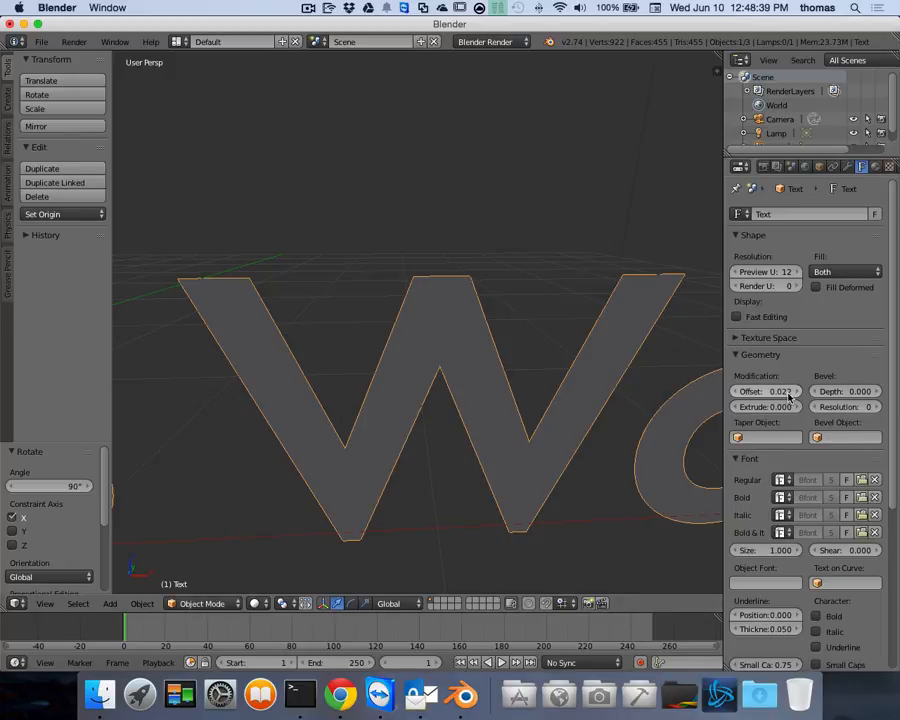
Check the offset letters from the side, then reset the text's offset to 0
scroll(609, 422, left, 10)
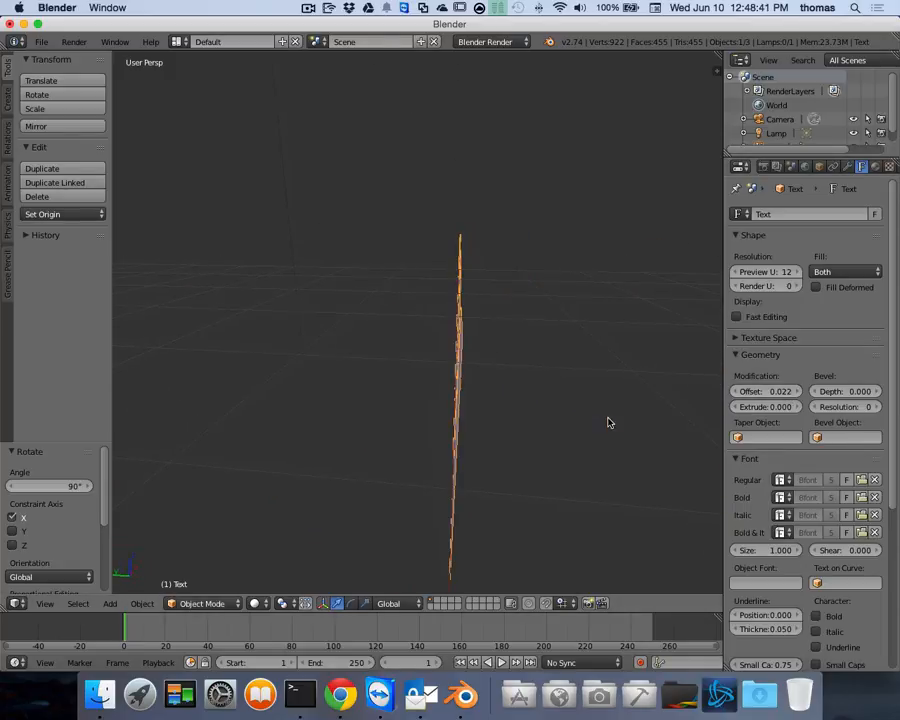
scroll(609, 422, left, 10)
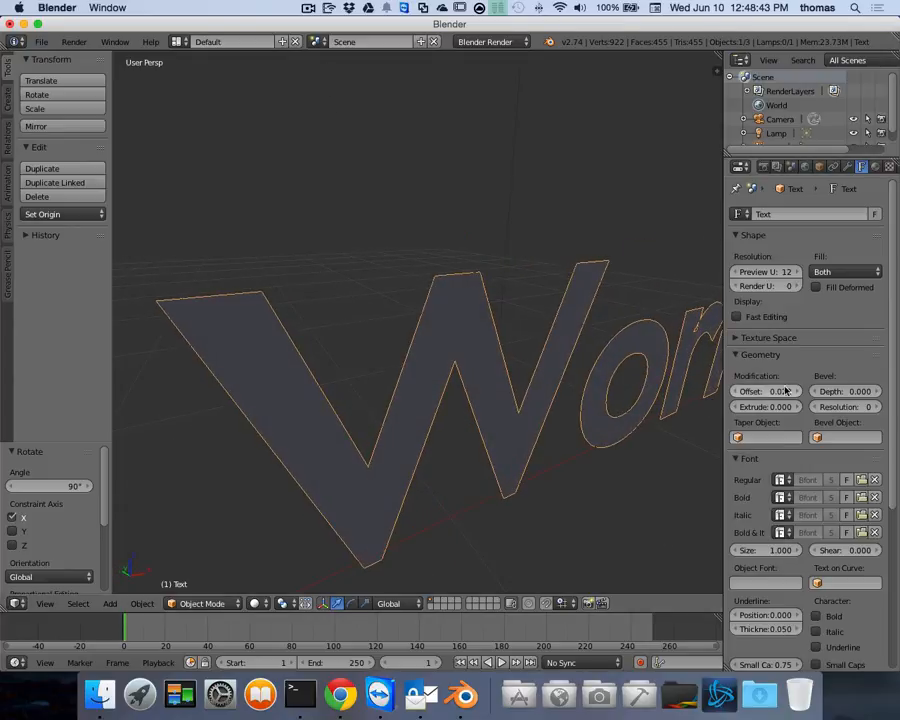
click(782, 393)
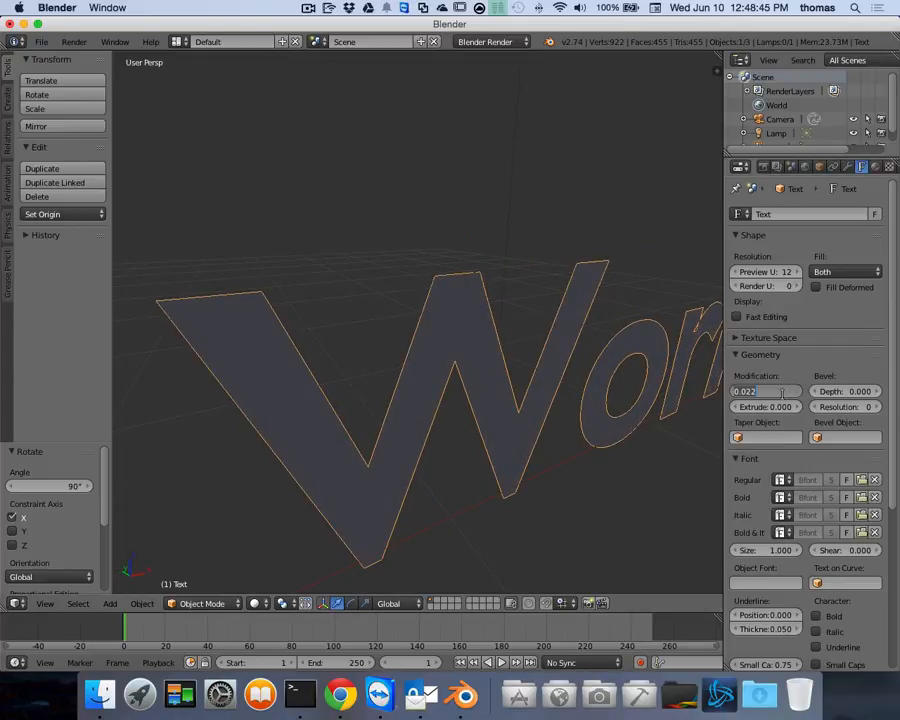
text(0)
key(Return)
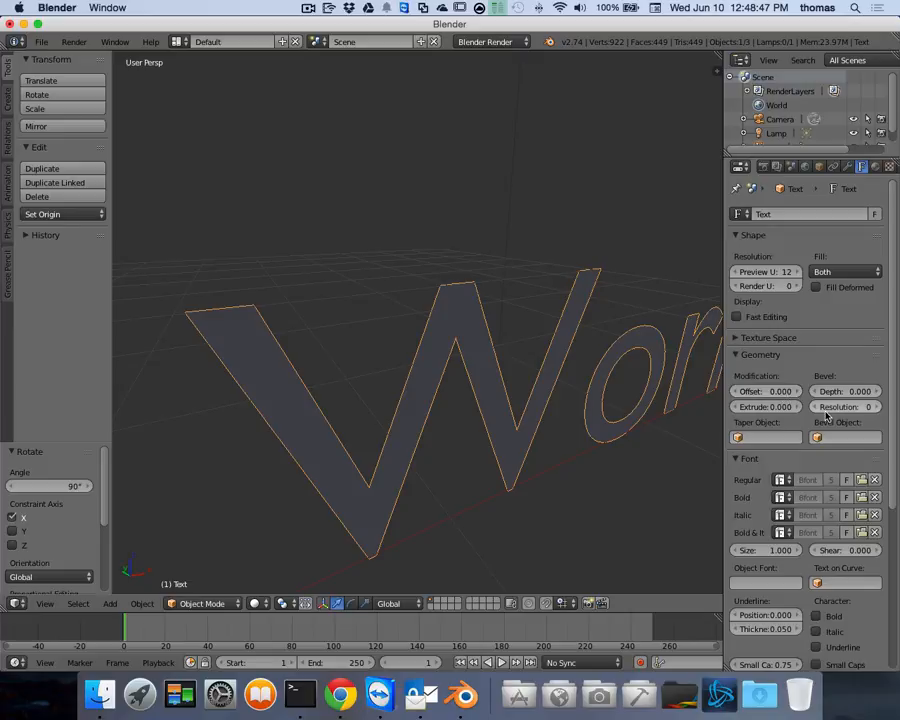
Extrude the text by 0.014 and check the letters' depth from both sides
middle_drag(690, 406, 772, 421)
drag(797, 408, 712, 413)
middle_drag(712, 413, 615, 402)
scroll(615, 402, right, 5)
scroll(615, 402, left, 10)
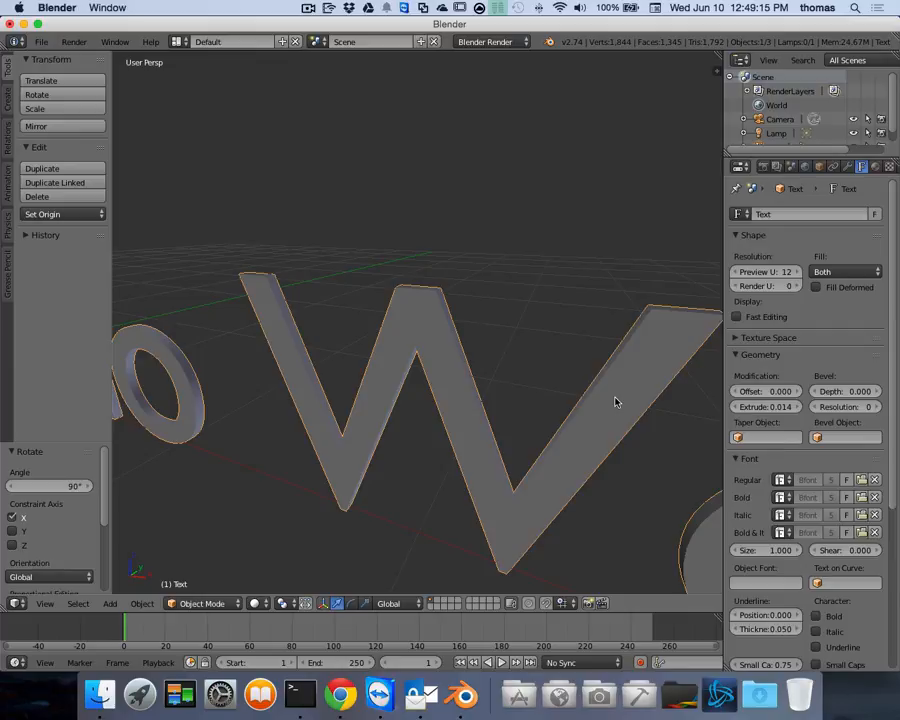
scroll(627, 411, left, 10)
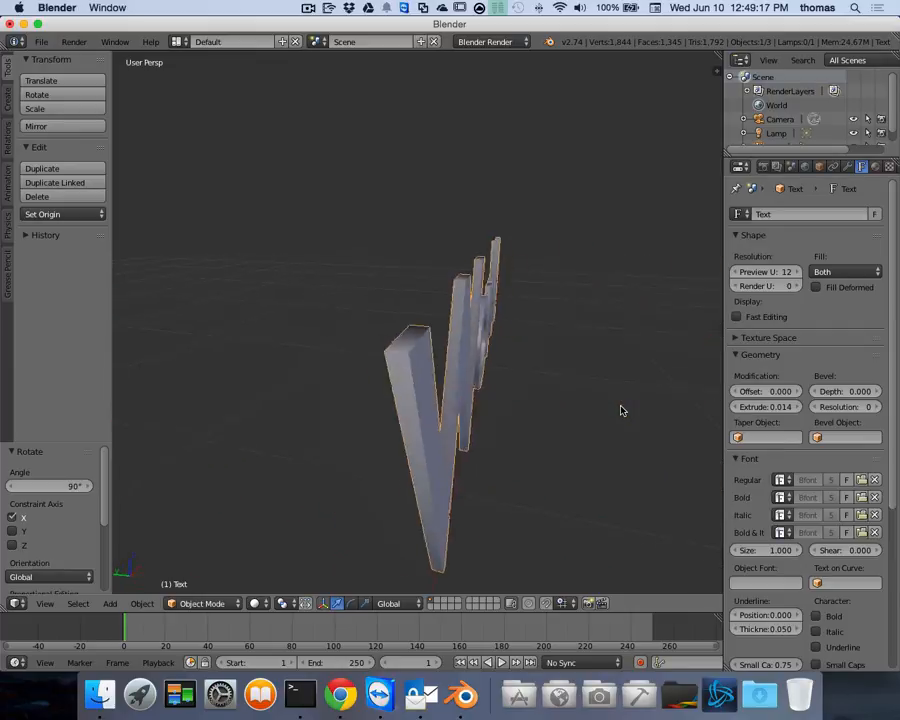
scroll(620, 410, left, 5)
scroll(614, 414, left, 6)
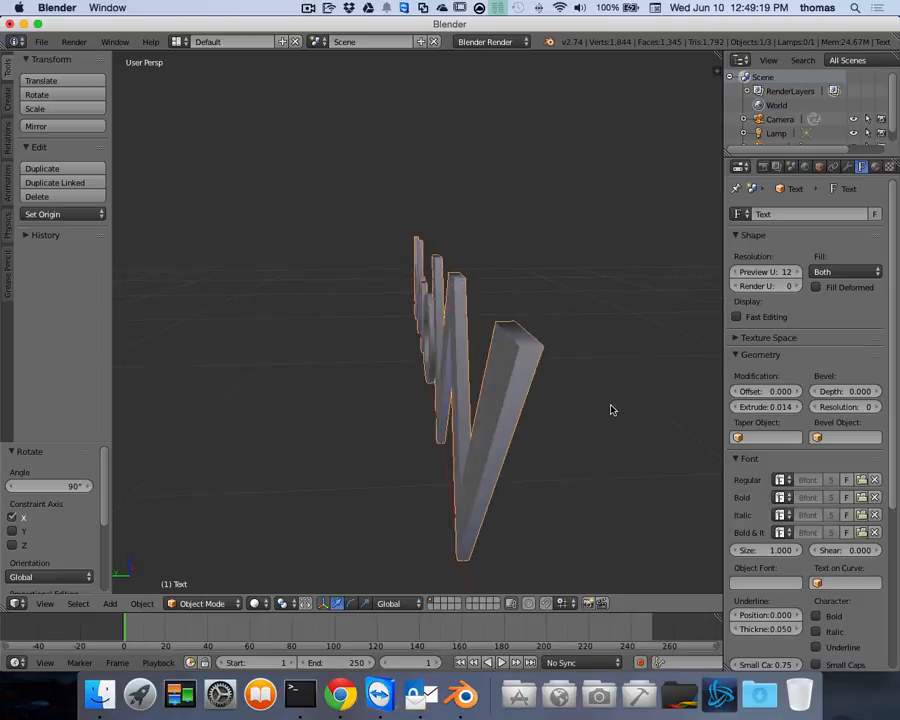
scroll(612, 409, left, 3)
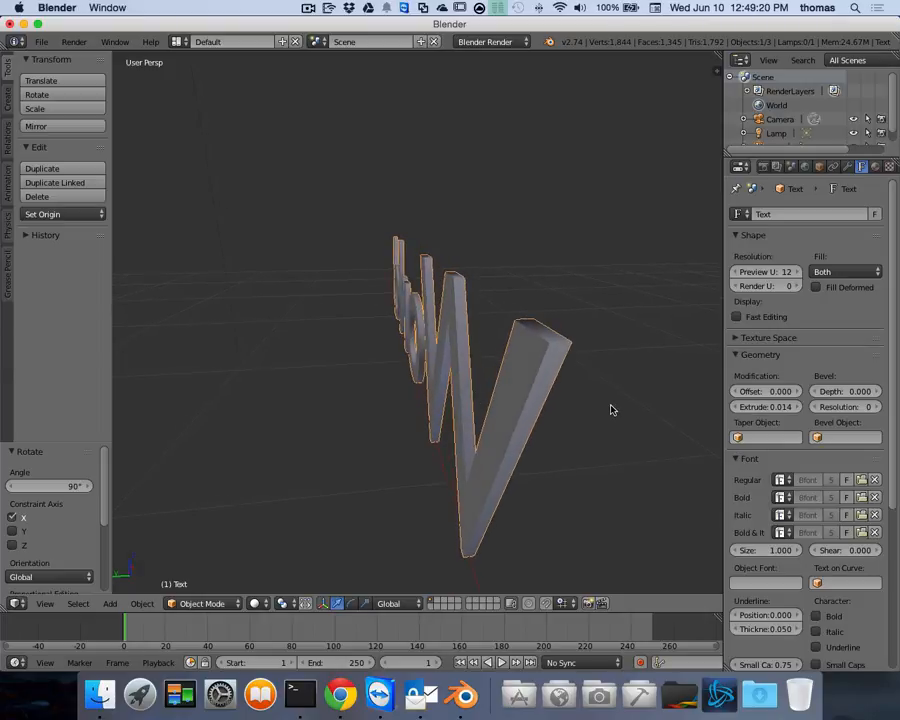
Increase the text's extrusion to 0.042 and inspect the deeper letters from the side and front
click(798, 407)
click(798, 407)
click(798, 407)
click(798, 407)
click(798, 407)
click(798, 407)
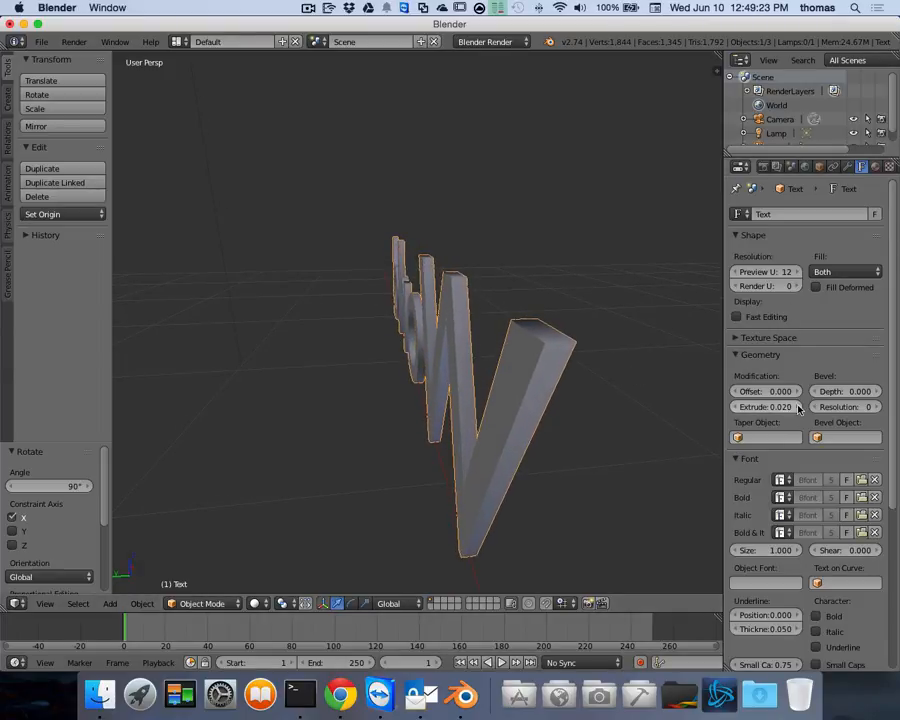
click(798, 408)
click(798, 408)
click(798, 408)
click(798, 408)
click(798, 408)
click(798, 408)
click(798, 408)
click(798, 408)
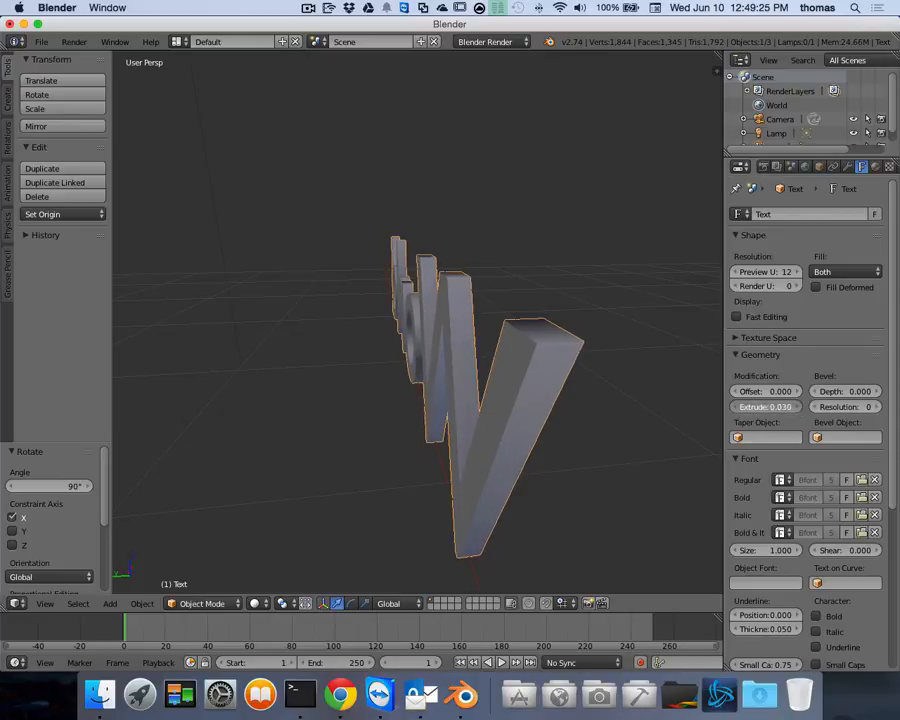
click(798, 408)
click(798, 408)
click(798, 408)
click(798, 408)
click(798, 408)
click(798, 408)
click(798, 408)
click(798, 408)
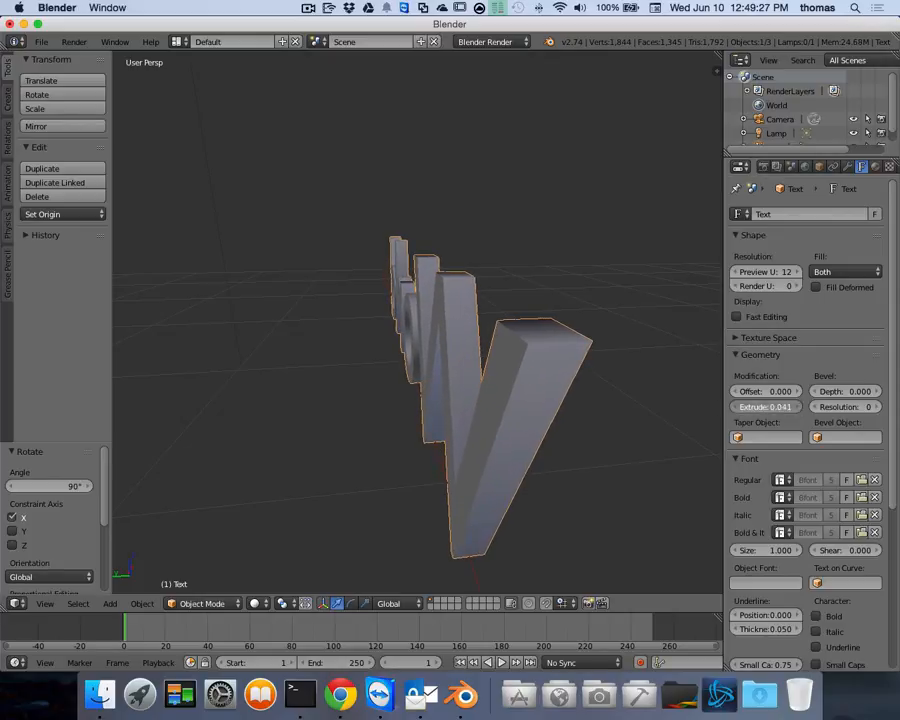
click(798, 408)
scroll(685, 396, left, 10)
scroll(685, 396, right, 10)
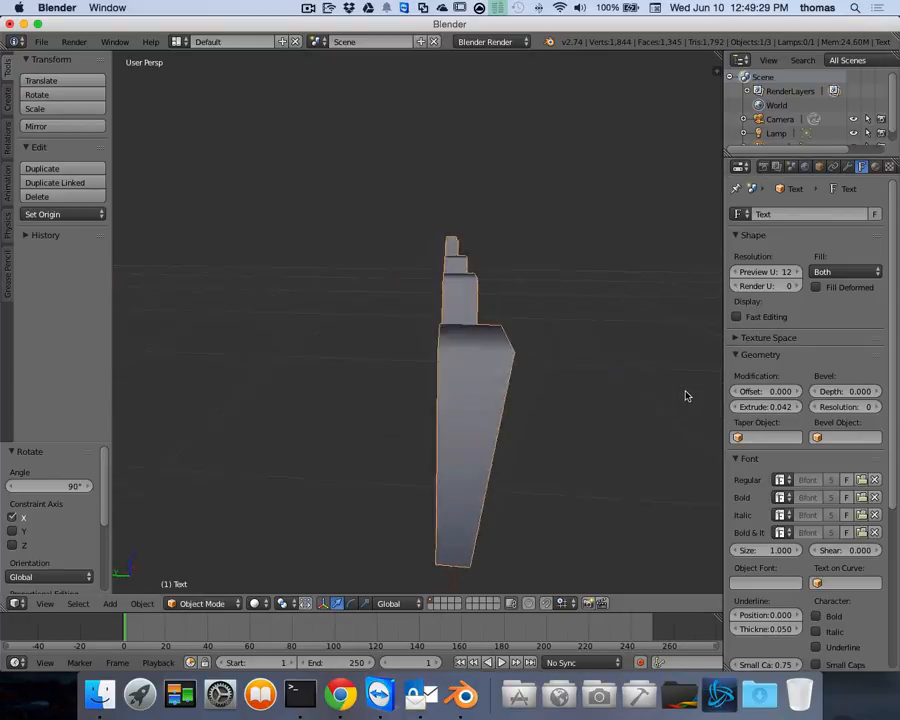
scroll(685, 396, left, 10)
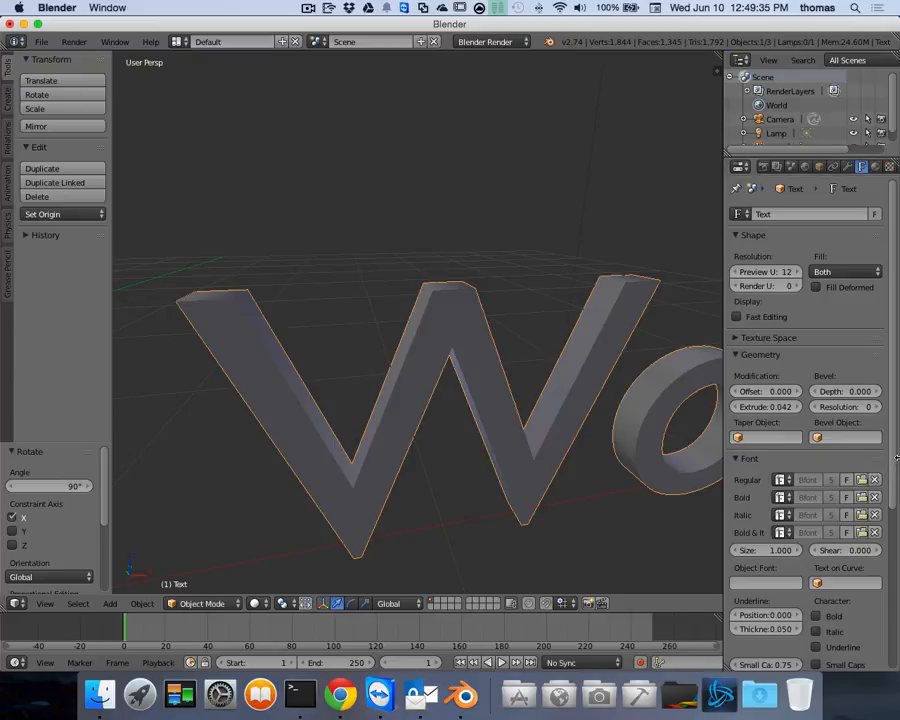
Reset the text's extrusion to 0
click(795, 407)
click(782, 408)
text(0)
key(Return)
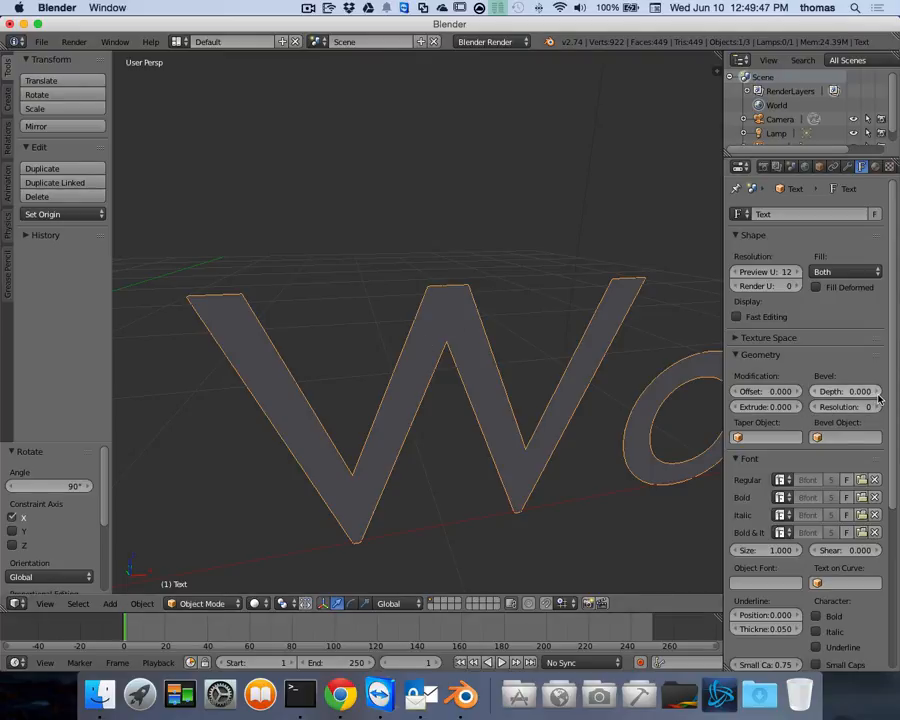
Raise the text's bevel depth to 0.019
mouse_move(878, 396)
mouse_down()
mouse_move(898, 396)
mouse_move(879, 398)
mouse_up()
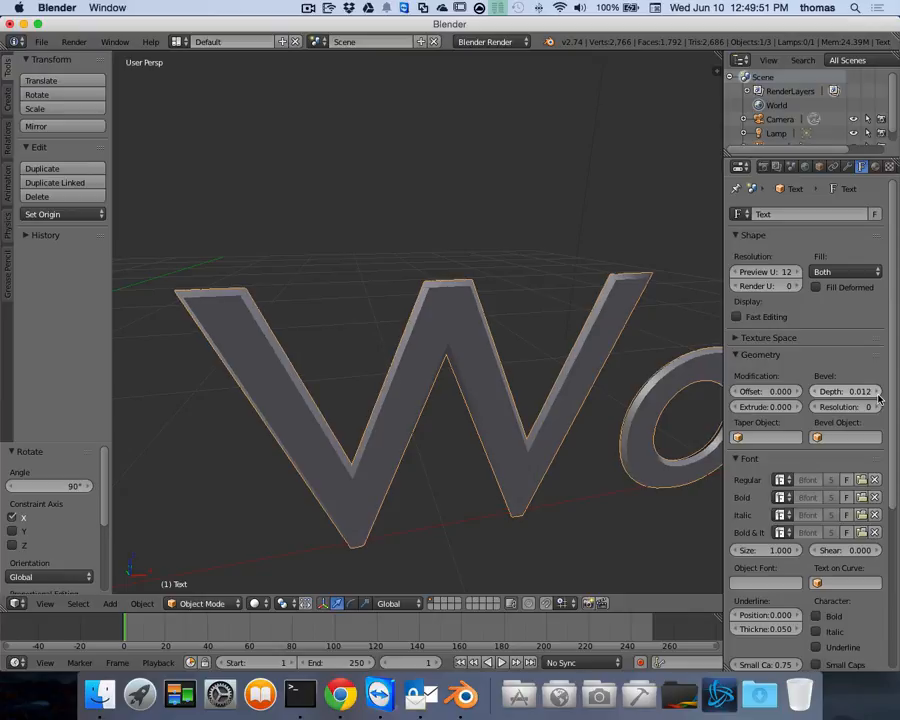
click(879, 396)
click(879, 396)
click(879, 396)
click(879, 396)
click(879, 396)
click(879, 396)
click(879, 396)
Examine the bevelled edges of the letter W from the side, front, back and below
scroll(626, 416, left, 5)
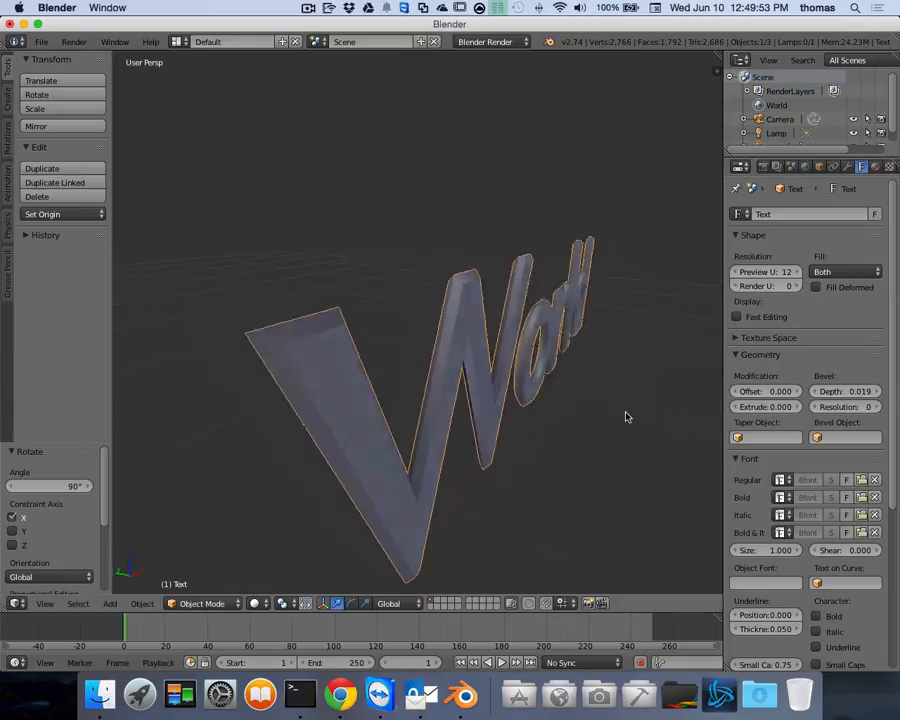
scroll(626, 416, left, 10)
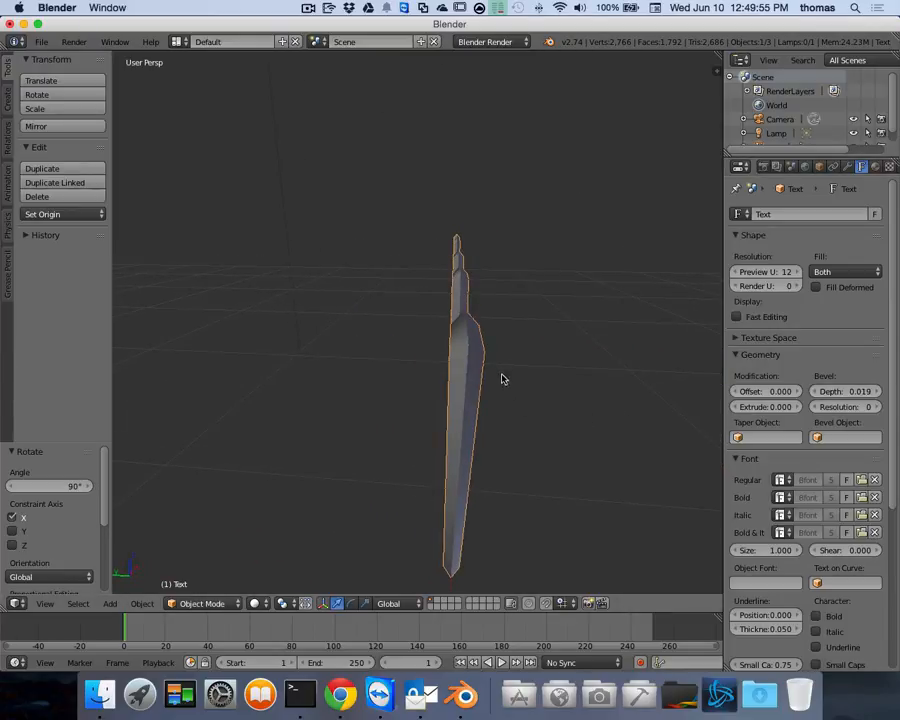
scroll(501, 382, left, 8)
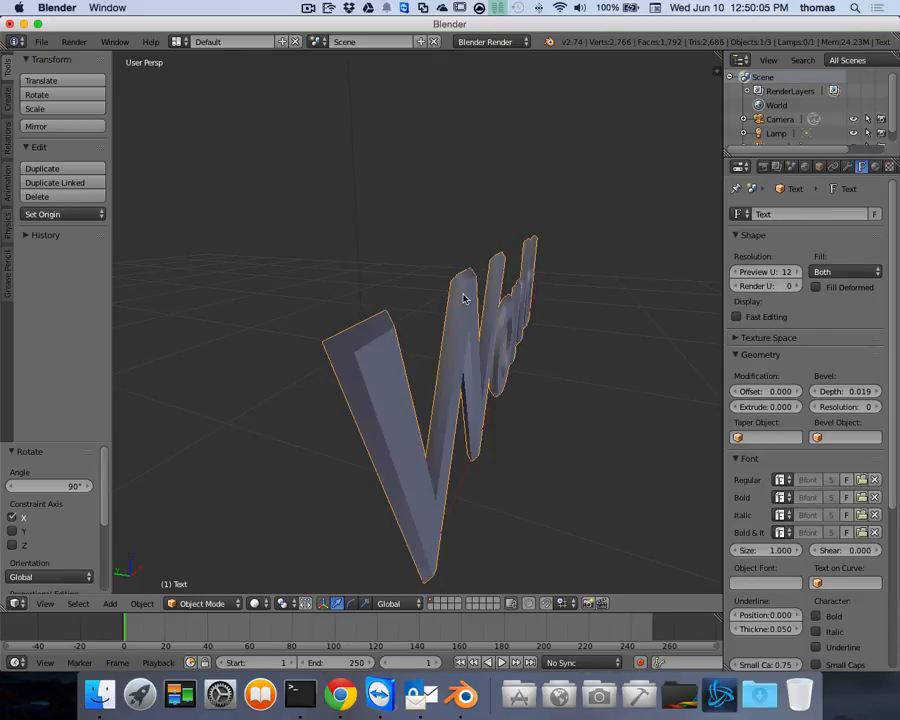
scroll(494, 307, left, 10)
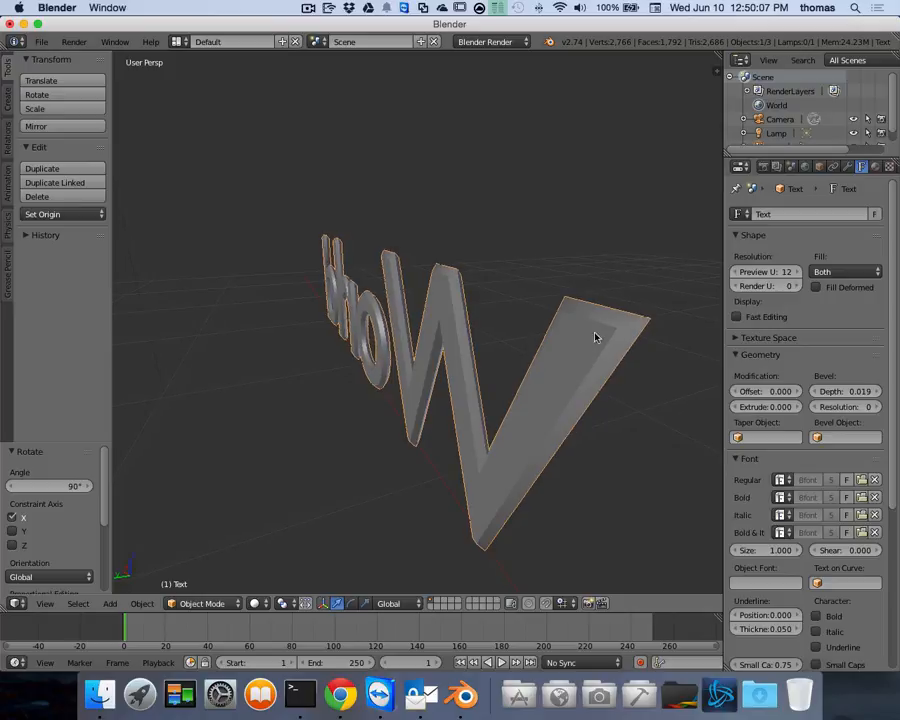
scroll(603, 342, left, 10)
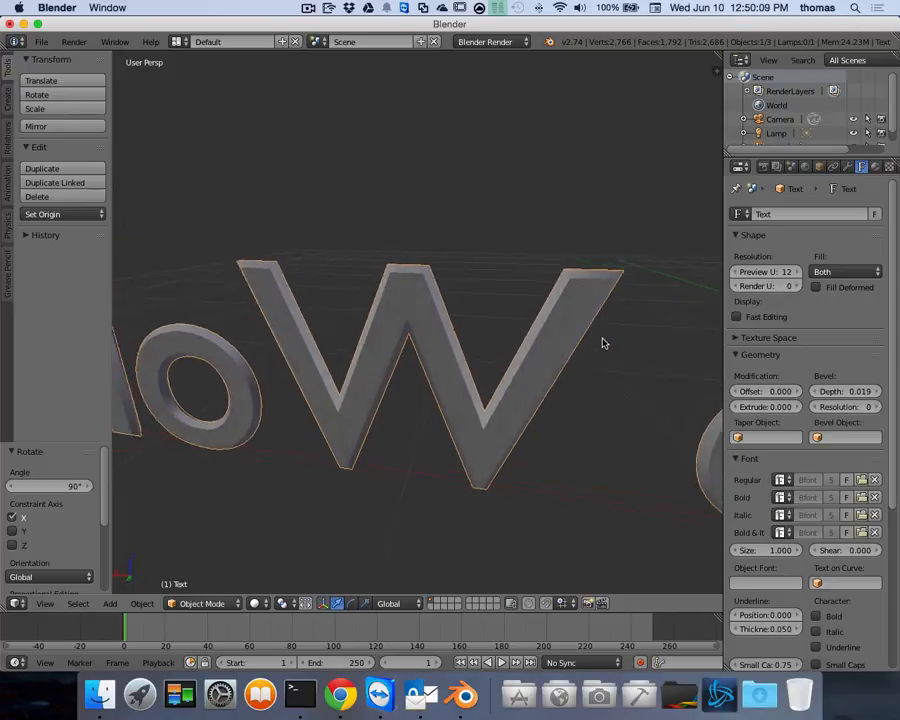
scroll(603, 342, left, 10)
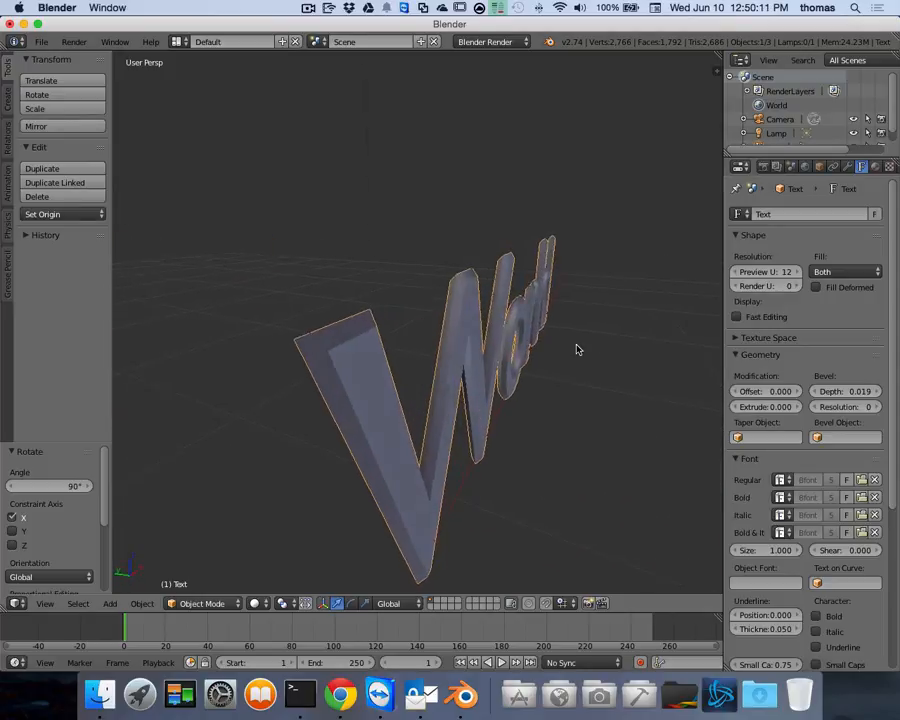
middle_drag(576, 349, 262, 359)
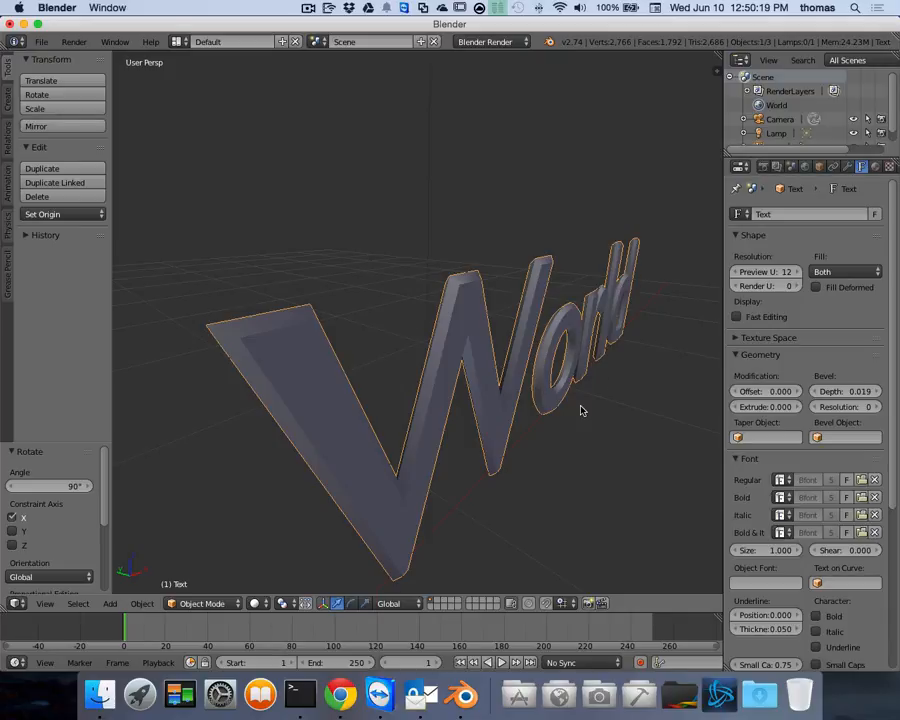
scroll(544, 392, down, 5)
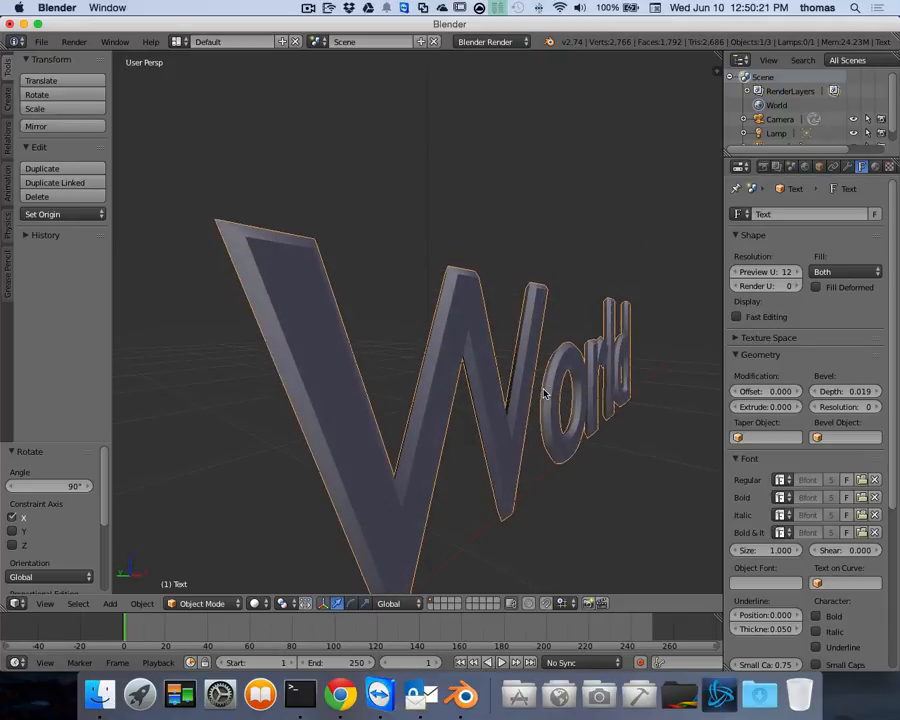
scroll(544, 392, up, 5)
scroll(544, 392, left, 10)
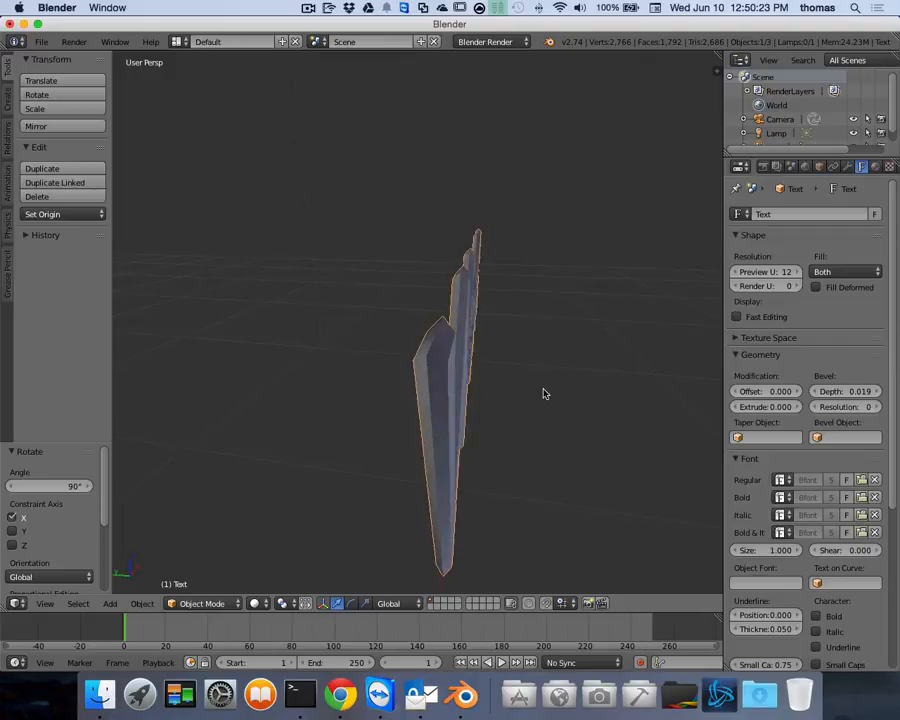
scroll(544, 392, right, 10)
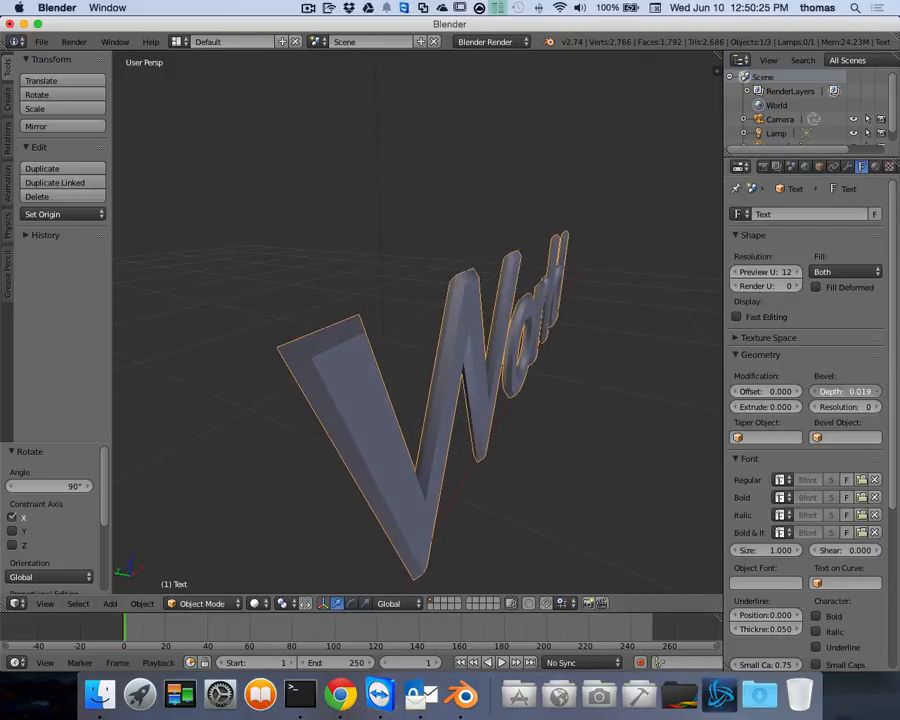
Reset the text's bevel depth to 0
click(862, 391)
text(0.02)
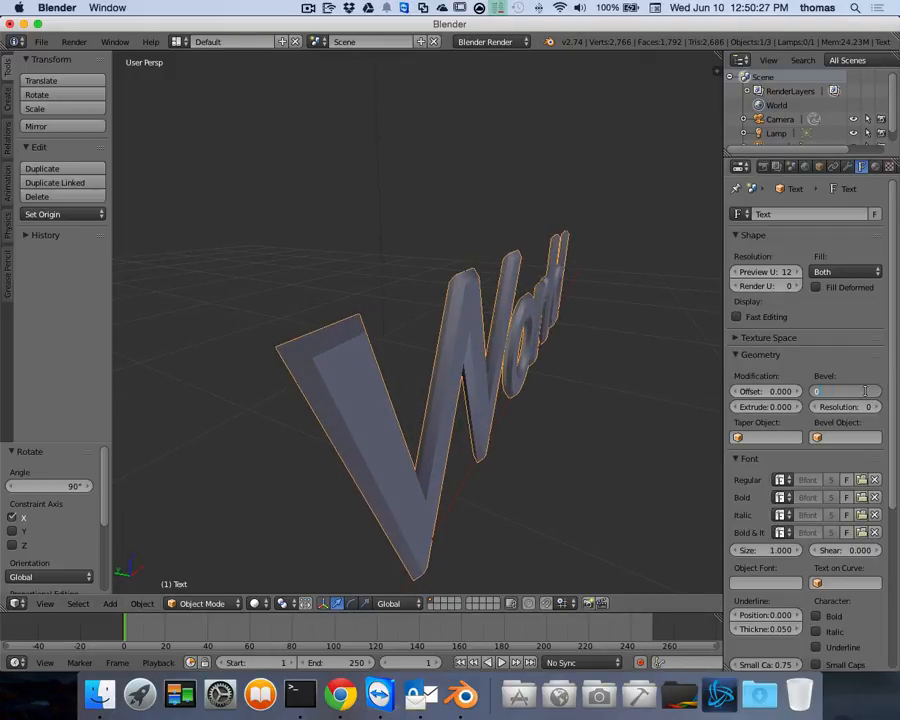
key(Return)
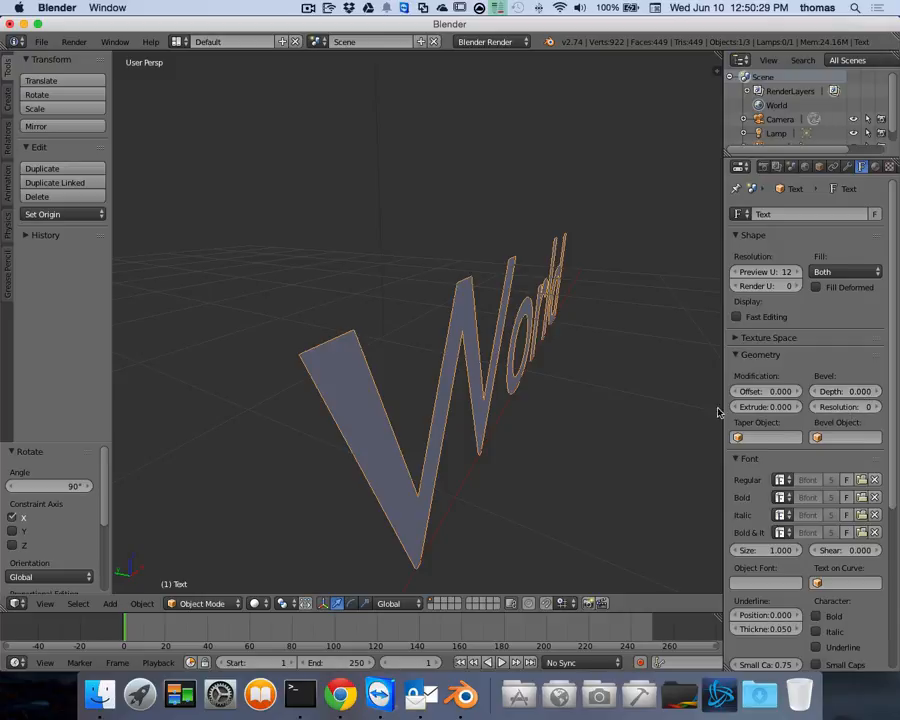
Raise the text's bevel resolution to 6, checking the letters from the side
click(878, 407)
click(878, 411)
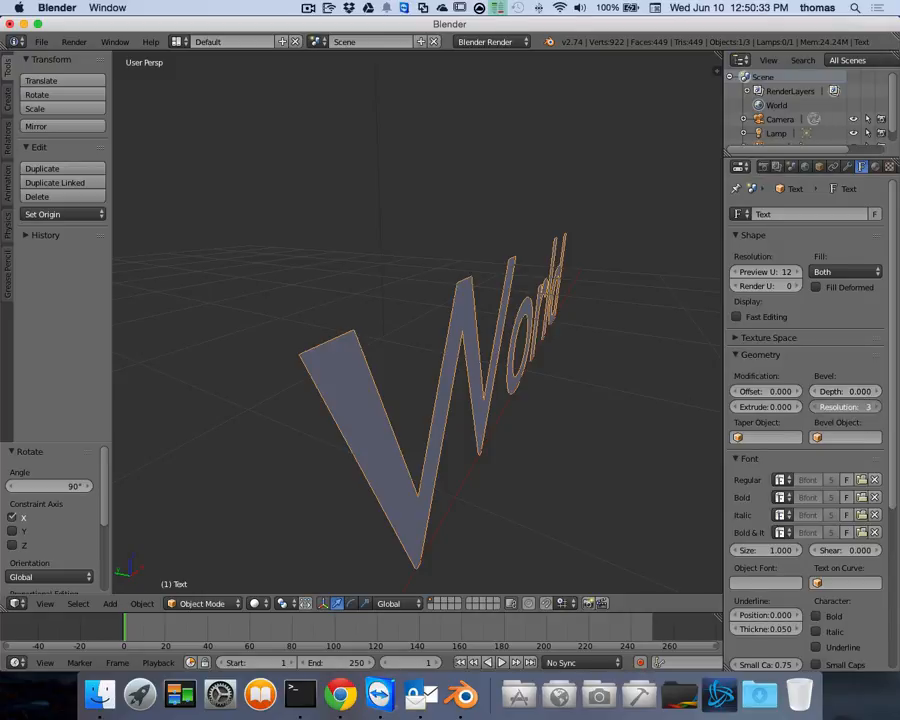
scroll(649, 402, left, 8)
click(878, 407)
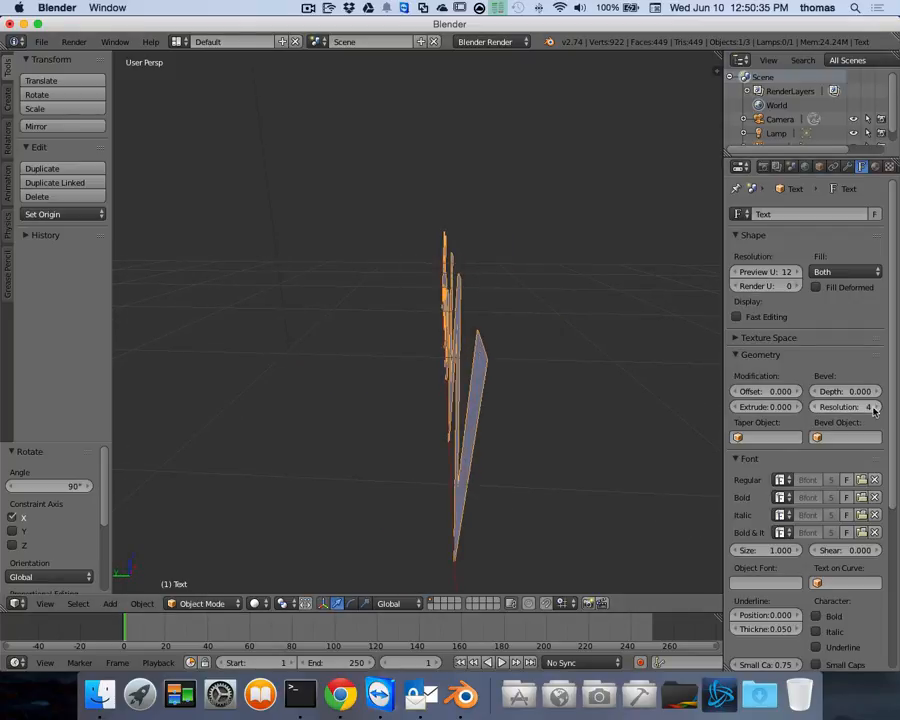
click(878, 408)
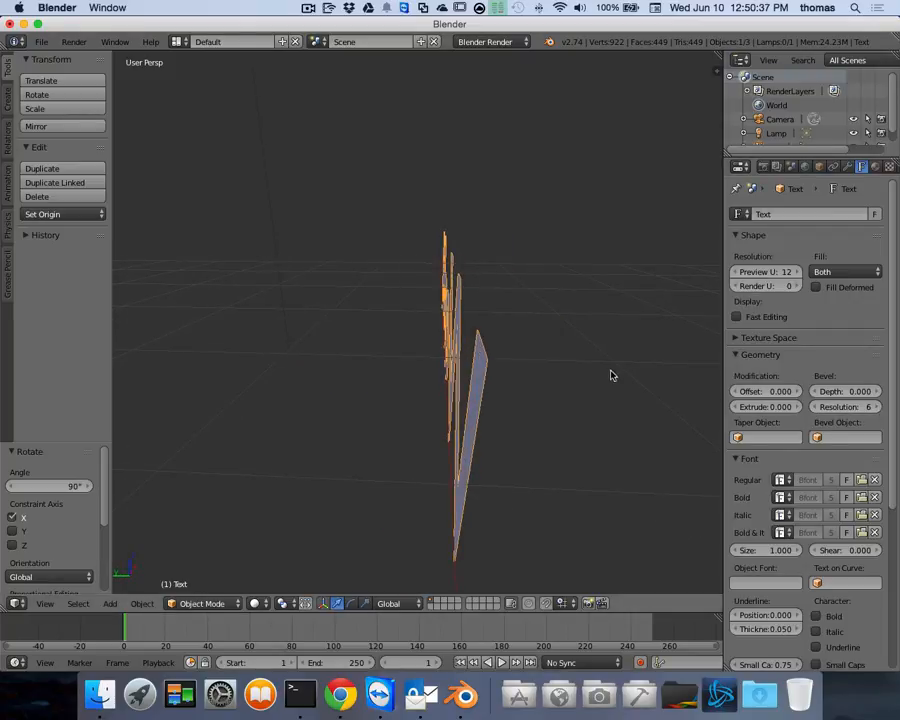
Raise the text's bevel depth to 0.011
scroll(610, 373, right, 8)
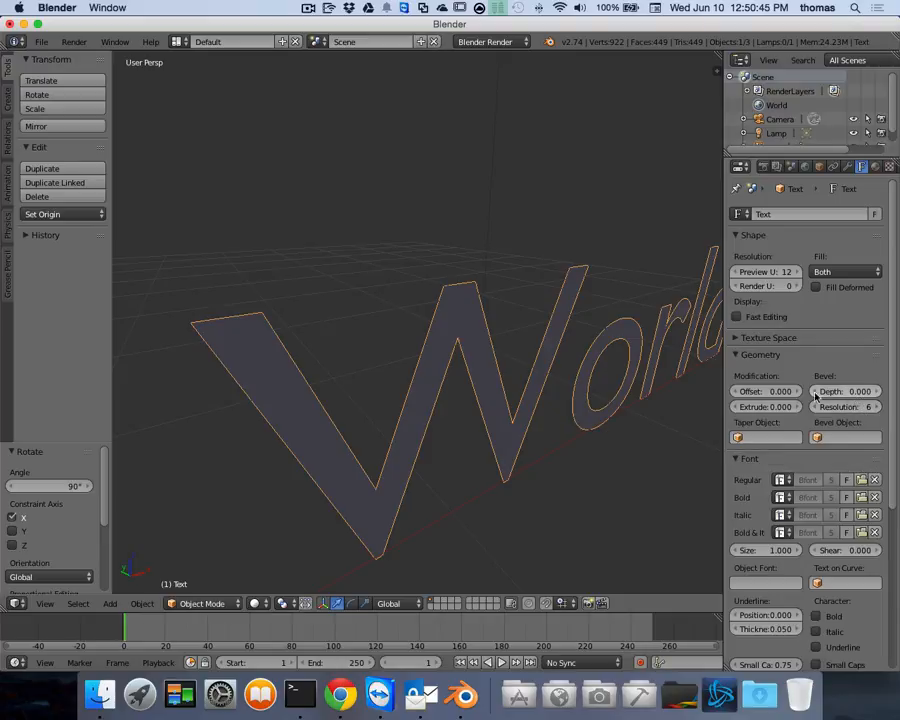
drag(815, 396, 880, 397)
scroll(620, 380, left, 5)
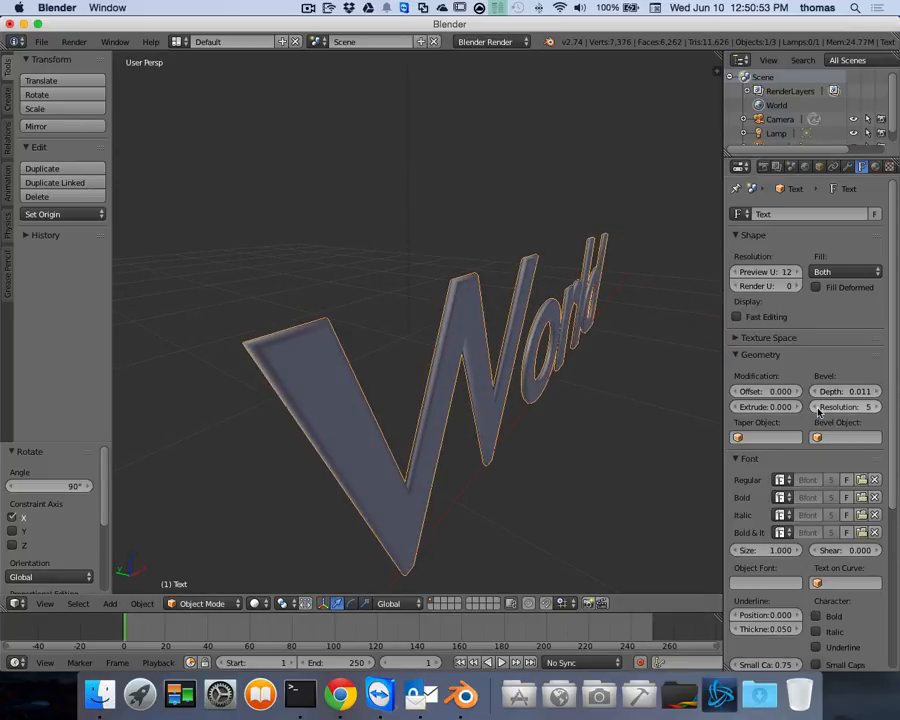
Lower the text's bevel resolution to 0 and check the letter edges from the side
drag(814, 408, 785, 408)
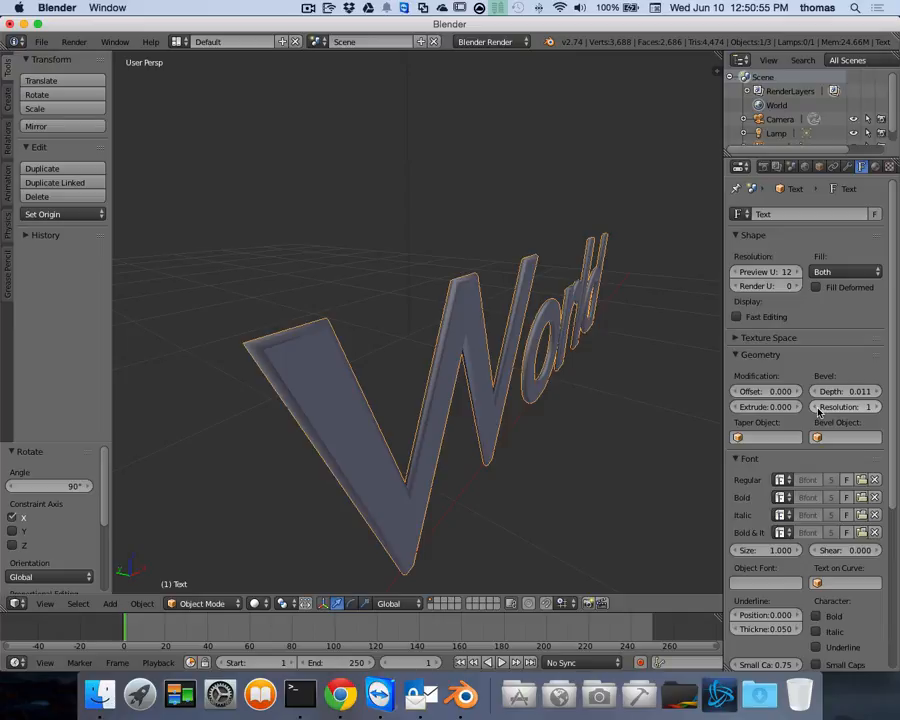
click(816, 407)
key(r)
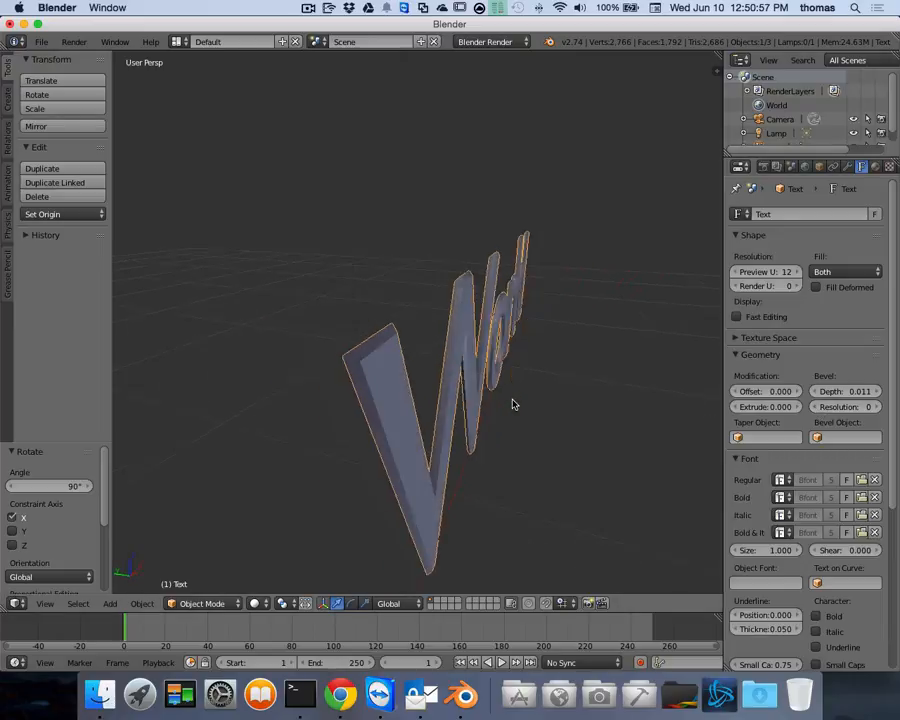
middle_drag(512, 404, 390, 376)
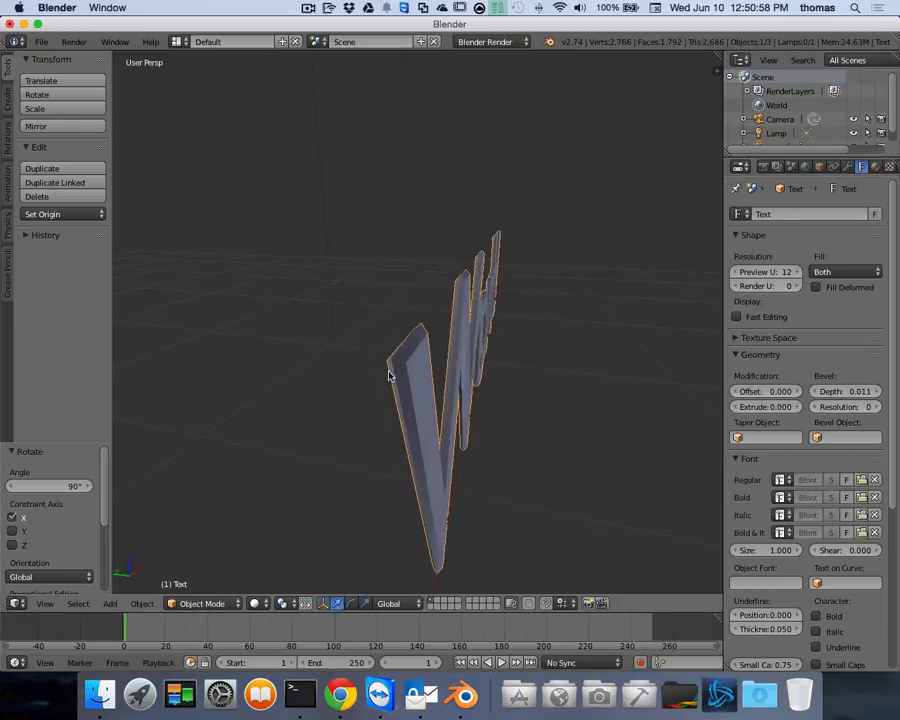
Raise the text's bevel resolution to 8
click(868, 407)
click(868, 407)
click(868, 407)
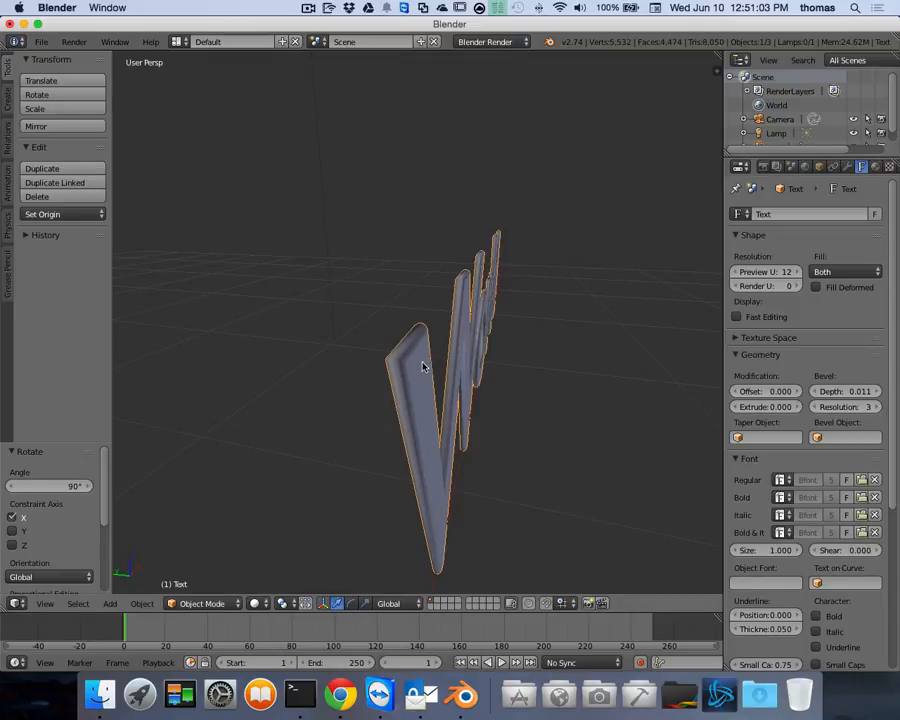
click(876, 407)
click(876, 407)
click(876, 407)
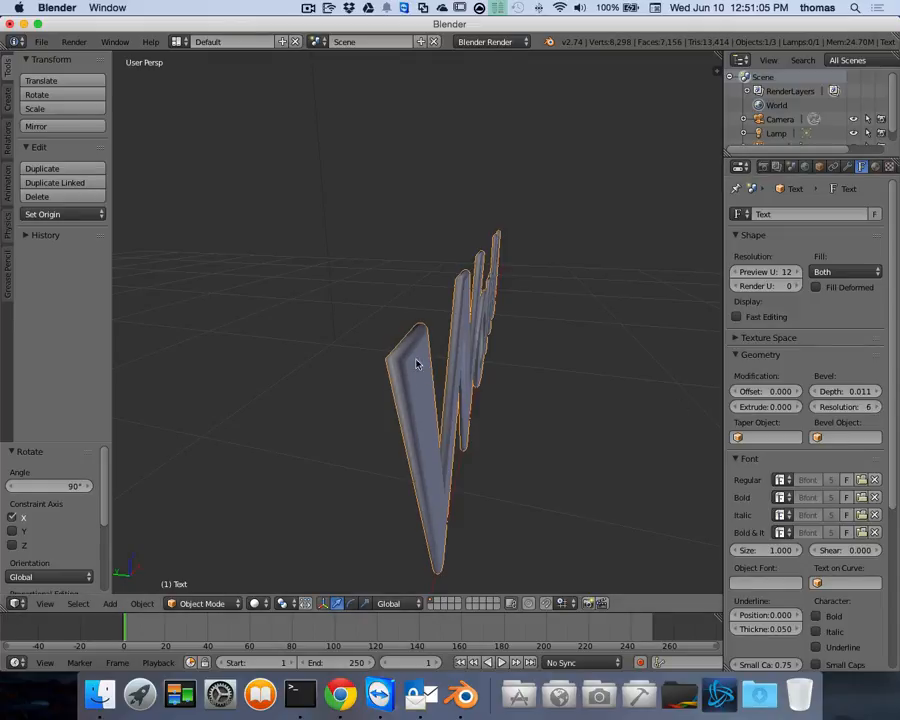
click(876, 407)
click(876, 407)
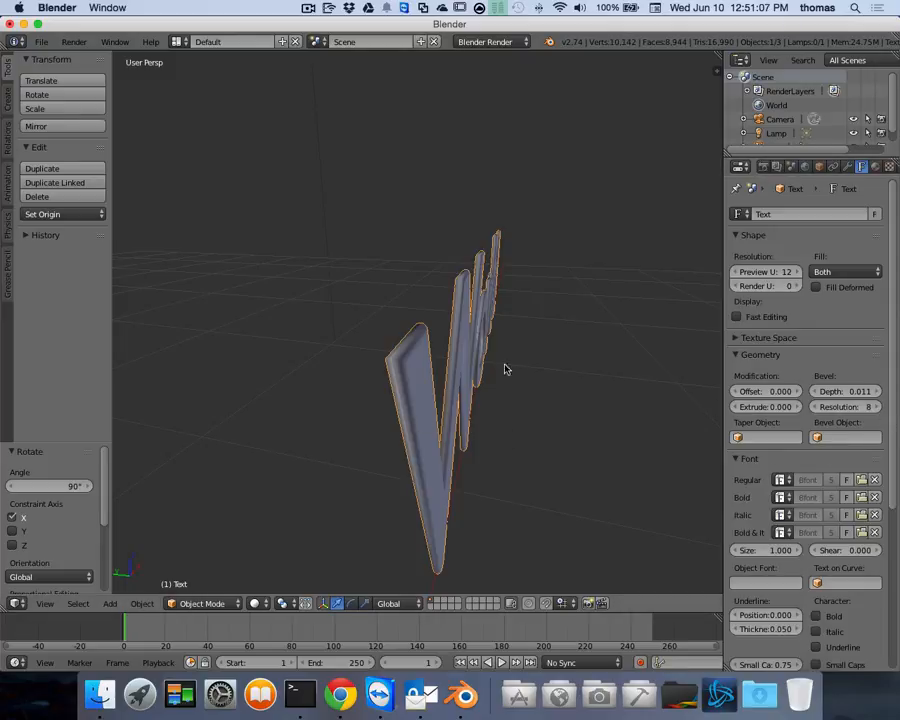
Set the text's offset to 0.010 and its extrude to 0.014
scroll(458, 482, down, 8)
scroll(458, 477, up, 10)
scroll(460, 477, left, 6)
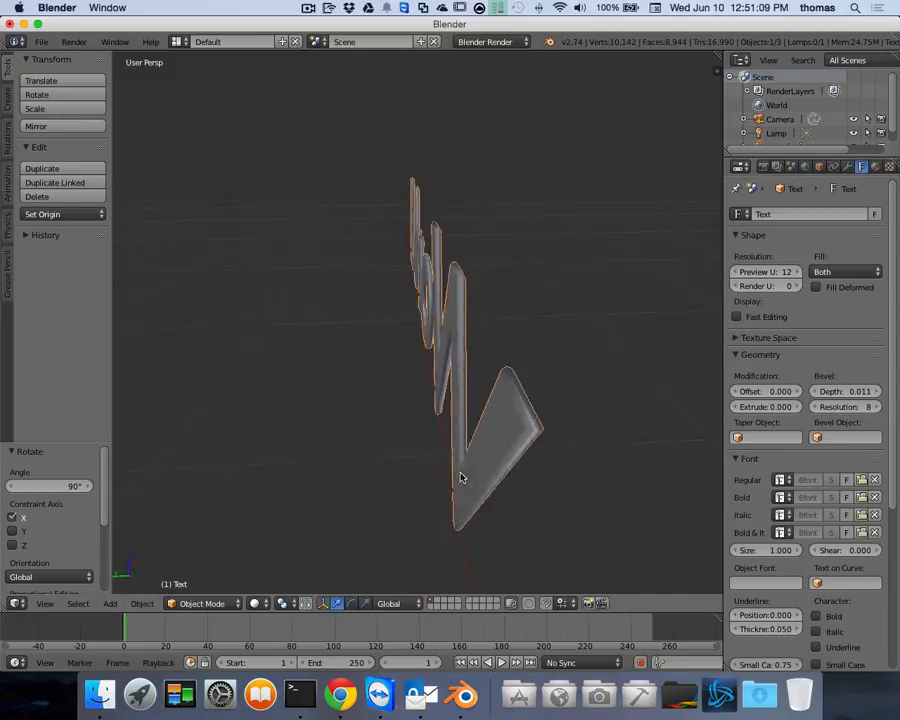
middle_drag(461, 478, 601, 403)
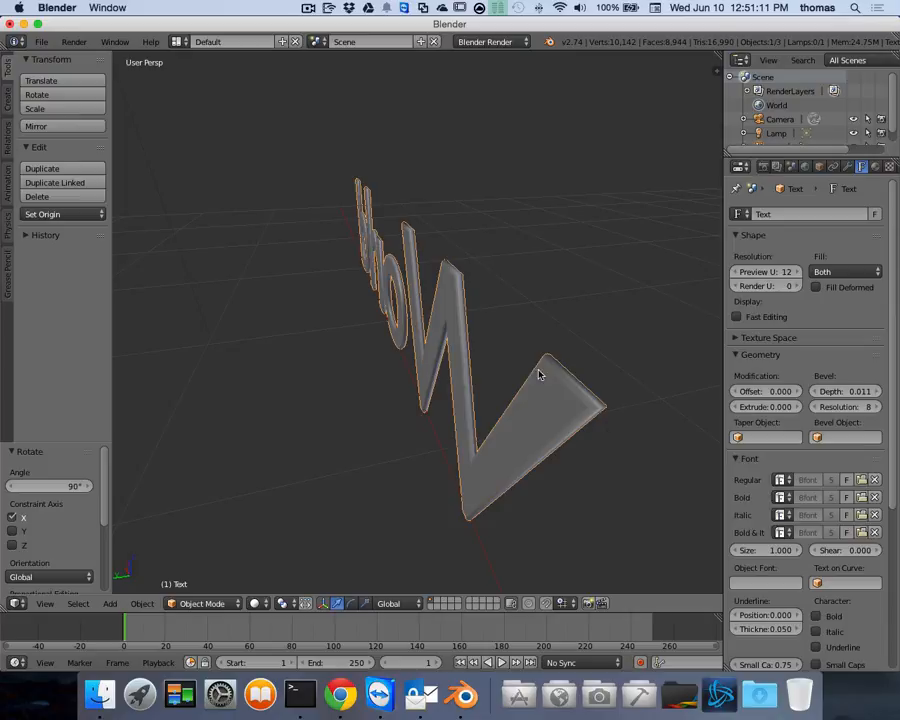
scroll(626, 427, left, 10)
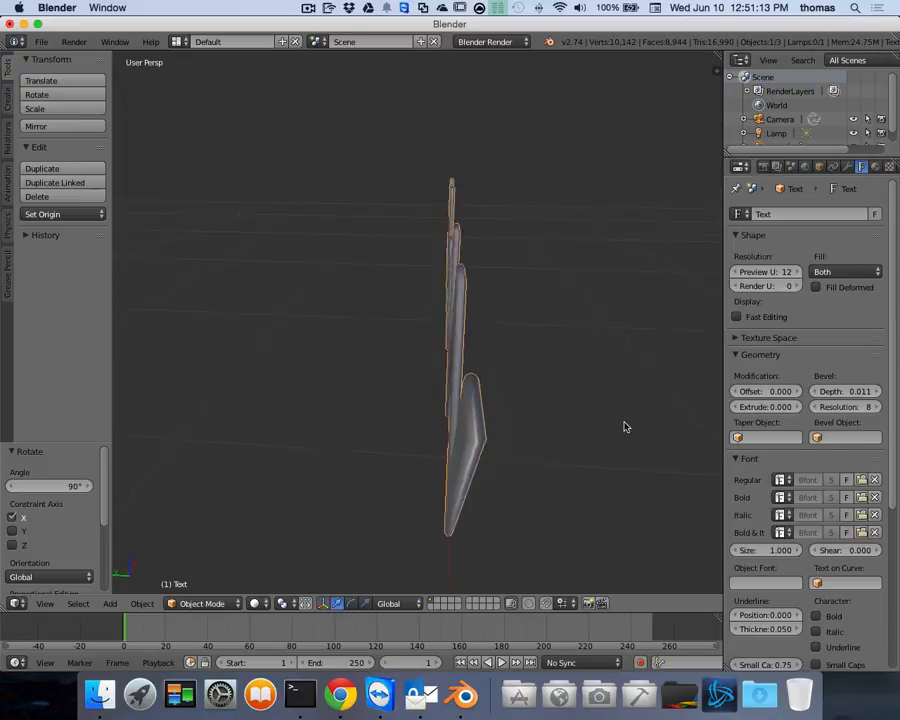
scroll(626, 427, left, 4)
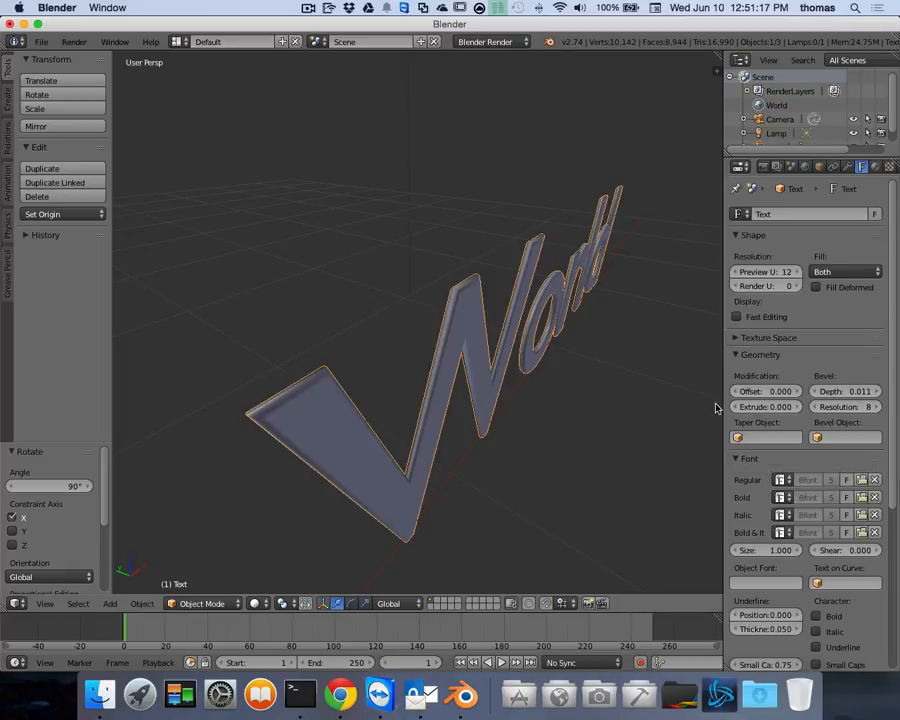
drag(776, 391, 796, 391)
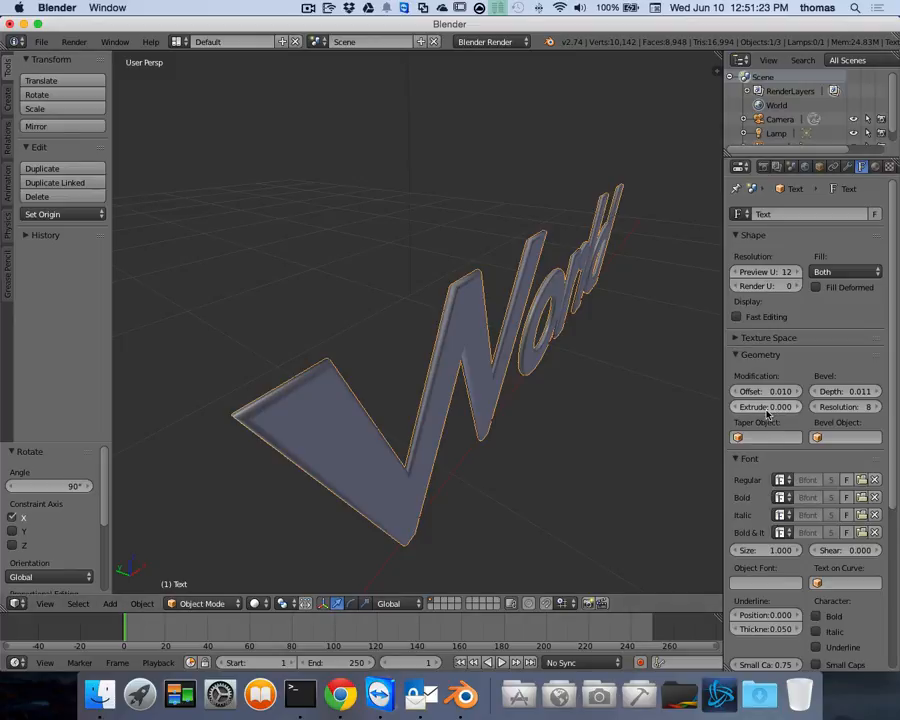
drag(797, 408, 821, 408)
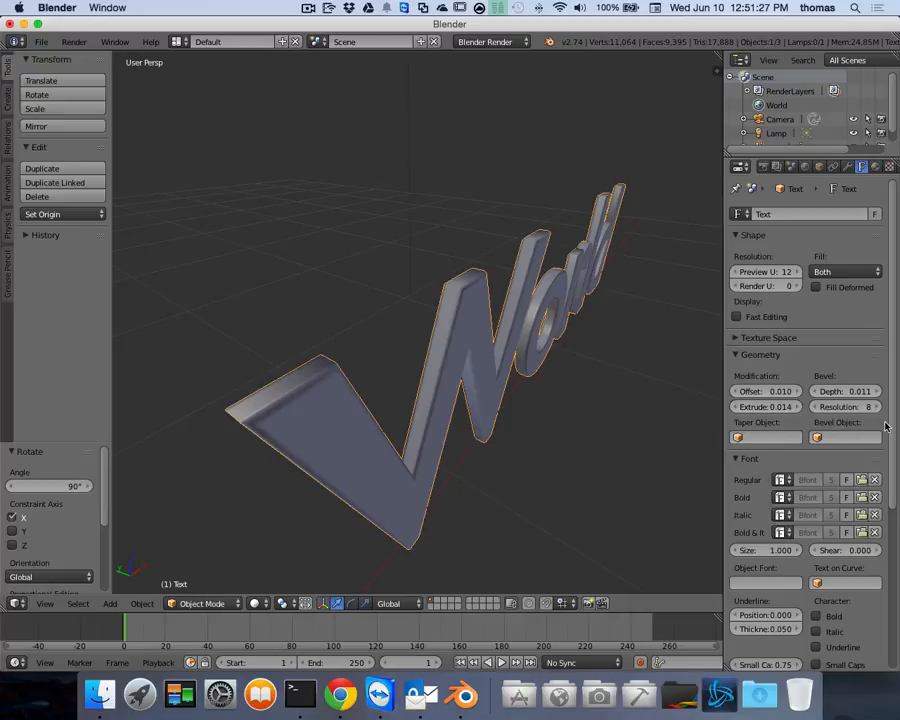
Raise the text's bevel depth to 0.016 and check the letters from behind and from the front
drag(878, 392, 892, 392)
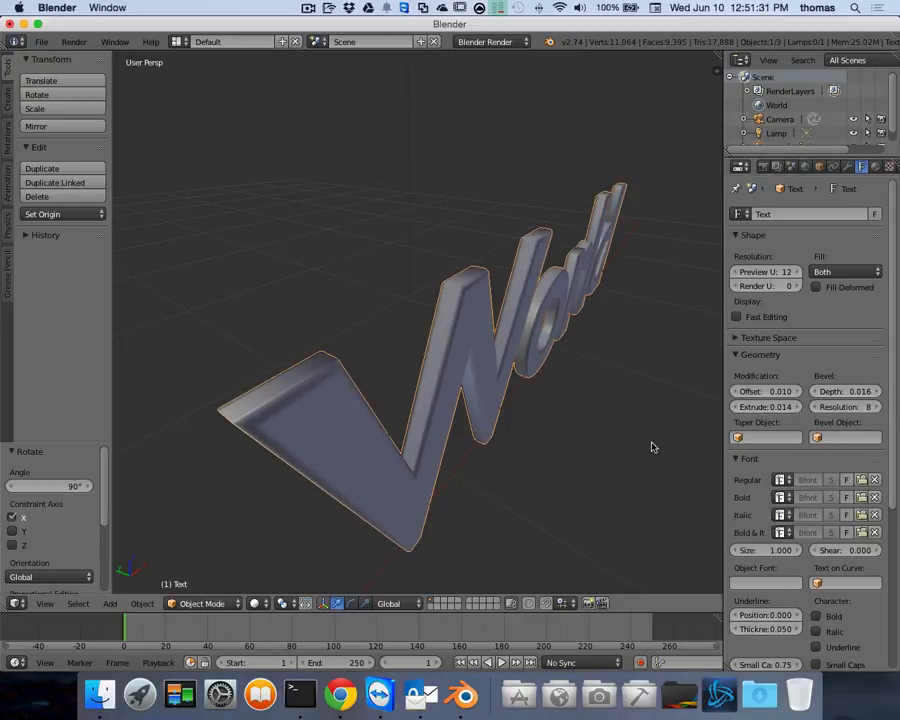
scroll(651, 447, down, 5)
scroll(651, 447, up, 2)
scroll(684, 432, left, 10)
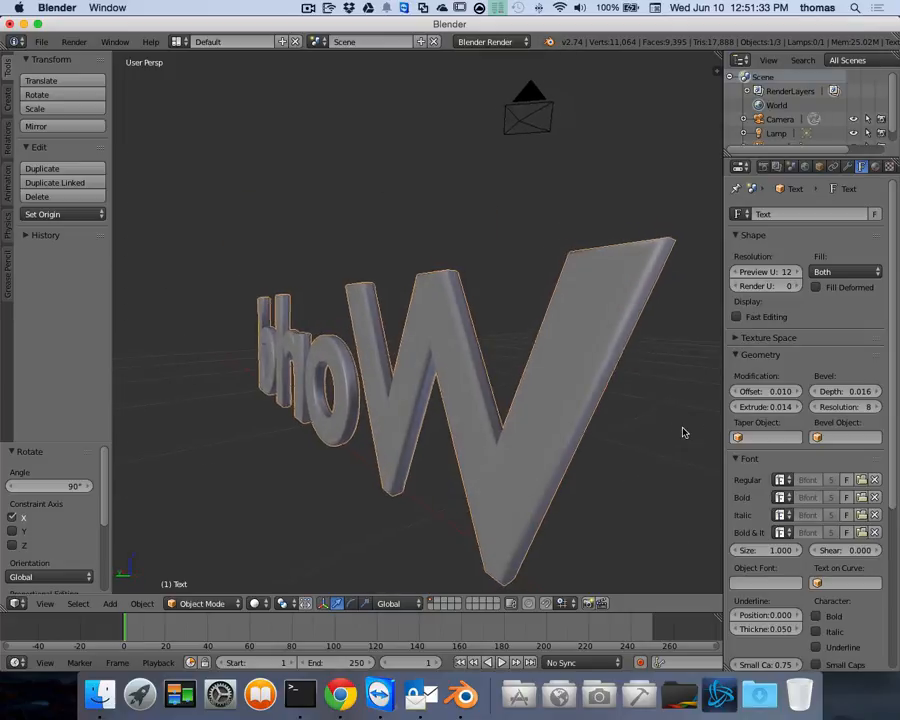
scroll(684, 432, down, 3)
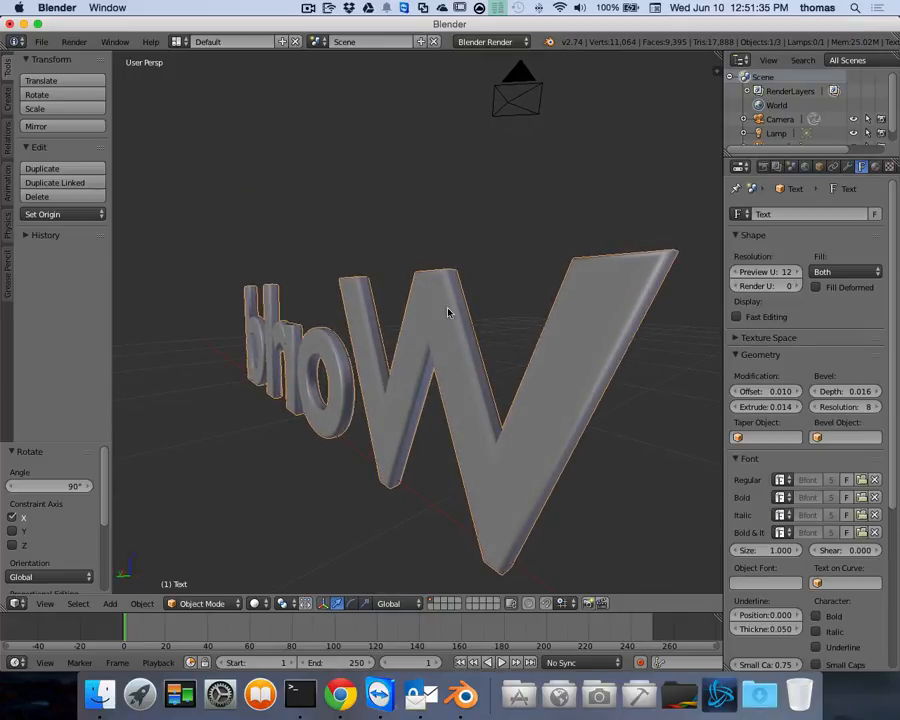
scroll(645, 347, left, 10)
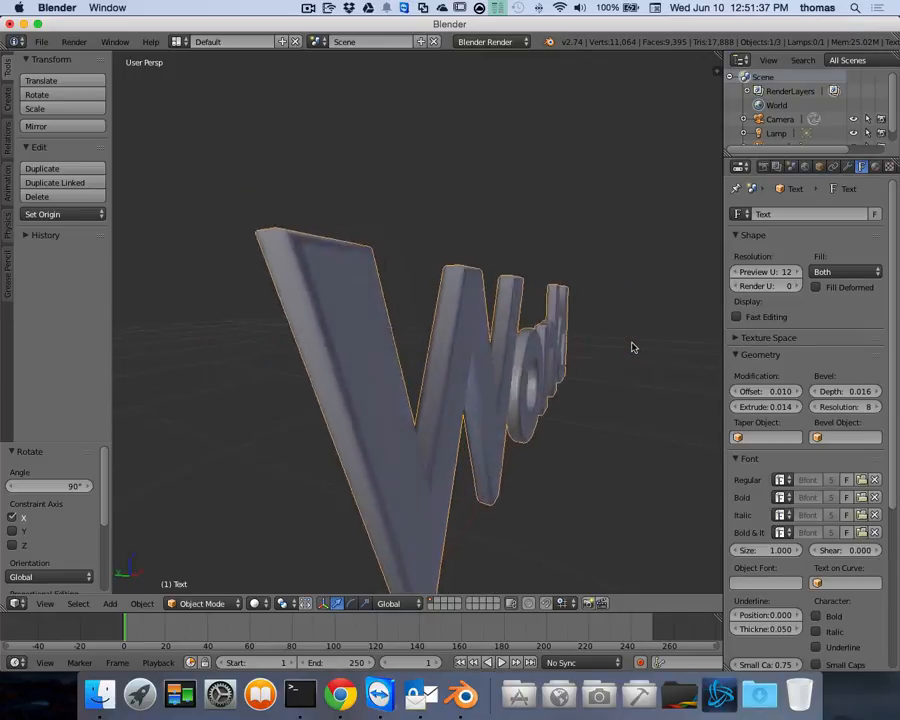
scroll(634, 347, up, 3)
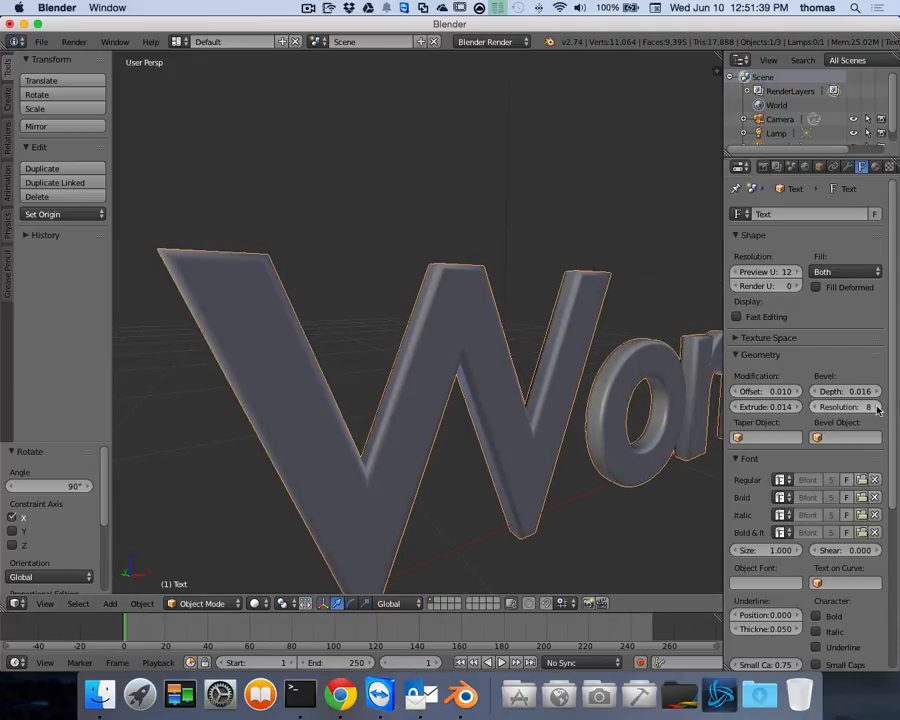
Increase the text's offset to 0.011 and its extrude to 0.034
click(797, 391)
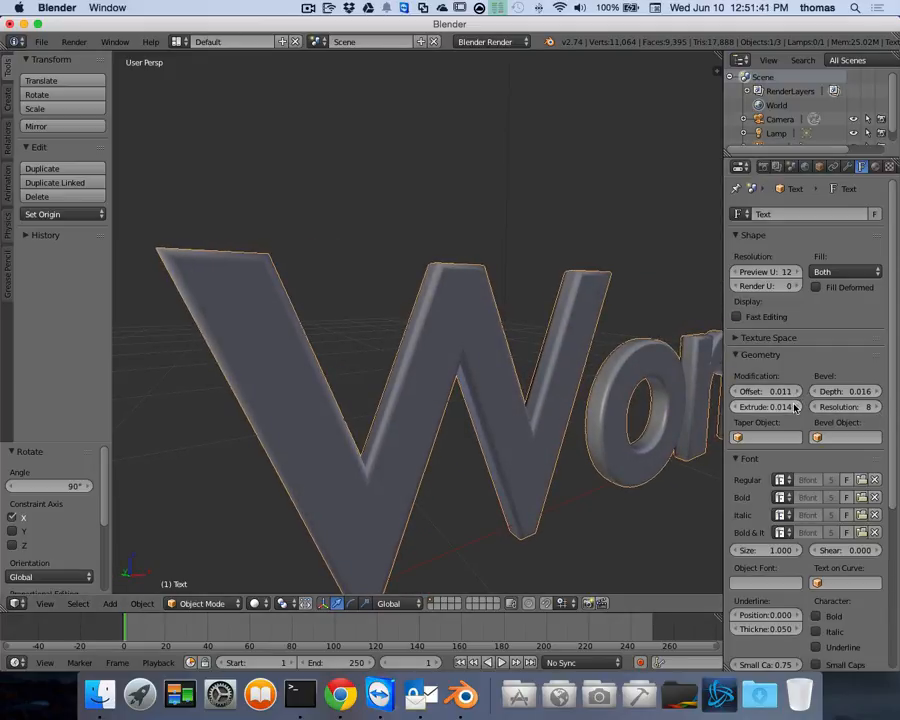
click(796, 407)
click(796, 407)
click(796, 407)
click(796, 407)
click(796, 407)
click(796, 407)
click(796, 407)
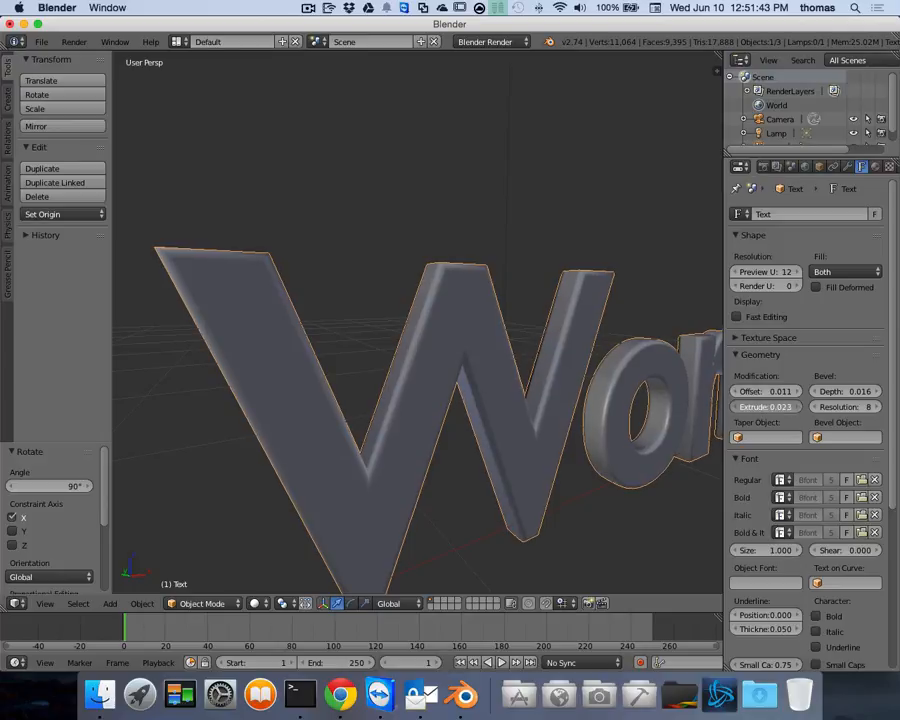
click(796, 407)
click(796, 407)
click(796, 407)
click(796, 407)
click(796, 407)
click(796, 407)
click(796, 407)
click(796, 407)
click(796, 407)
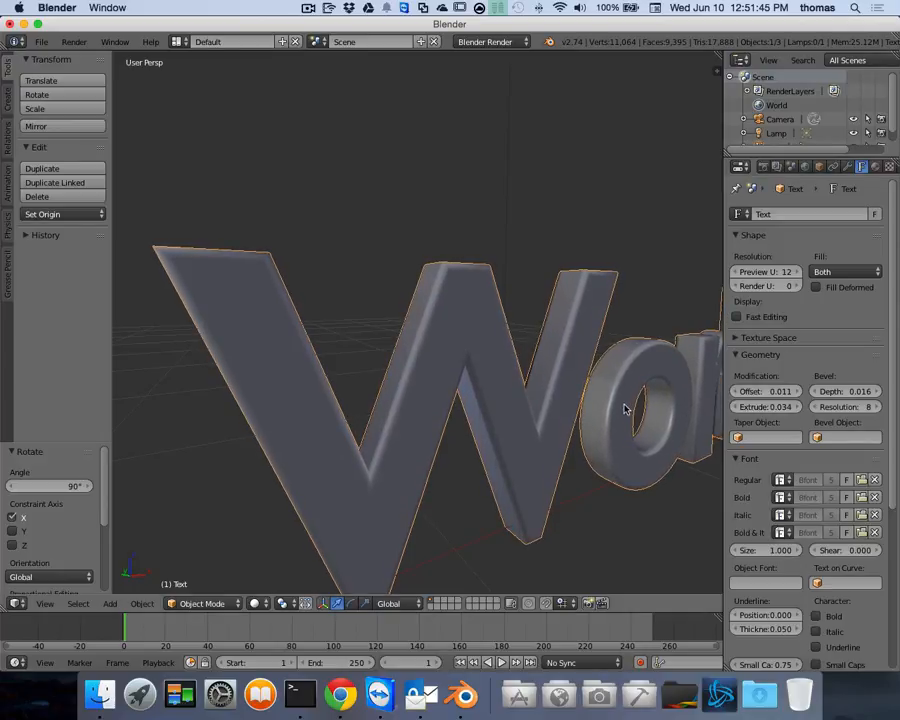
Render a still image of the scene to check the text, and return to the 3D view
scroll(624, 405, up, 5)
scroll(626, 410, left, 10)
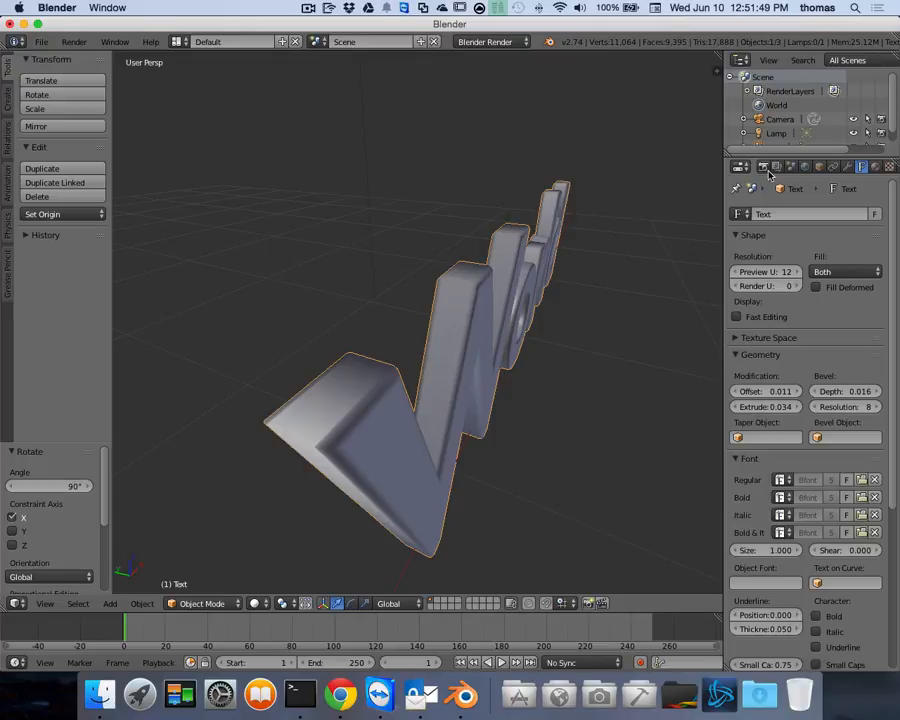
click(766, 168)
click(759, 231)
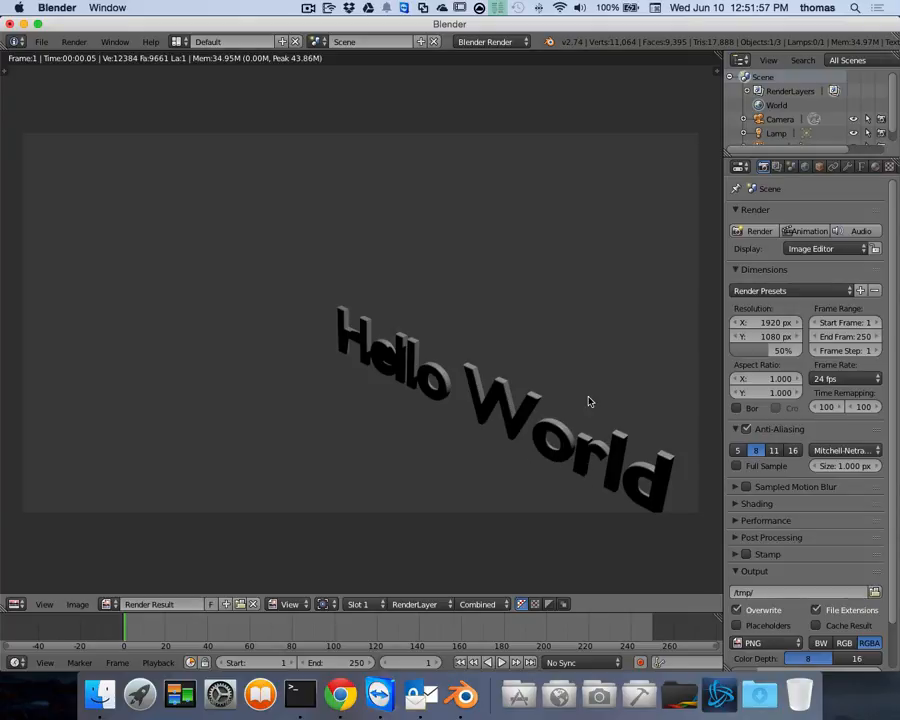
key(n)
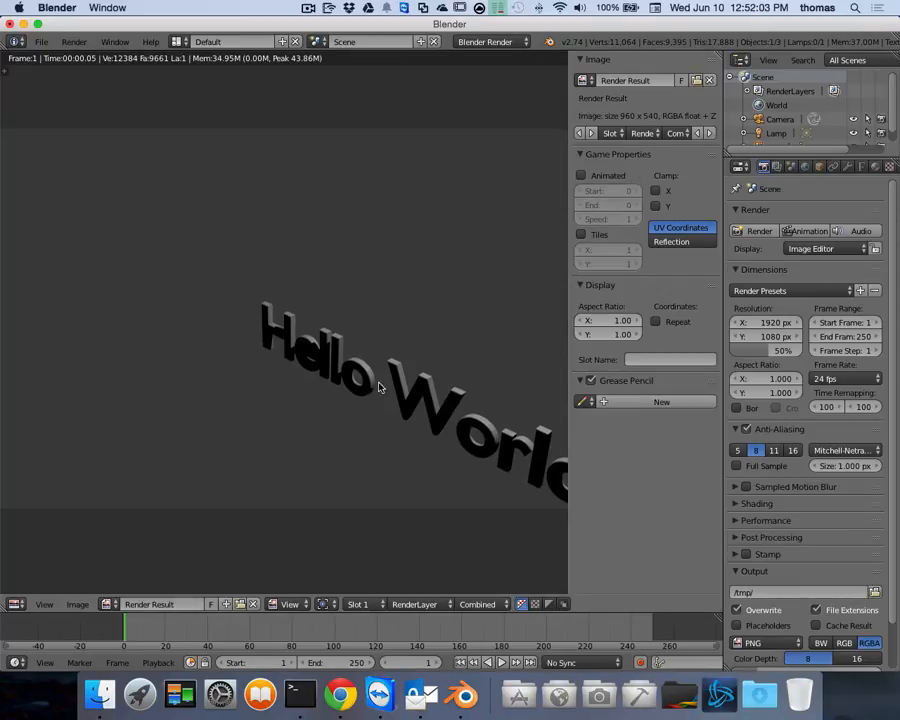
key(Escape)
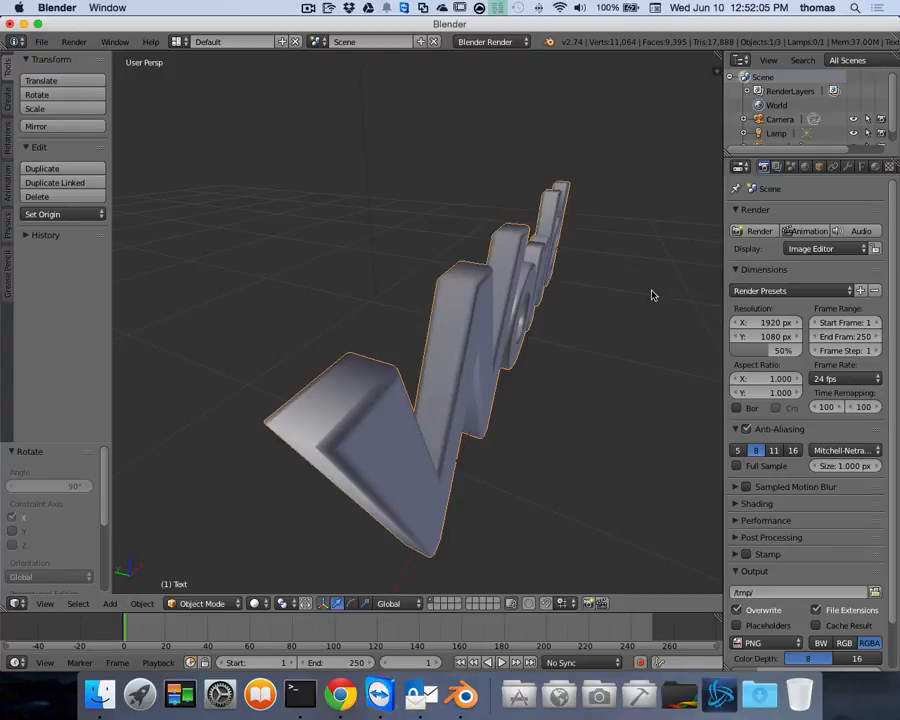
Enable locking the camera to the view and look through the scene camera
key(n)
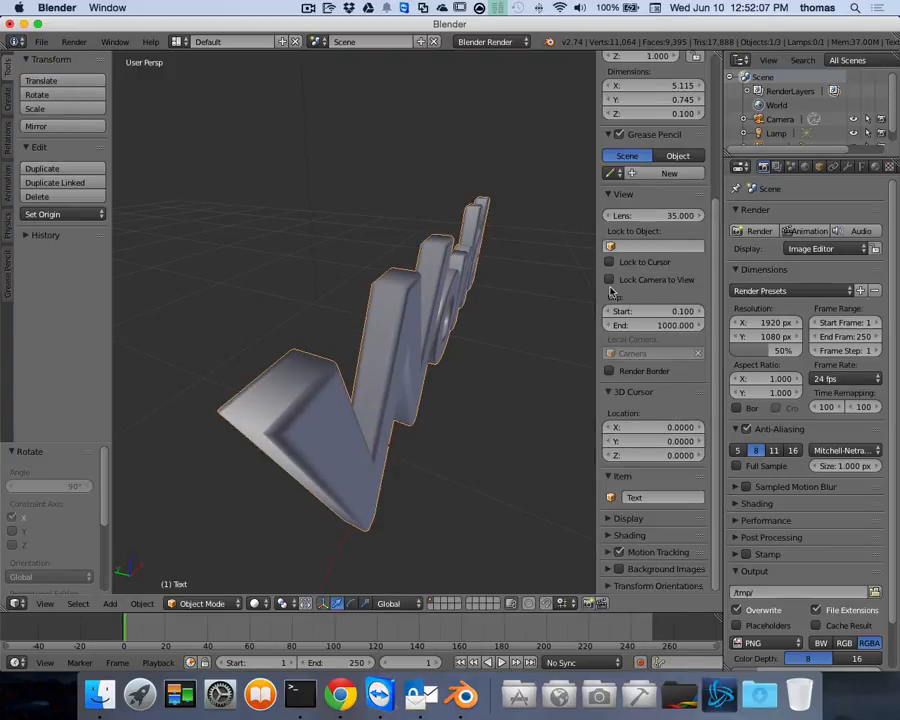
click(609, 281)
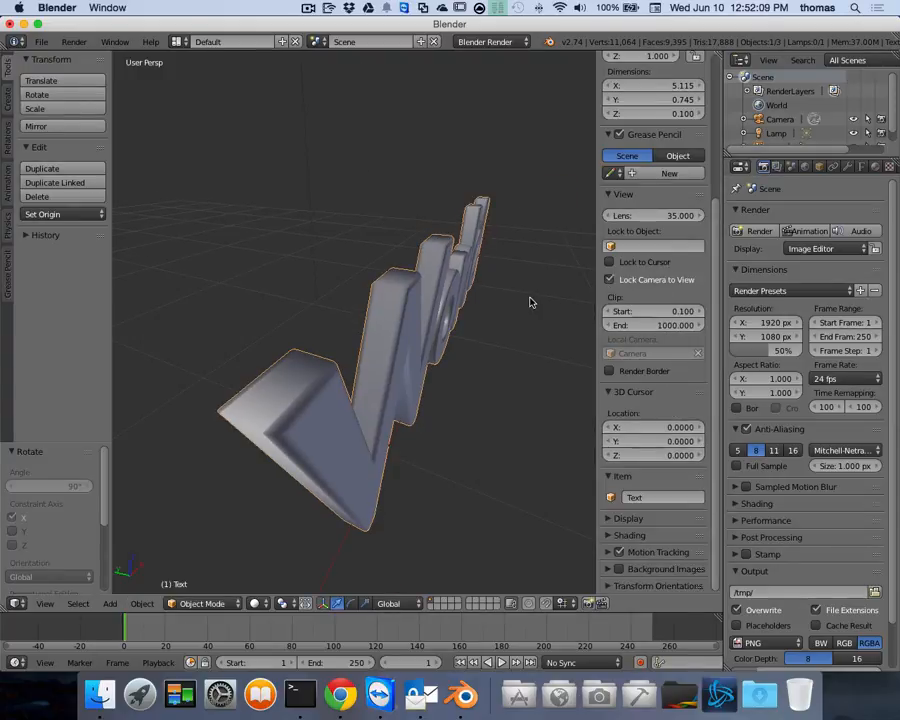
scroll(534, 302, left, 3)
scroll(534, 302, right, 2)
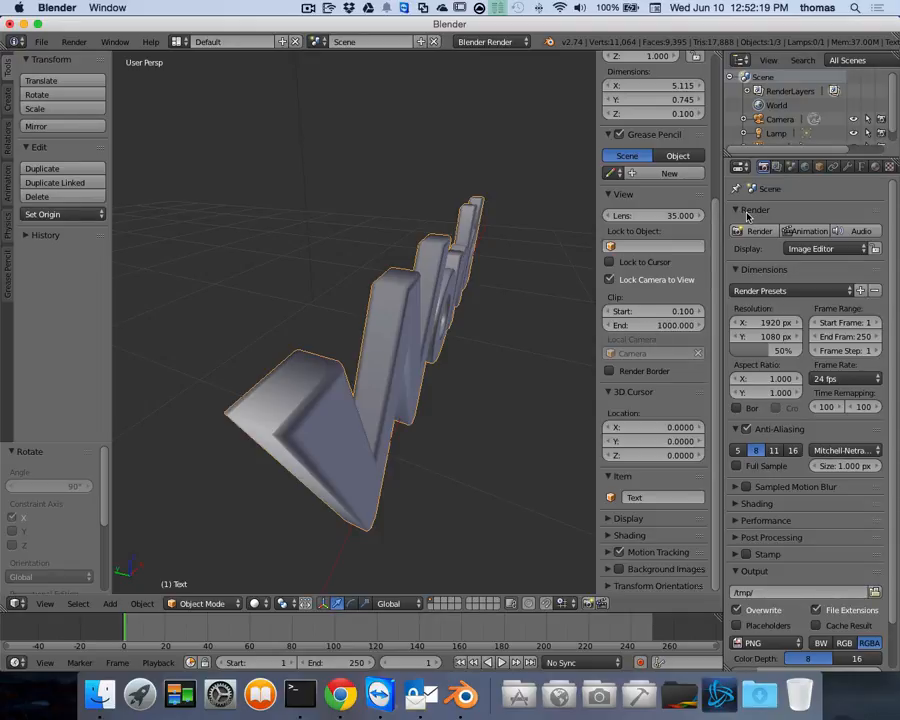
key(KP_0)
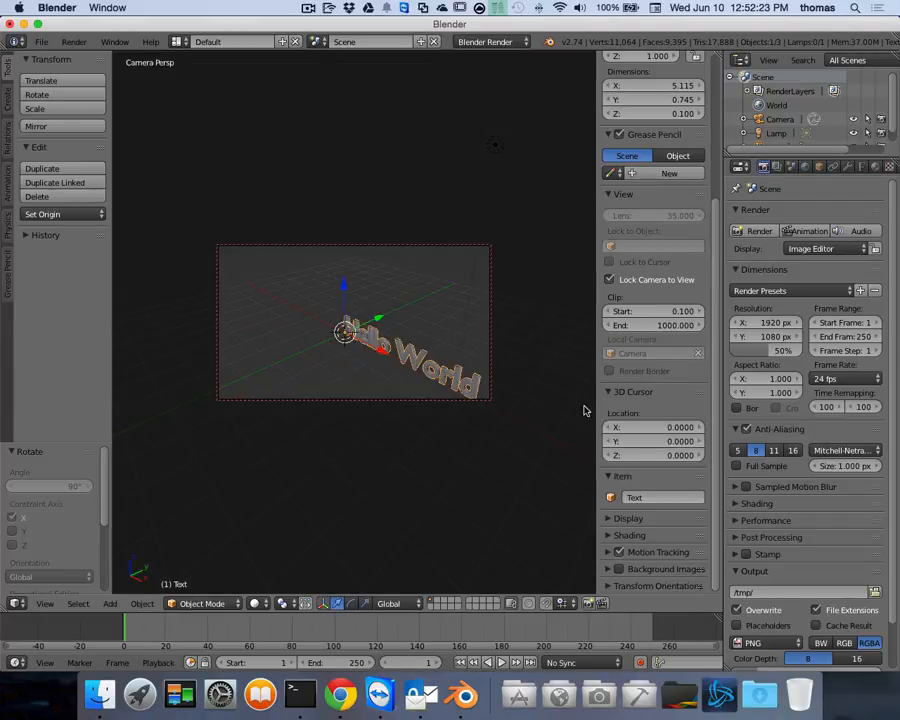
key(n)
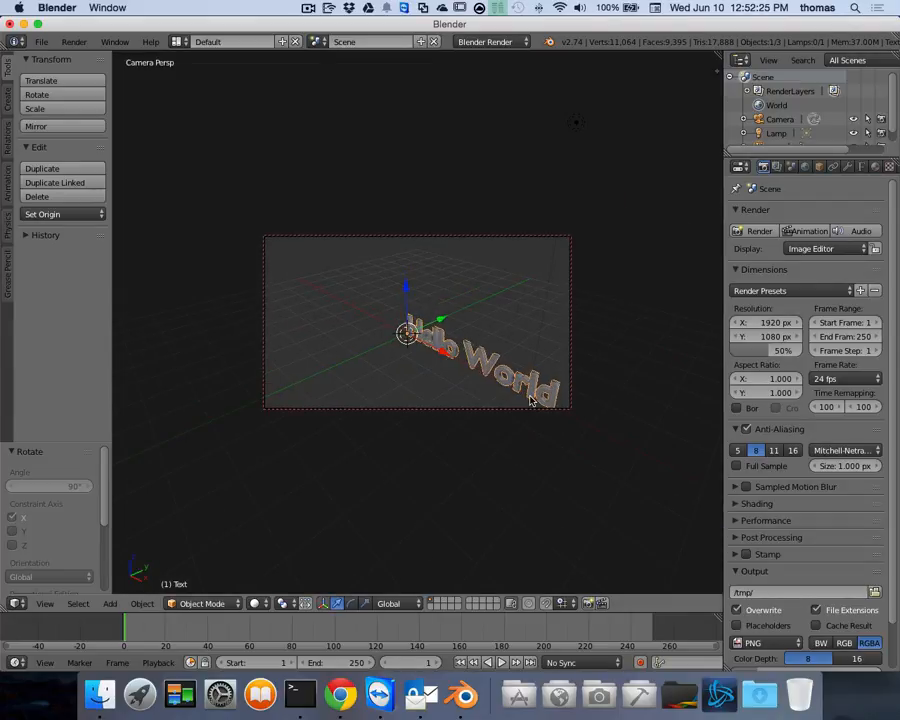
Reframe the locked scene camera so it faces the Hello World text from the front, with the whole text inside the frame
scroll(506, 390, up, 1)
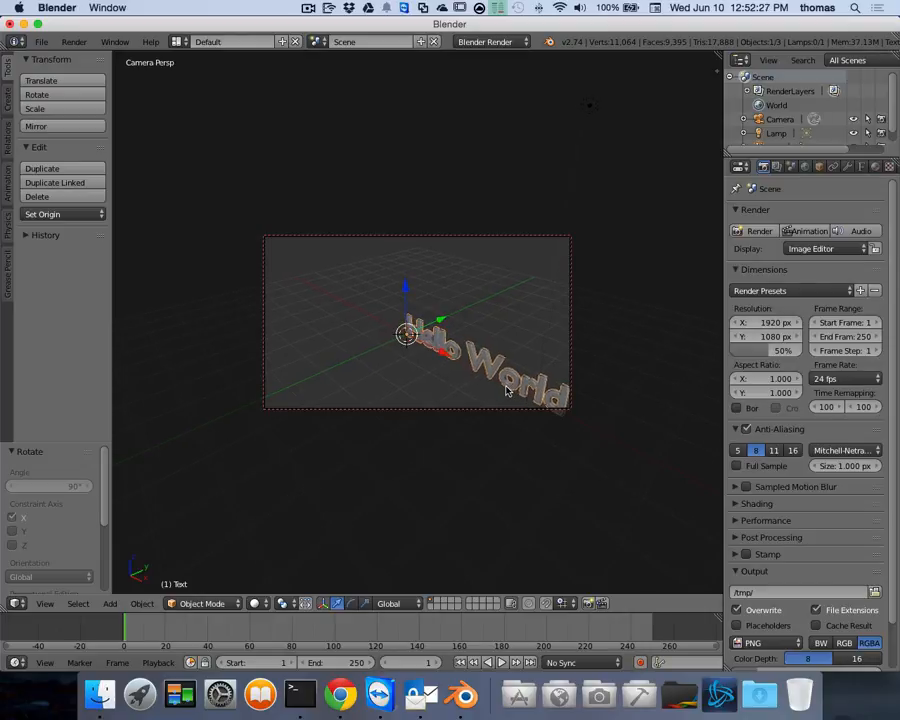
scroll(506, 390, down, 4)
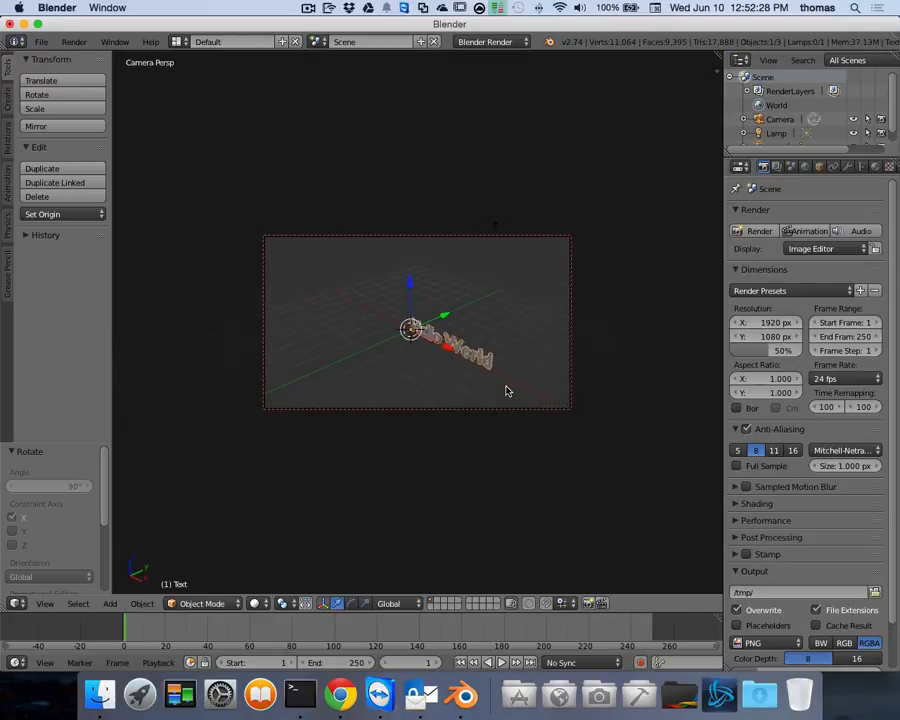
scroll(506, 387, down, 1)
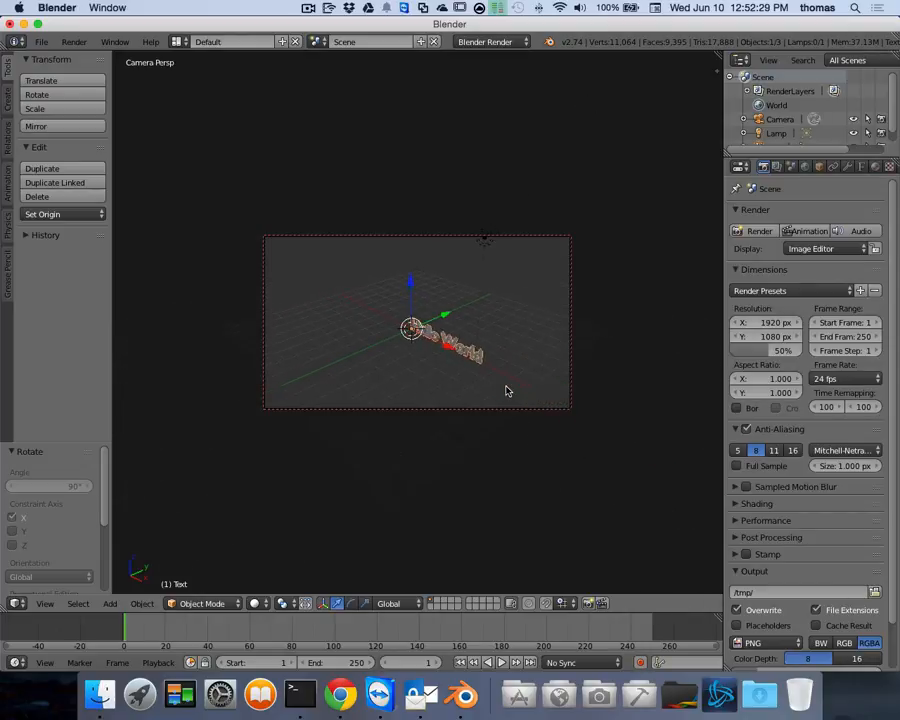
scroll(507, 387, up, 2)
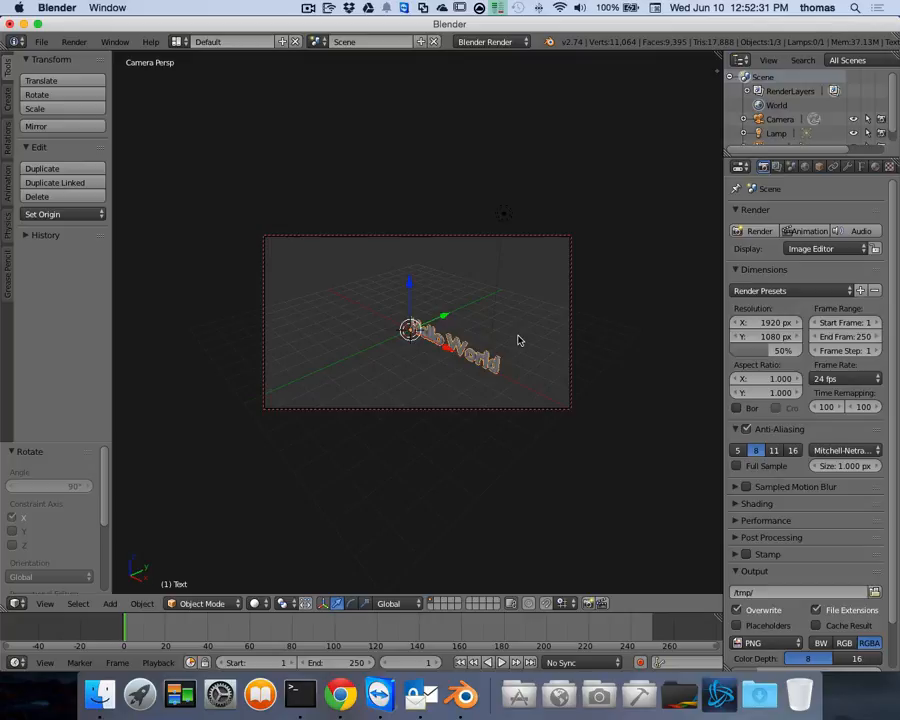
shift+scroll(520, 337, right, 2)
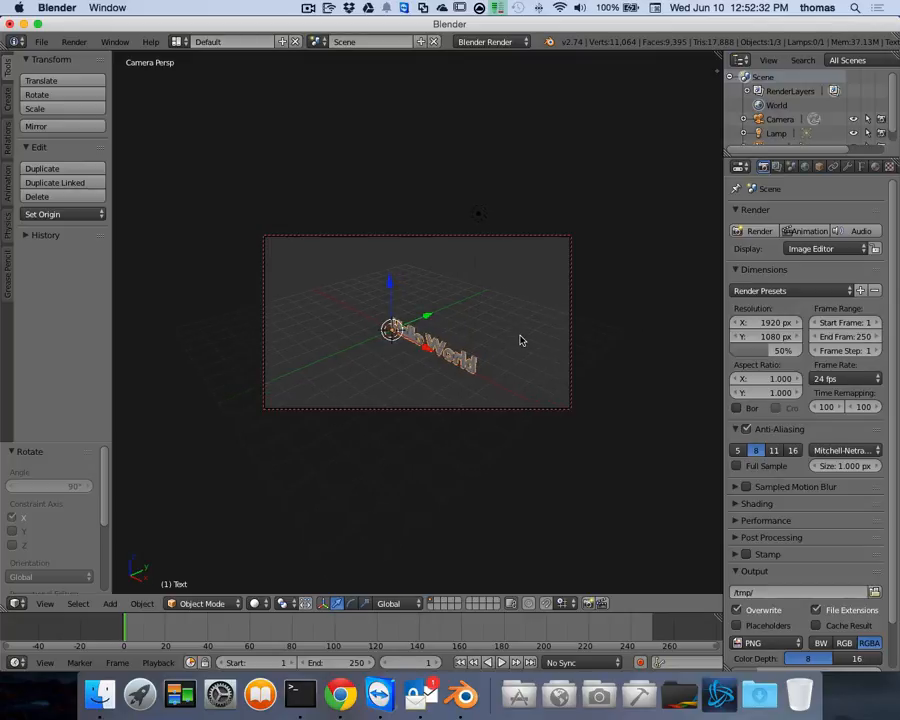
shift+scroll(520, 341, right, 1)
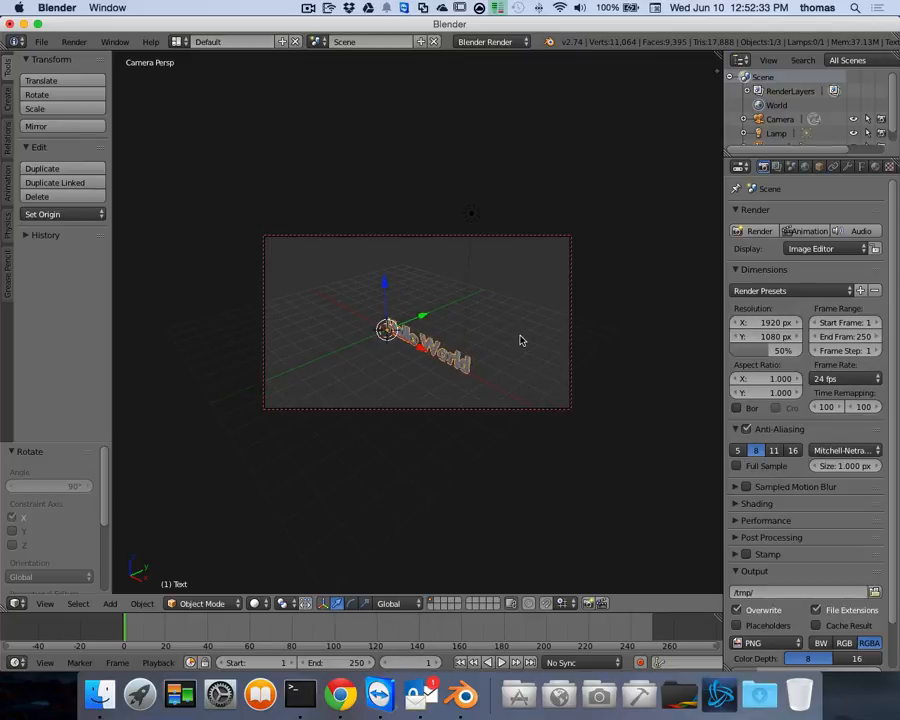
scroll(520, 341, right, 5)
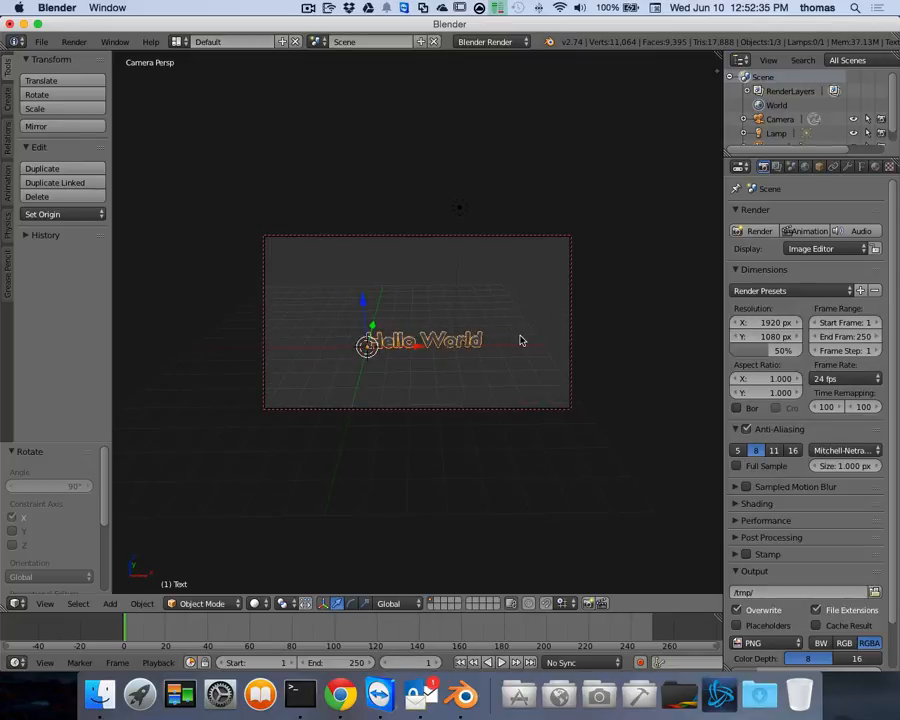
scroll(520, 341, left, 2)
scroll(520, 341, right, 3)
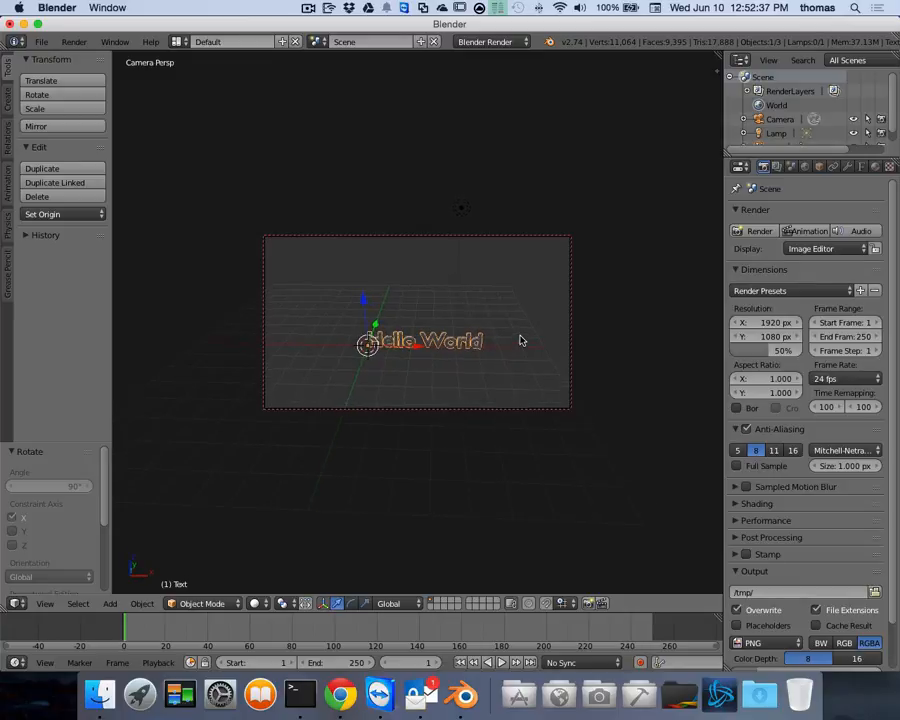
scroll(520, 341, left, 1)
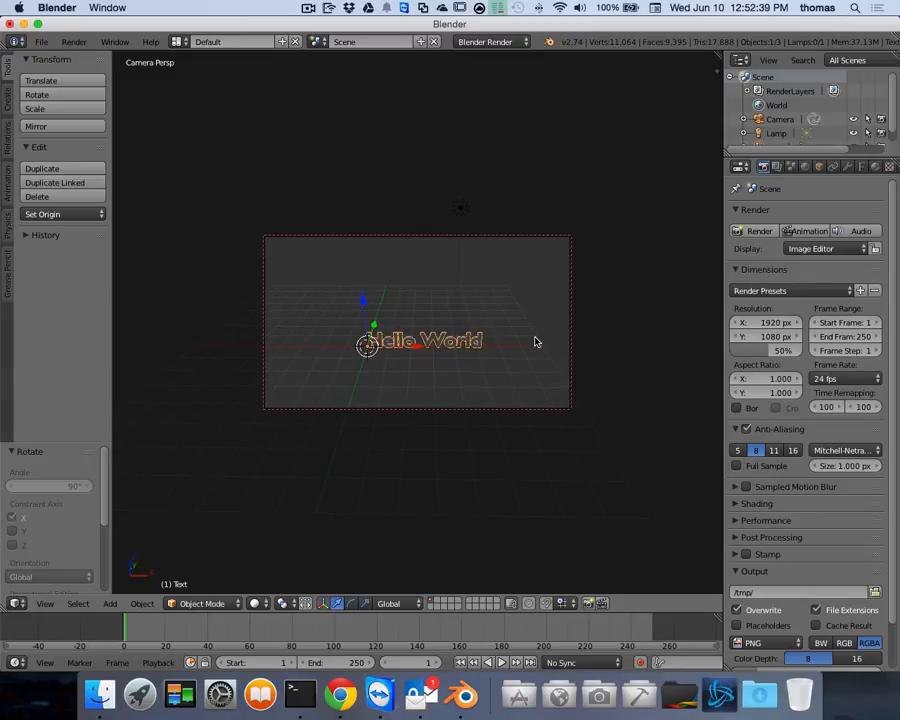
Turn off locking the camera to the view, enlarge the camera view, and hide the tool shelf and properties sidebar
key(n)
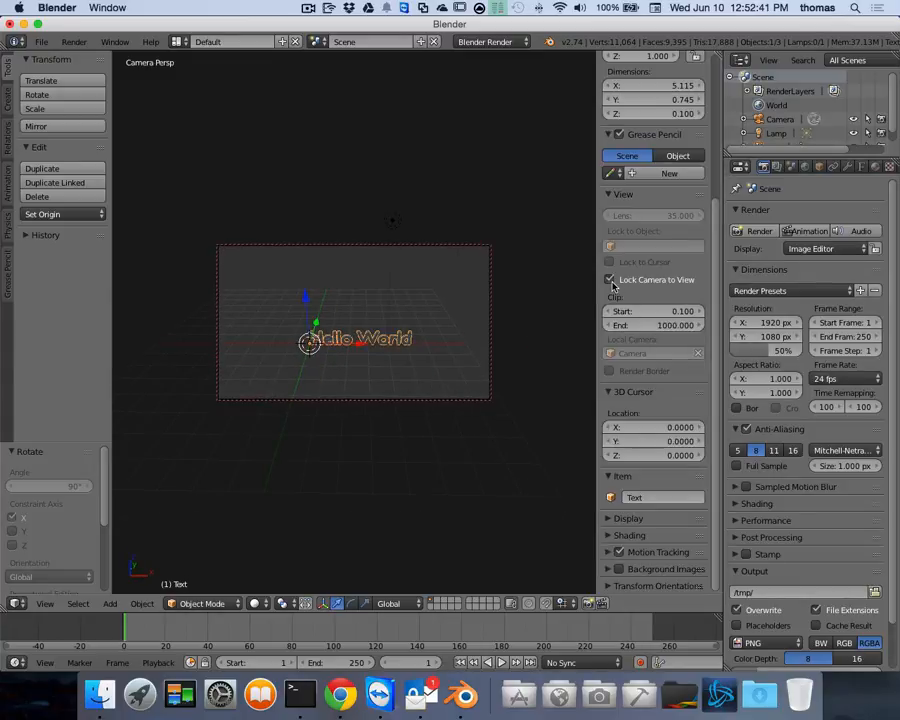
key(n)
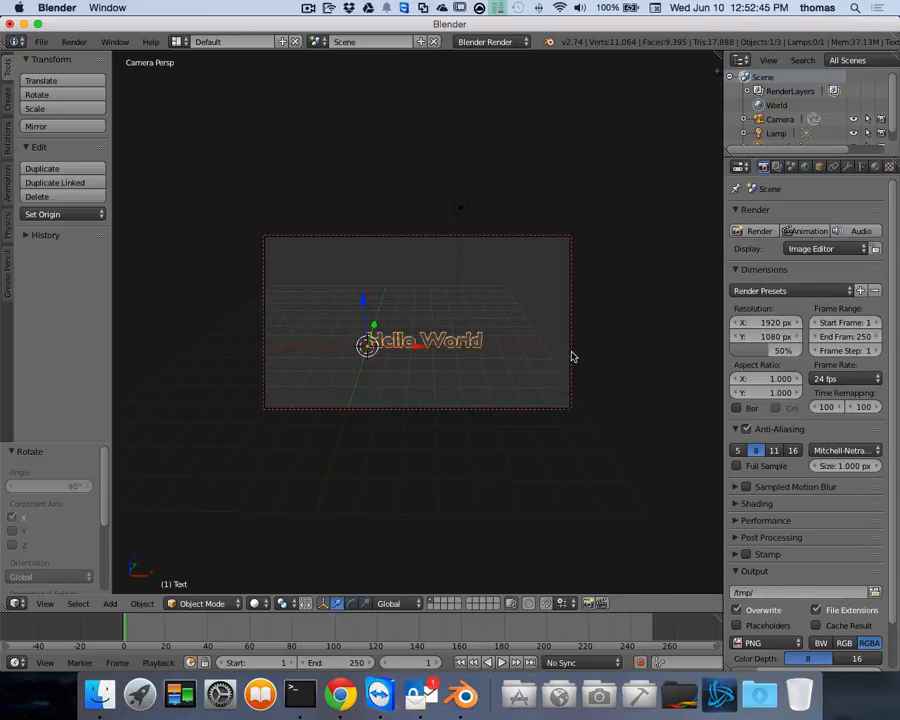
key(n)
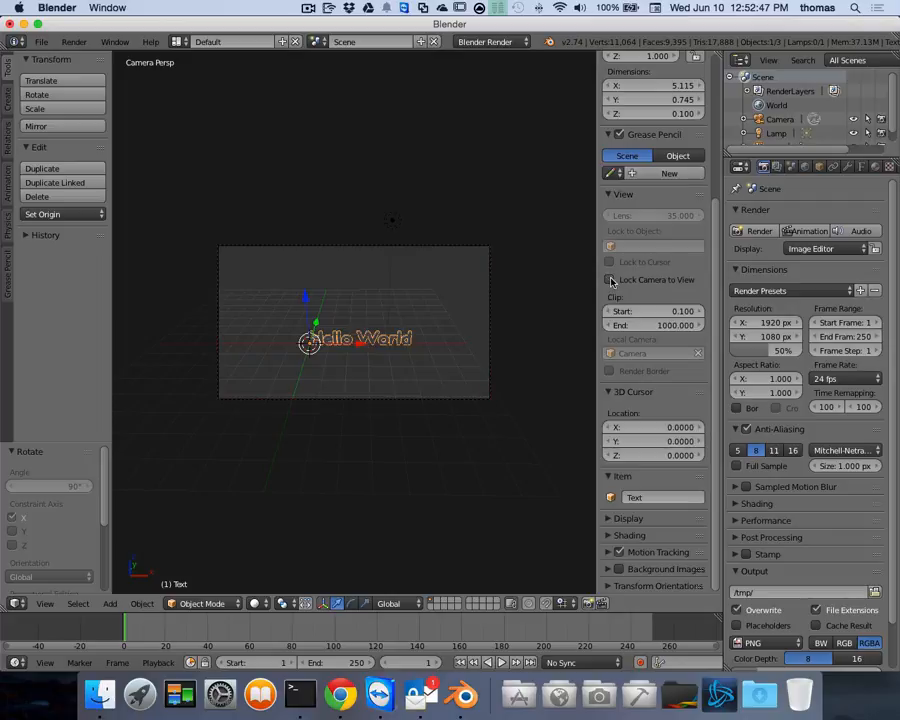
scroll(386, 406, up, 3)
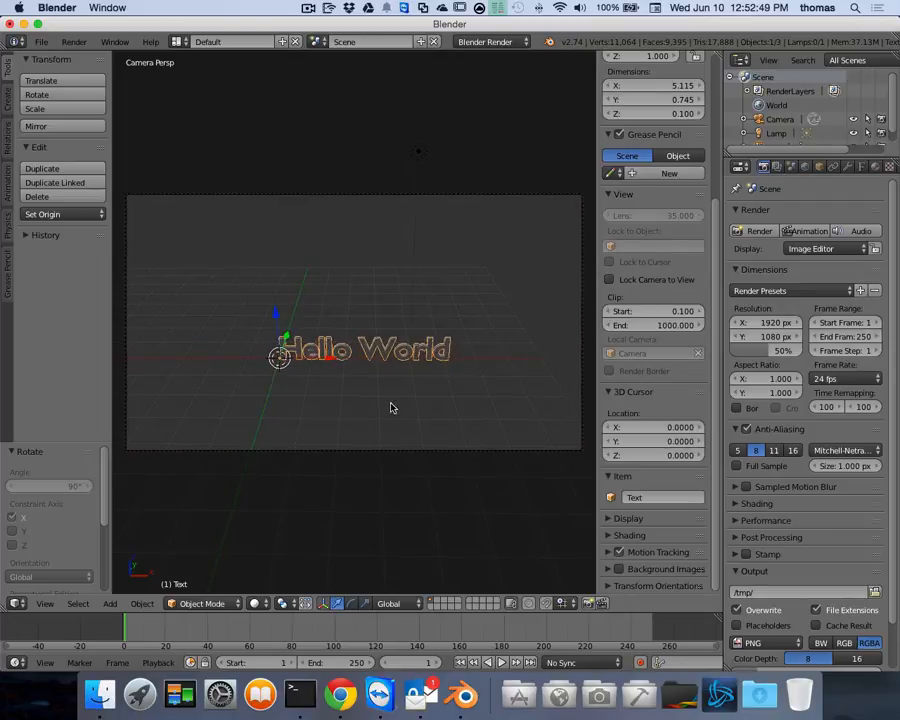
scroll(392, 408, up, 2)
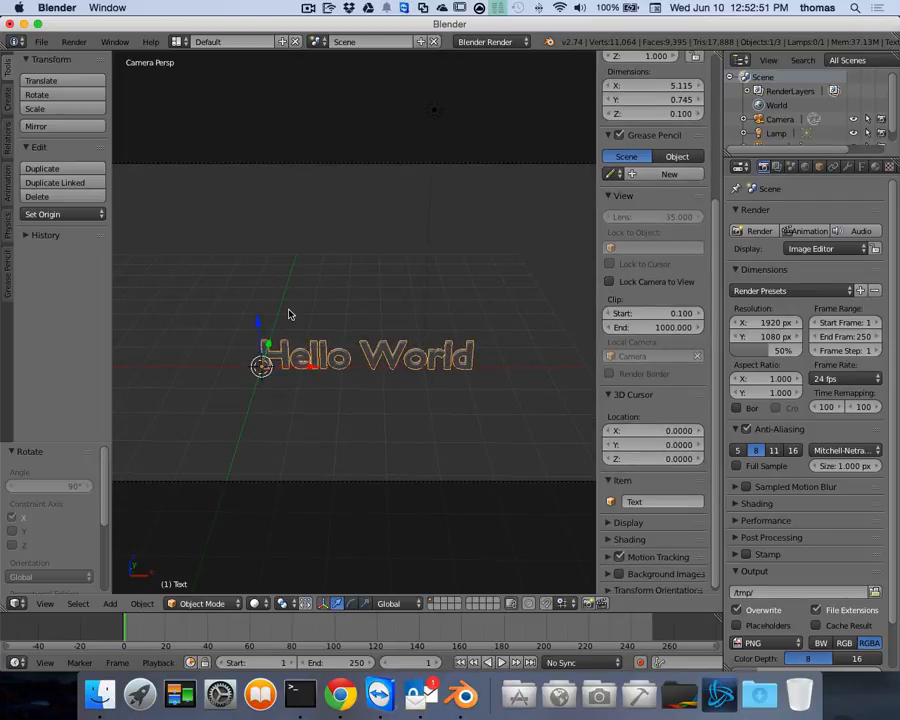
key(t)
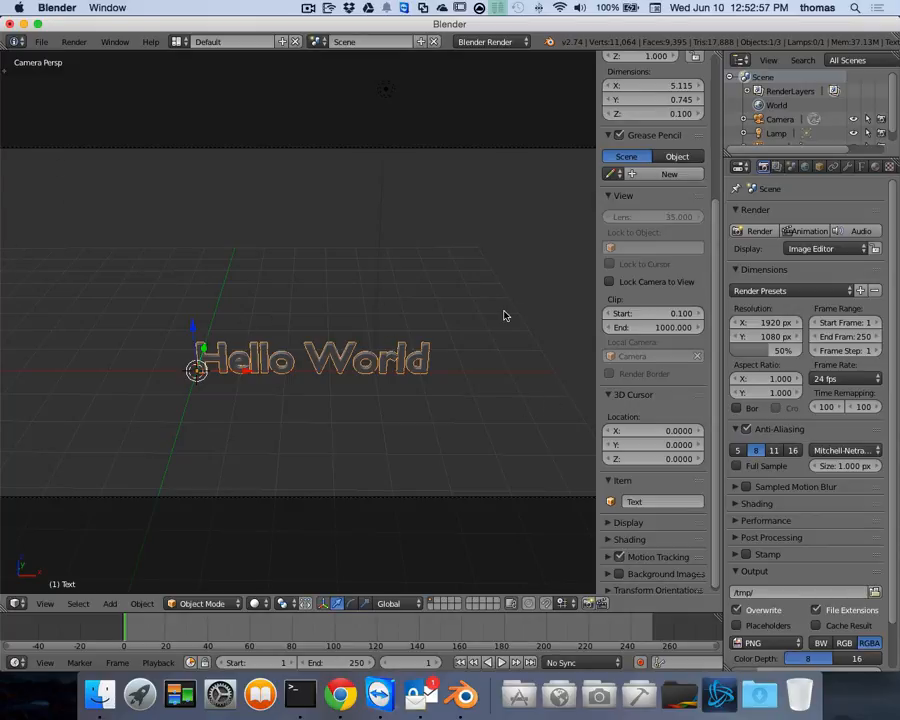
key(n)
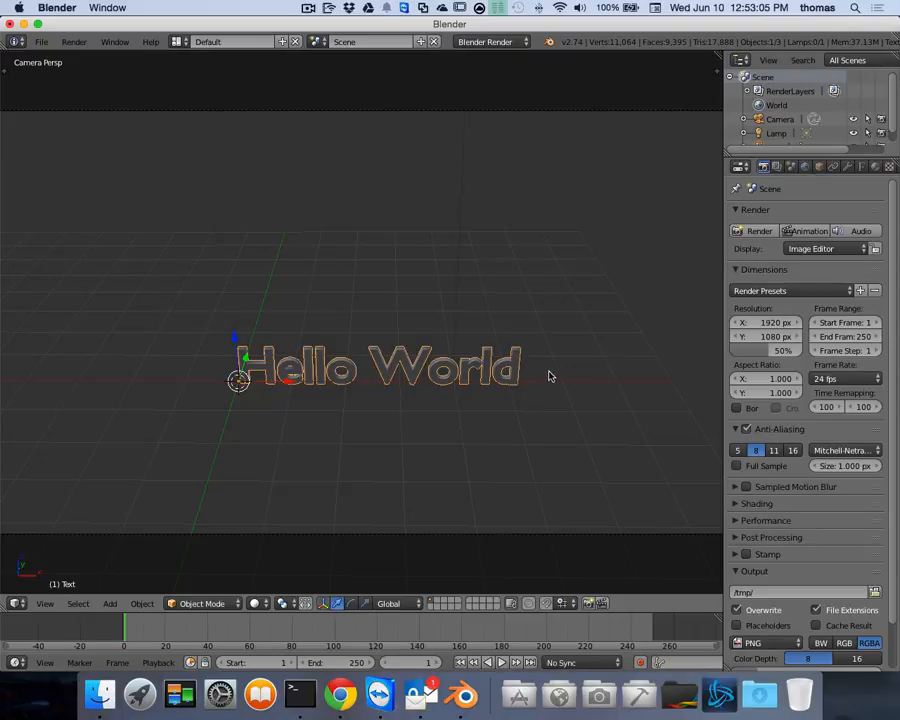
Render a still image from the new camera angle to check the lighting, and return to the 3D view
click(756, 232)
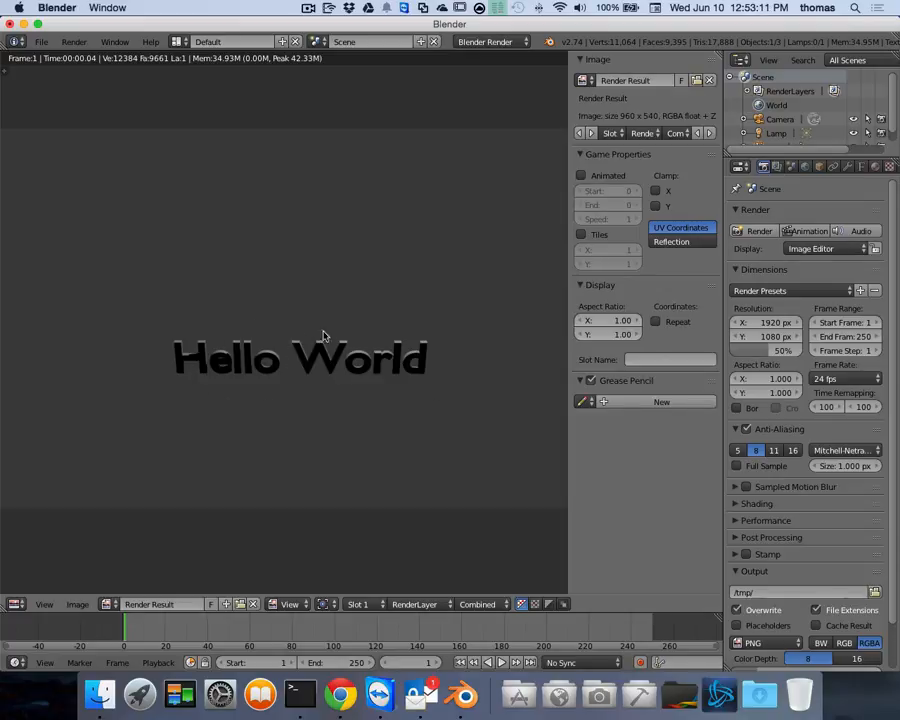
key(Escape)
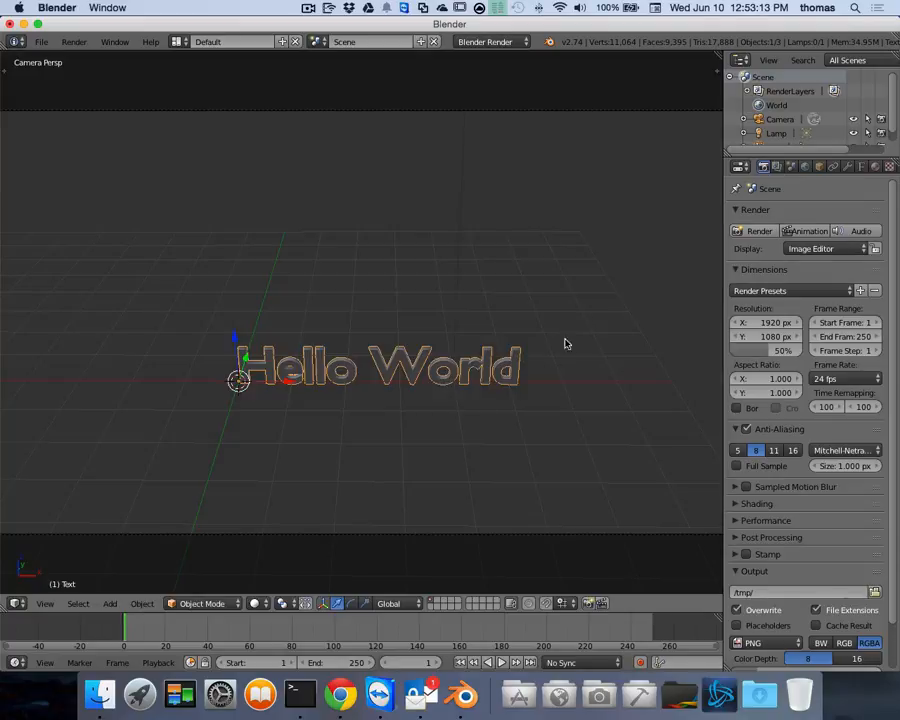
scroll(593, 300, down, 3)
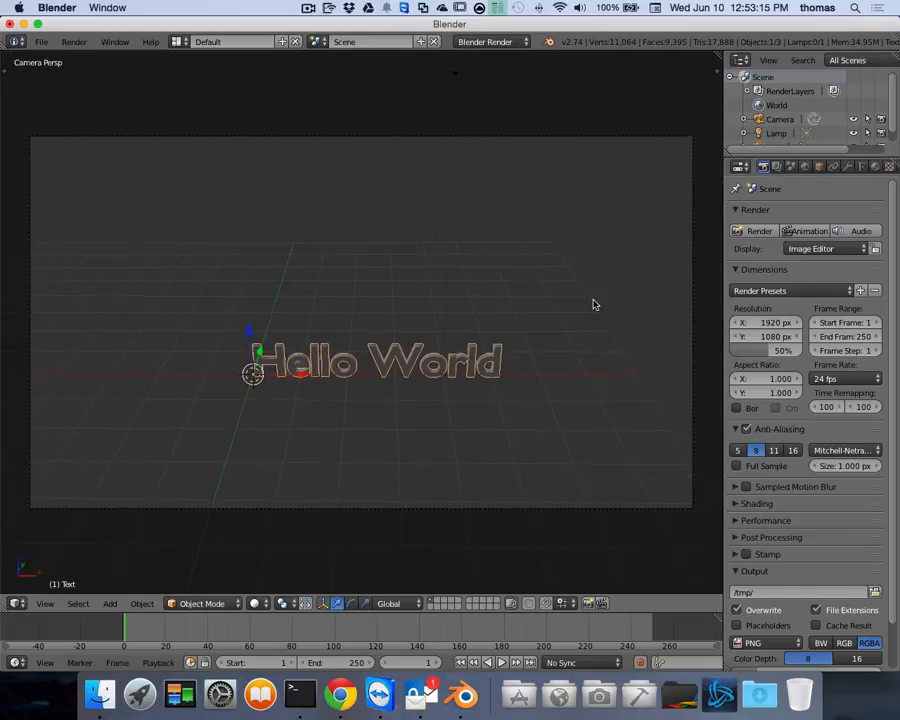
scroll(593, 300, up, 1)
Leave the camera view and move the lamp along the global Y axis to the front side of the text
key(KP_0)
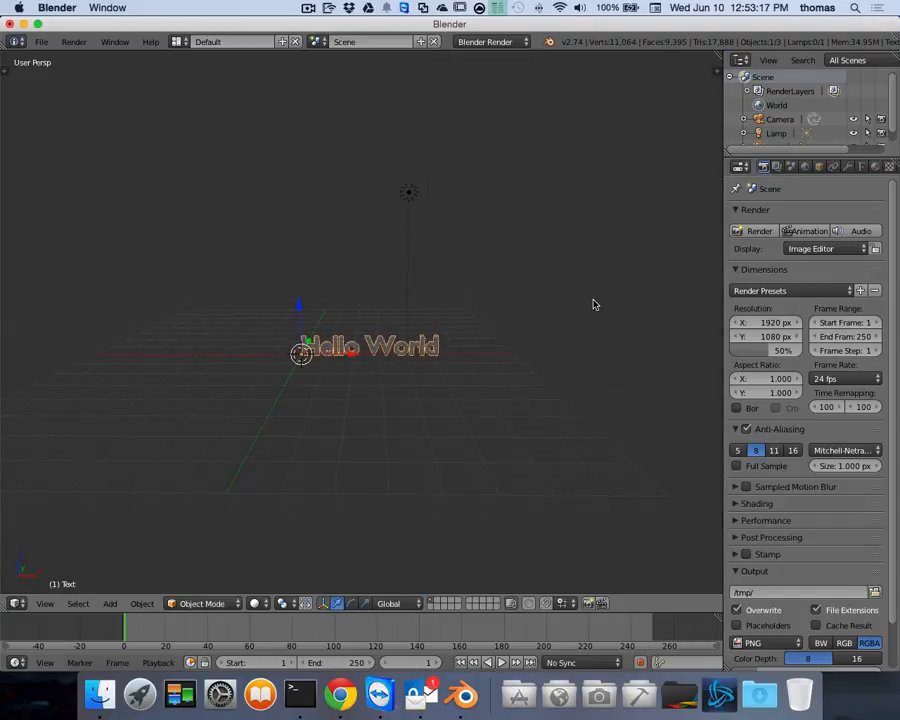
right_click(421, 193)
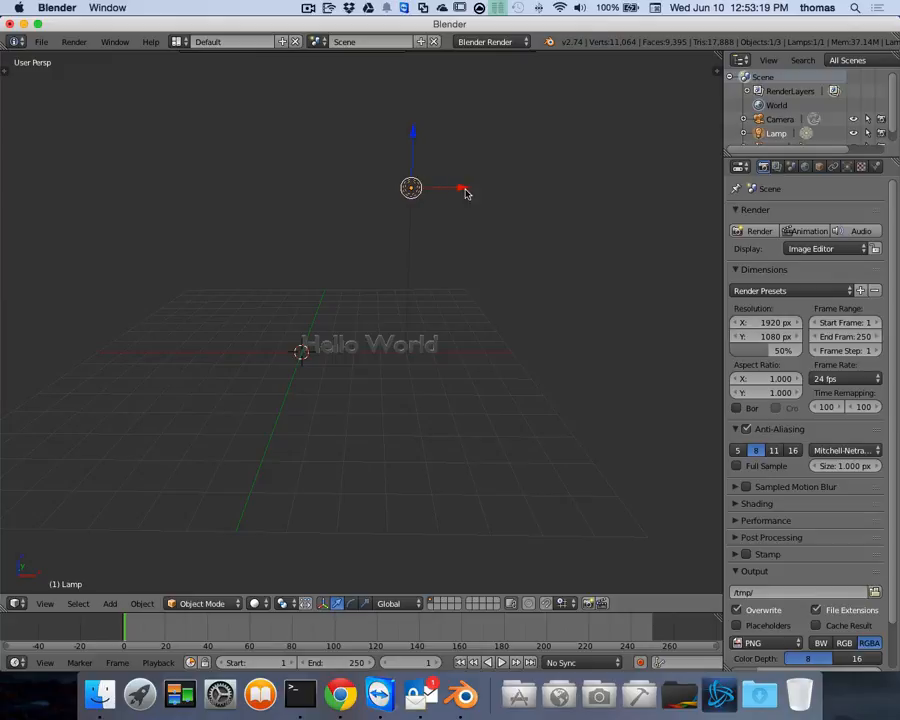
scroll(486, 193, right, 10)
key(g)
key(y)
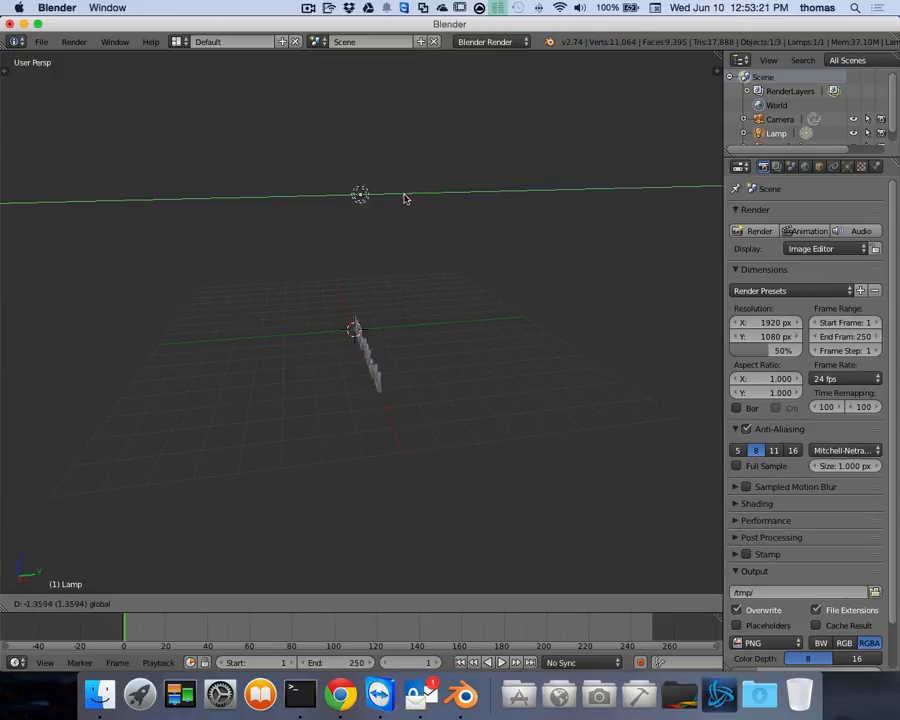
click(321, 197)
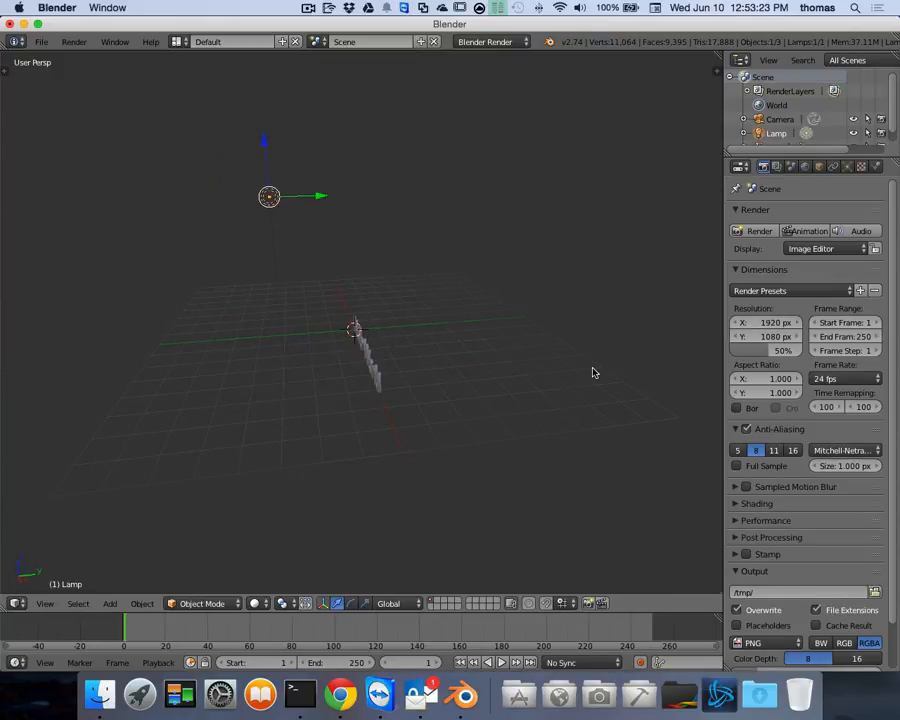
Set the viewport shading's material mode to GLSL
key(n)
click(612, 483)
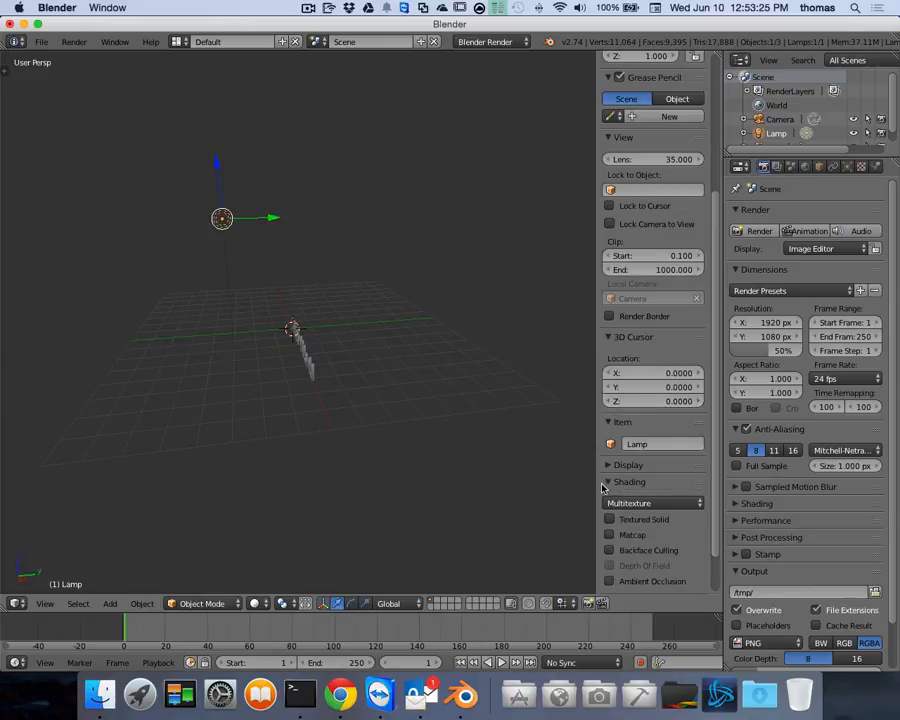
click(622, 503)
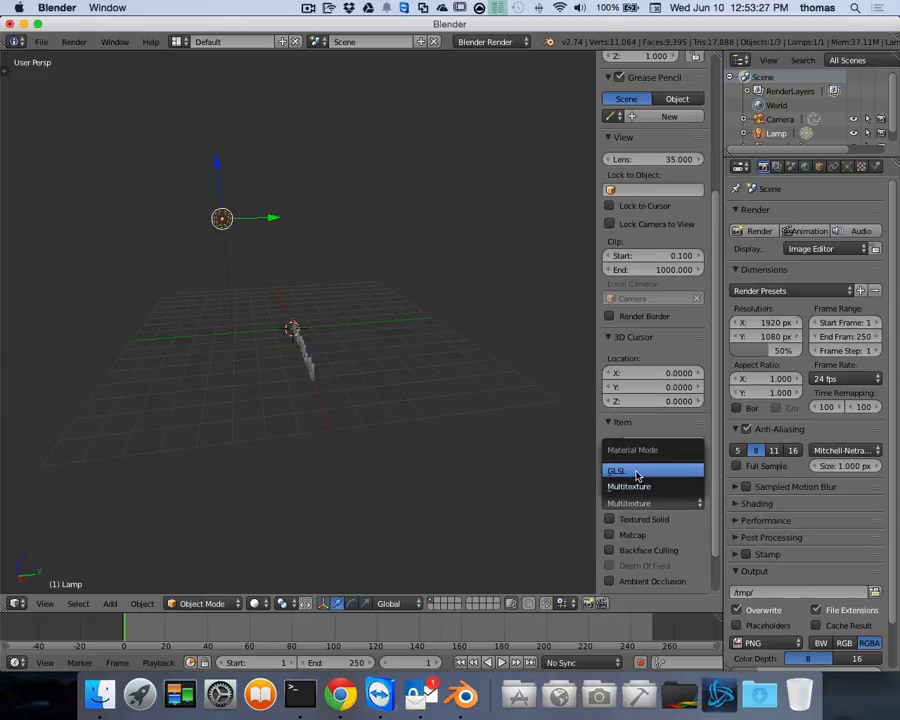
click(634, 472)
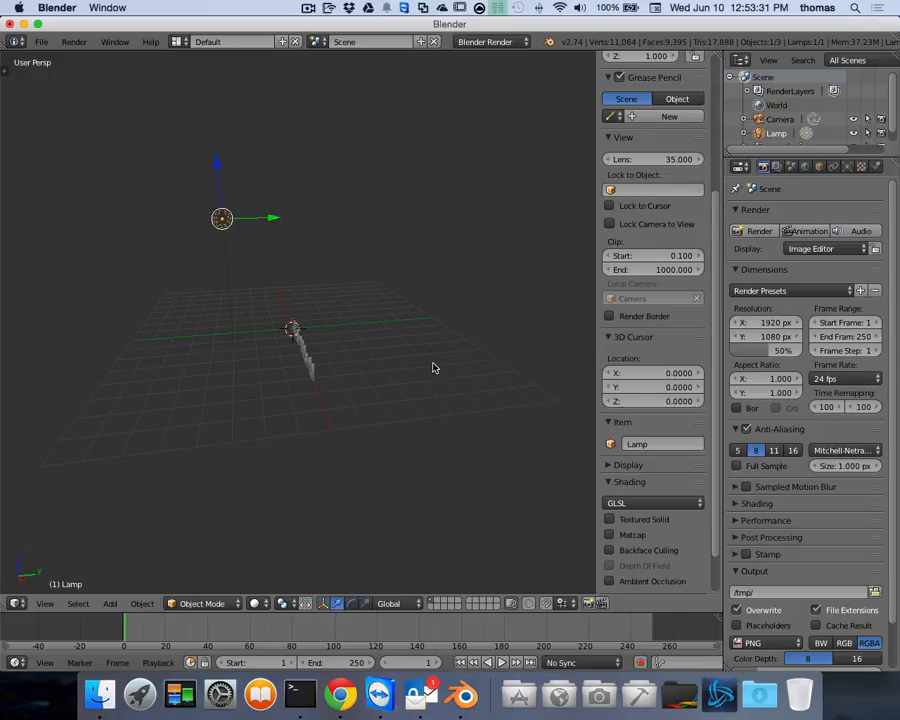
Add a plane mesh at the origin and scale it up to about 16 by 16 units as a floor beneath the text
scroll(433, 368, left, 10)
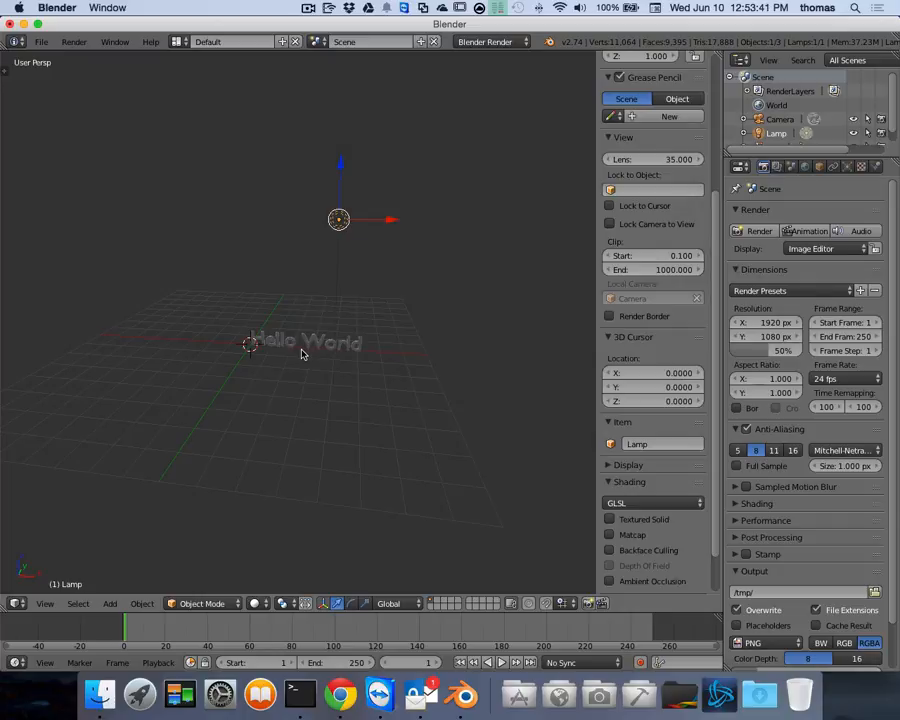
key(shift+a)
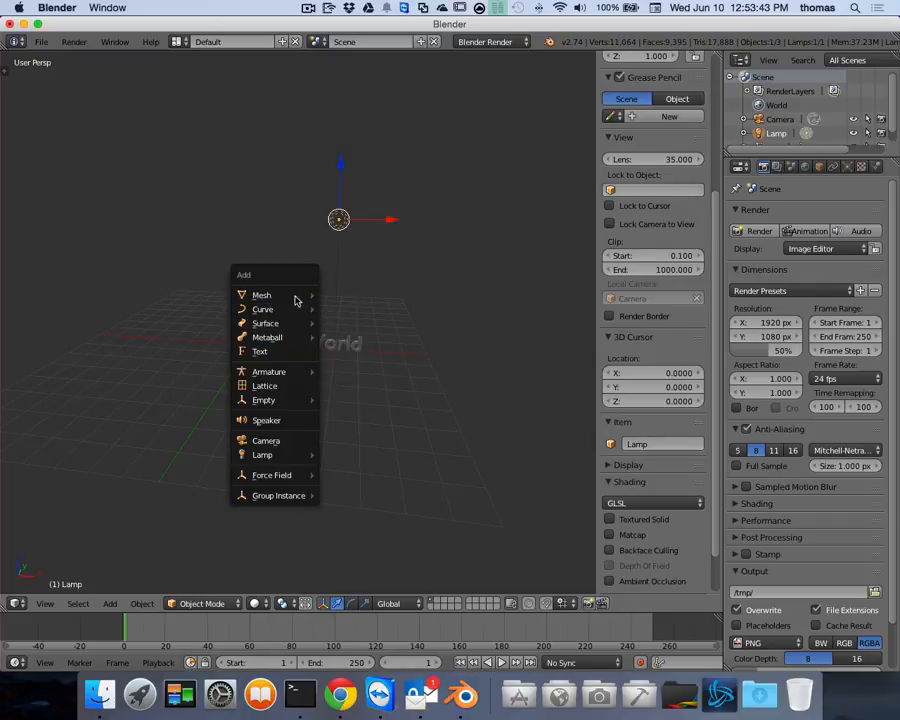
mouse_move(296, 296)
click(342, 294)
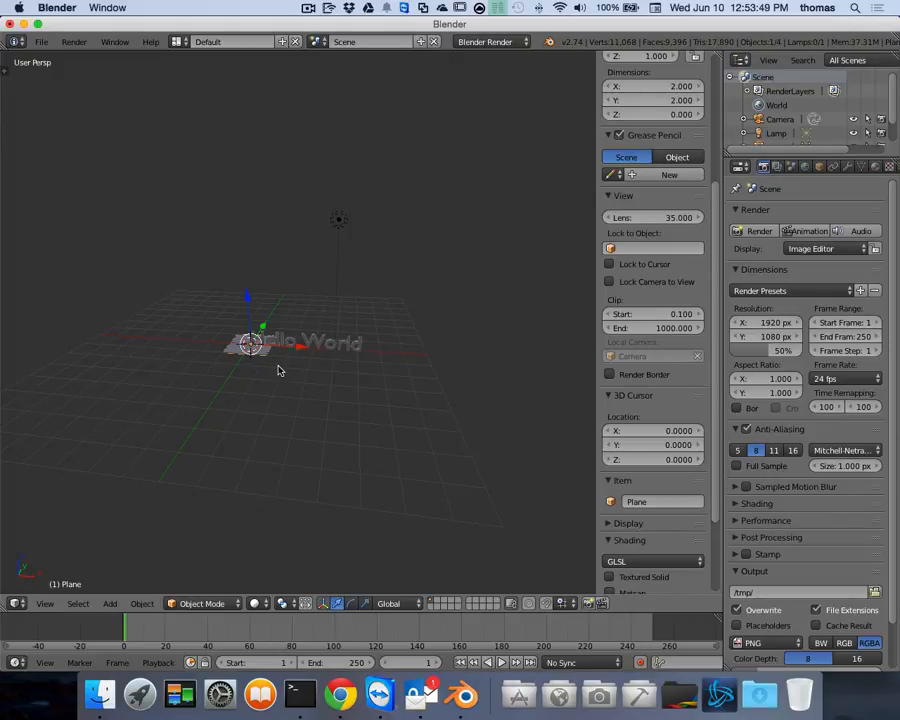
key(s)
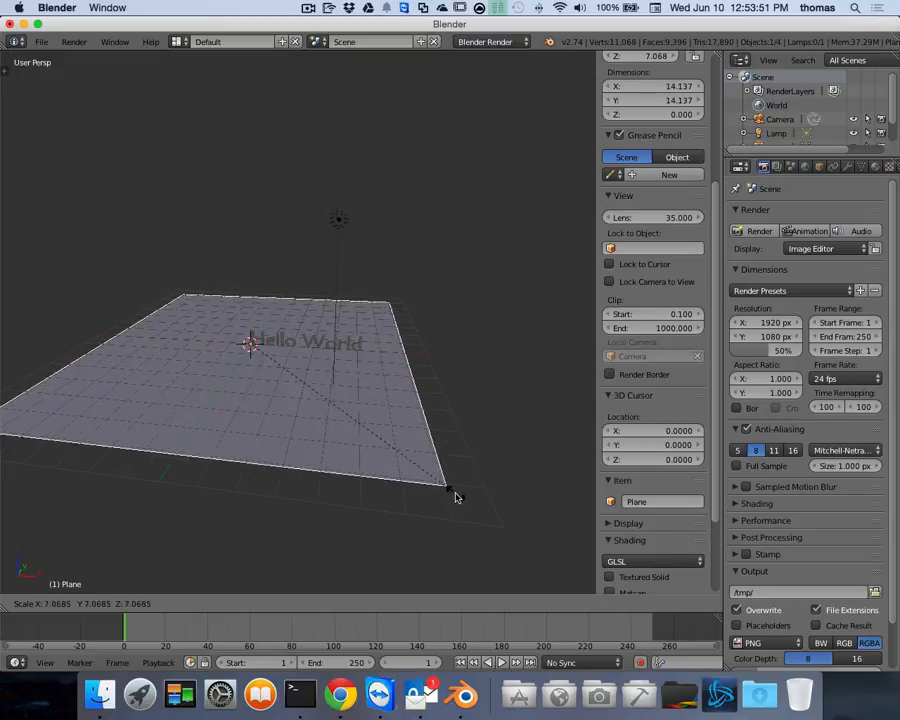
click(482, 518)
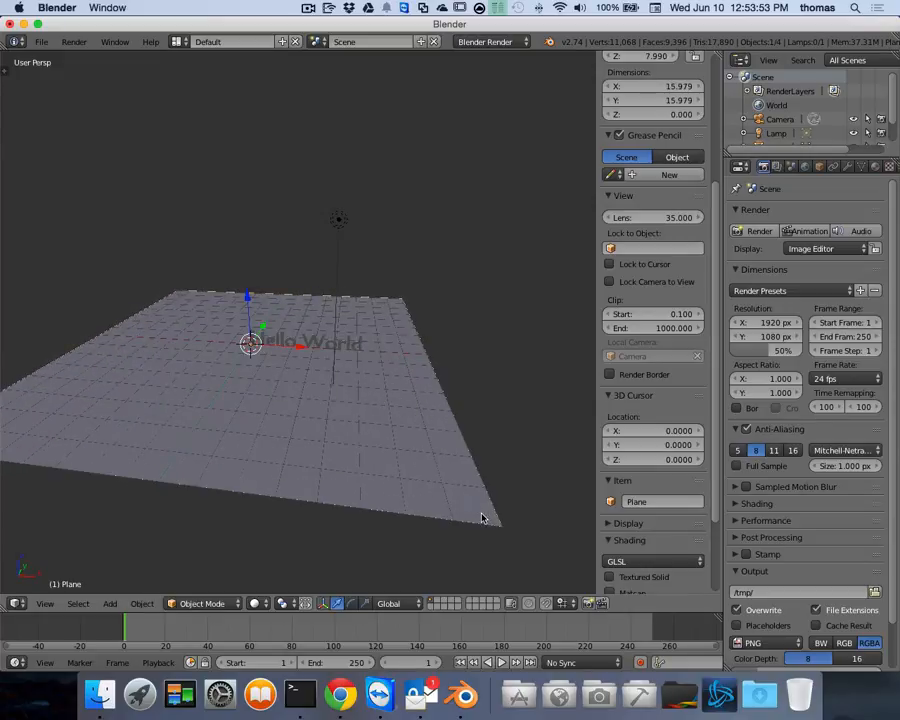
Create a new material for the floor plane and darken its diffuse color to black
click(876, 170)
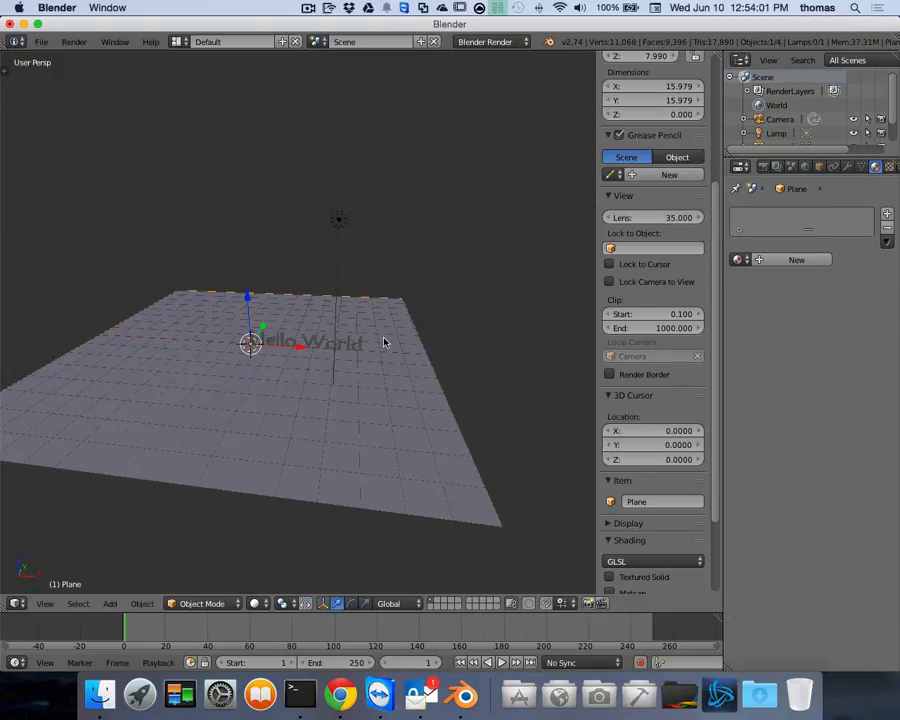
click(790, 261)
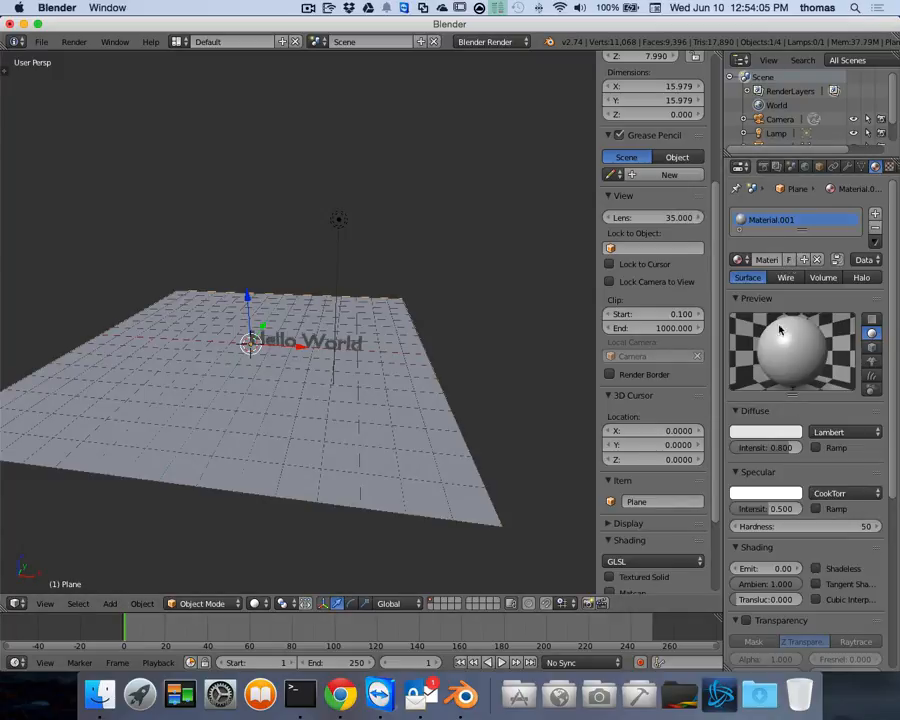
click(765, 431)
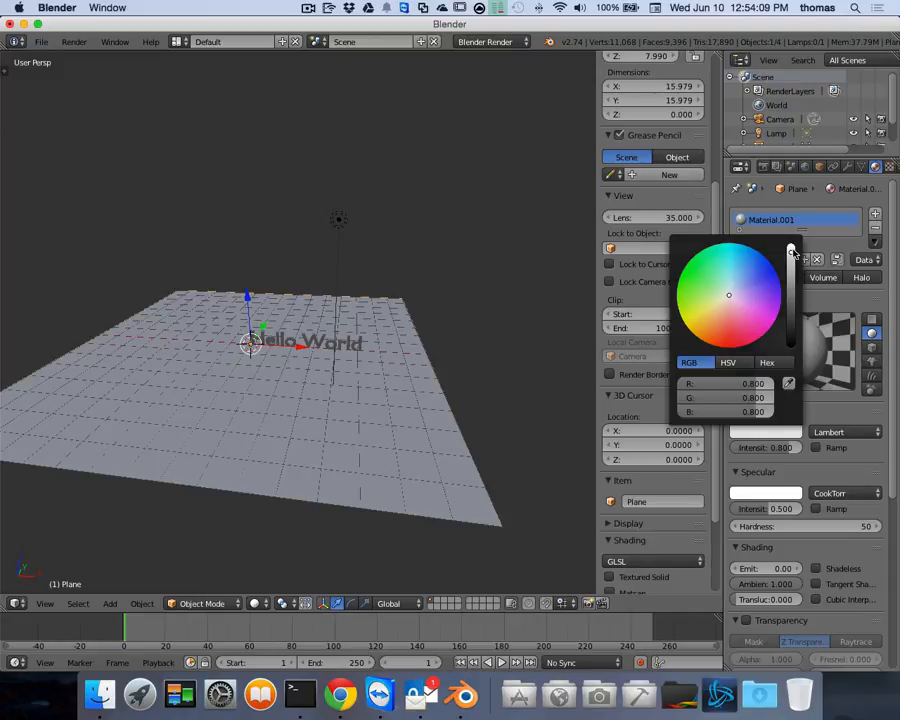
drag(791, 251, 791, 350)
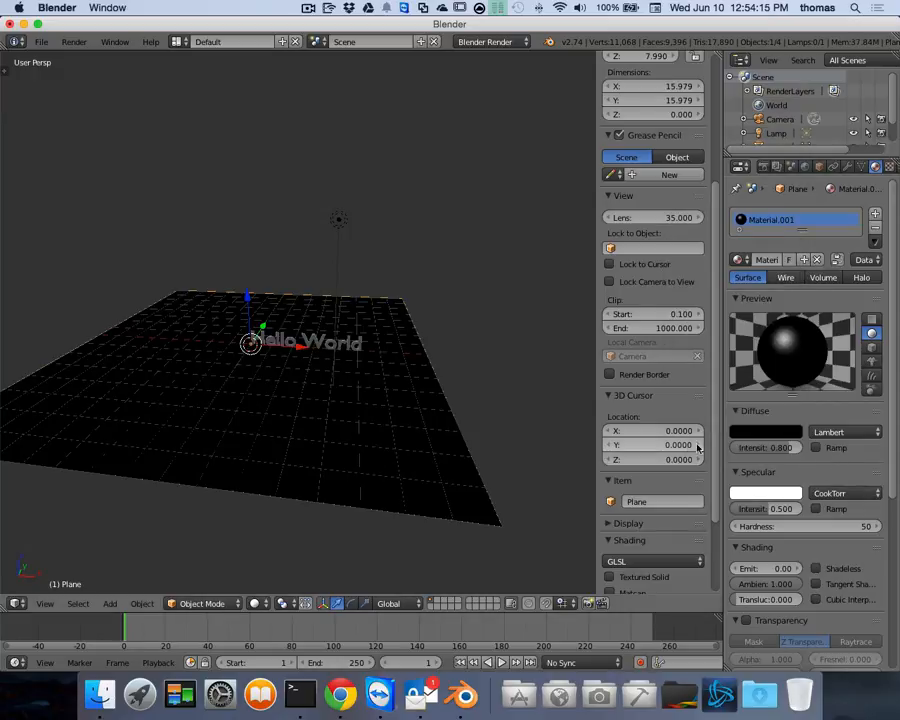
Set the floor material's specular intensity to 1.000 and rename the material as Black
drag(765, 511, 803, 509)
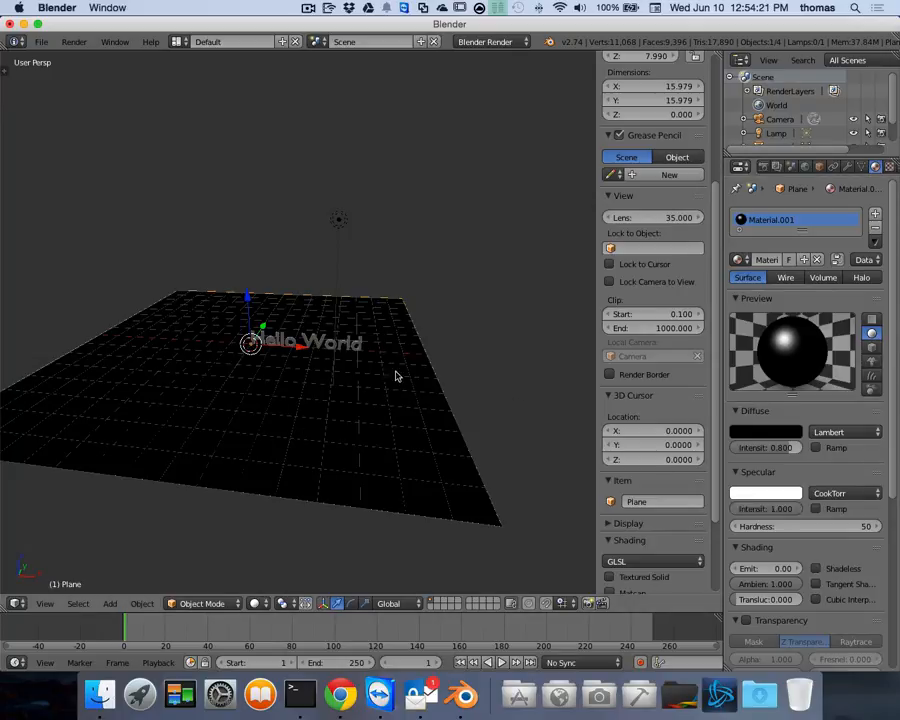
double_click(767, 222)
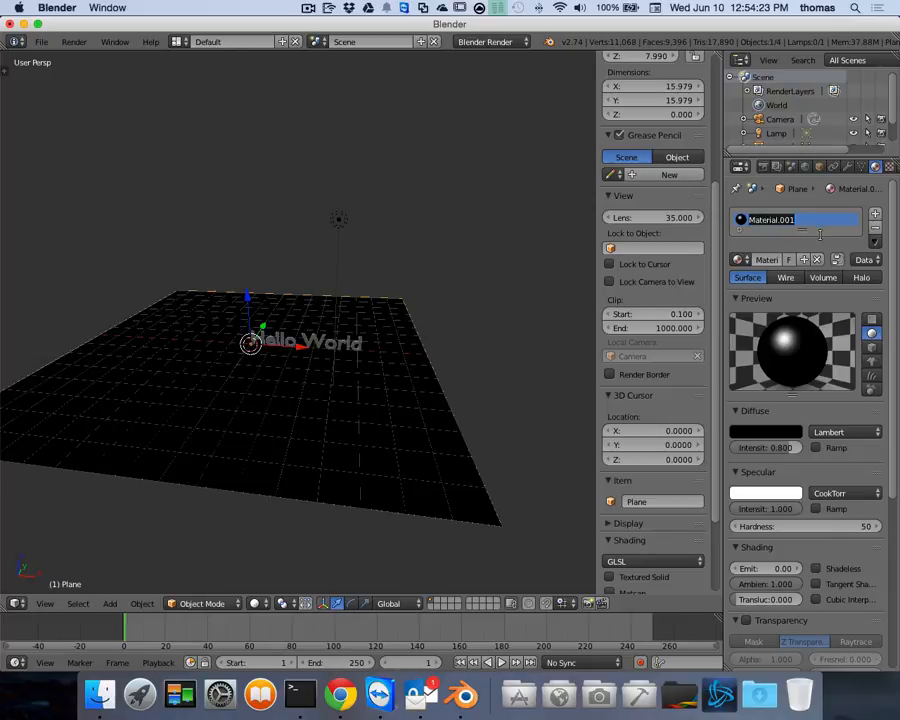
text(Black)
key(Return)
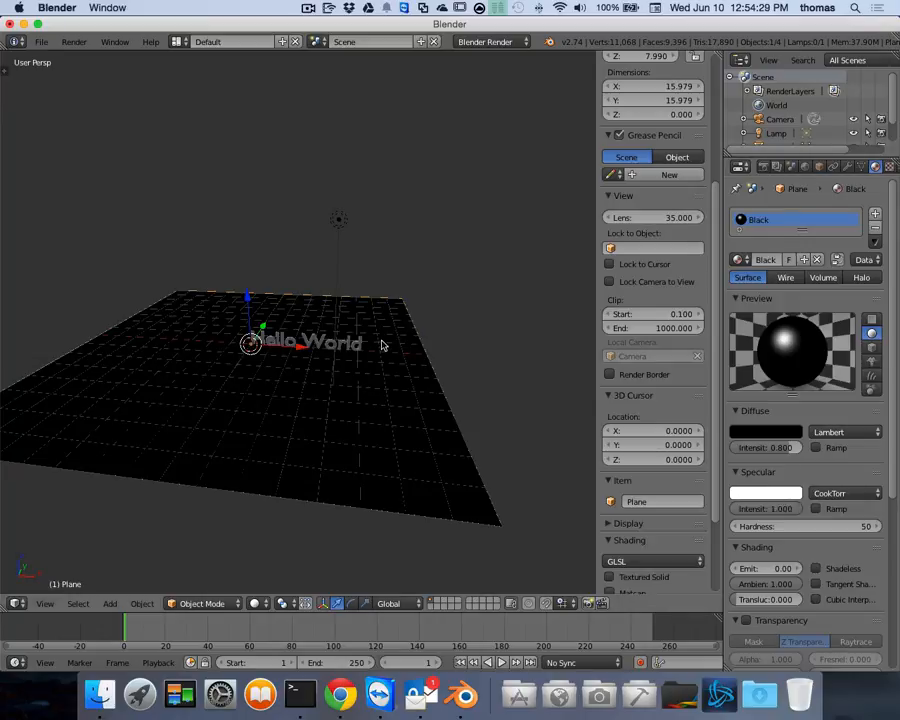
Try Texture shading in the viewport and settle on Material shading to show the lamp's light on the floor
scroll(369, 335, left, 5)
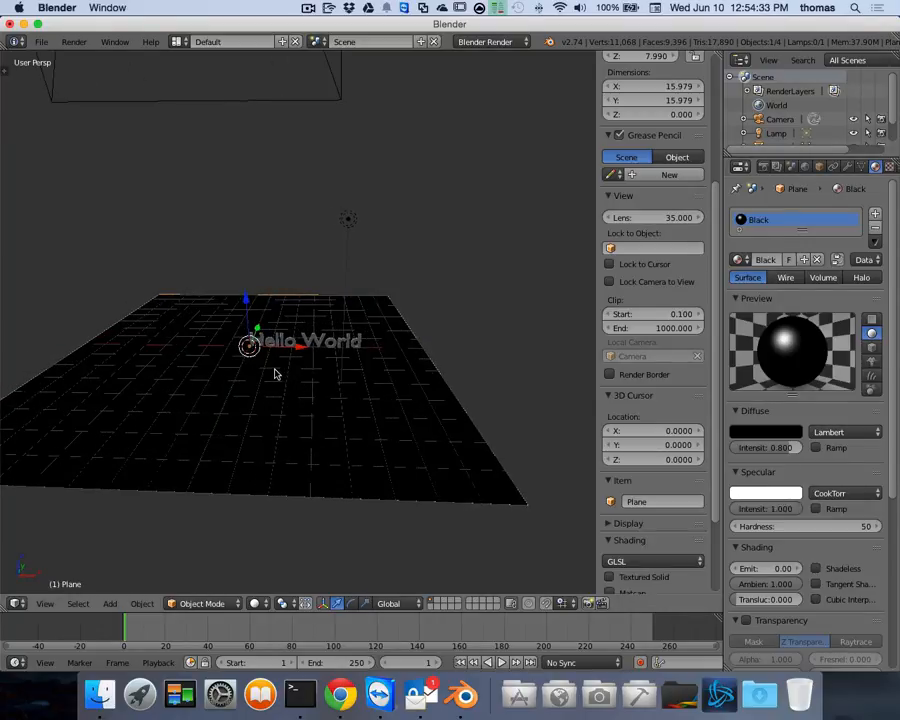
scroll(275, 374, up, 5)
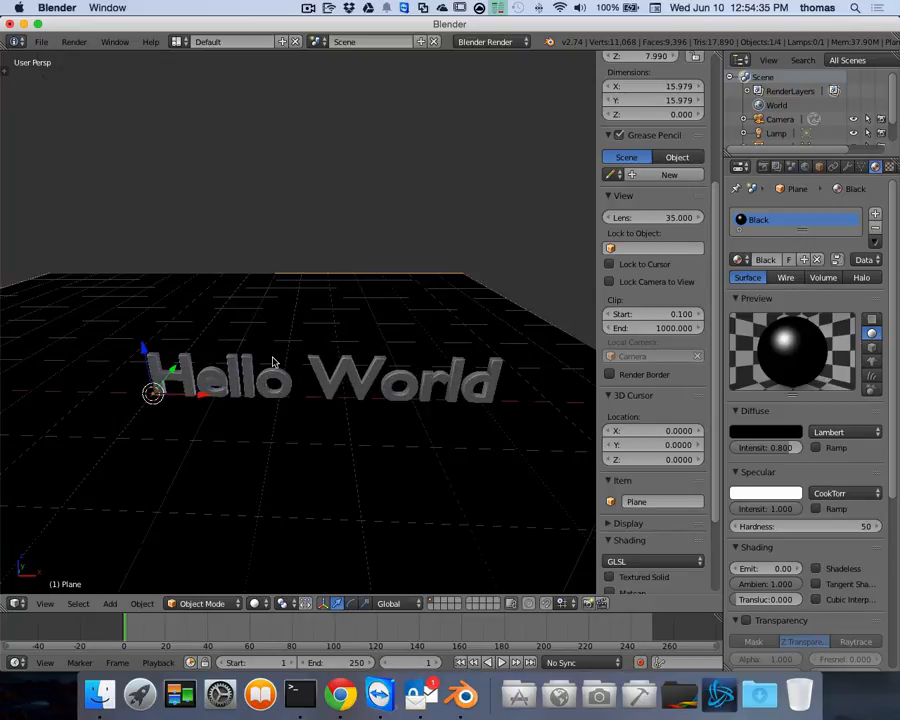
click(255, 604)
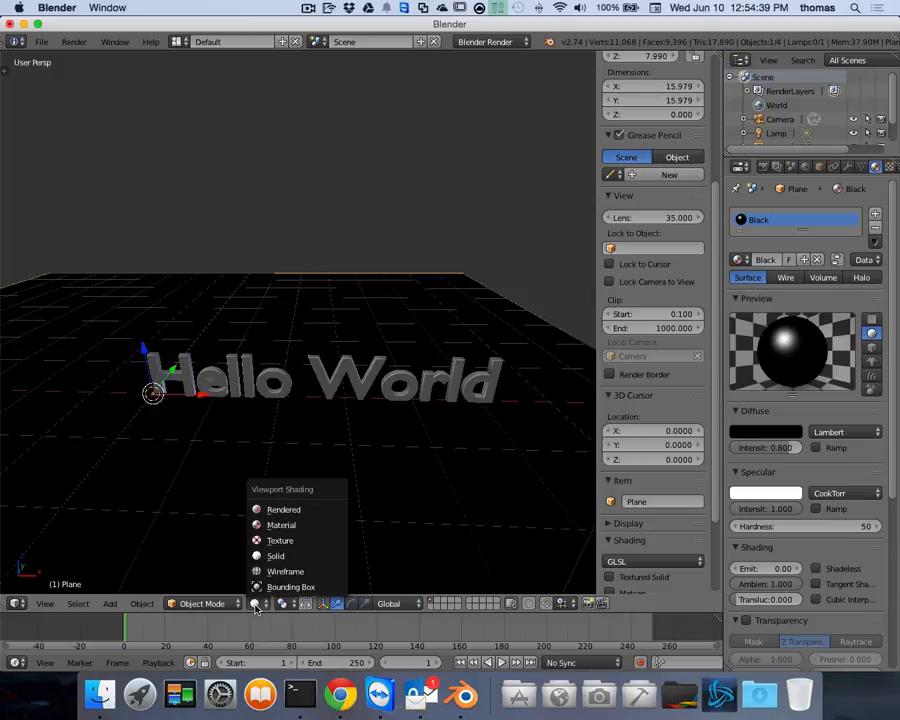
click(299, 541)
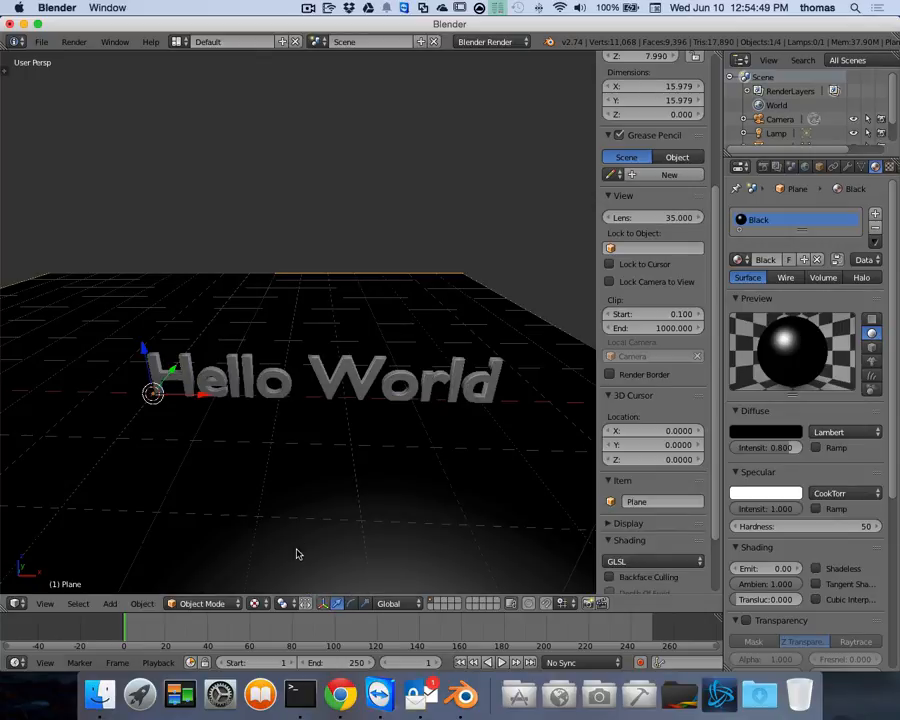
click(257, 603)
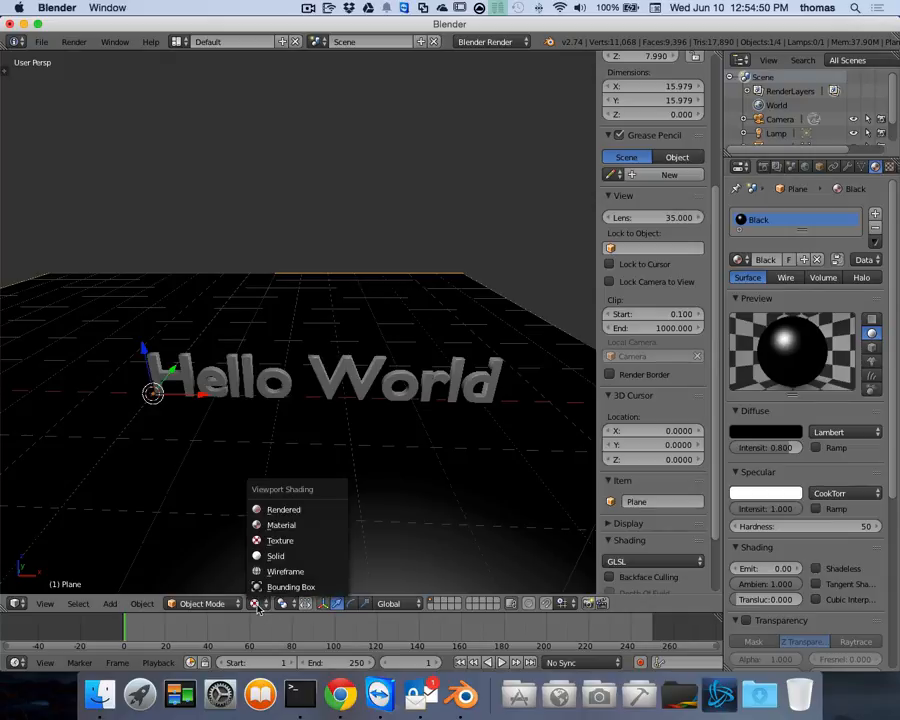
click(297, 531)
scroll(320, 534, down, 5)
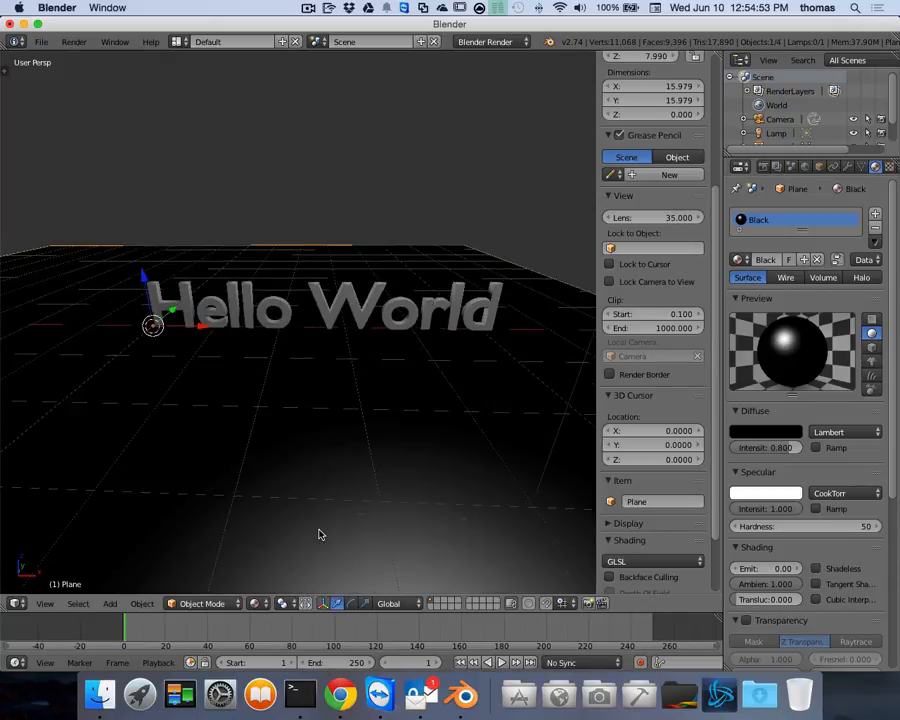
scroll(320, 534, up, 2)
scroll(320, 534, down, 1)
scroll(320, 534, down, 3)
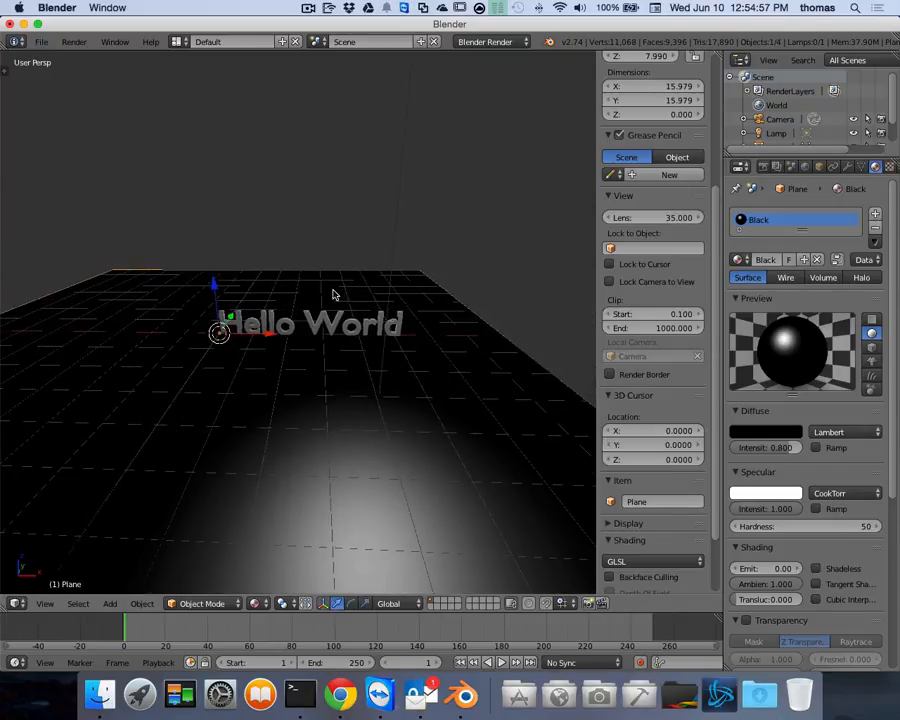
Move the lamp along the global X axis toward the middle of the text and adjust its position in front of it
scroll(454, 213, up, 5)
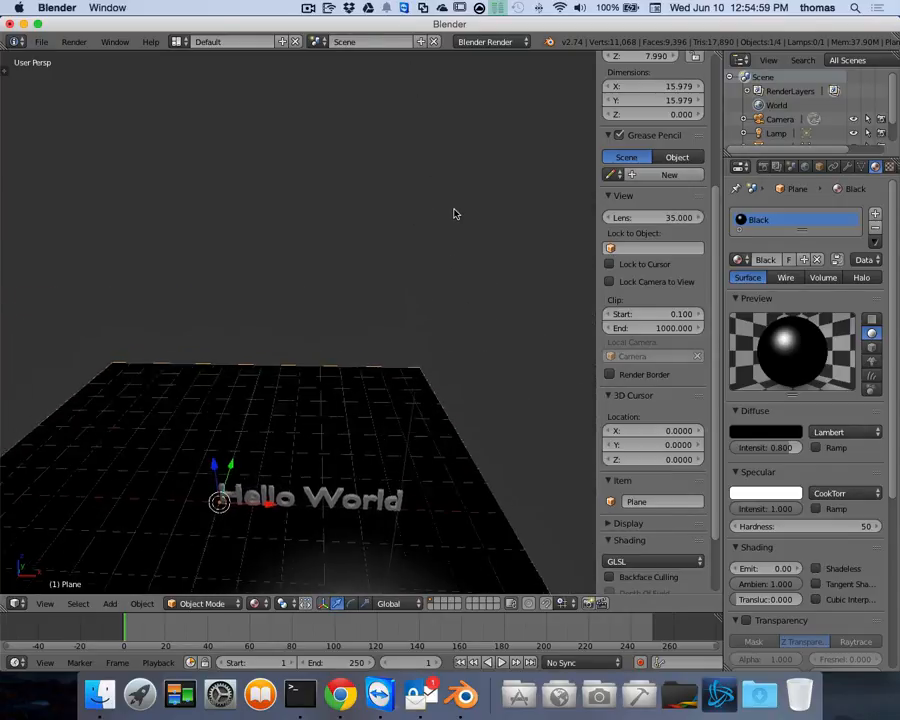
scroll(455, 213, down, 3)
right_click(415, 238)
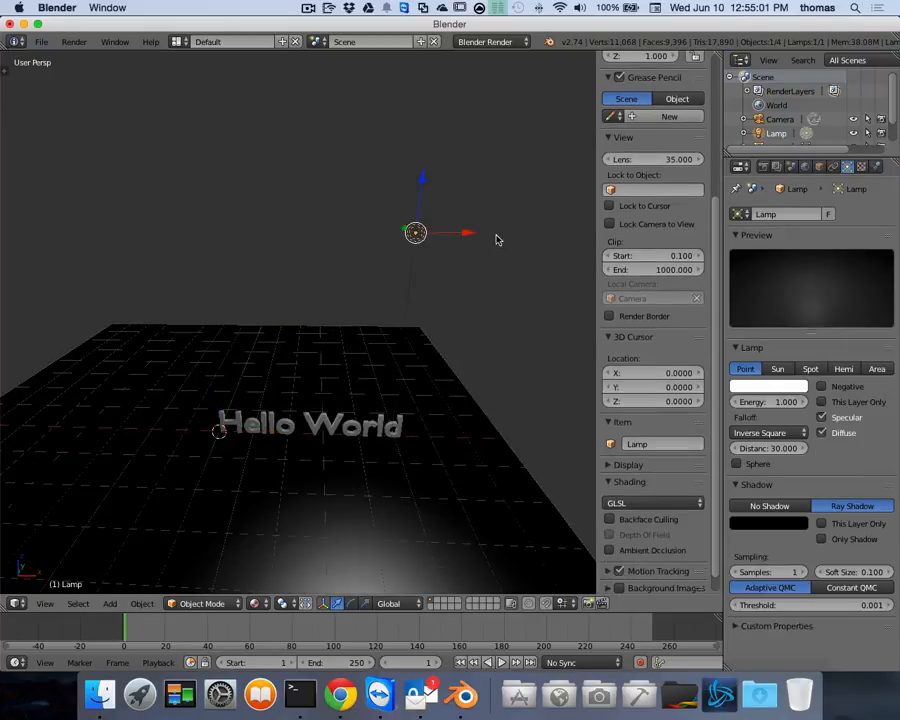
key(g)
key(x)
click(375, 257)
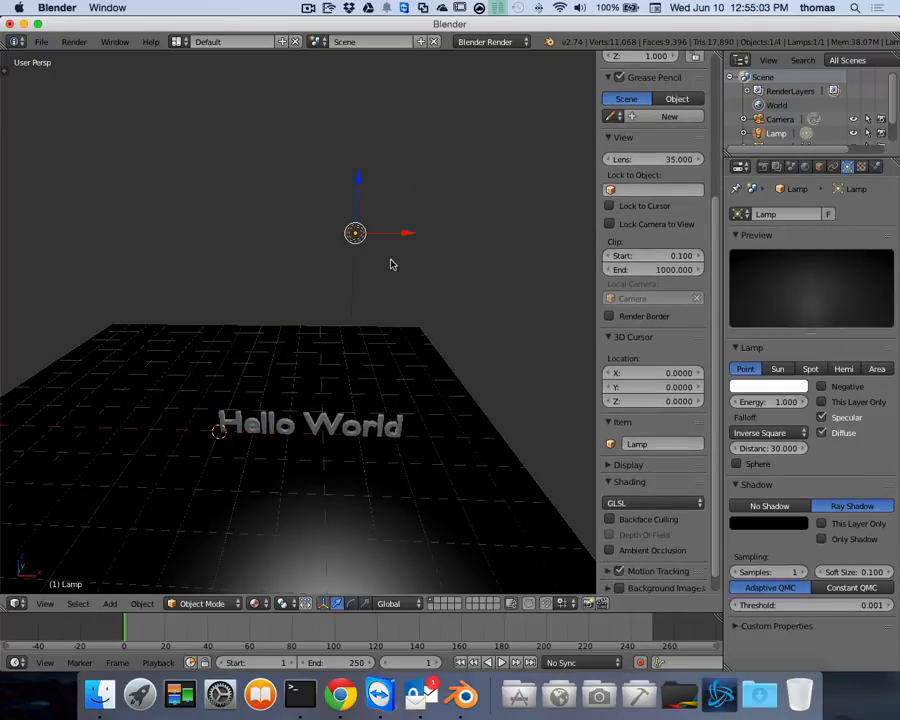
scroll(420, 261, left, 5)
drag(415, 224, 337, 213)
drag(397, 217, 426, 215)
scroll(392, 318, down, 10)
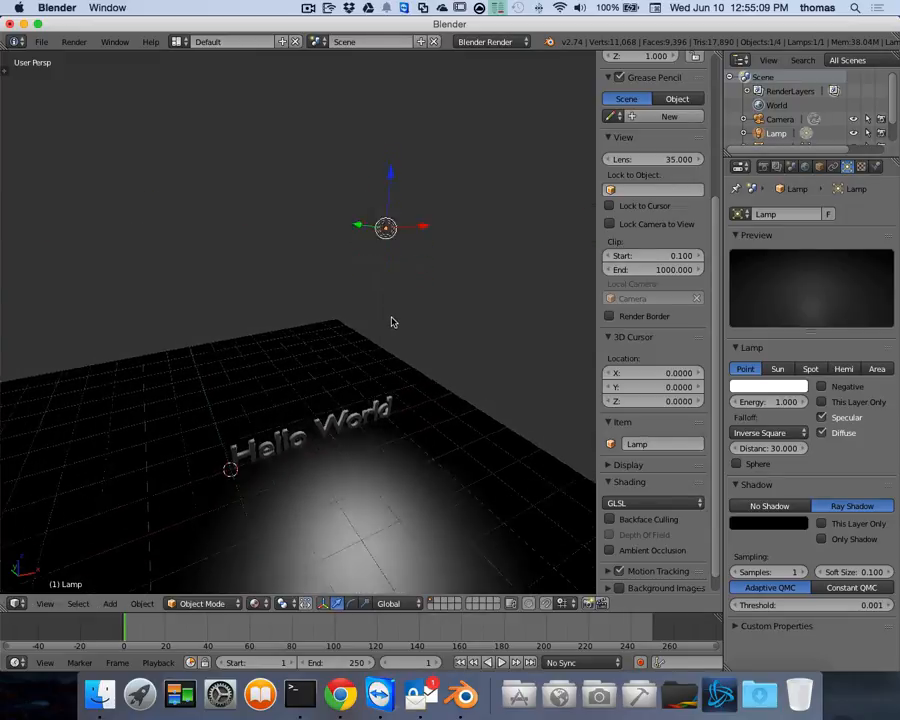
Check the lighting around the text, render a test image of the scene and return to the 3D view
scroll(392, 321, right, 8)
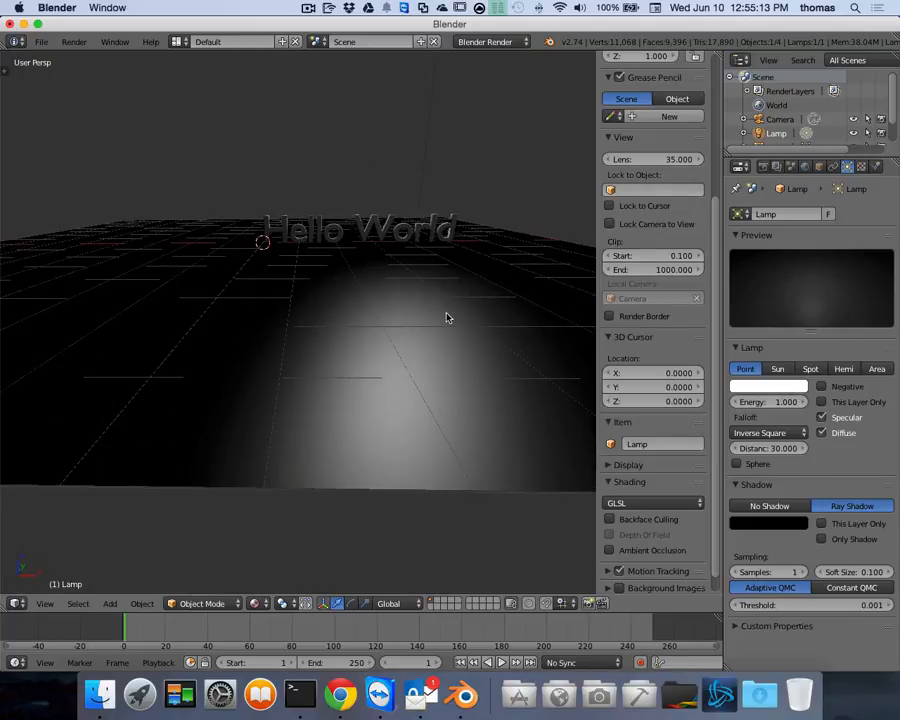
scroll(446, 316, down, 6)
scroll(446, 318, up, 10)
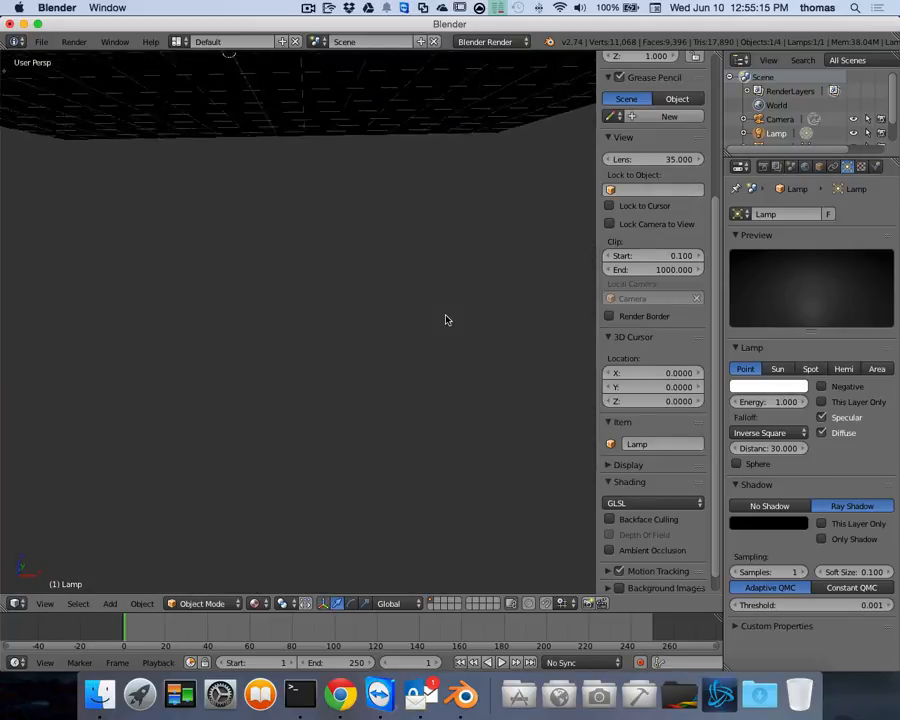
scroll(490, 317, left, 6)
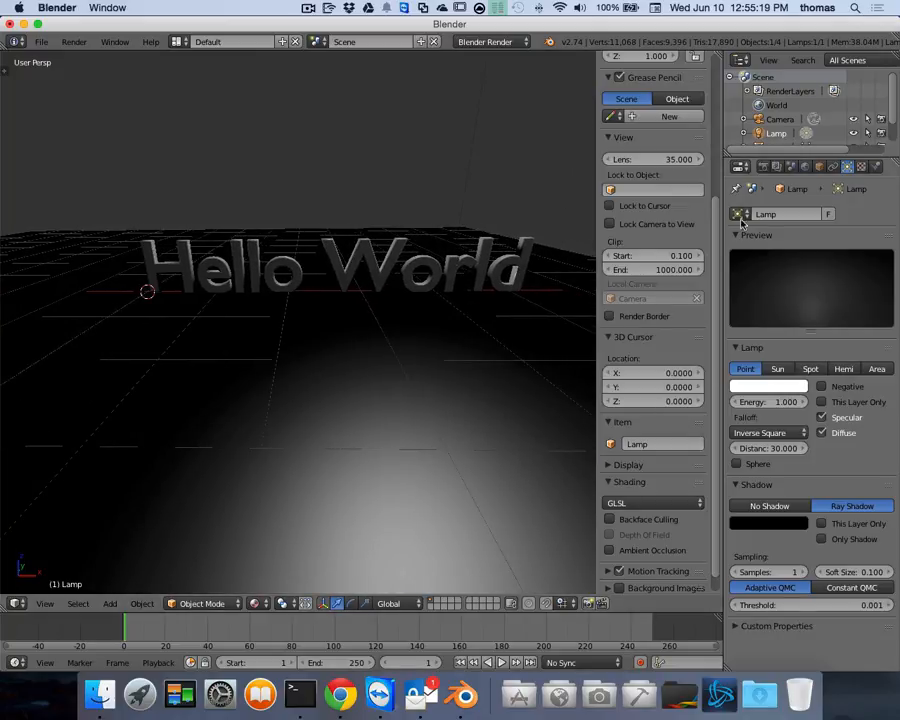
click(763, 168)
click(750, 231)
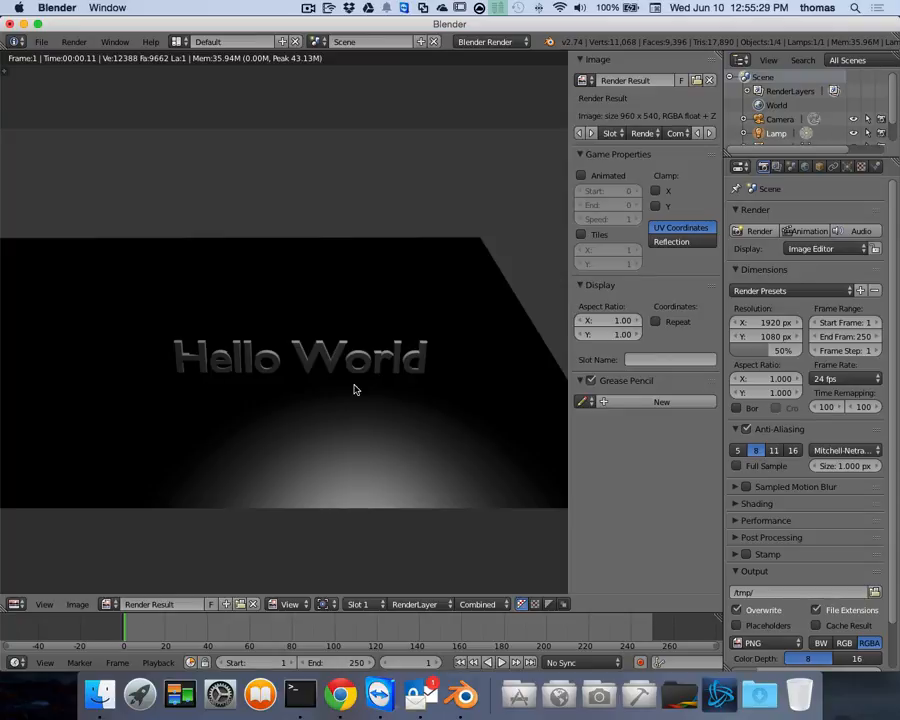
key(Escape)
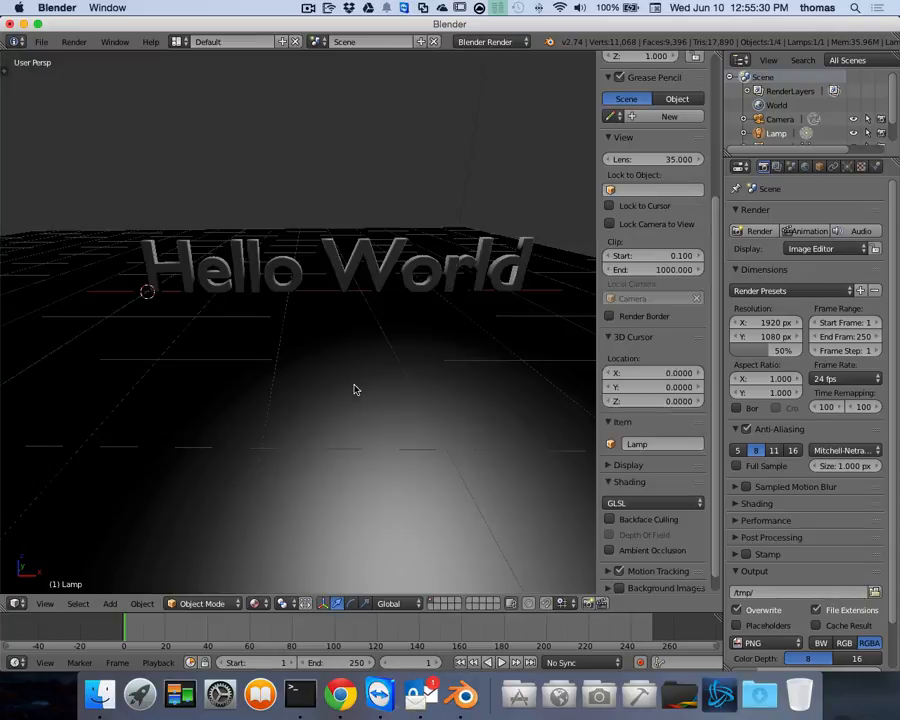
Give the Hello World text a new material with an orange diffuse color and a specular intensity of 1.000
right_click(337, 285)
right_click(183, 278)
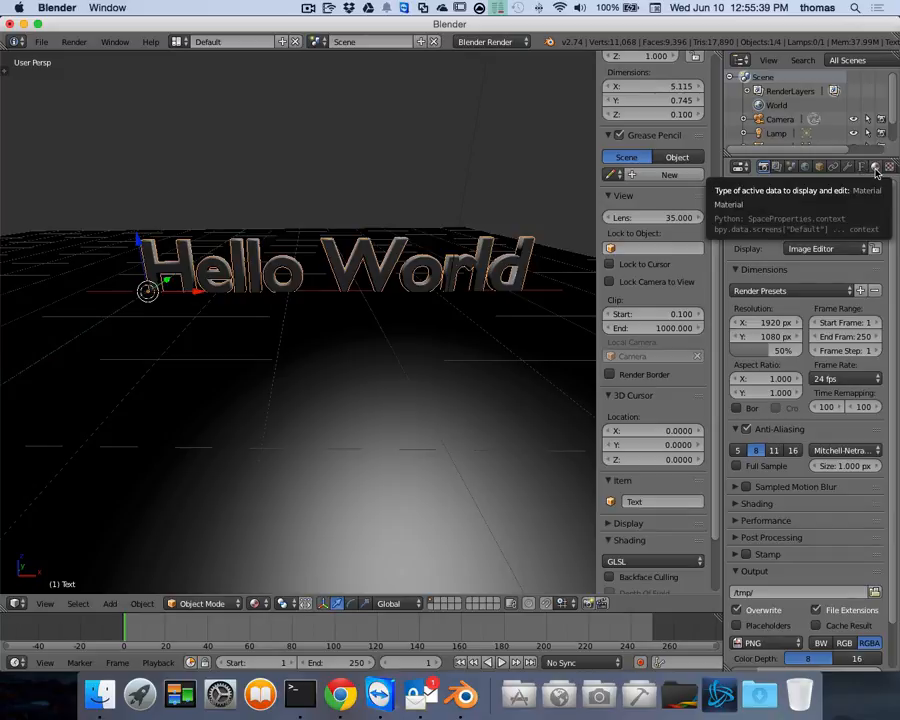
click(876, 168)
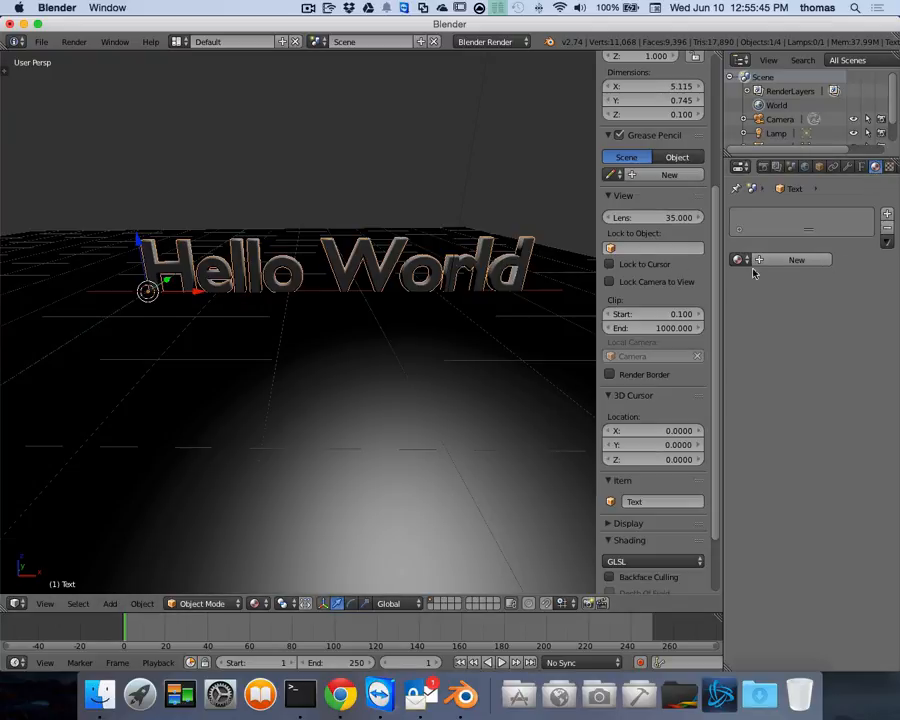
click(790, 261)
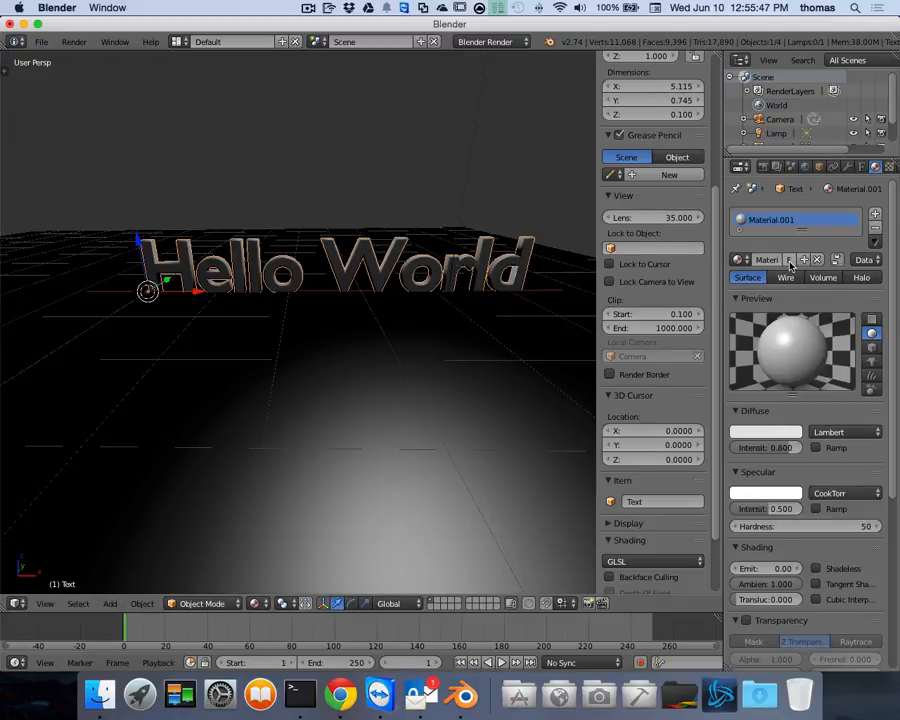
click(767, 433)
drag(730, 297, 707, 320)
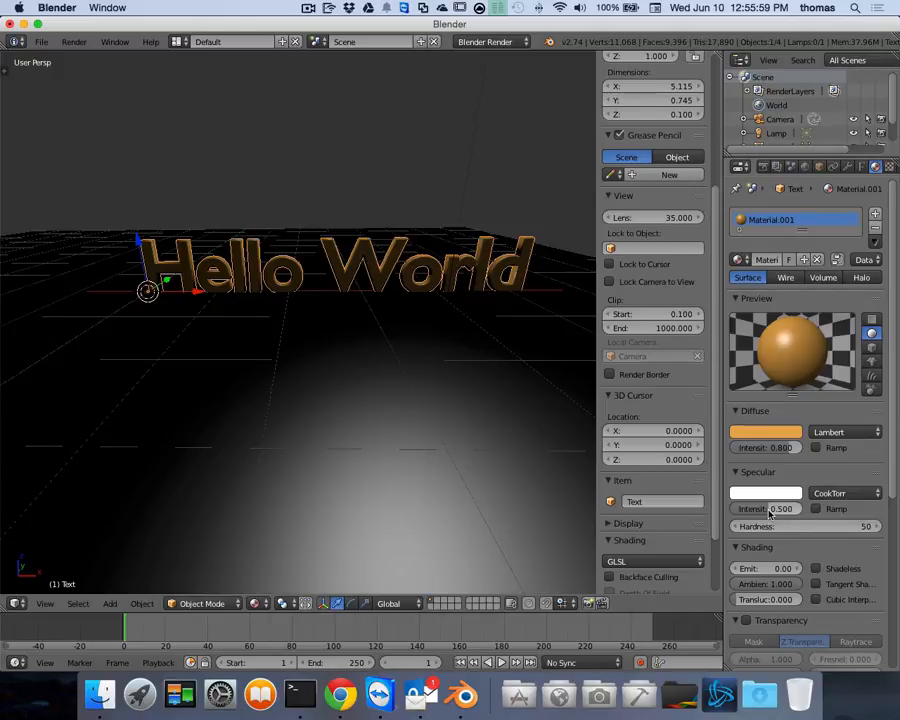
drag(774, 508, 840, 508)
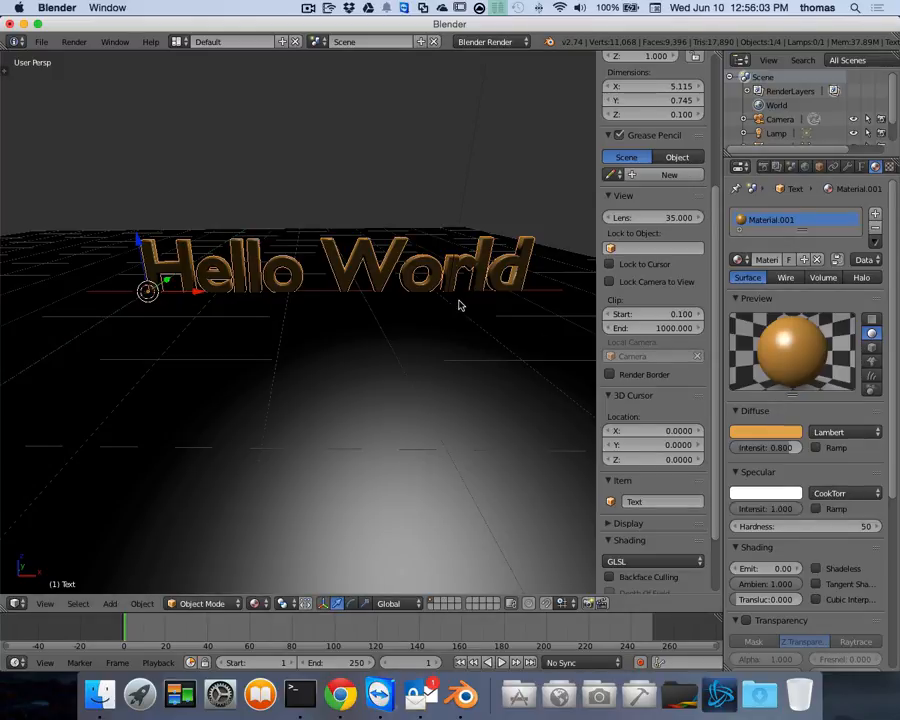
right_click(383, 352)
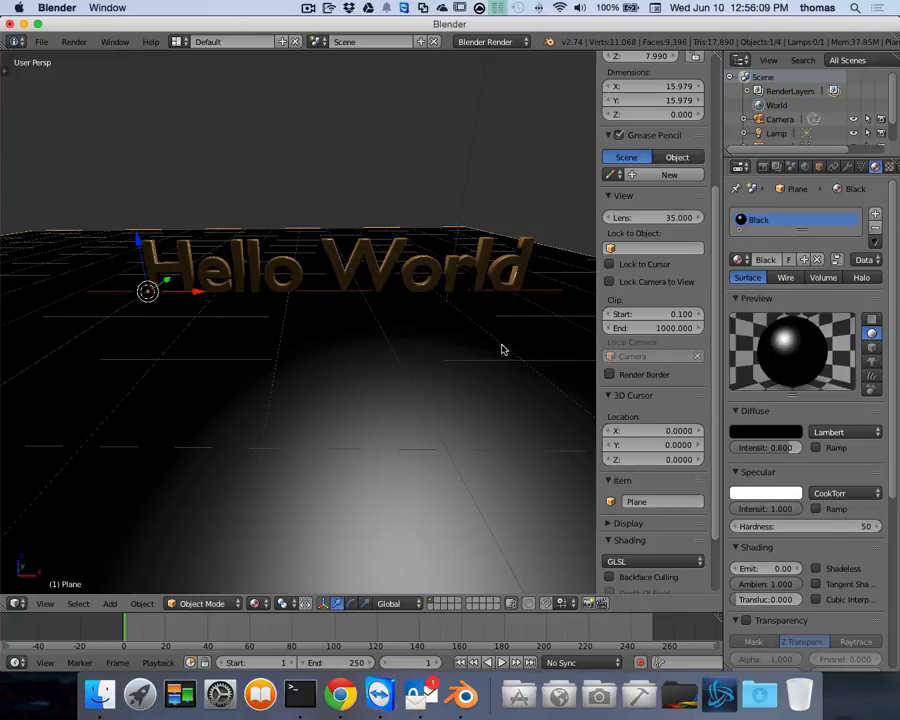
scroll(503, 349, left, 10)
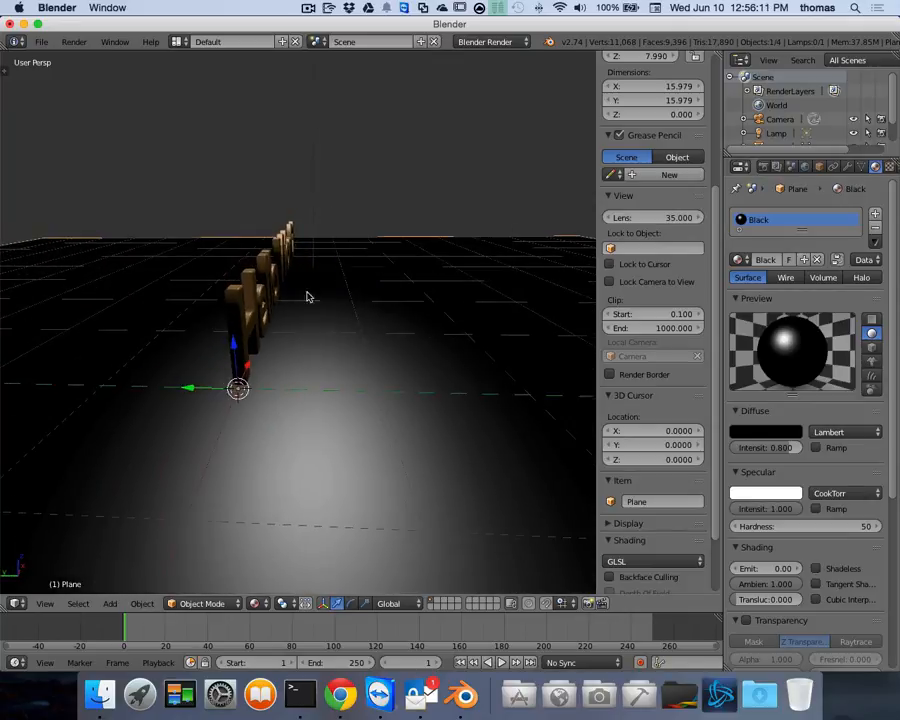
scroll(305, 275, right, 10)
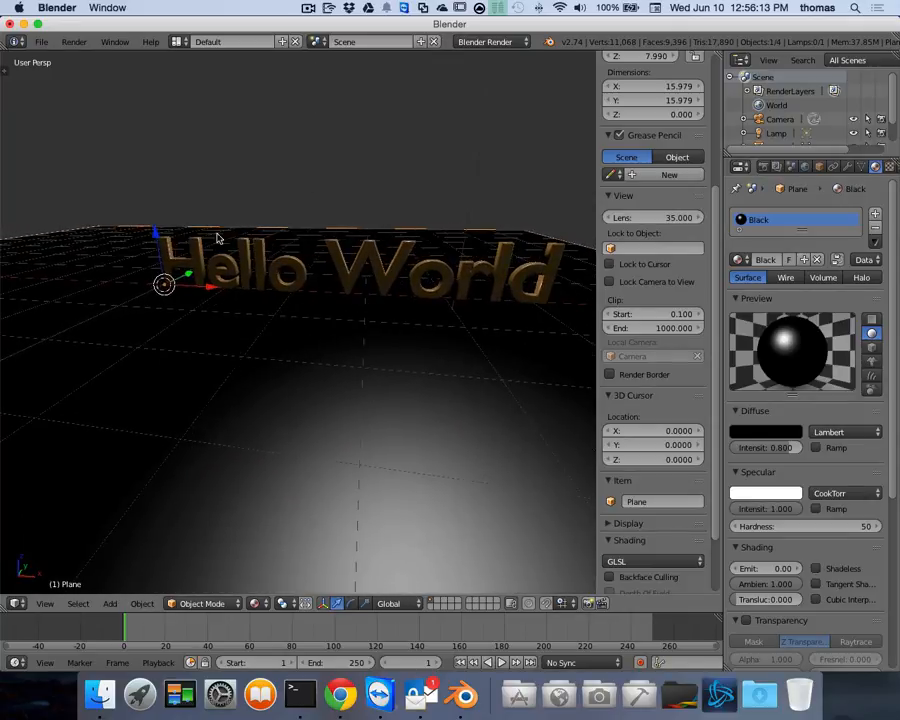
scroll(217, 238, right, 1)
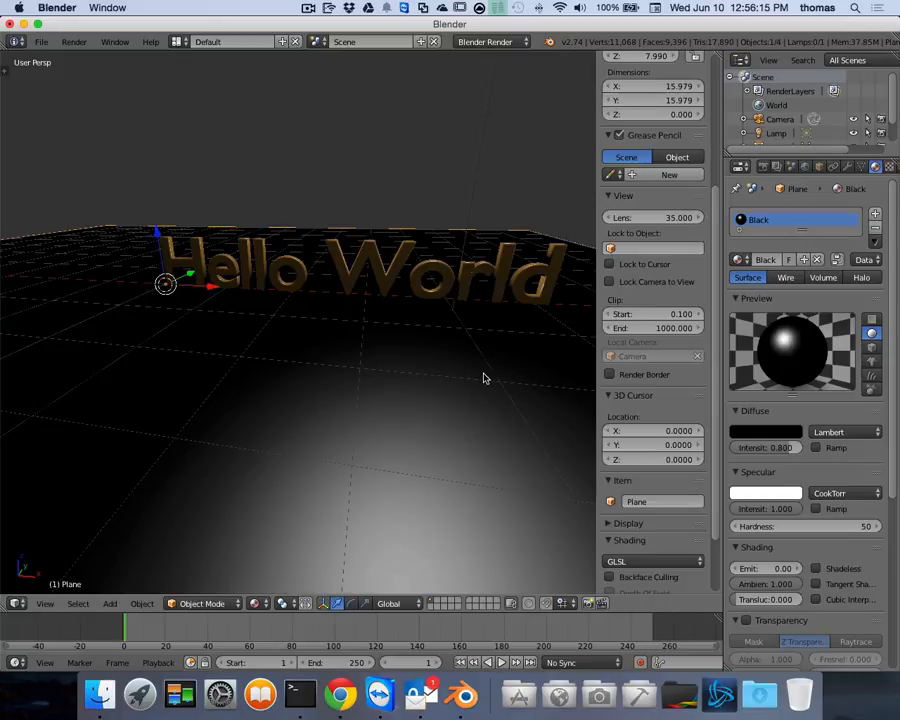
Change the text material's diffuse color to yellow and raise its brightness to the maximum
right_click(346, 268)
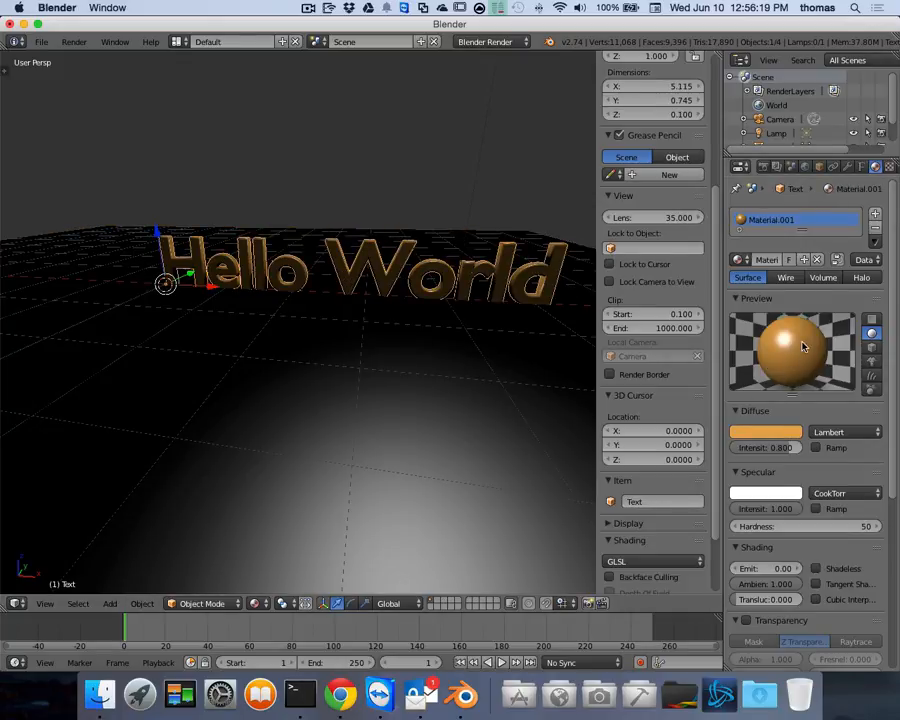
click(786, 436)
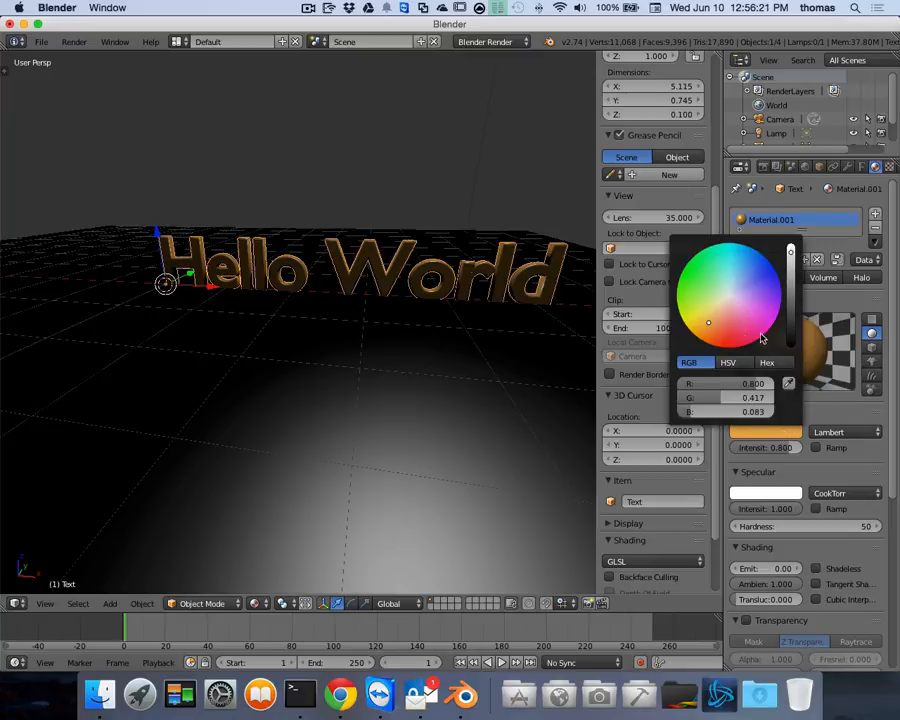
drag(707, 323, 698, 314)
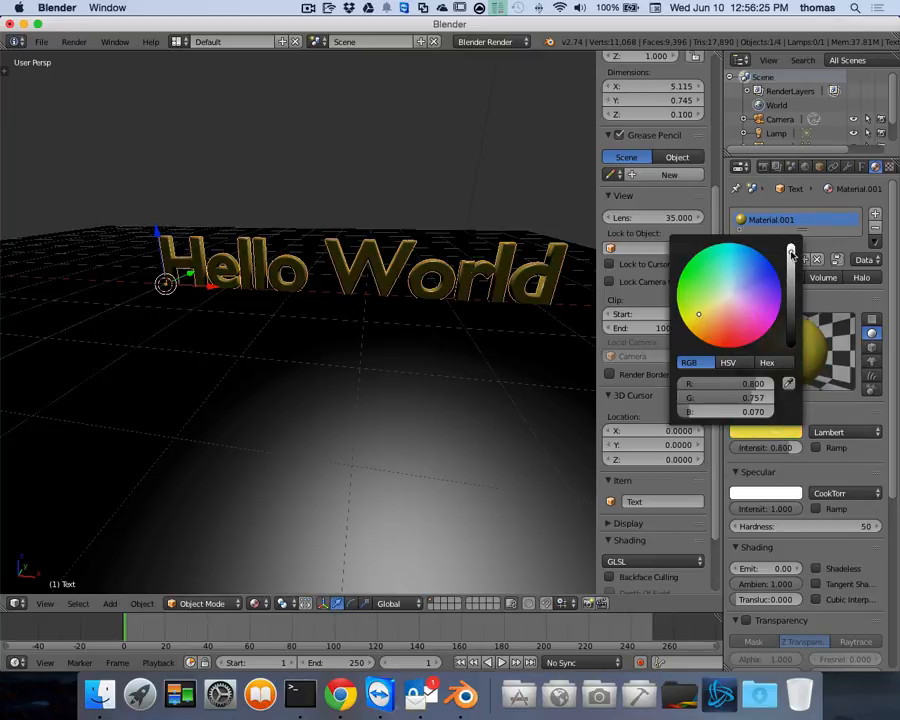
drag(791, 252, 791, 245)
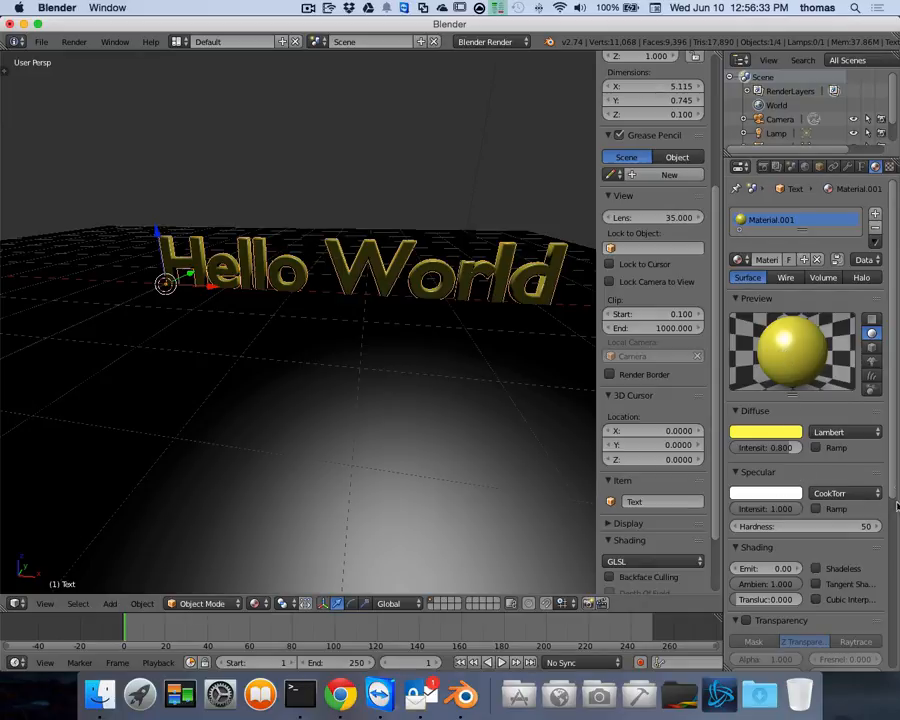
Raise the text material's emit value to about 0.18 in its shading settings
drag(897, 430, 898, 593)
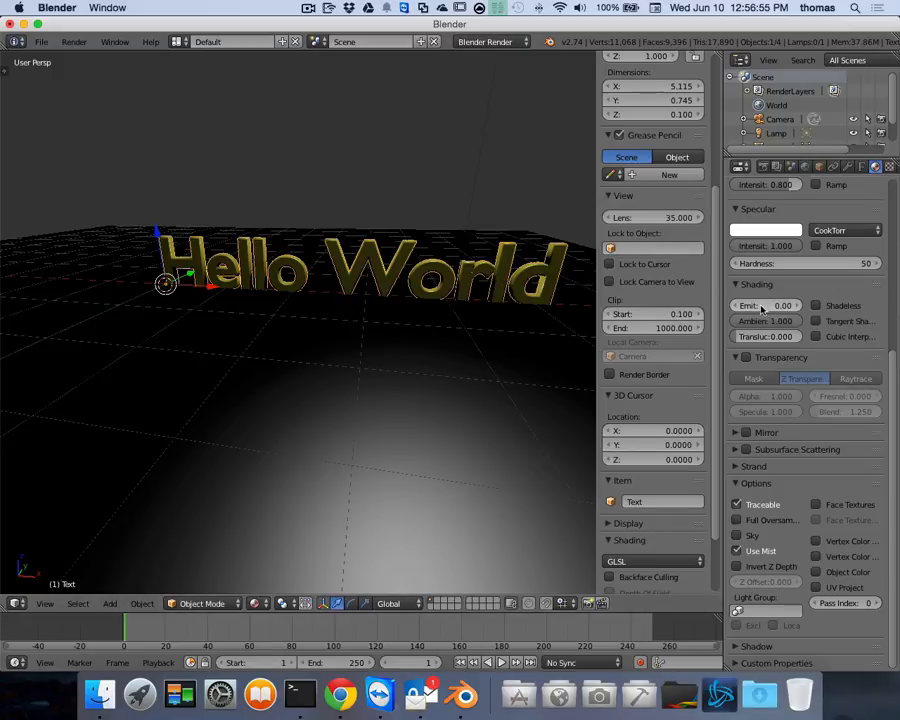
mouse_move(762, 309)
mouse_down()
mouse_move(788, 309)
mouse_move(764, 309)
mouse_up()
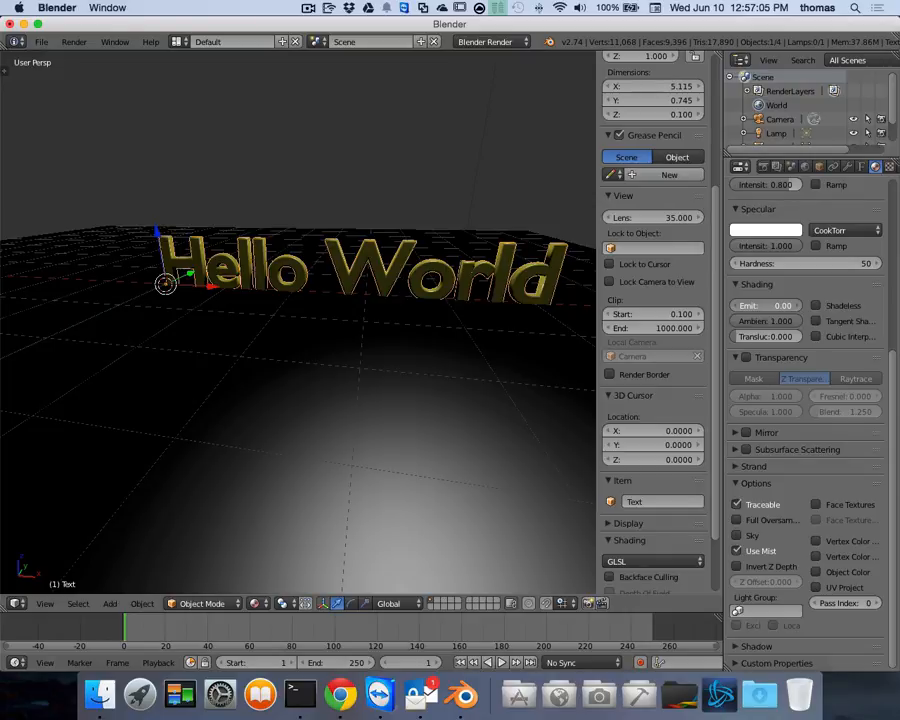
drag(764, 309, 780, 309)
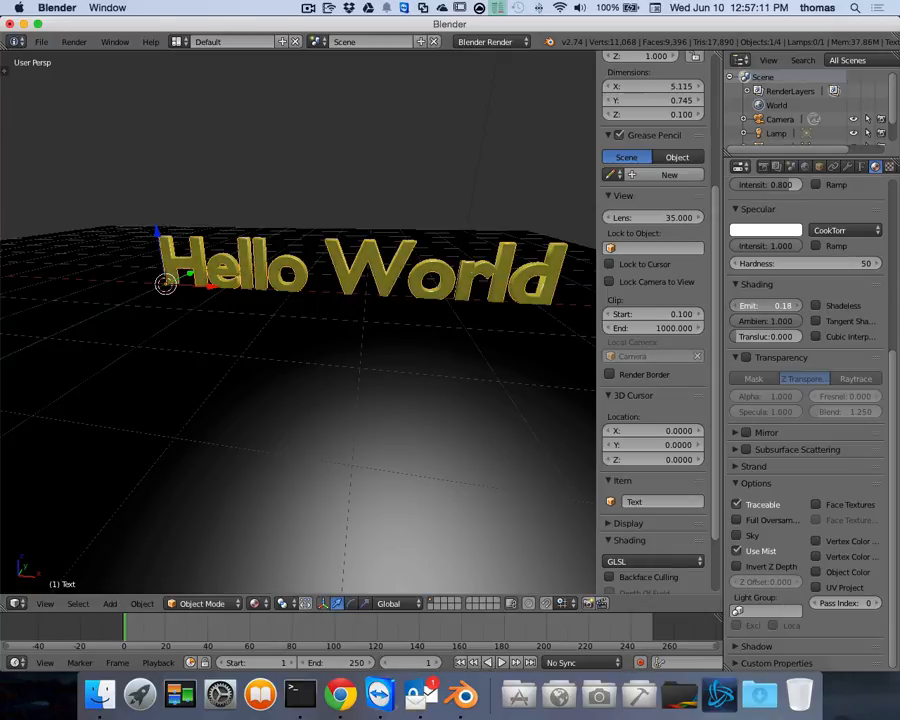
Examine the shading and glow of the Hello World text from the front, the sides and behind
scroll(522, 321, down, 4)
scroll(522, 321, up, 1)
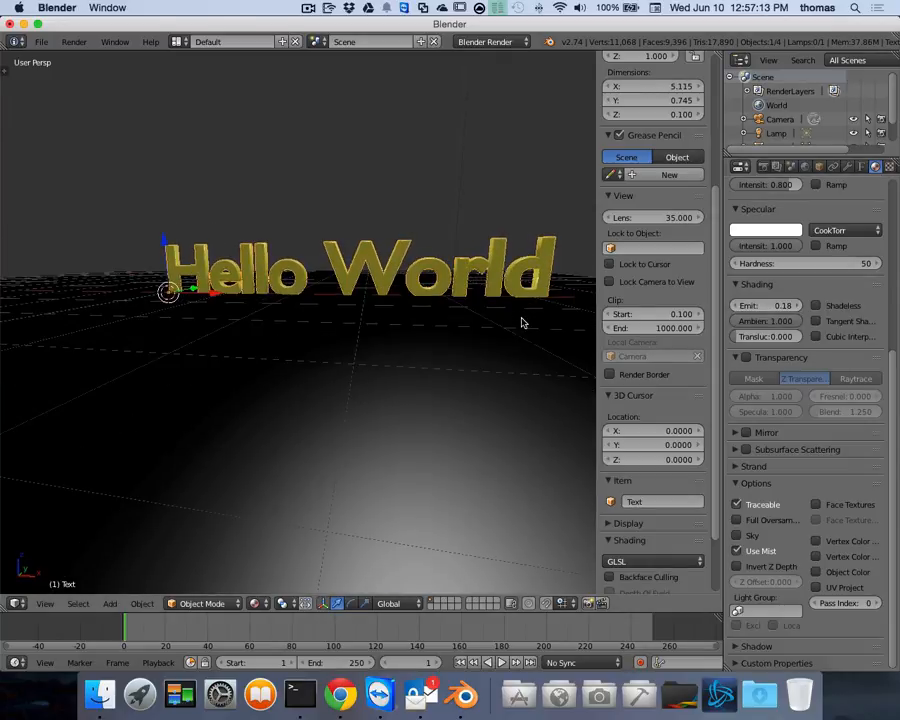
scroll(522, 321, up, 5)
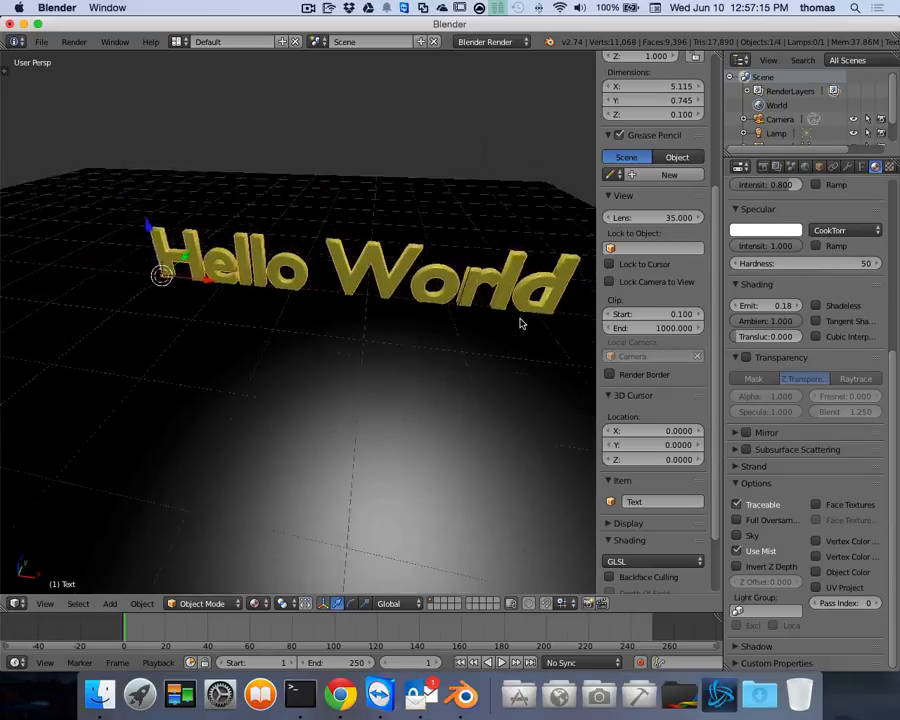
scroll(522, 320, left, 10)
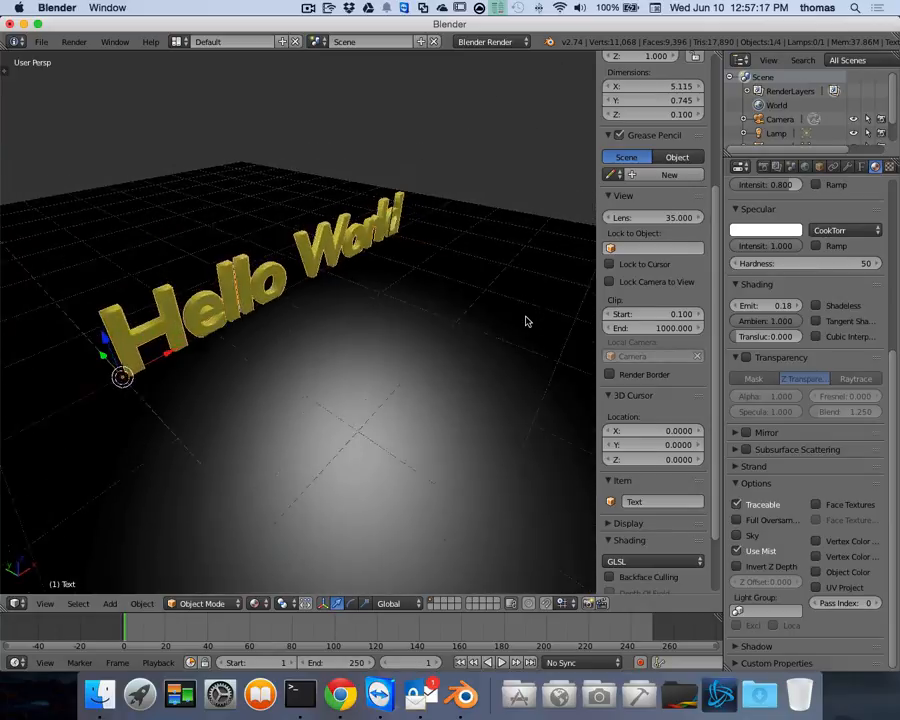
scroll(527, 321, left, 15)
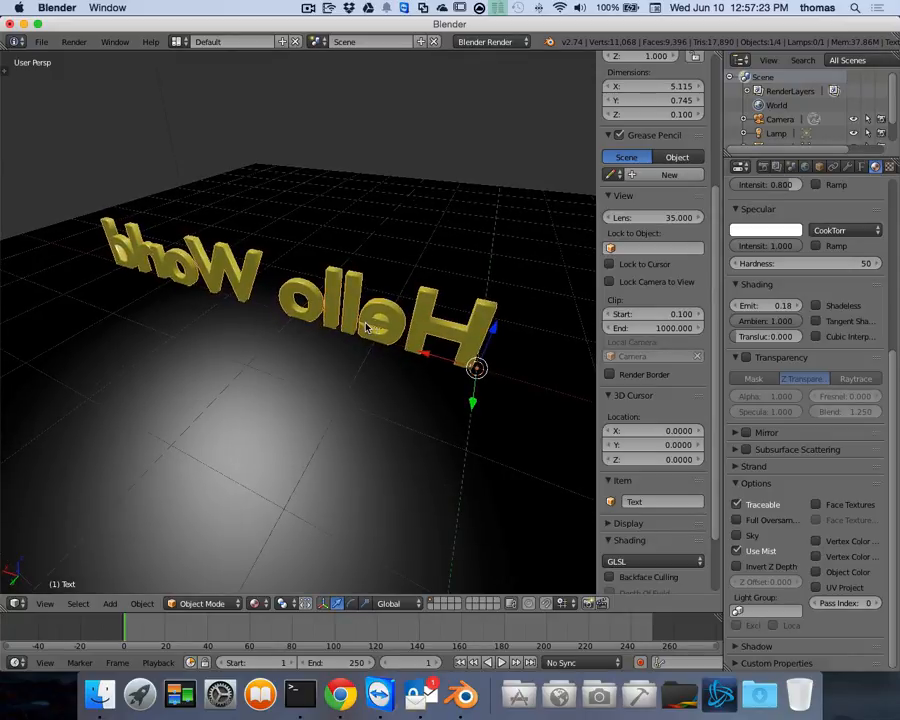
scroll(367, 328, left, 15)
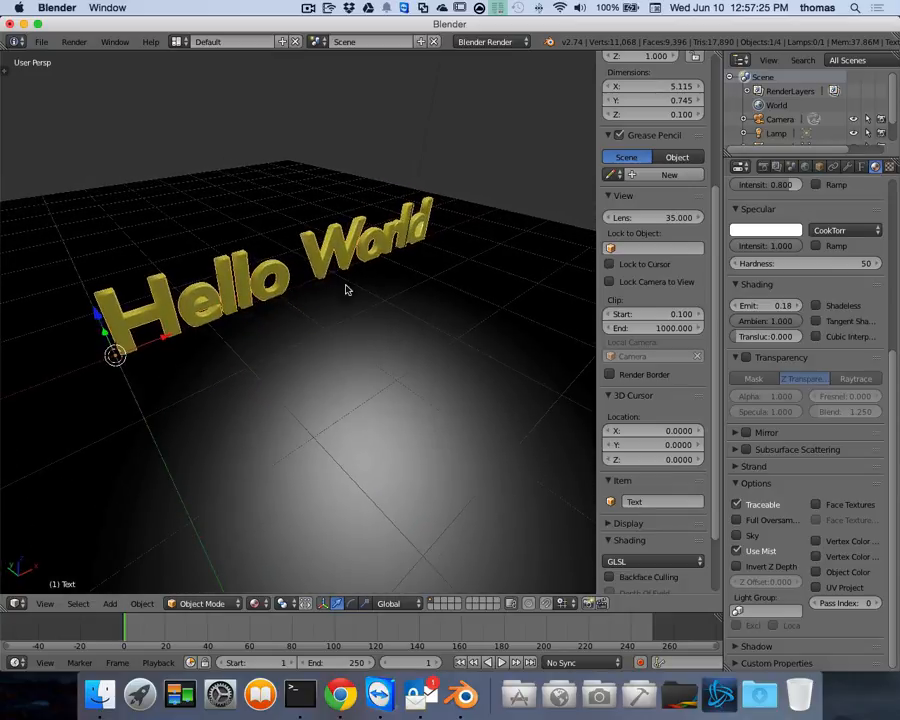
scroll(223, 306, down, 5)
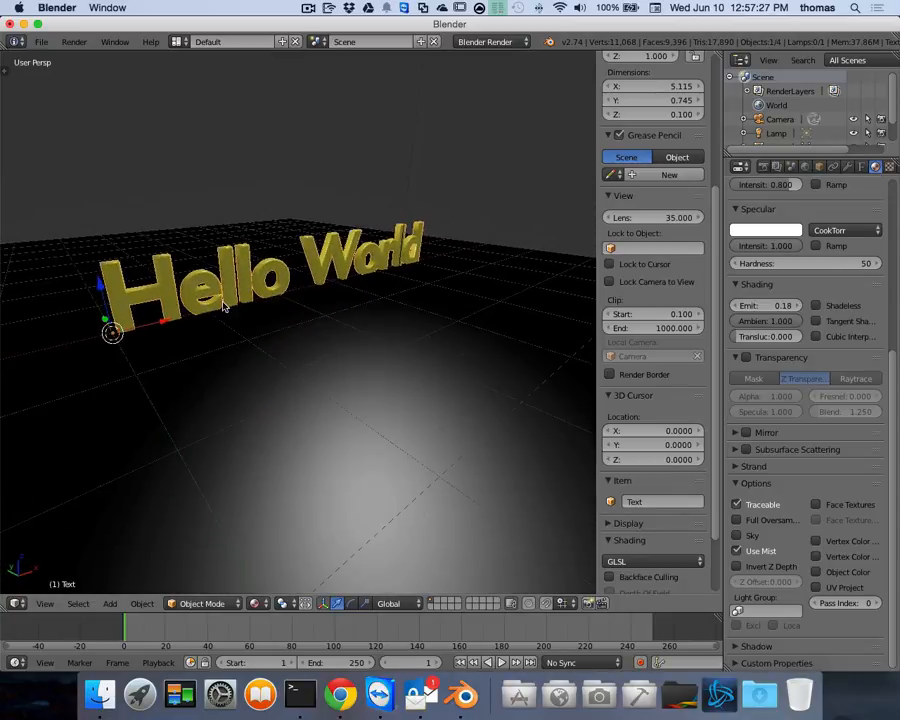
scroll(235, 314, up, 2)
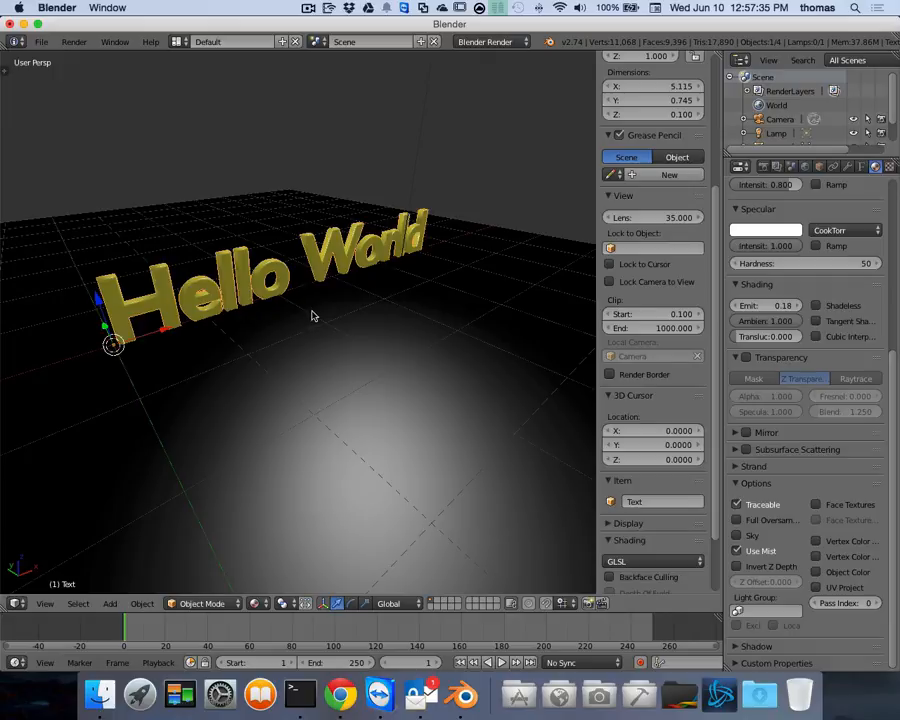
middle_drag(305, 286, 338, 284)
middle_drag(283, 291, 540, 245)
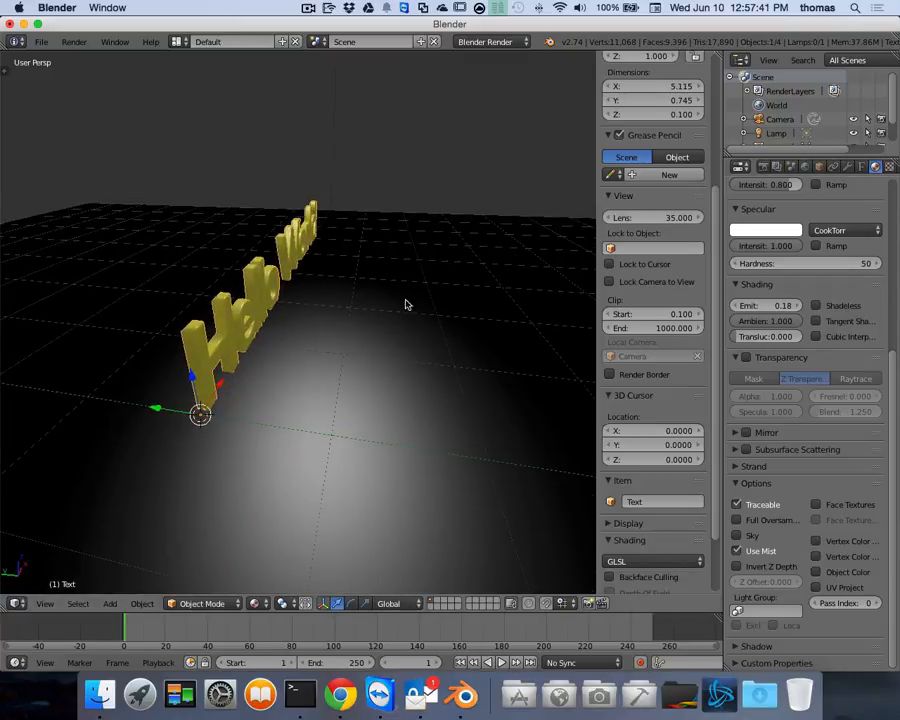
middle_drag(408, 303, 590, 290)
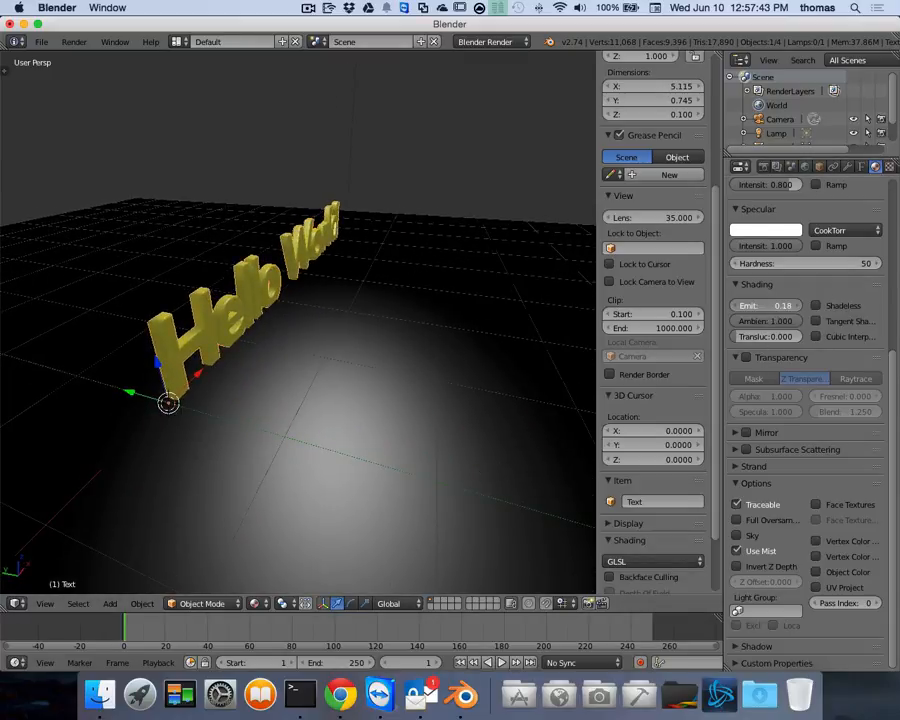
Raise the text material's emit value to 2.00 and check the glow from several angles
drag(765, 305, 866, 305)
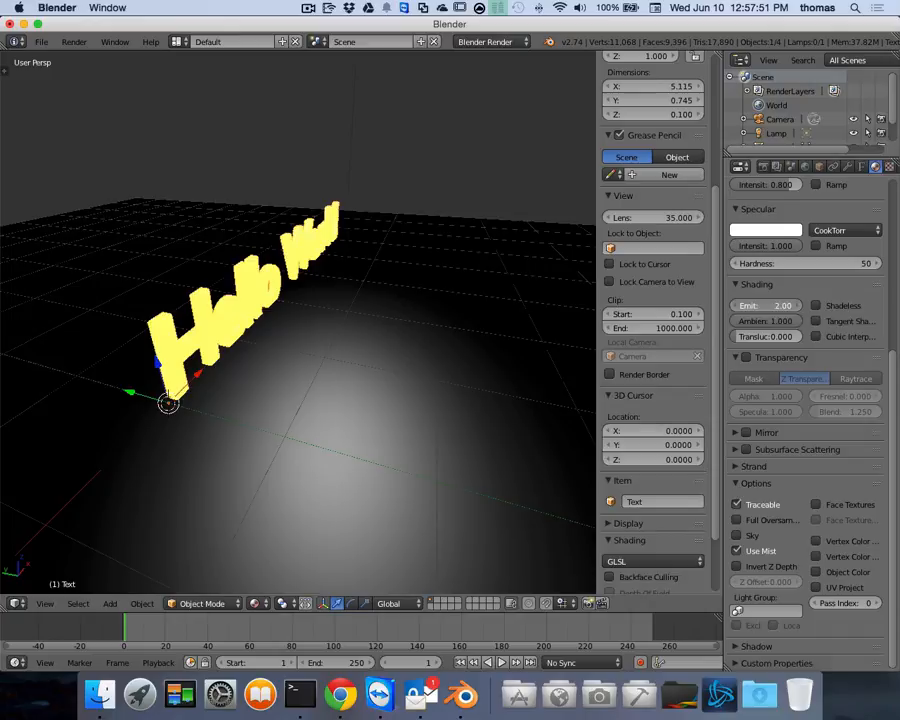
scroll(272, 297, down, 5)
scroll(275, 297, right, 10)
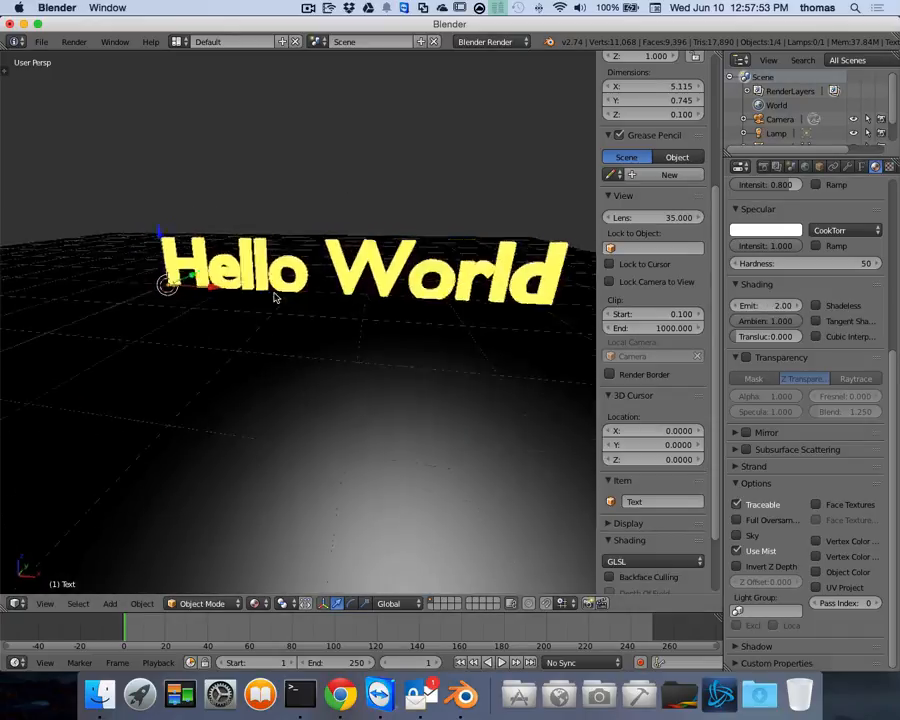
scroll(275, 297, right, 8)
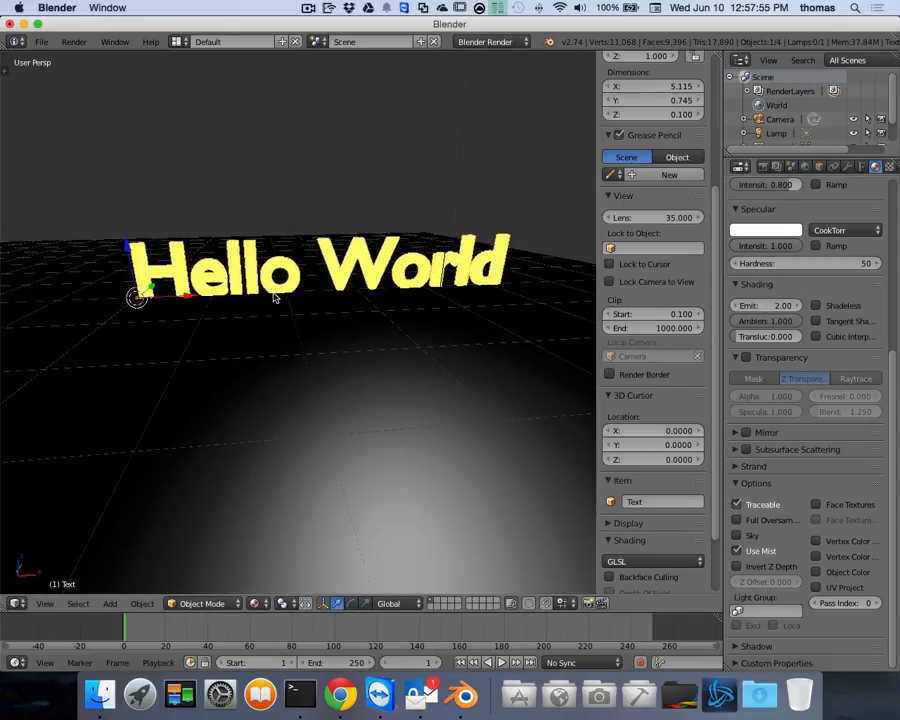
scroll(275, 297, up, 4)
scroll(275, 297, right, 5)
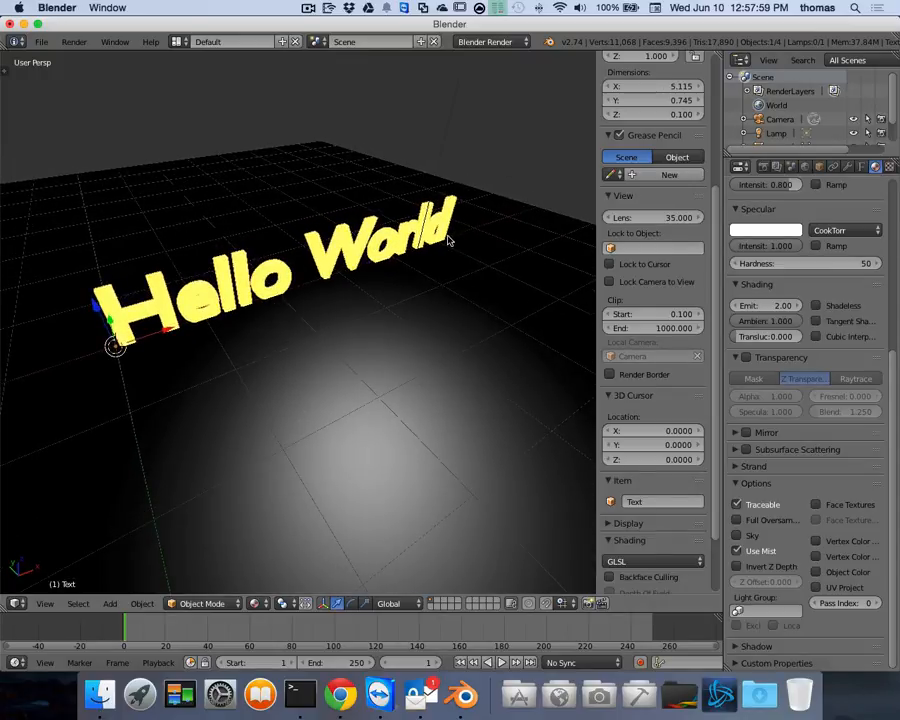
Move the lamp along the X axis, well past the H end of the text, and check the lighting on the text
scroll(448, 240, down, 10)
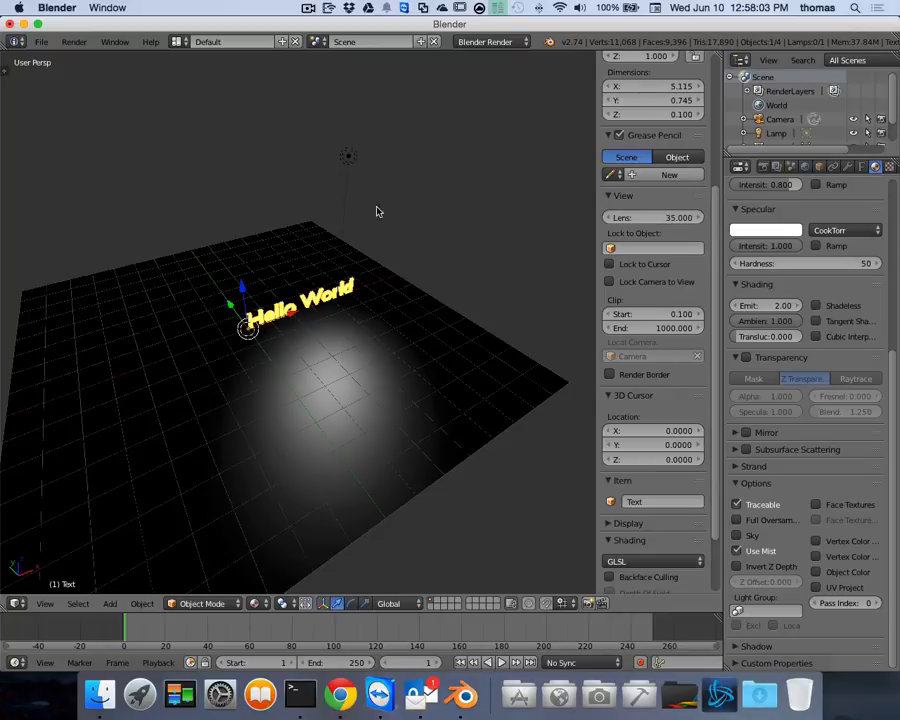
right_click(348, 156)
key(g)
key(x)
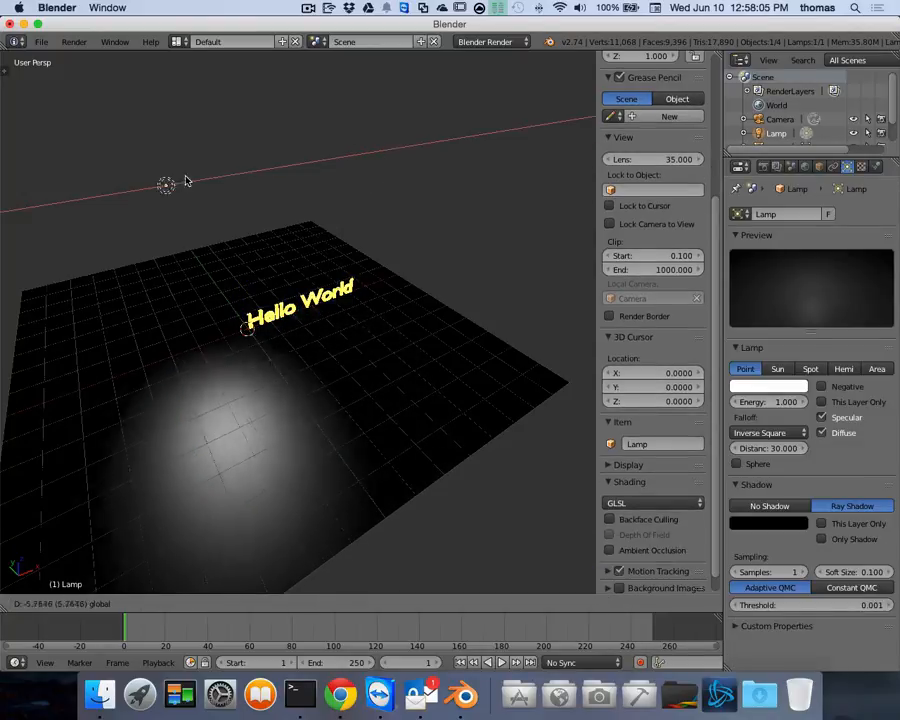
click(524, 275)
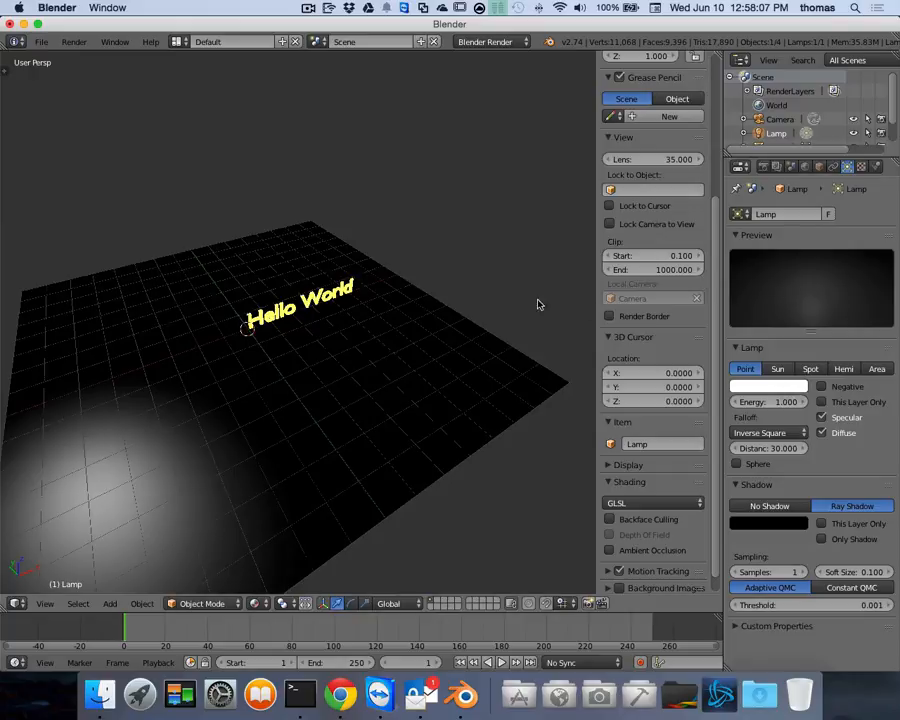
scroll(316, 324, up, 5)
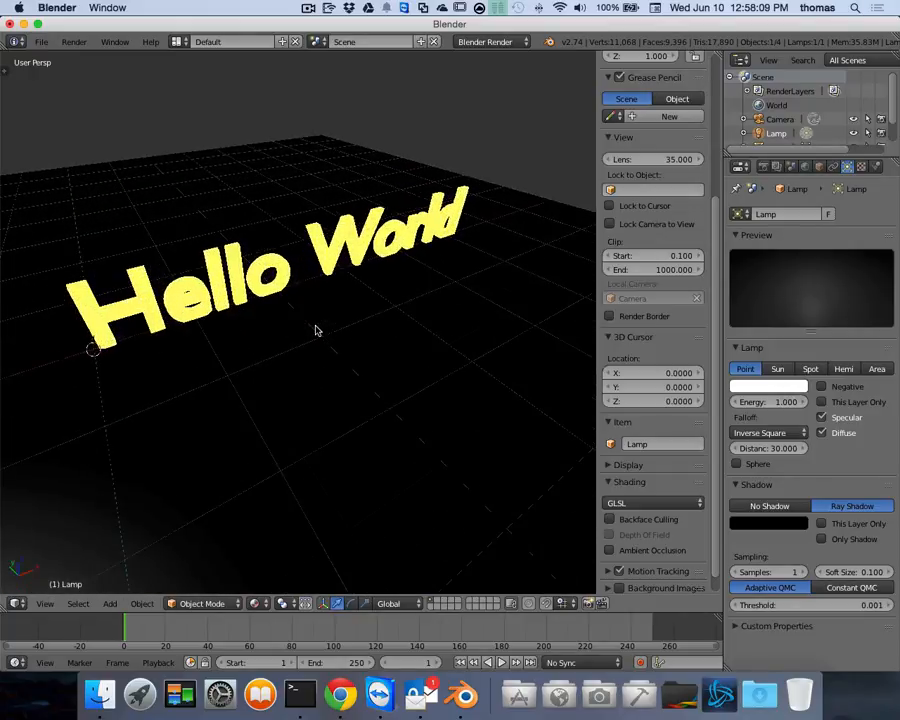
scroll(322, 319, down, 5)
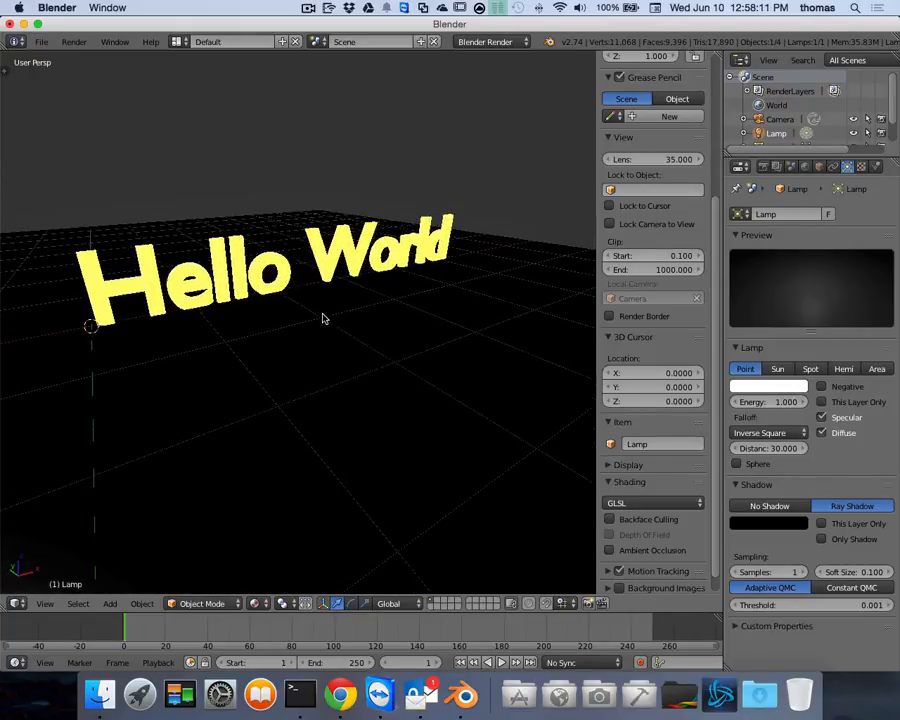
scroll(364, 304, left, 8)
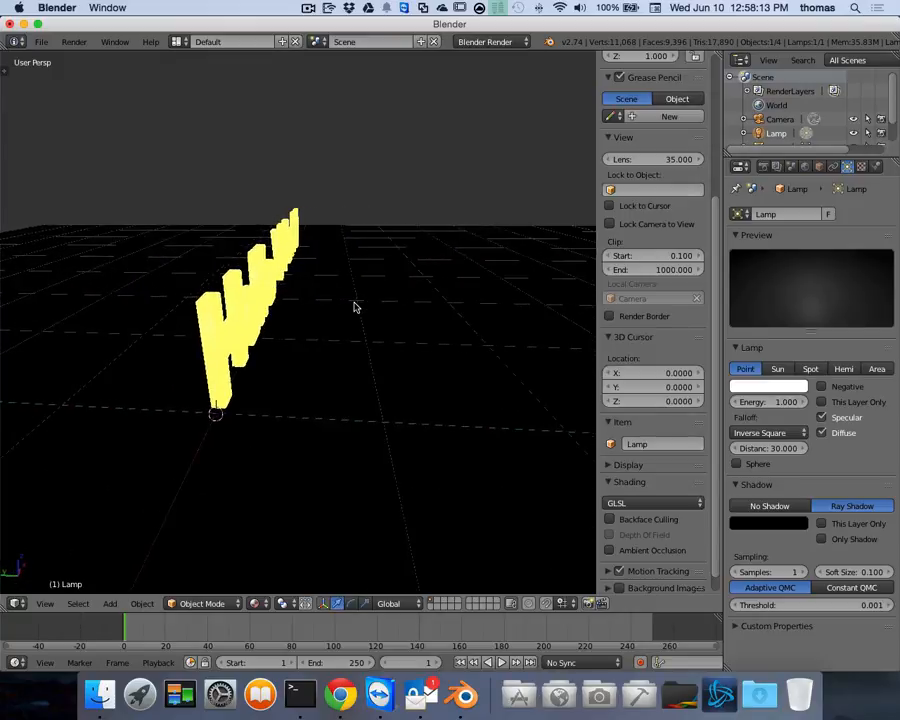
scroll(357, 307, right, 8)
scroll(370, 303, right, 6)
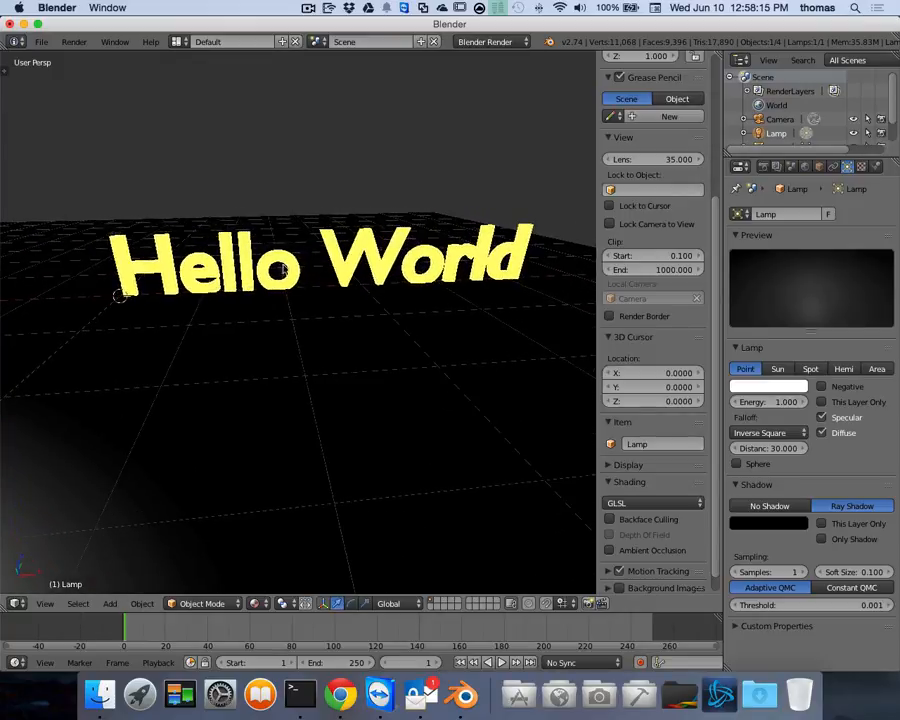
Lower the Hello World text along the Z axis so its base sinks slightly into the floor plane
right_click(230, 262)
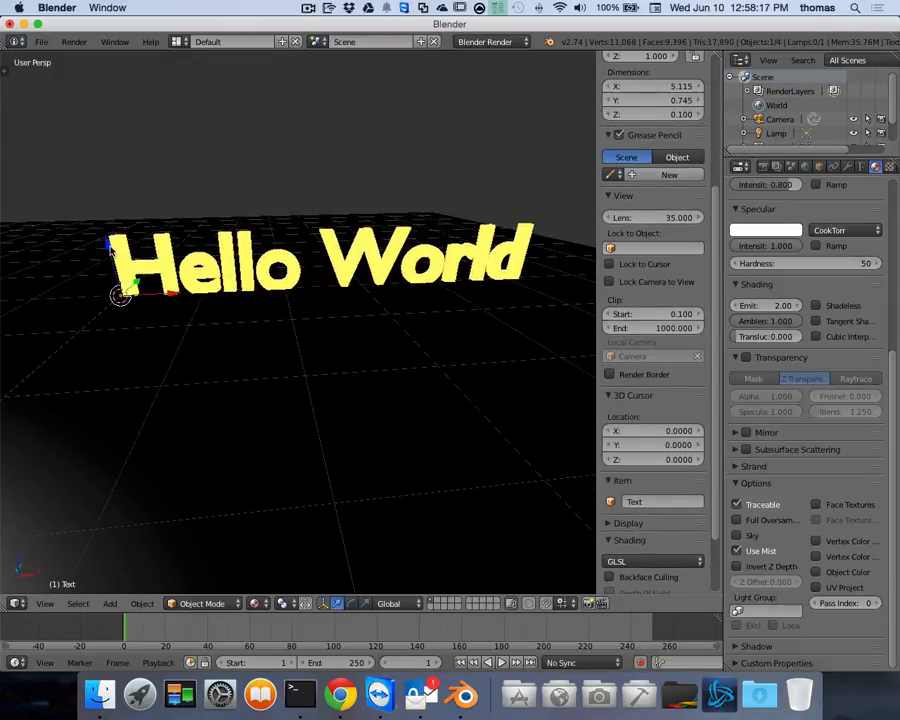
key(g)
key(z)
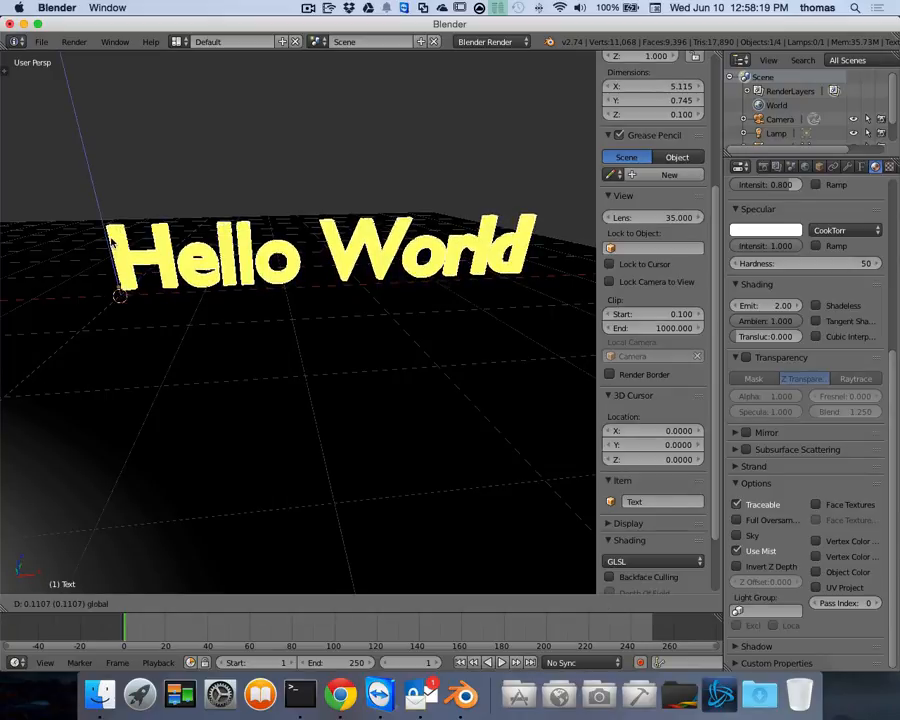
drag(112, 265, 112, 266)
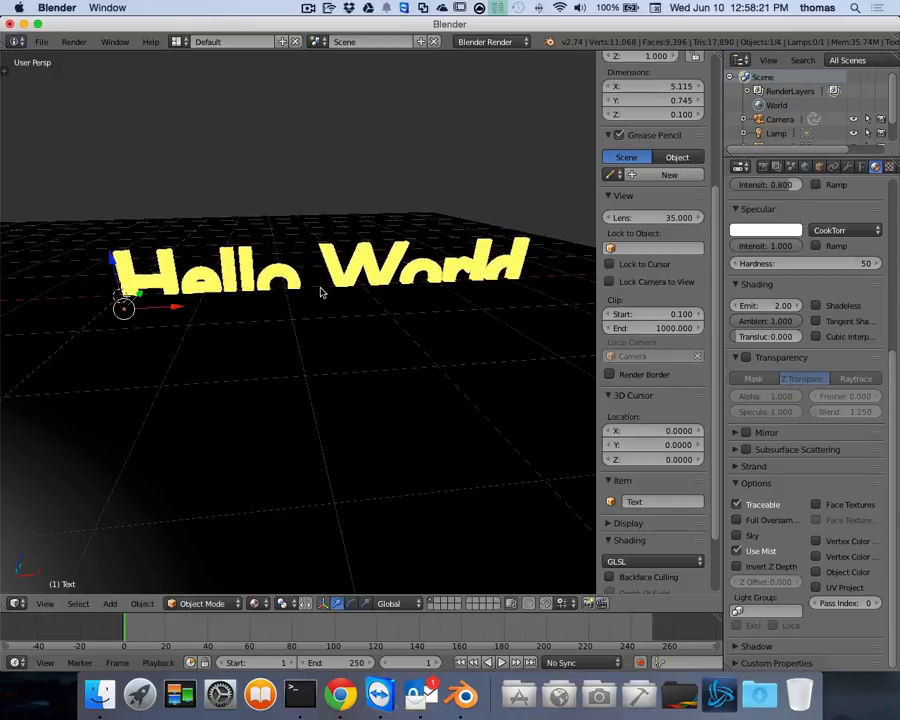
scroll(440, 289, left, 8)
scroll(275, 386, left, 1)
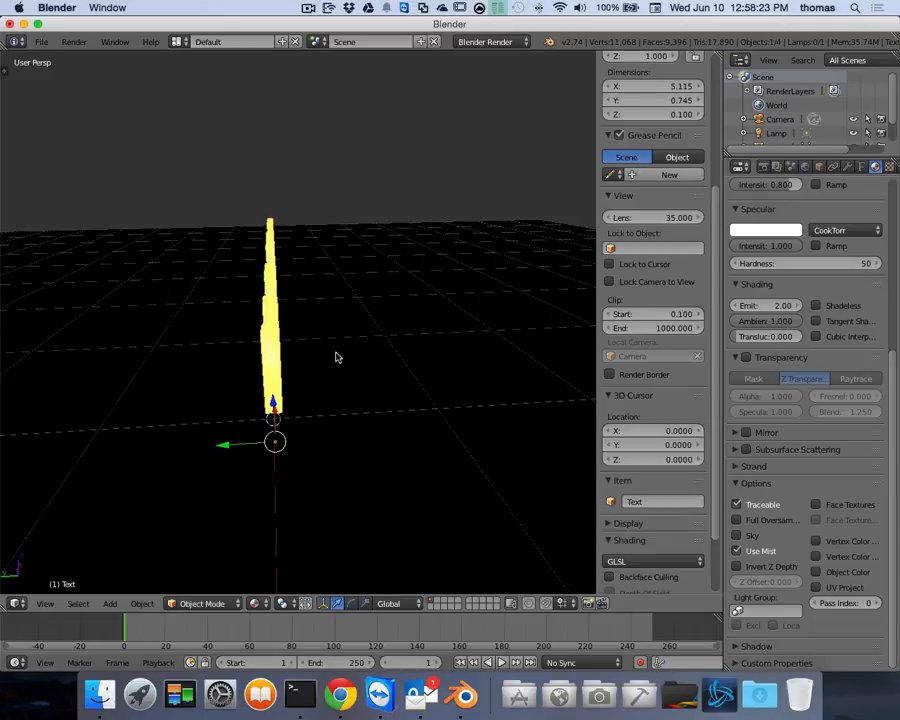
scroll(243, 383, right, 8)
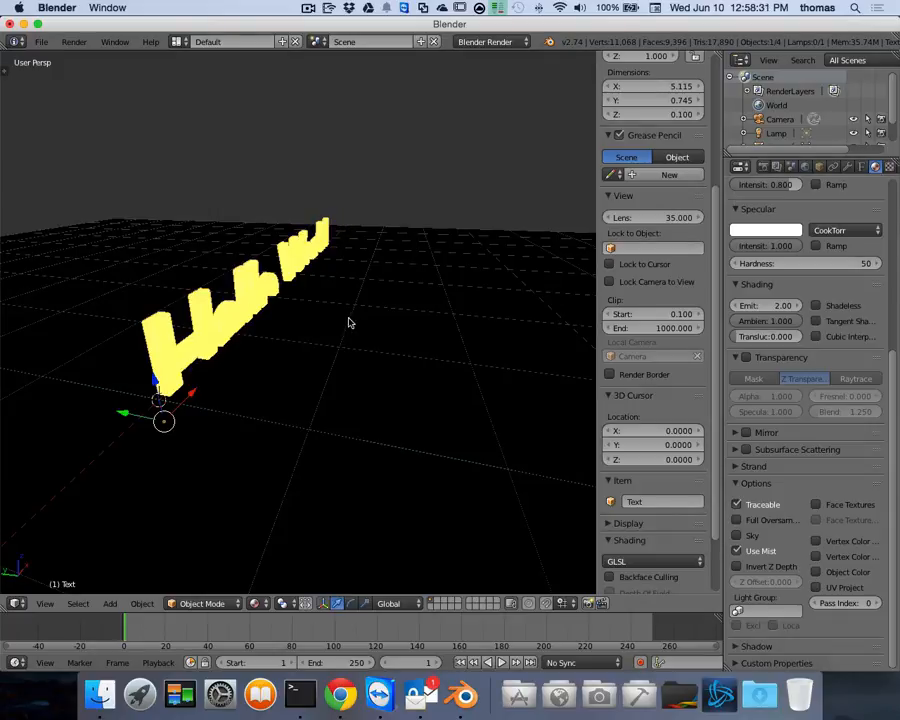
scroll(350, 322, right, 10)
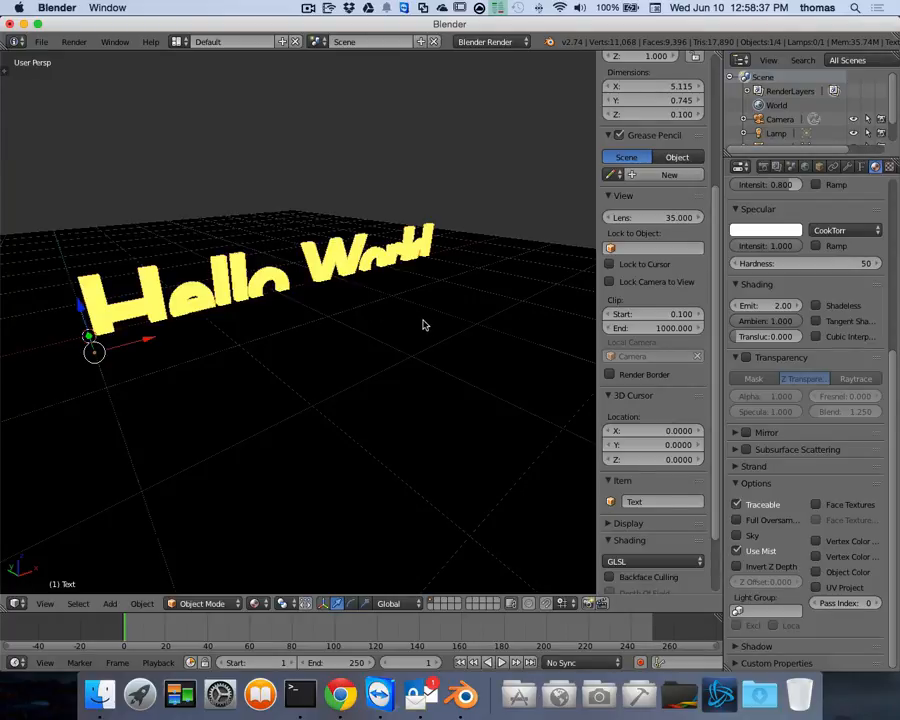
Reselect the Hello World text, review its material settings and set the emit value to 0.00
right_click(222, 287)
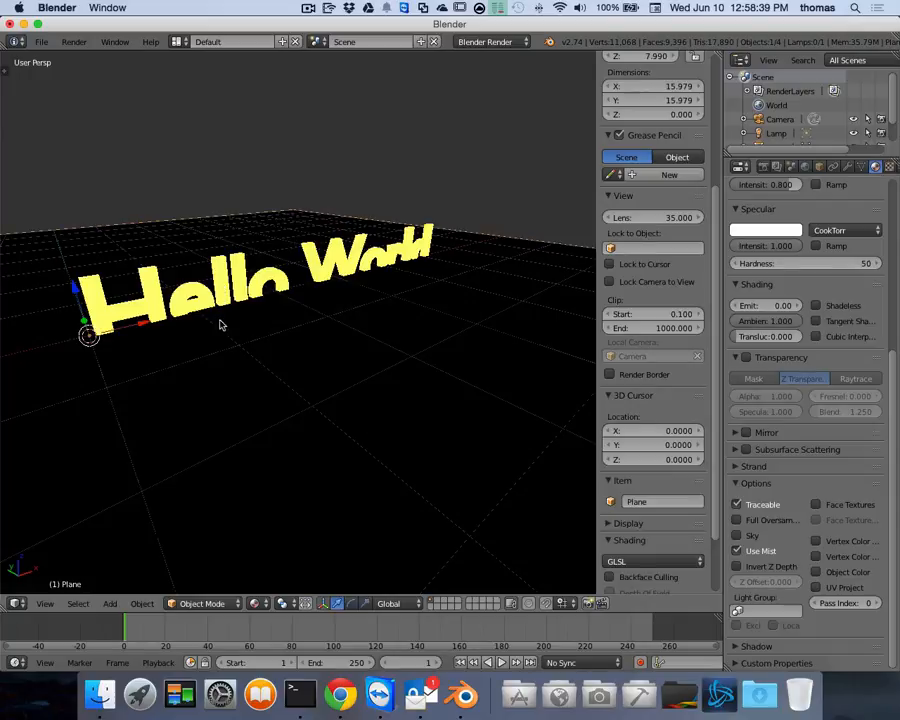
right_click(160, 300)
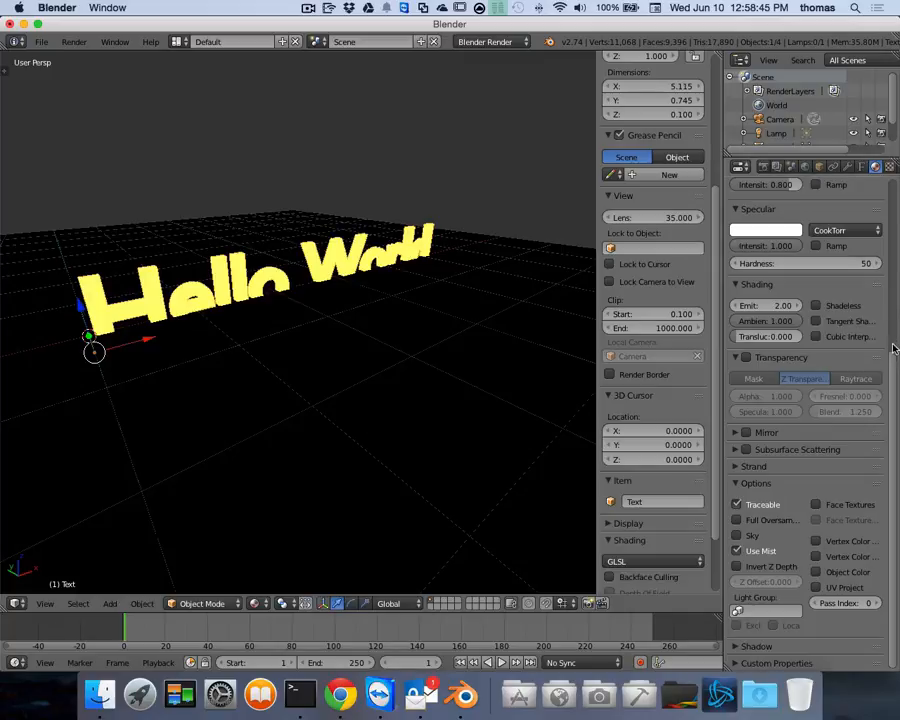
drag(887, 360, 888, 258)
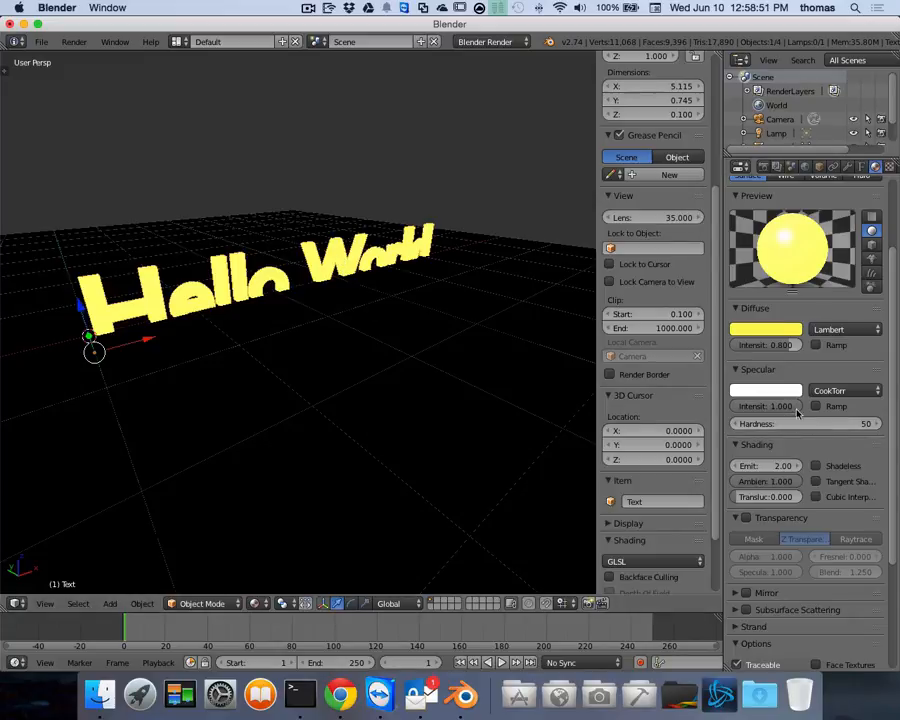
drag(891, 350, 897, 467)
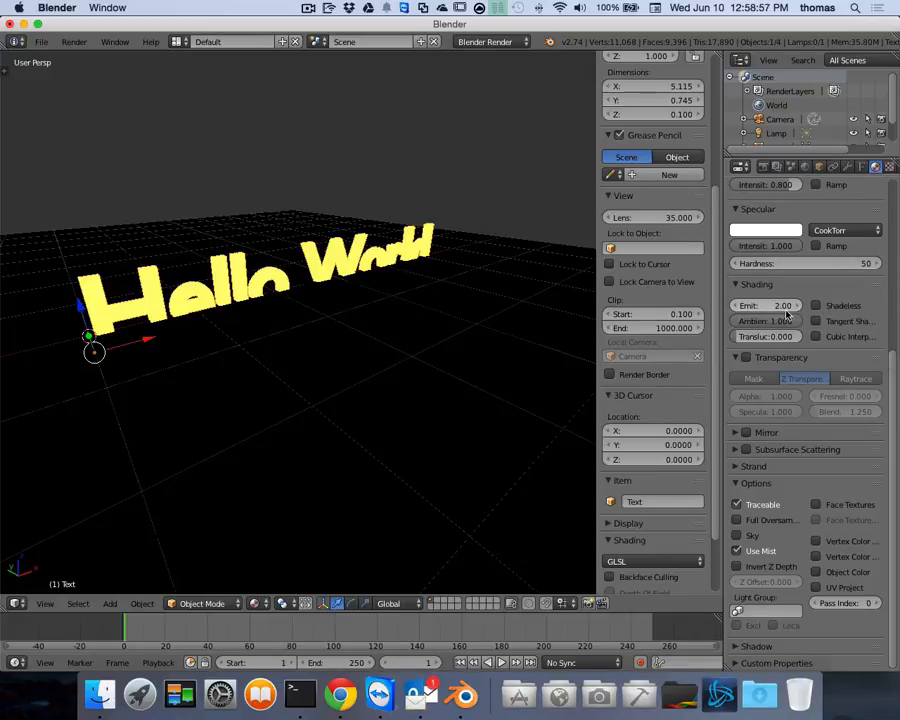
drag(787, 308, 760, 308)
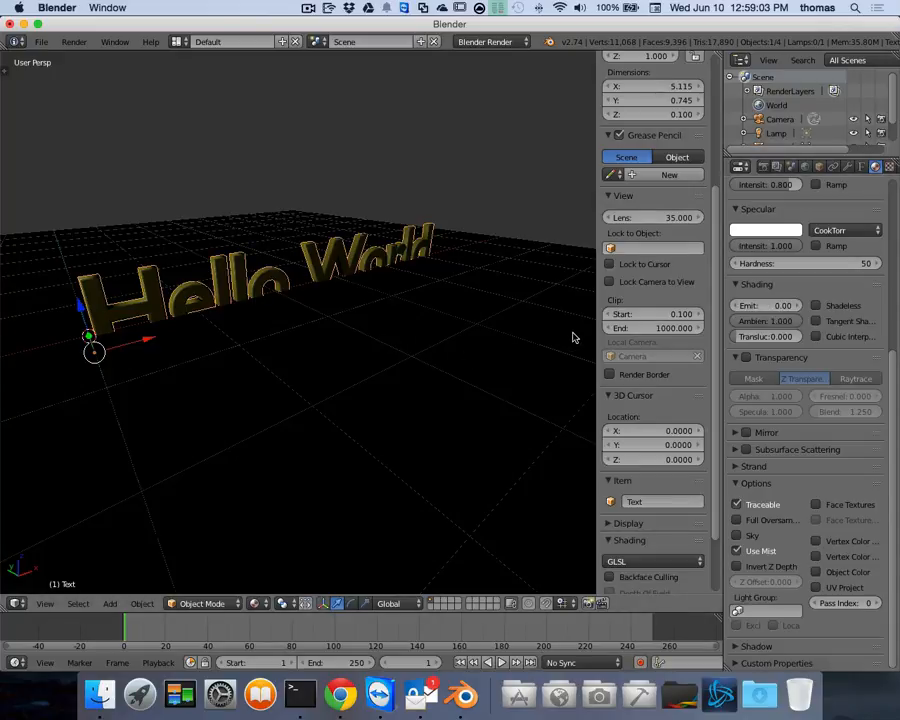
Make the text material shadeless and check the text from the front and side
click(816, 307)
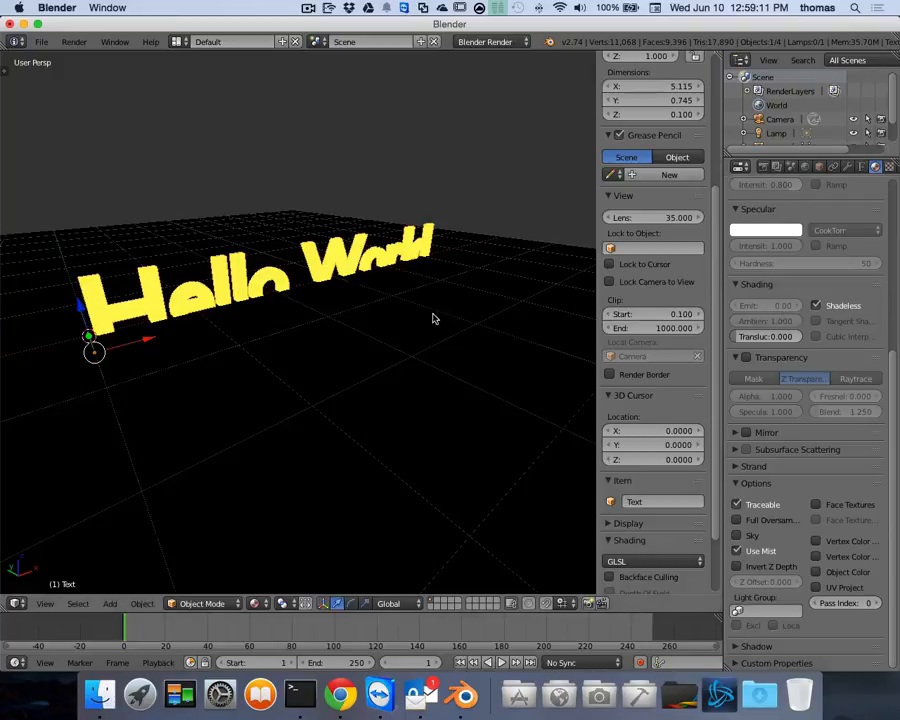
scroll(402, 312, down, 3)
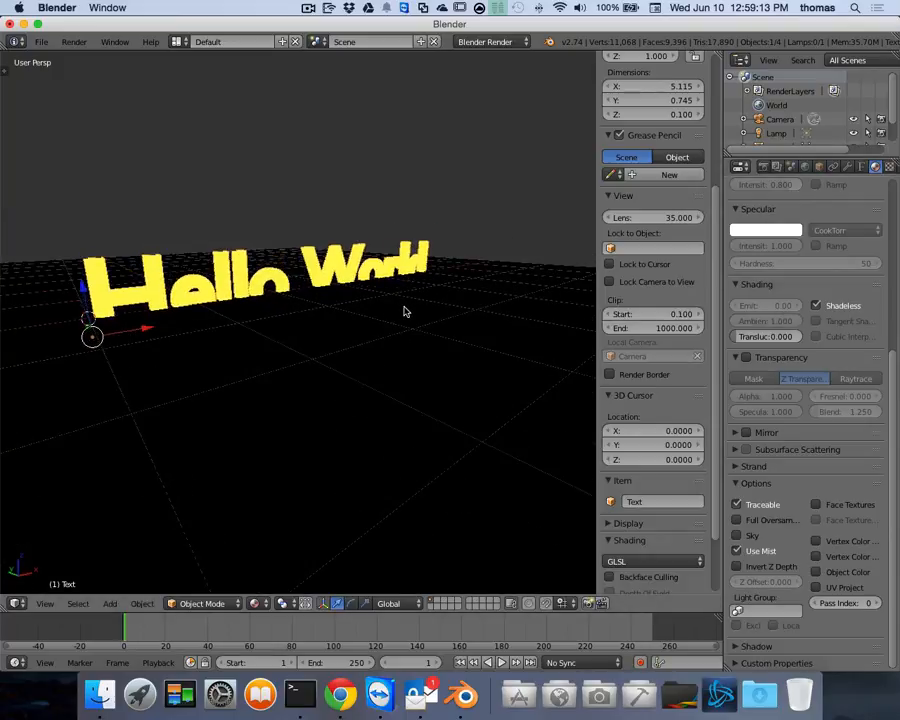
scroll(405, 312, left, 10)
scroll(405, 312, left, 15)
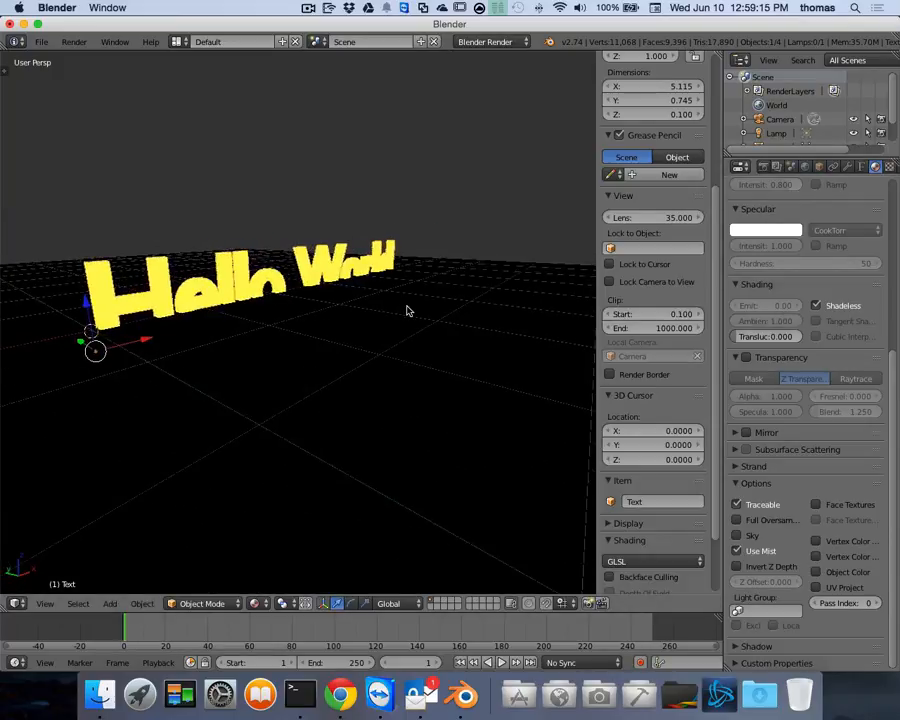
scroll(420, 315, up, 3)
scroll(420, 315, left, 10)
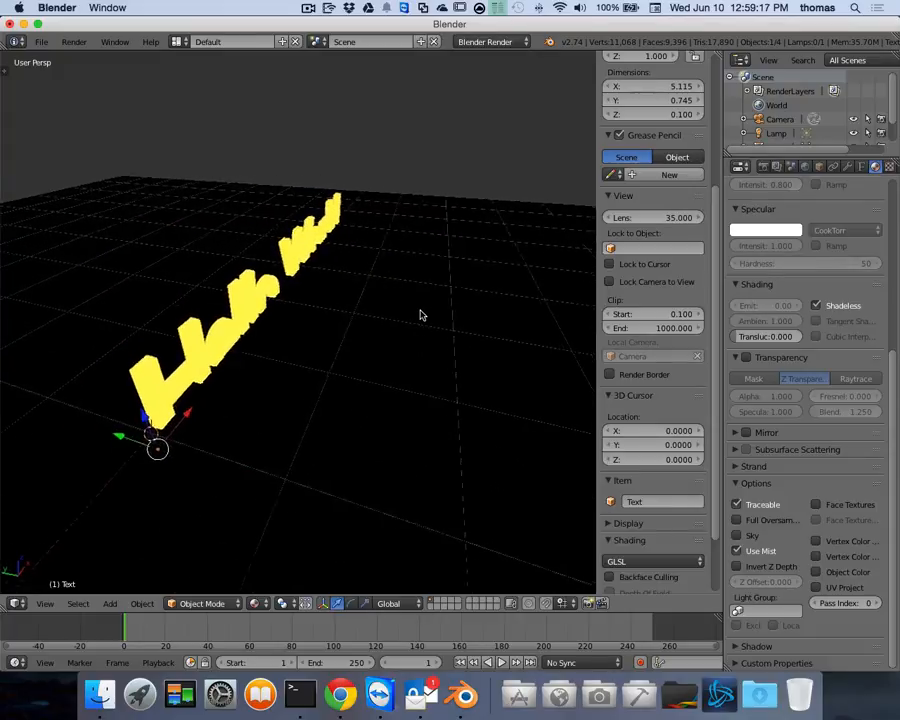
Raise the Hello World text slightly along the Z axis to sit on the floor plane and check it from several angles
scroll(426, 313, left, 10)
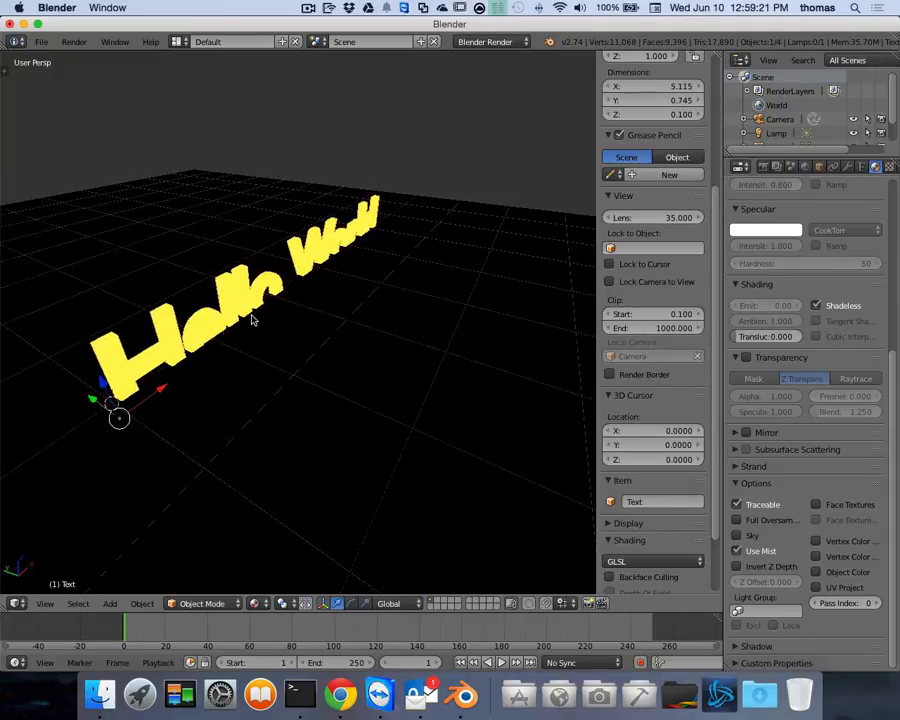
key(g)
key(z)
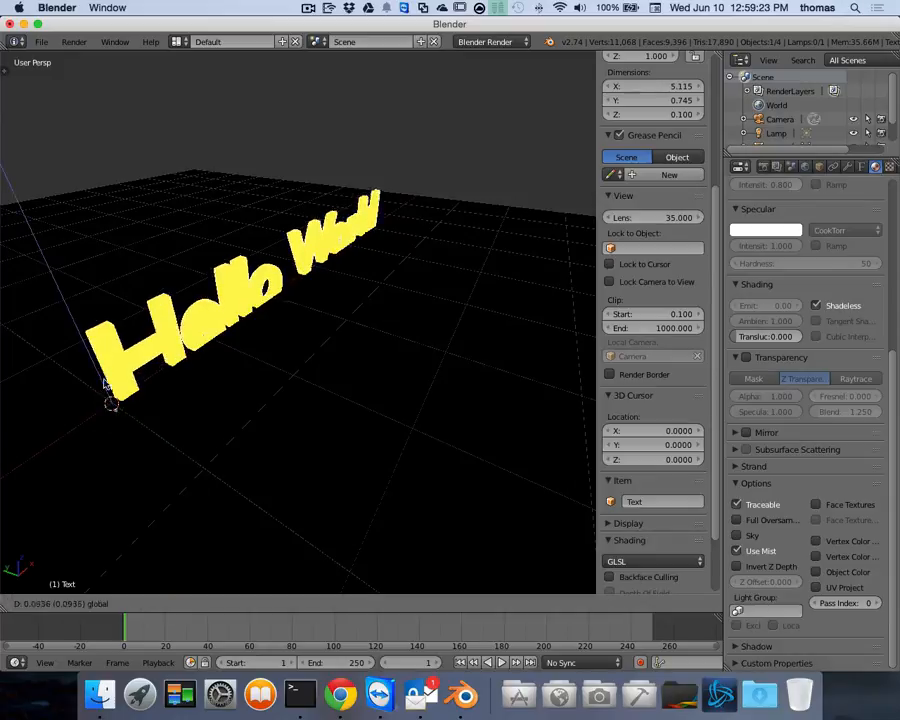
drag(105, 384, 104, 369)
scroll(303, 359, left, 10)
scroll(305, 359, right, 10)
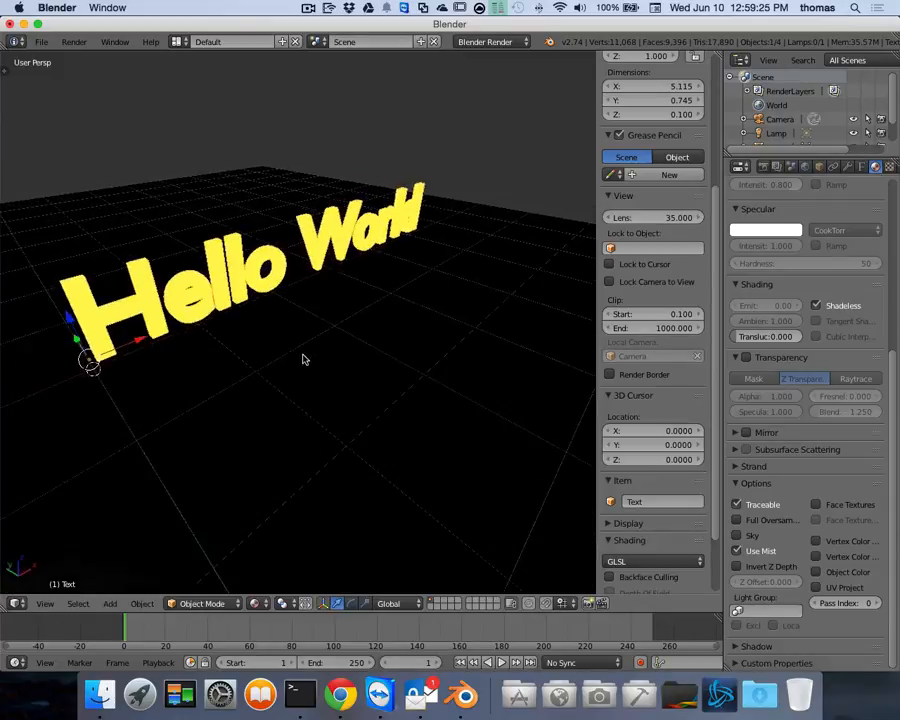
scroll(305, 359, left, 10)
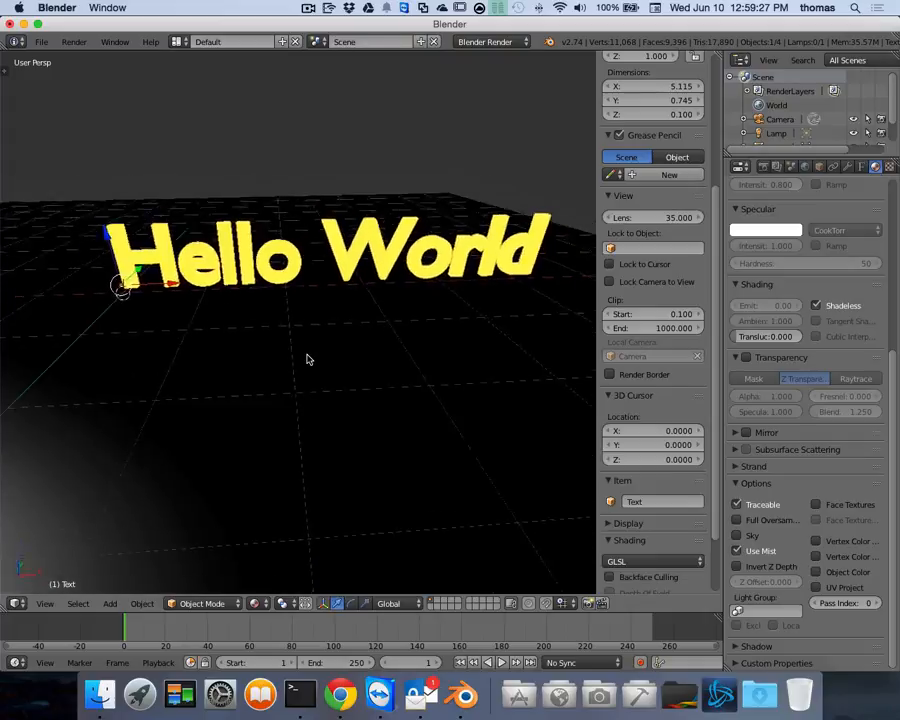
scroll(309, 359, down, 5)
scroll(309, 359, up, 5)
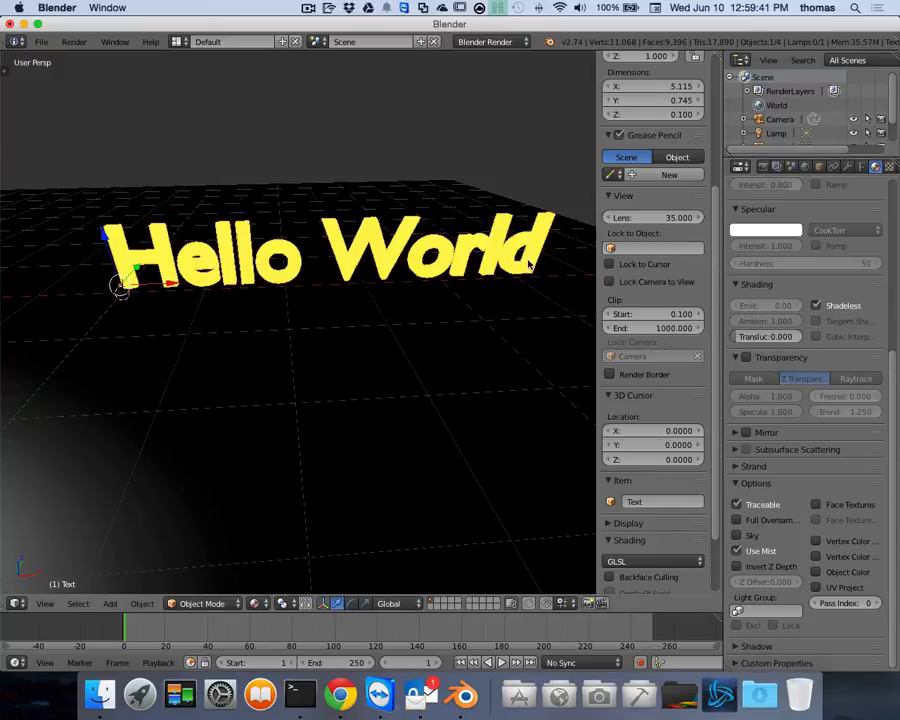
Darken the text material's diffuse colour slightly, to R 0.814, G 0.771, B 0.071, and check the result
scroll(770, 207, up, 2)
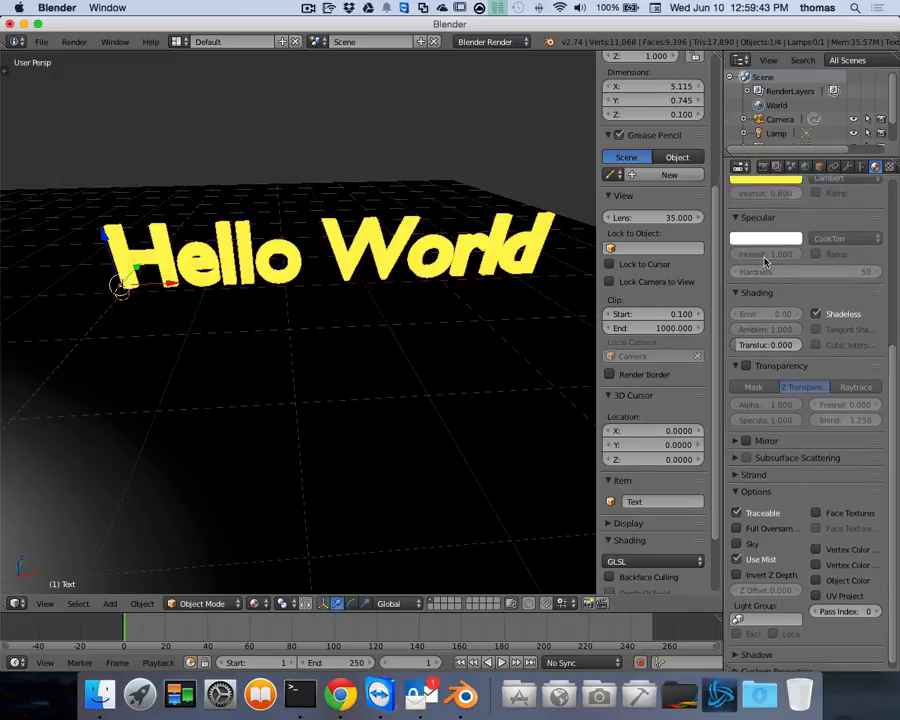
click(765, 211)
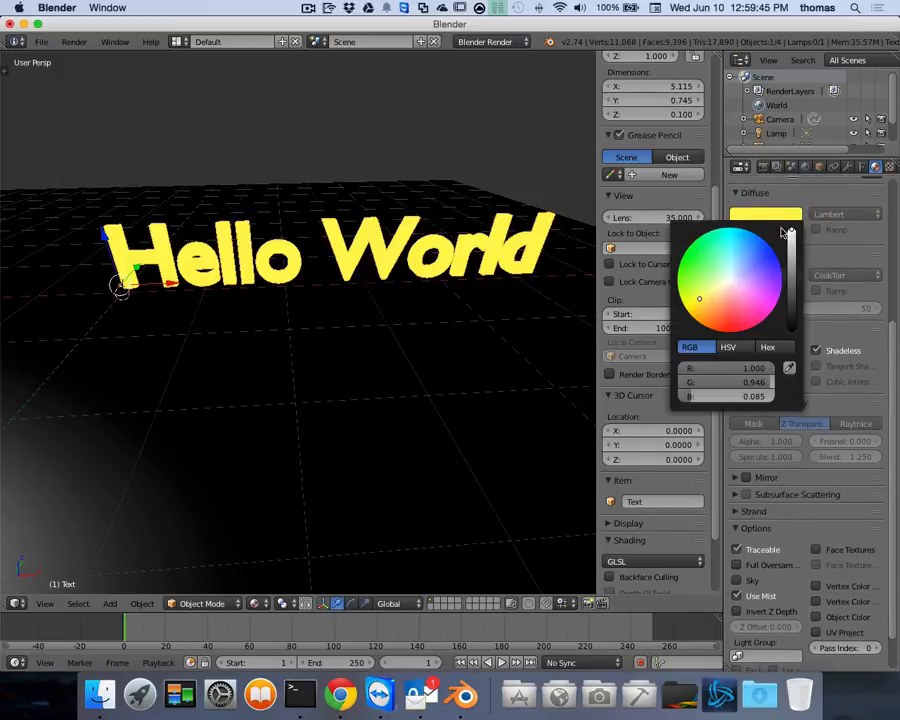
mouse_move(791, 232)
mouse_down()
mouse_move(791, 247)
mouse_move(791, 236)
mouse_up()
scroll(549, 235, left, 10)
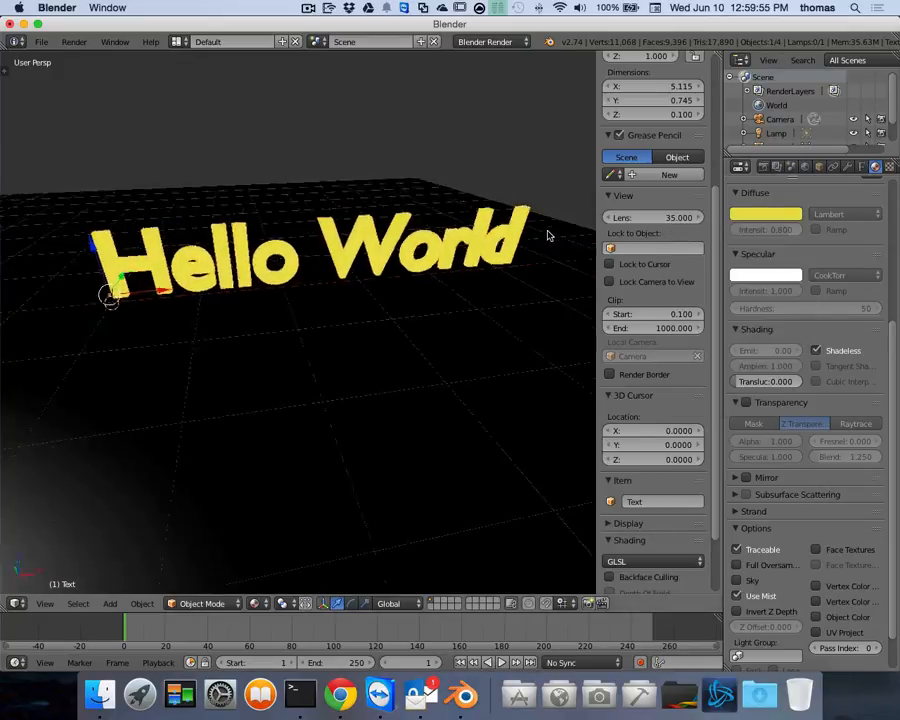
scroll(549, 235, right, 5)
scroll(552, 235, right, 10)
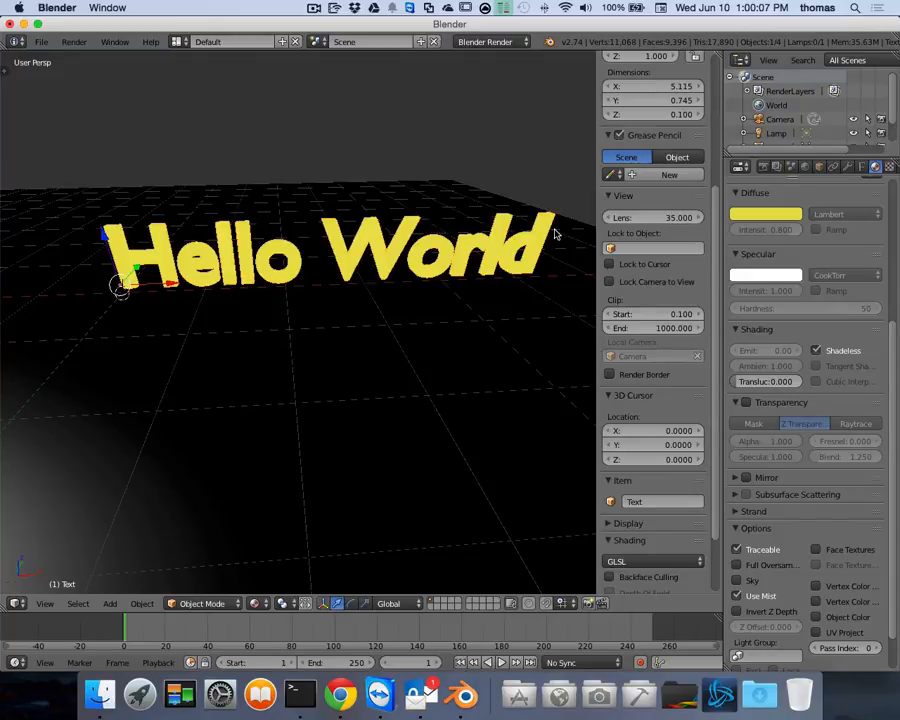
Darken the text's diffuse colour strongly to a dull olive of R 0.190, G 0.181, B 0.020 and inspect it from the side
click(768, 215)
click(771, 220)
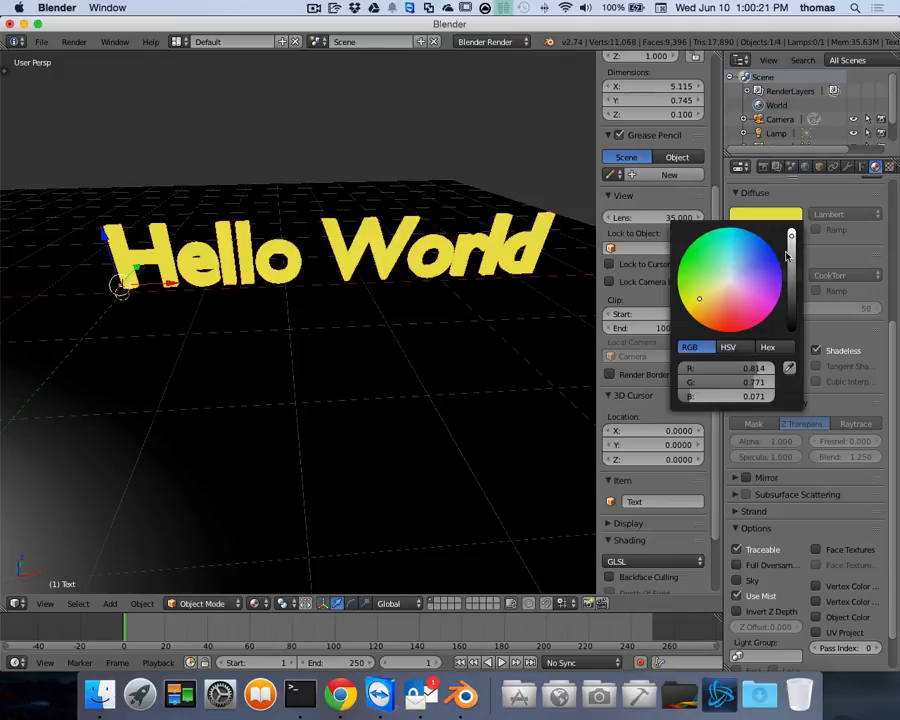
drag(791, 237, 791, 282)
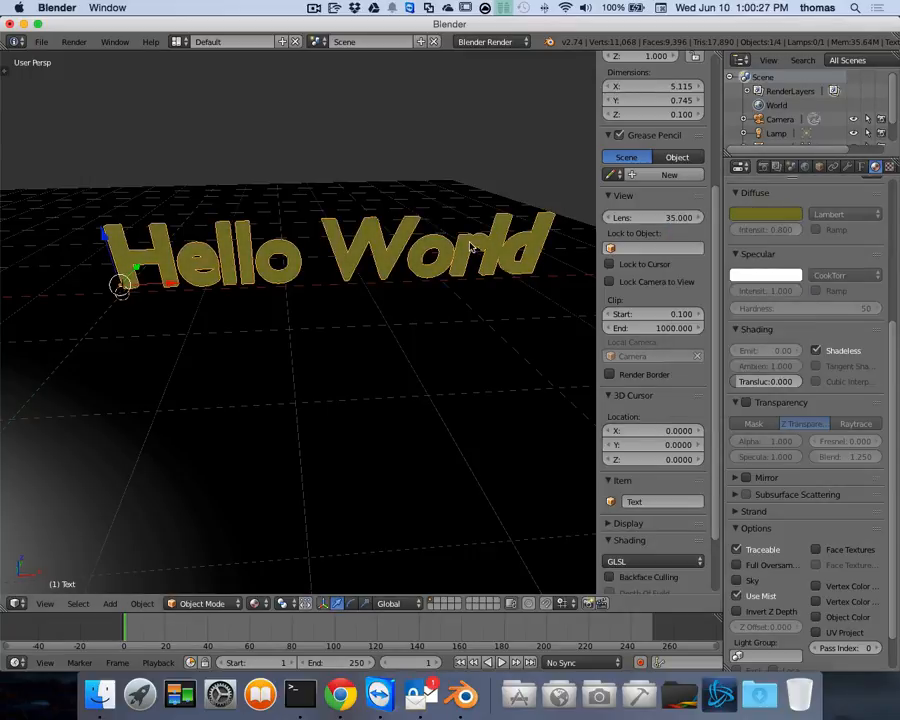
scroll(464, 246, left, 10)
scroll(464, 246, right, 8)
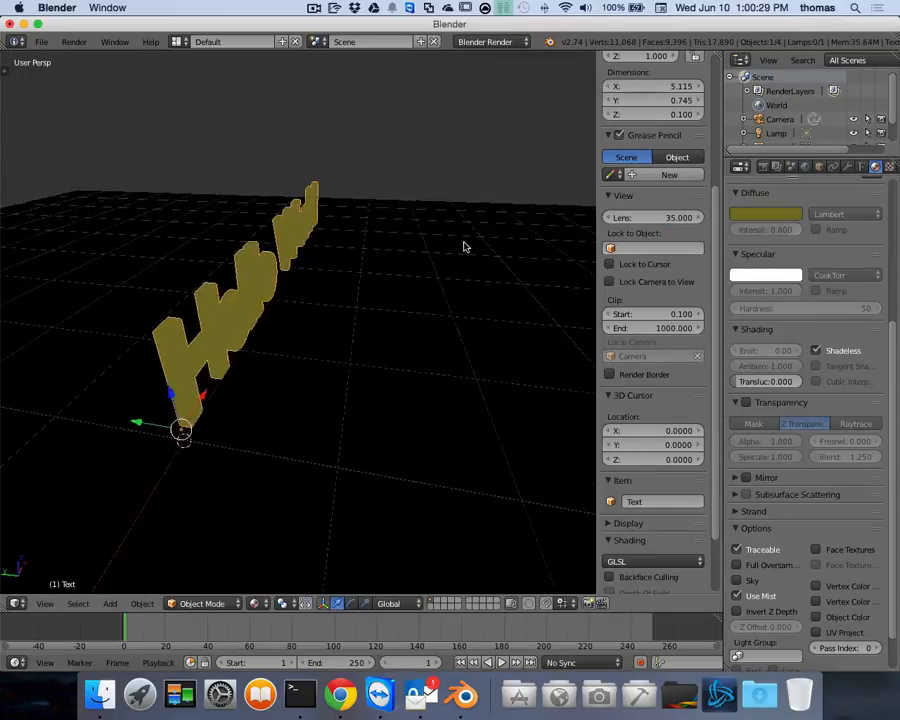
scroll(464, 246, right, 4)
Brighten the text's diffuse colour to a medium yellow and view the text from the front
click(764, 215)
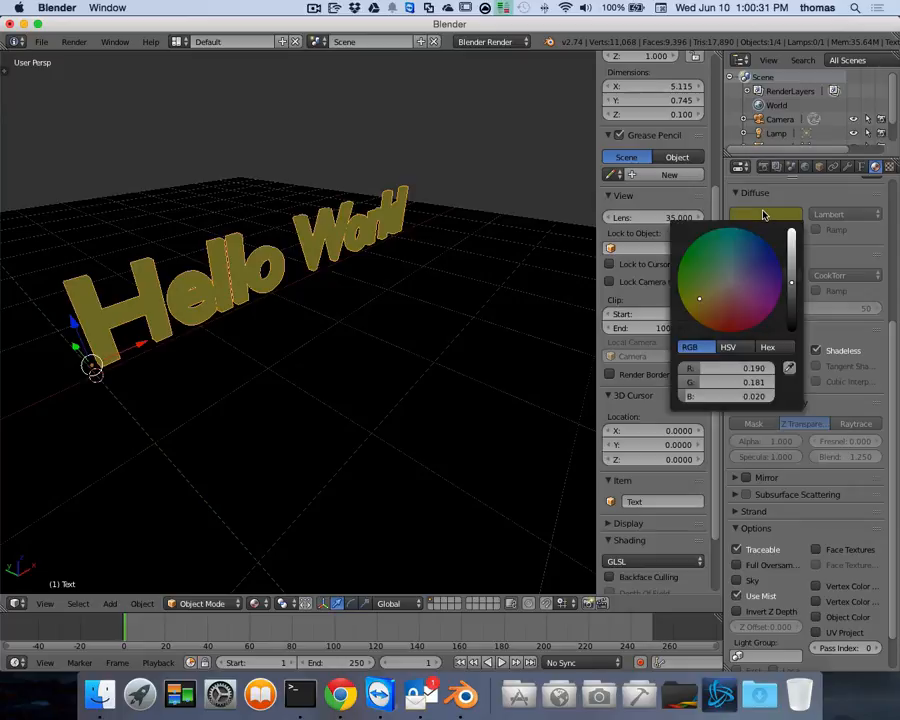
drag(789, 286, 790, 246)
scroll(496, 310, right, 8)
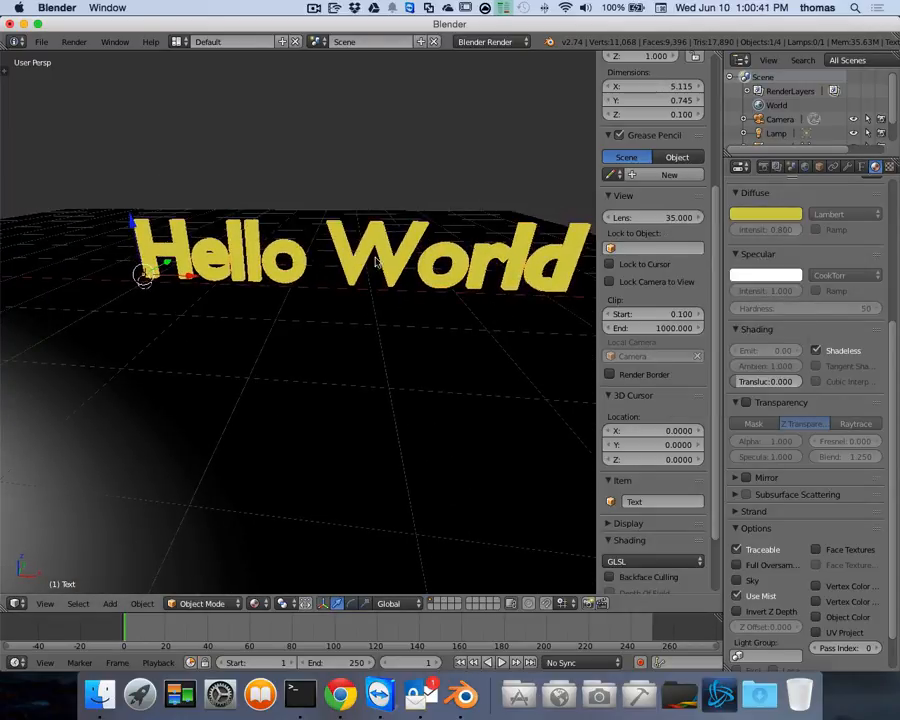
Turn off shadeless for the text material, inspect the text from all sides and enable tangent shading
click(815, 351)
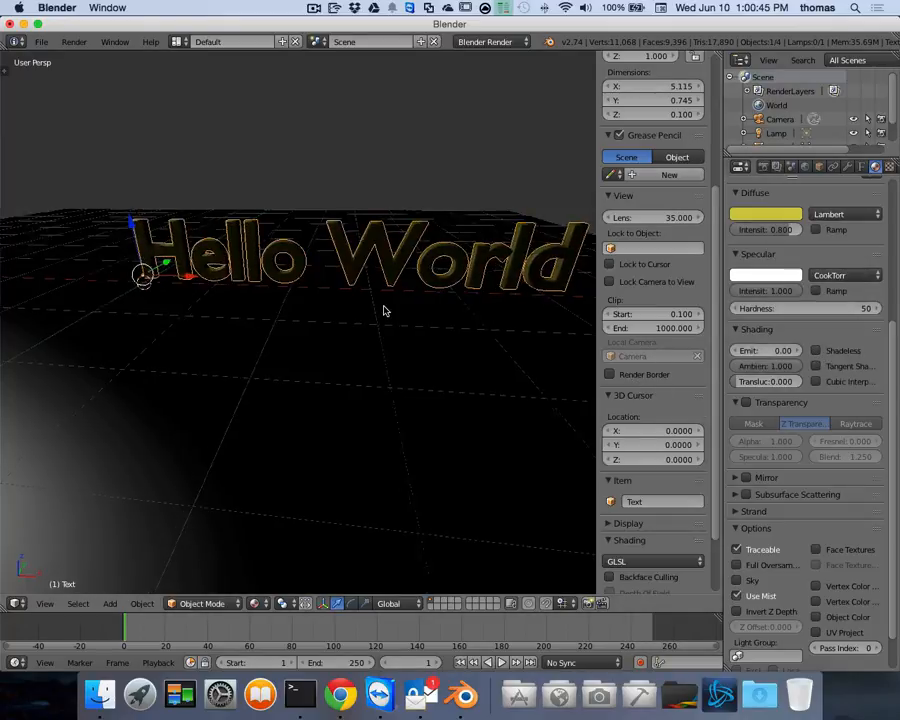
scroll(385, 311, left, 8)
scroll(385, 311, left, 2)
scroll(190, 393, left, 6)
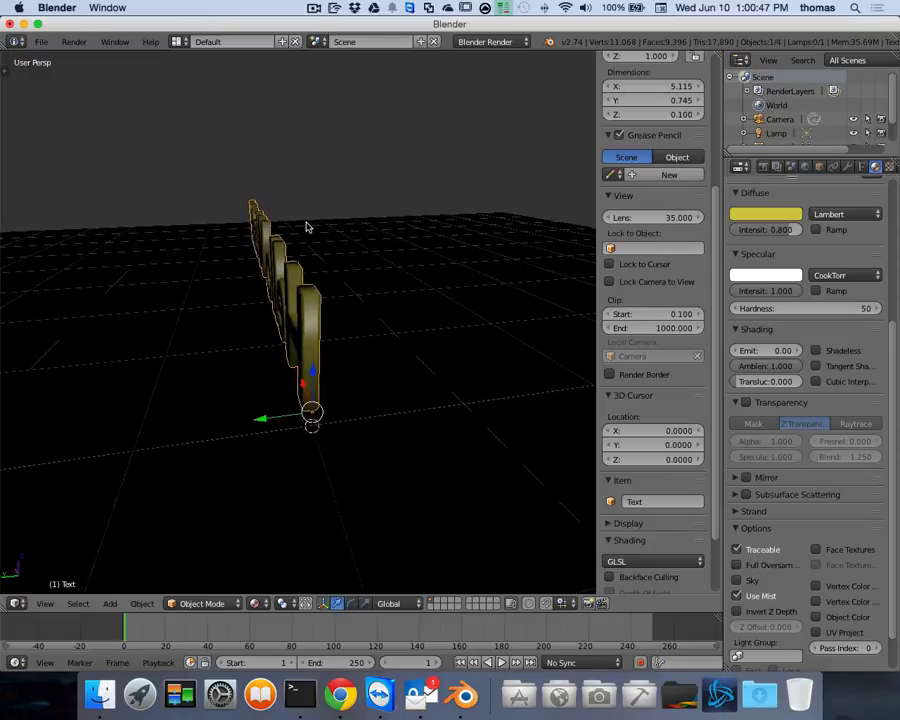
scroll(310, 258, left, 10)
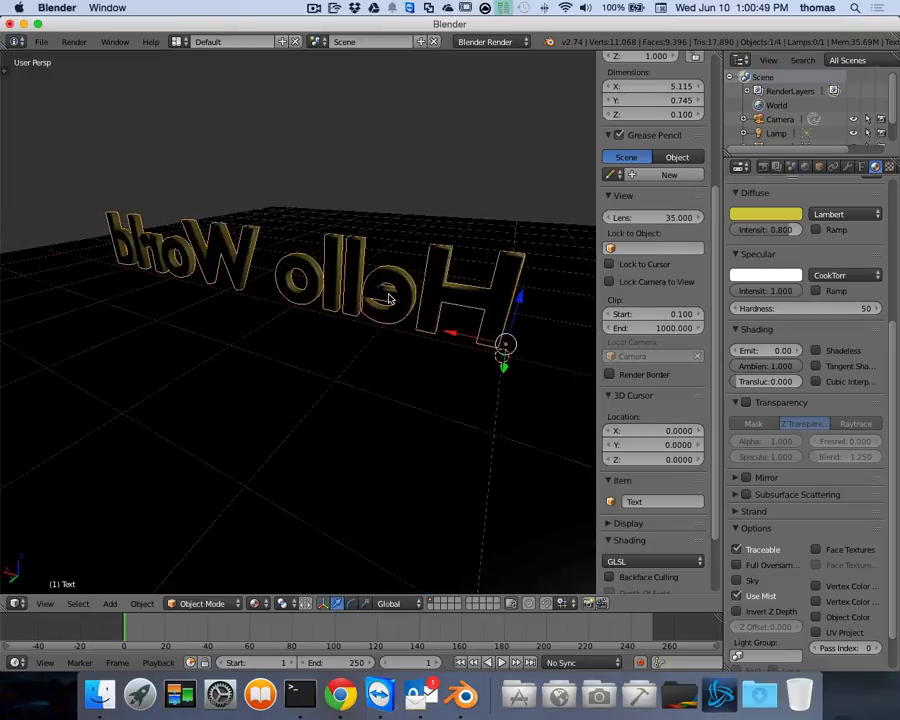
scroll(390, 298, left, 10)
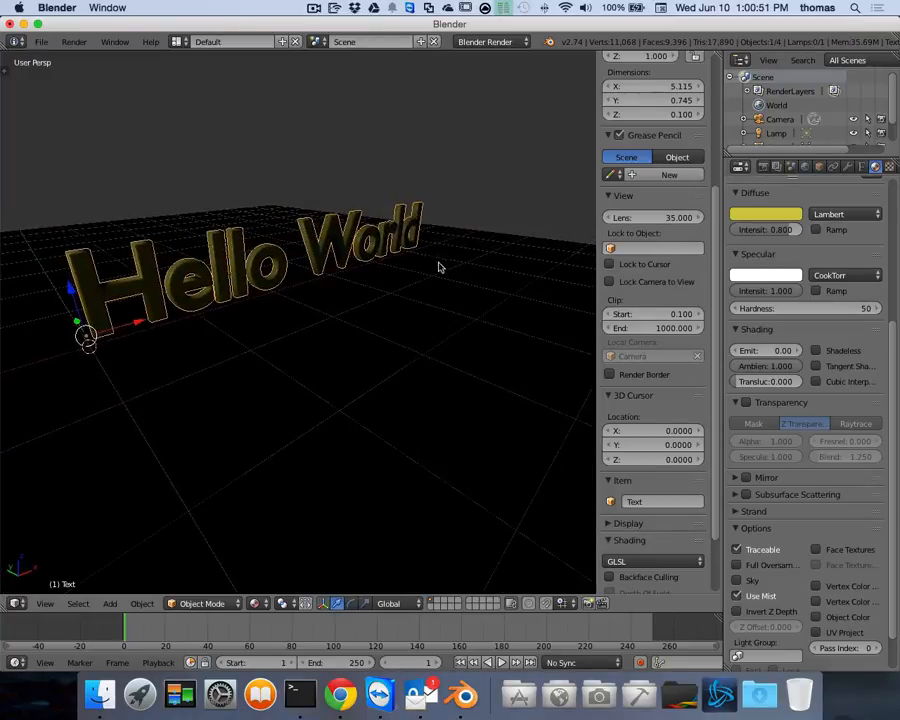
click(816, 367)
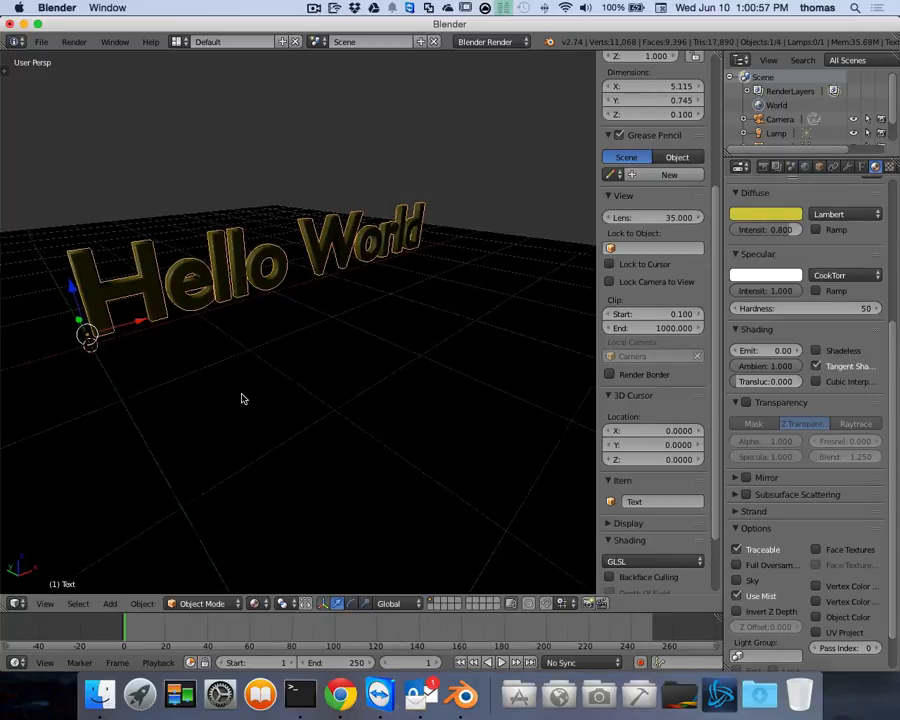
Select the lamp and move it along the X axis to the World end of the text
scroll(241, 399, down, 4)
scroll(242, 397, down, 3)
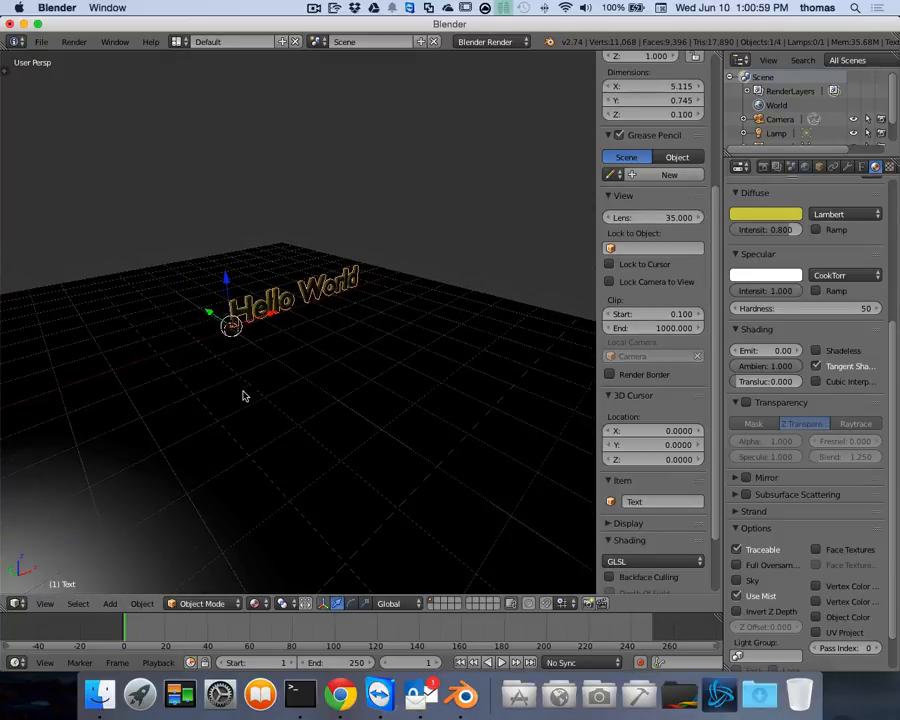
scroll(242, 396, down, 3)
middle_drag(243, 394, 34, 237)
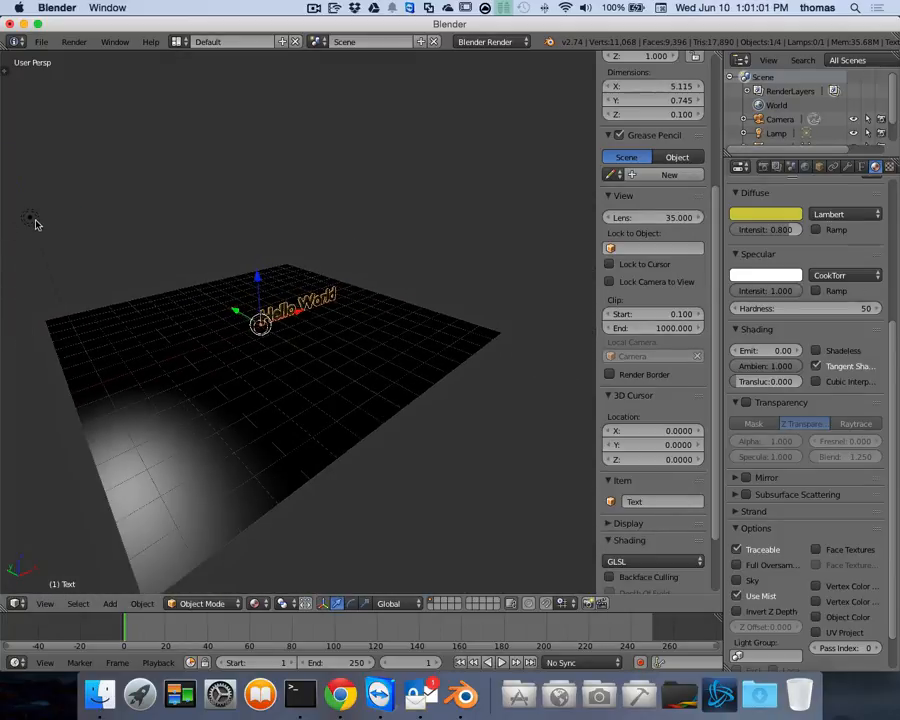
right_click(35, 224)
key(g)
key(x)
click(419, 193)
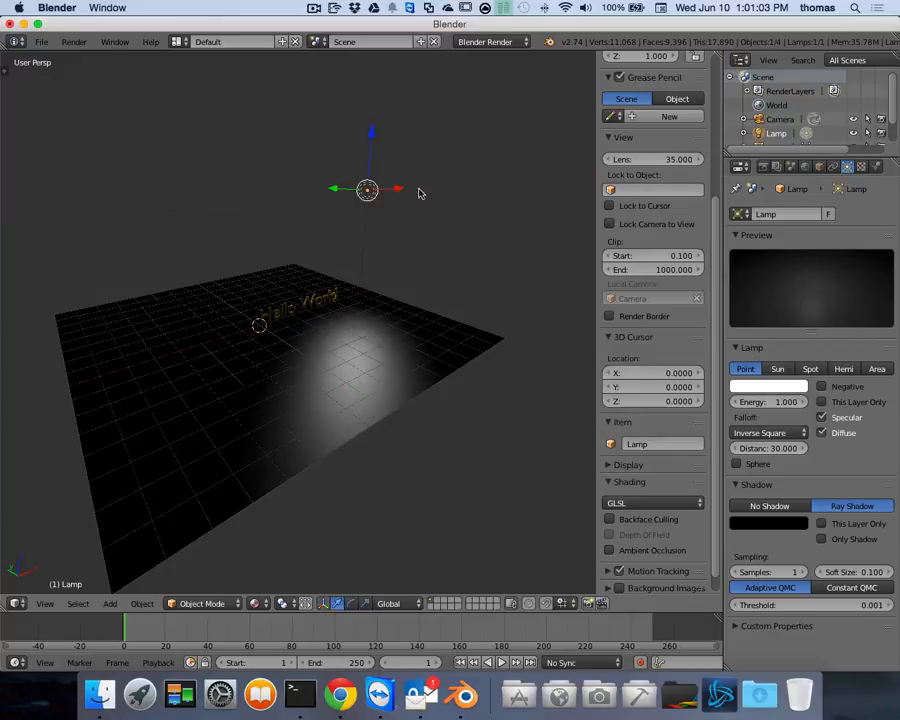
Move the lamp along the Y axis closer to the text and check the lighting on the letters and floor
middle_drag(377, 203, 298, 192)
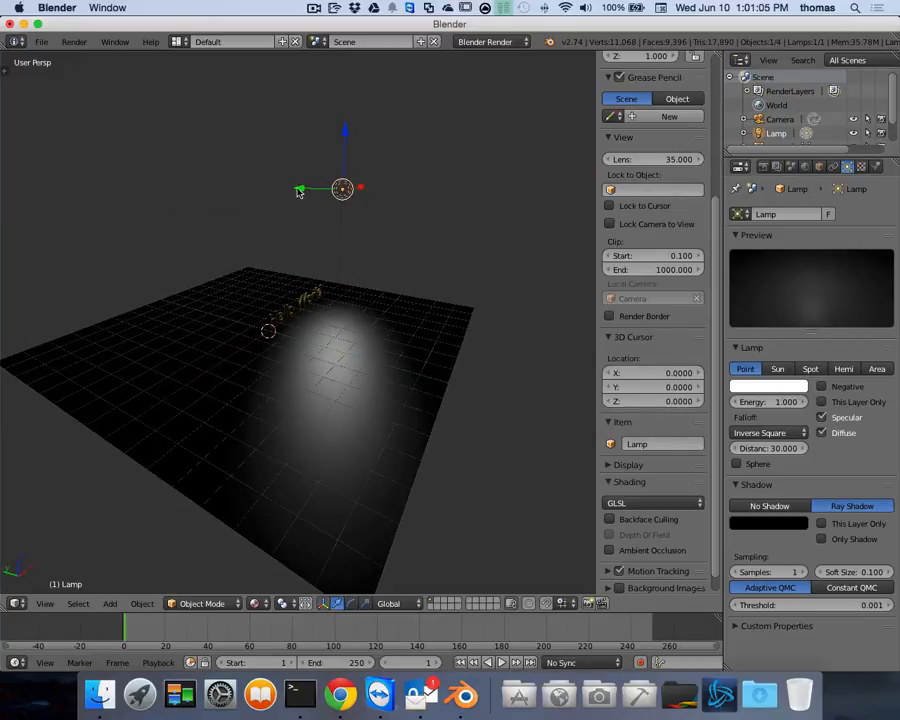
key(g)
key(y)
click(249, 185)
middle_drag(366, 311, 307, 315)
scroll(307, 317, up, 4)
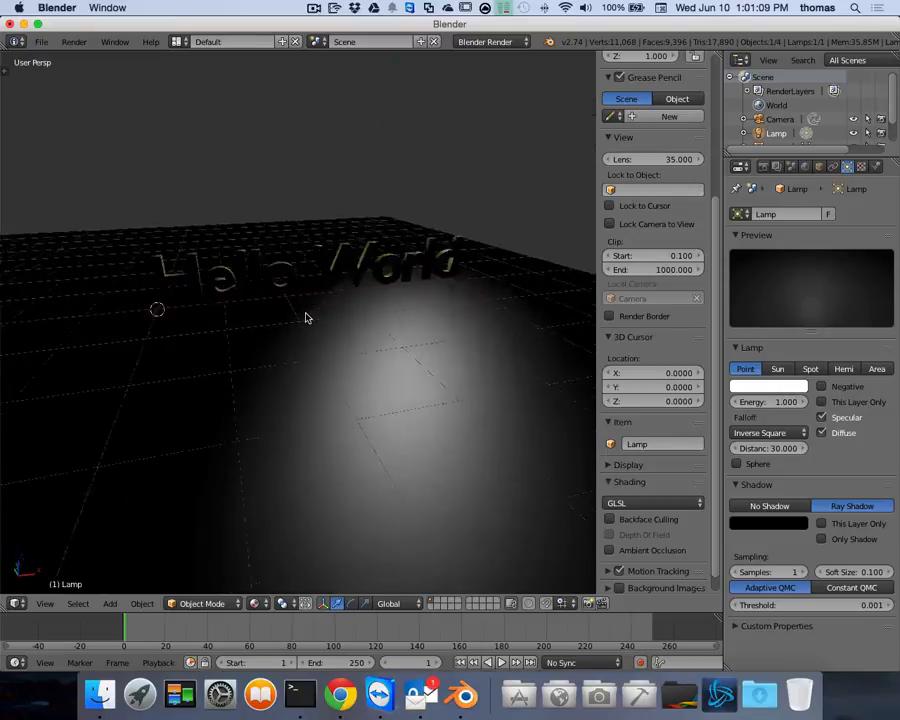
scroll(307, 317, up, 1)
middle_drag(411, 281, 366, 311)
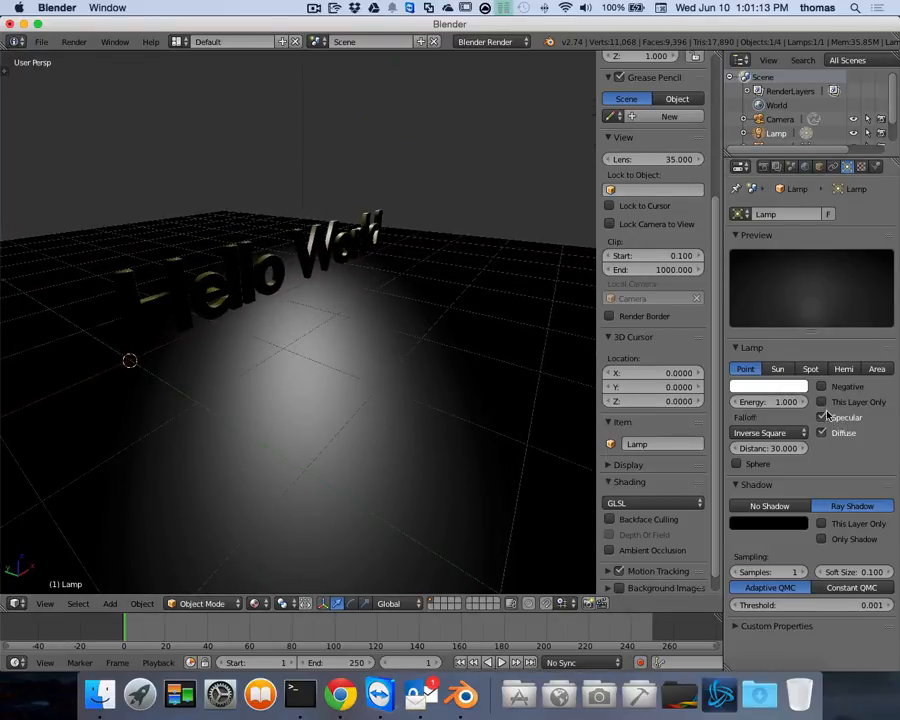
Reselect the Hello World text and compare its material with shadeless on and off
right_click(185, 300)
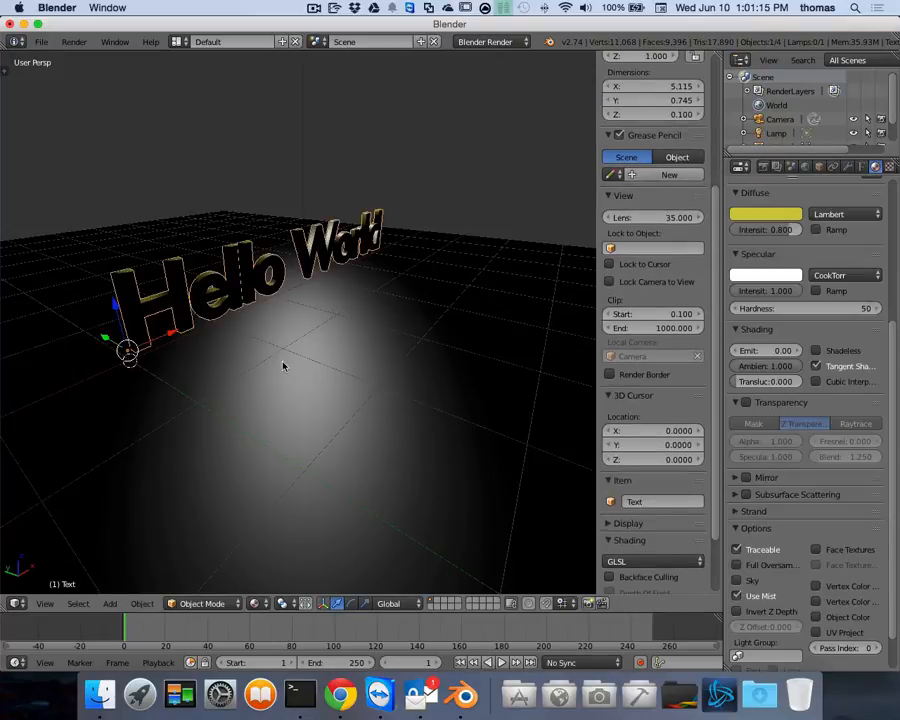
click(817, 368)
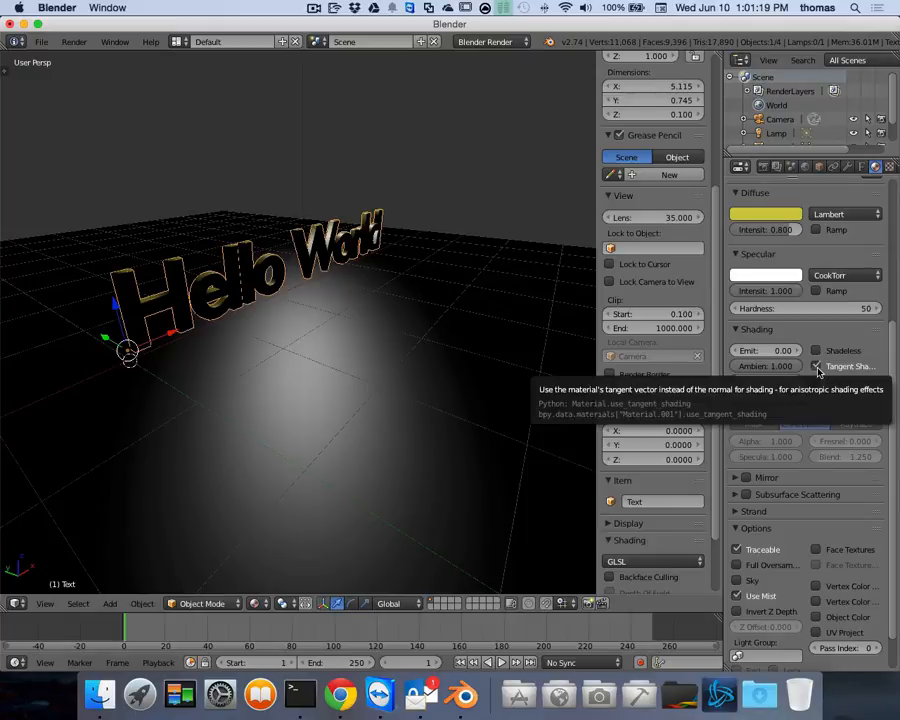
click(816, 351)
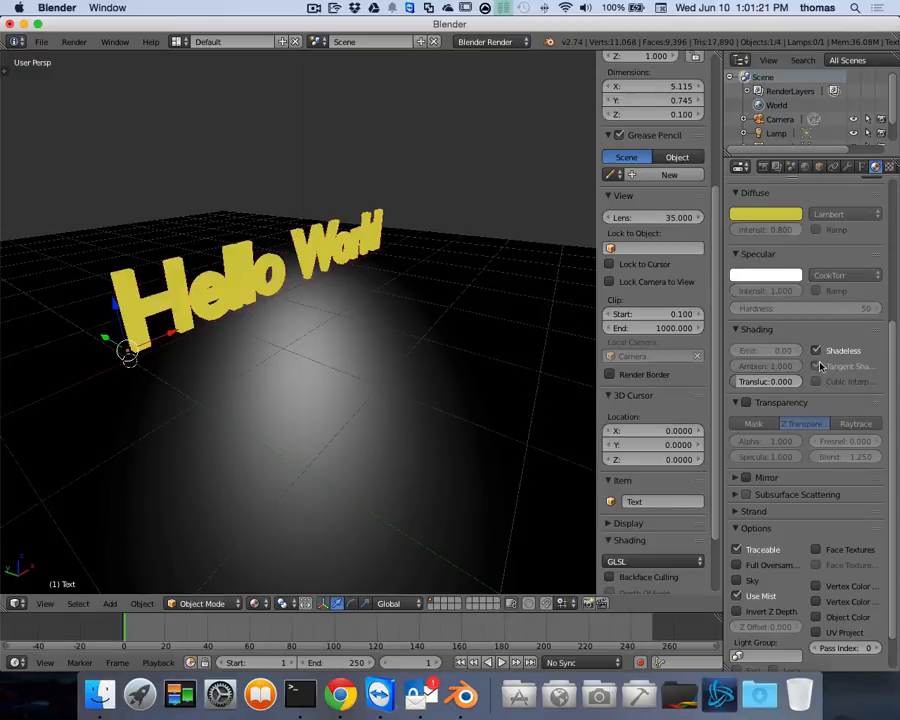
click(816, 351)
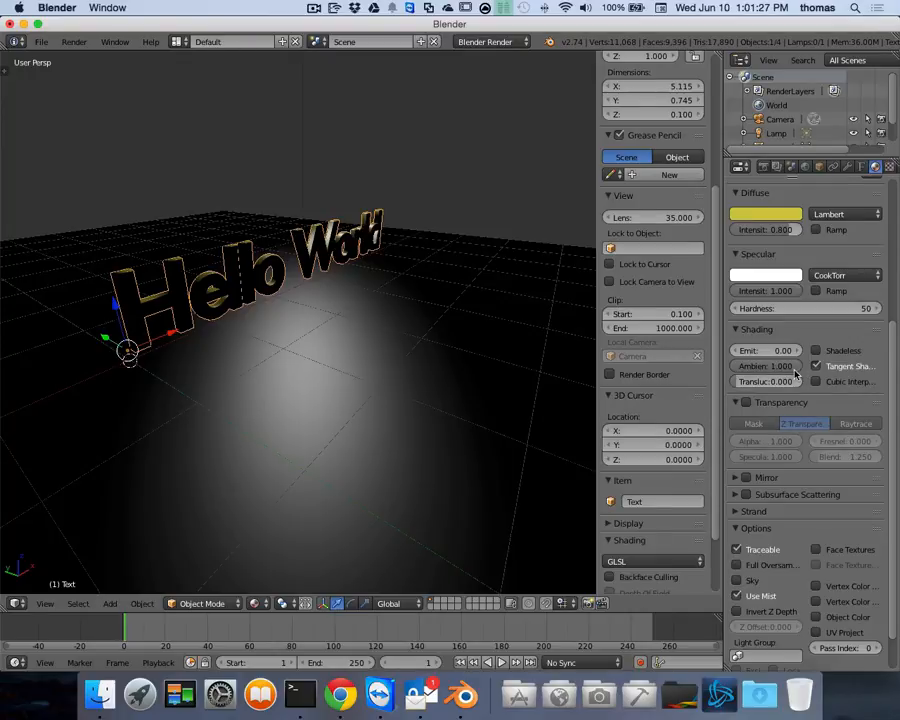
drag(798, 370, 760, 370)
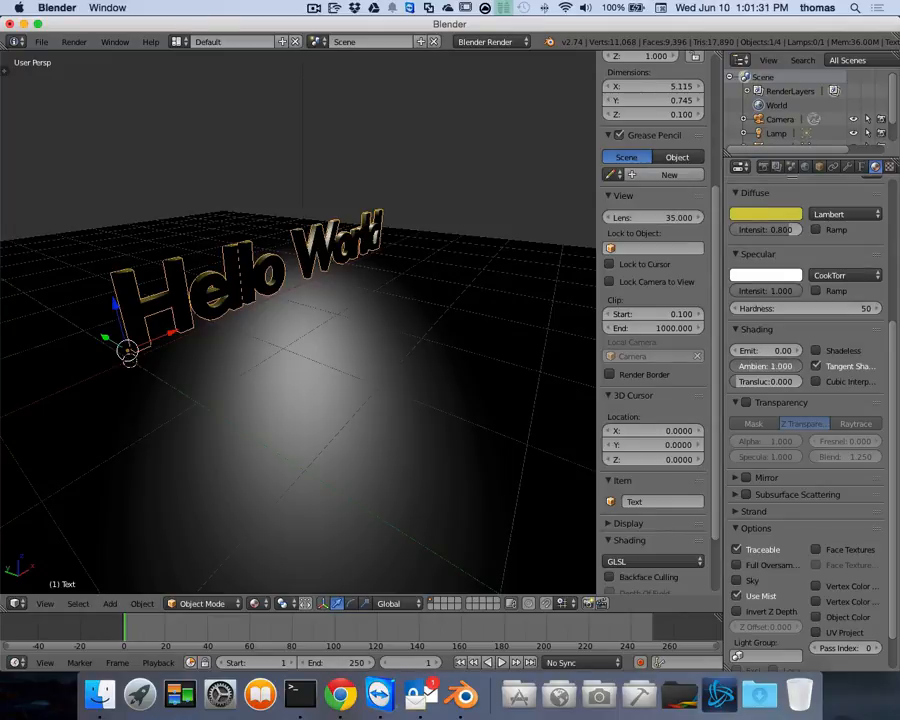
click(816, 350)
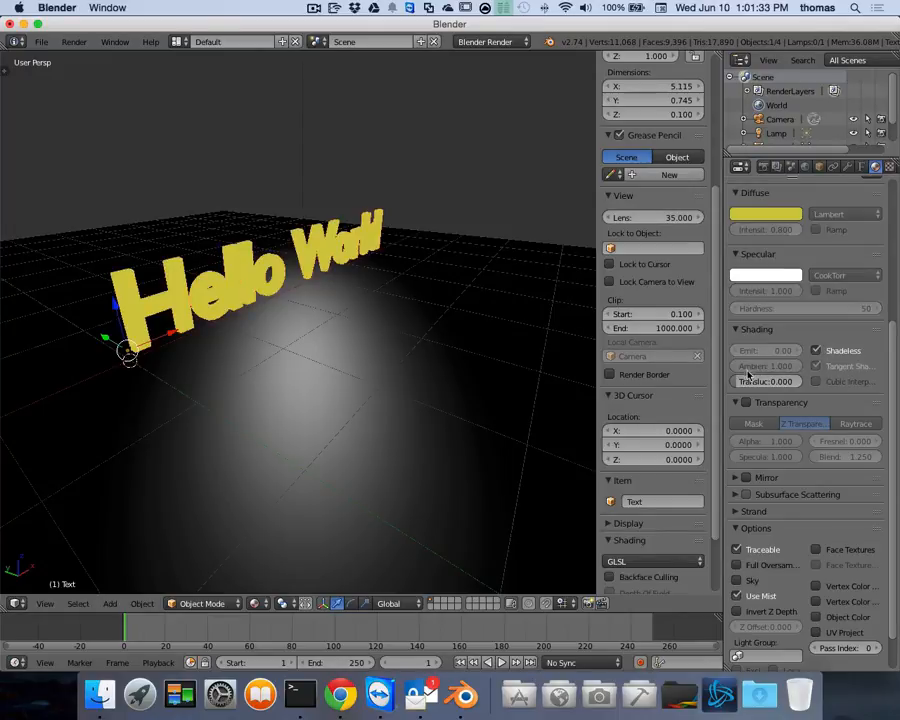
Turn off shadeless for the text material, set its emit value to 0.33 and disable tangent shading
click(816, 350)
mouse_move(765, 350)
mouse_down()
mouse_move(792, 367)
mouse_move(770, 367)
mouse_move(792, 367)
mouse_up()
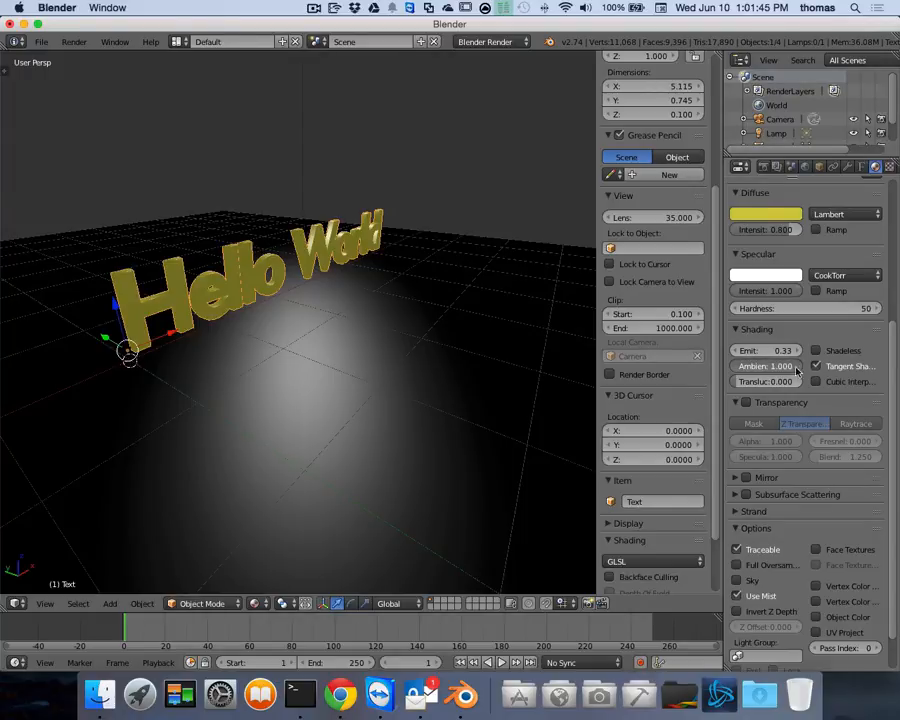
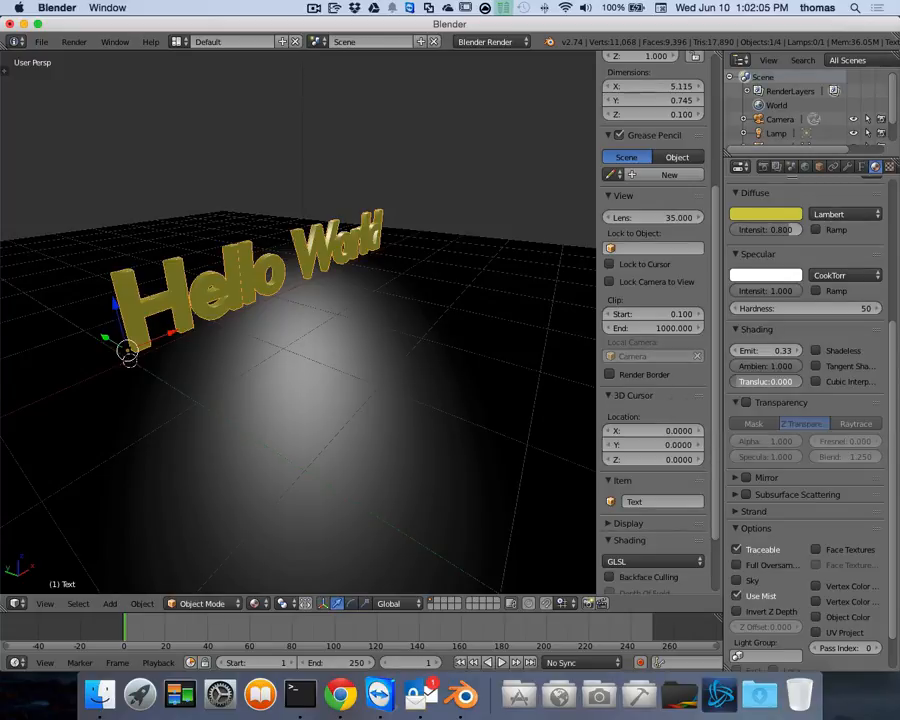
Set the text material's translucency to 0.684 and compare cubic interpolation on and off, leaving it off
drag(745, 381, 769, 381)
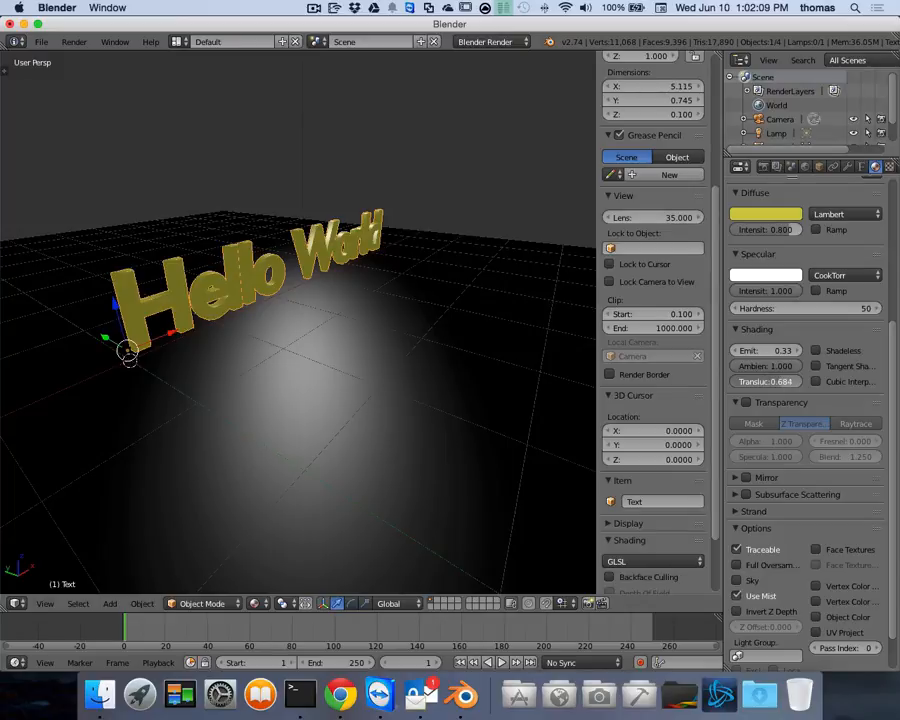
click(816, 382)
click(816, 382)
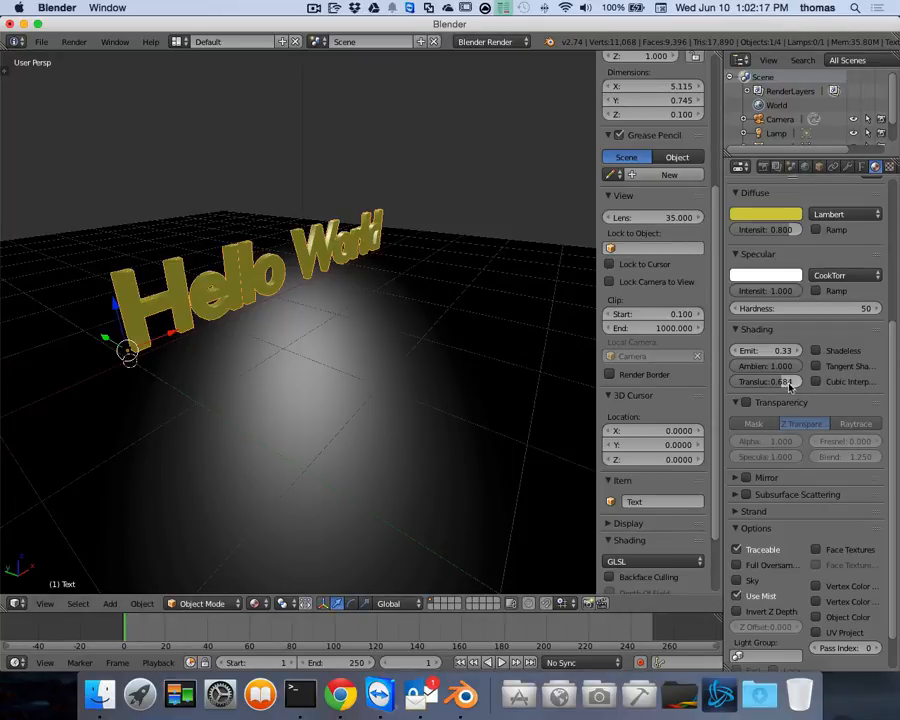
Reset the text material's translucency to 0, enable Z Transparency and lower its alpha to 0.432
drag(787, 382, 735, 382)
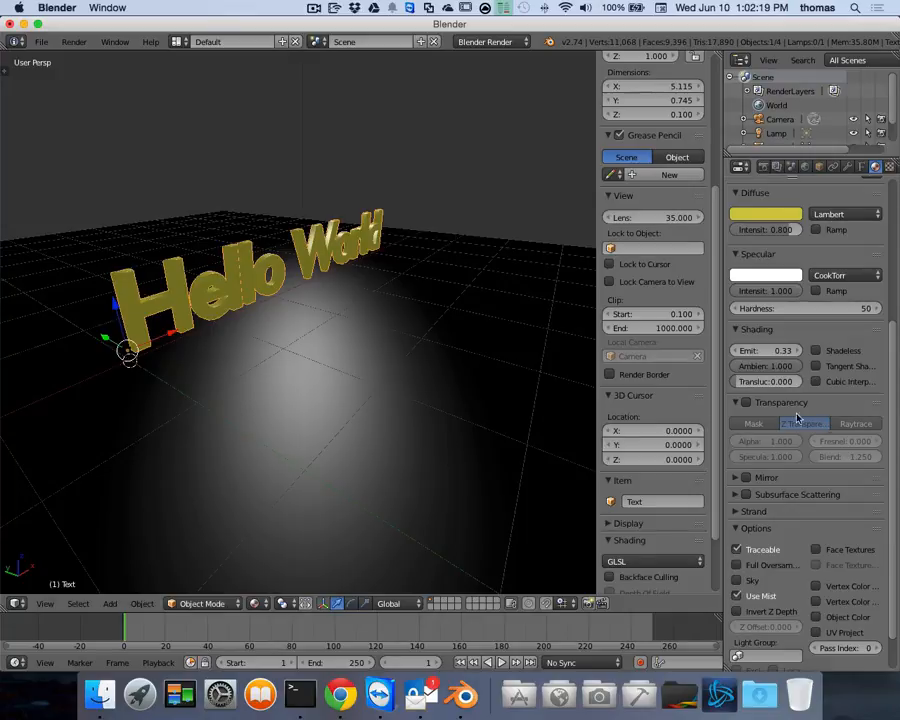
click(745, 403)
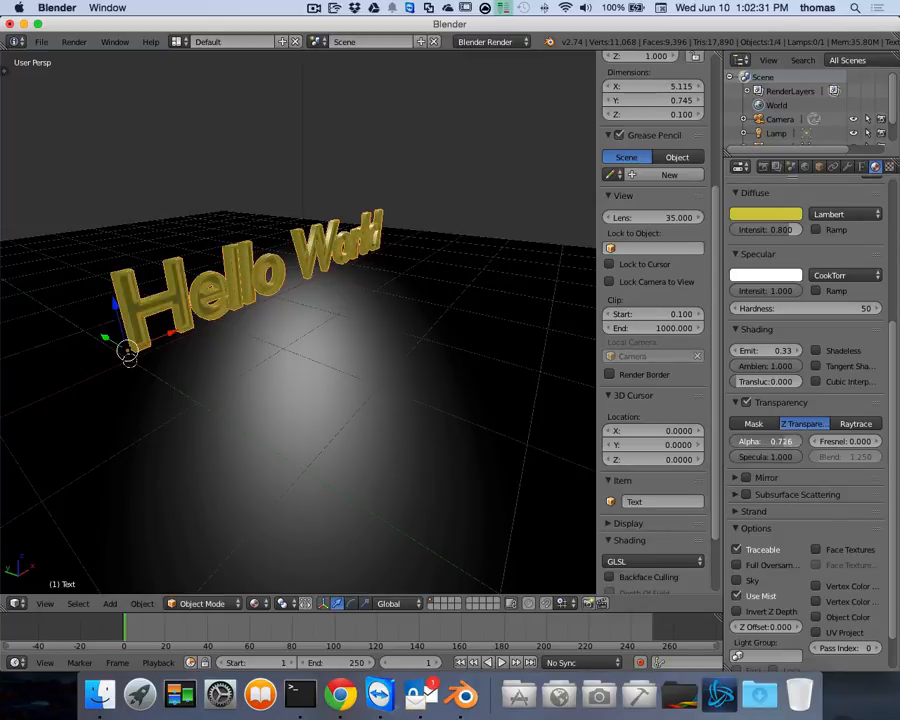
drag(782, 441, 750, 441)
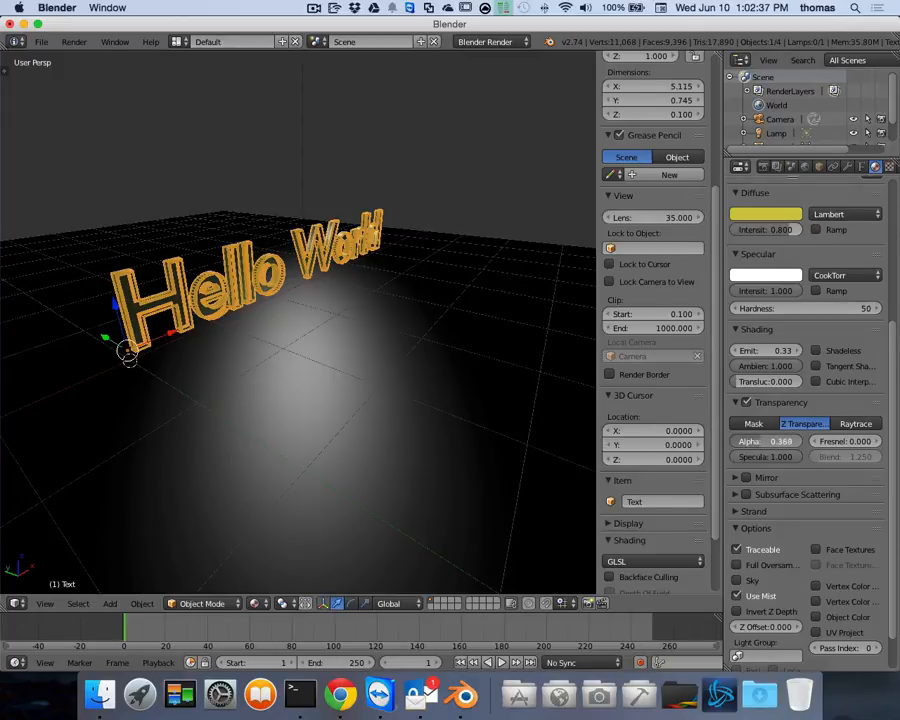
Select the floor plane and examine the semi-transparent Hello World letters from several angles around the scene
right_click(436, 329)
scroll(307, 285, down, 5)
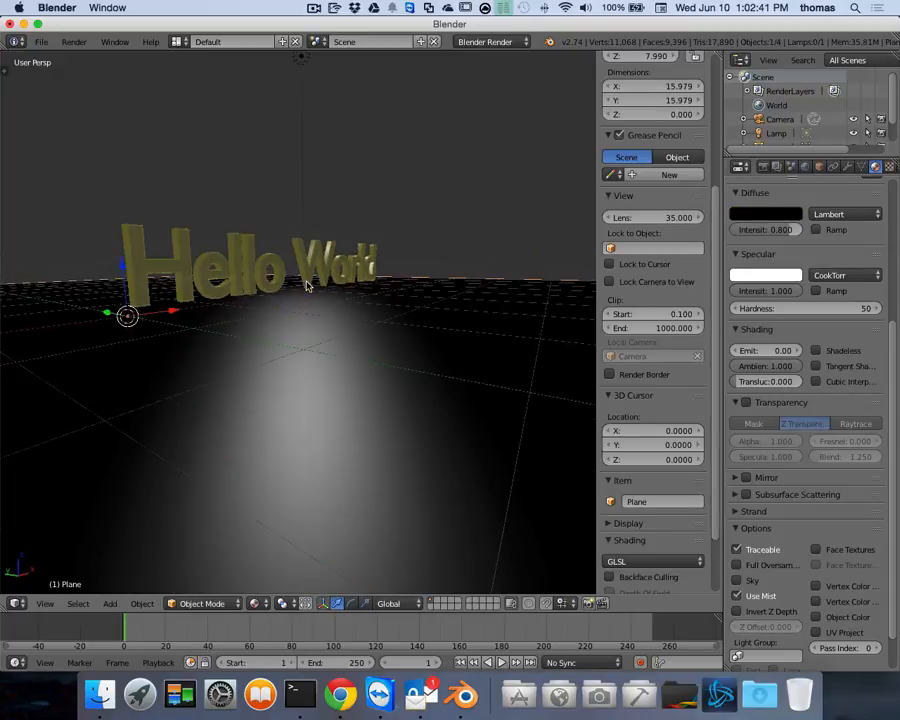
scroll(307, 285, up, 3)
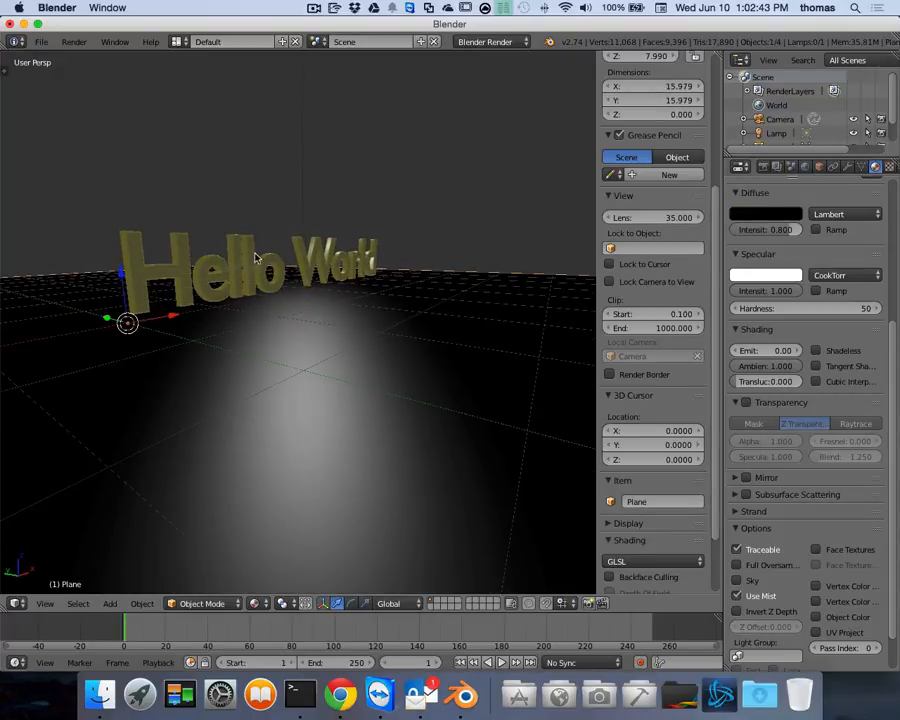
scroll(284, 275, left, 10)
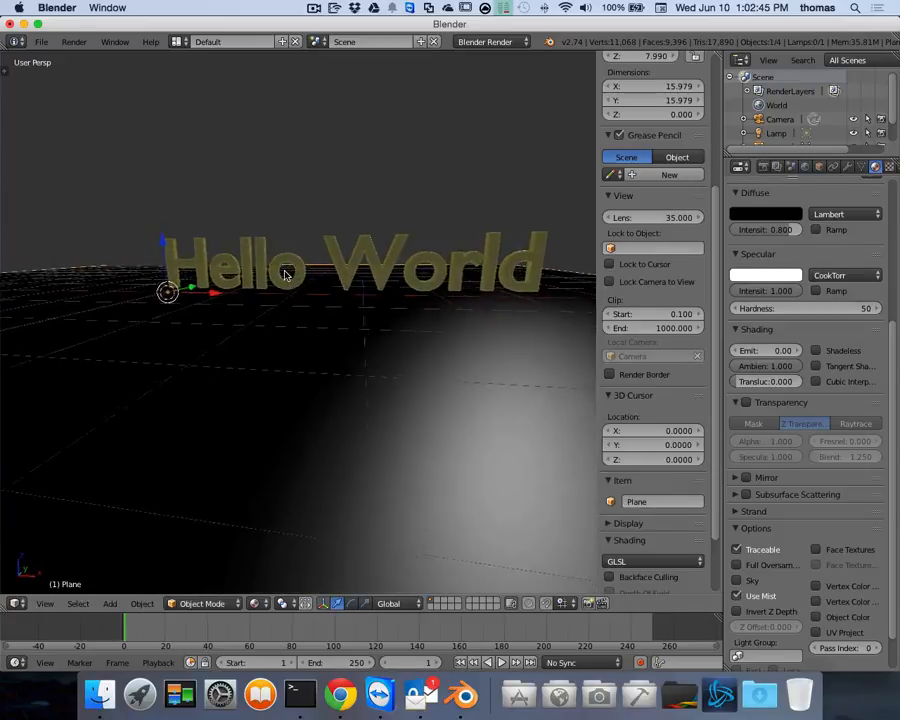
scroll(286, 275, left, 10)
scroll(286, 275, right, 5)
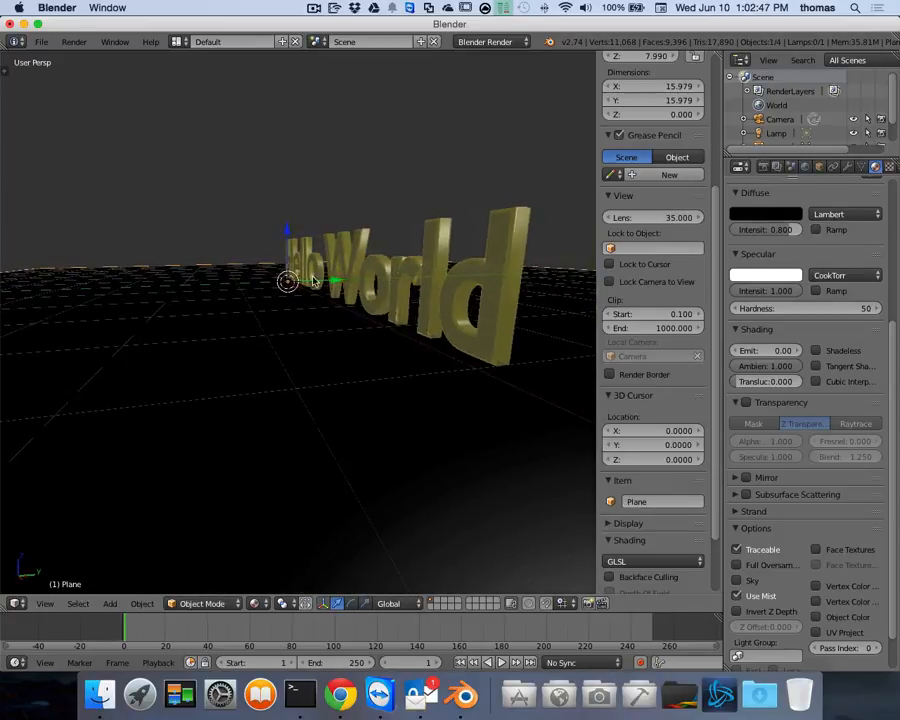
scroll(437, 302, left, 20)
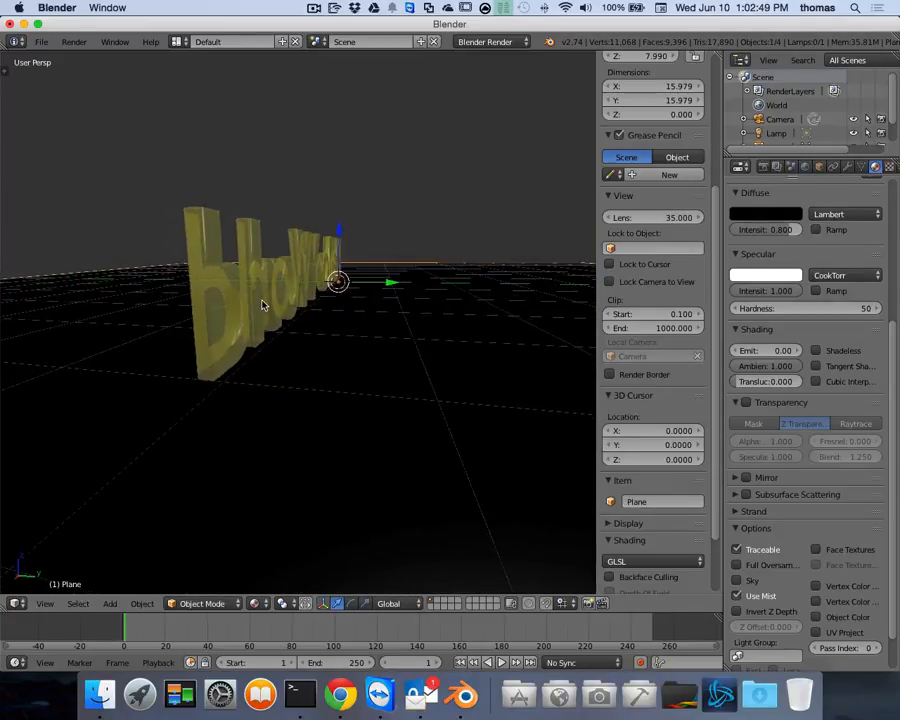
scroll(261, 304, left, 15)
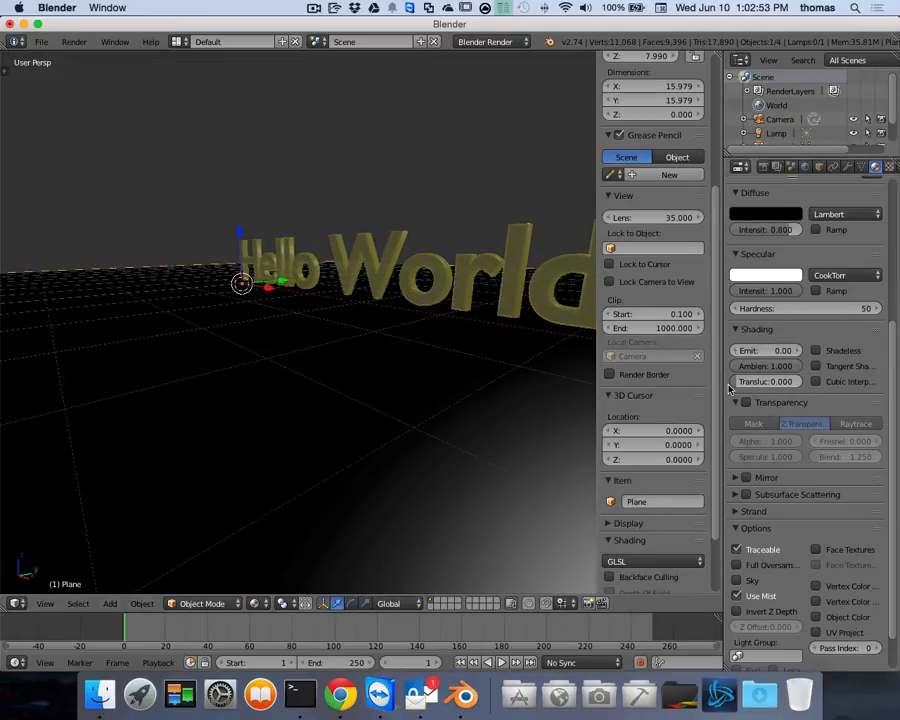
Switch the render engine to Blender Game and review the floor material's settings
click(488, 42)
click(489, 73)
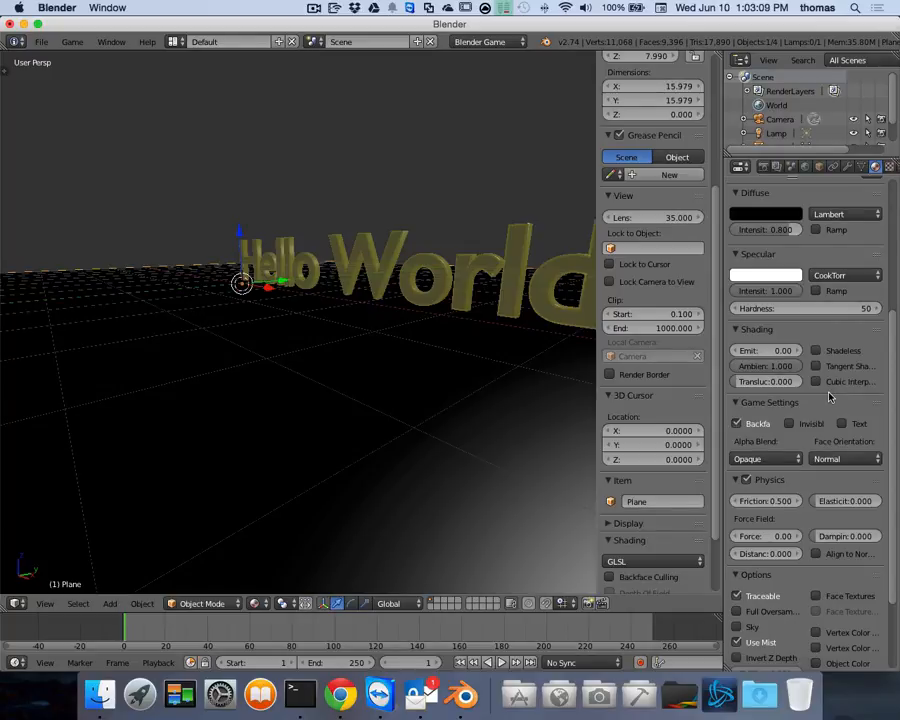
drag(896, 342, 896, 210)
scroll(896, 210, down, 3)
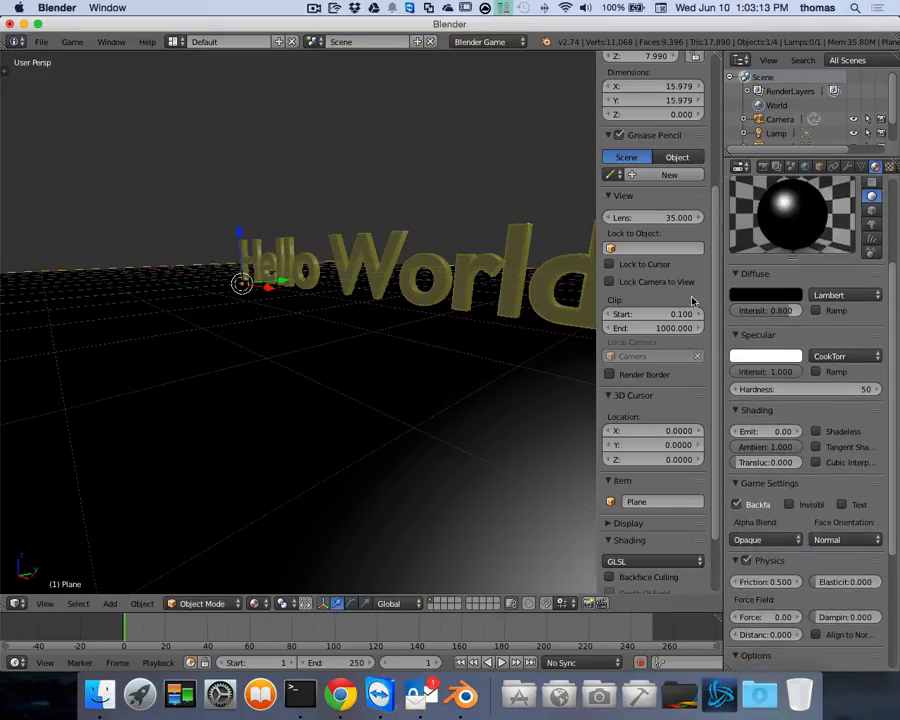
Reselect the Hello World text and compare its material with backface culling off and on, leaving it on
right_click(412, 285)
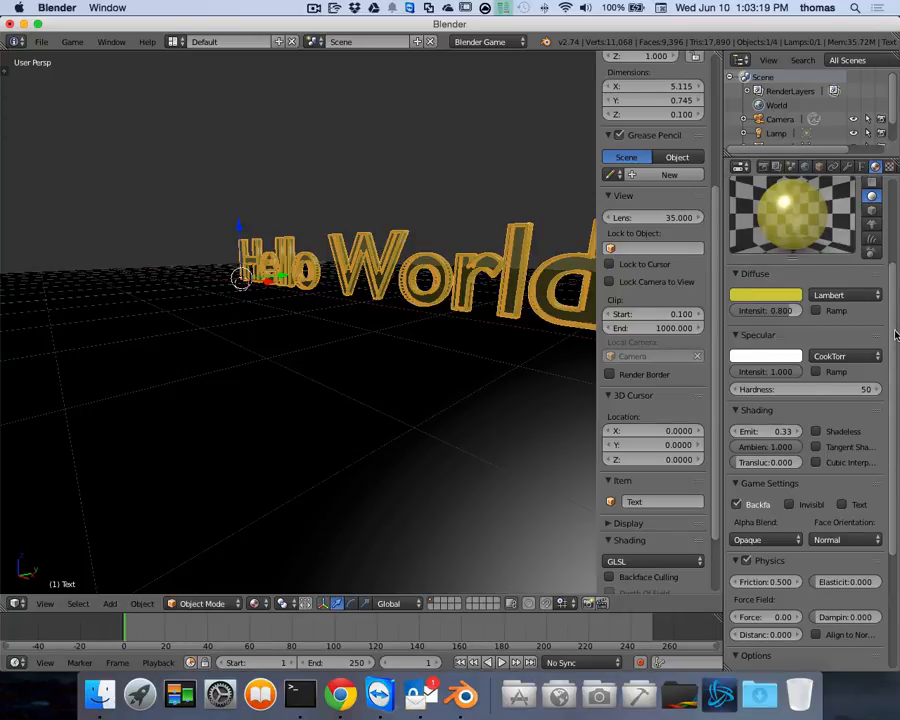
scroll(870, 330, down, 3)
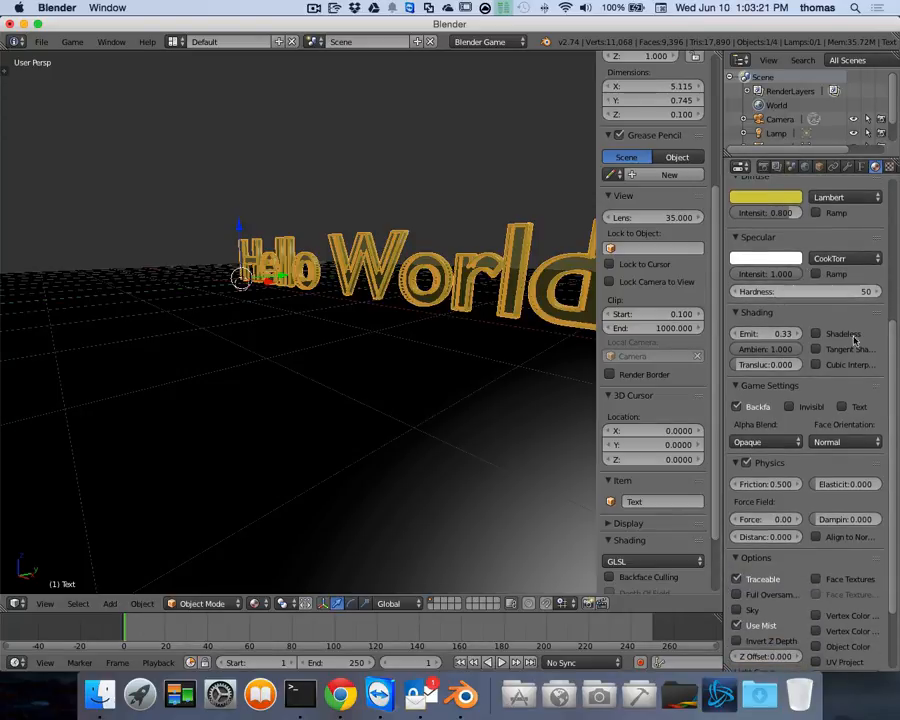
click(738, 408)
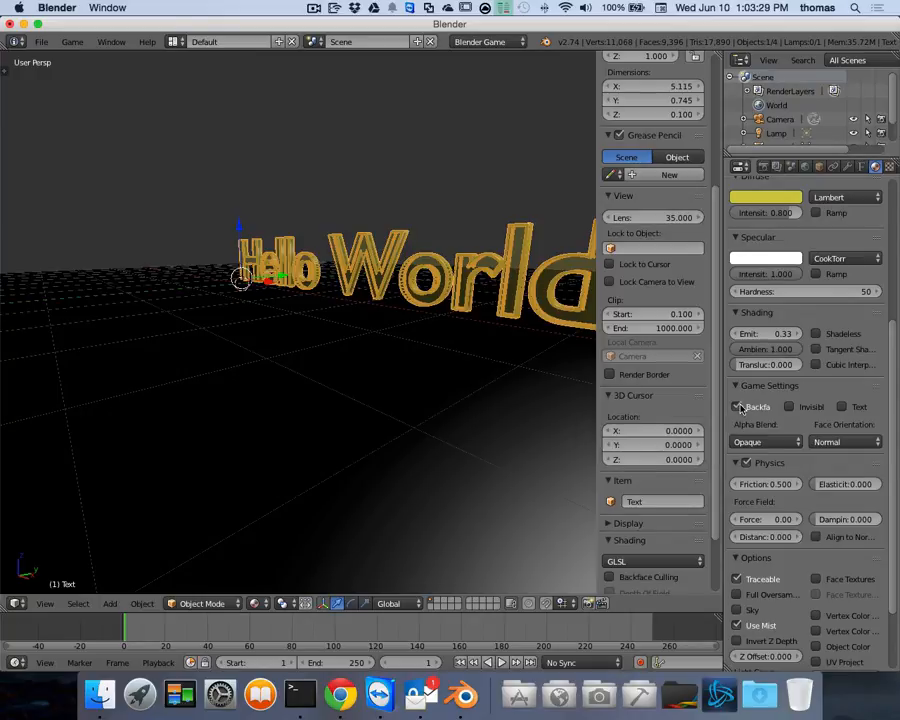
click(737, 408)
Set the text material's transparency alpha to 1.000 and check the opaque letters from the side
scroll(824, 503, down, 4)
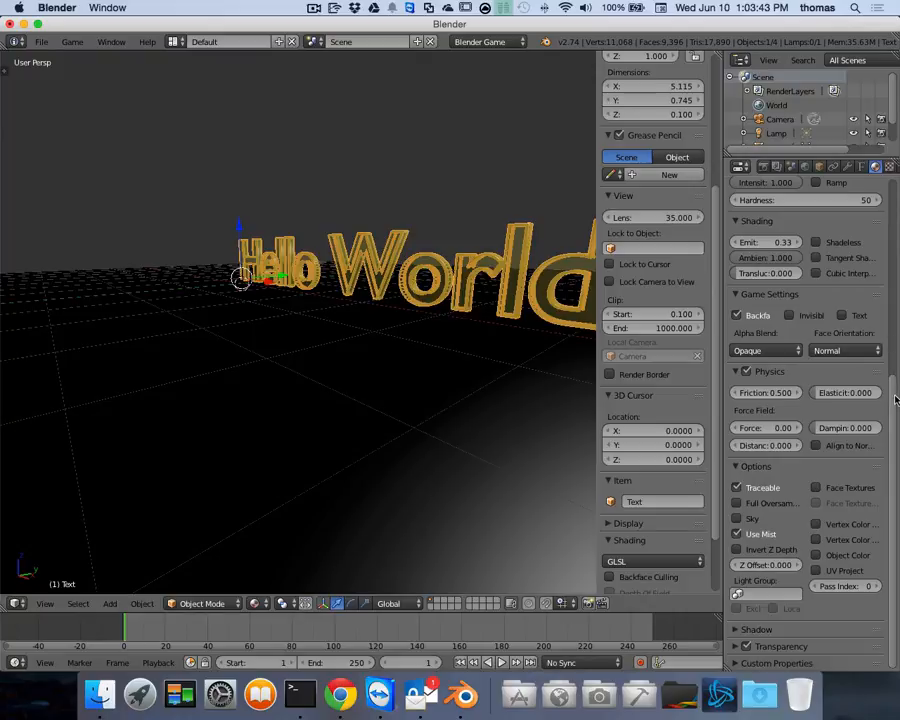
click(737, 647)
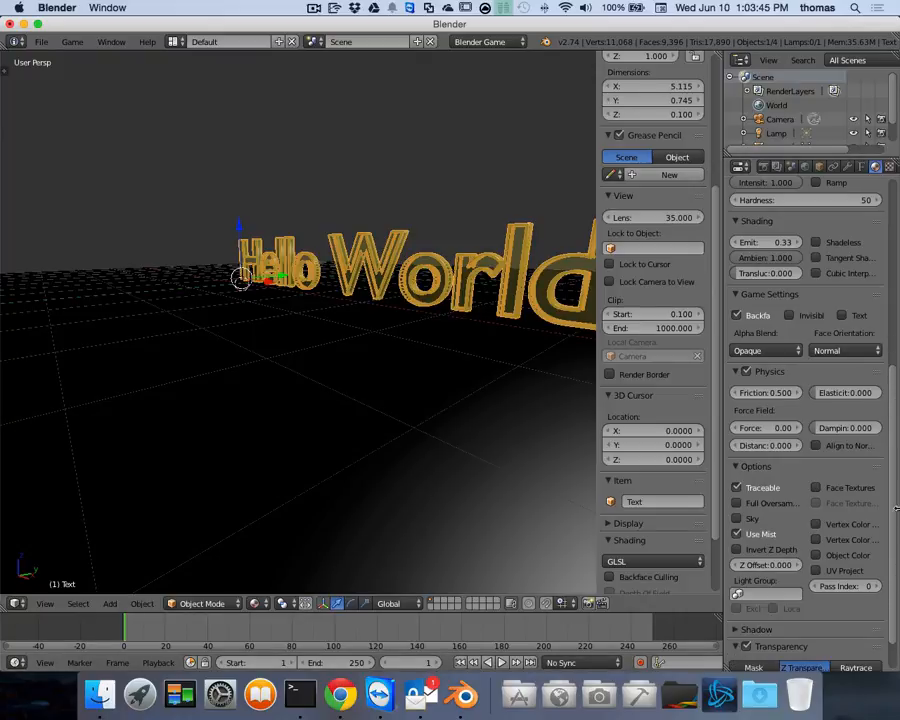
scroll(890, 427, down, 2)
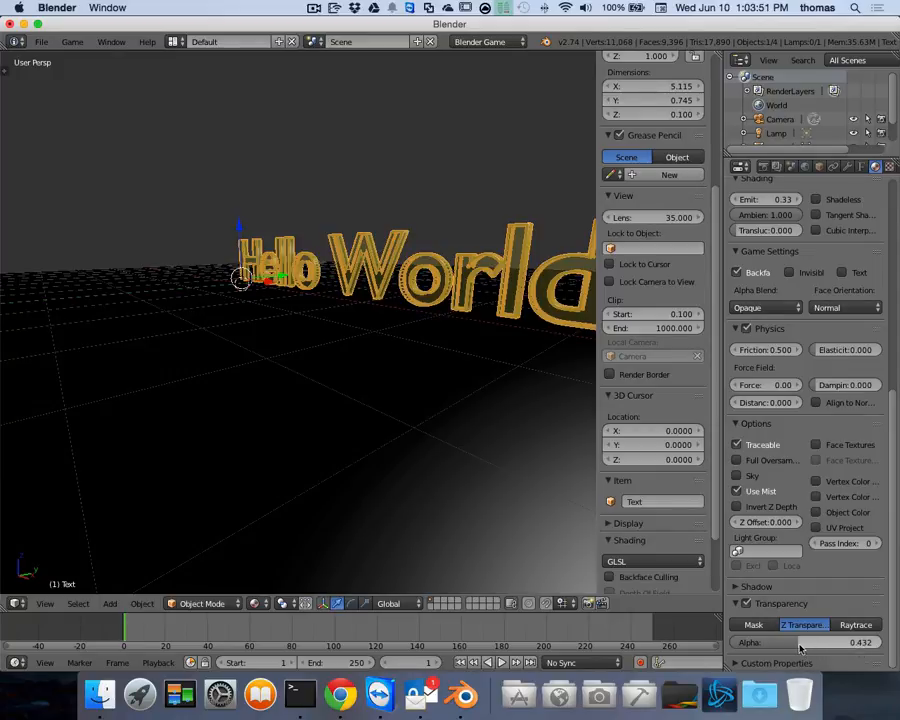
drag(800, 648, 885, 648)
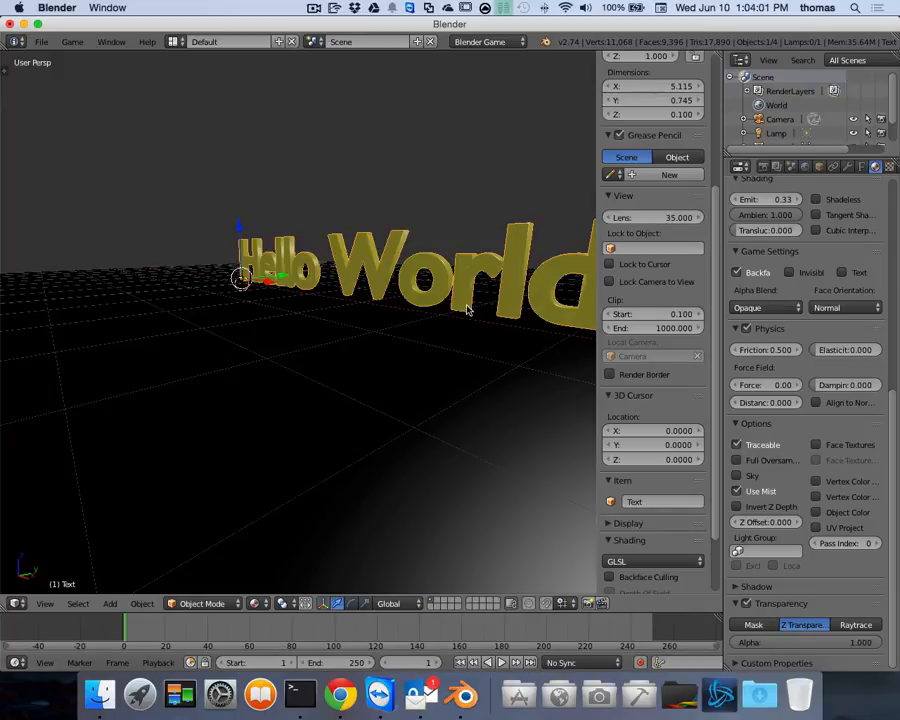
scroll(471, 309, left, 4)
scroll(475, 310, right, 10)
scroll(475, 310, right, 5)
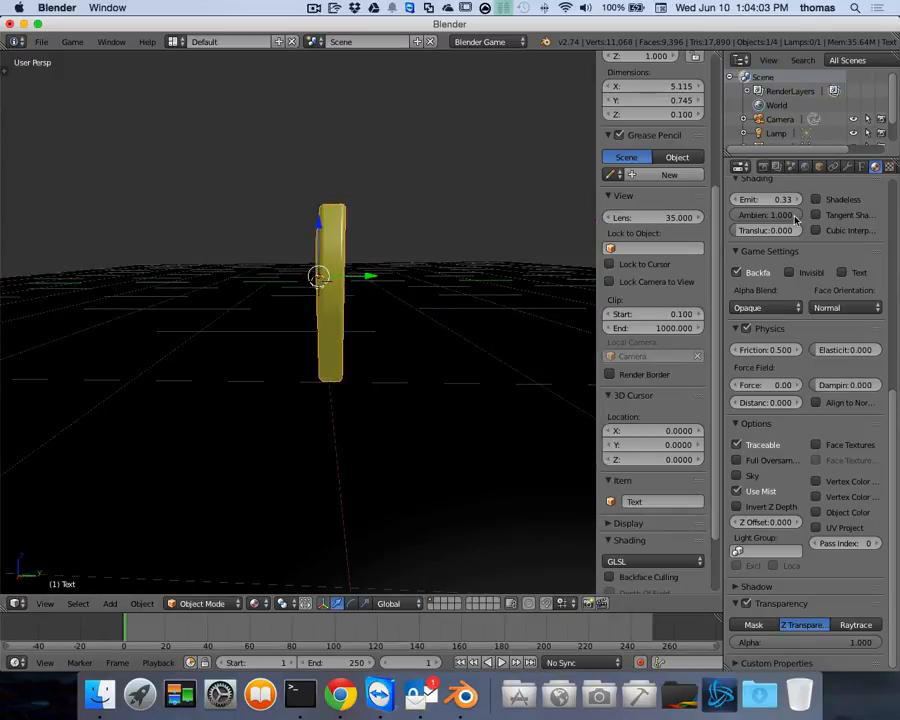
scroll(798, 220, up, 1)
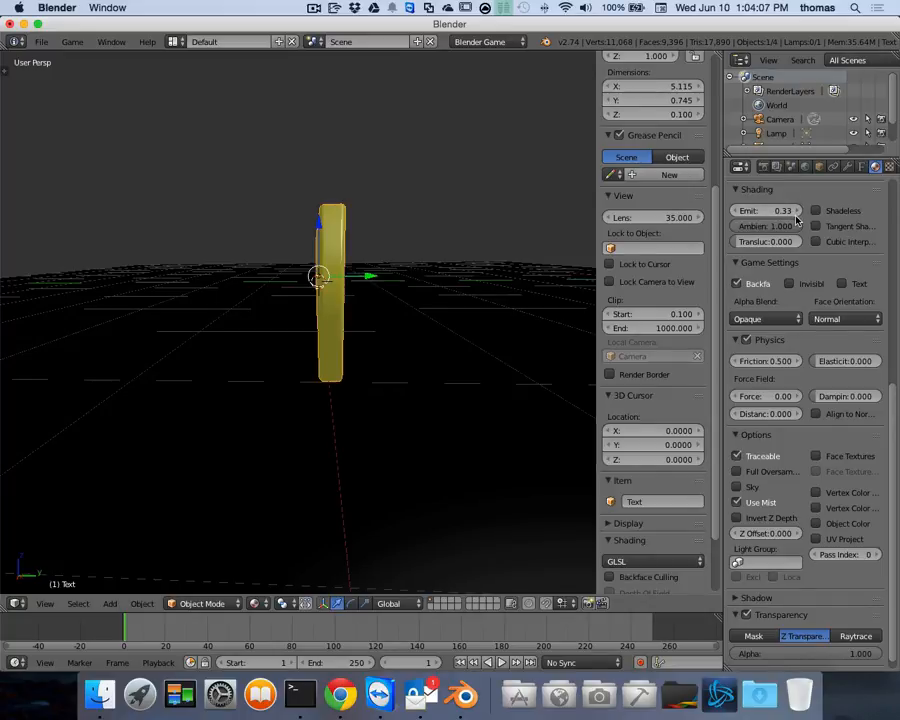
scroll(790, 249, down, 1)
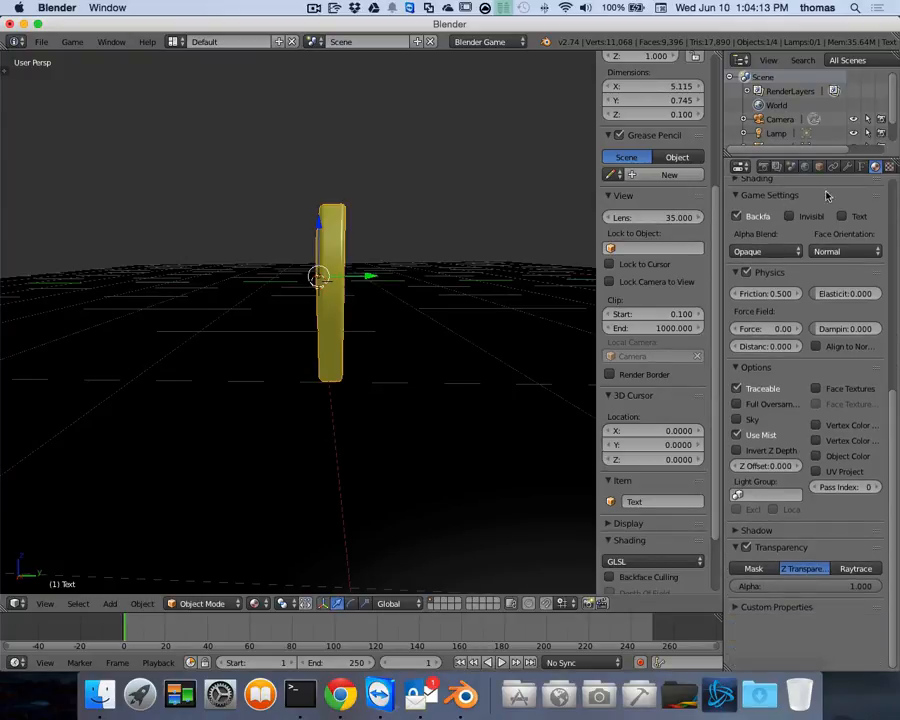
Examine the Hello World text from several sides and review its material and physics settings
scroll(740, 184, down, 2)
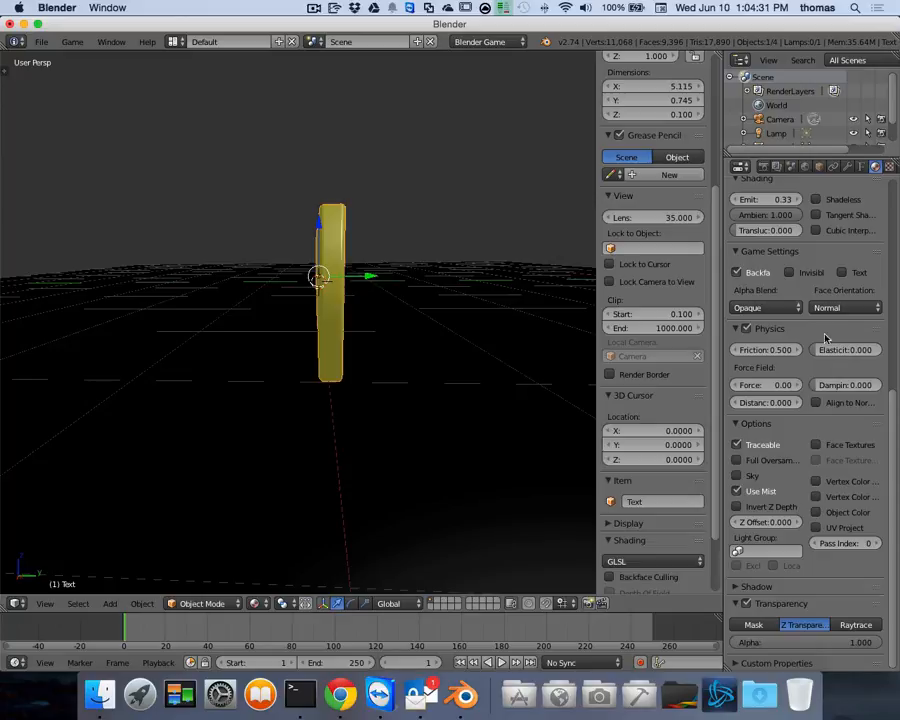
scroll(535, 345, right, 10)
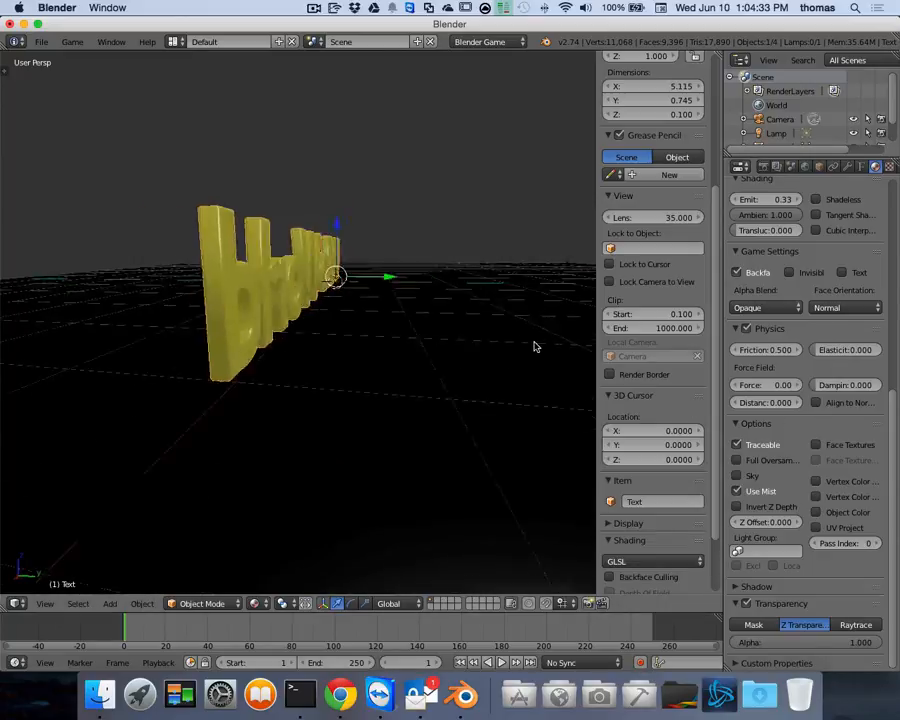
scroll(546, 344, right, 10)
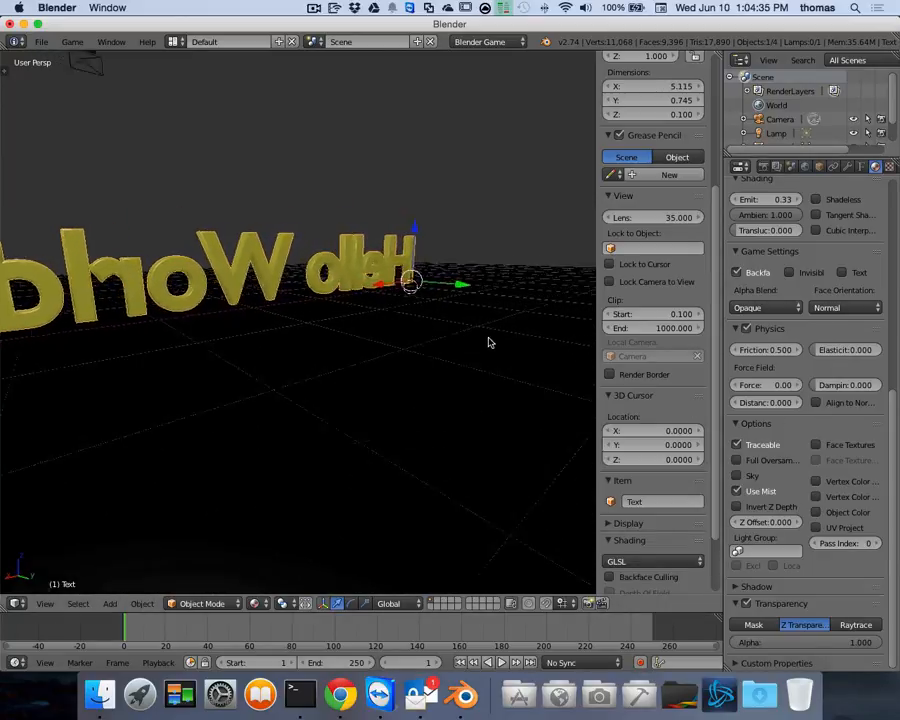
scroll(484, 307, right, 10)
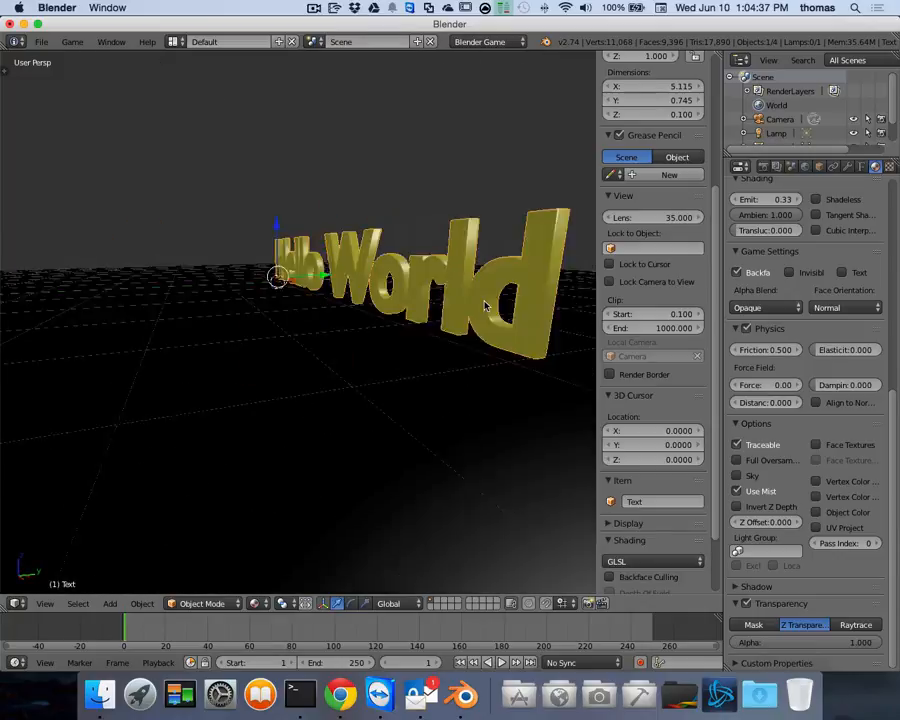
right_click(378, 270)
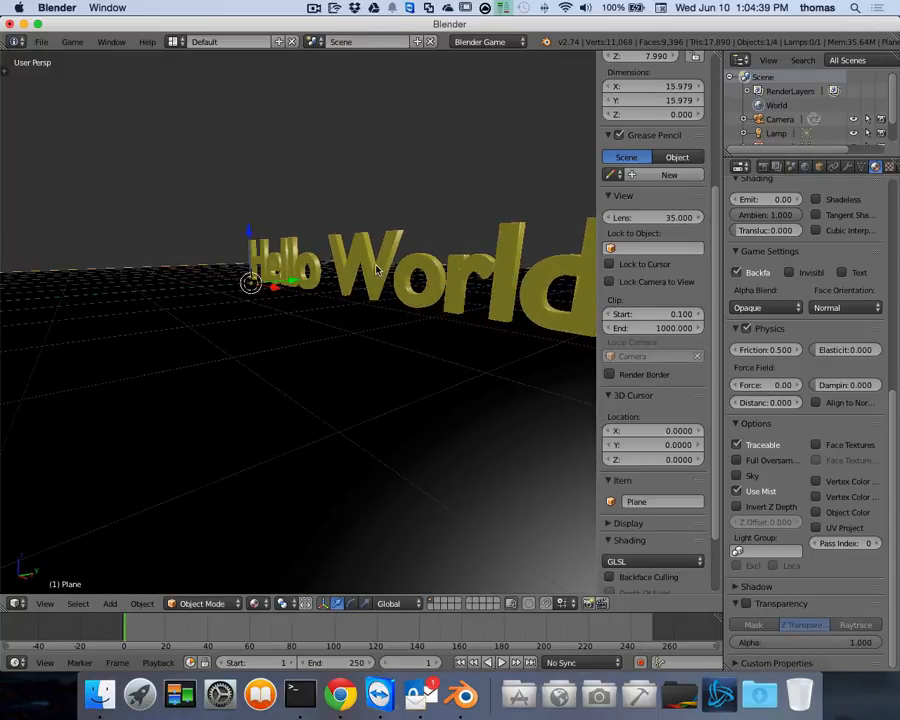
right_click(378, 270)
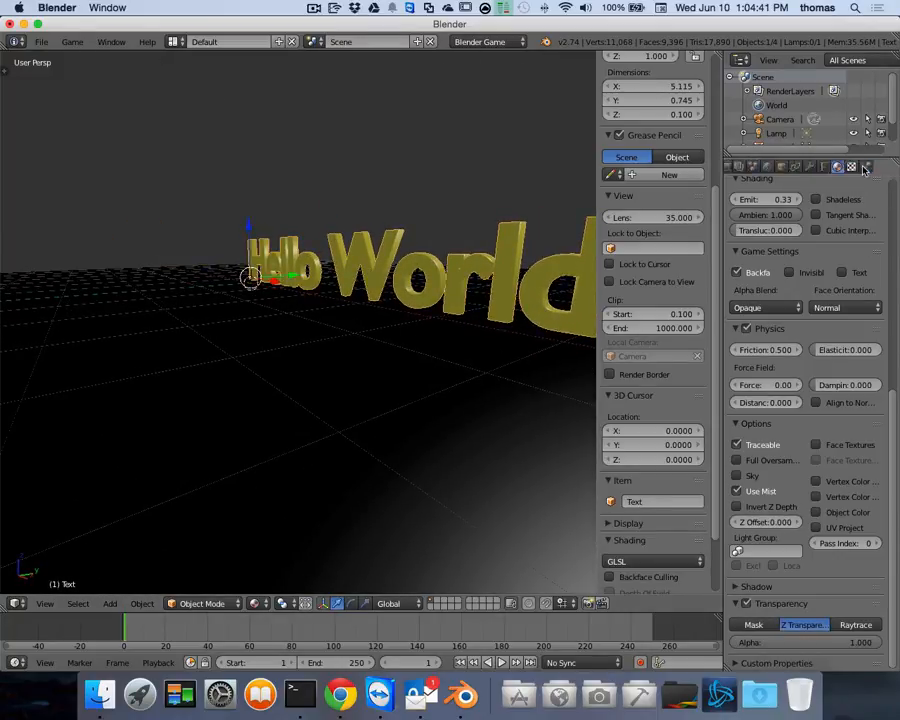
click(826, 168)
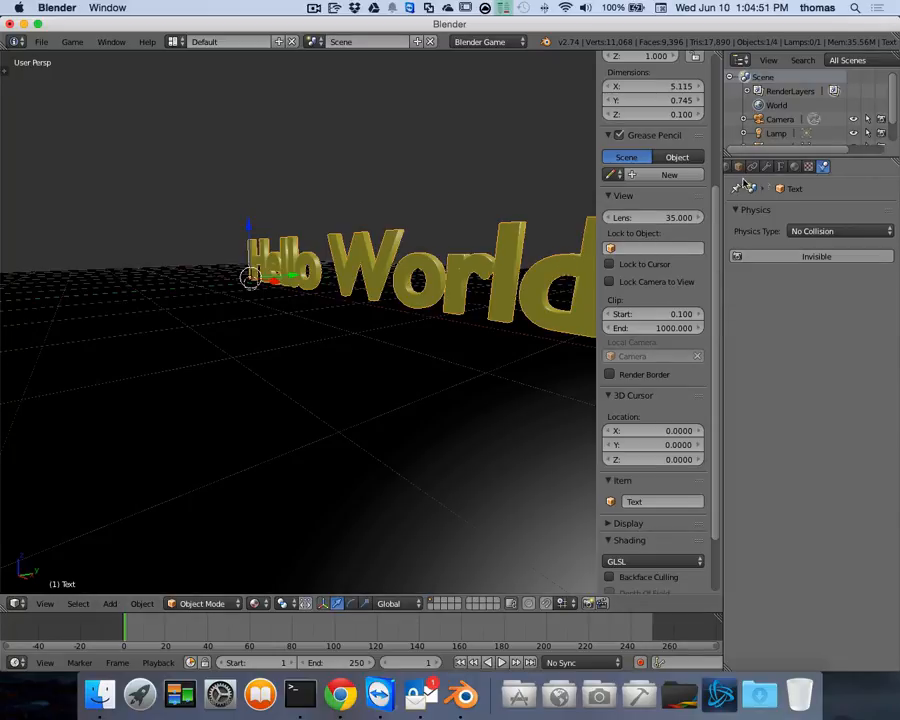
click(795, 167)
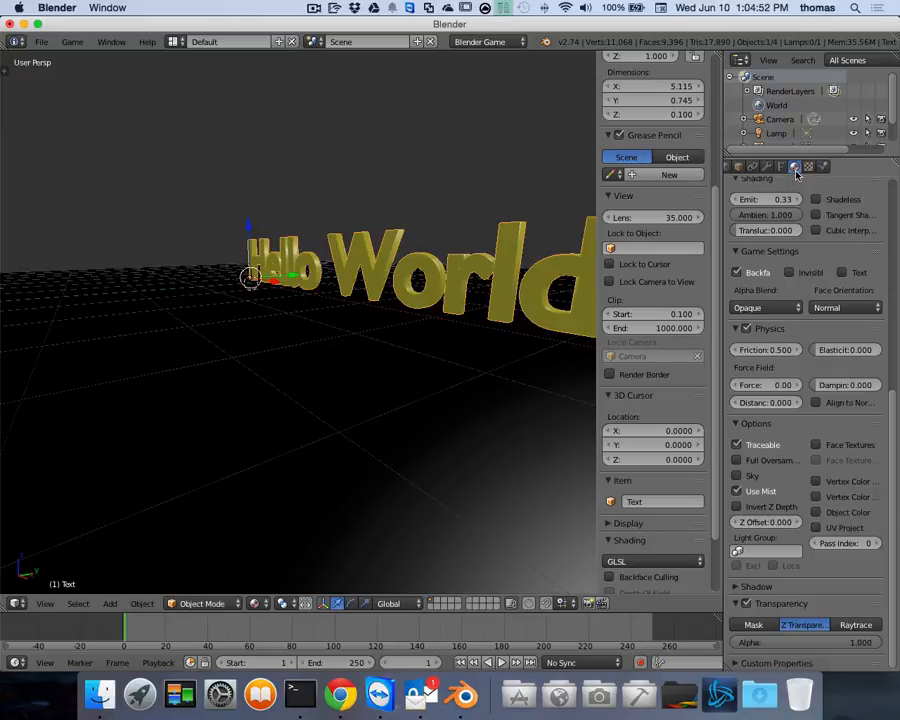
click(738, 461)
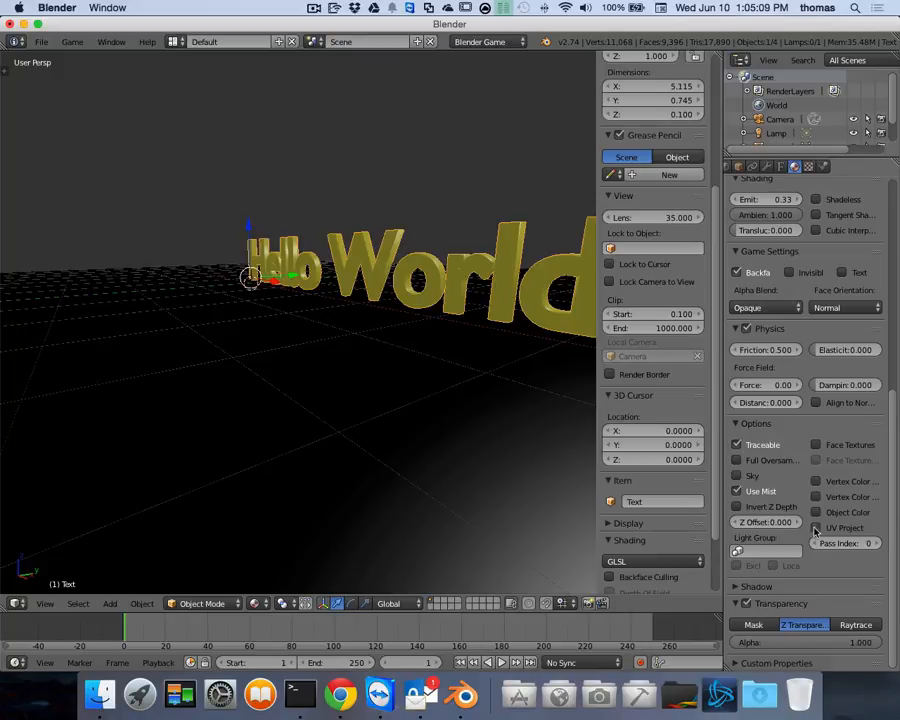
Toggle the Shadeless option of the text's material on and off to compare flat and shaded rendering
scroll(818, 523, up, 5)
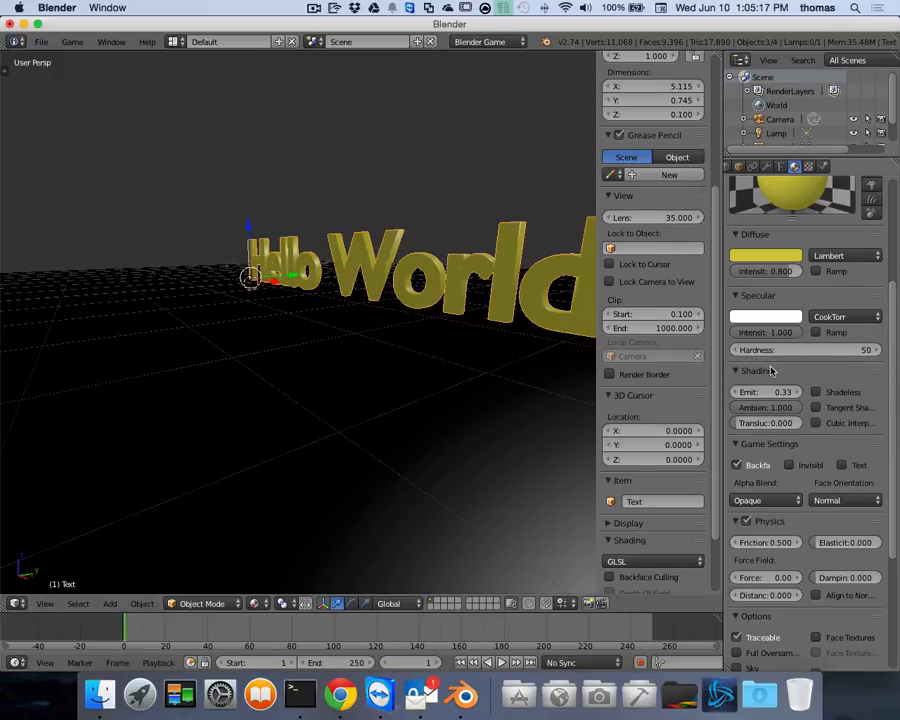
click(815, 396)
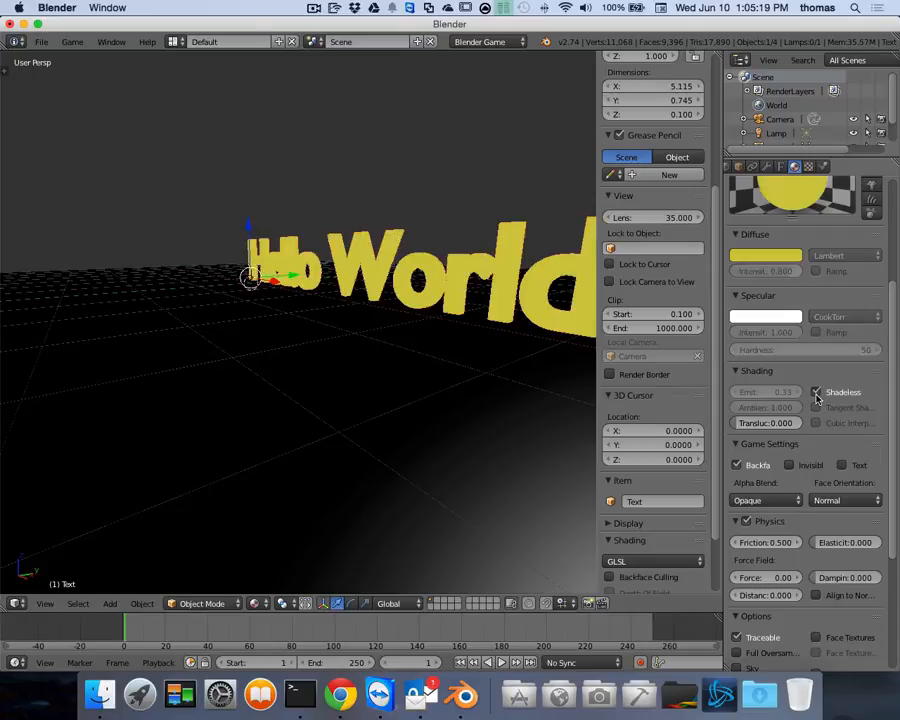
click(815, 396)
click(816, 396)
click(816, 396)
click(816, 396)
click(816, 396)
click(816, 396)
click(816, 396)
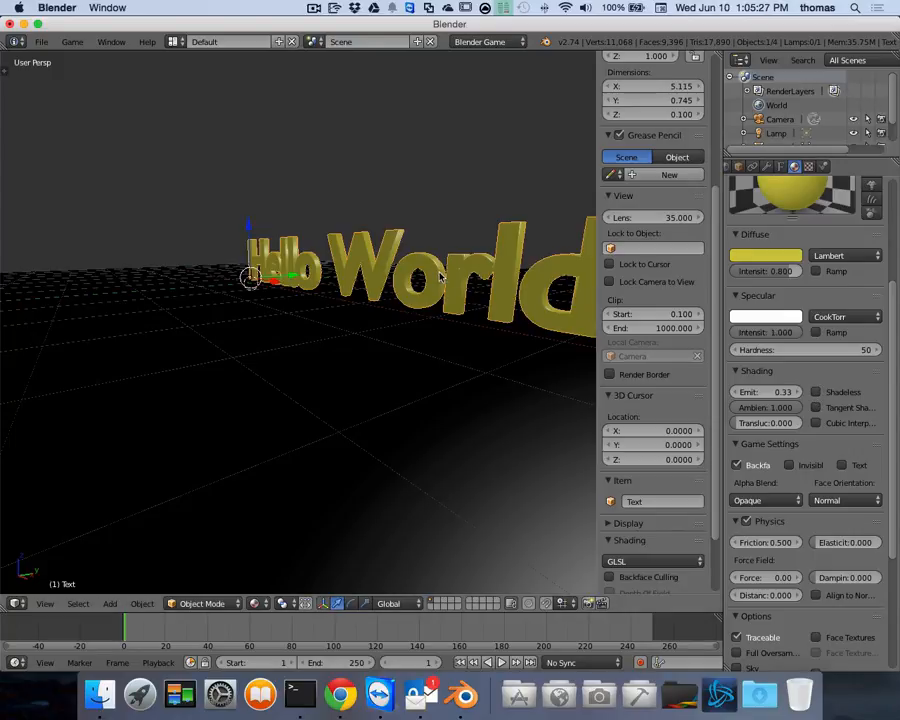
Edit the 3D text in Edit Mode, replacing the word "World" with "There" so it reads "Hello There"
scroll(437, 276, left, 15)
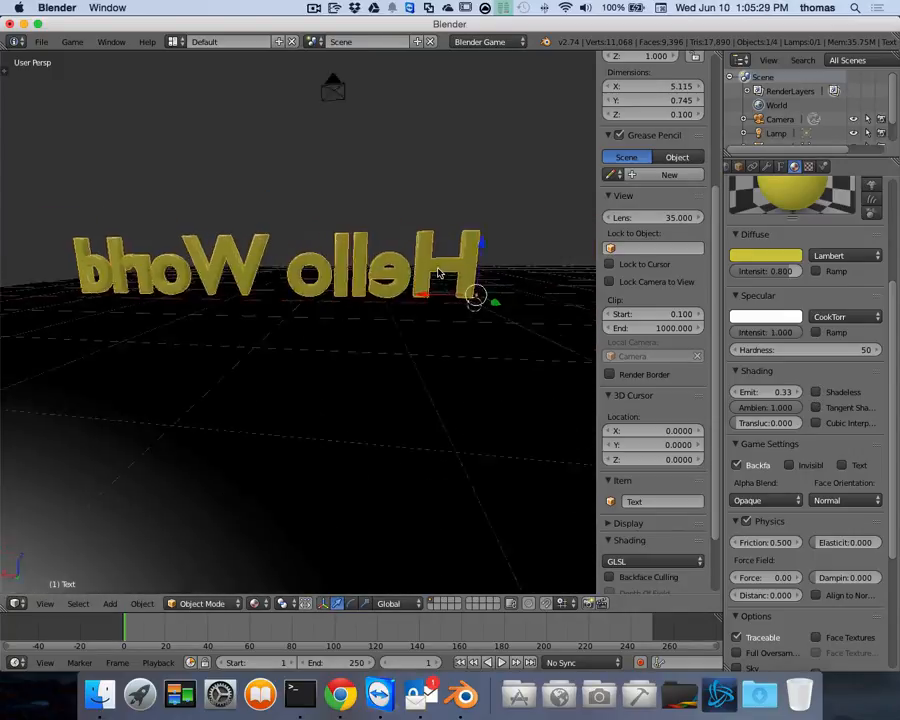
scroll(437, 276, left, 15)
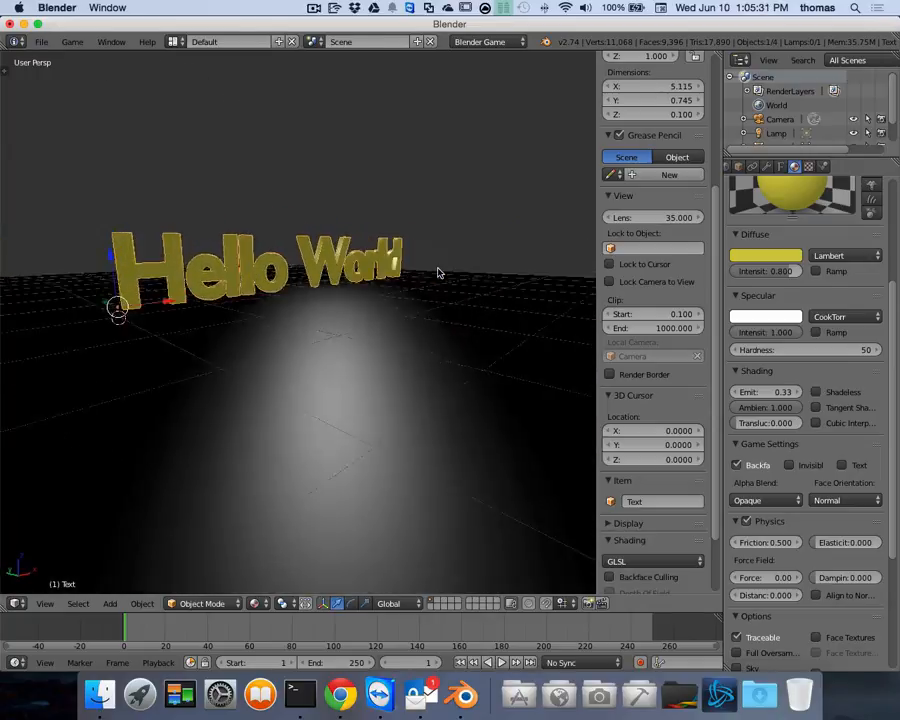
scroll(437, 272, left, 15)
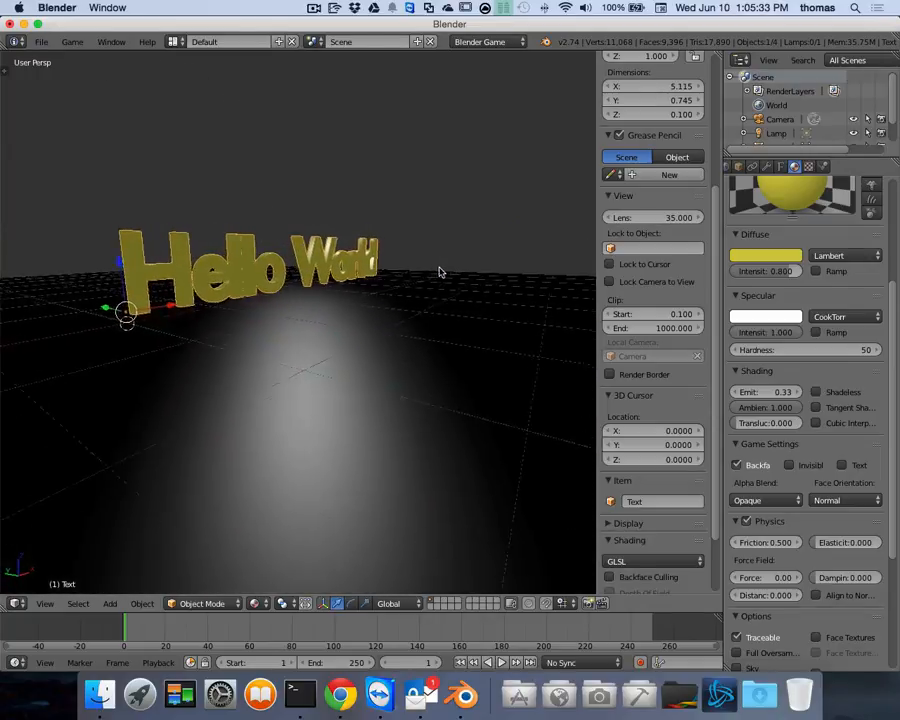
scroll(175, 281, up, 5)
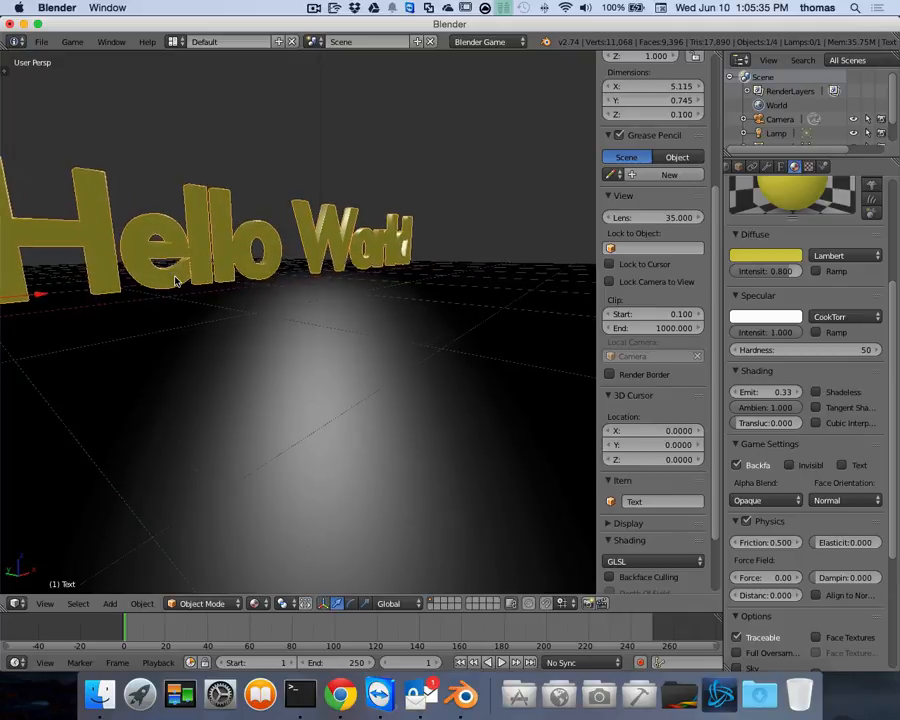
scroll(176, 281, up, 5)
scroll(177, 281, left, 5)
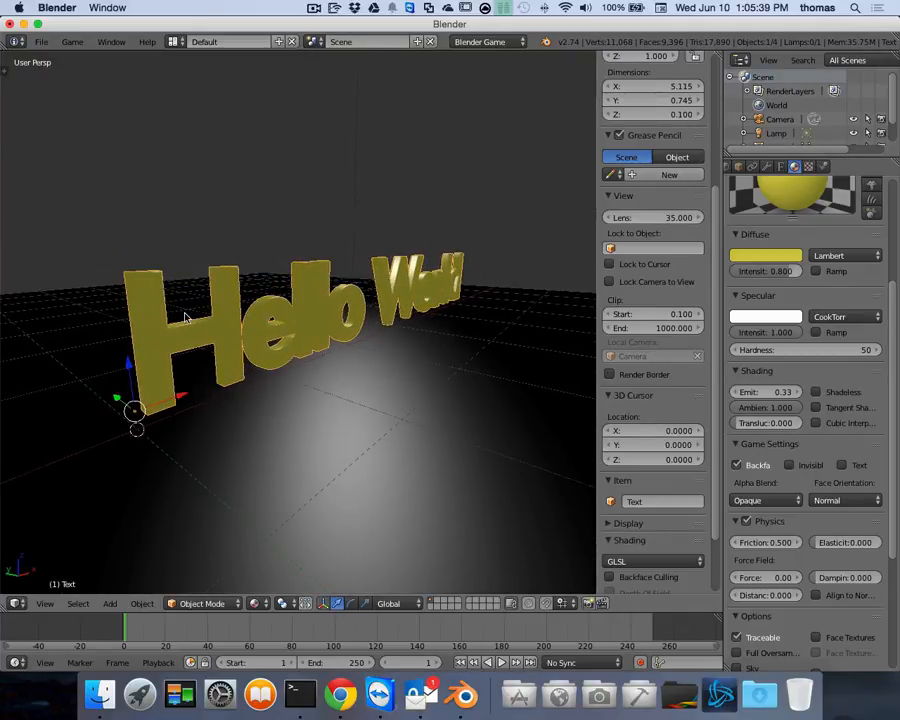
key(Tab)
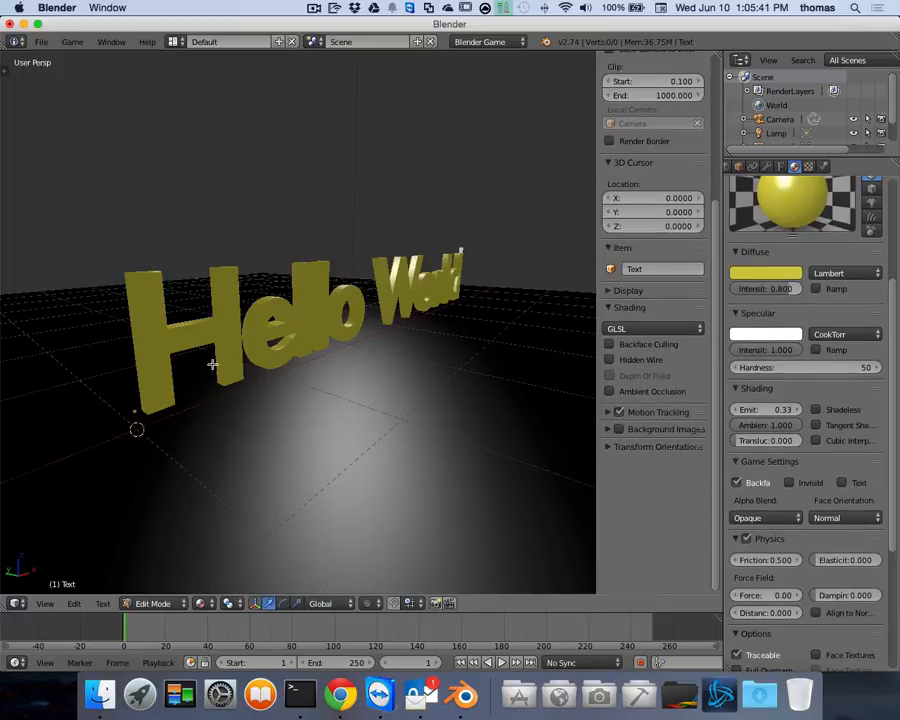
scroll(248, 328, left, 5)
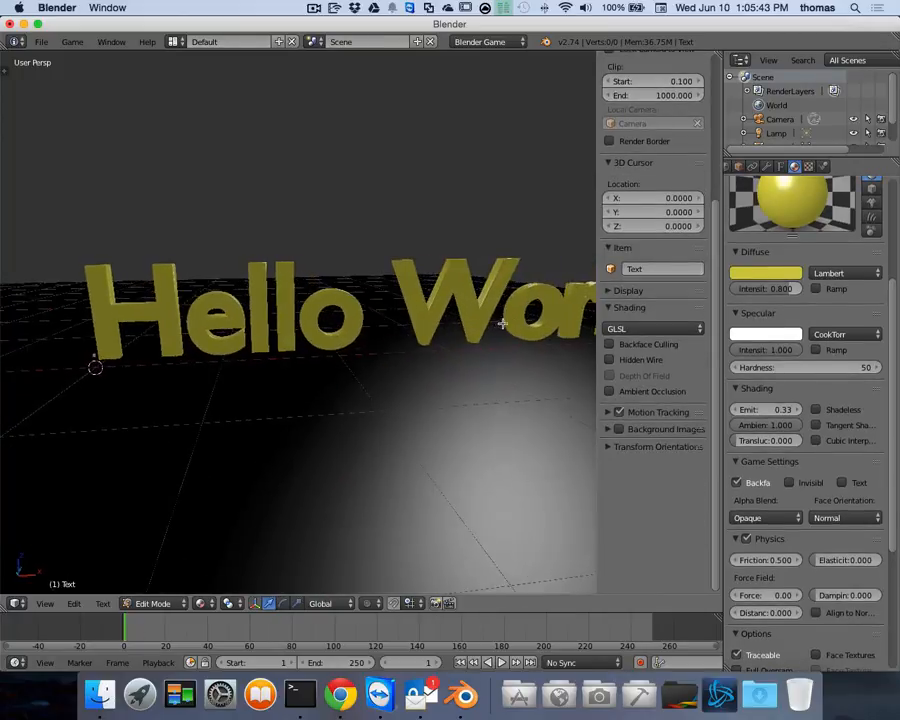
shift+scroll(498, 324, right, 5)
shift+scroll(498, 324, right, 5)
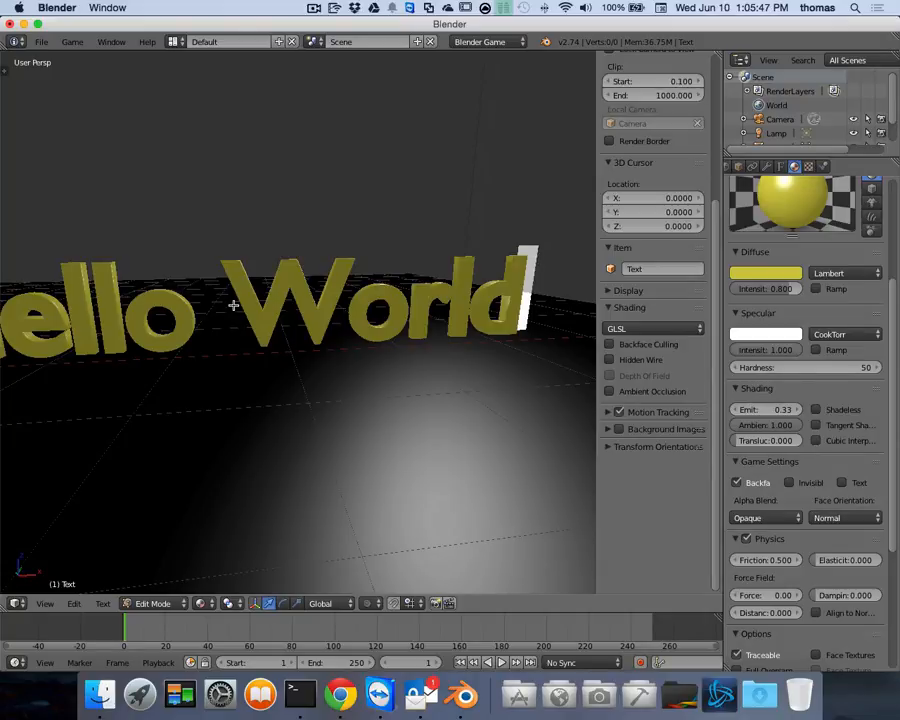
key(BackSpace)
key(BackSpace)
key(BackSpace)
key(BackSpace)
key(BackSpace)
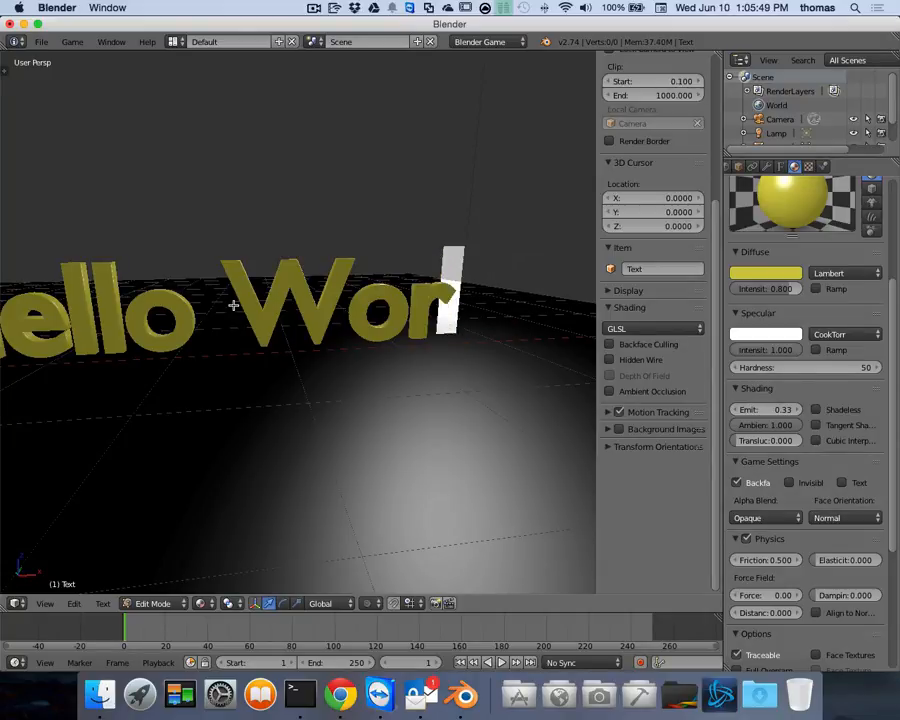
text(There)
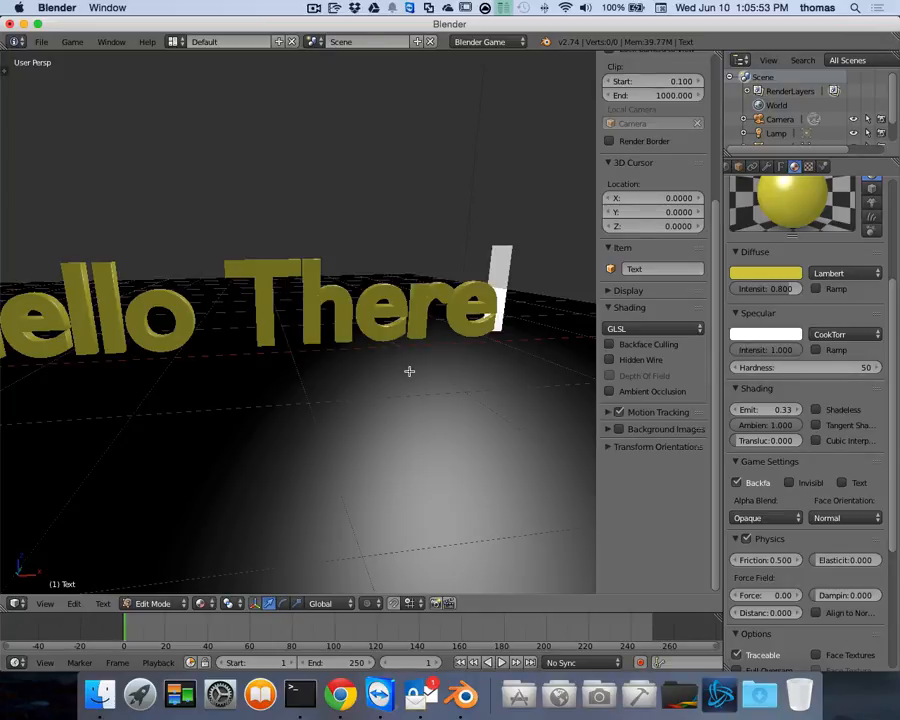
scroll(413, 369, left, 10)
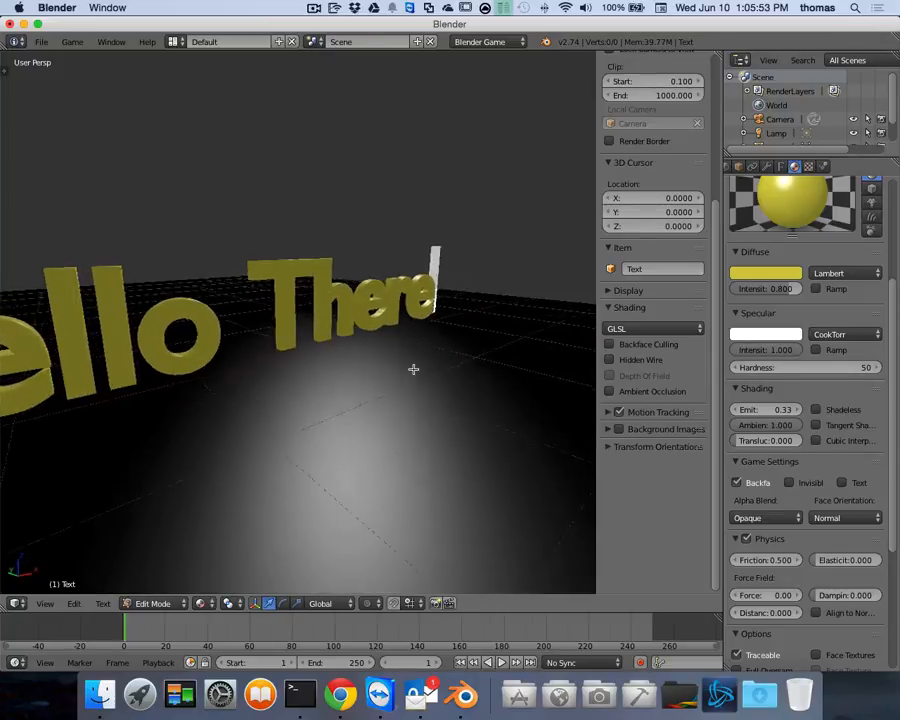
scroll(347, 393, right, 10)
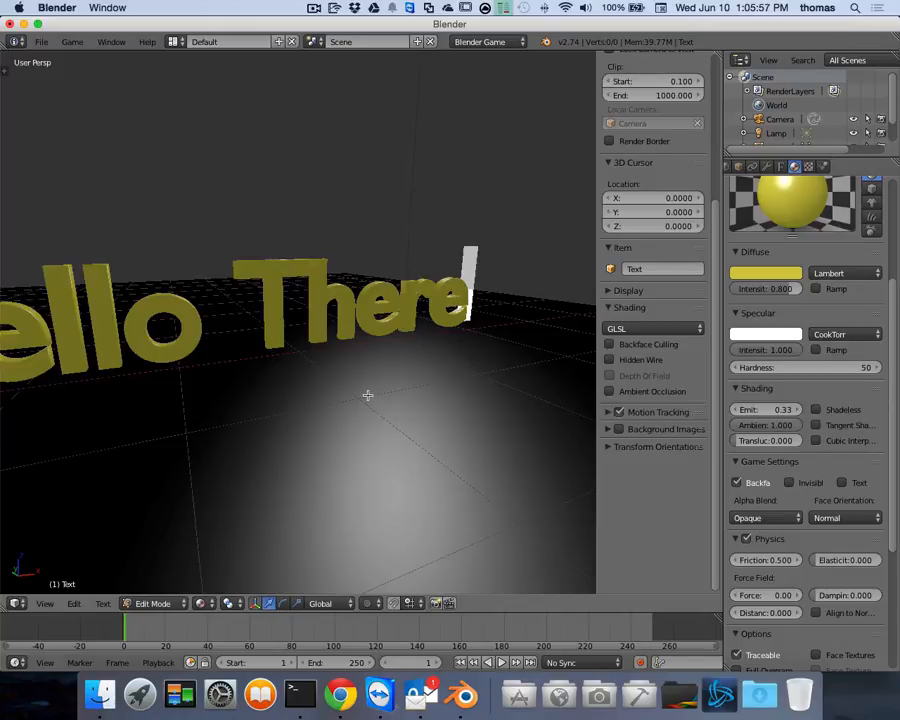
click(180, 604)
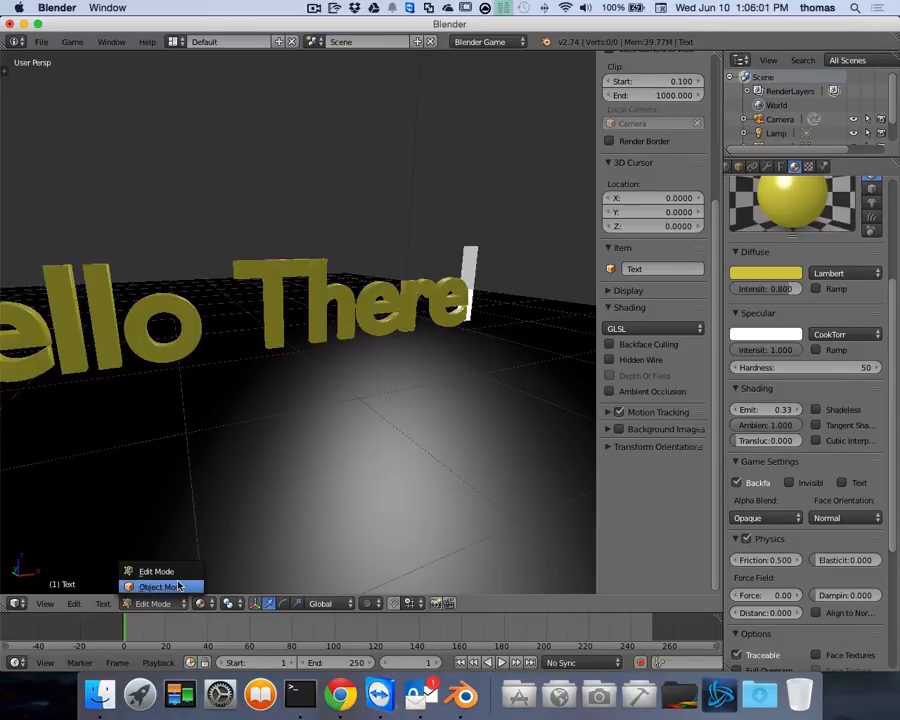
click(160, 572)
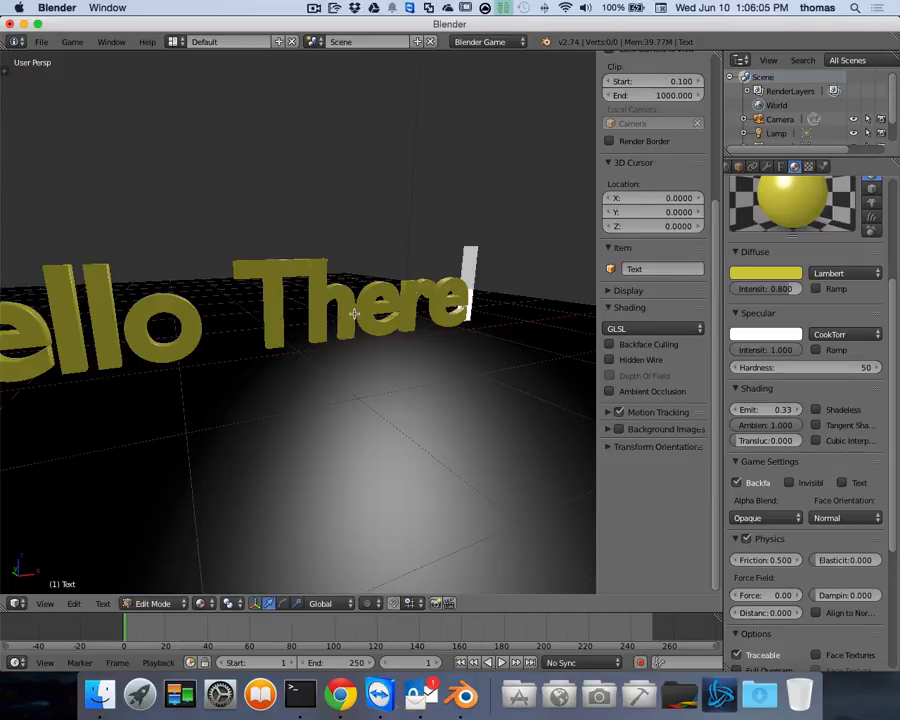
Add a Mirror modifier to the Hello There text and view the mirrored copy
click(768, 167)
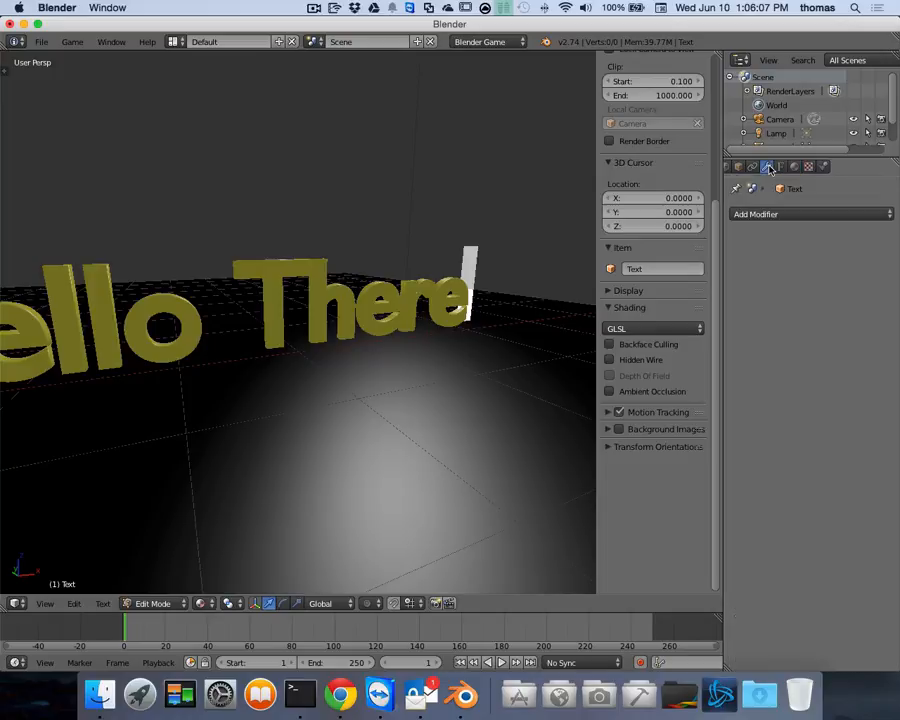
click(801, 215)
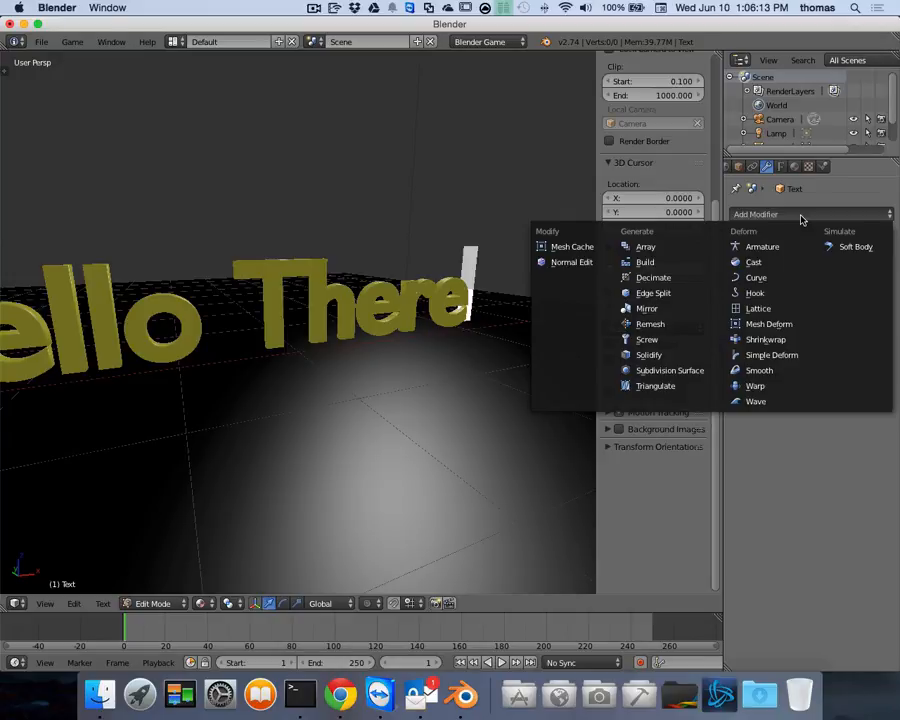
click(655, 313)
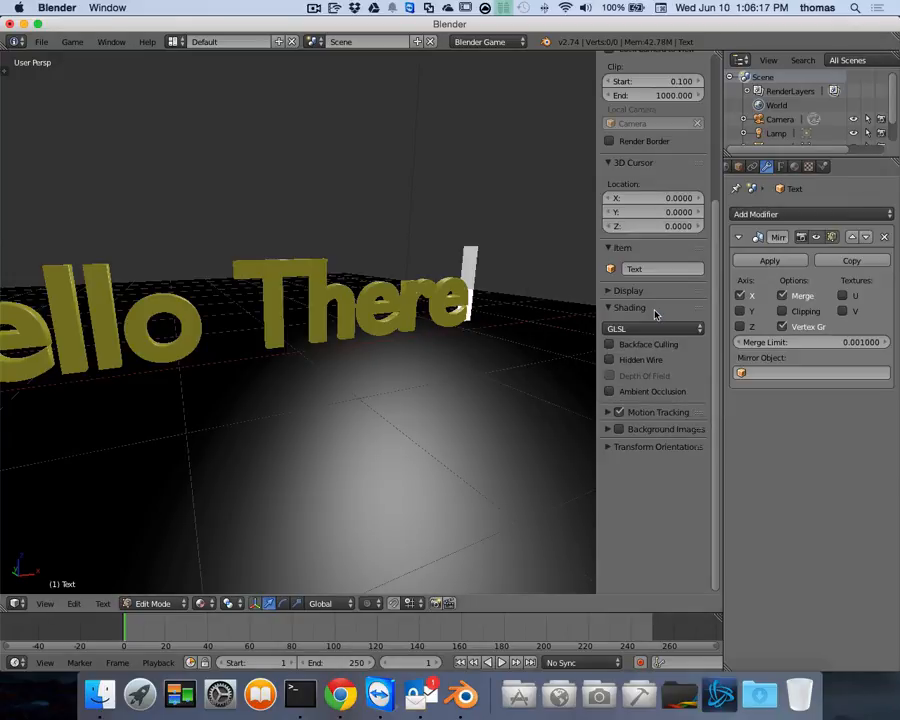
scroll(412, 323, left, 5)
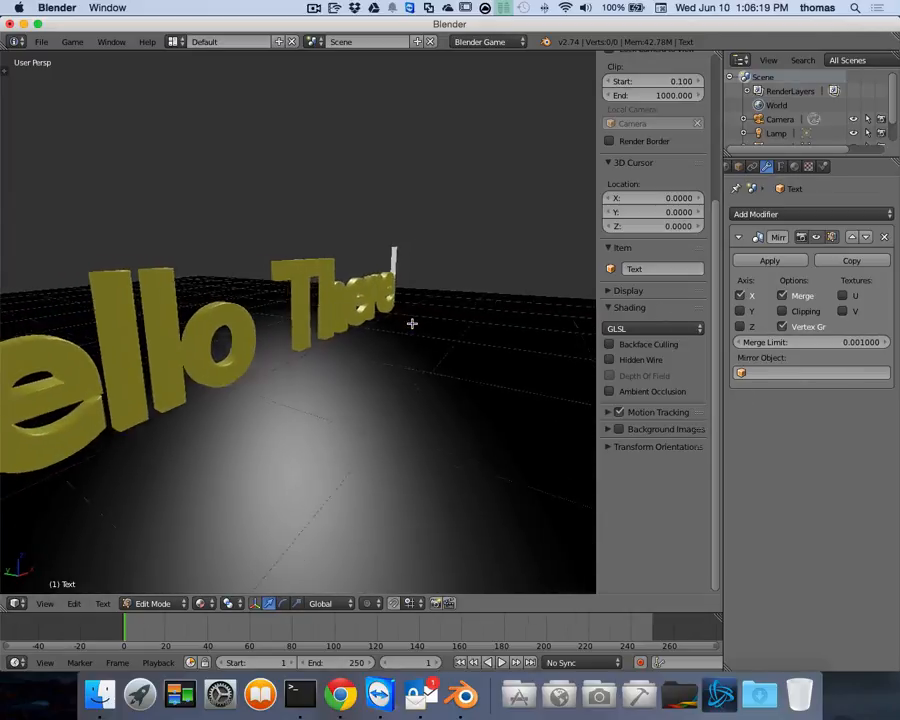
scroll(415, 323, left, 10)
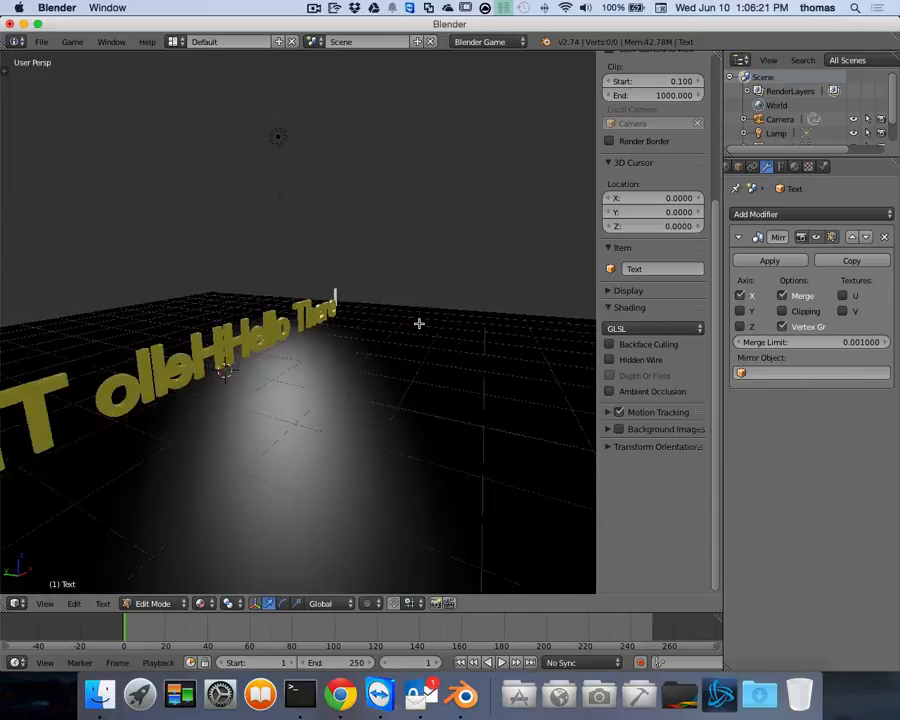
scroll(419, 323, left, 10)
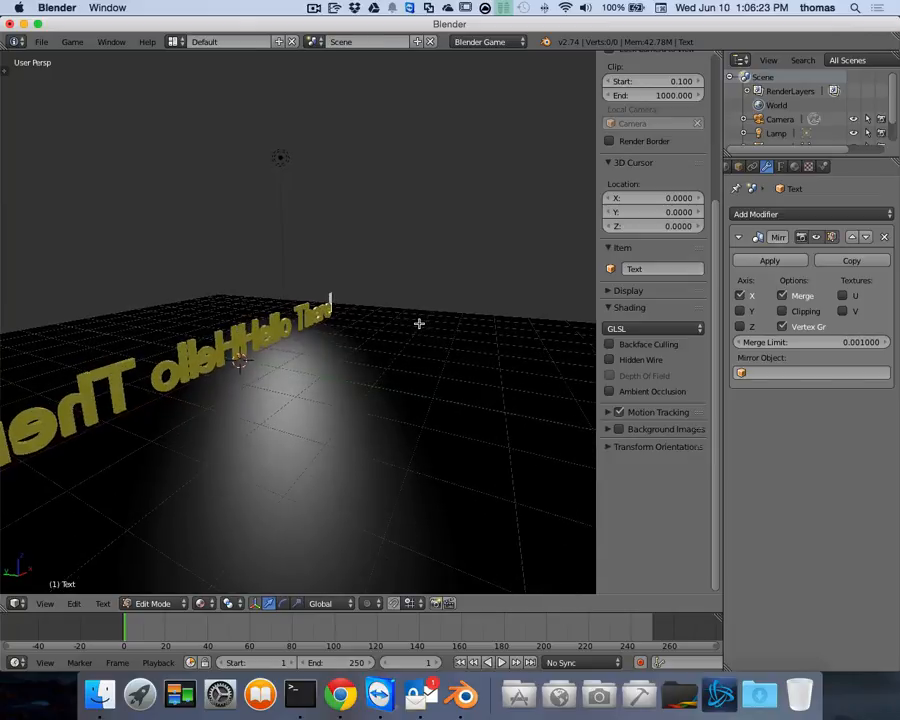
Set the Mirror modifier to mirror along the Z axis only, with the X axis disabled
click(740, 295)
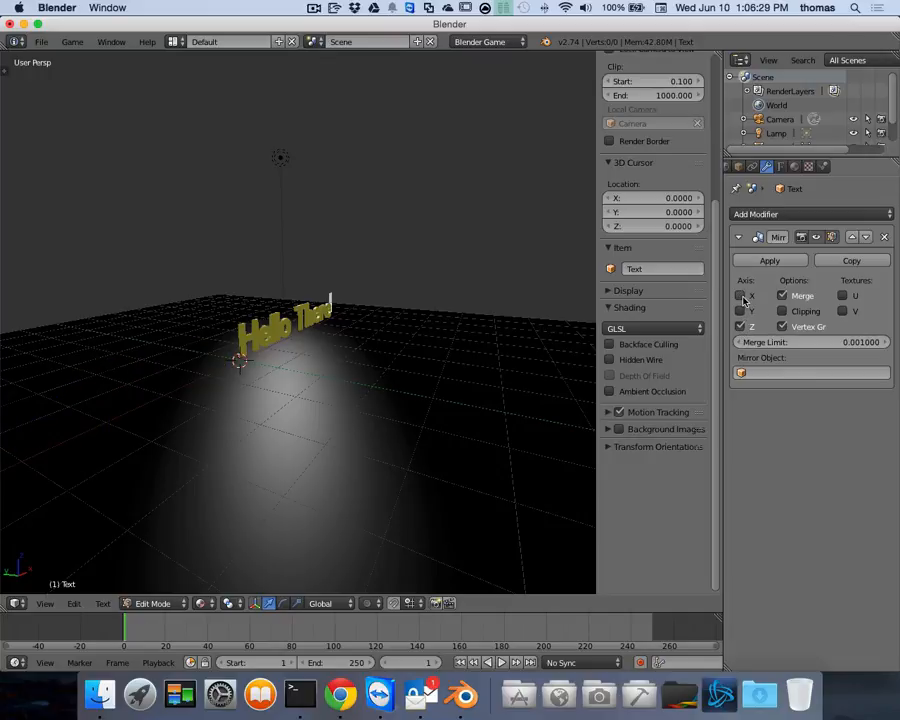
scroll(422, 314, left, 10)
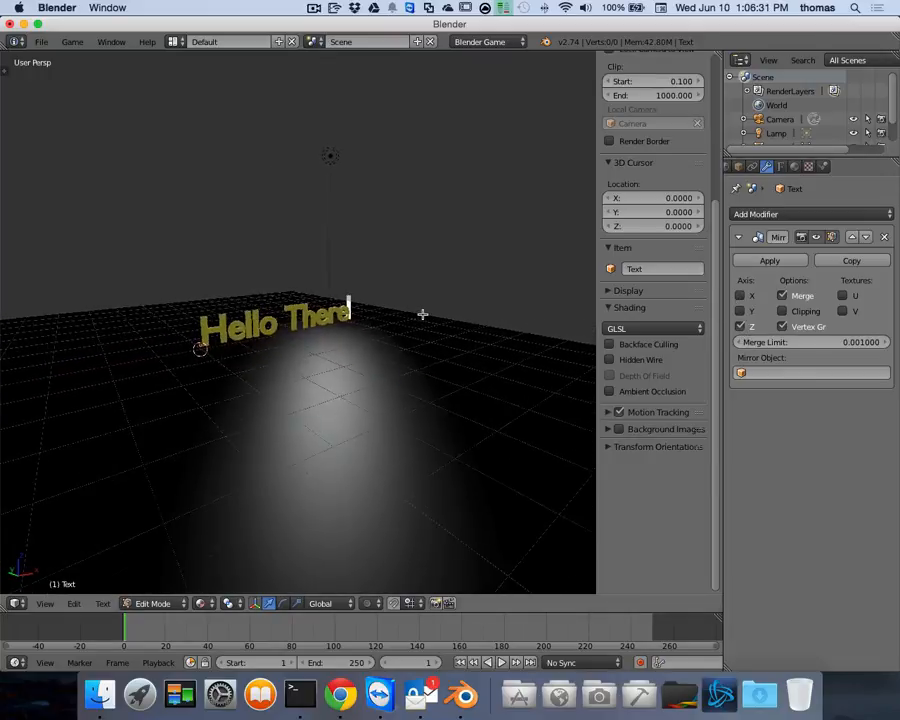
scroll(423, 314, left, 4)
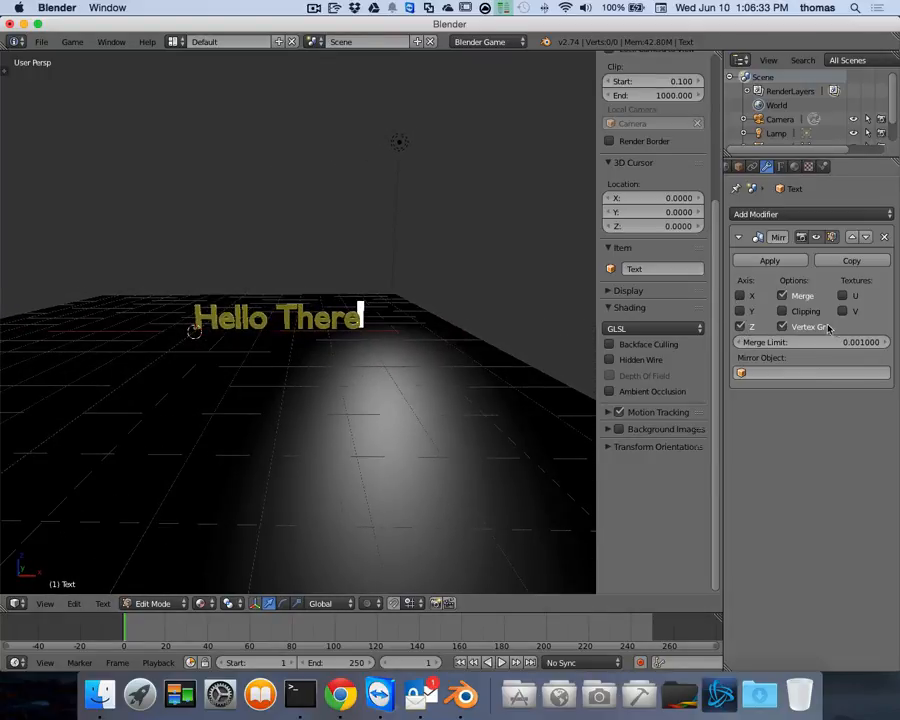
Switch the Mirror modifier to mirror along the Y axis only and view the mirrored text from several angles
click(740, 311)
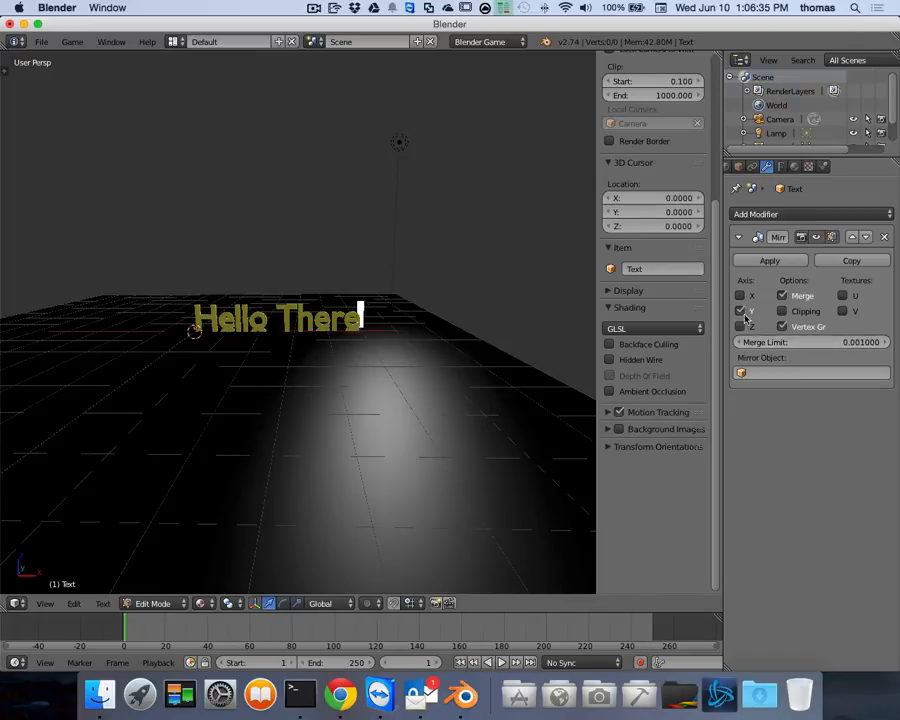
scroll(299, 321, left, 12)
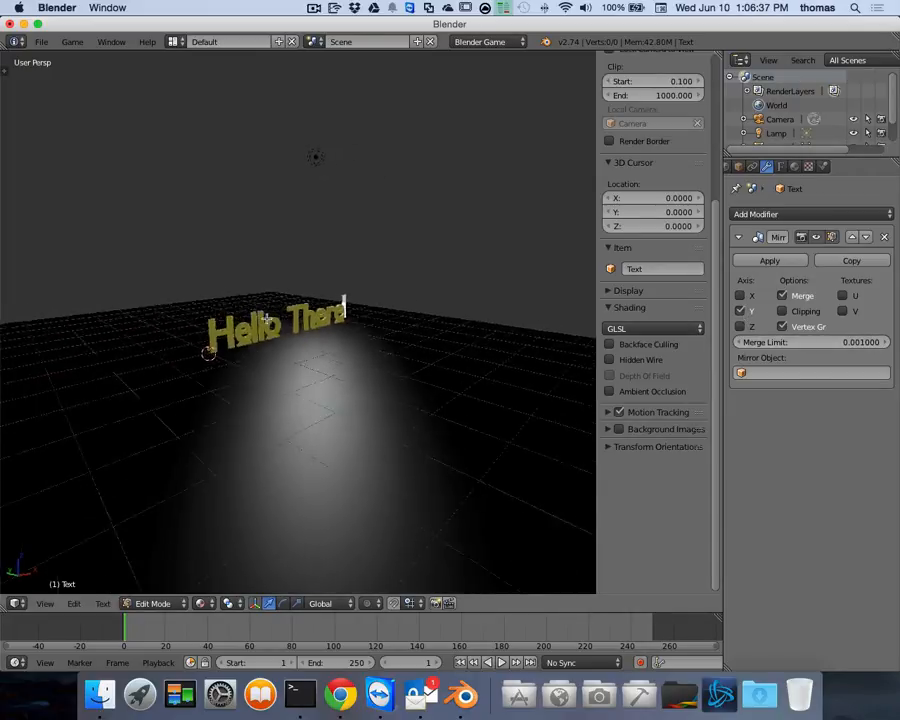
scroll(299, 321, left, 15)
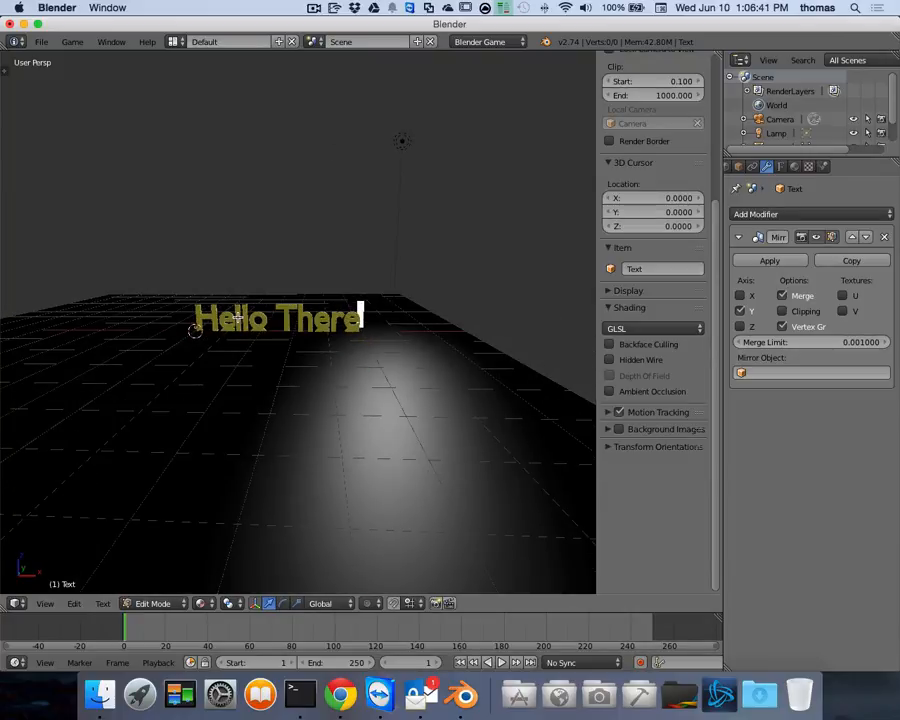
Return to Object Mode and raise the Hello There text along the Z axis above the ground plane
key(Tab)
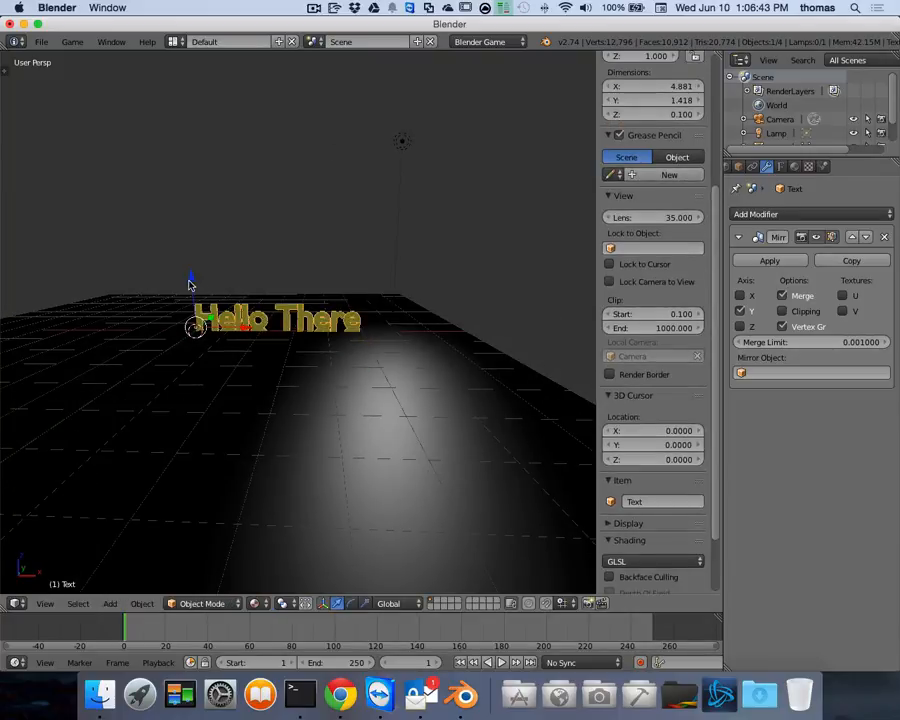
key(g)
key(z)
drag(196, 232, 197, 234)
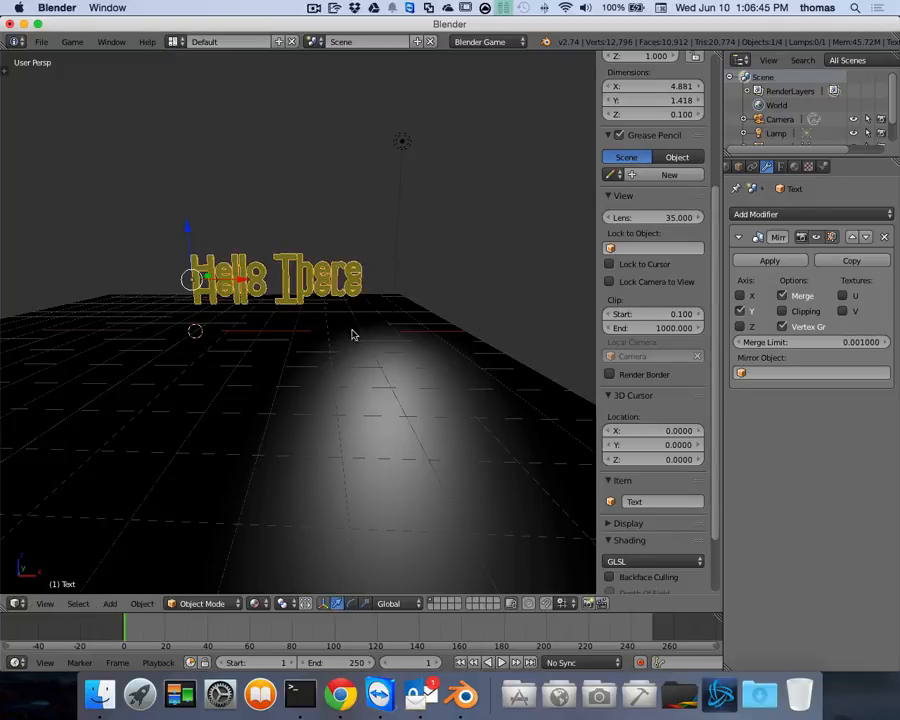
scroll(381, 341, left, 10)
scroll(381, 341, left, 15)
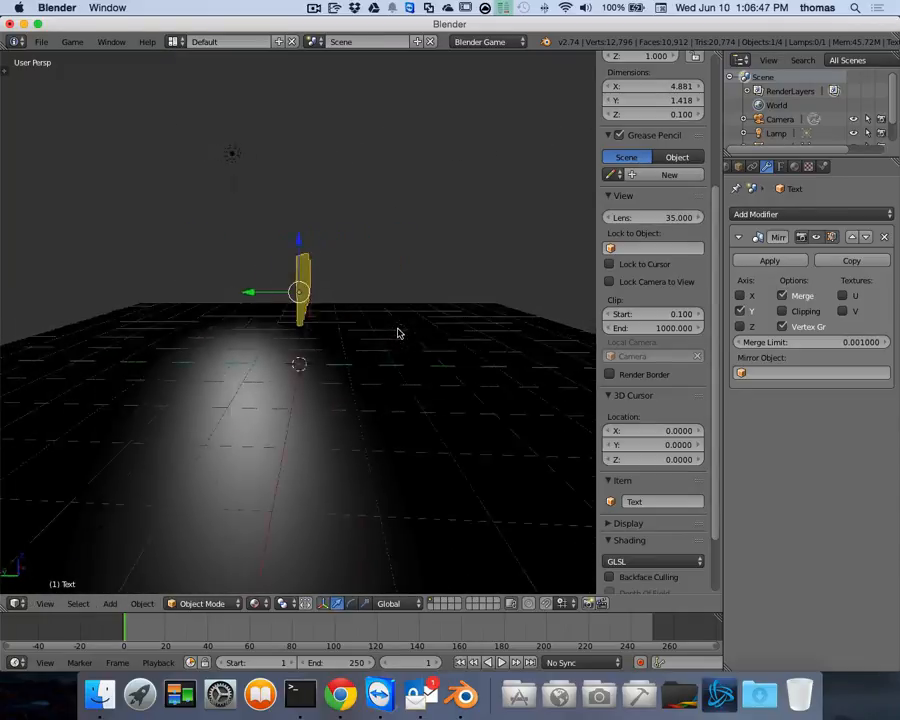
scroll(391, 333, left, 5)
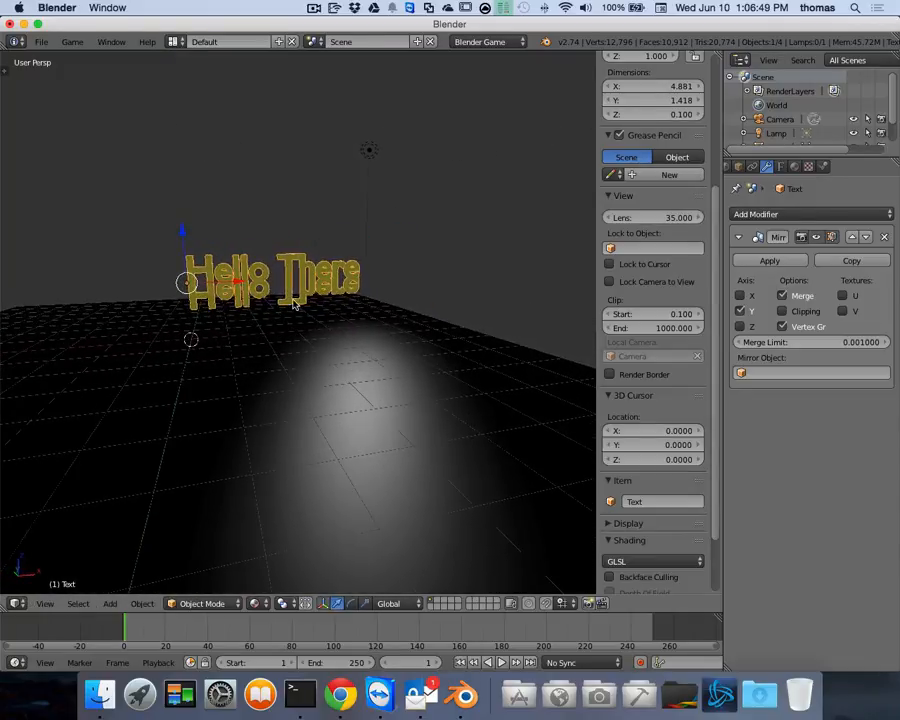
Disable the Y mirror axis, try the other axes, and remove the Mirror modifier from the Hello There text
click(740, 311)
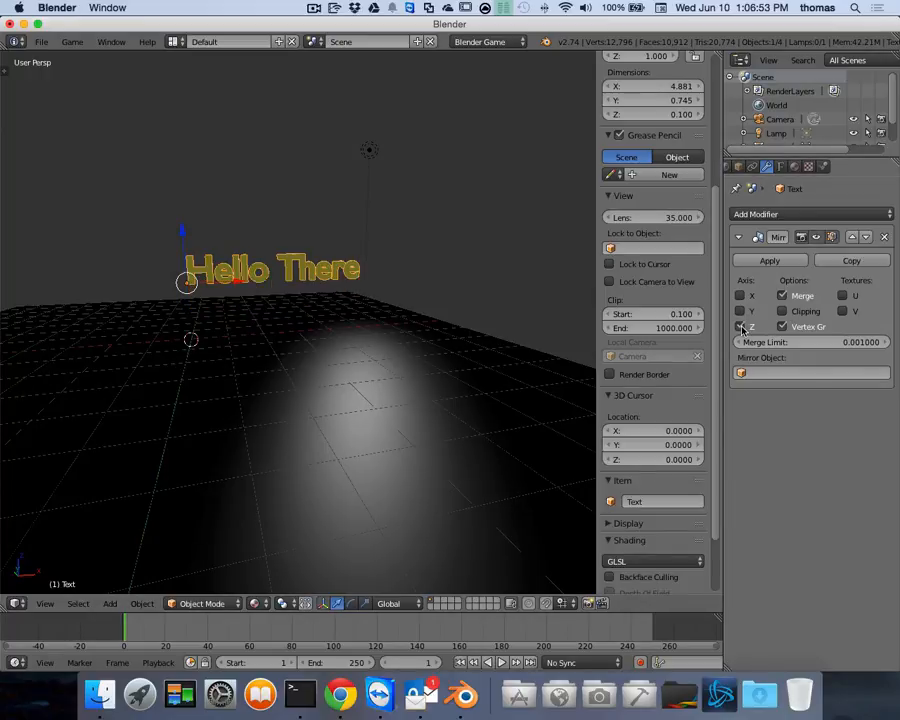
click(741, 296)
click(741, 296)
scroll(336, 285, left, 10)
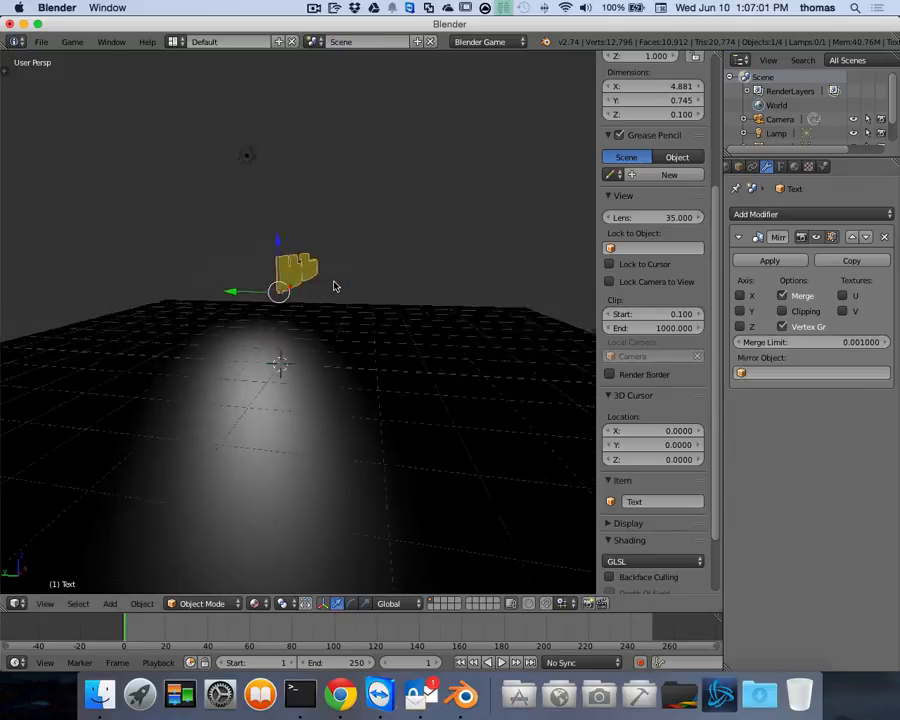
scroll(351, 282, right, 4)
scroll(360, 282, right, 6)
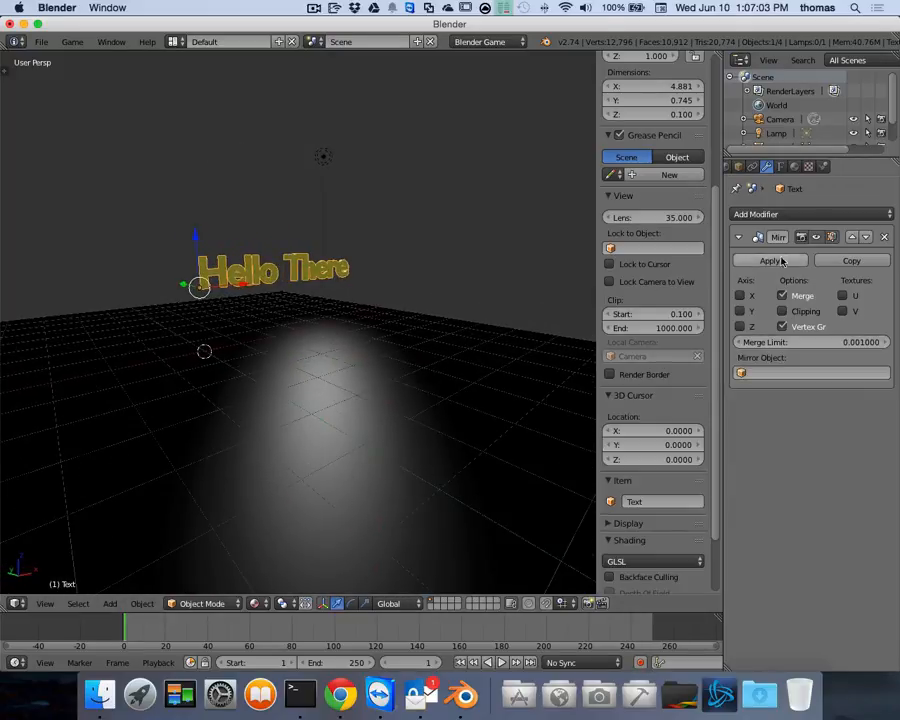
click(885, 238)
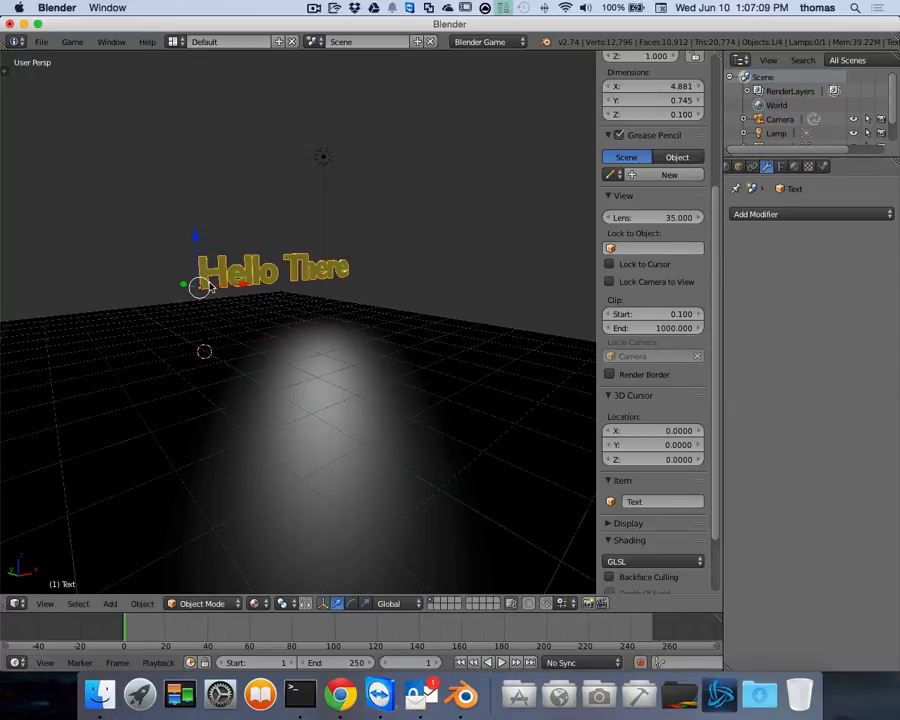
Review the text object's Shape, Geometry, Font and Paragraph settings, including the choices for its regular font
click(781, 168)
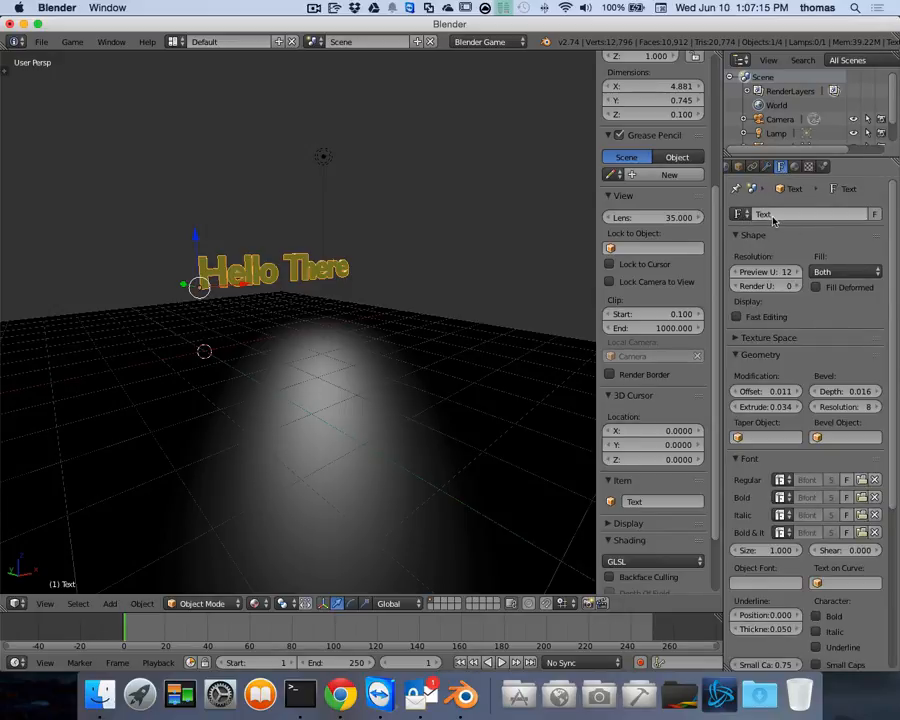
click(772, 216)
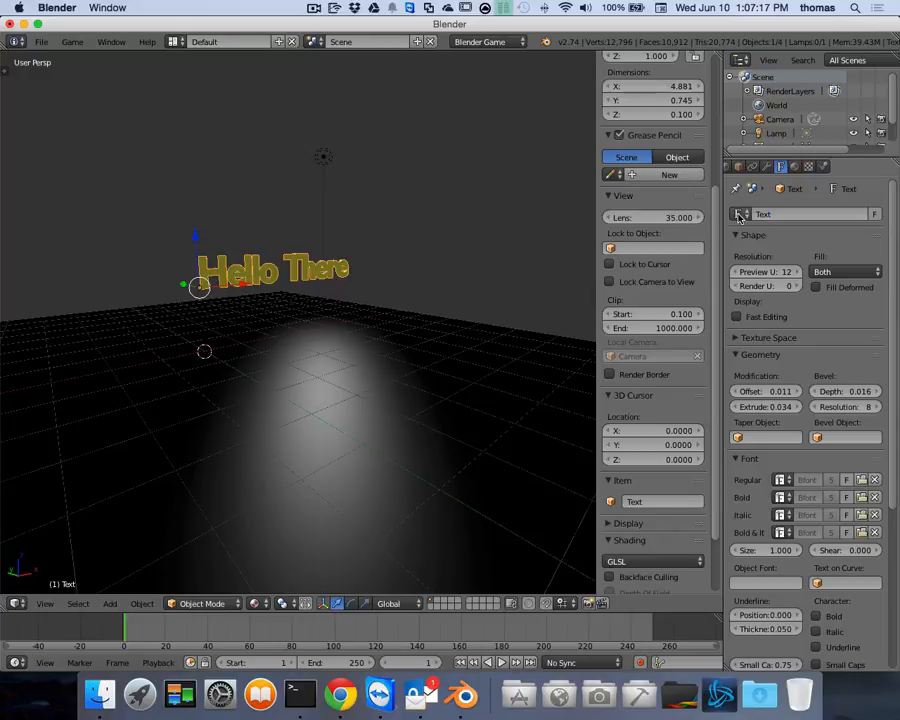
click(740, 214)
scroll(890, 293, down, 3)
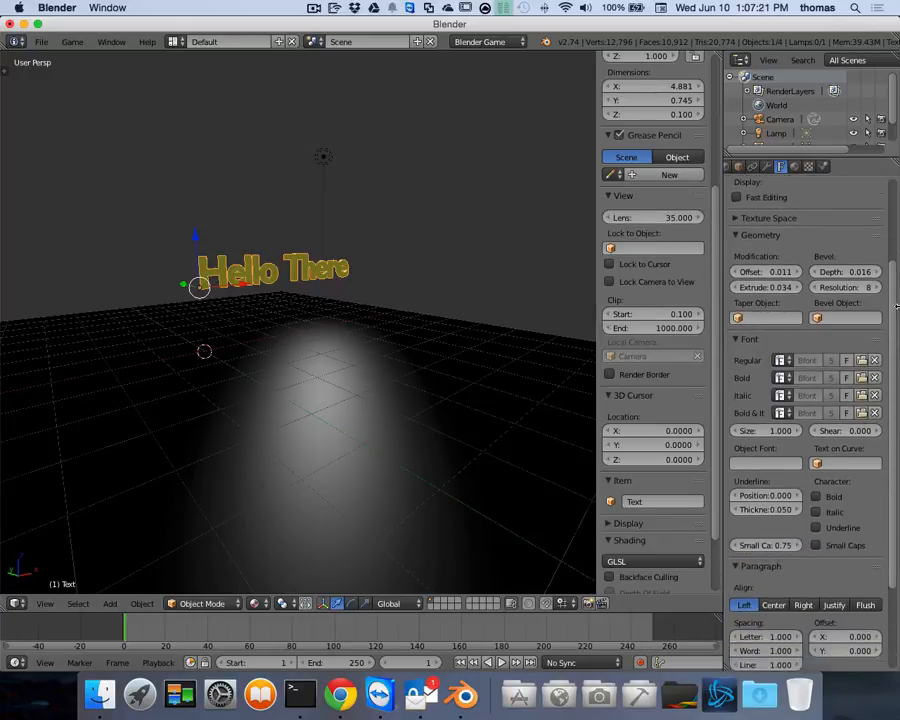
scroll(845, 289, down, 4)
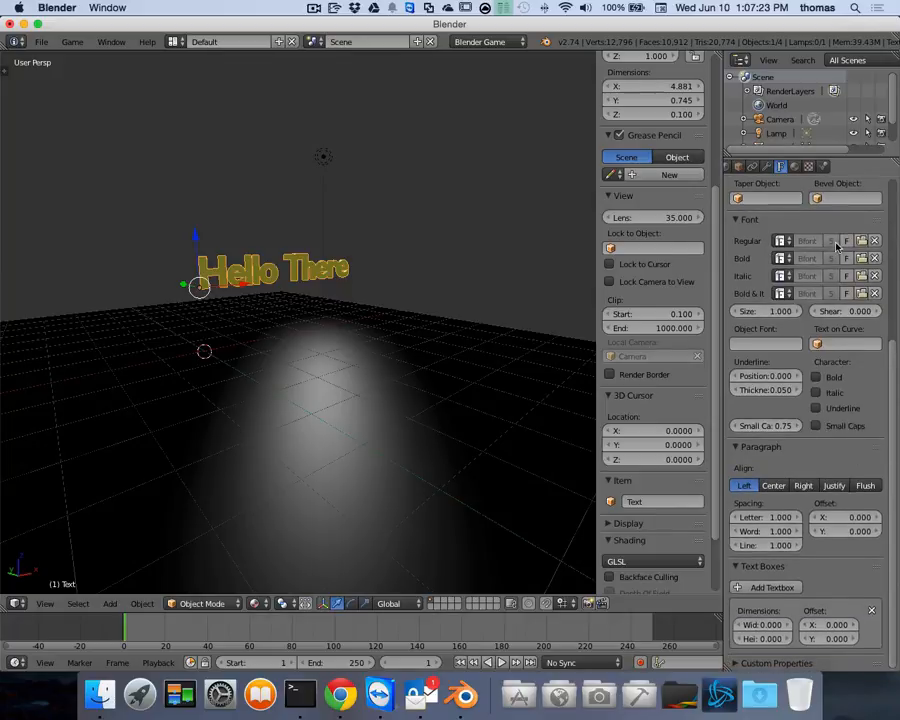
scroll(765, 355, up, 4)
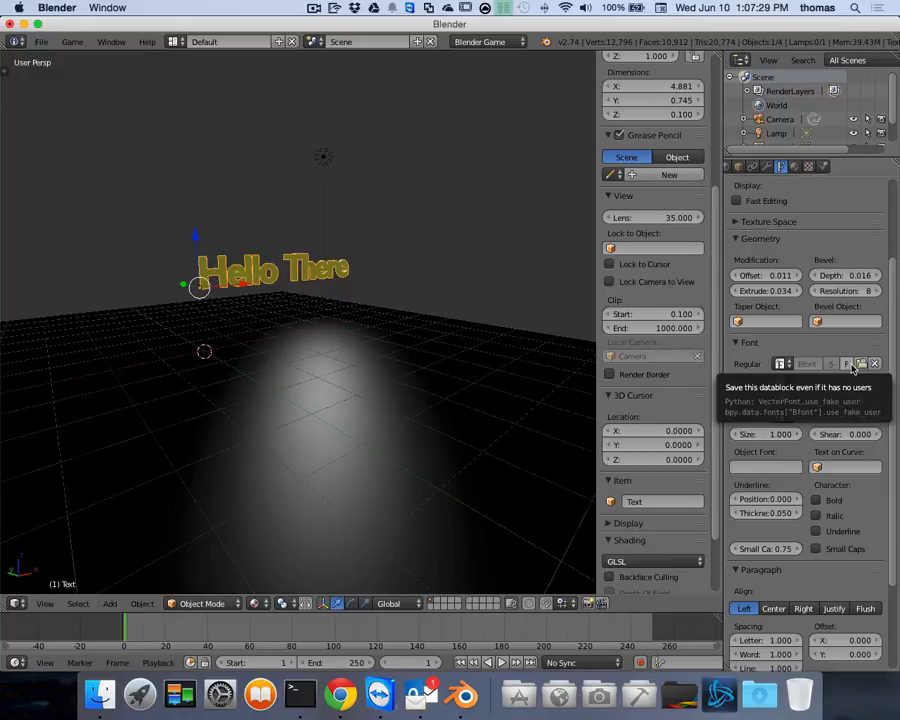
click(781, 364)
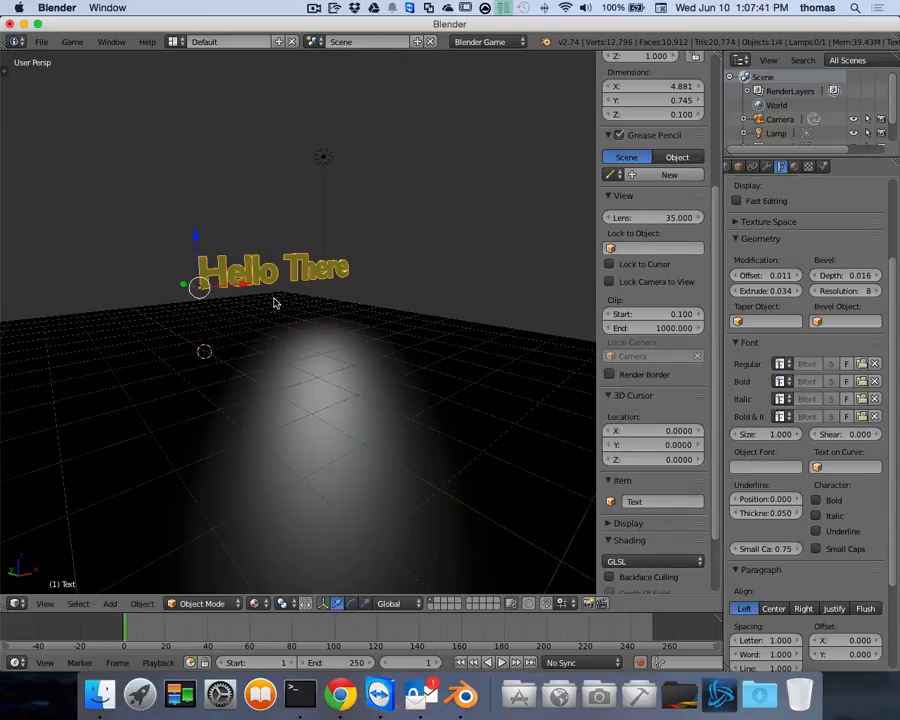
Inspect the Hello There text up close, briefly entering and leaving Edit Mode
scroll(260, 277, up, 4)
scroll(262, 277, up, 5)
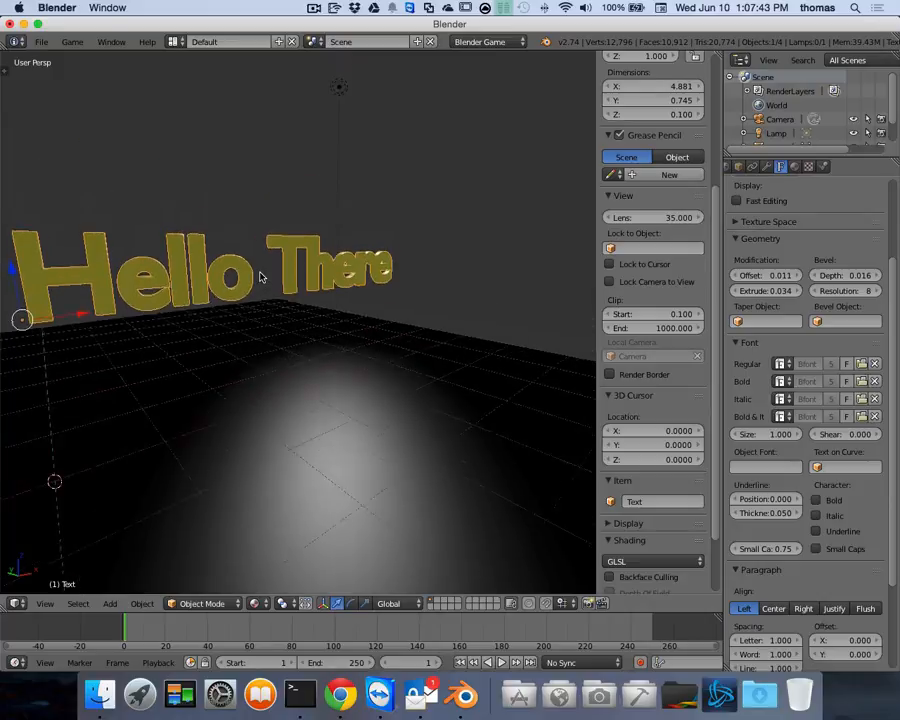
scroll(262, 277, right, 2)
scroll(260, 277, left, 5)
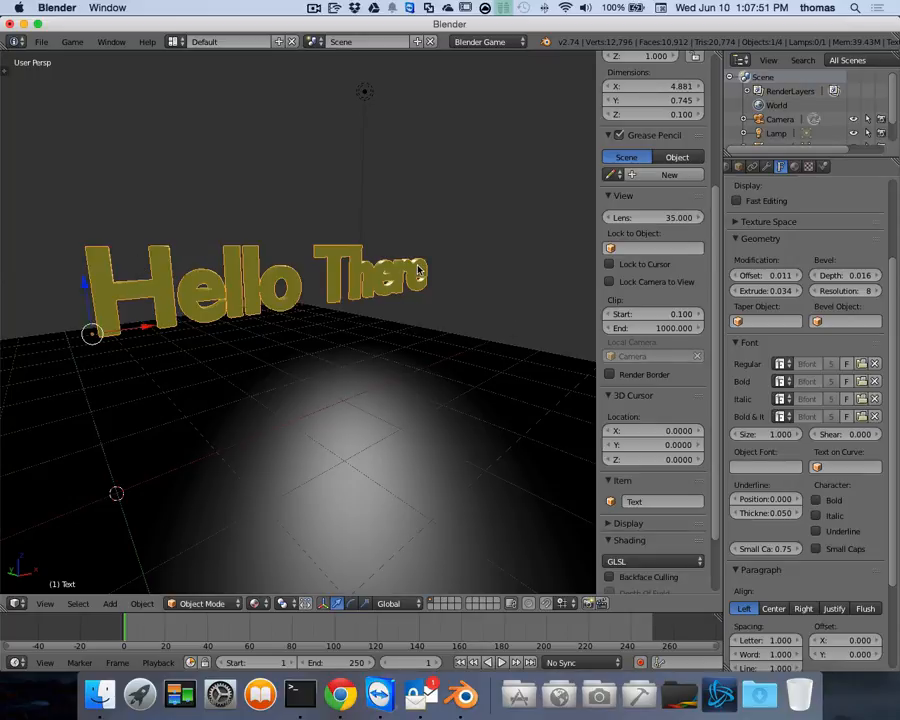
key(Tab)
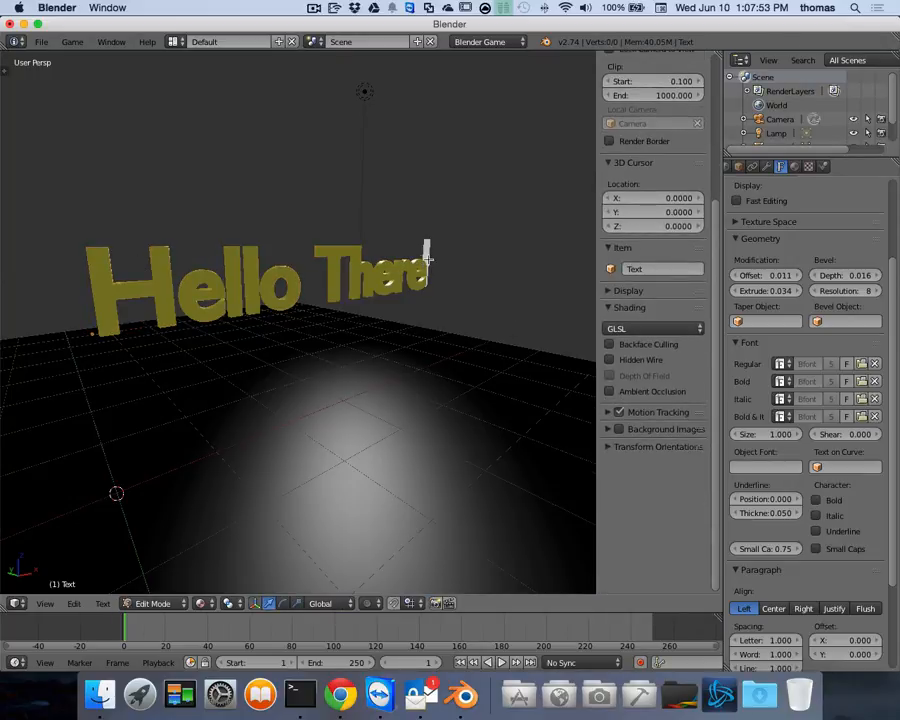
key(Tab)
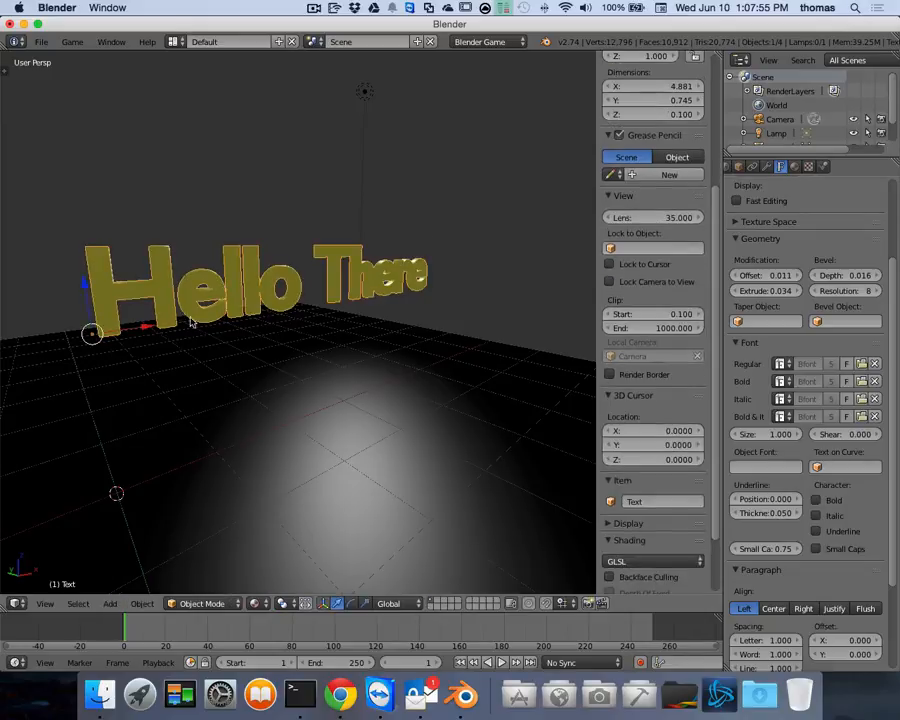
Switch to Finder and browse the COMP2068 Advanced Web Programming lessons down to the images folder of Lesson 09 - Final Project
click(97, 670)
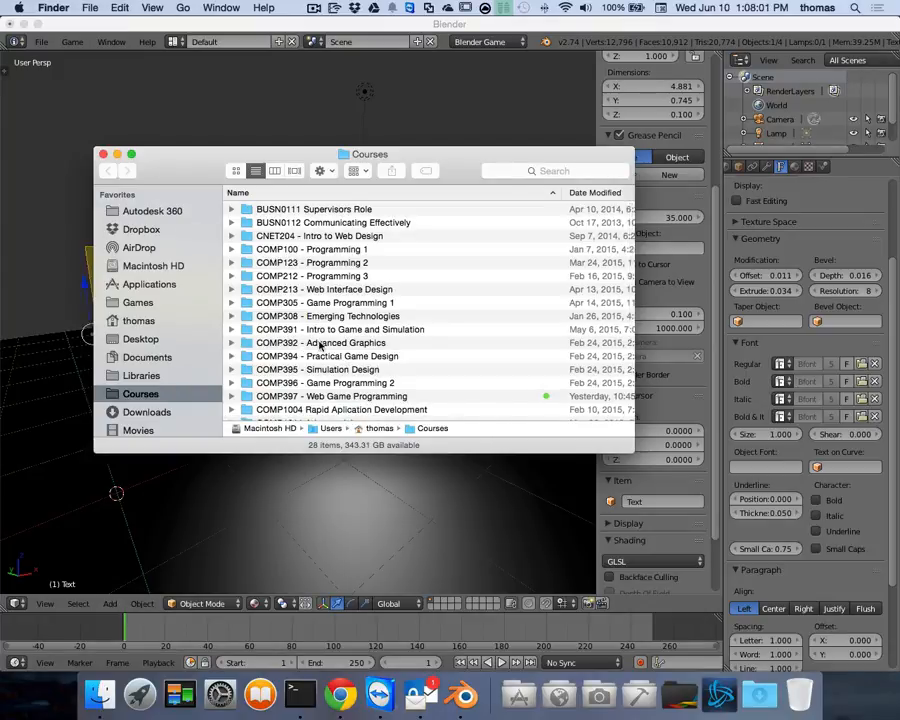
scroll(320, 345, down, 3)
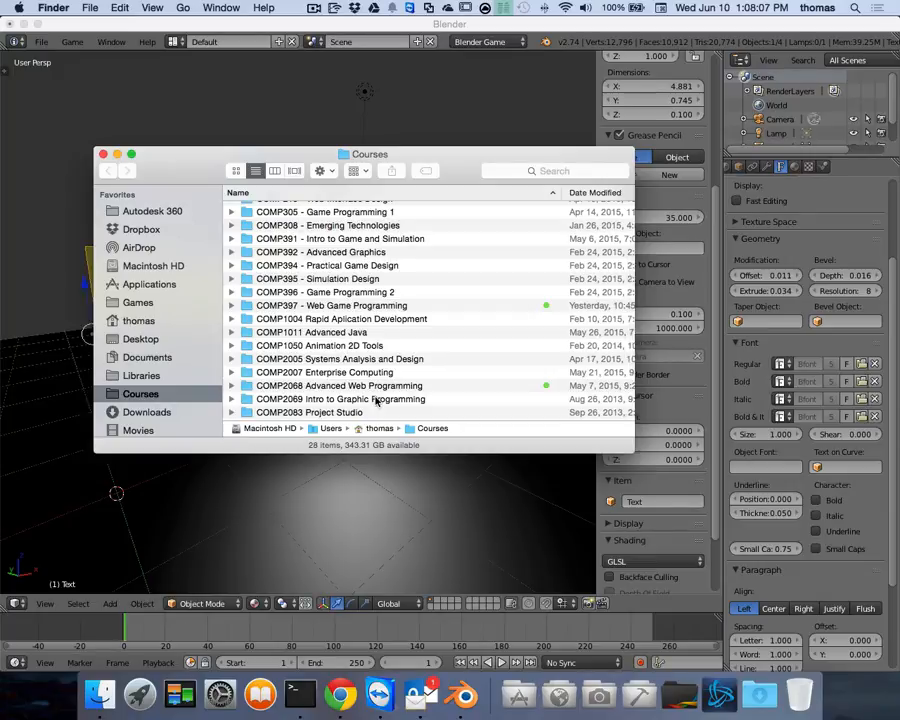
scroll(376, 398, down, 3)
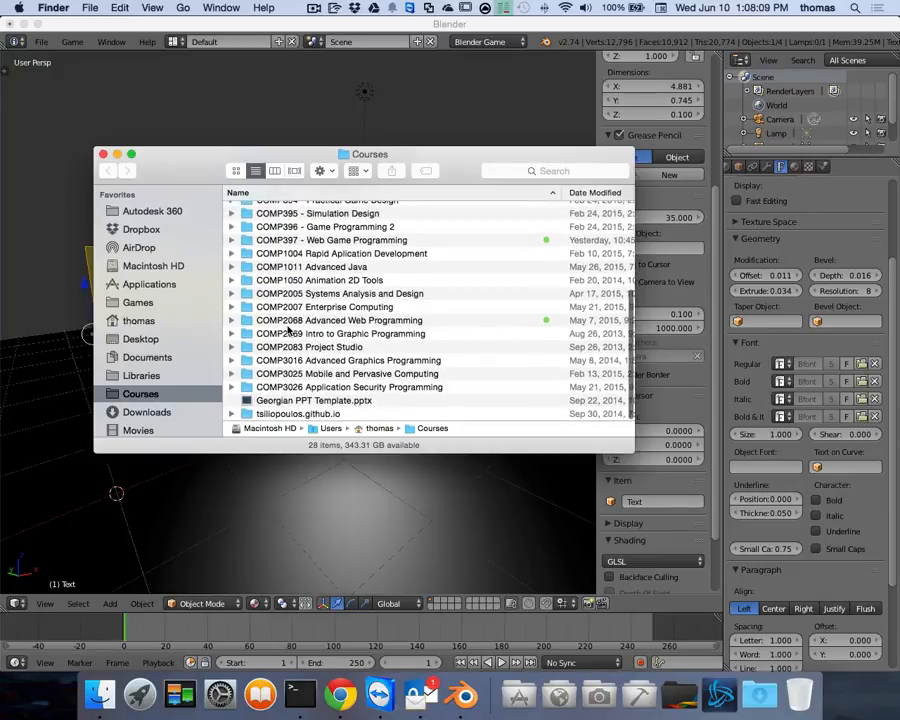
double_click(289, 322)
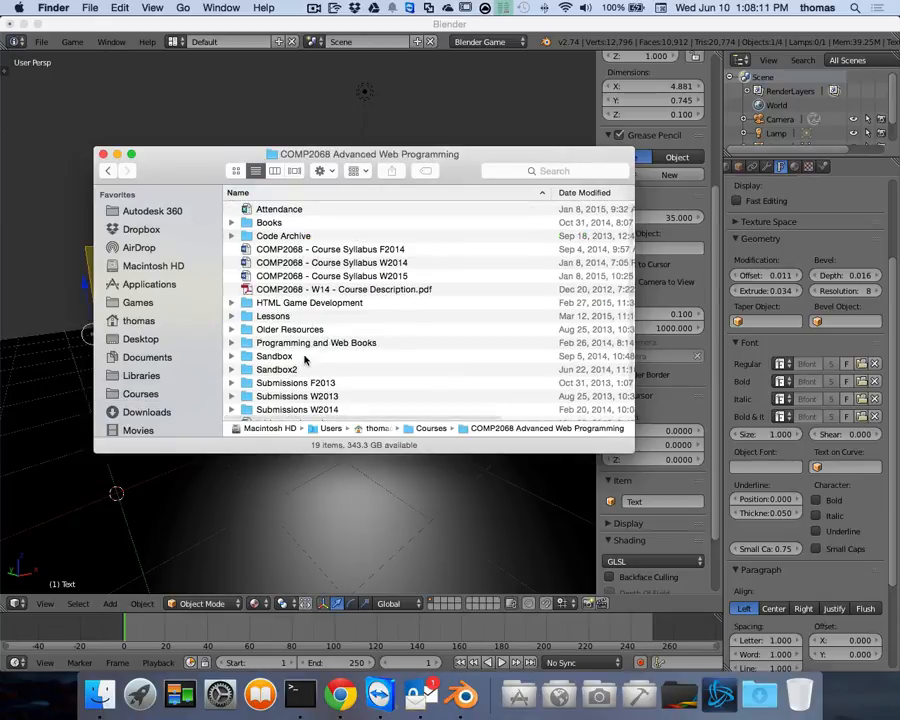
scroll(305, 360, down, 3)
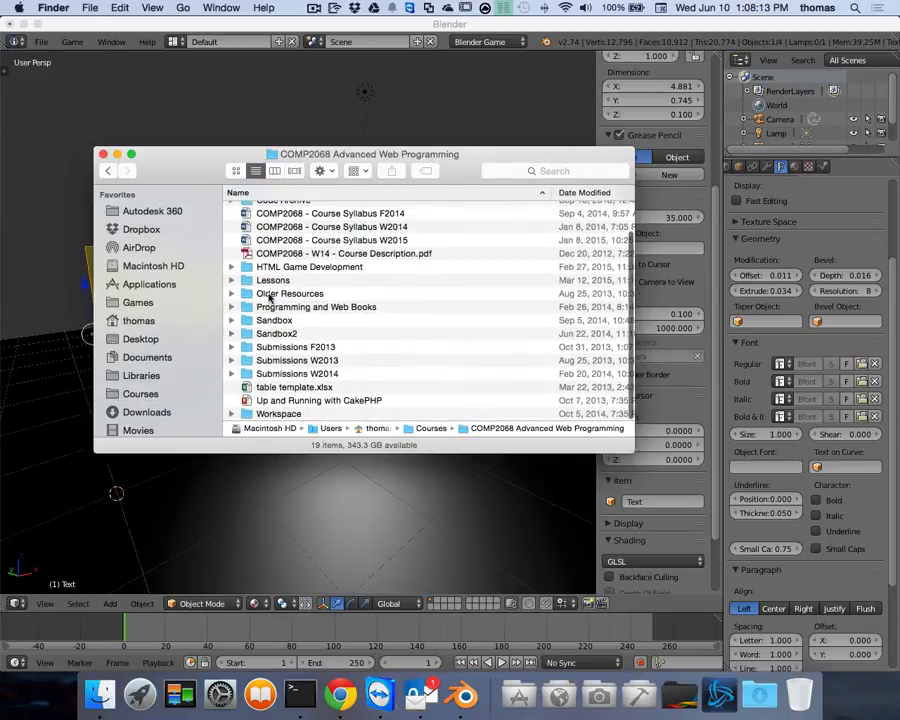
double_click(268, 284)
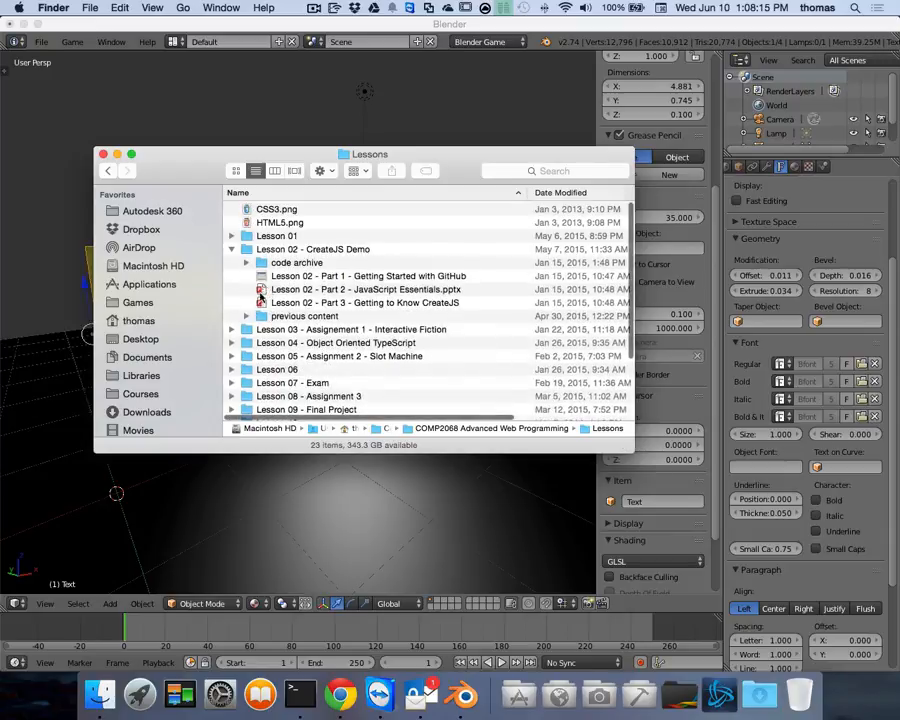
scroll(345, 346, down, 5)
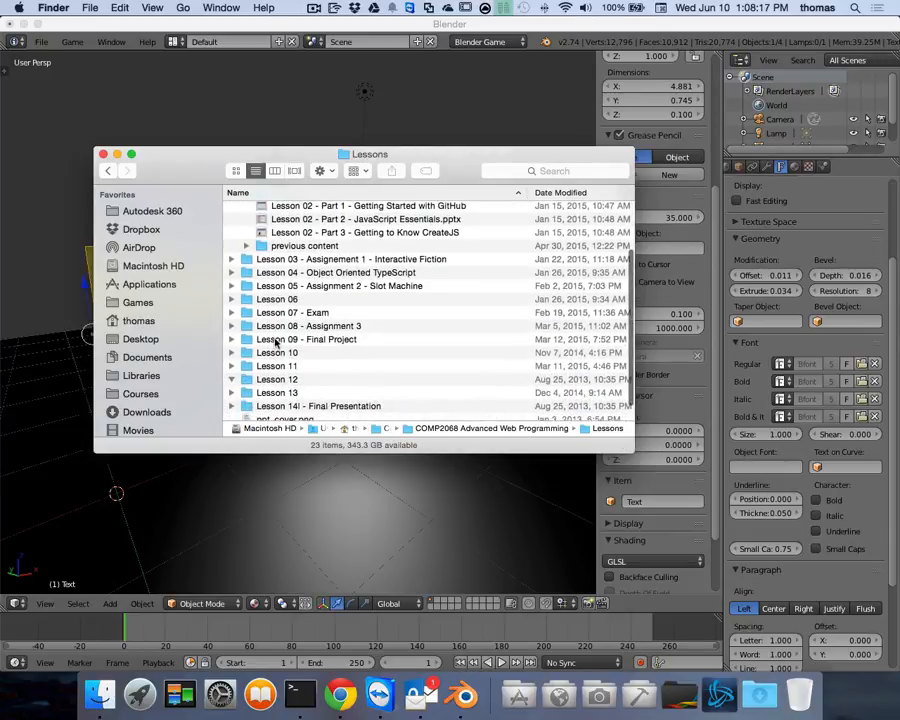
double_click(279, 340)
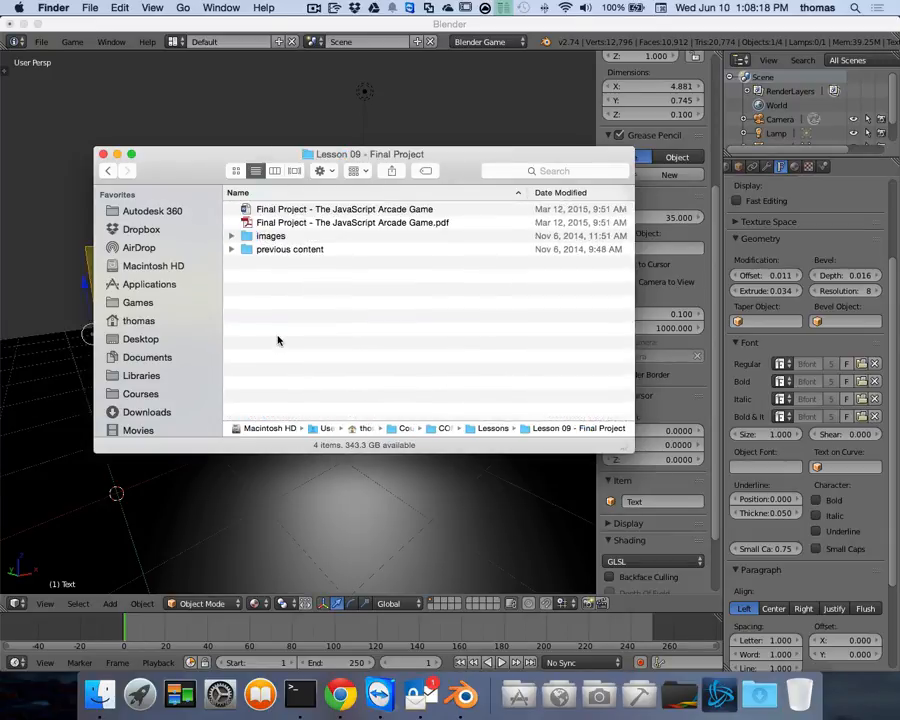
double_click(270, 238)
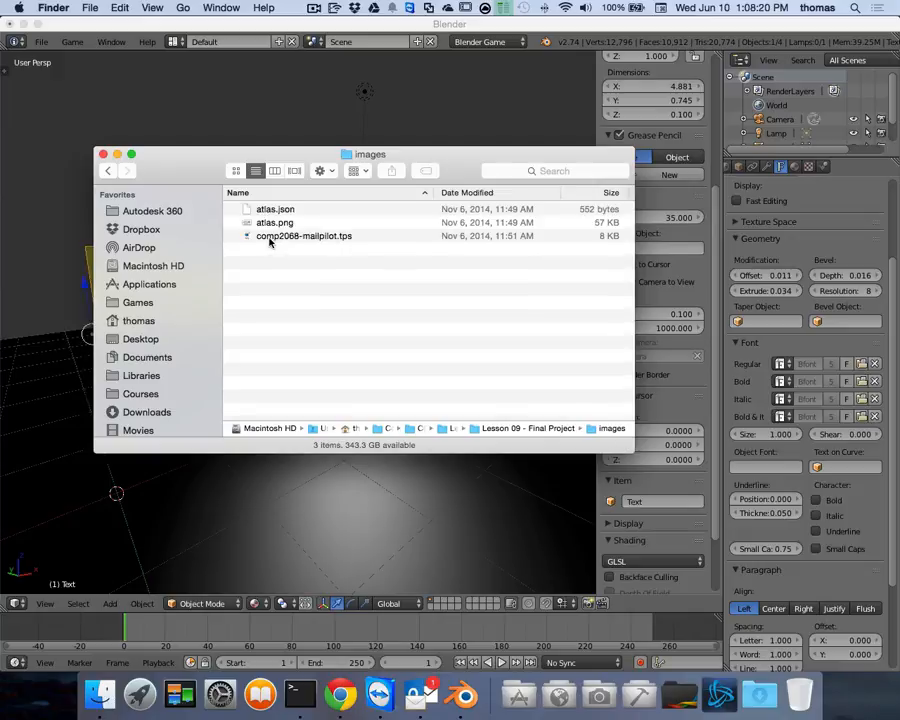
Check the Lesson 11 and Lesson 12 folders for usable files and close the Finder window
click(107, 175)
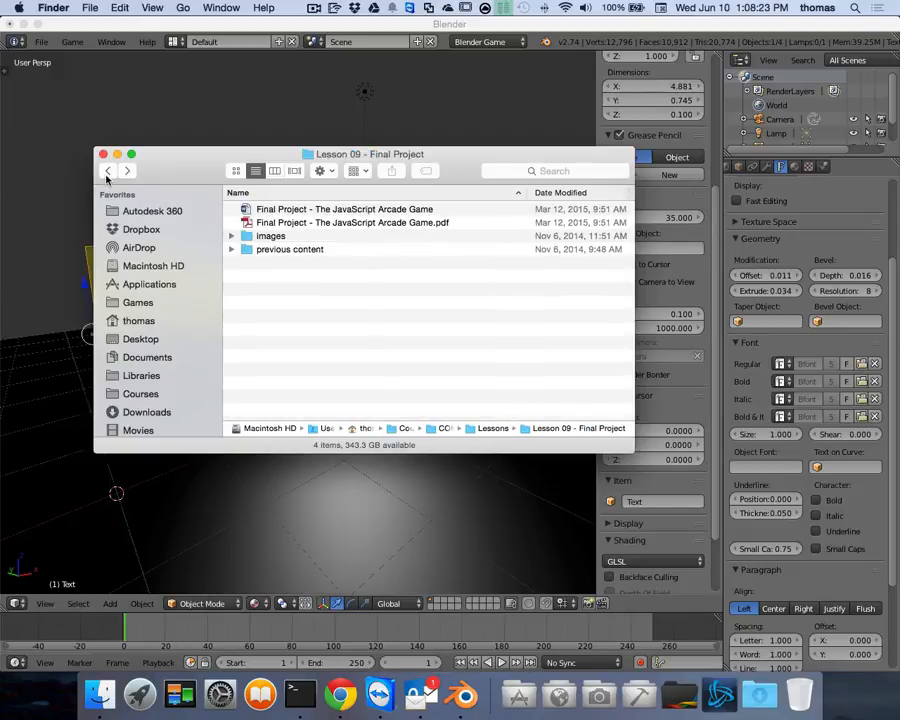
click(108, 173)
double_click(282, 364)
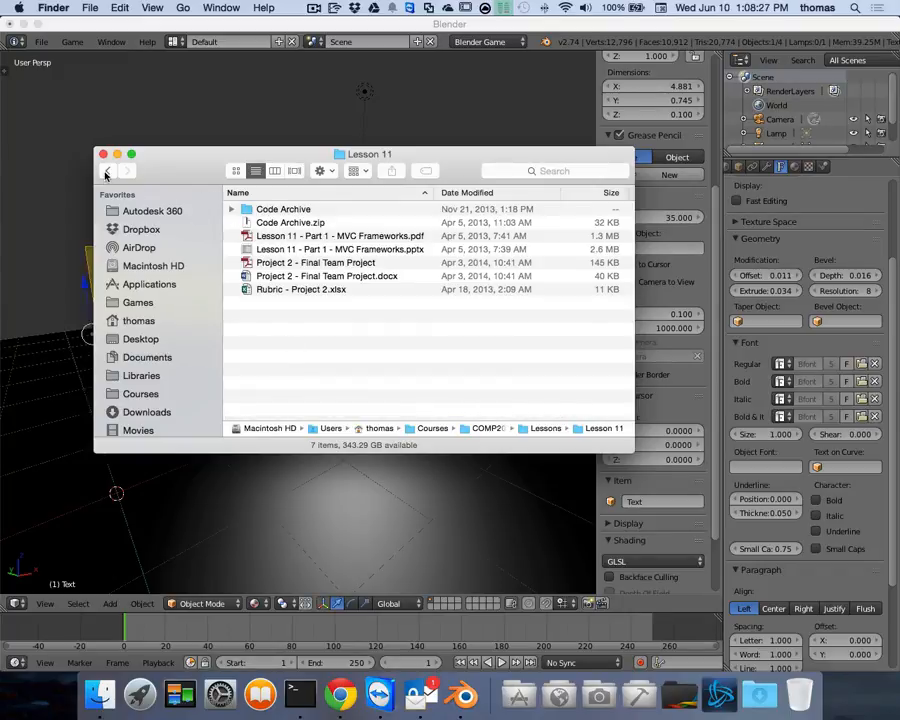
click(107, 175)
scroll(262, 325, down, 3)
click(270, 362)
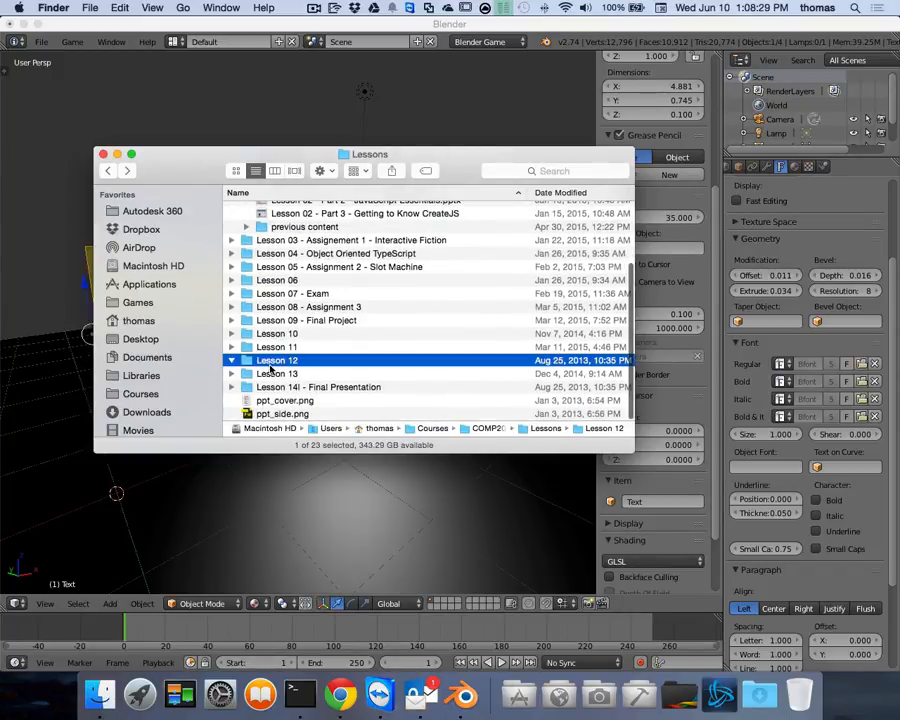
double_click(270, 362)
click(108, 170)
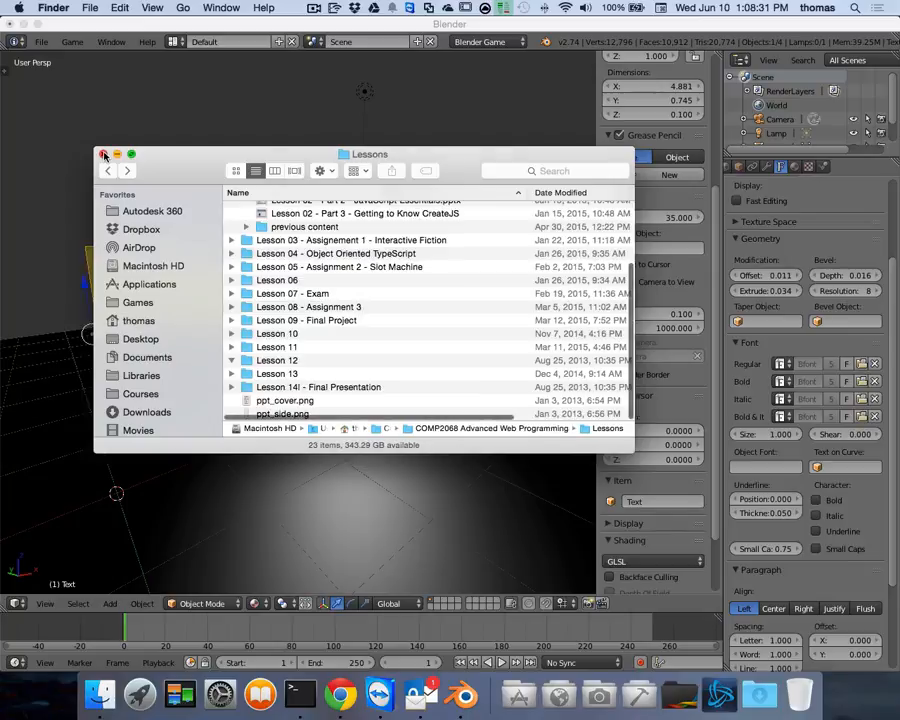
click(103, 154)
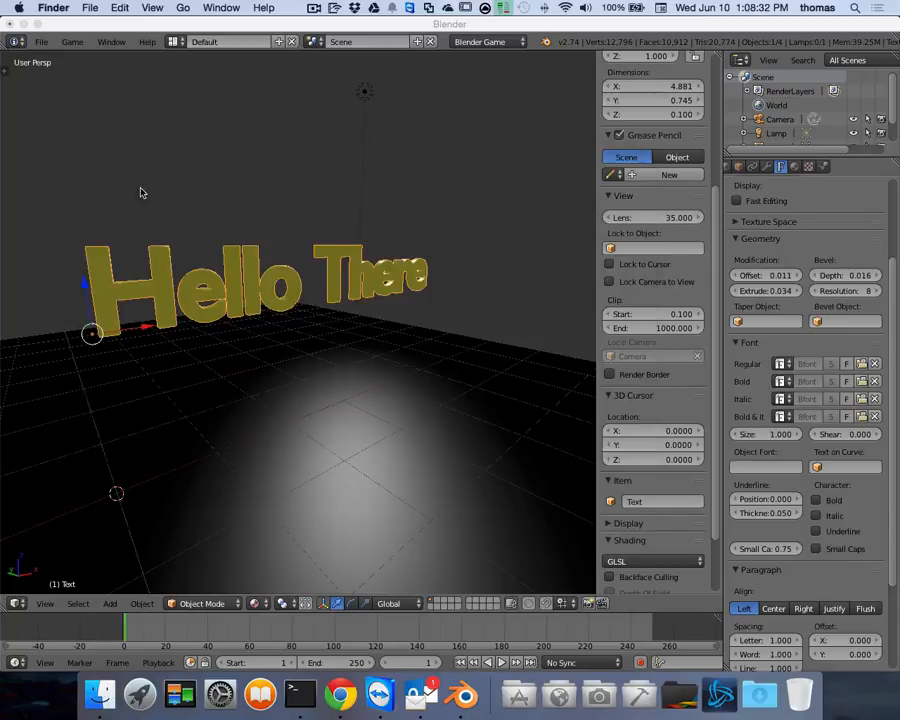
Switch to Chrome, search Google for "retro font" and open the dafont.com Fancy > Retro fonts result
click(340, 694)
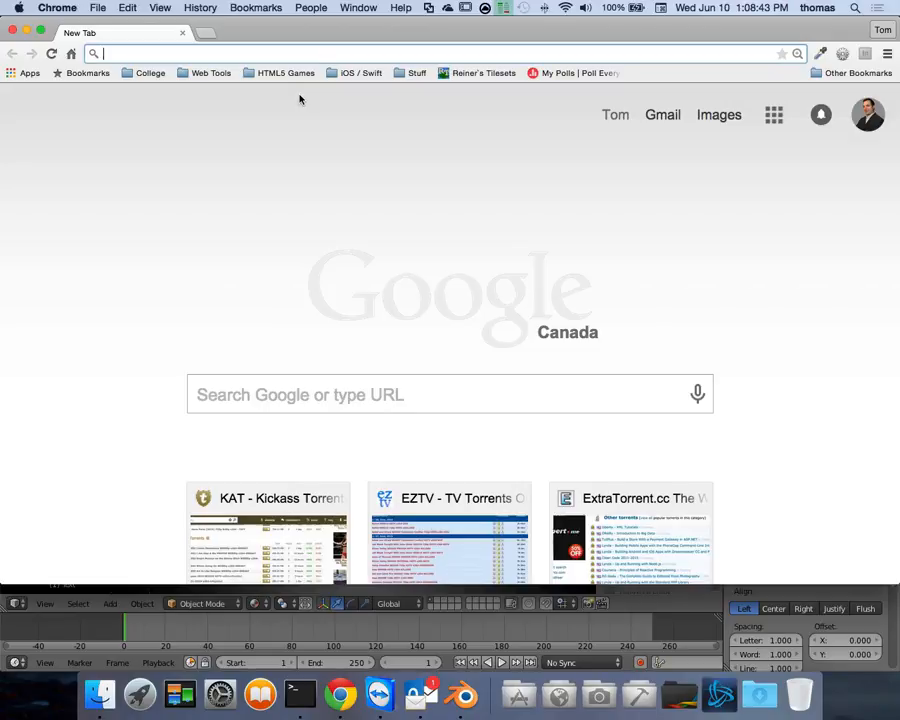
text(retro font)
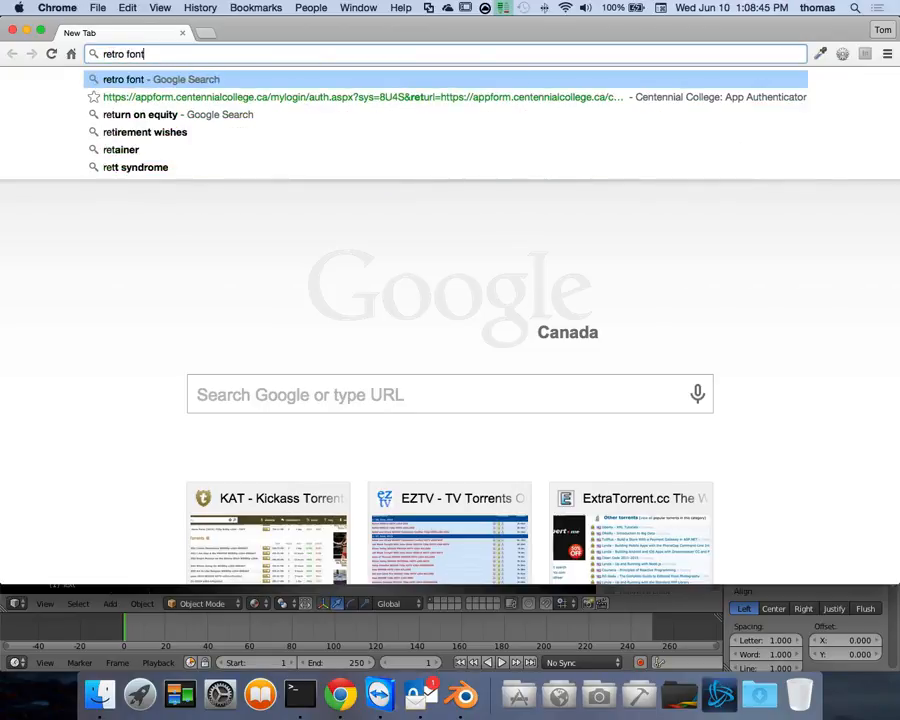
key(Return)
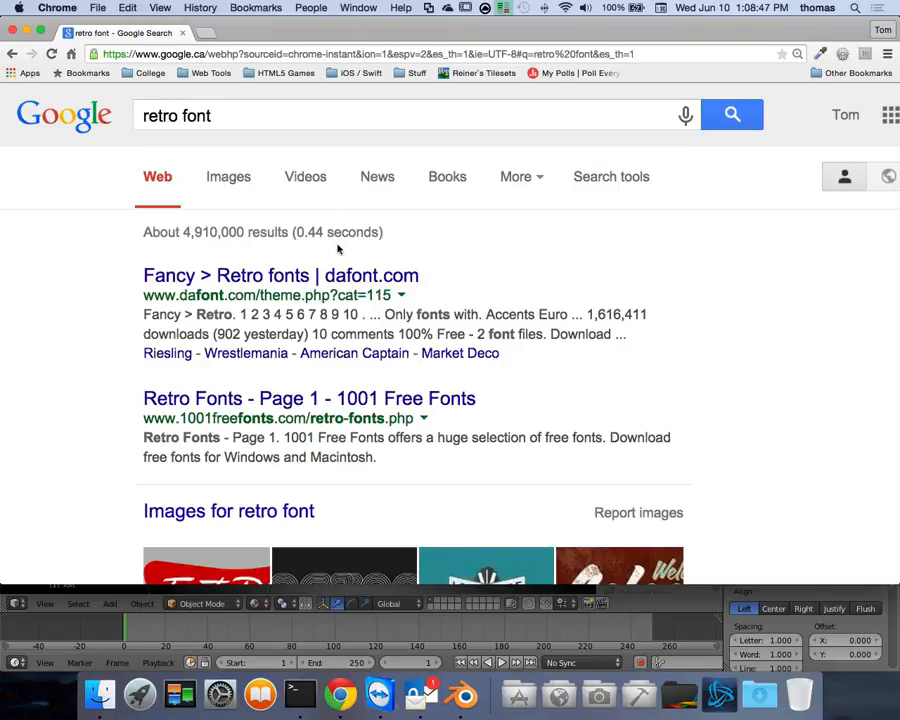
scroll(300, 316, down, 1)
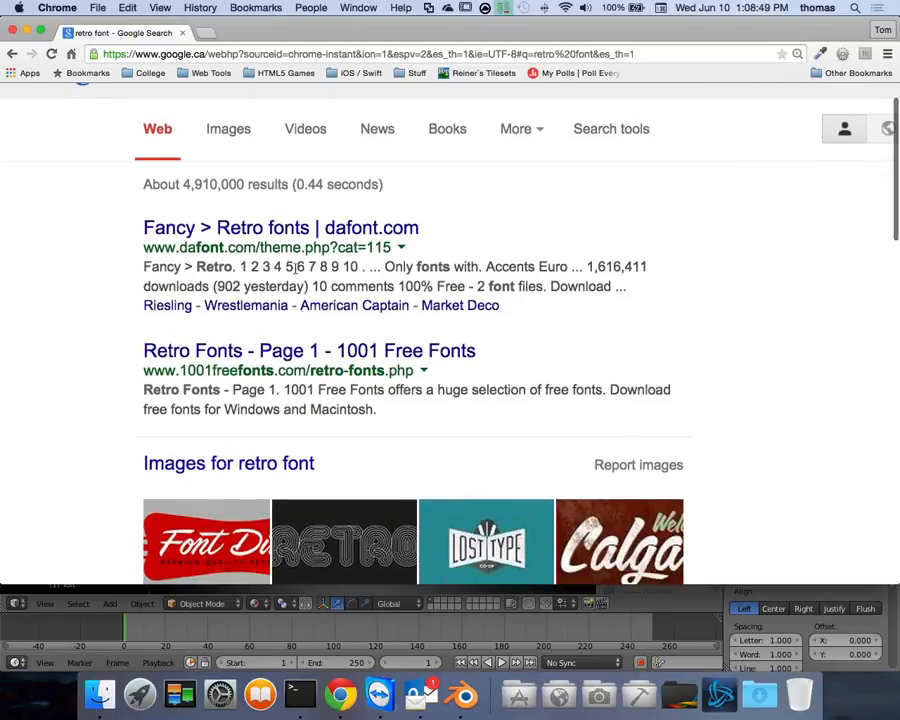
click(261, 228)
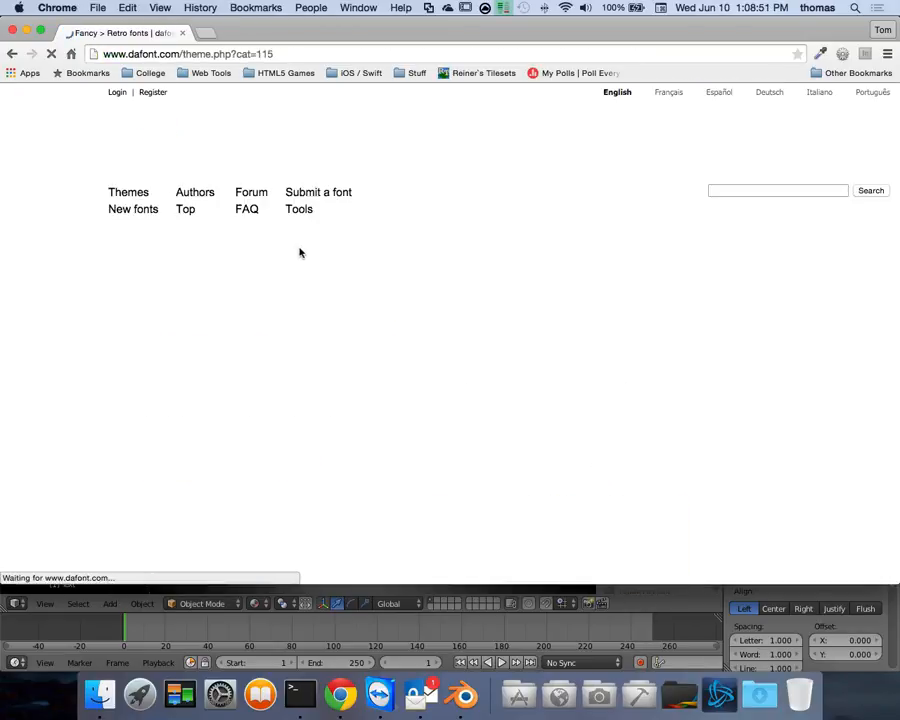
Download the Jazz Club font from the retro list into Downloads as jazz_club.zip and extract the archive
scroll(490, 380, down, 2)
scroll(380, 350, down, 1)
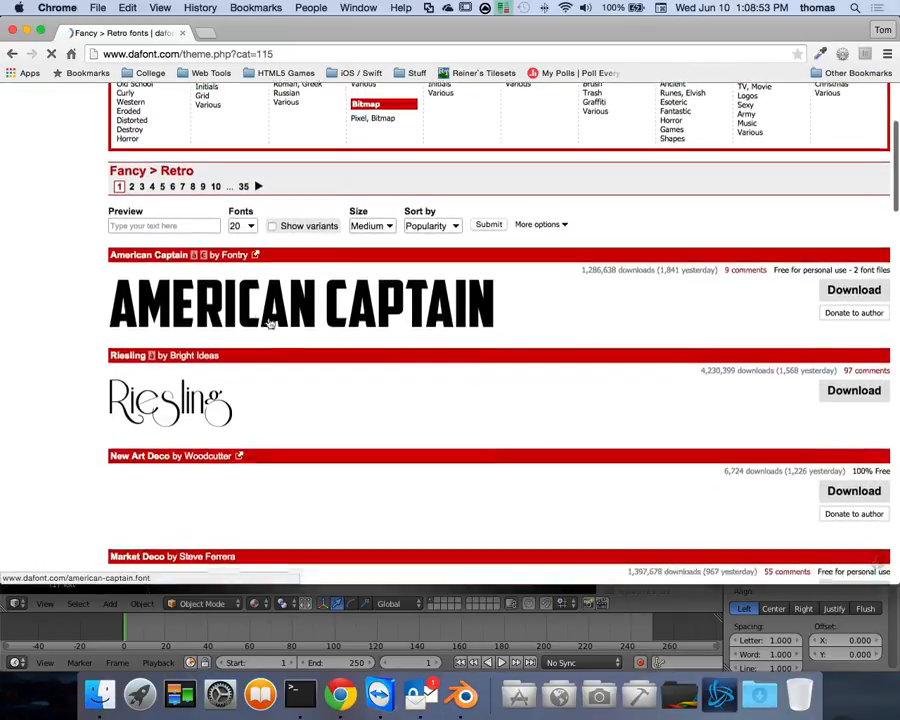
scroll(320, 335, down, 2)
scroll(380, 372, down, 2)
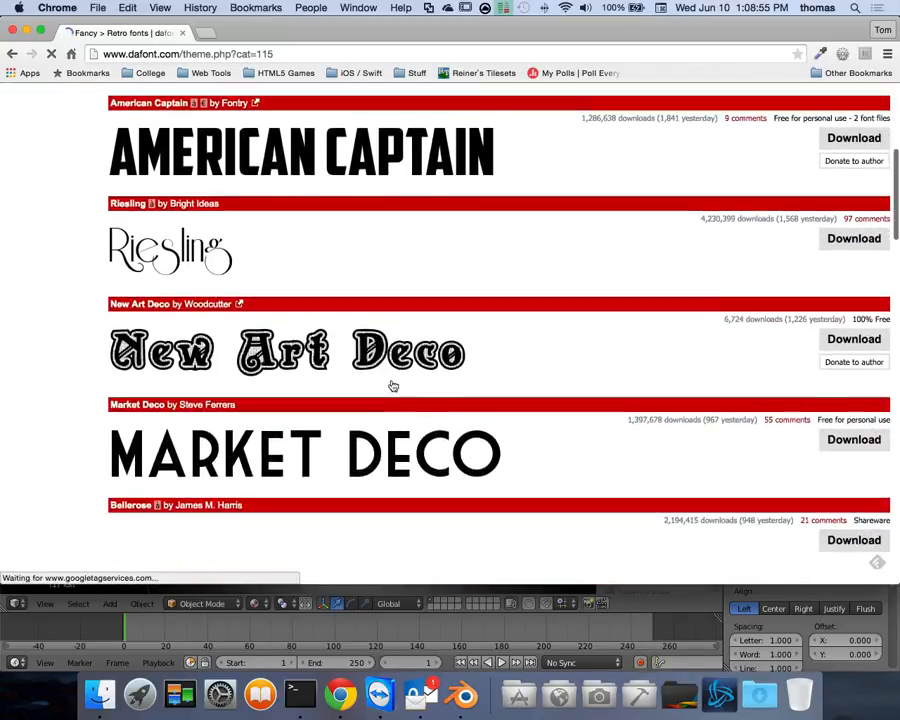
scroll(416, 385, down, 1)
scroll(413, 400, down, 1)
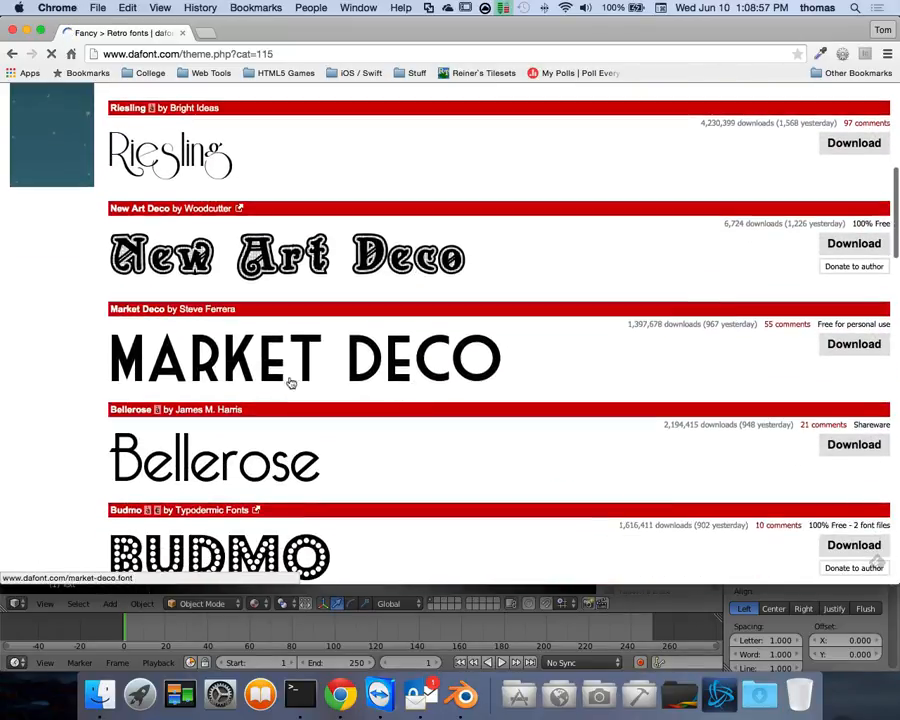
scroll(320, 398, down, 3)
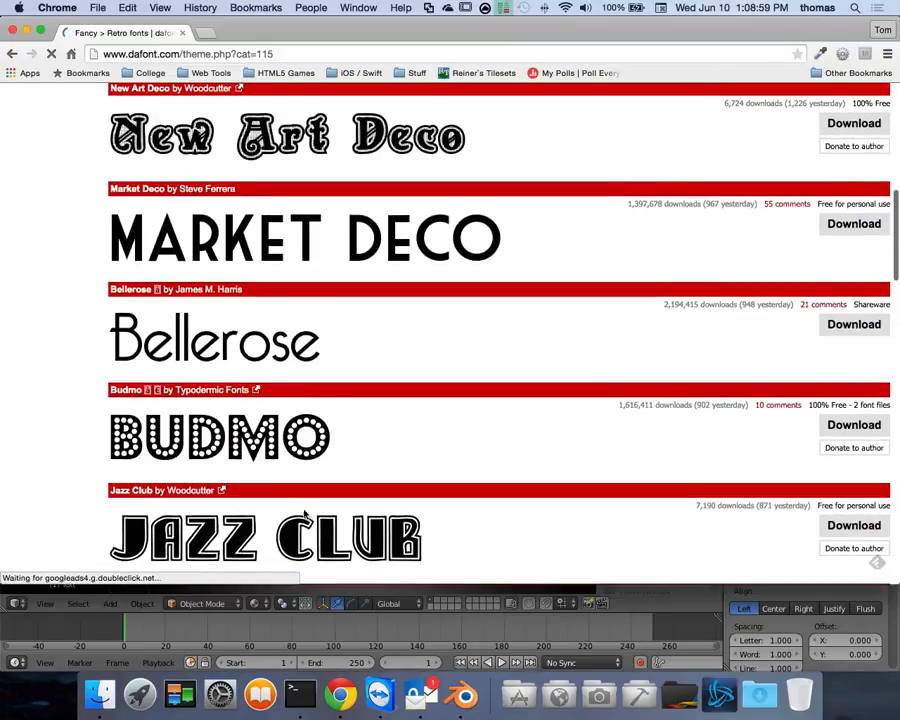
scroll(326, 506, down, 2)
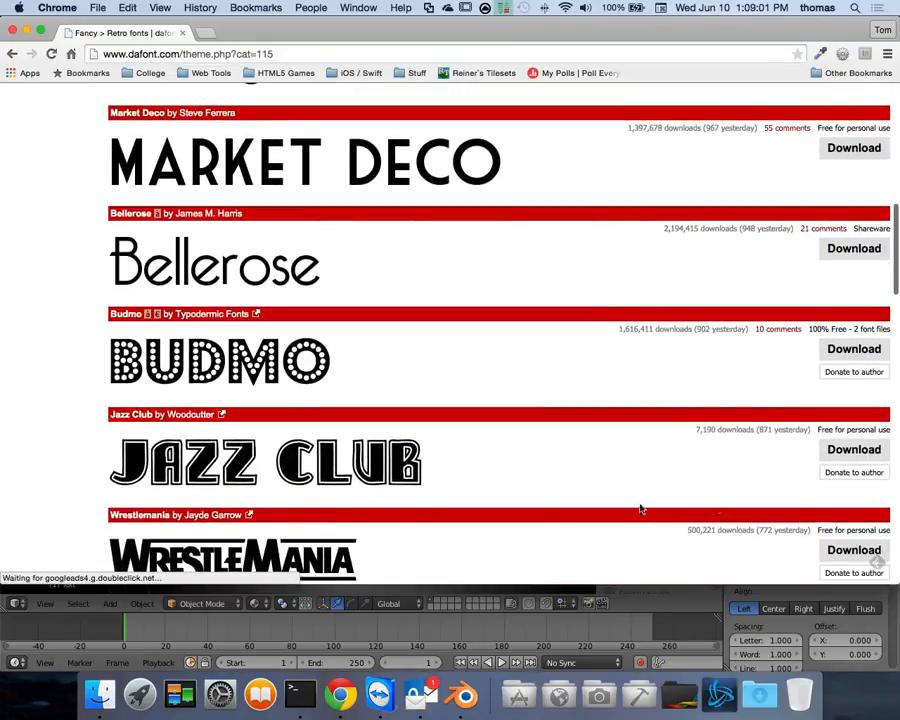
click(858, 462)
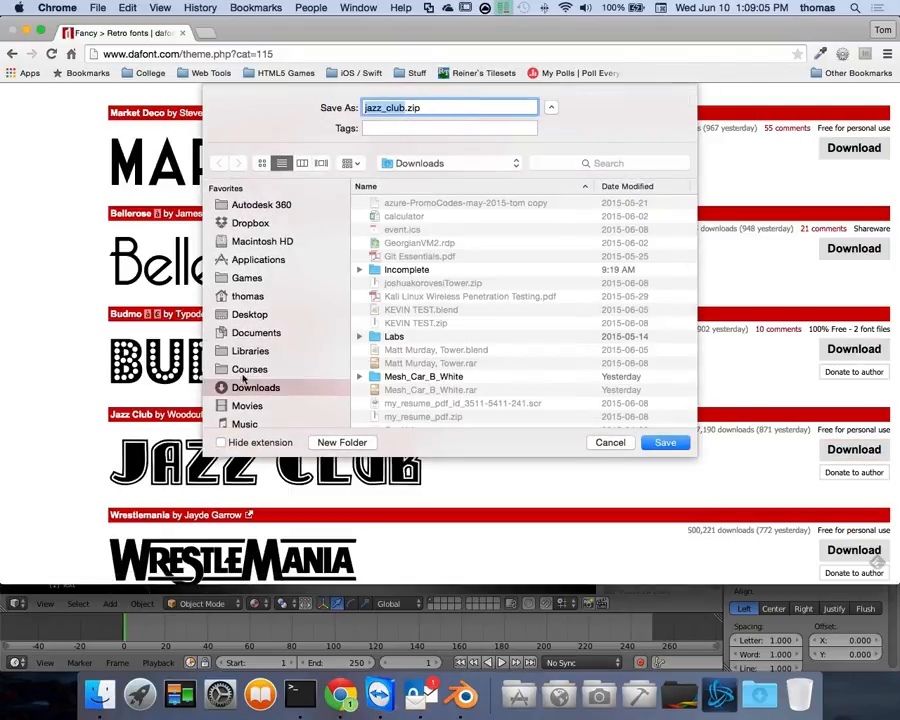
click(665, 442)
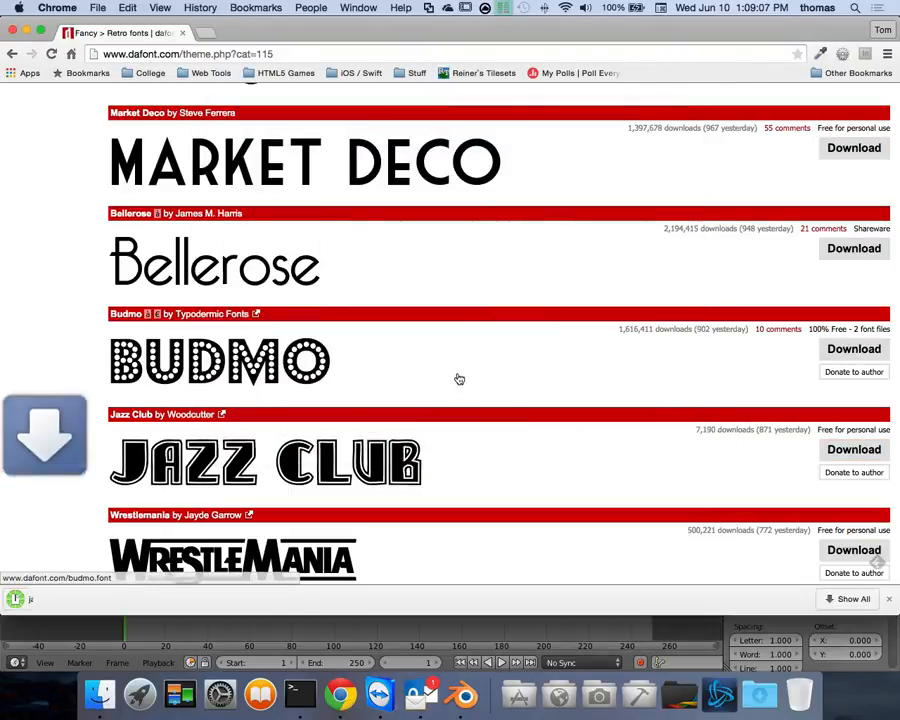
click(62, 600)
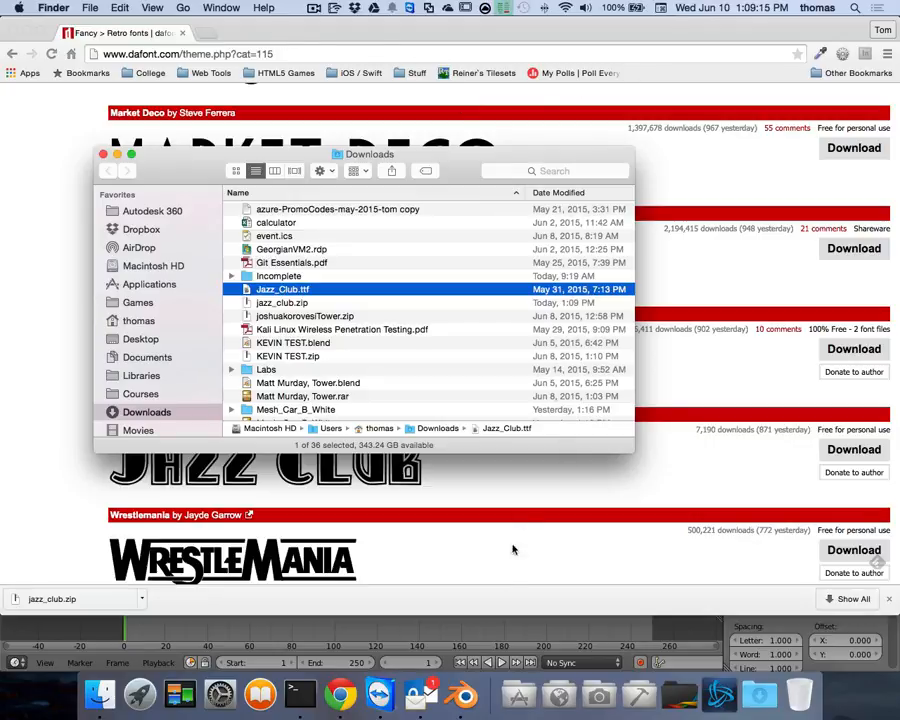
Switch to Blender and load Jazz_Club.ttf from the Downloads folder as the text object's regular font
click(514, 688)
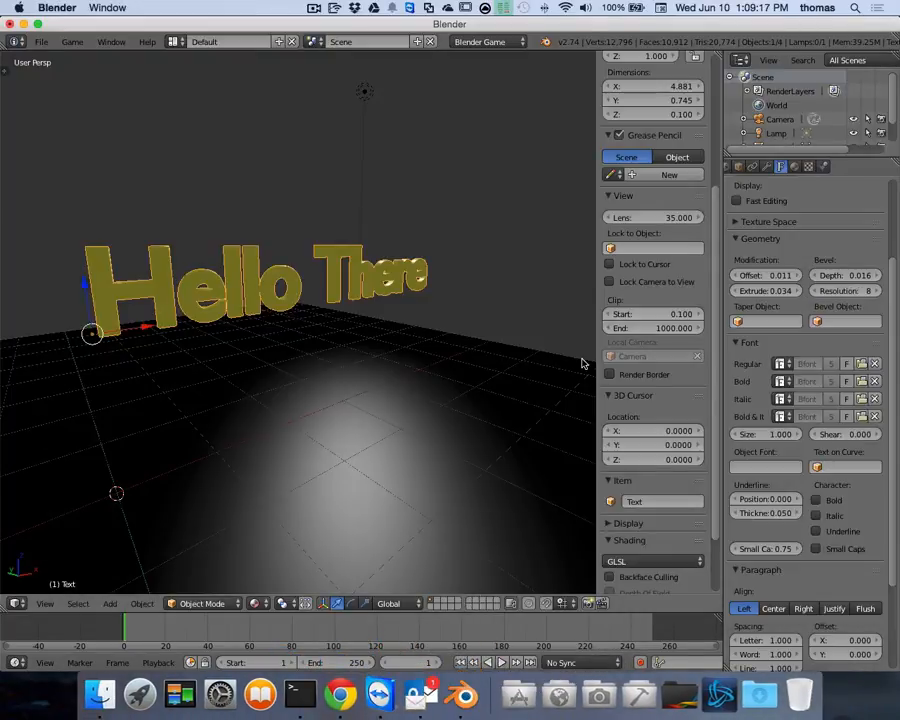
click(781, 364)
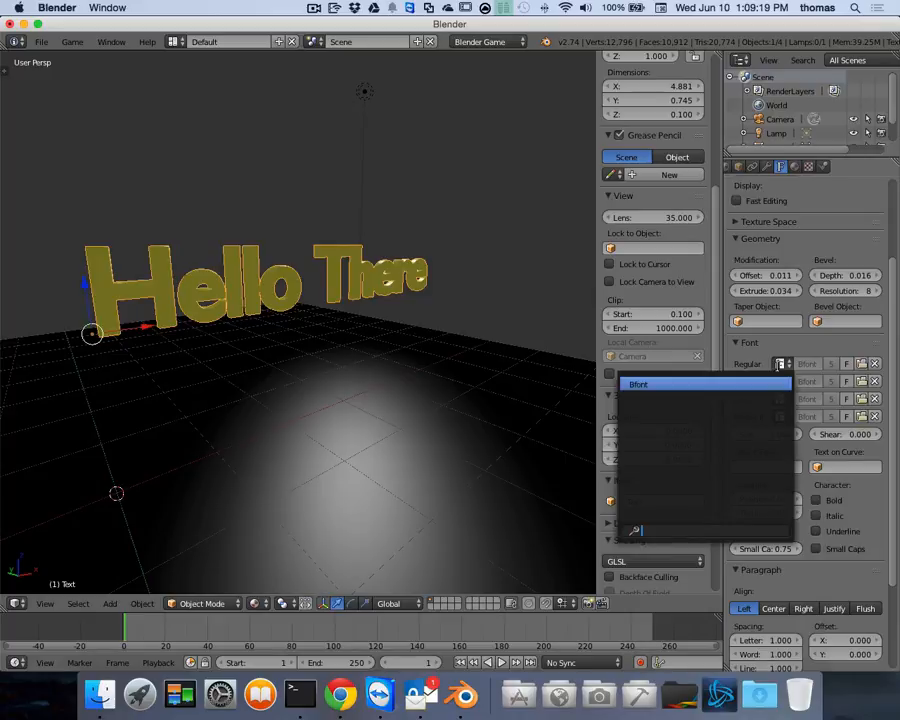
click(848, 364)
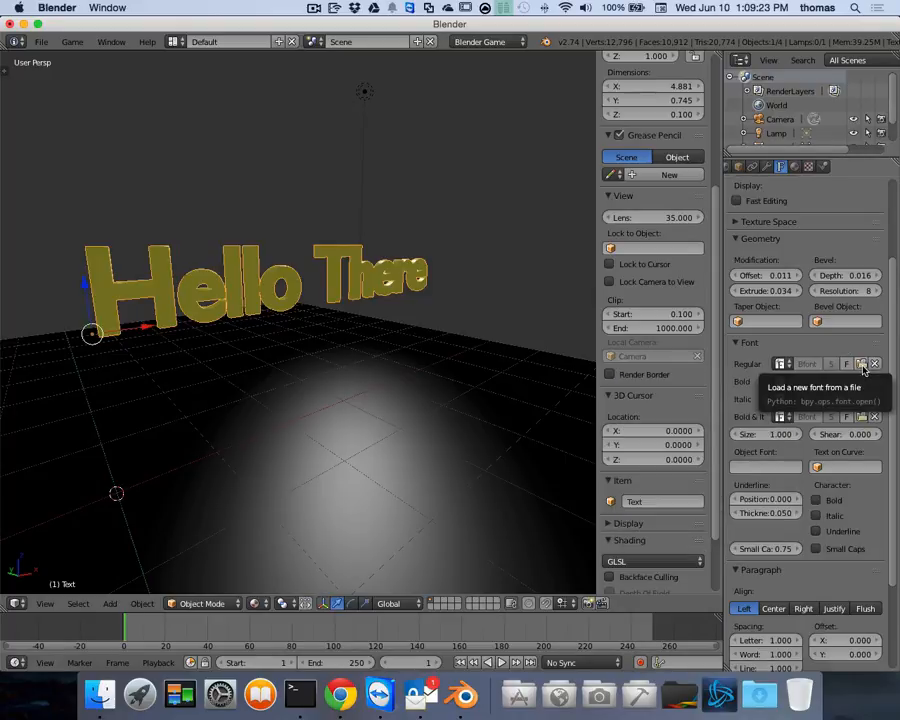
click(861, 365)
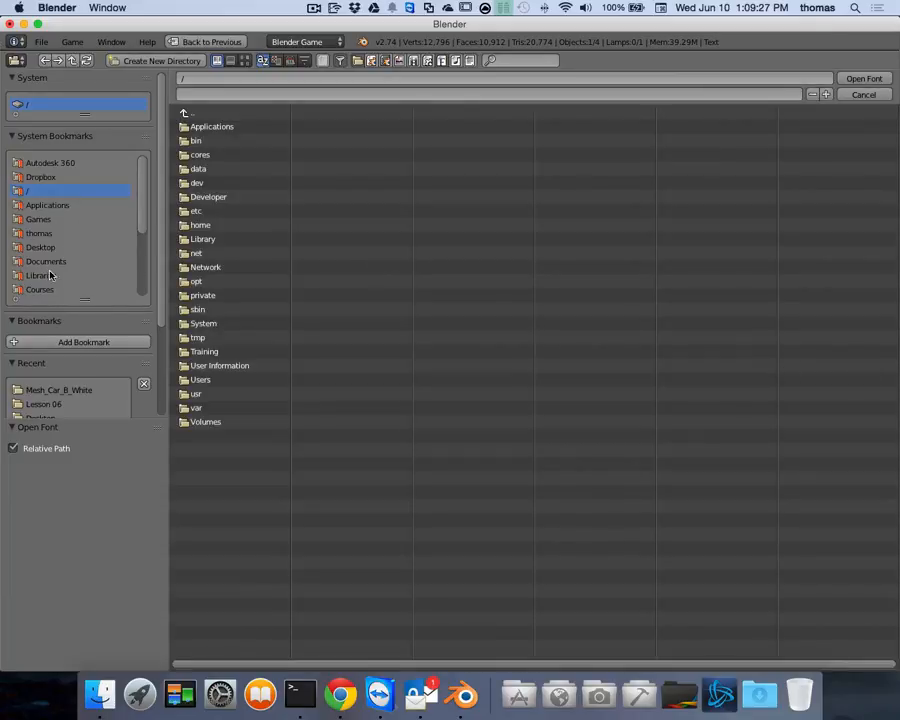
scroll(140, 233, down, 3)
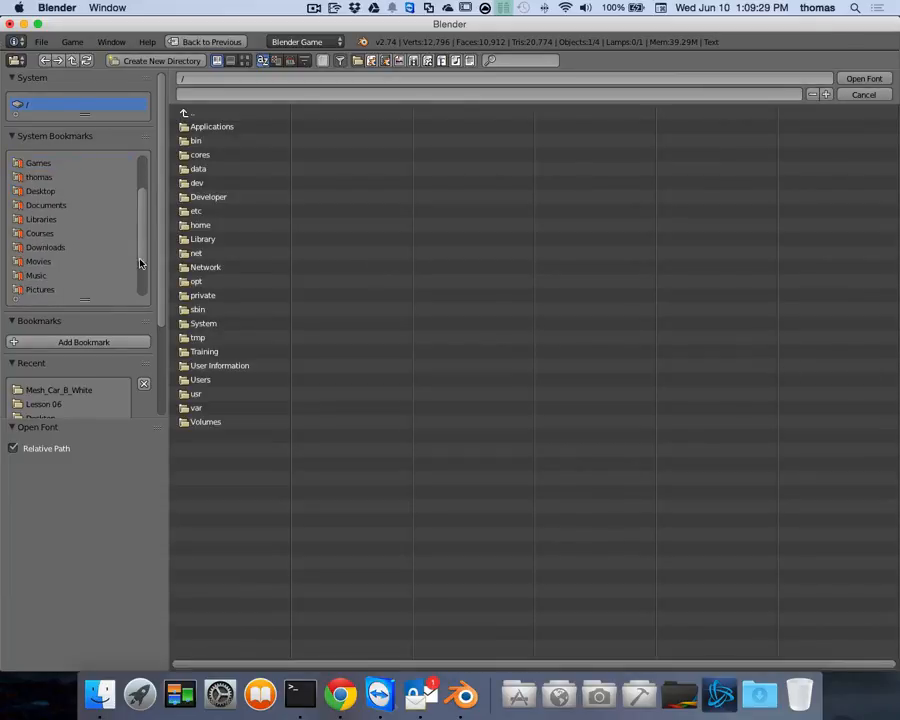
click(58, 246)
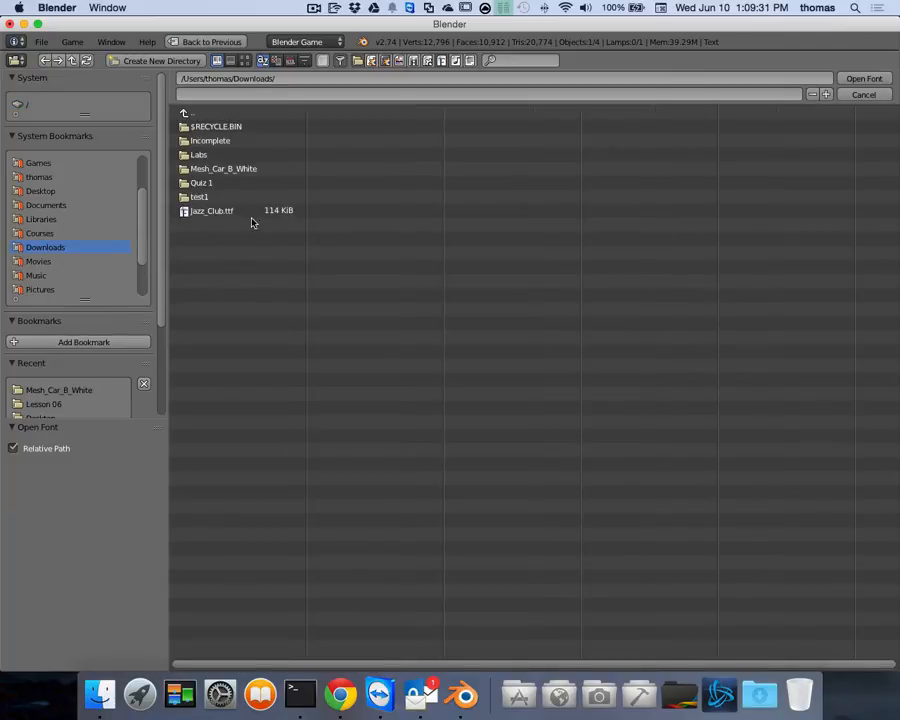
click(222, 212)
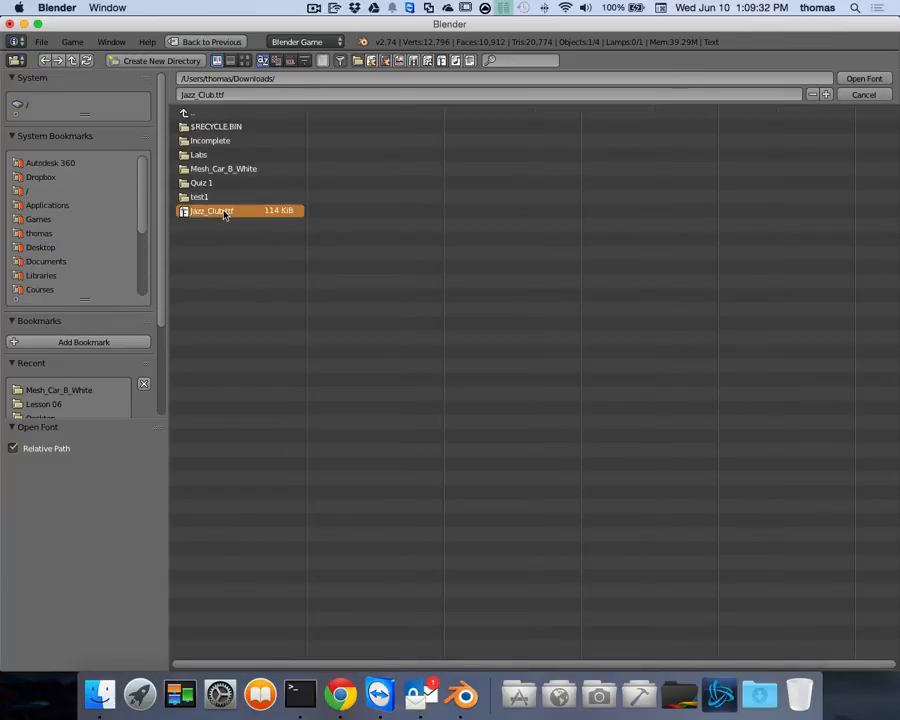
click(868, 80)
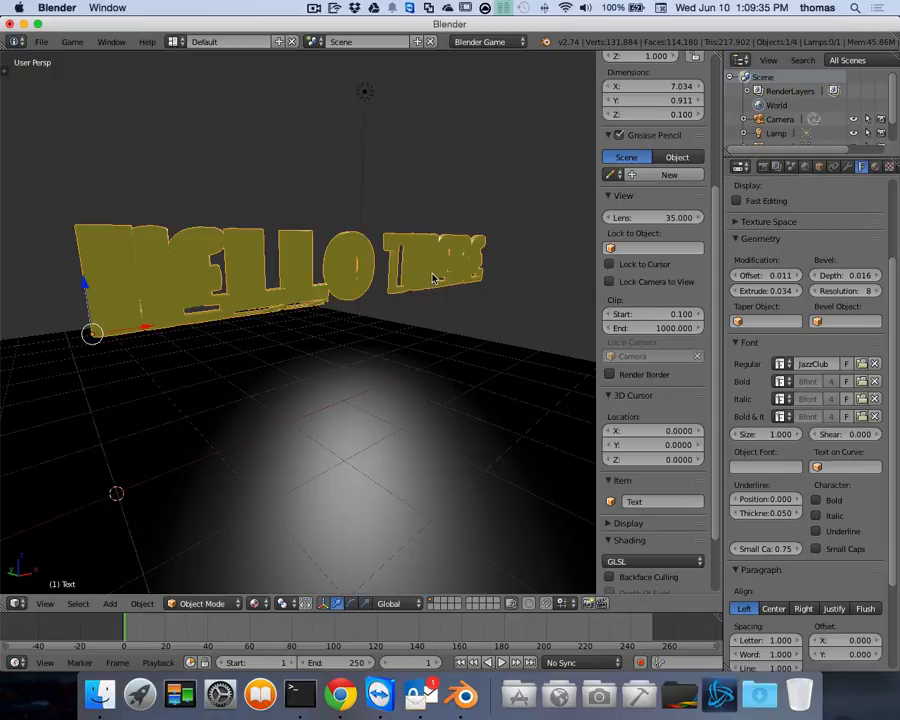
Examine the Hello There text in its new font from the front, the back and up close
scroll(433, 278, left, 5)
scroll(434, 278, right, 10)
scroll(435, 278, left, 5)
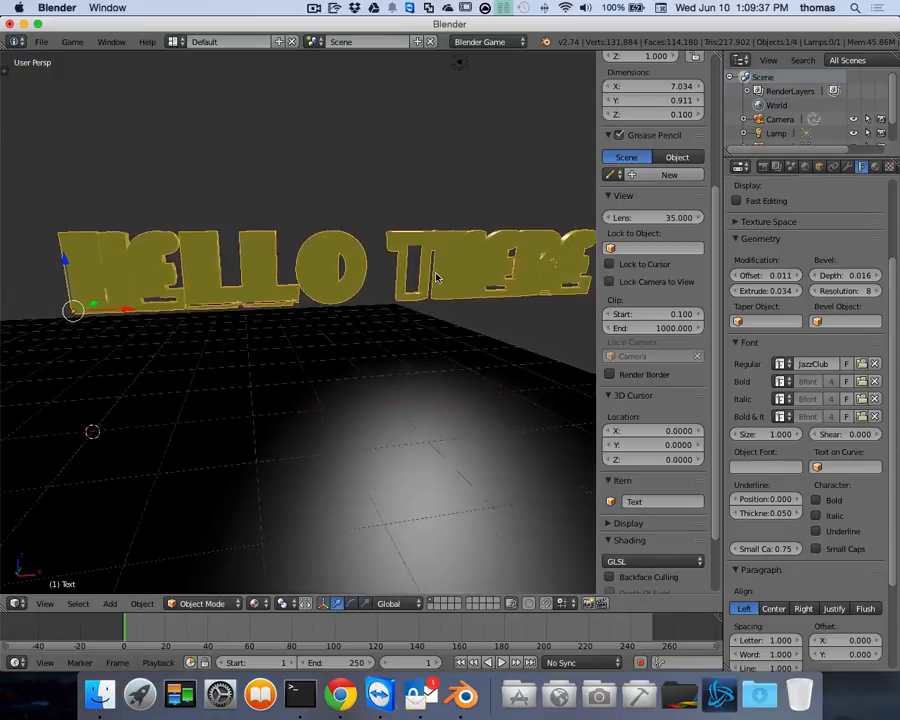
scroll(435, 278, left, 5)
scroll(328, 298, down, 2)
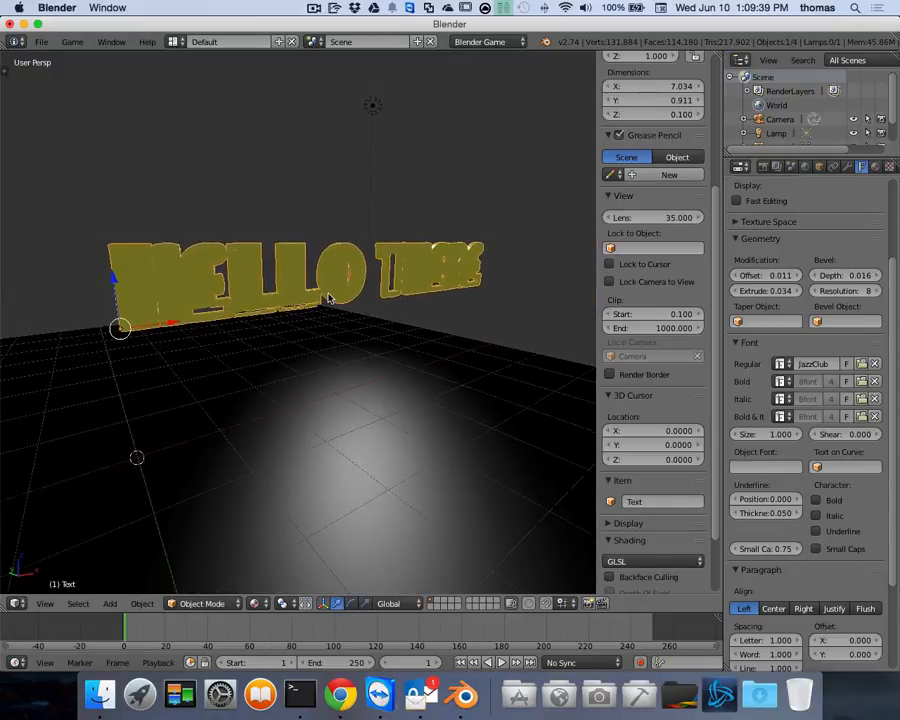
scroll(330, 296, up, 6)
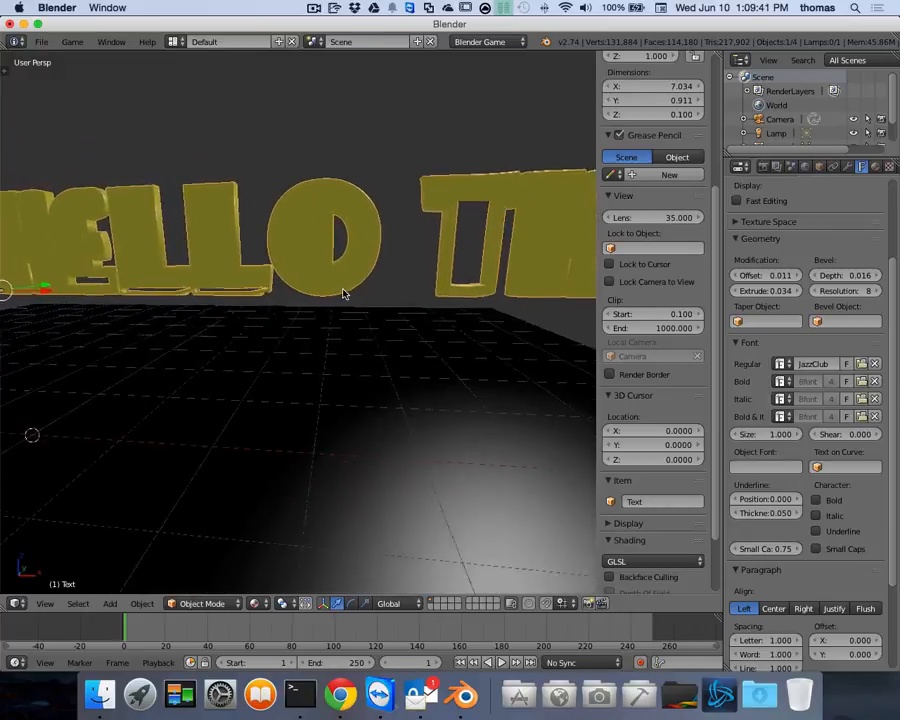
scroll(342, 293, right, 10)
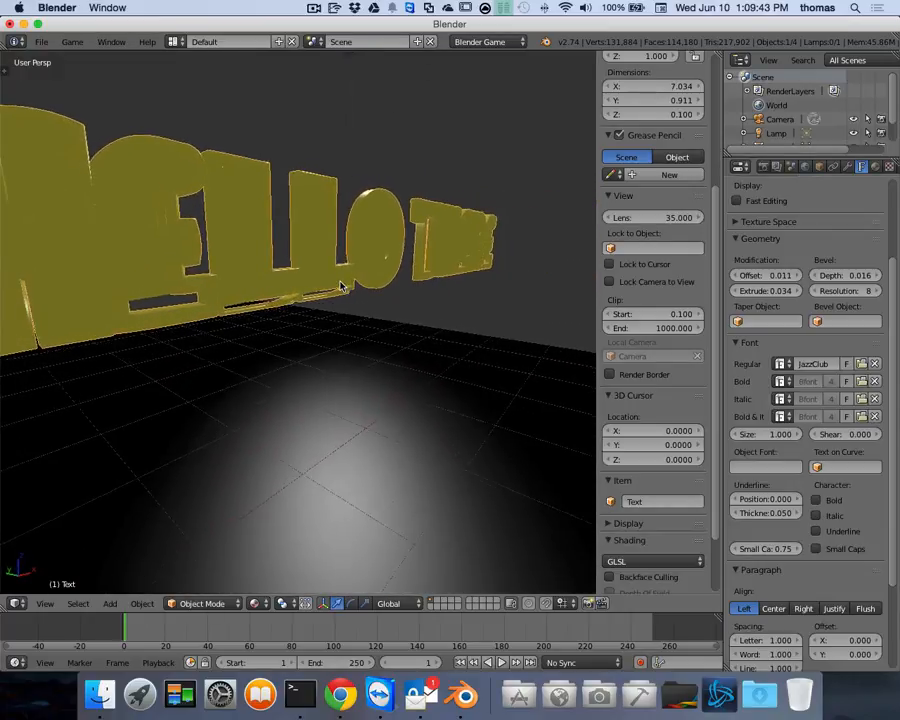
scroll(340, 285, right, 10)
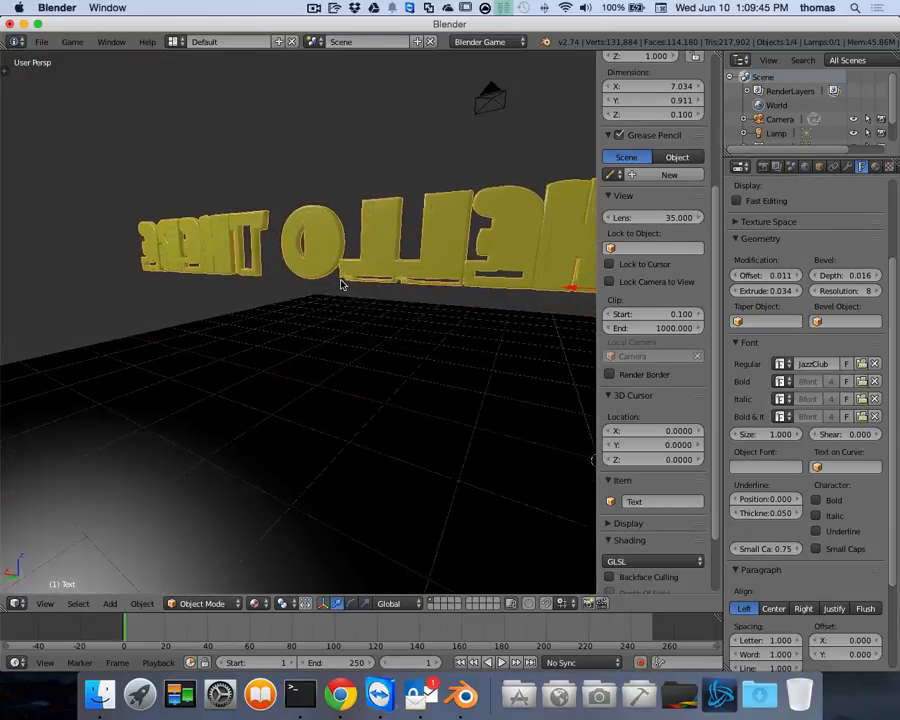
scroll(519, 259, right, 8)
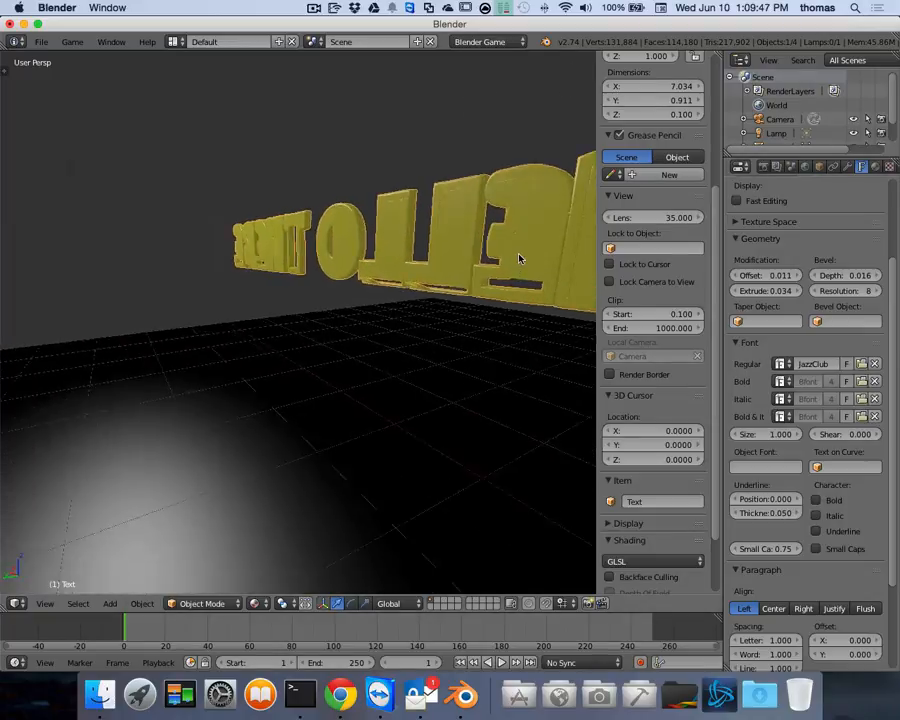
scroll(519, 259, right, 8)
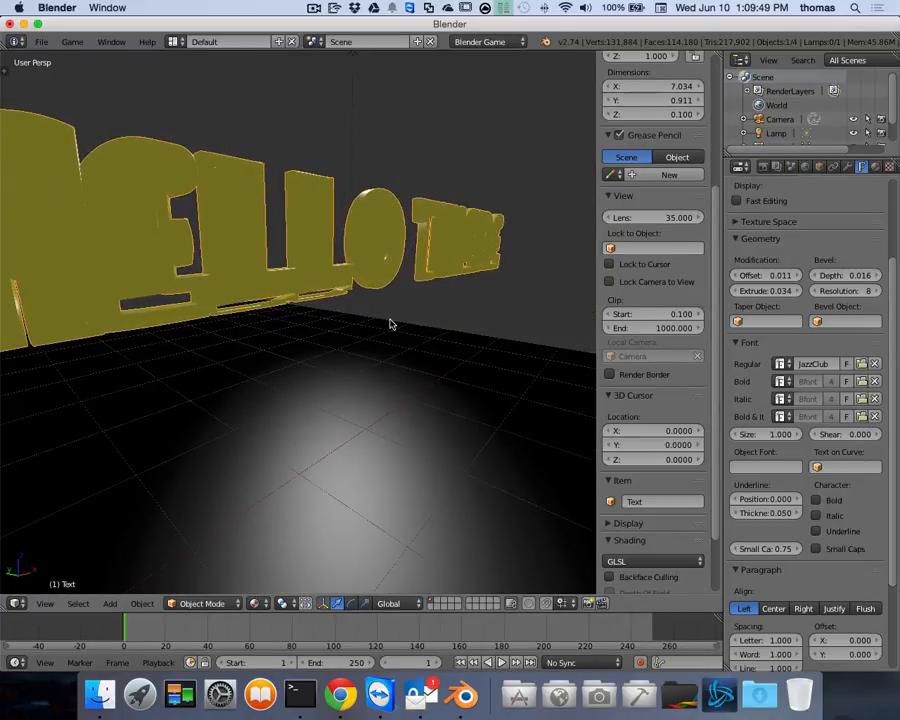
scroll(391, 324, right, 10)
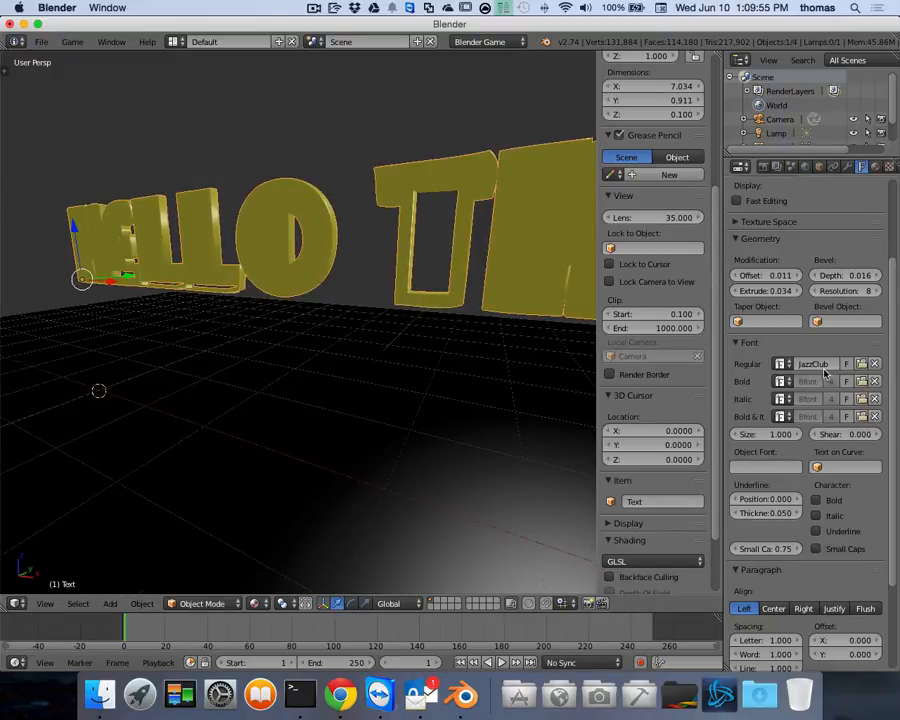
Set the text object's bold font to JazzClub and check the lettering up close
click(786, 384)
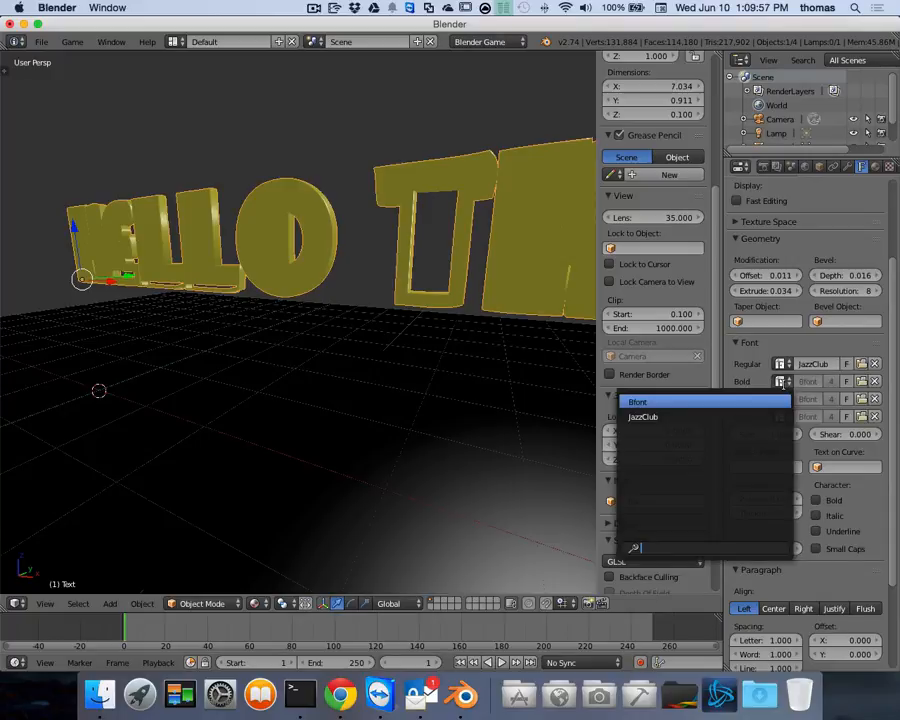
click(663, 419)
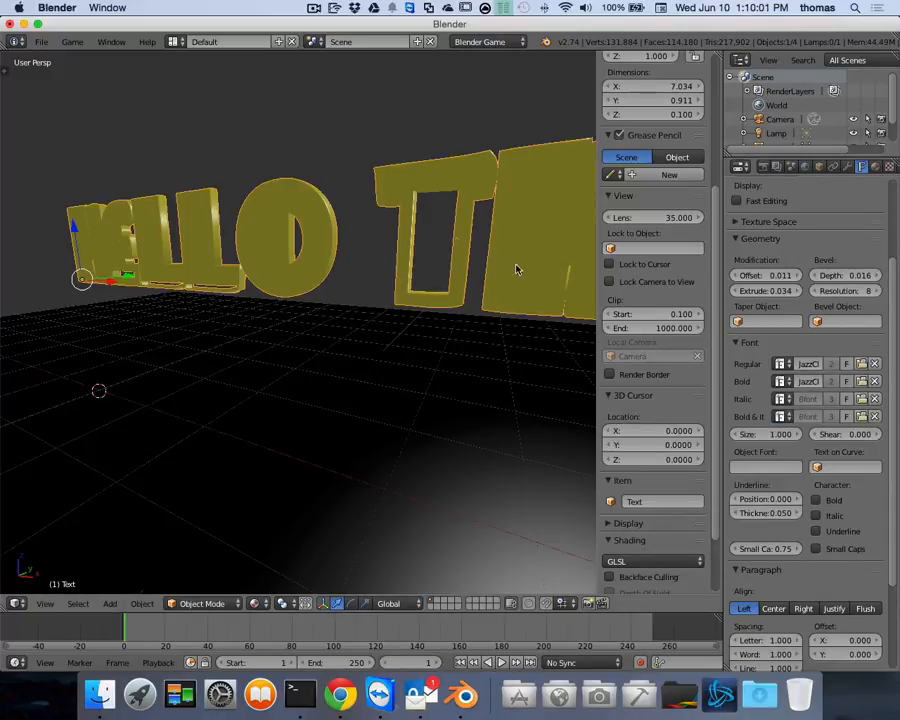
scroll(540, 254, up, 2)
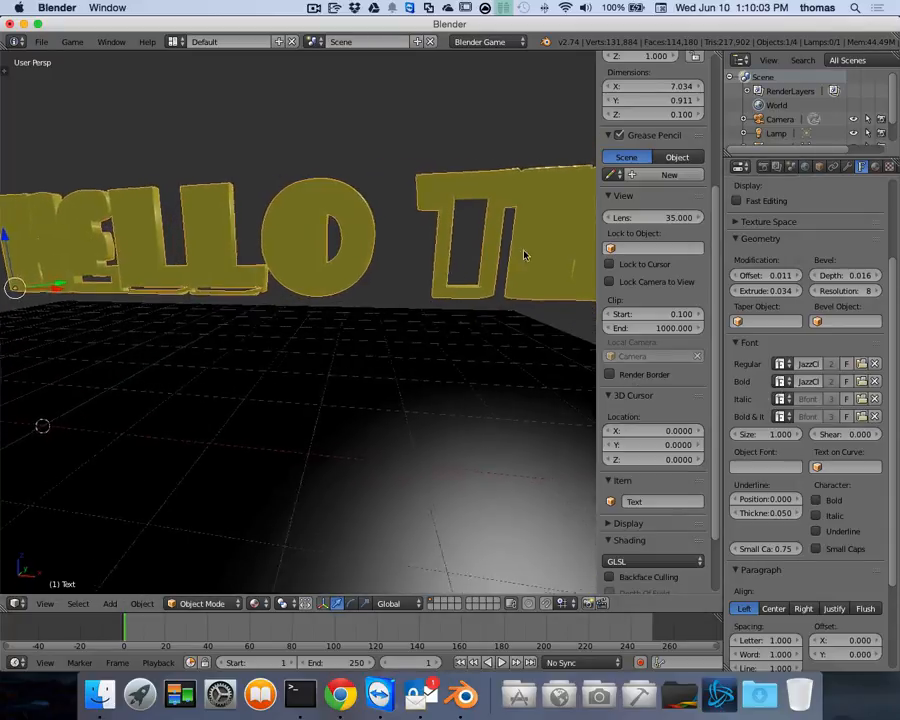
scroll(363, 264, left, 5)
scroll(366, 265, right, 4)
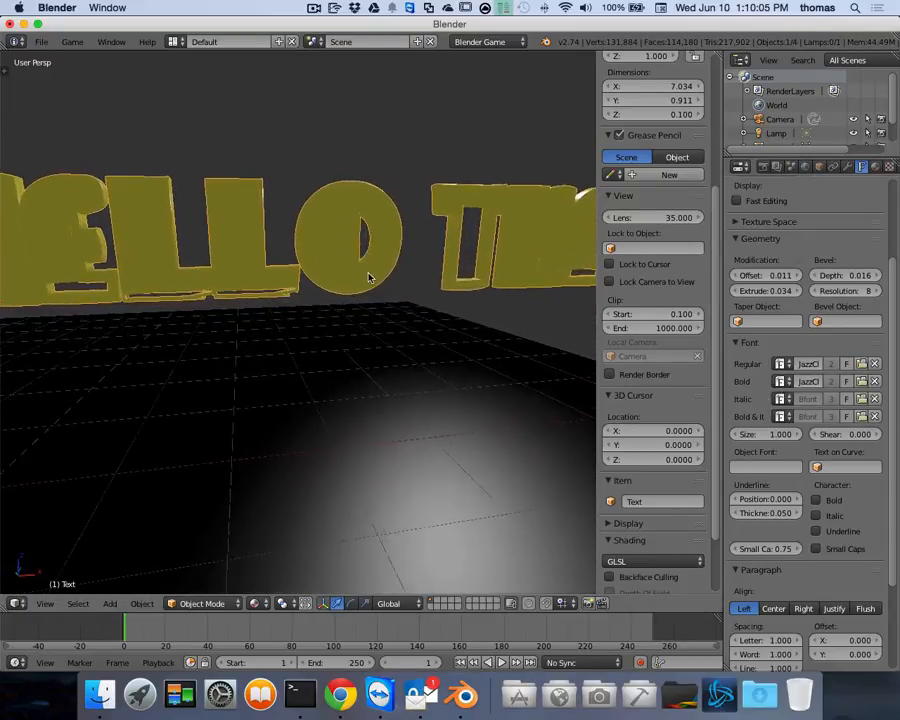
Switch to Chrome to compare the Blender text with the Jazz Club sample on the dafont page
key(super+Tab)
key(super+Tab)
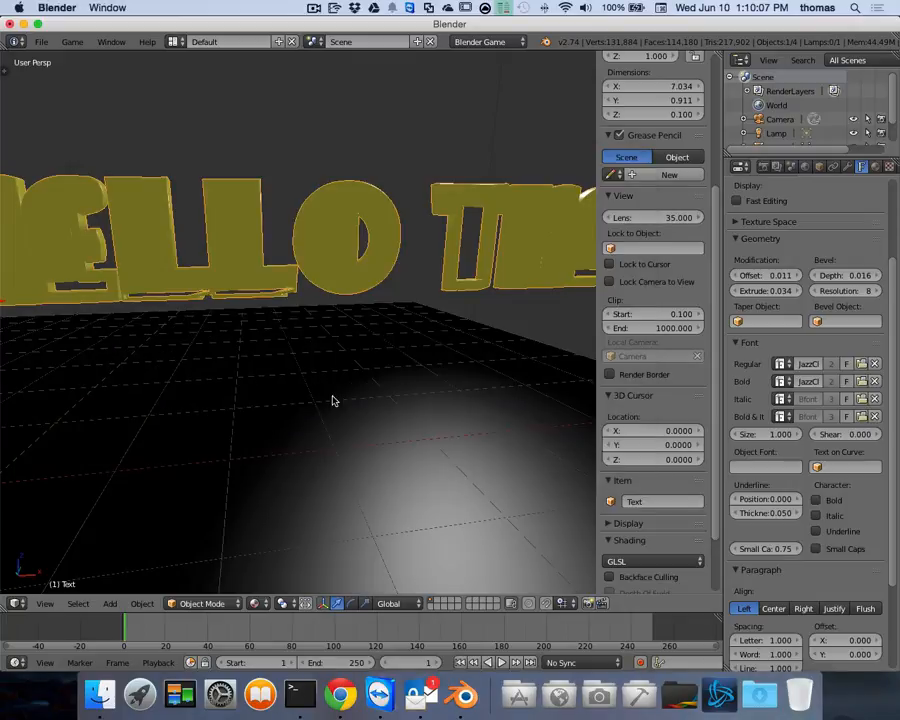
click(350, 686)
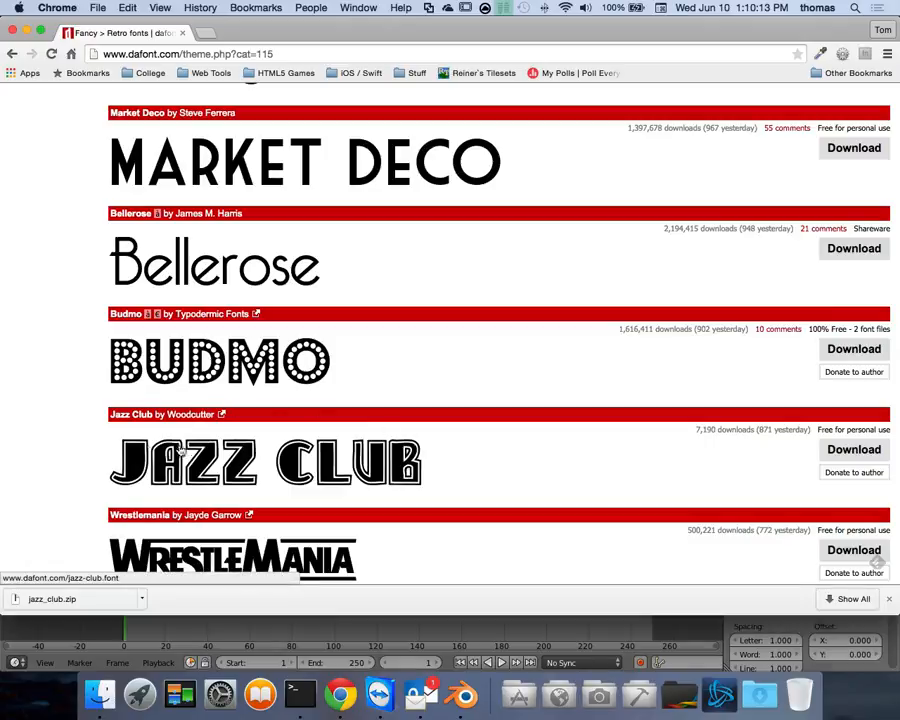
Switch to Blender and reduce the Hello There text's extrusion to 0
key(super+Tab)
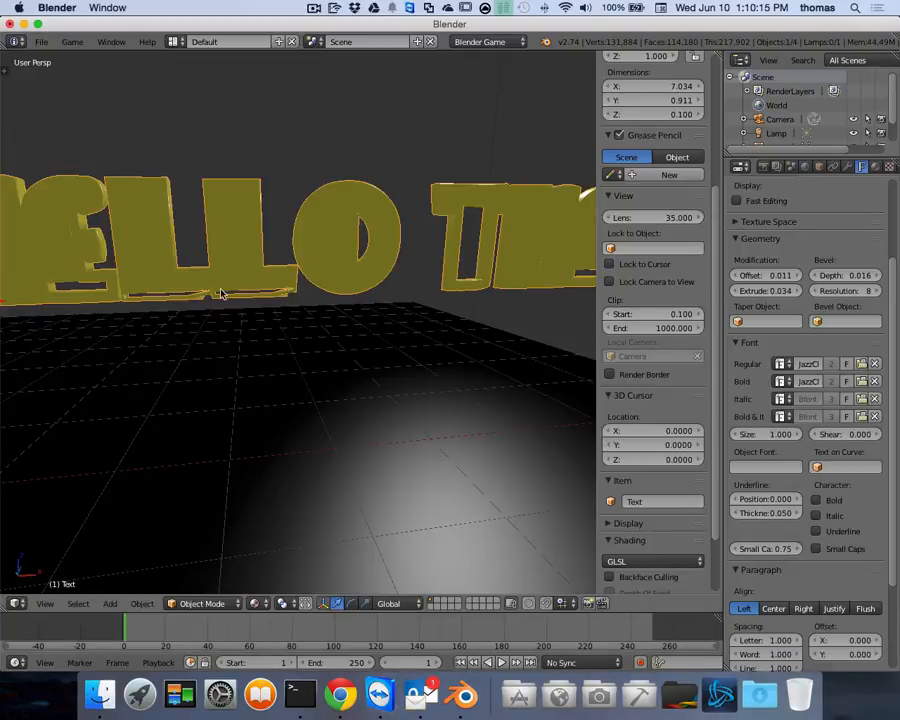
scroll(221, 293, left, 5)
scroll(221, 293, right, 2)
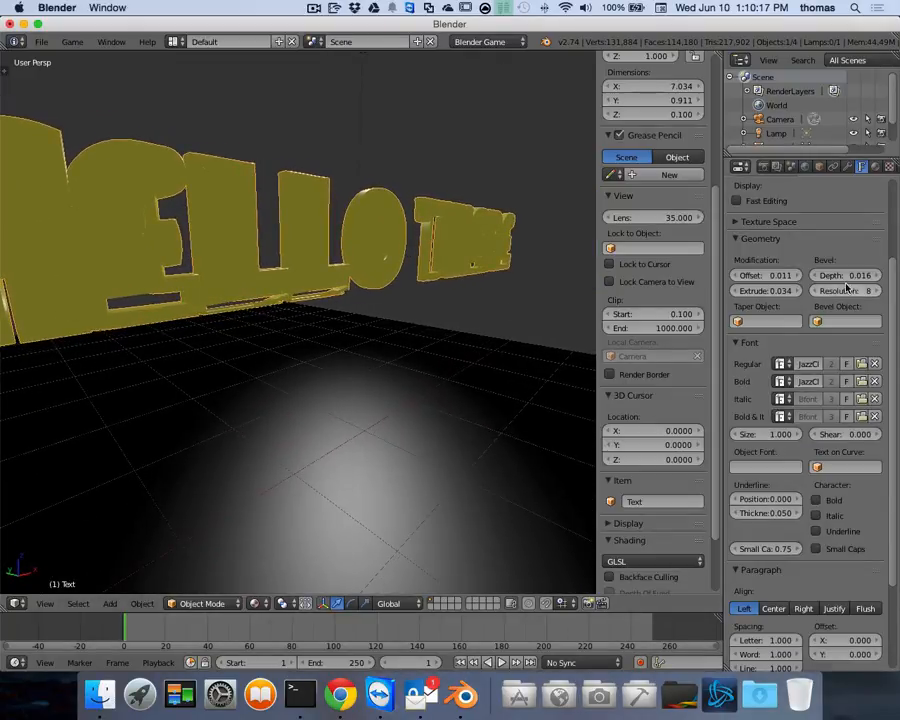
click(736, 293)
click(736, 293)
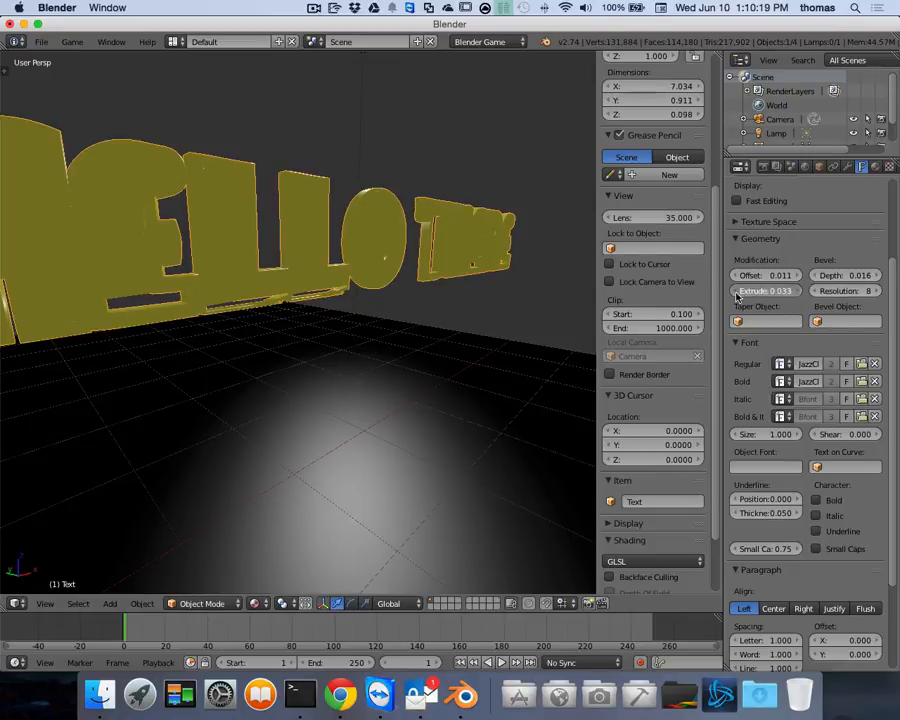
click(736, 293)
click(736, 293)
click(736, 293)
click(736, 293)
click(736, 293)
click(736, 293)
click(736, 294)
click(736, 294)
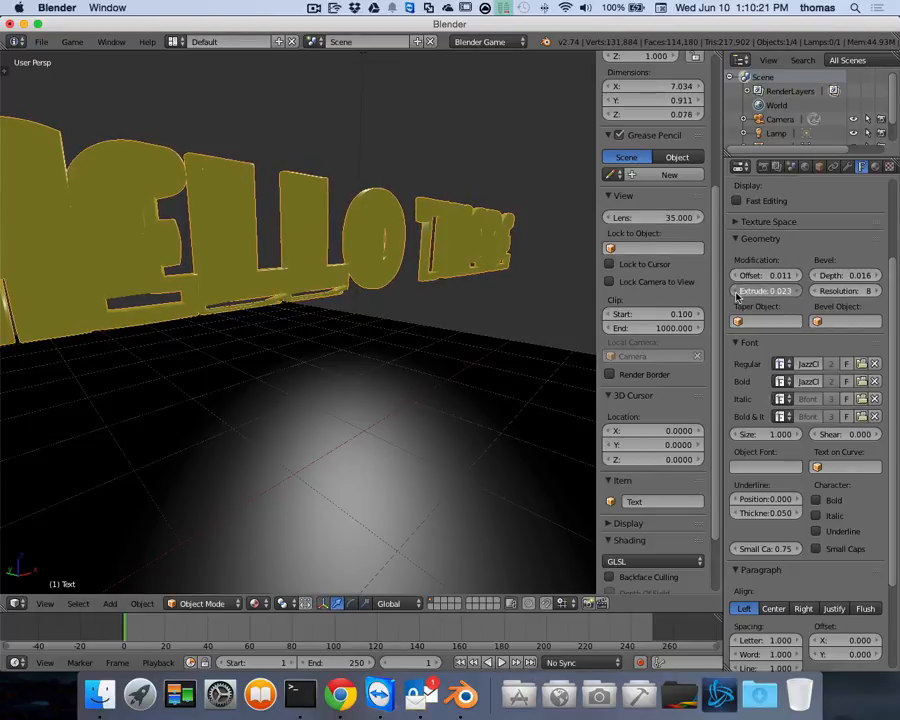
click(736, 294)
click(736, 294)
click(736, 294)
click(736, 294)
click(736, 294)
click(736, 294)
click(737, 293)
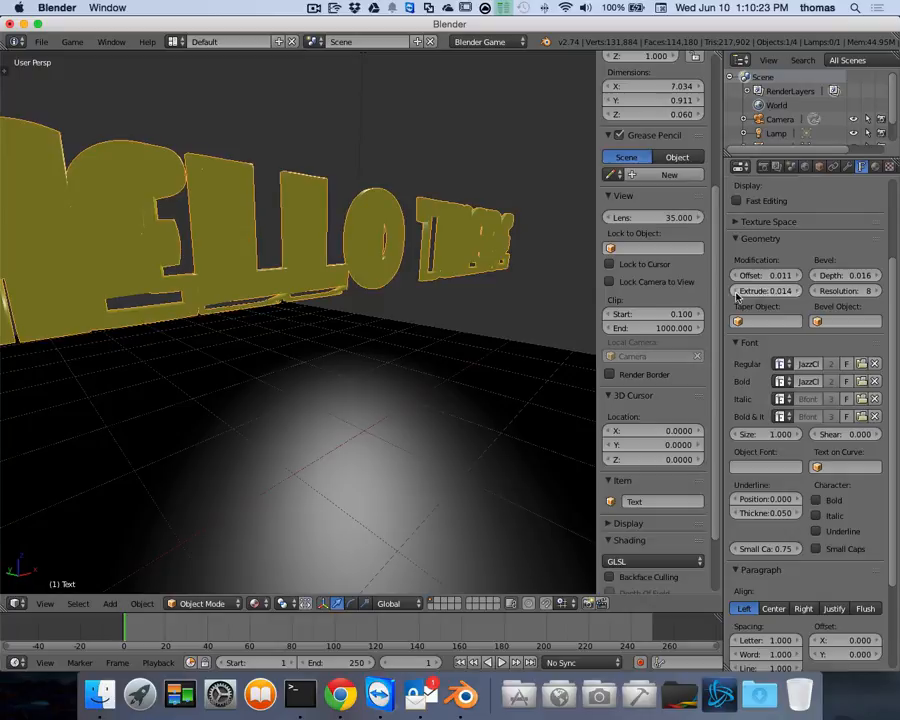
click(779, 292)
text(0)
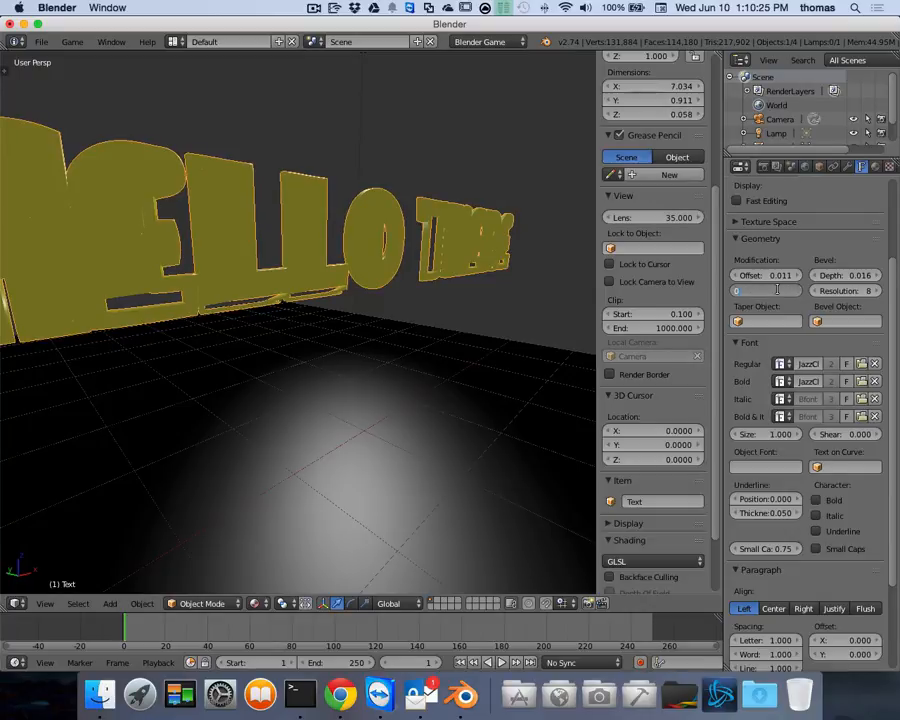
key(Return)
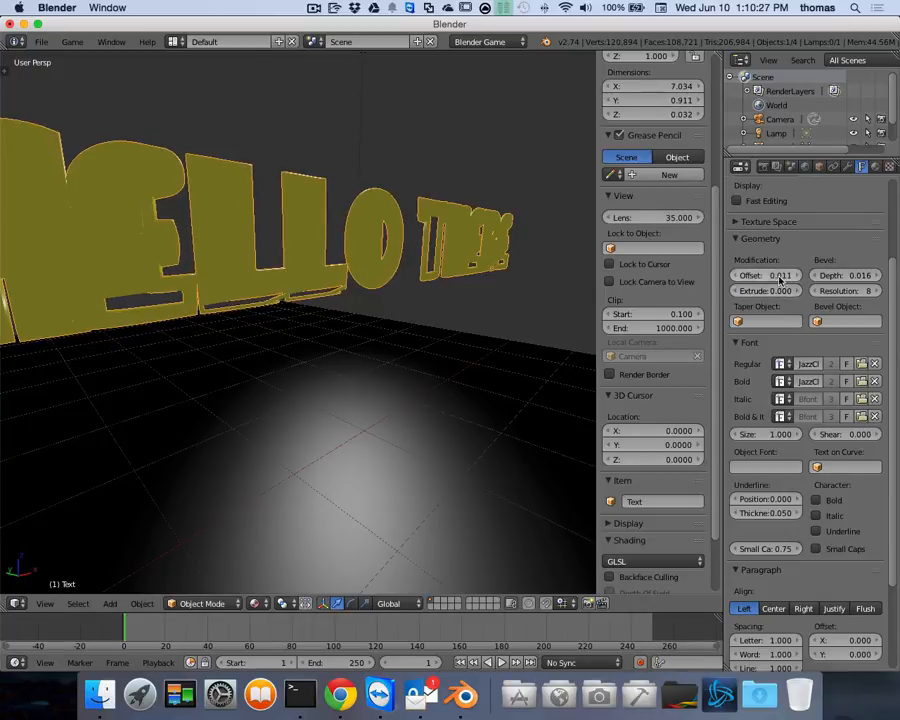
Set the text geometry's offset to 0
click(778, 276)
text(0)
key(Return)
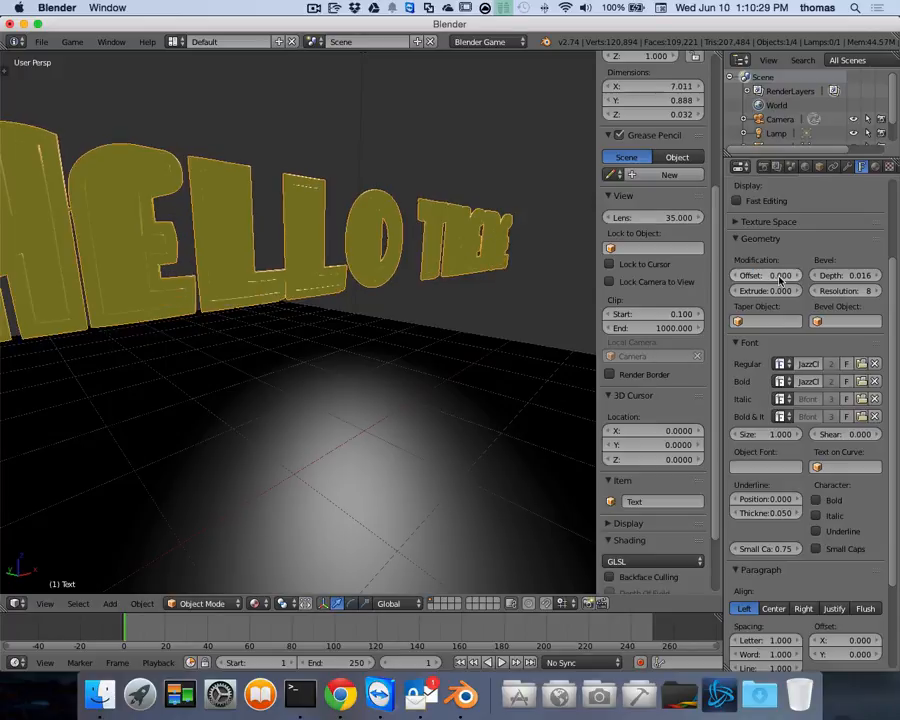
Examine the flattened Hello There lettering from the front, both sides and the back
scroll(570, 313, left, 10)
scroll(567, 305, right, 15)
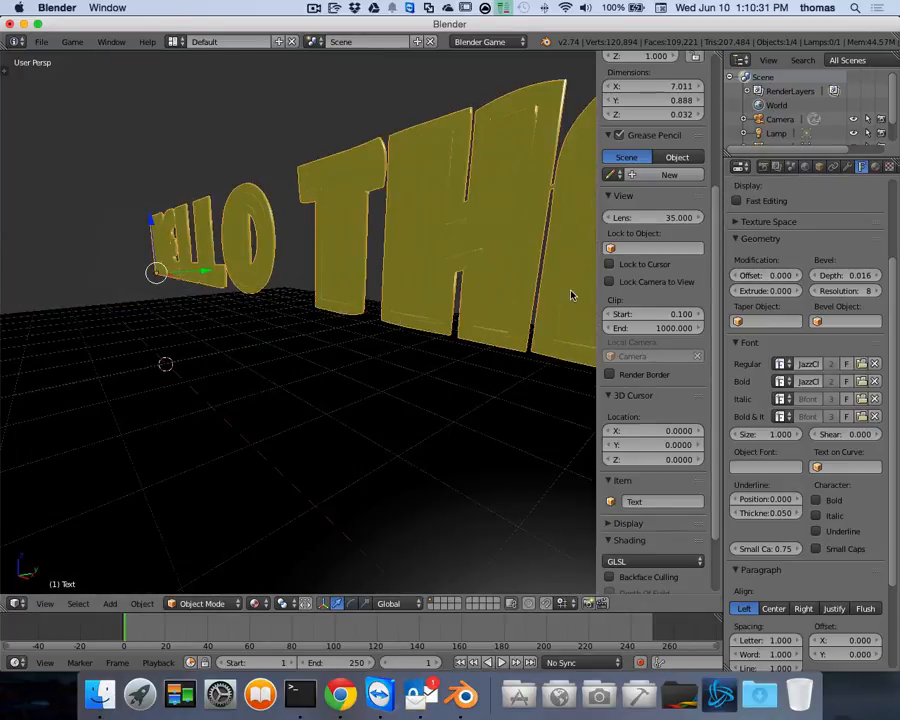
scroll(571, 295, left, 5)
scroll(408, 301, left, 10)
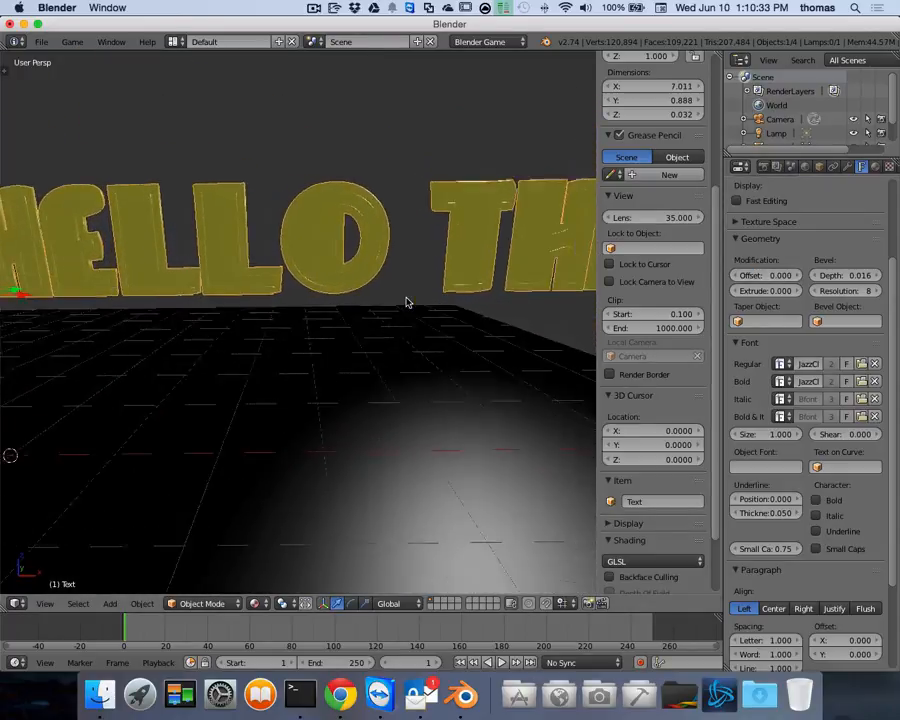
scroll(407, 302, left, 2)
scroll(336, 314, left, 8)
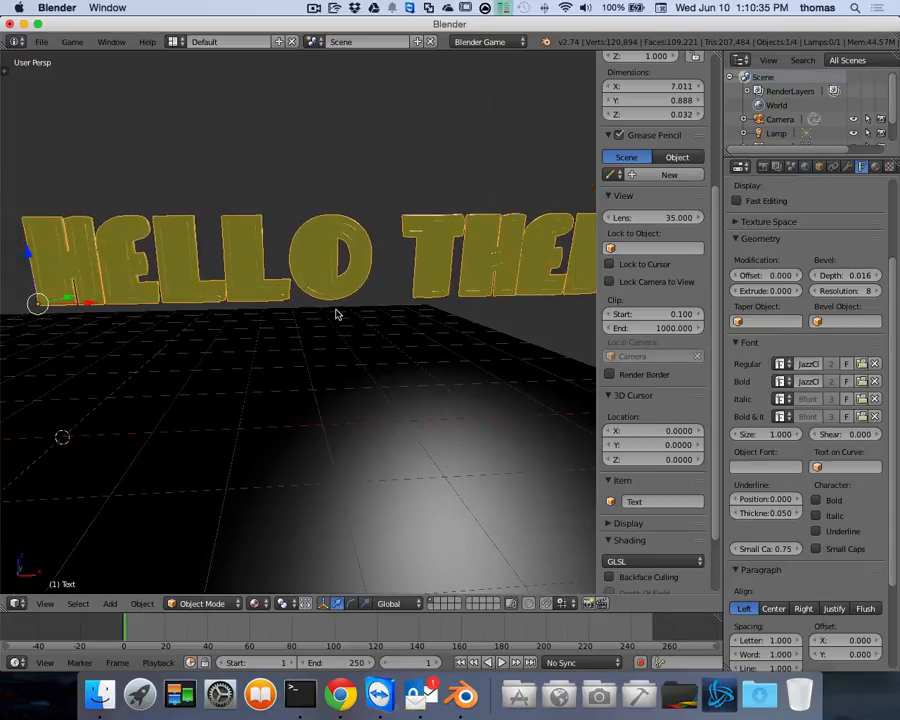
scroll(340, 312, left, 15)
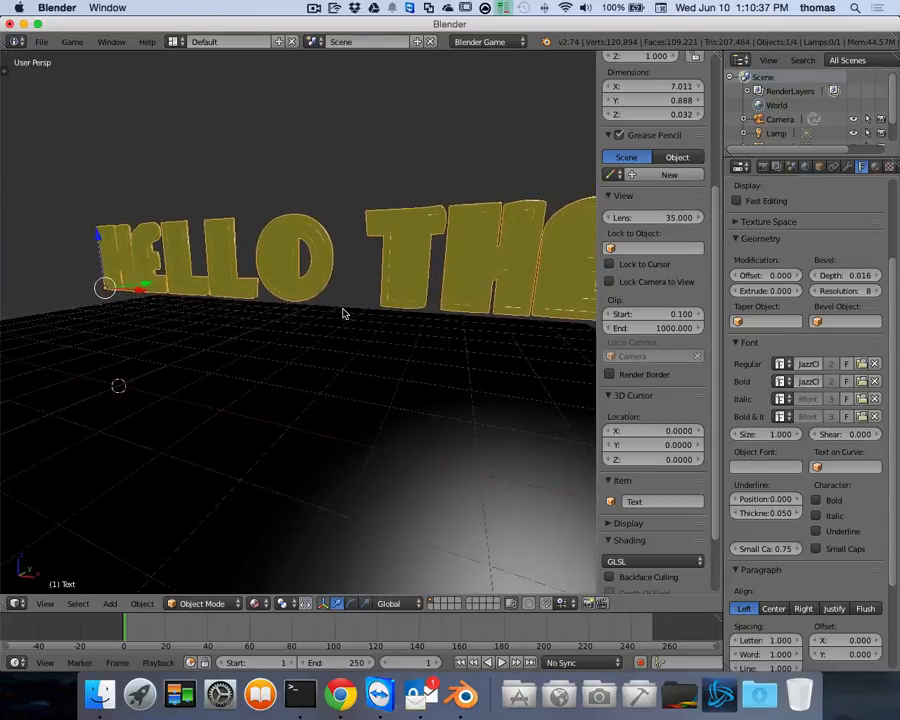
scroll(347, 313, left, 15)
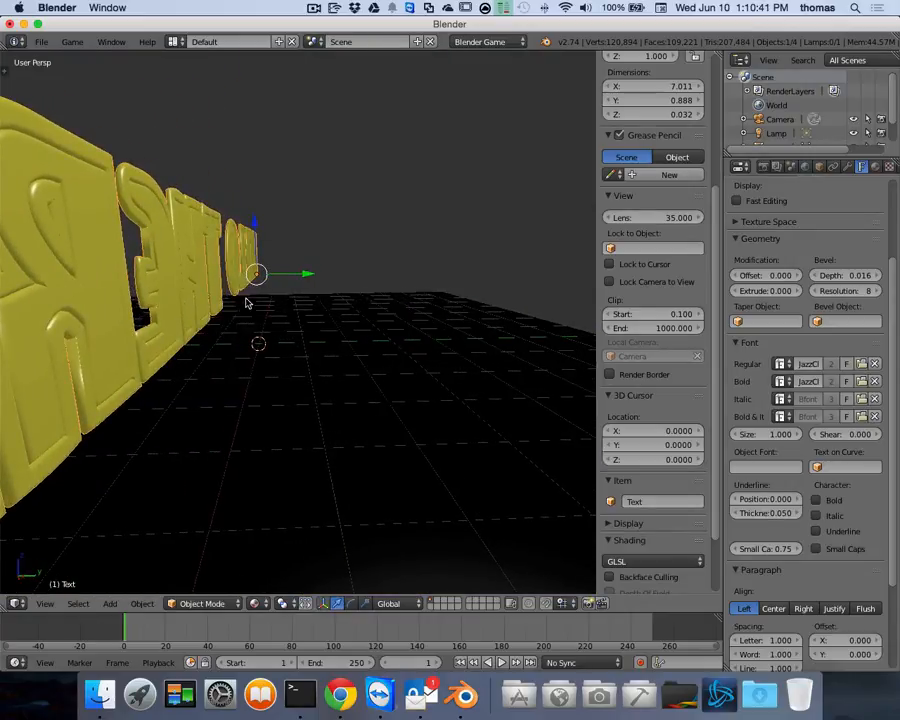
scroll(247, 298, left, 8)
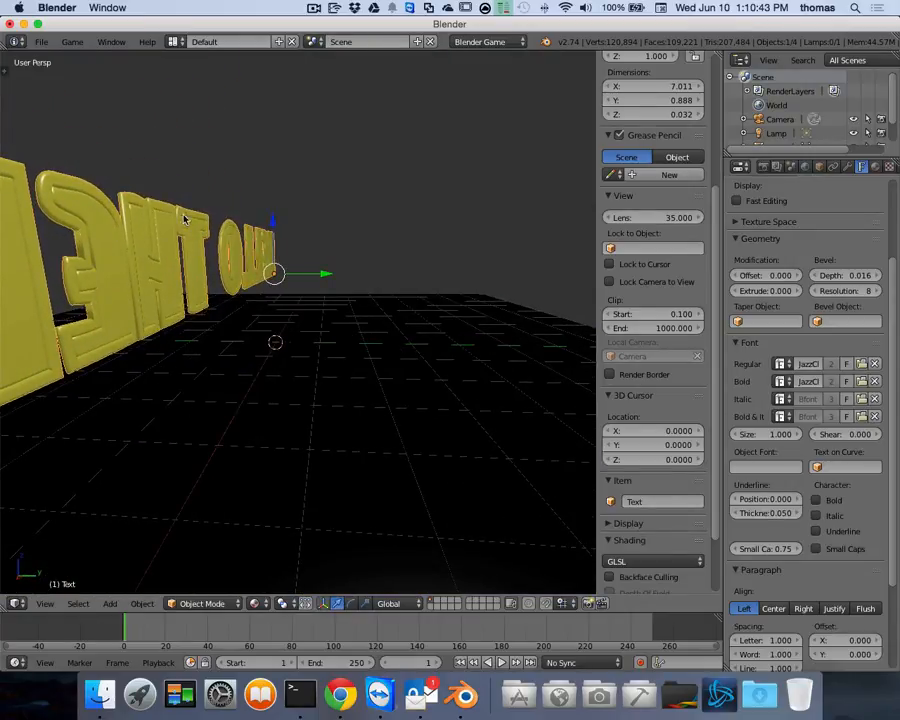
scroll(257, 219, left, 20)
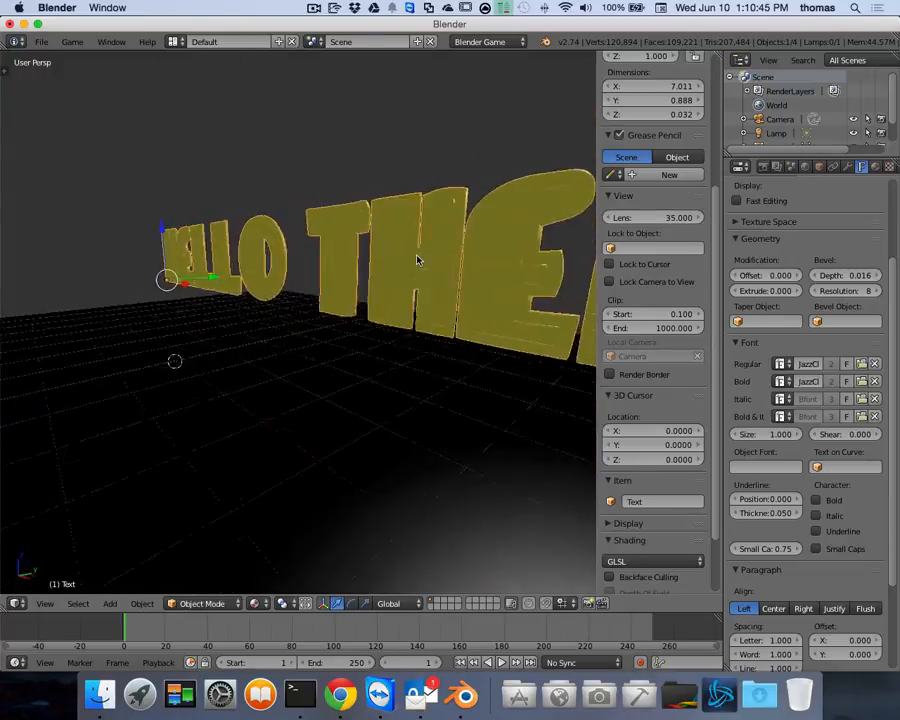
Unlink the JazzClub font from the text object's bold style
scroll(417, 260, left, 6)
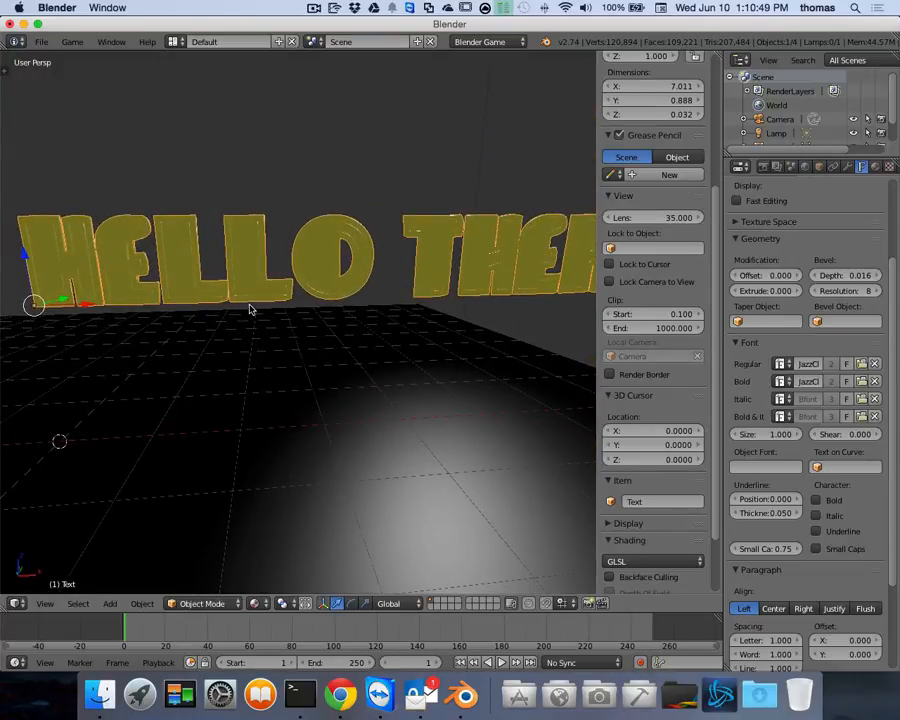
click(875, 382)
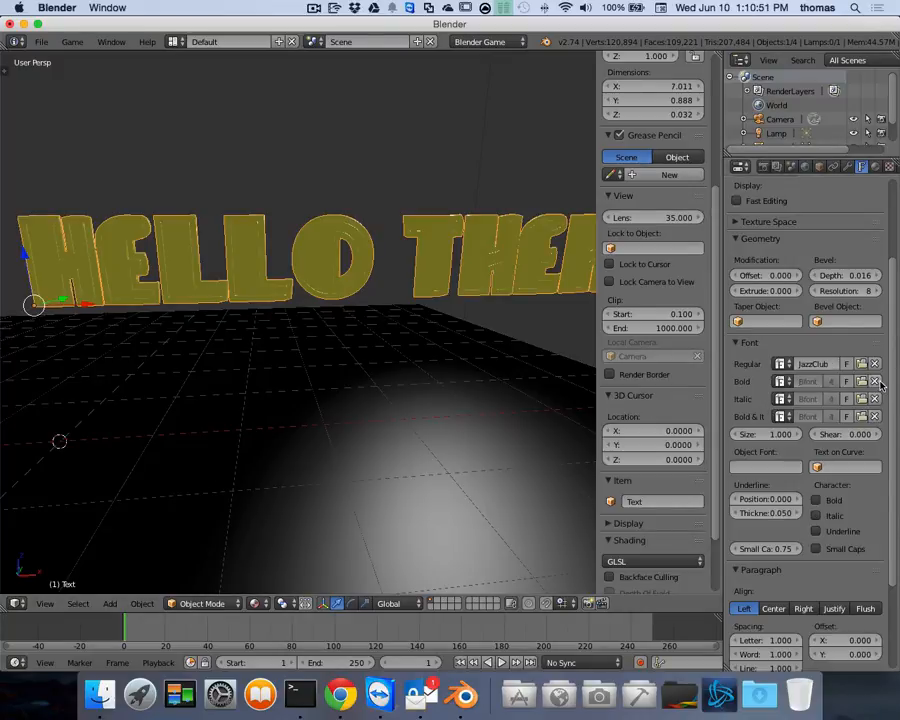
scroll(443, 342, left, 5)
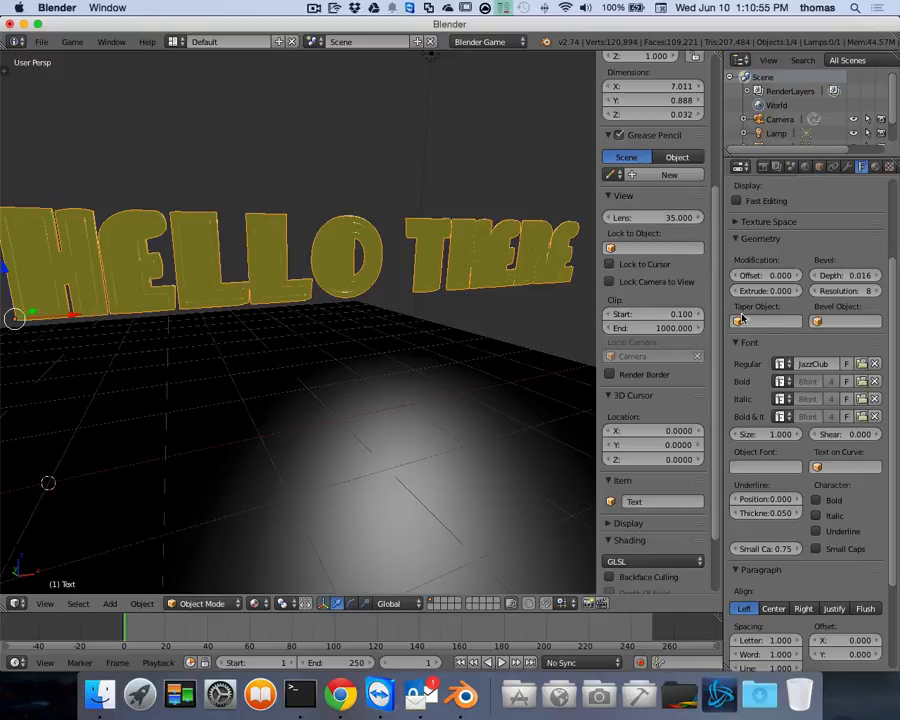
Reduce the text's bevel resolution and bevel depth to 0
click(820, 291)
click(820, 291)
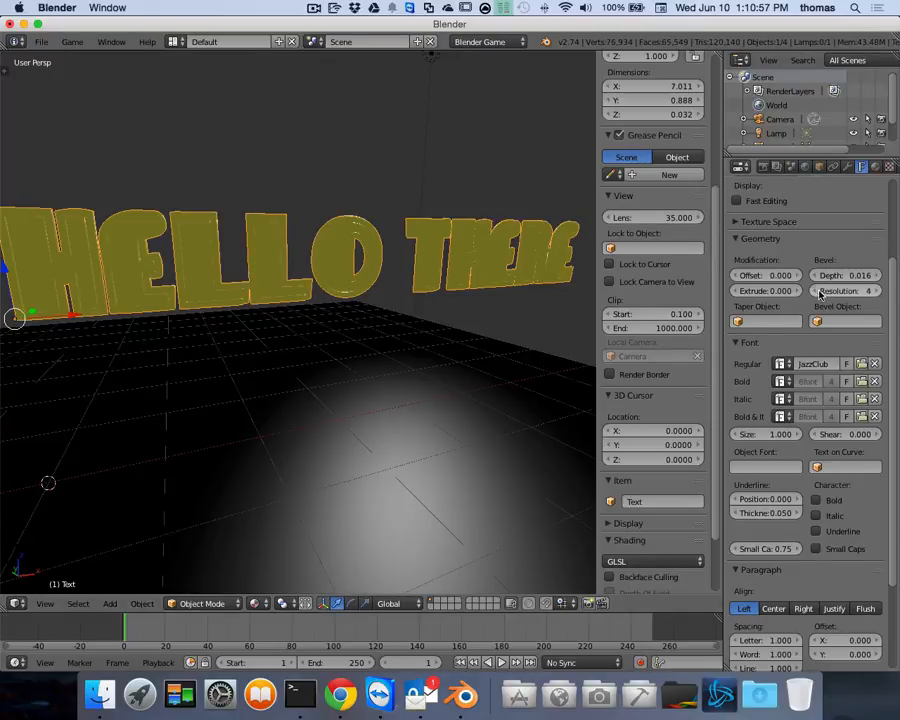
click(820, 291)
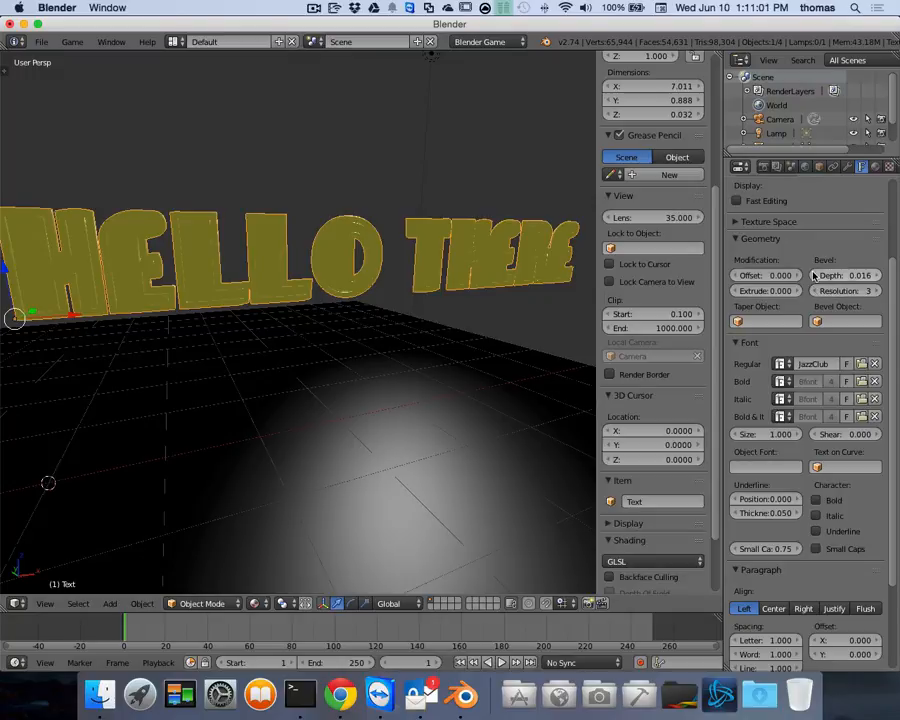
click(815, 291)
click(815, 291)
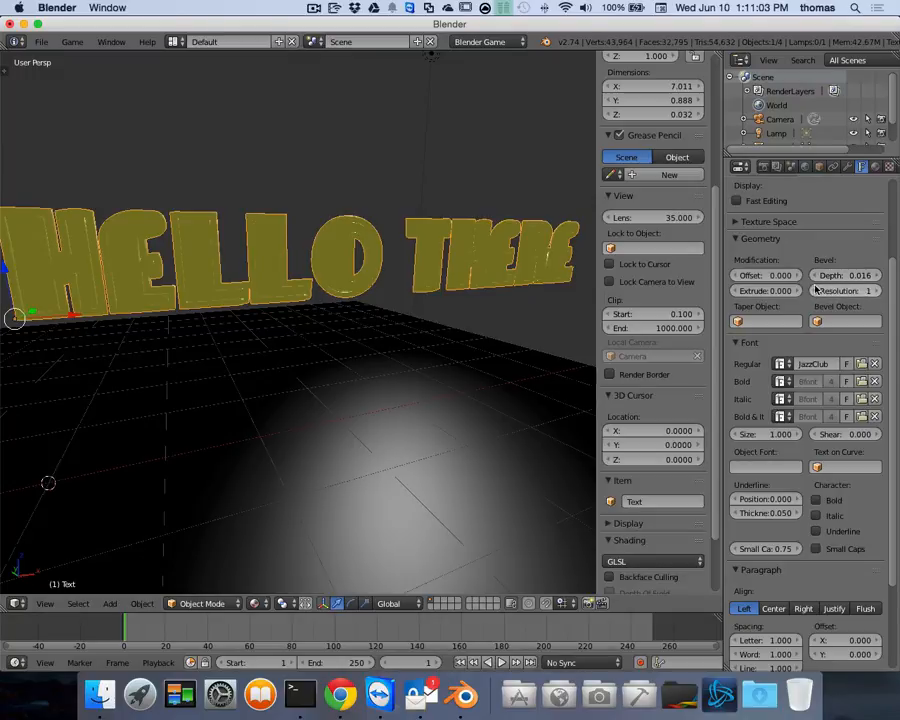
mouse_move(846, 275)
mouse_down()
mouse_move(838, 275)
mouse_move(857, 278)
mouse_up()
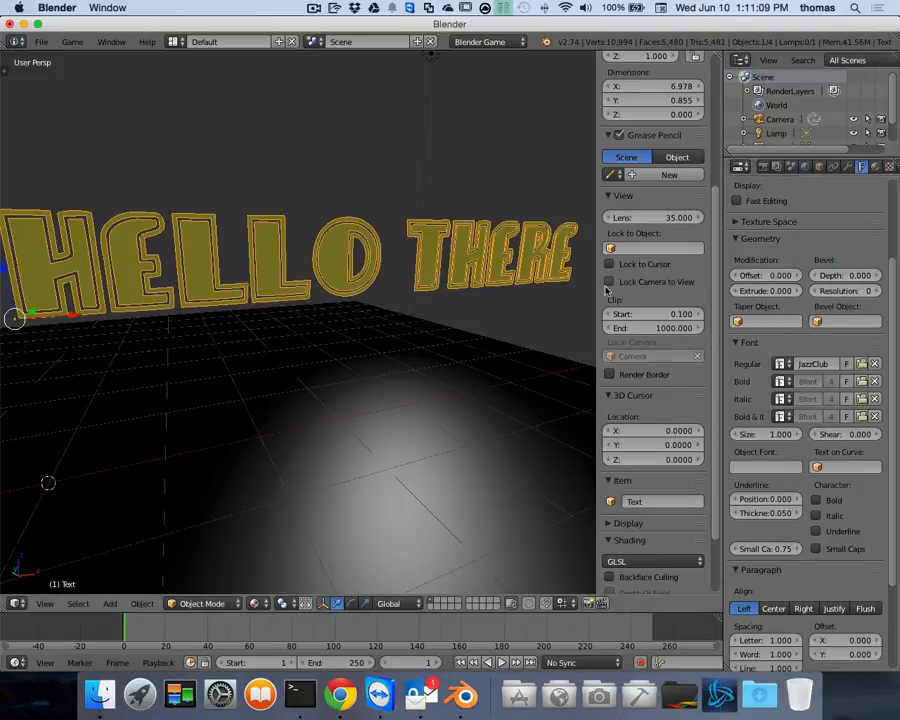
middle_drag(193, 271, 224, 272)
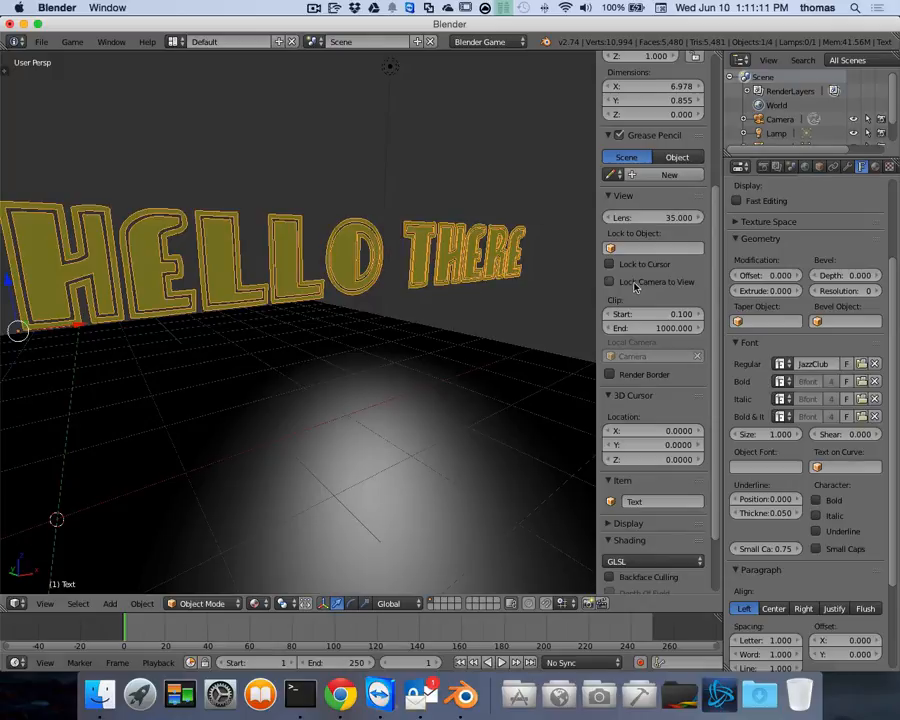
Set the text's extrusion to 0.023 and check the letters from the back and front
drag(795, 290, 813, 292)
scroll(508, 281, left, 10)
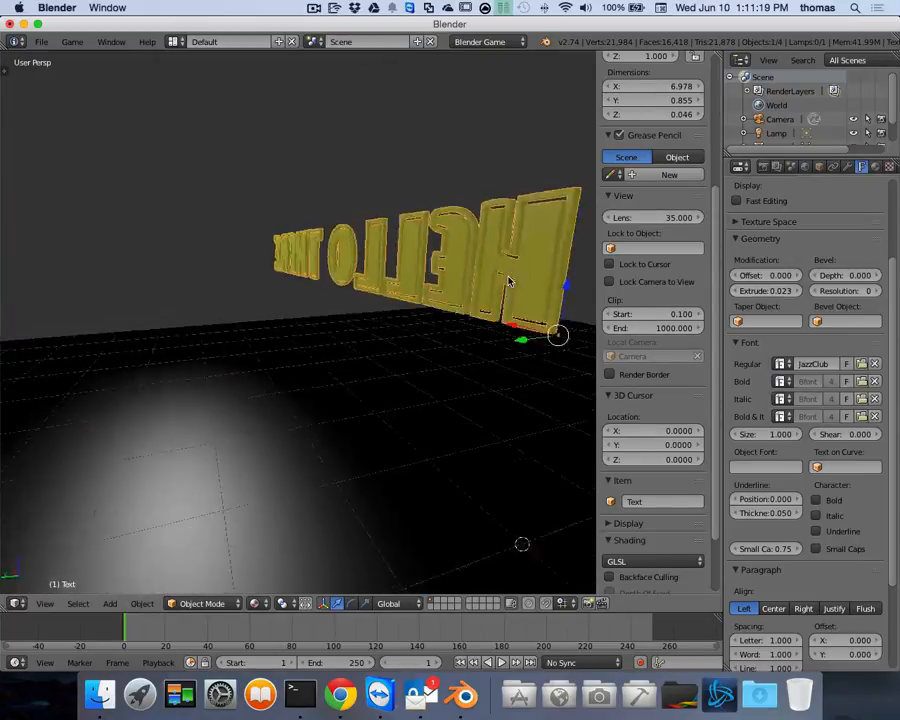
scroll(508, 281, right, 6)
scroll(509, 281, right, 10)
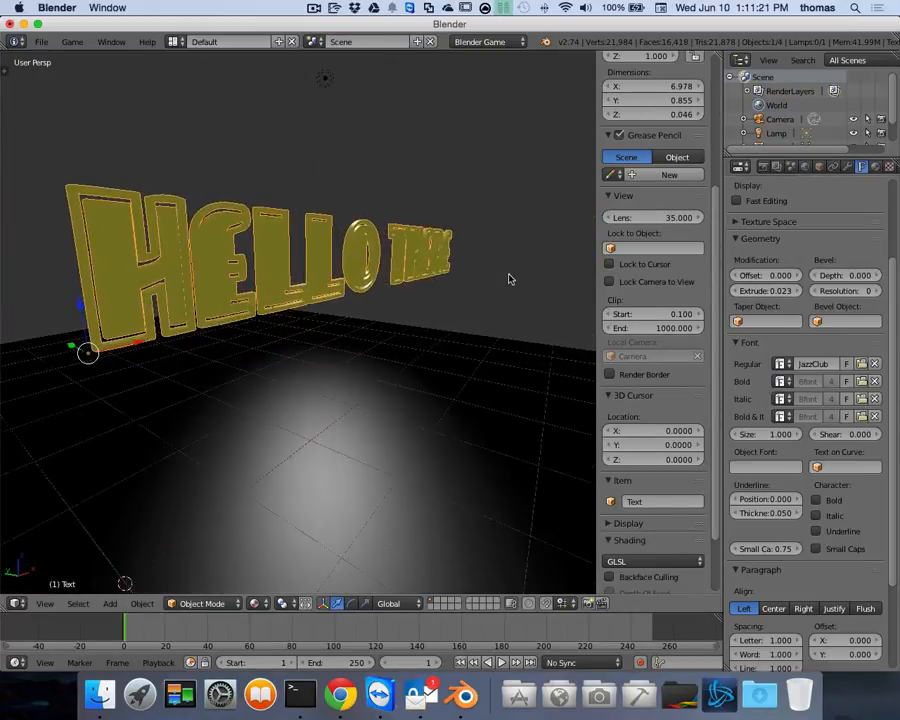
scroll(233, 265, right, 4)
scroll(233, 265, right, 4)
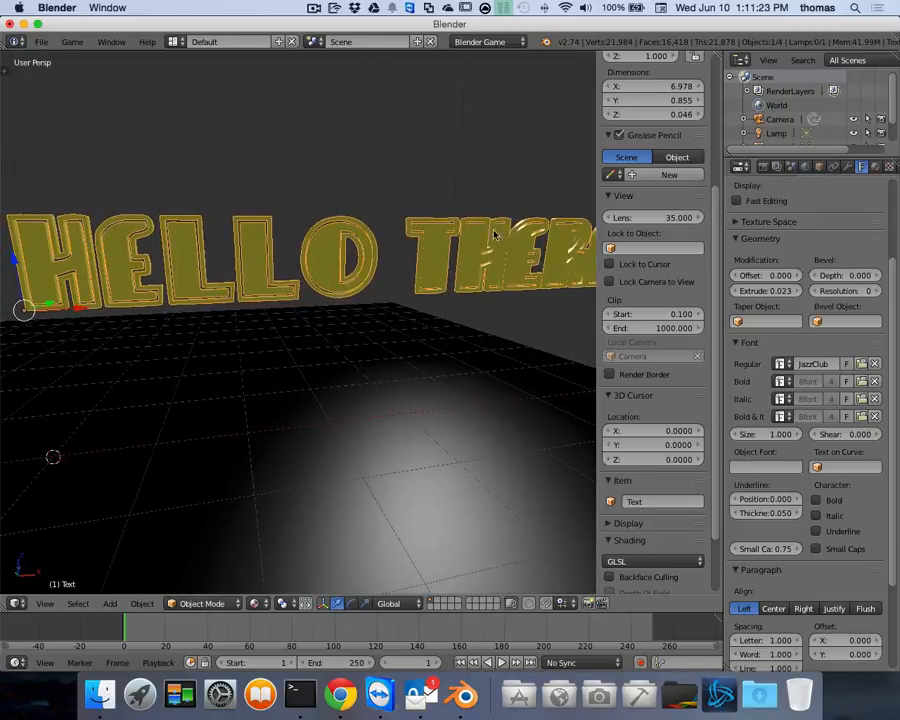
Examine the thickness and inner outlines of the extruded Hello There letters from the sides and up close
scroll(503, 265, right, 8)
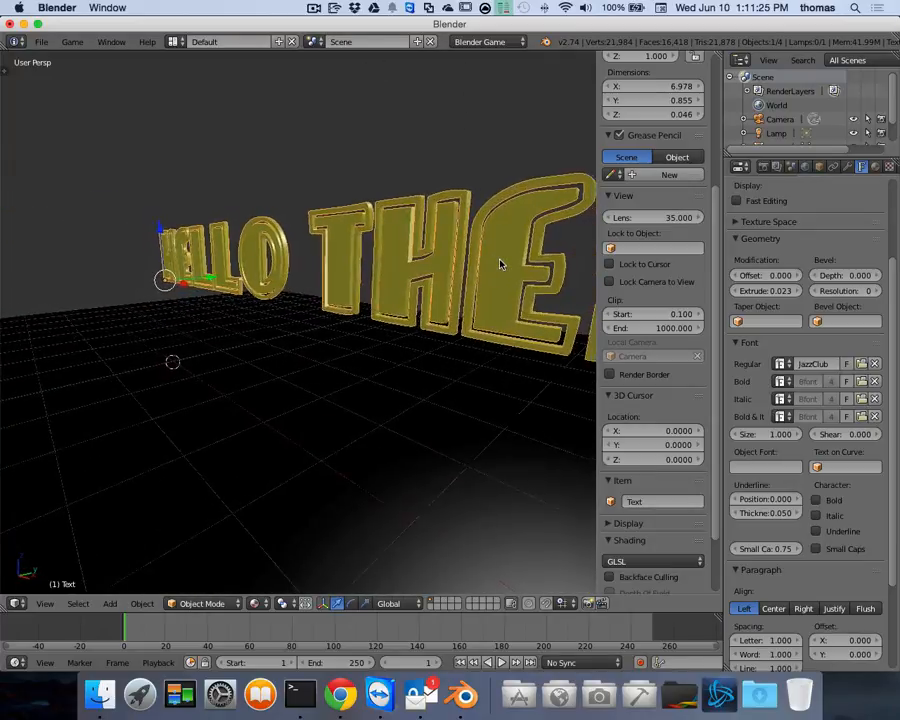
scroll(503, 265, left, 10)
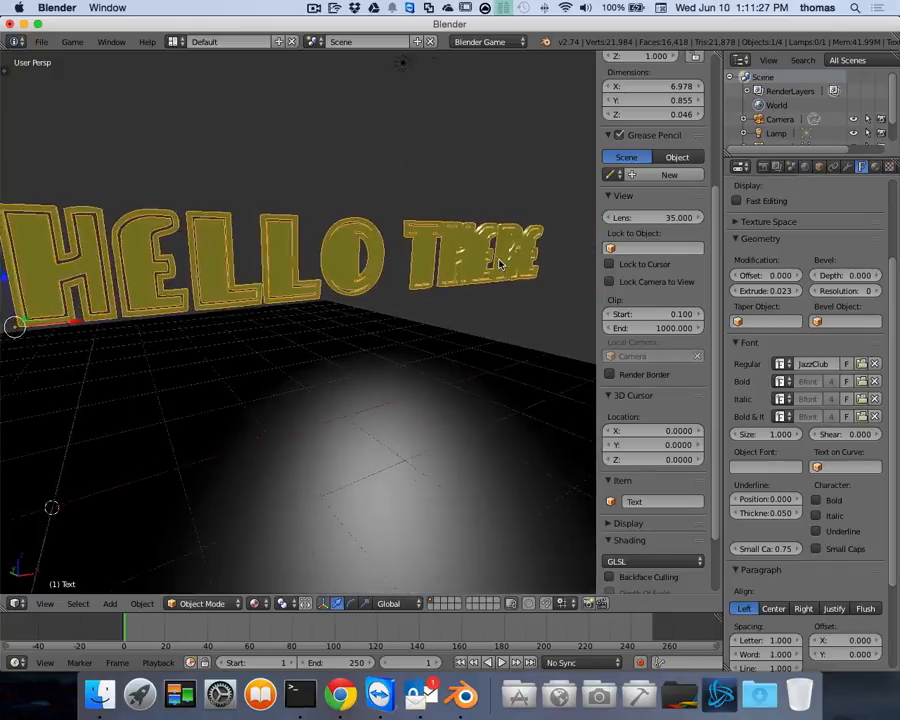
scroll(221, 274, left, 10)
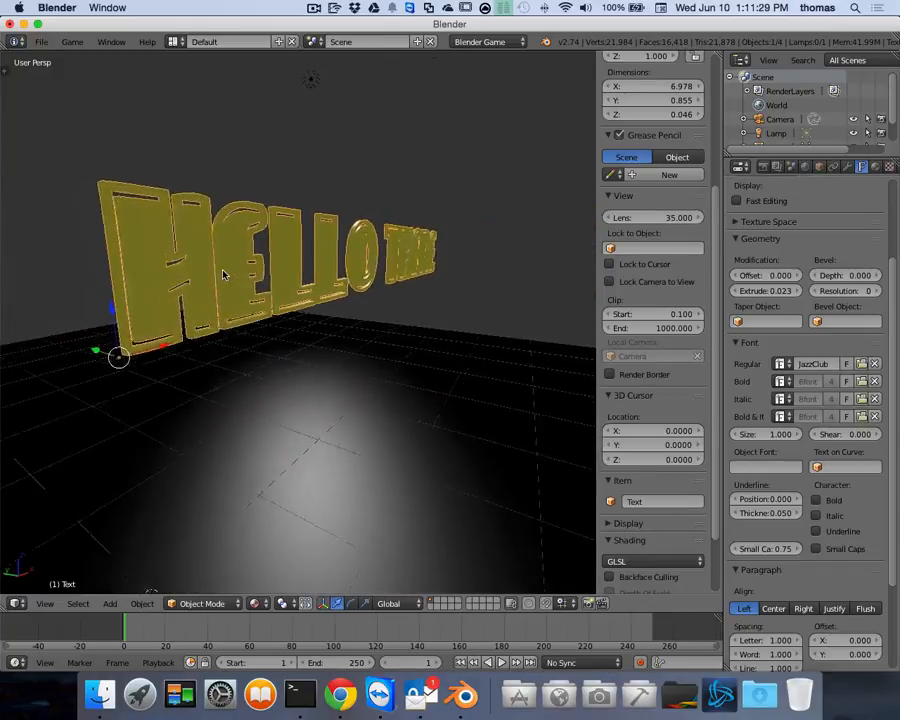
scroll(250, 273, left, 15)
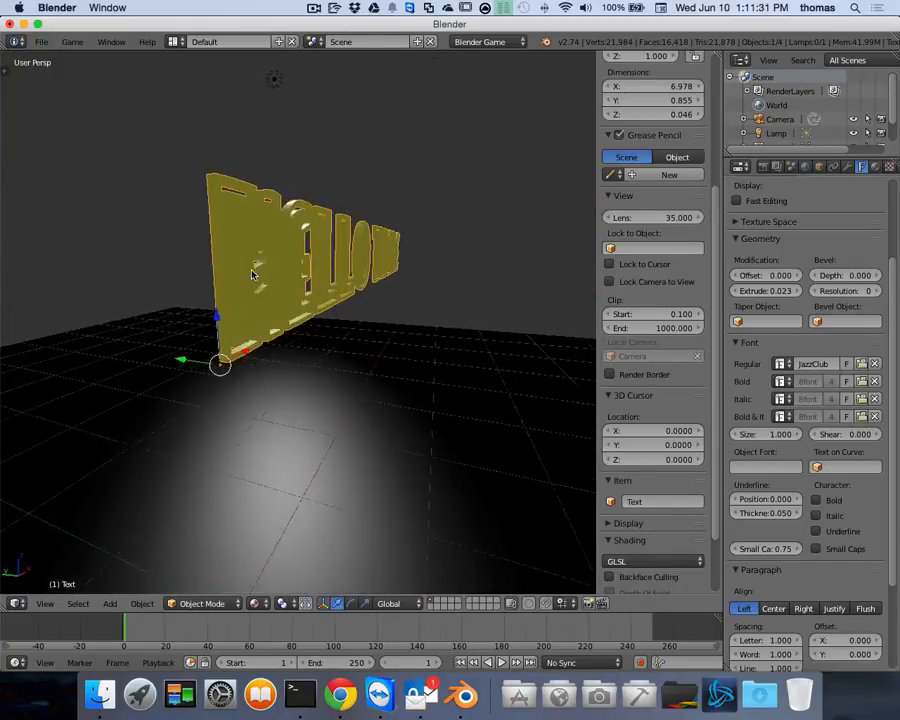
scroll(292, 277, left, 15)
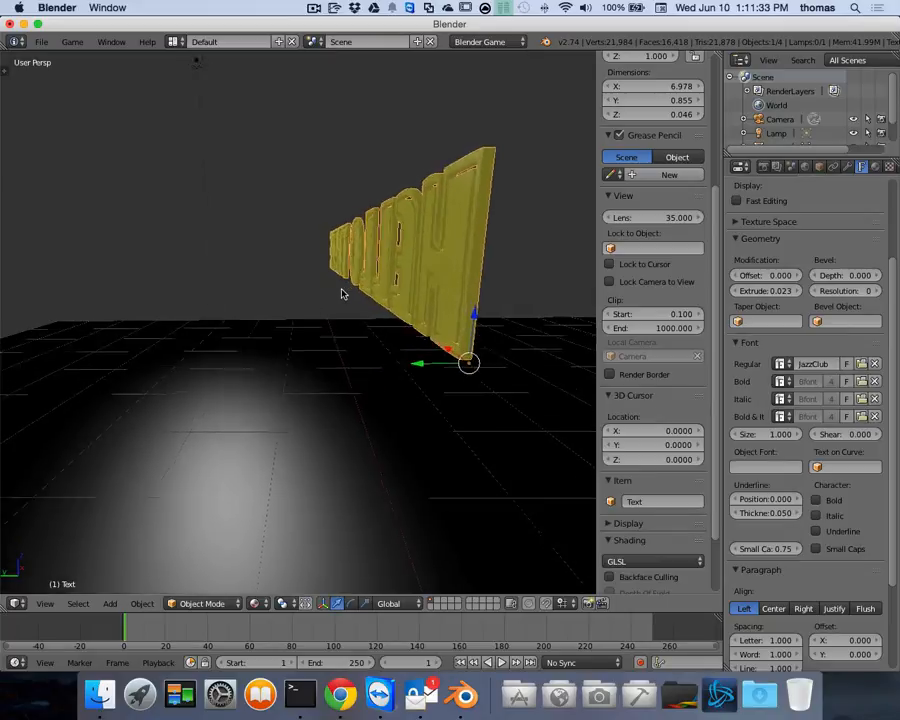
scroll(343, 293, left, 10)
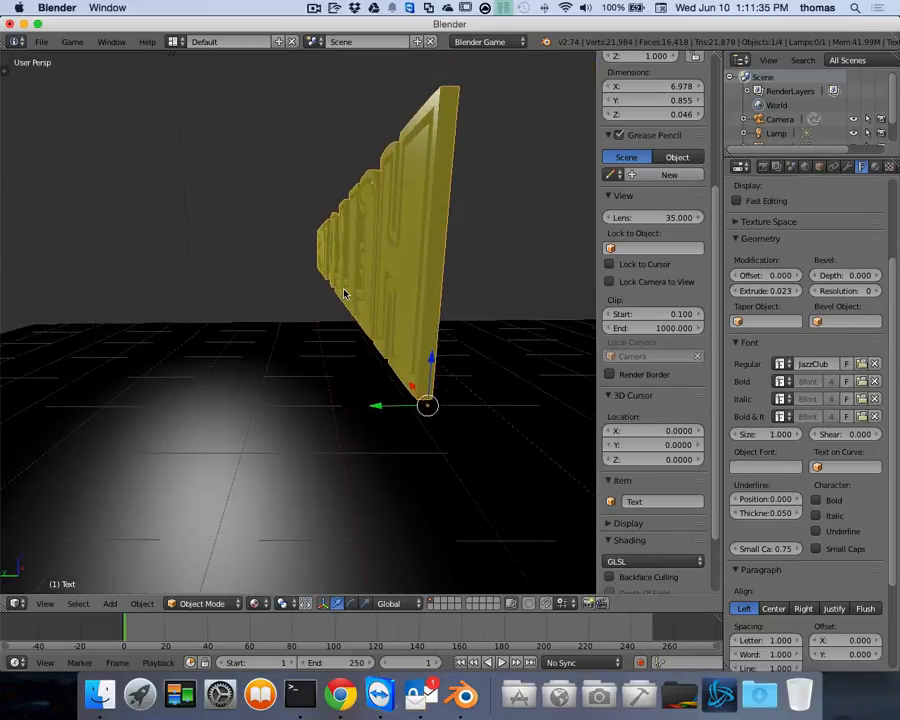
scroll(345, 293, left, 15)
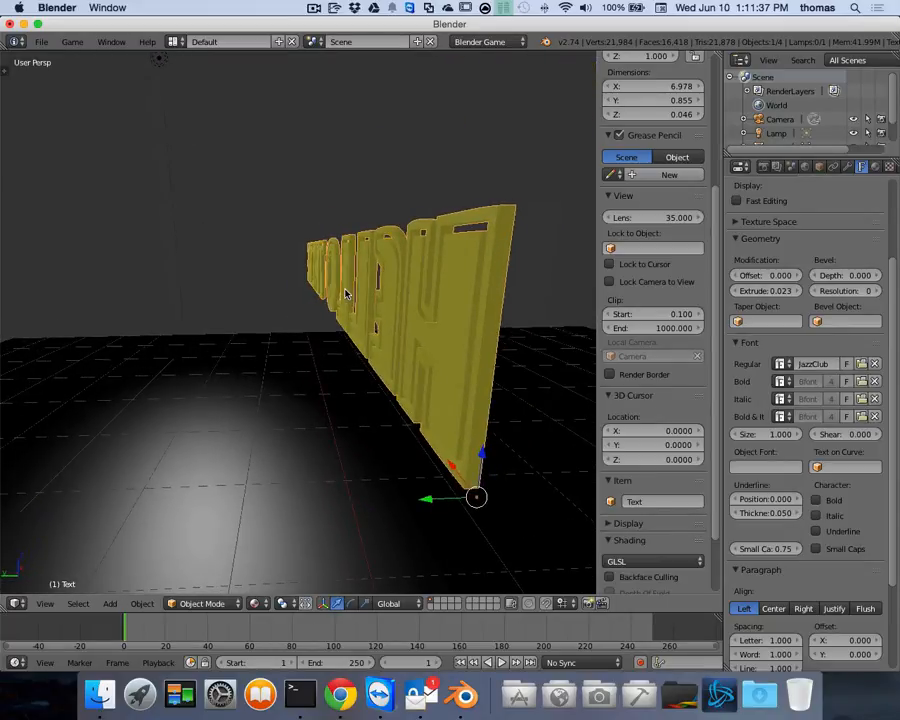
scroll(345, 293, left, 15)
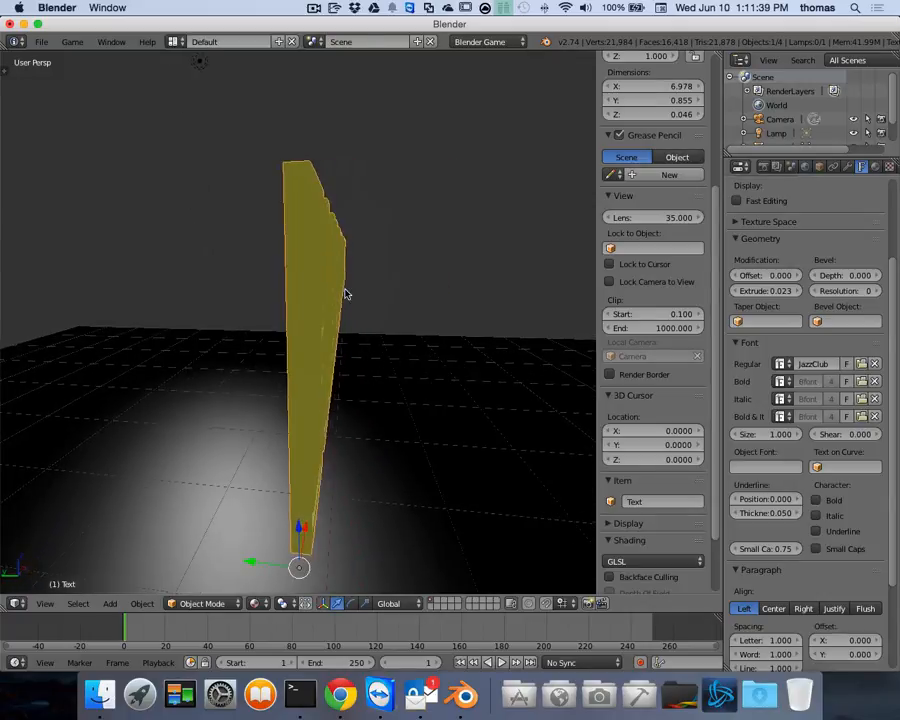
scroll(345, 293, left, 8)
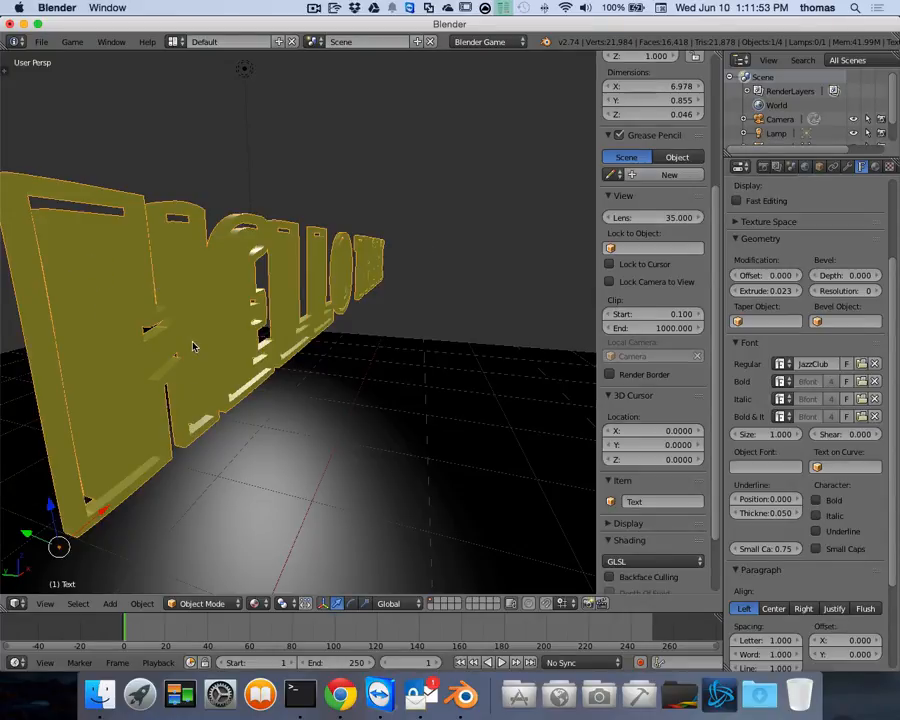
key(Tab)
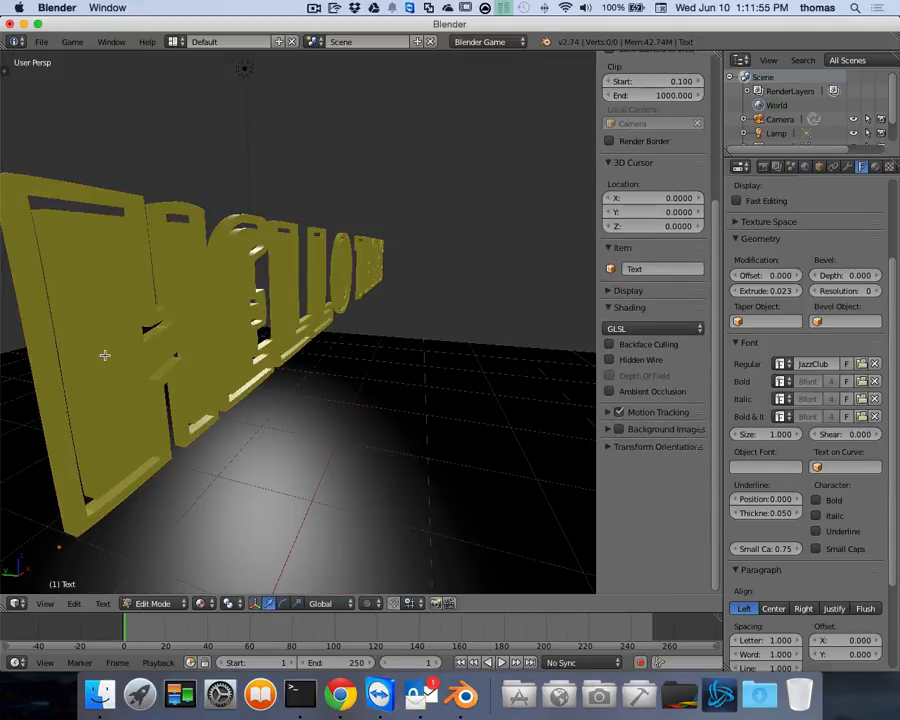
key(Tab)
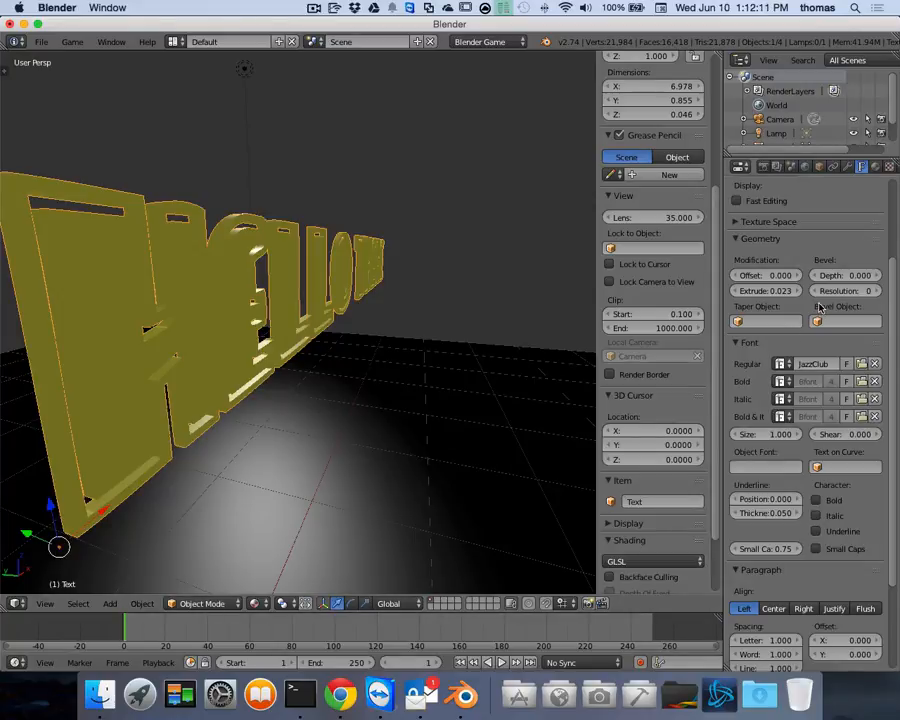
Increase the text's extrusion to 0.05
click(797, 292)
click(797, 292)
click(797, 292)
click(797, 292)
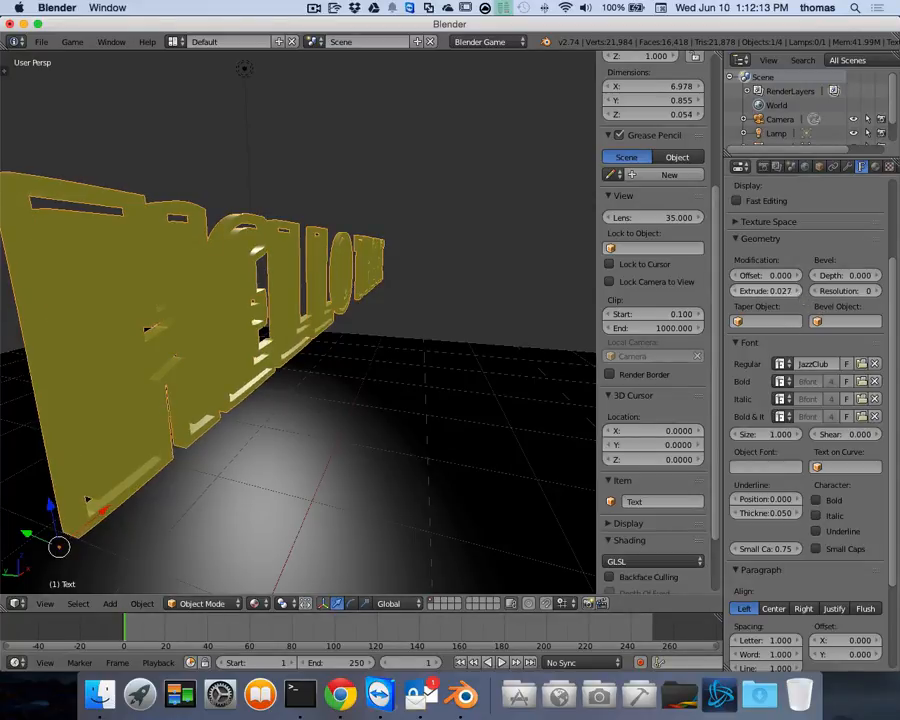
click(799, 293)
click(799, 293)
click(799, 293)
click(799, 293)
click(799, 293)
click(799, 293)
click(799, 293)
click(799, 293)
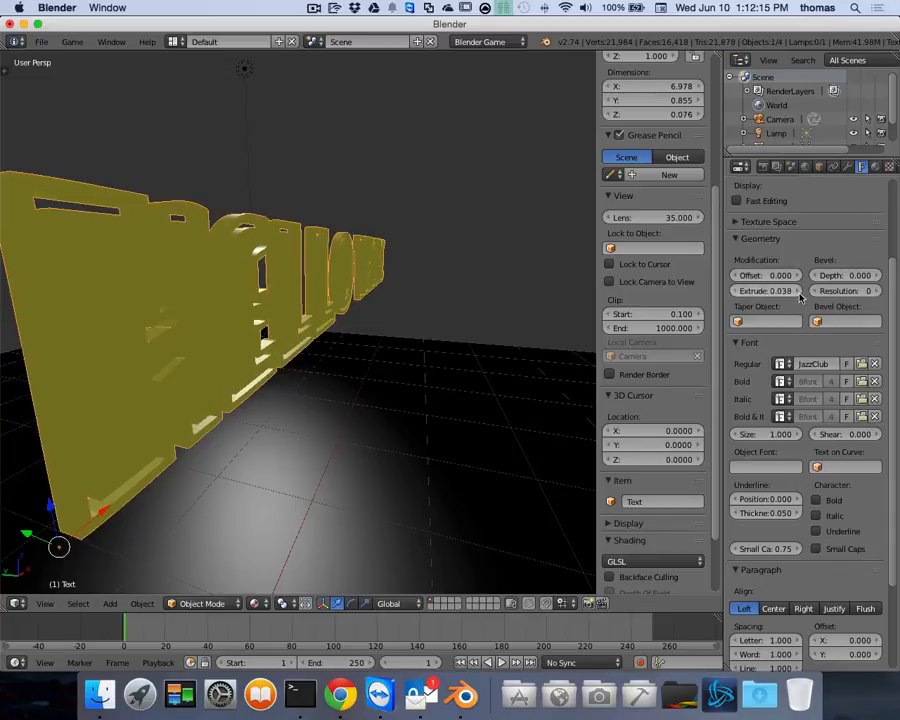
click(799, 291)
click(799, 291)
click(799, 291)
click(799, 291)
click(799, 291)
click(799, 291)
click(799, 291)
click(799, 291)
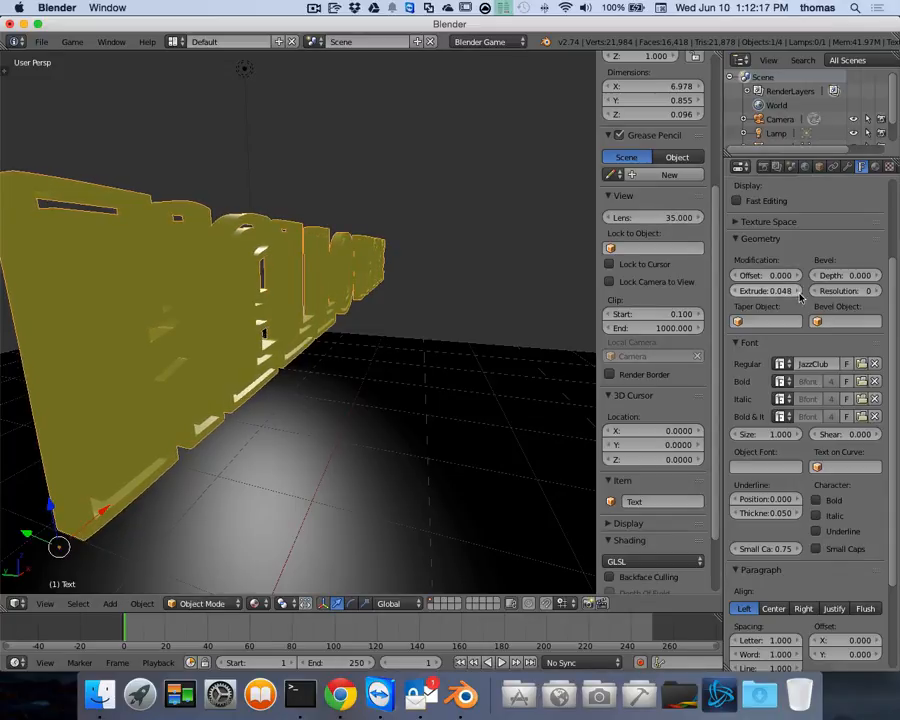
click(787, 291)
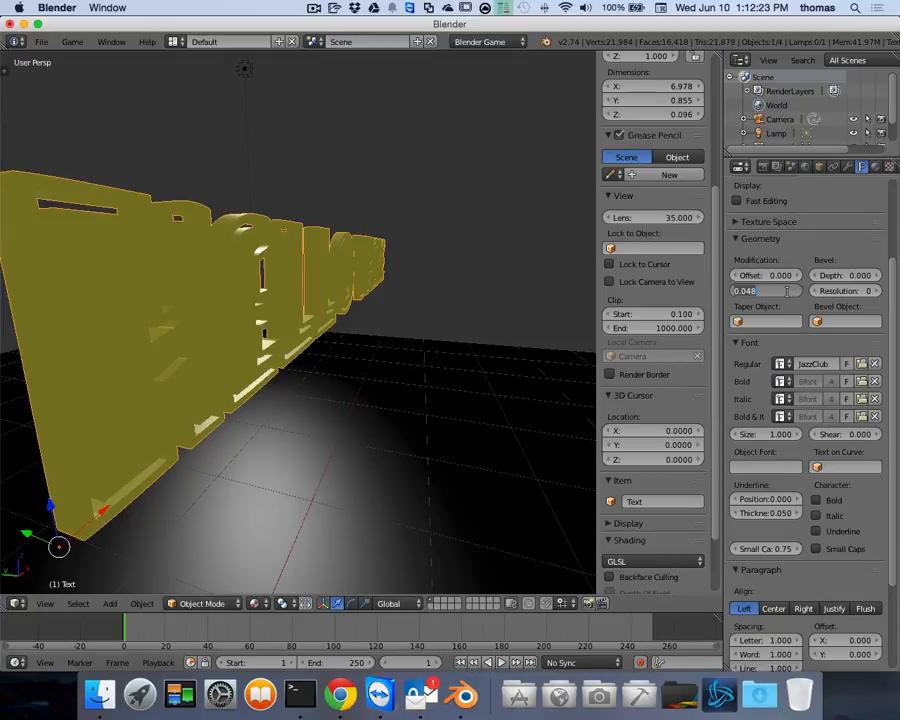
key(BackSpace)
text(.05)
key(Return)
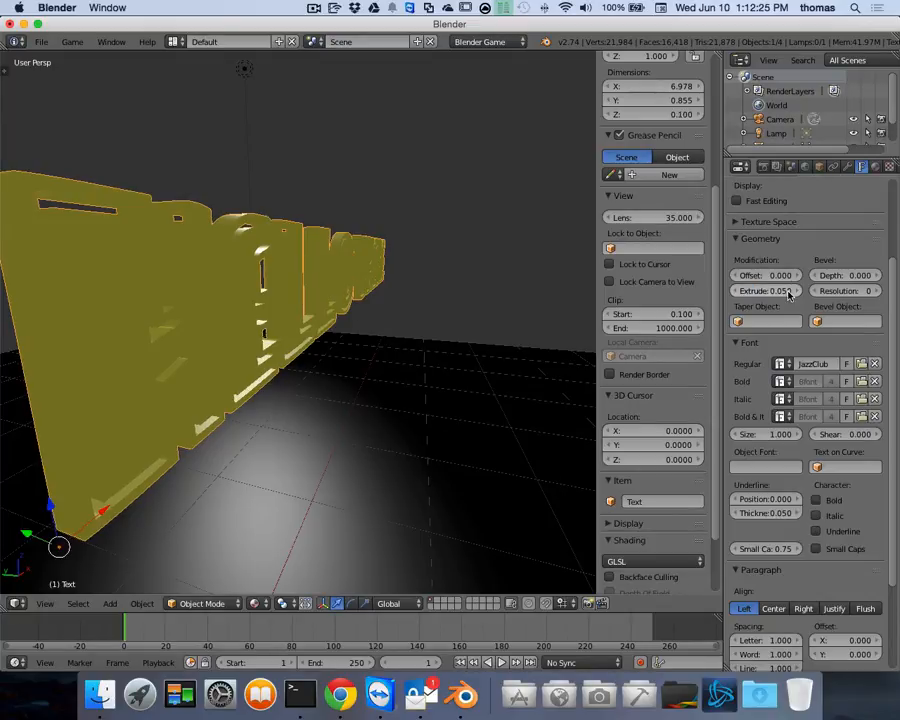
Examine the thickness of the extruded Hello There letters edge-on, from the front and at oblique angles
scroll(308, 334, left, 10)
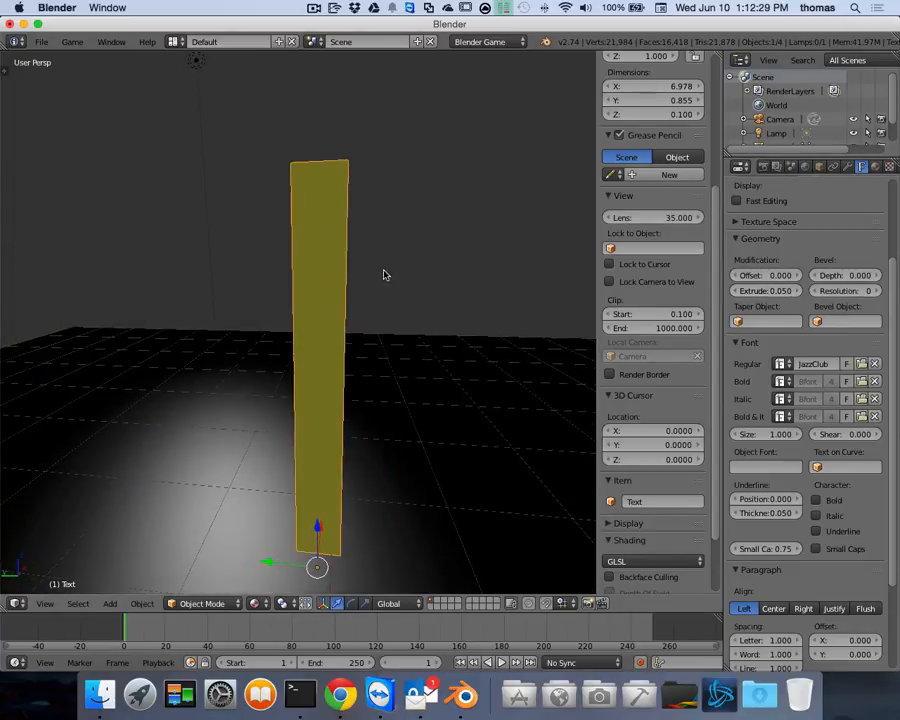
scroll(384, 275, left, 10)
scroll(408, 276, left, 10)
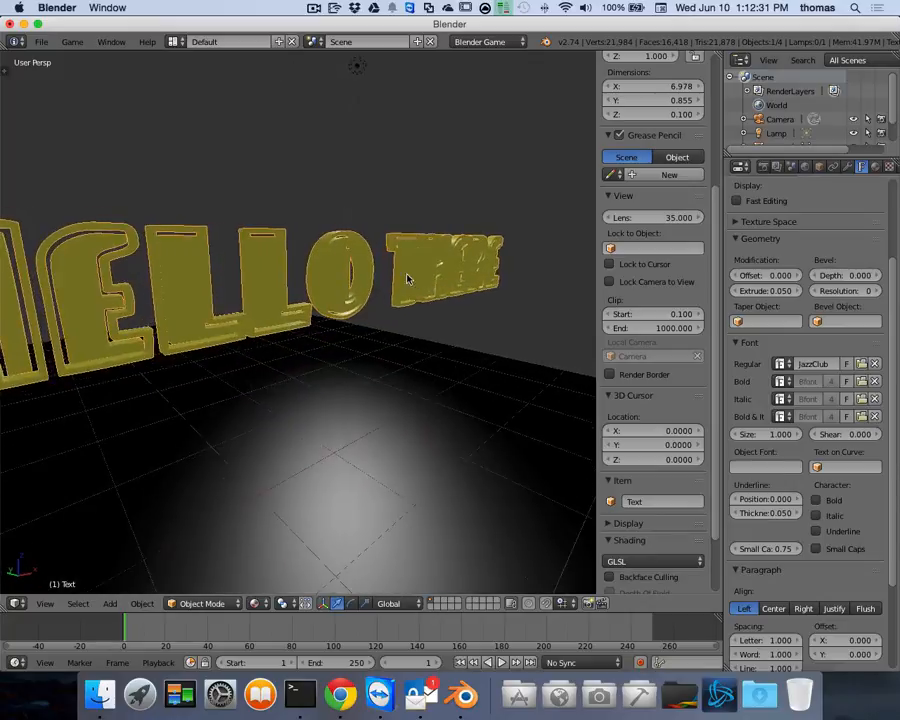
scroll(271, 352, left, 10)
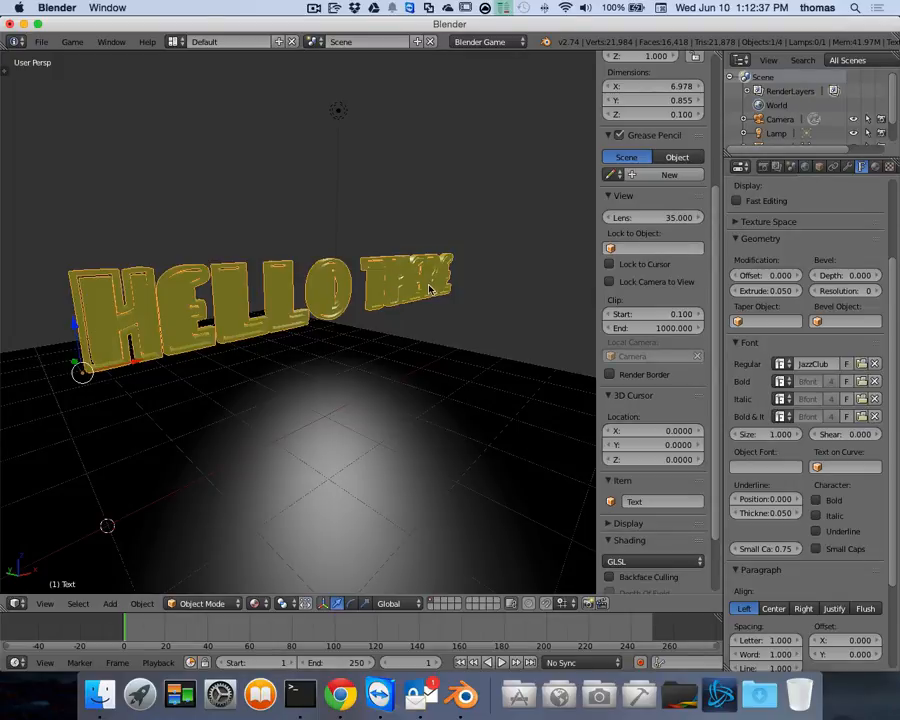
scroll(428, 291, left, 10)
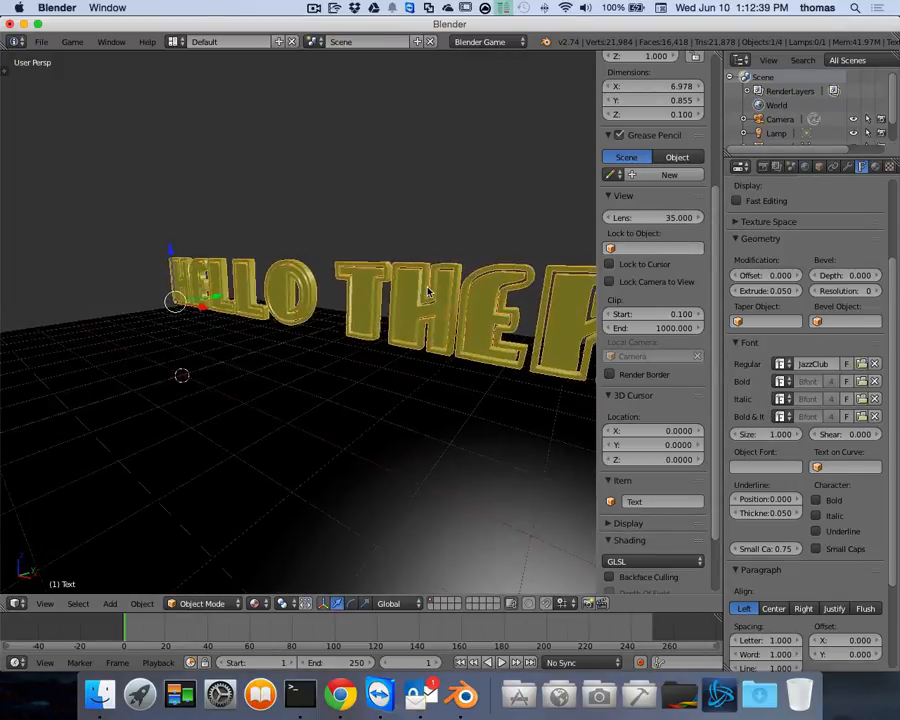
scroll(428, 291, left, 10)
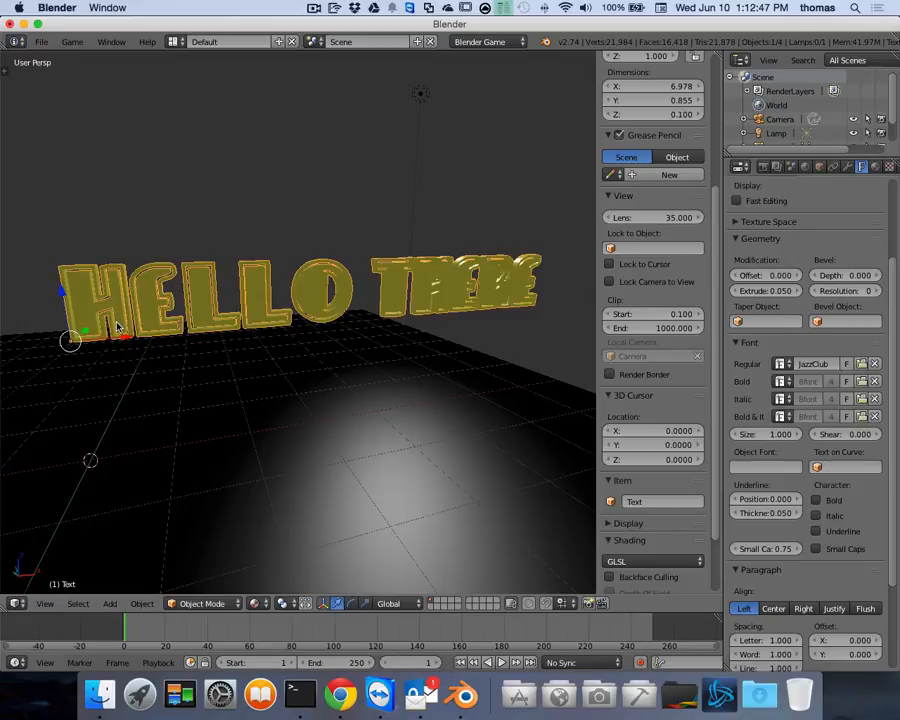
middle_drag(185, 332, 147, 354)
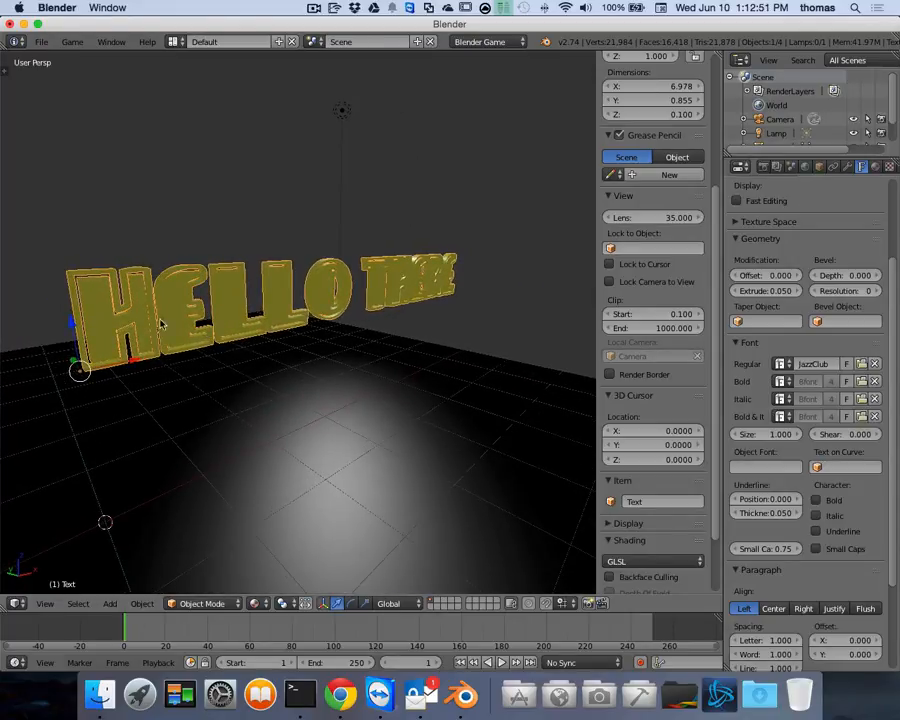
Convert the Hello There text object into a mesh
click(143, 605)
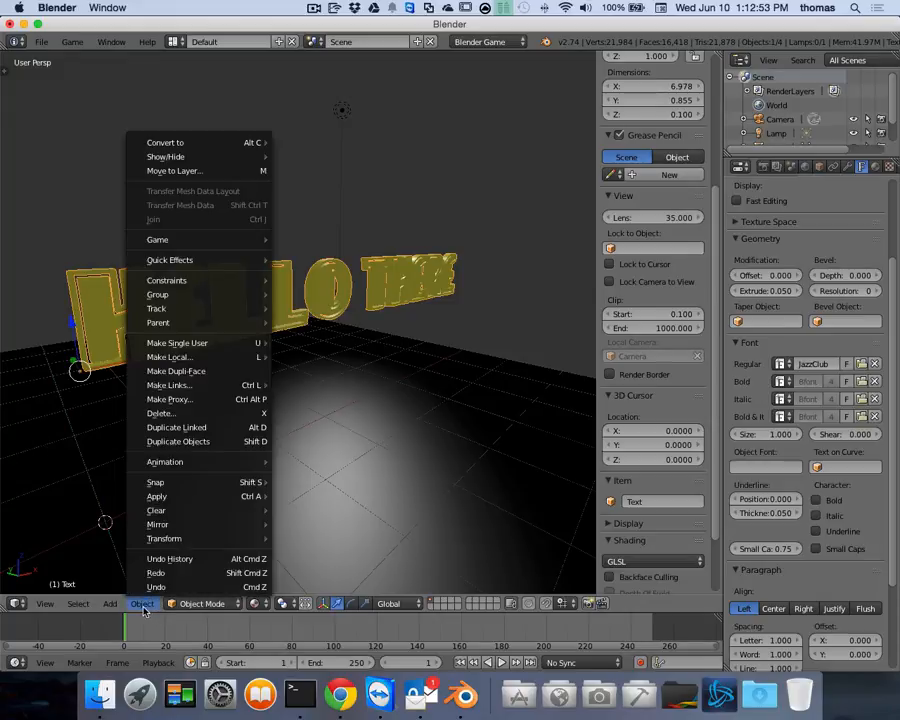
mouse_move(260, 143)
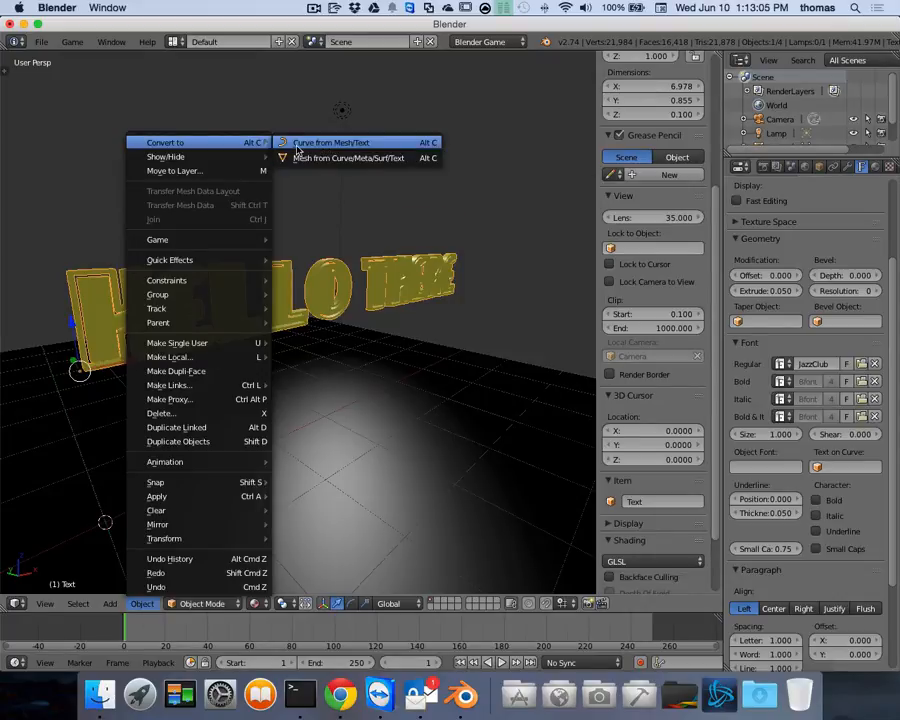
click(355, 162)
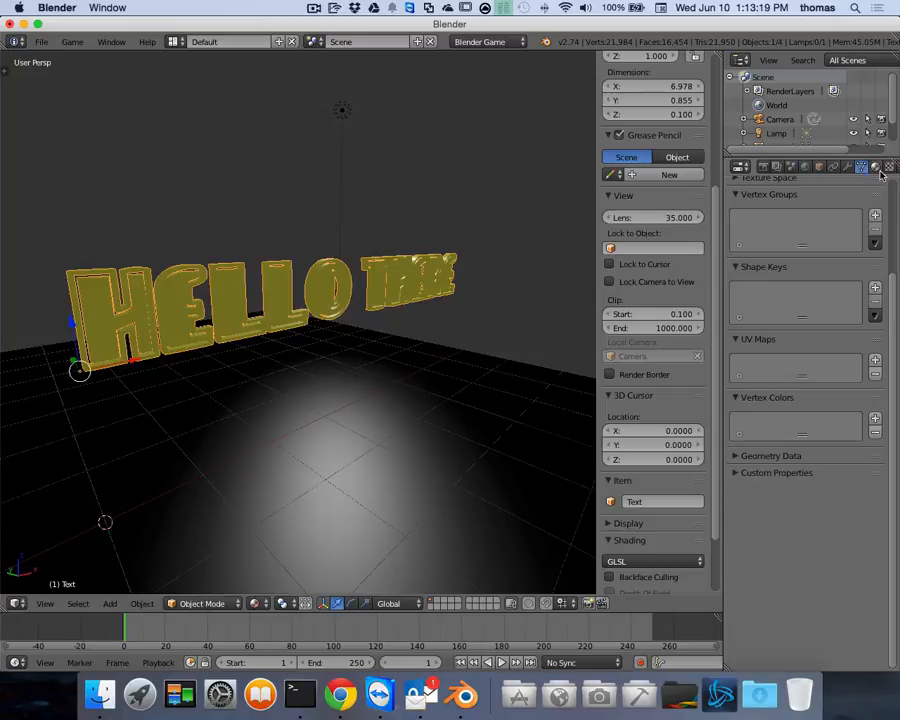
scroll(890, 279, up, 5)
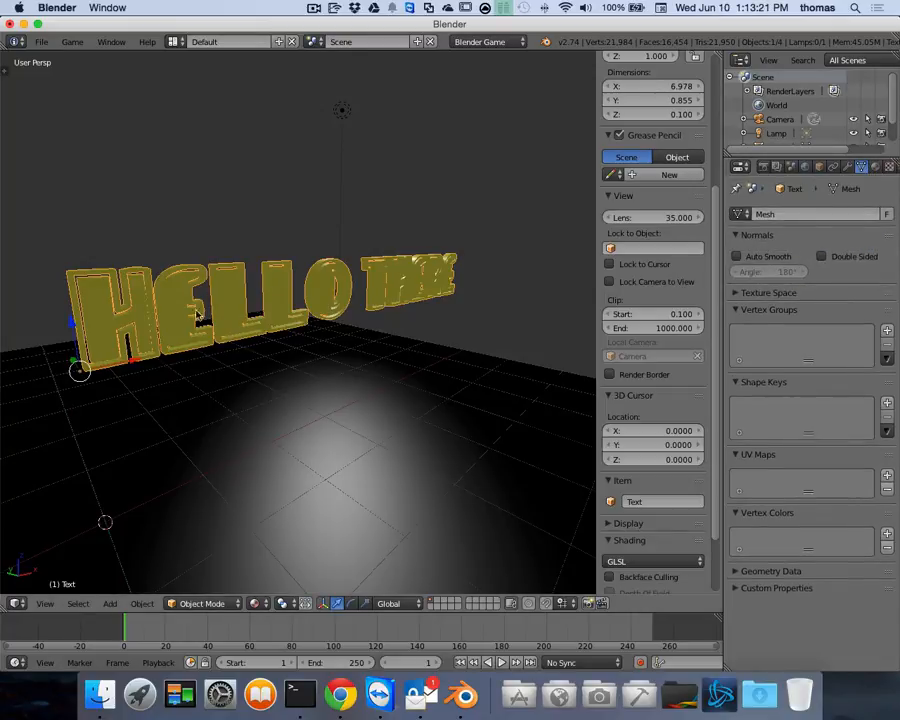
Enter Edit Mode on the converted mesh and view its wireframe from the back and front
scroll(230, 308, left, 5)
scroll(236, 303, right, 2)
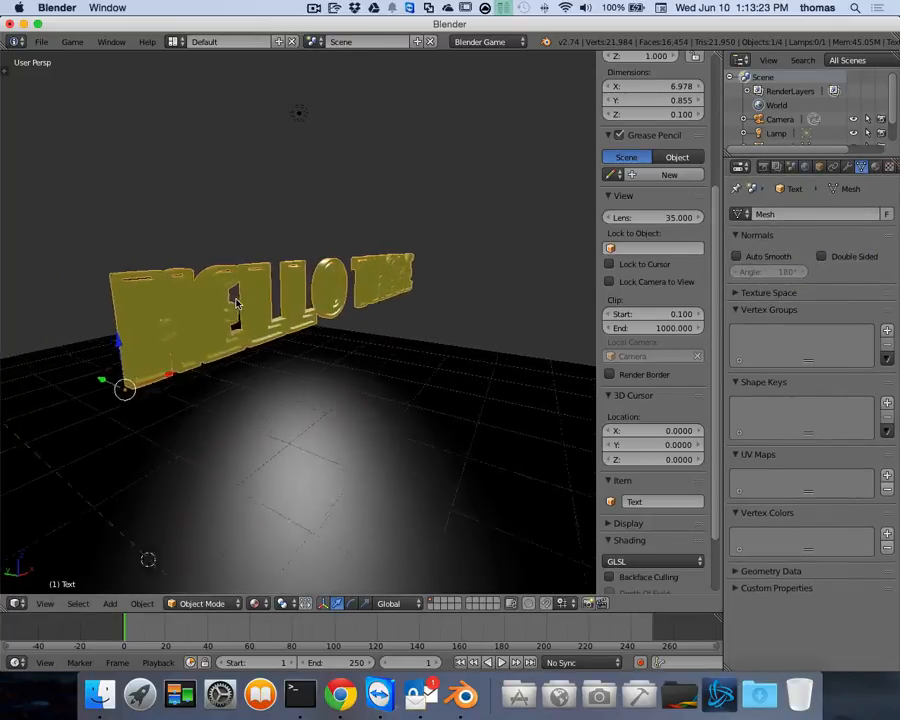
scroll(236, 303, right, 2)
key(Tab)
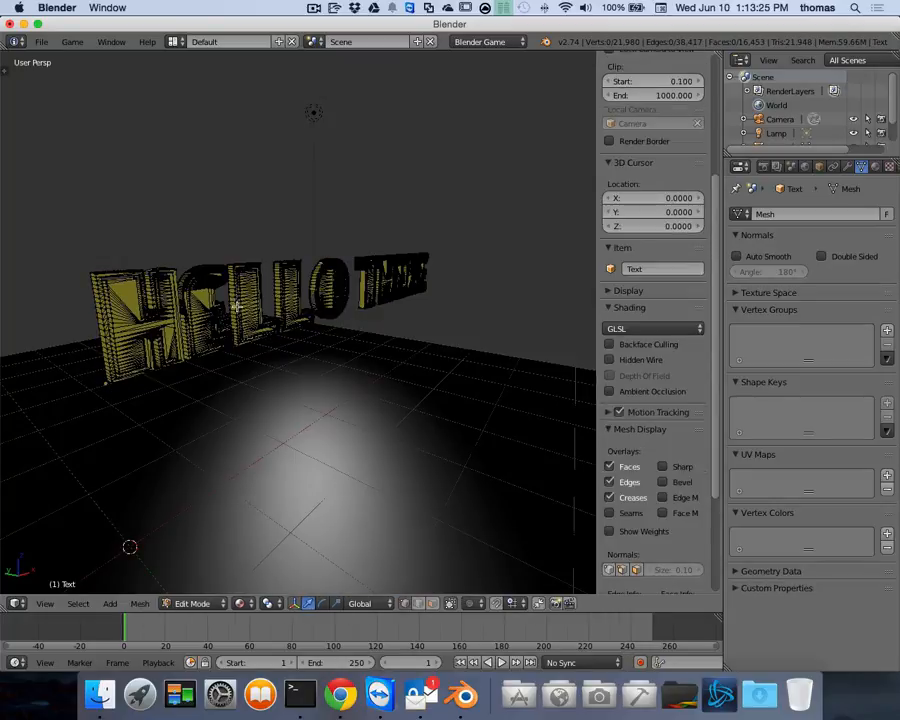
scroll(237, 305, left, 15)
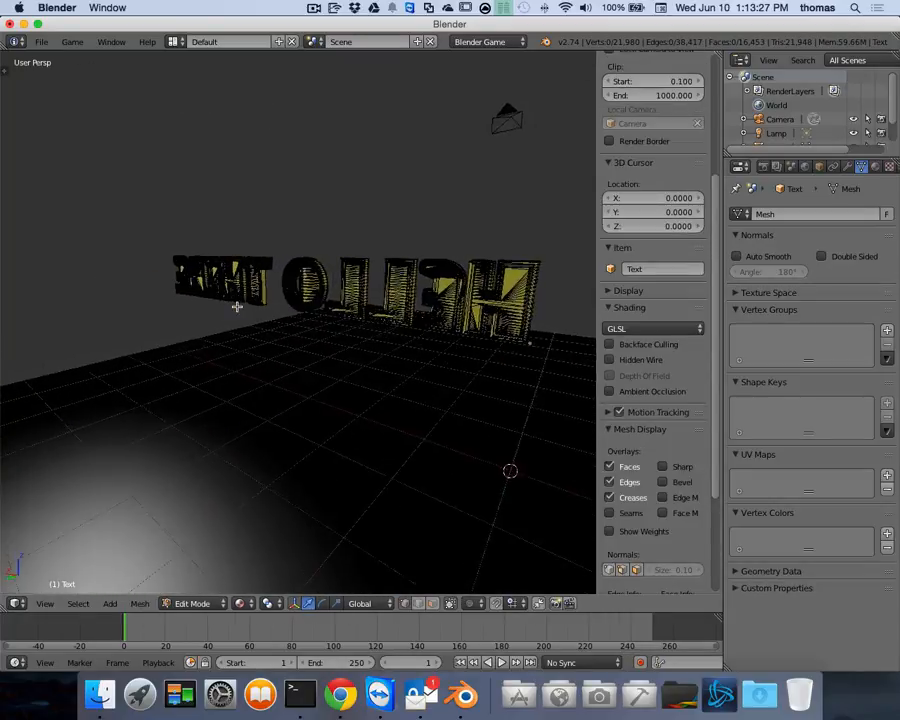
scroll(237, 305, left, 15)
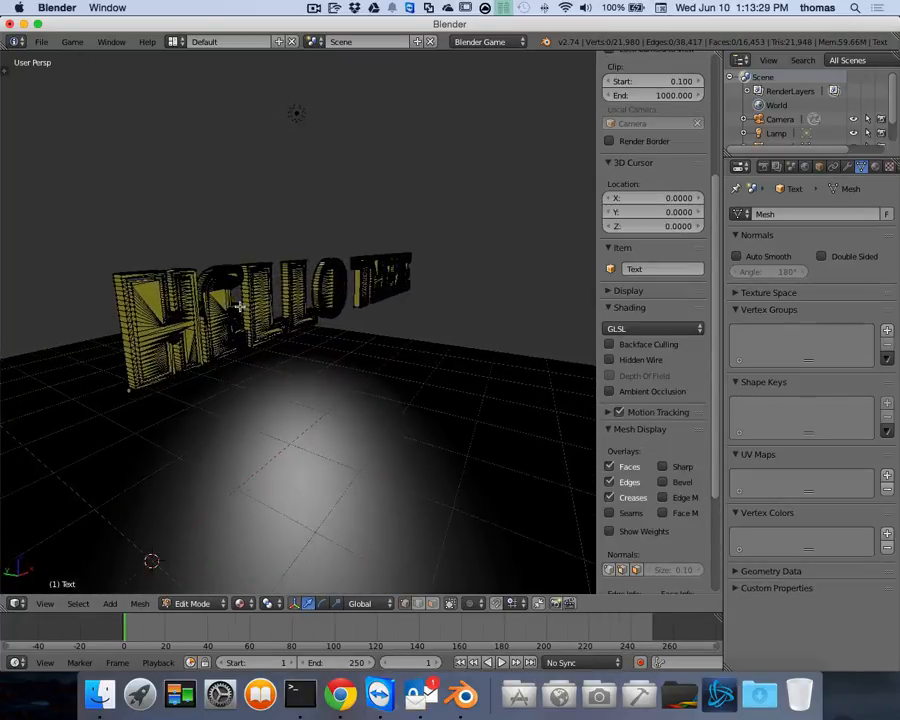
scroll(240, 305, left, 10)
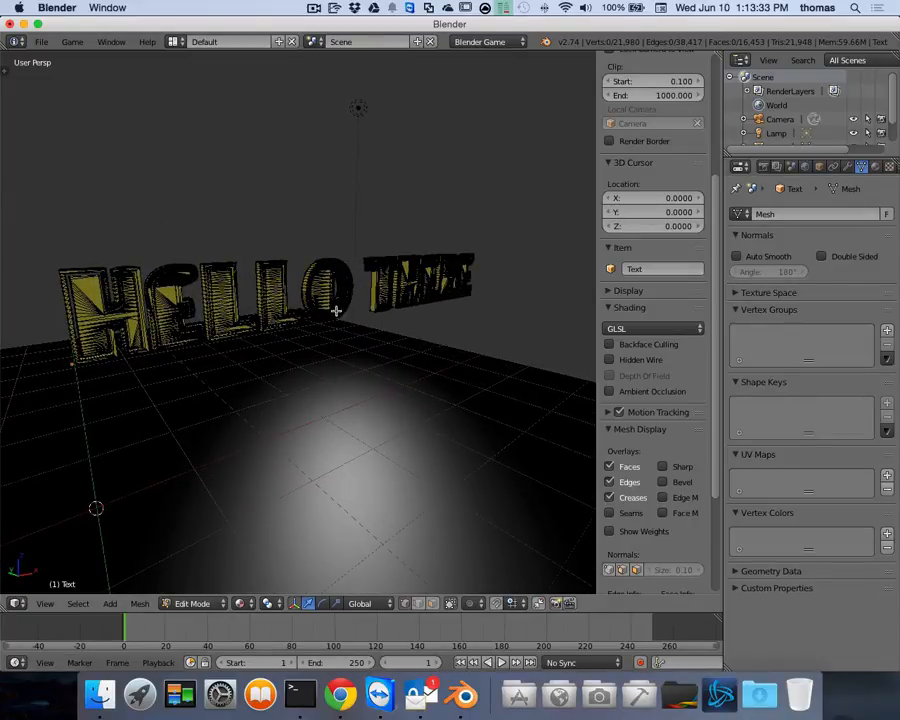
Examine the triangulated faces and inner outlines of the H, E and L letters up close from several angles
scroll(115, 320, up, 5)
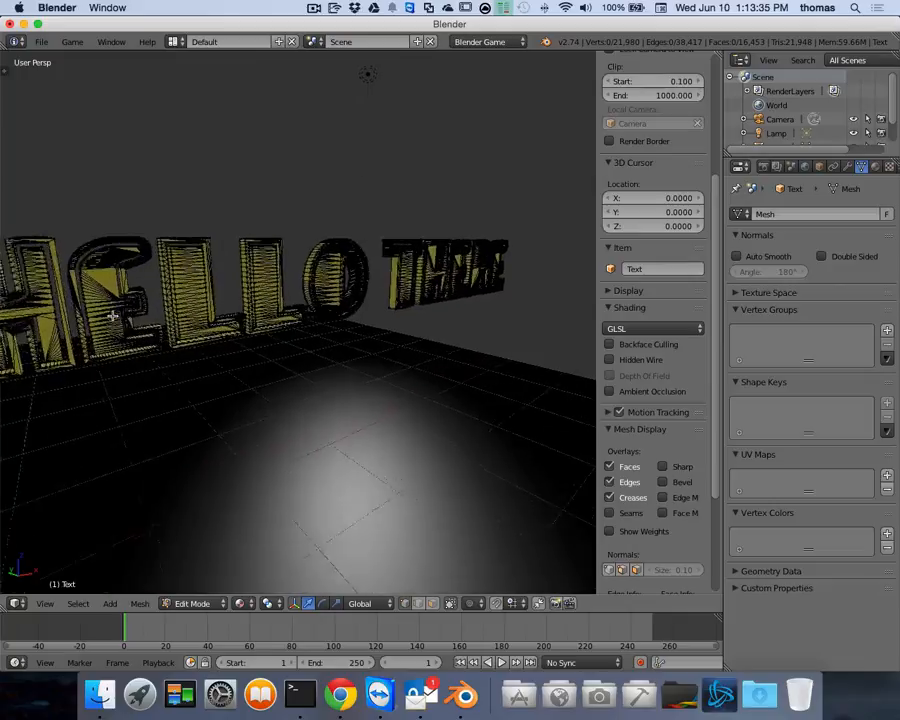
scroll(115, 319, up, 2)
shift+scroll(118, 318, left, 10)
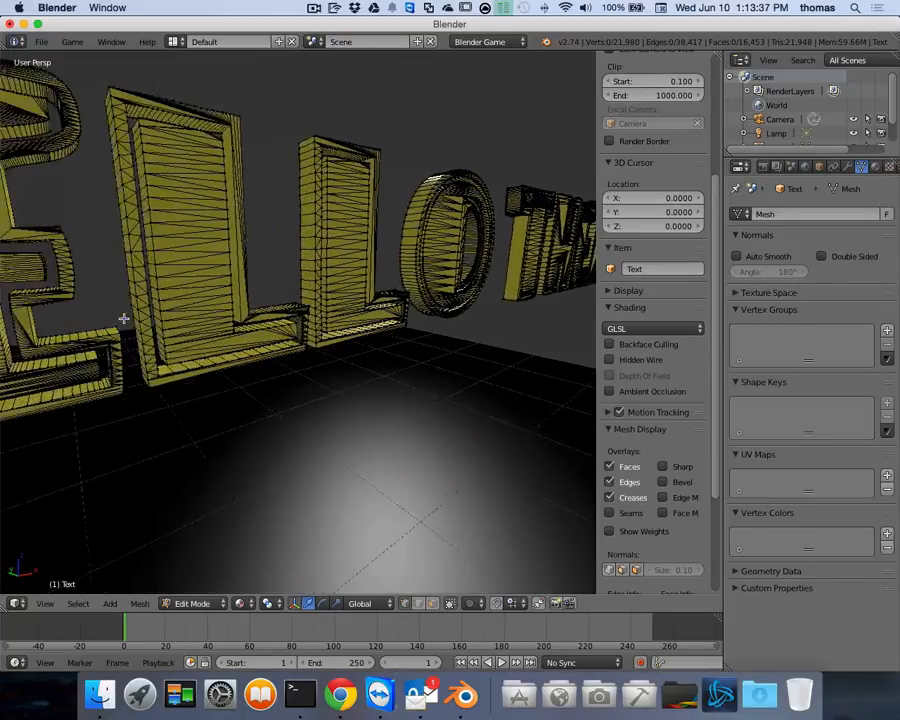
scroll(124, 318, down, 5)
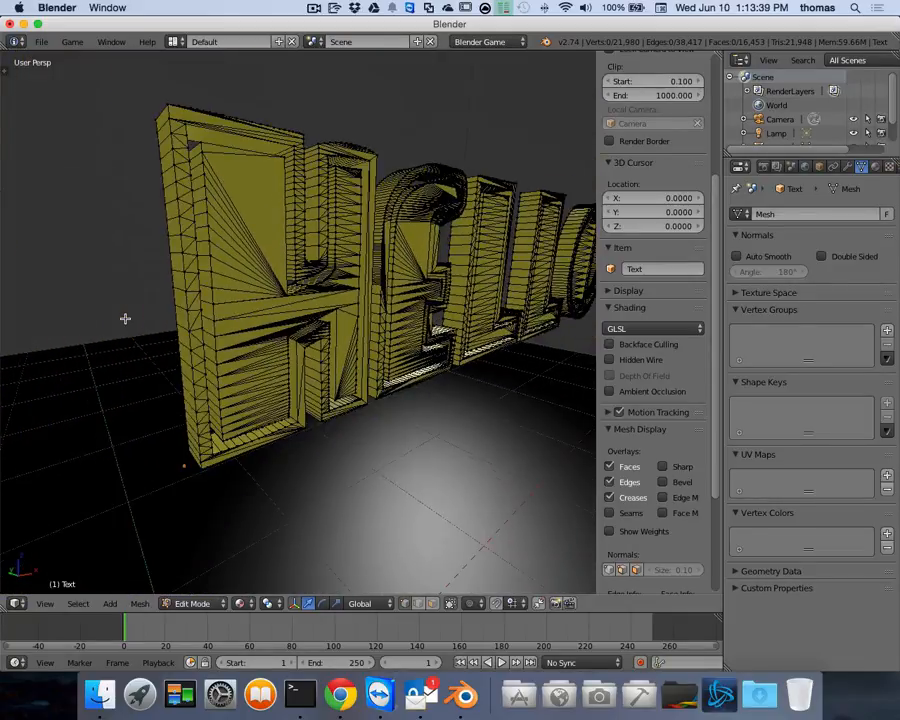
scroll(125, 318, up, 3)
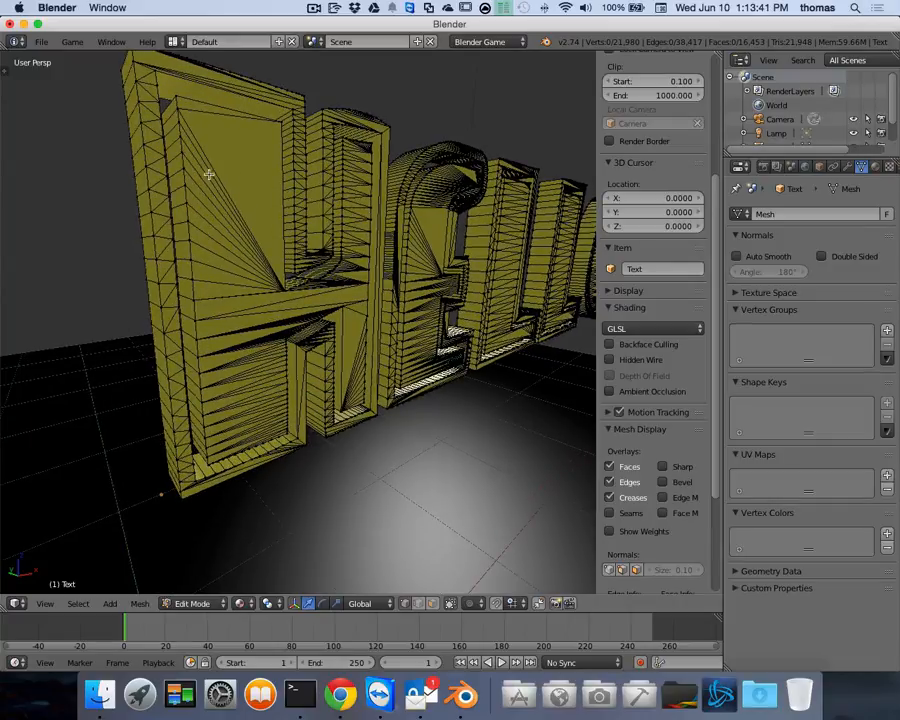
scroll(209, 173, right, 1)
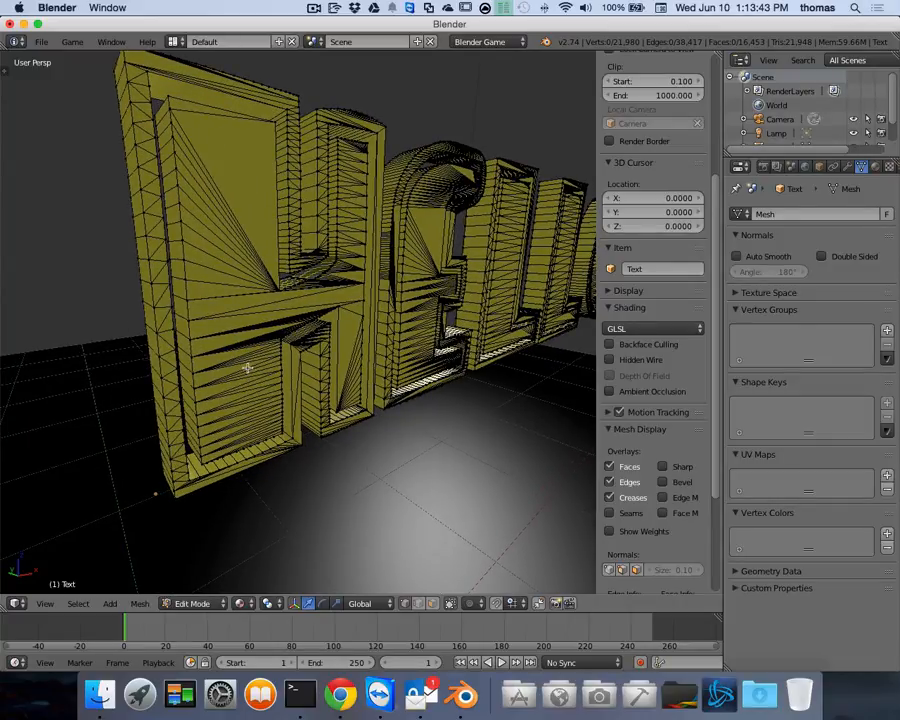
scroll(398, 379, right, 5)
scroll(398, 378, right, 5)
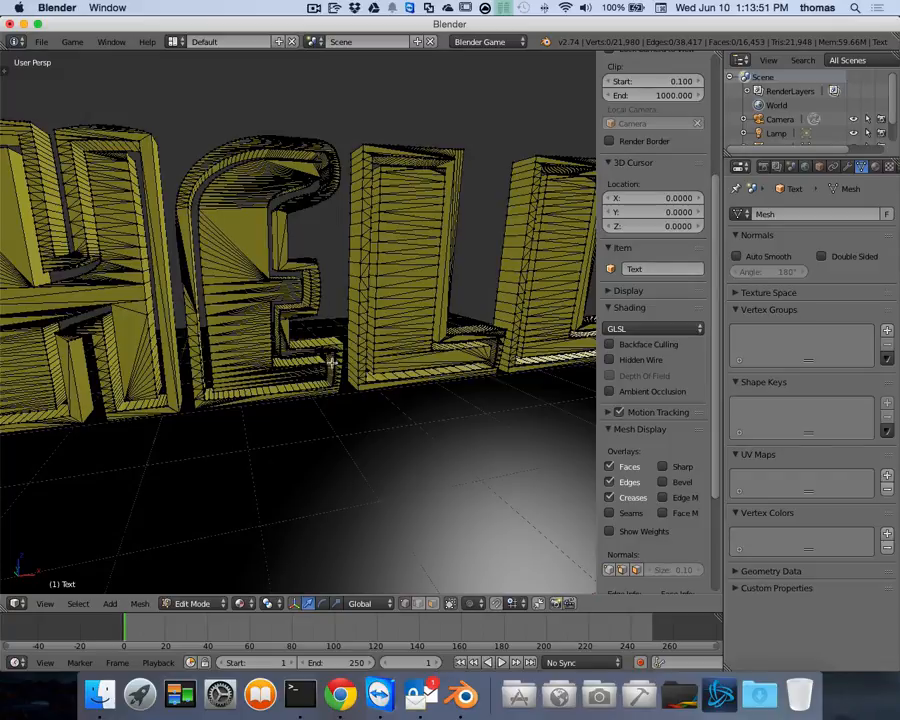
scroll(272, 275, right, 5)
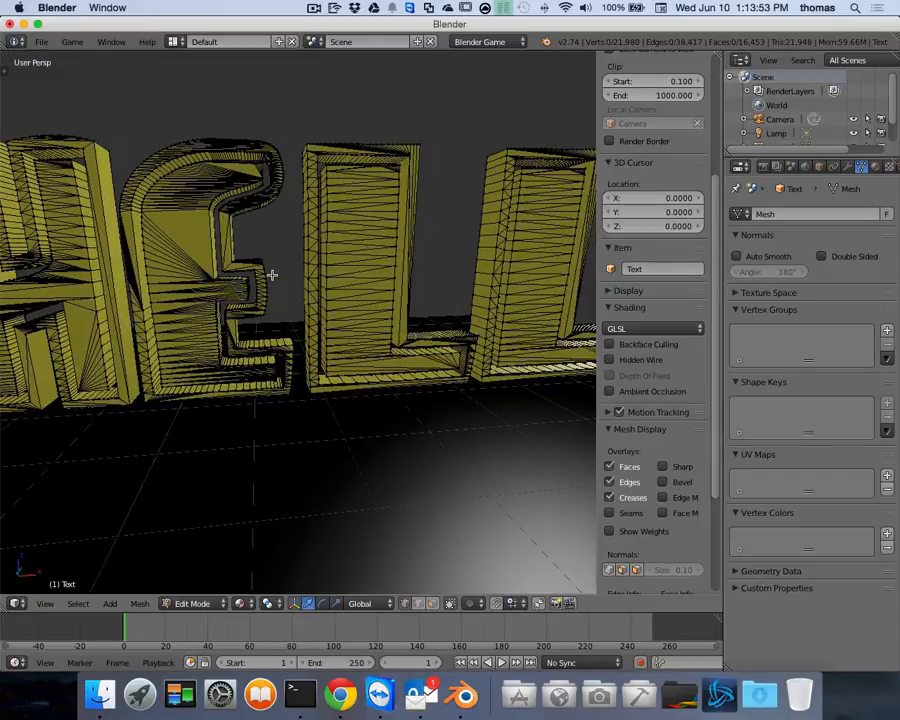
scroll(274, 275, left, 10)
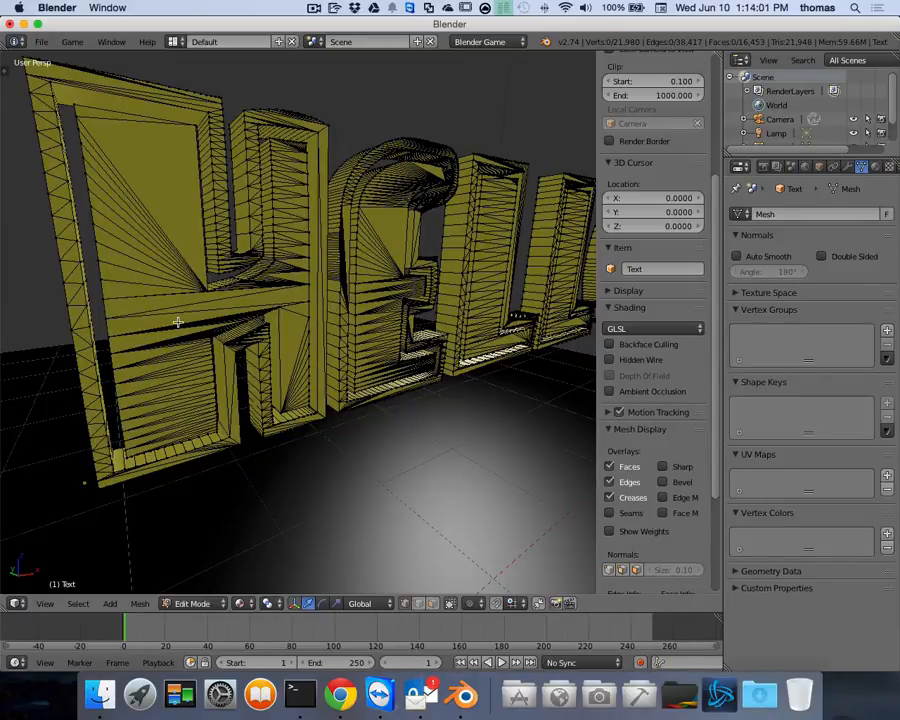
Inspect the mesh in front orthographic view, closing in on the faces of the H and E
key(KP_1)
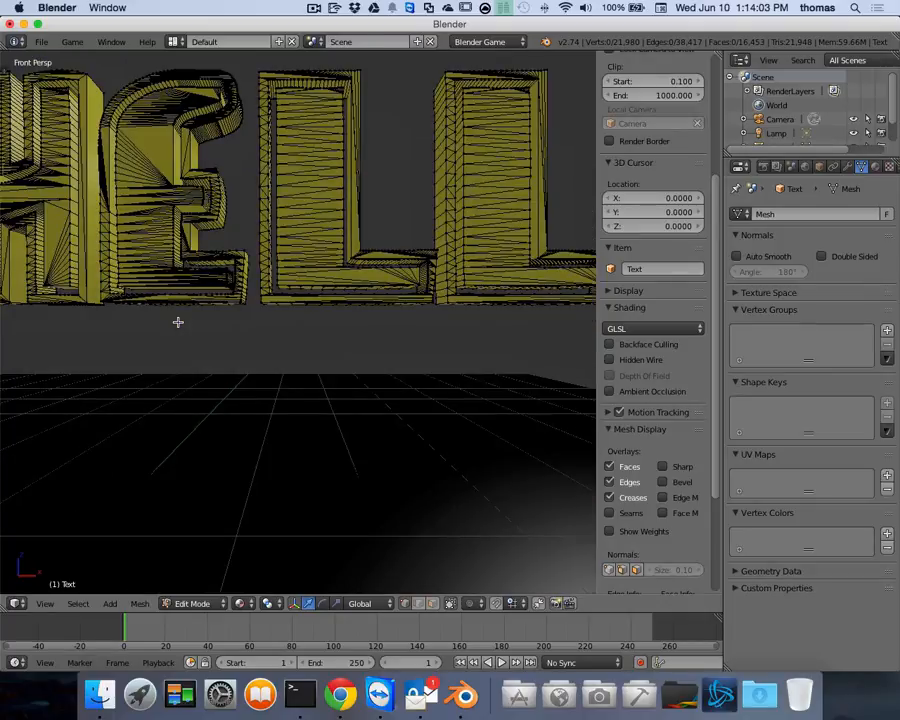
key(KP_5)
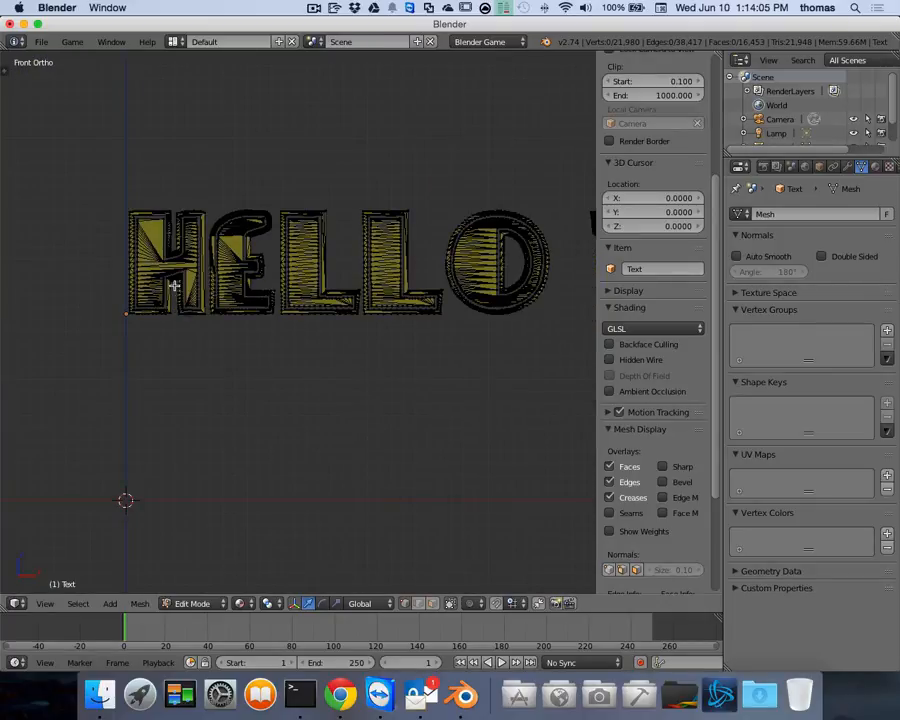
scroll(173, 287, up, 5)
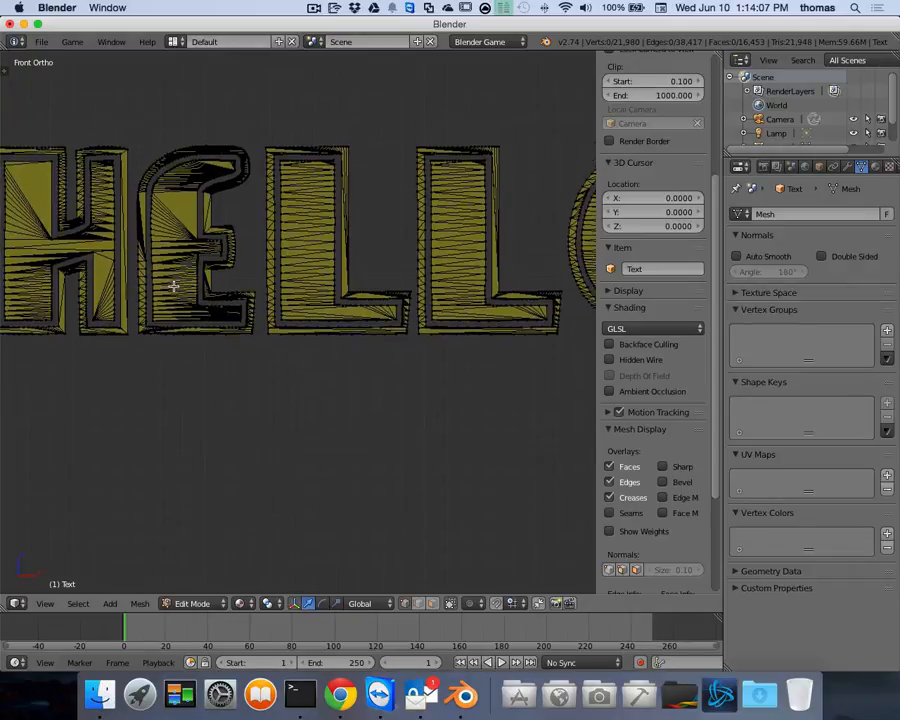
shift+scroll(173, 287, up, 3)
shift+scroll(176, 285, left, 8)
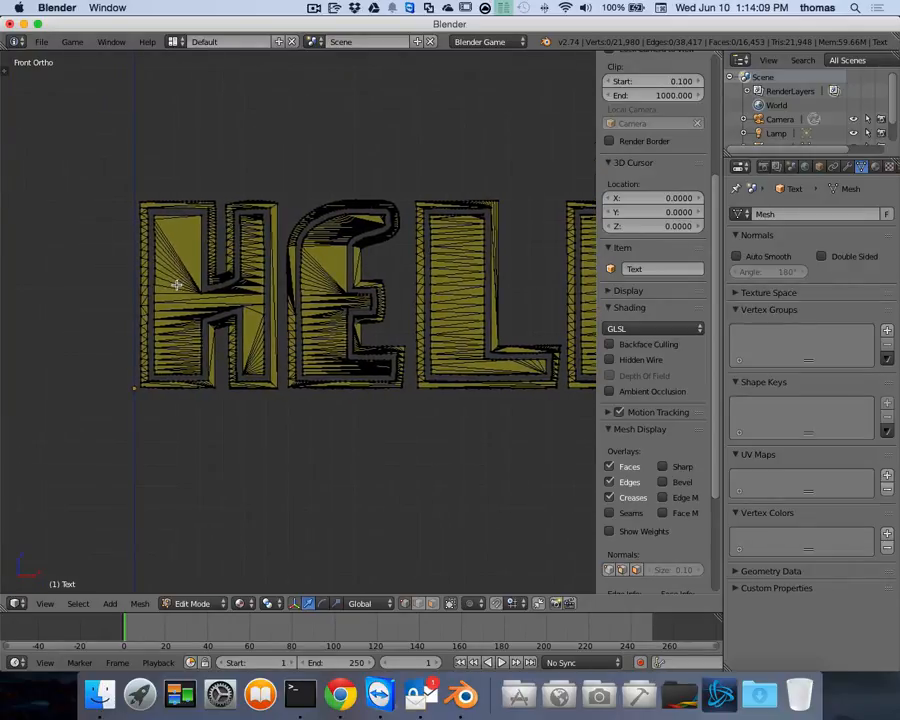
scroll(176, 285, up, 6)
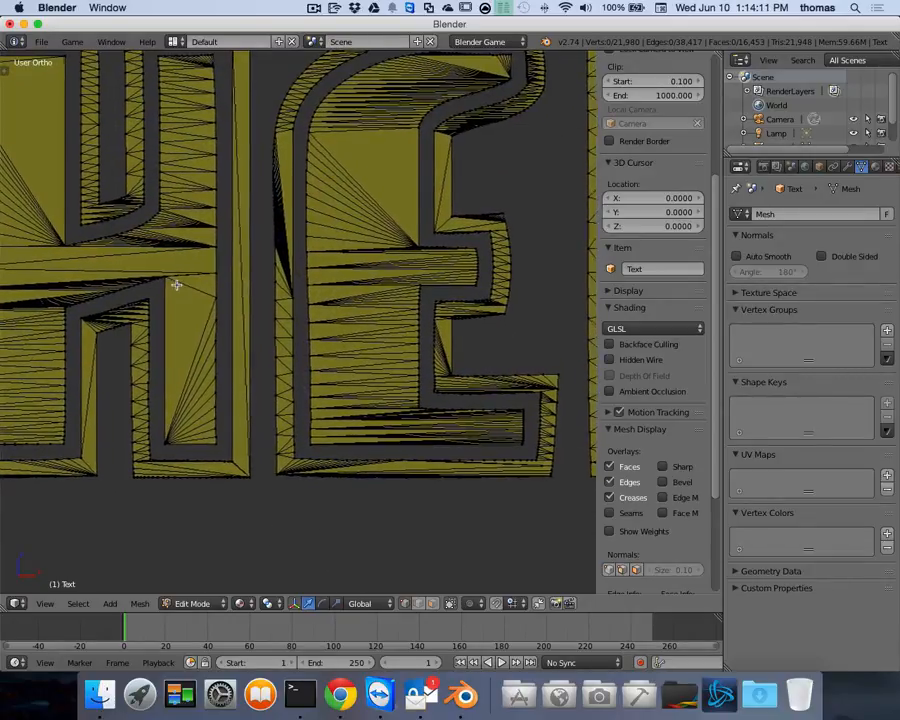
In wireframe display, clear the mesh selection and box-select the inner faces of the H's left stem
shift+scroll(176, 285, left, 5)
shift+scroll(176, 285, up, 2)
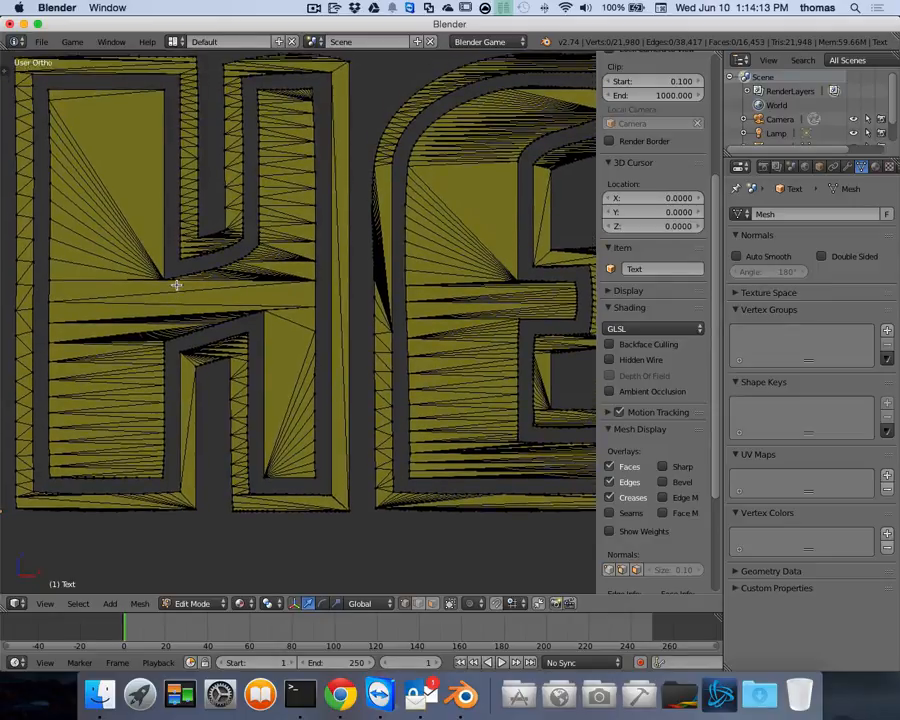
shift+scroll(176, 285, up, 1)
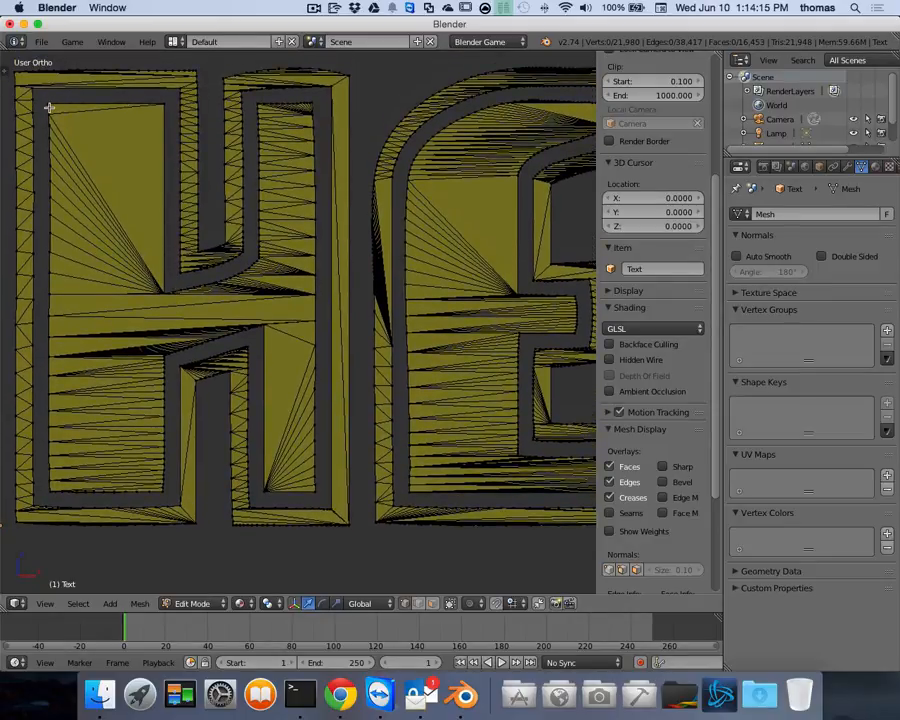
key(a)
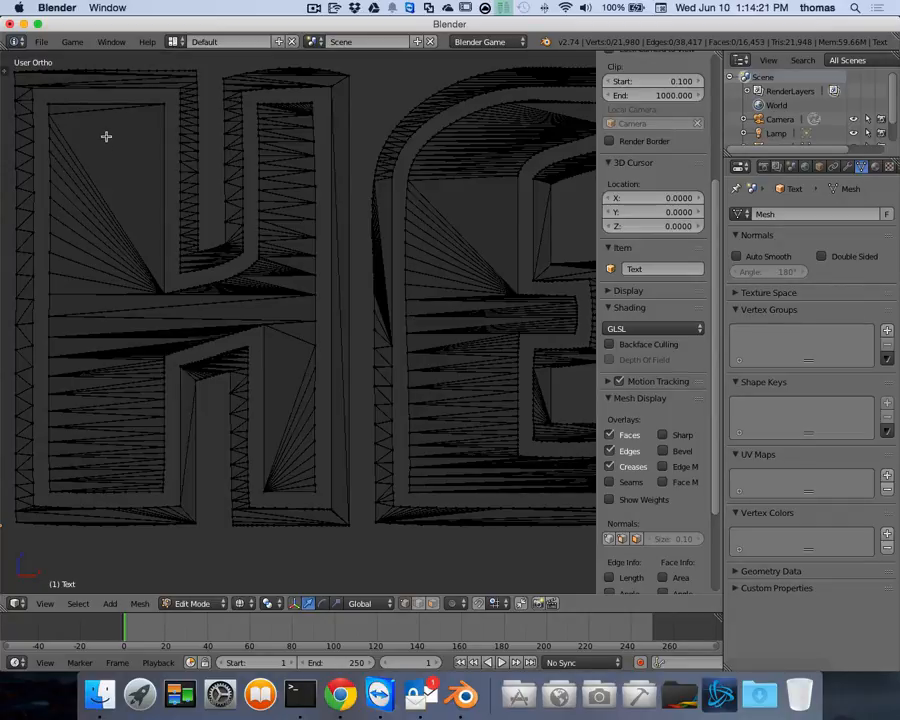
key(b)
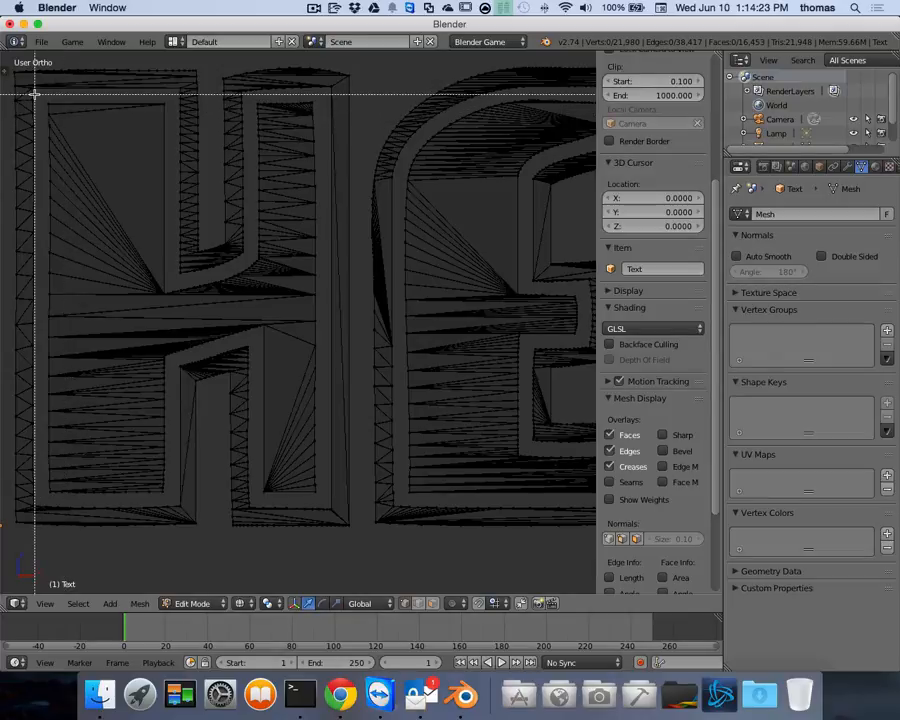
drag(36, 94, 170, 500)
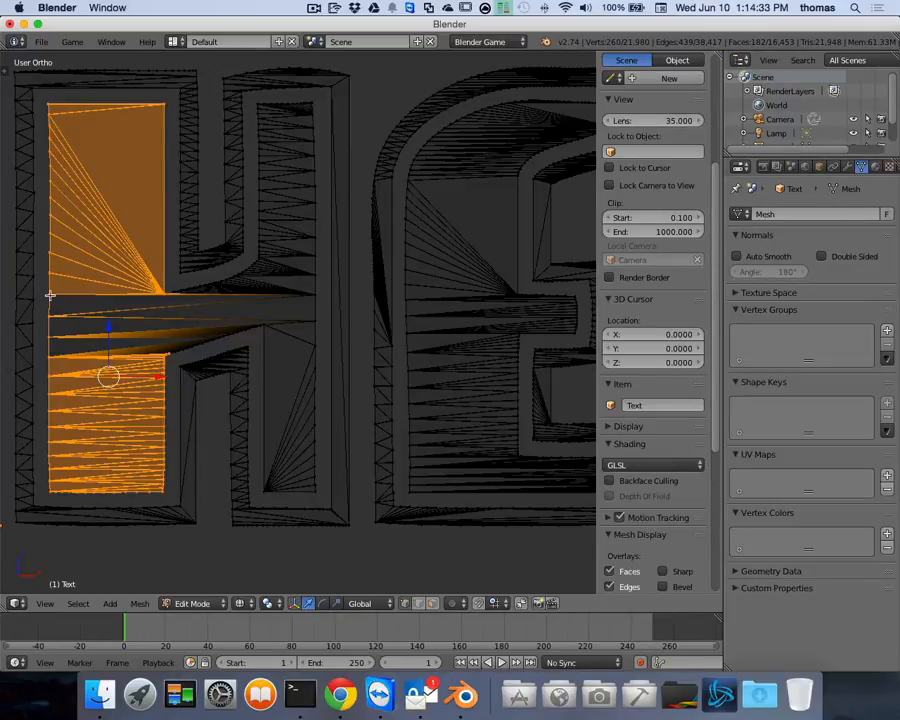
Add the inner faces of the H's crossbar and right stem to the selection with box selects
key(b)
drag(44, 290, 319, 329)
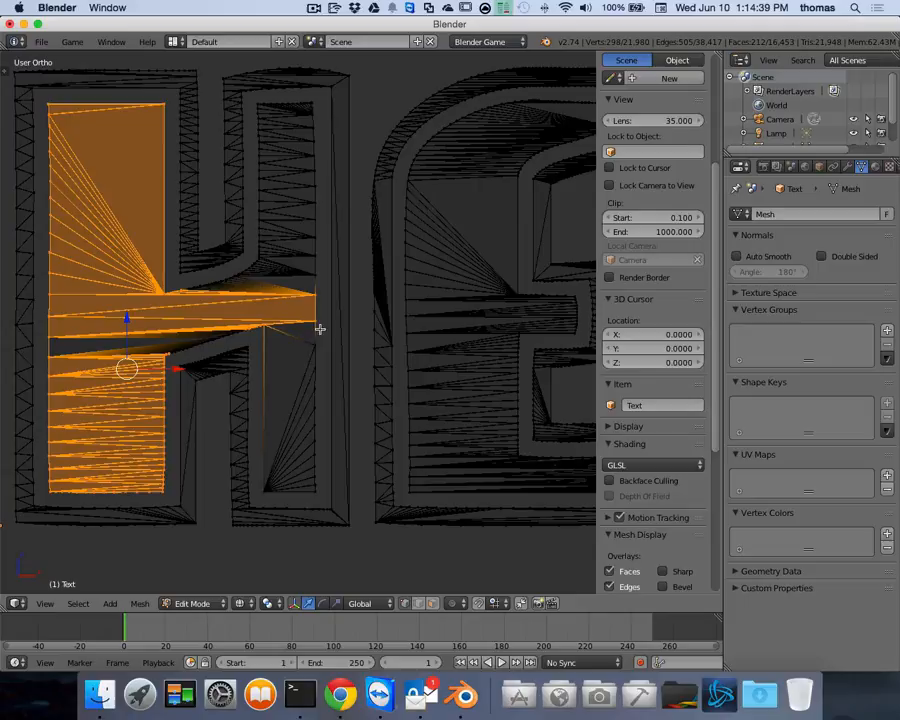
click(321, 502)
key(b)
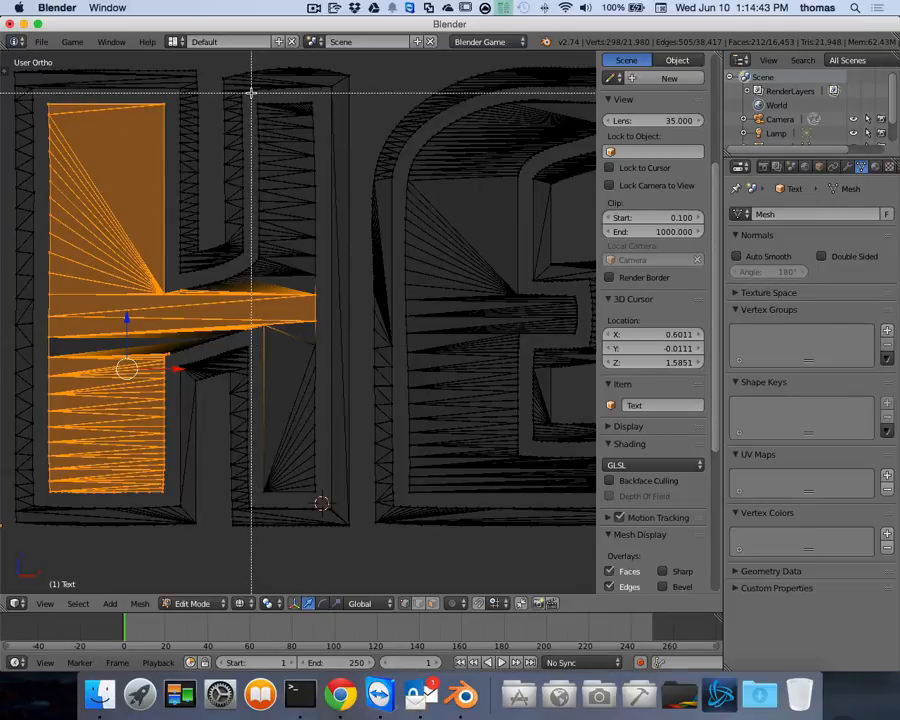
drag(253, 93, 339, 476)
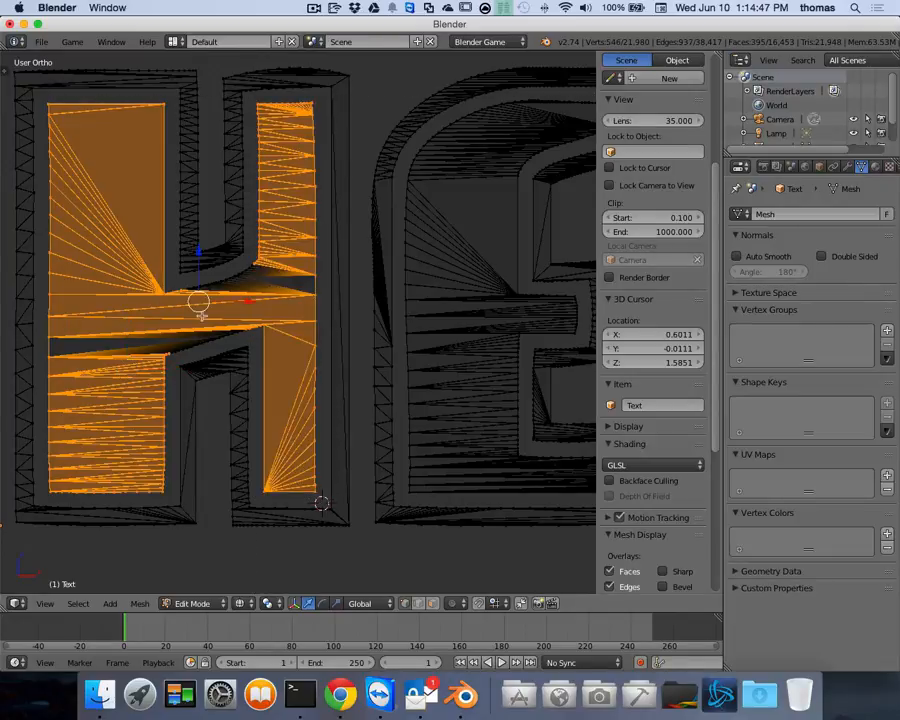
Examine the selected inner faces of the H in orthographic view, tilting slightly around the front to check for missed faces
shift+scroll(268, 291, left, 4)
shift+scroll(269, 291, right, 5)
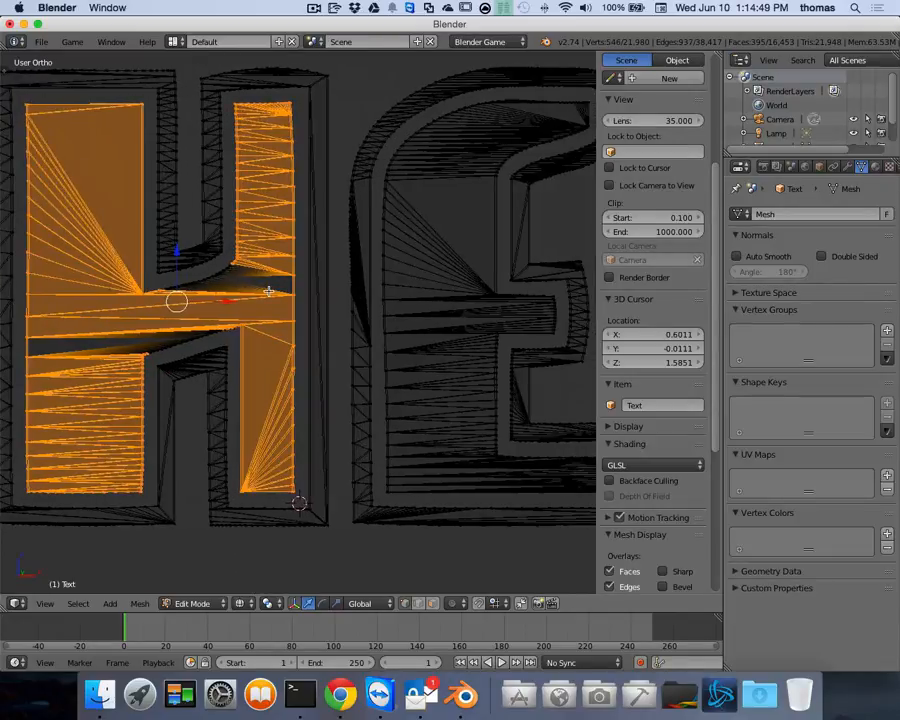
shift+scroll(268, 291, up, 5)
shift+scroll(268, 291, down, 5)
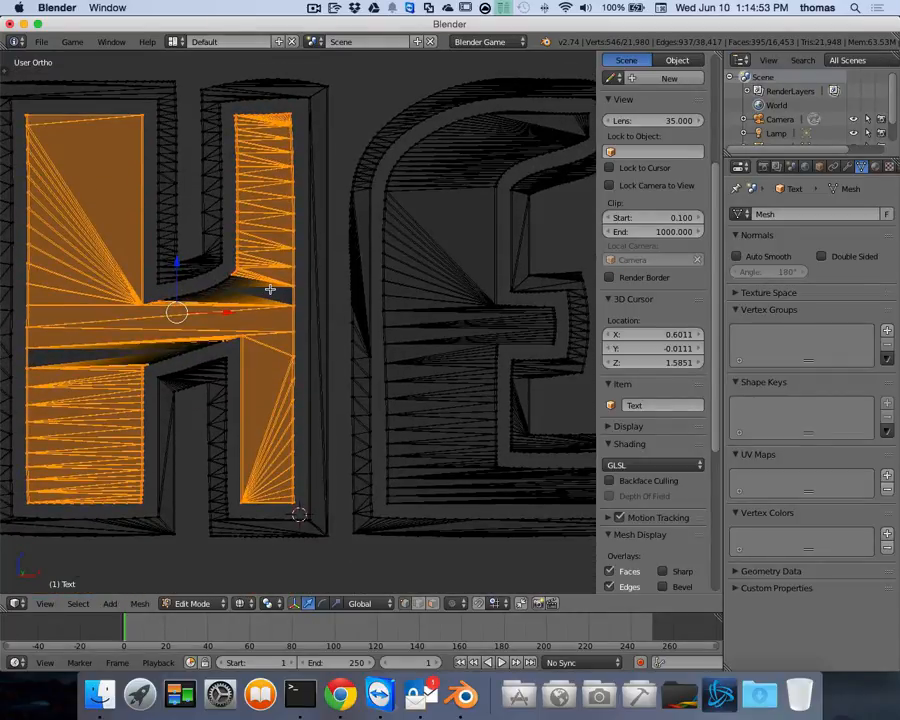
key(KP_1)
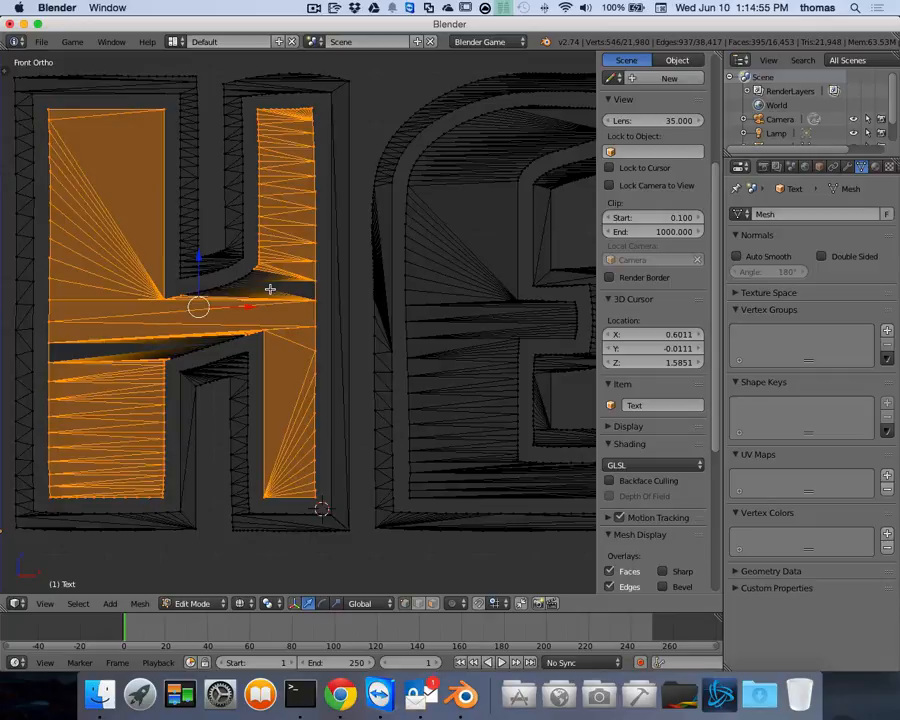
scroll(278, 267, left, 5)
scroll(279, 267, right, 4)
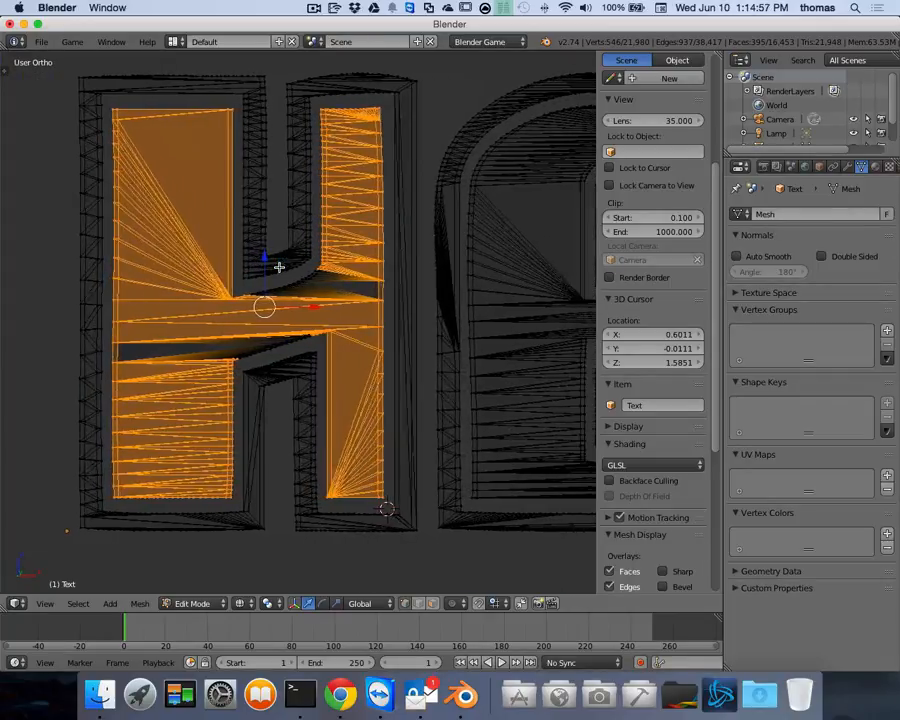
scroll(279, 267, left, 5)
scroll(280, 266, right, 6)
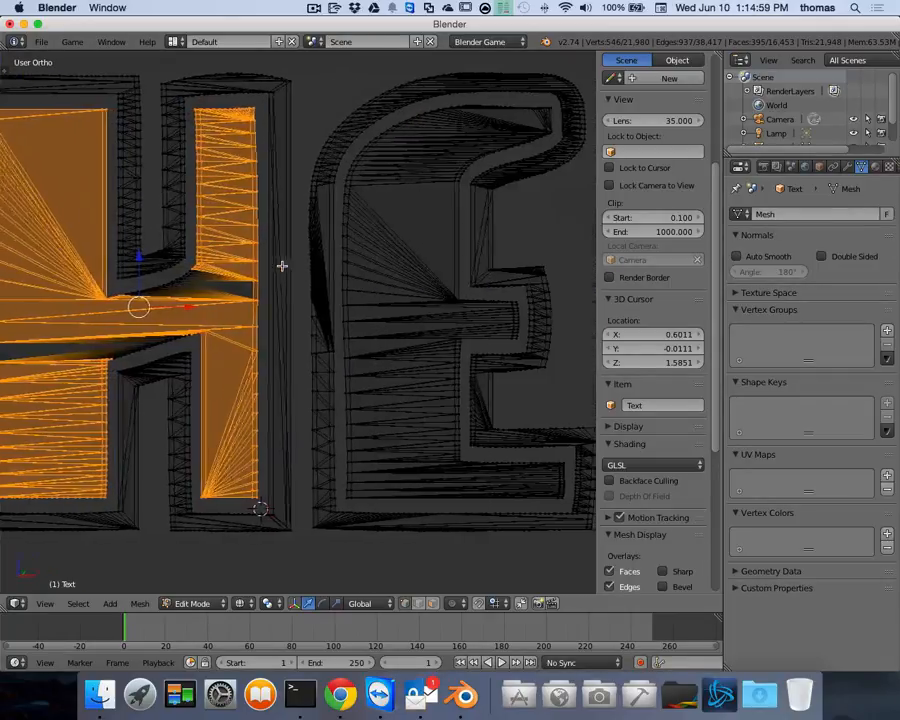
scroll(282, 266, left, 4)
scroll(282, 266, right, 4)
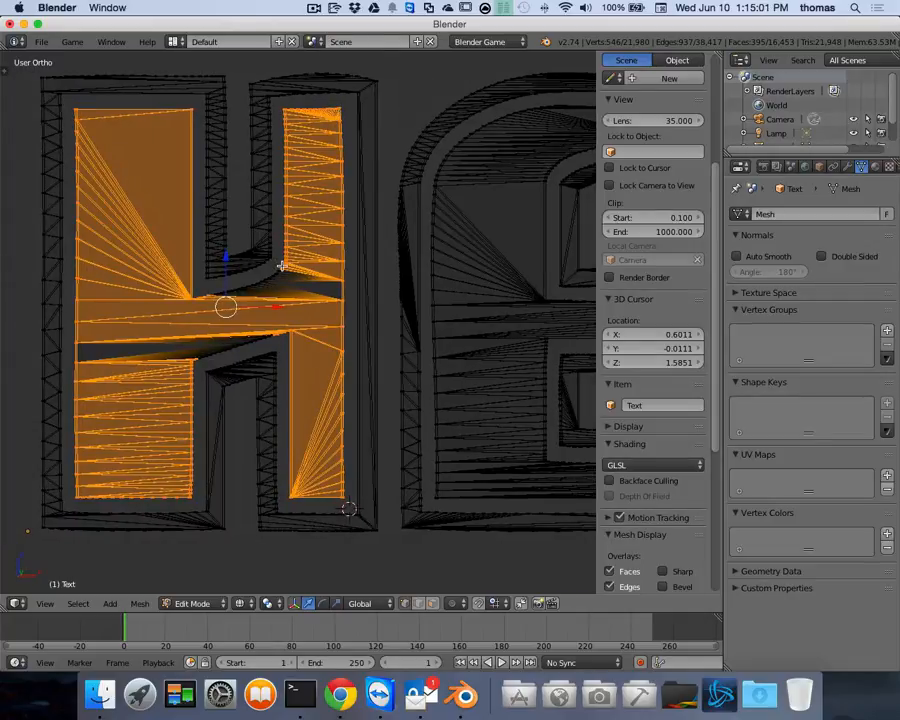
scroll(282, 266, right, 3)
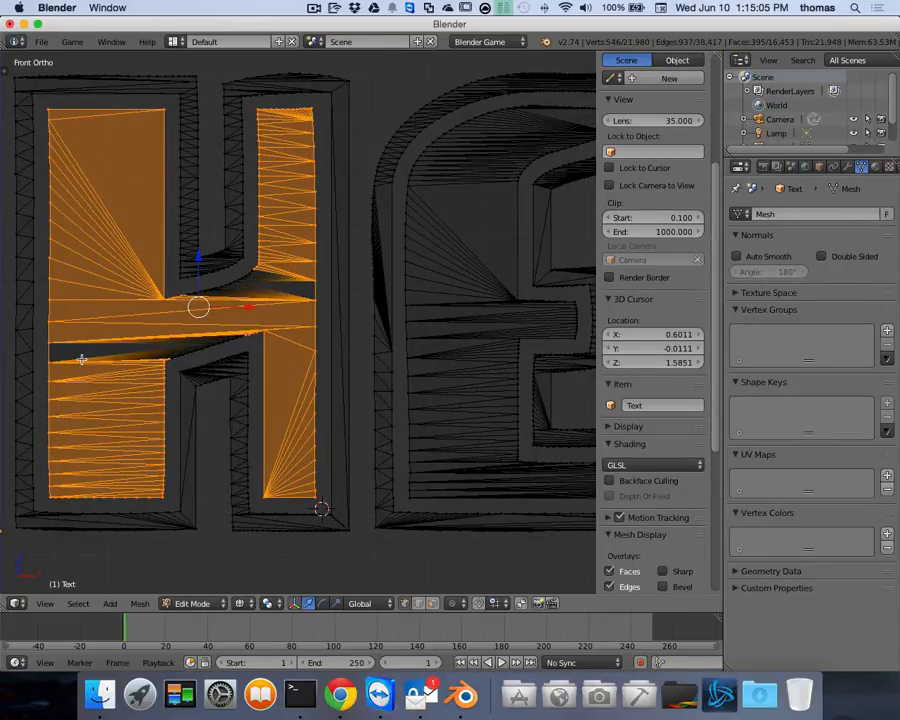
Hide the properties sidebar and inspect the H's selected inner faces in perspective view, from the front and from behind
key(KP_5)
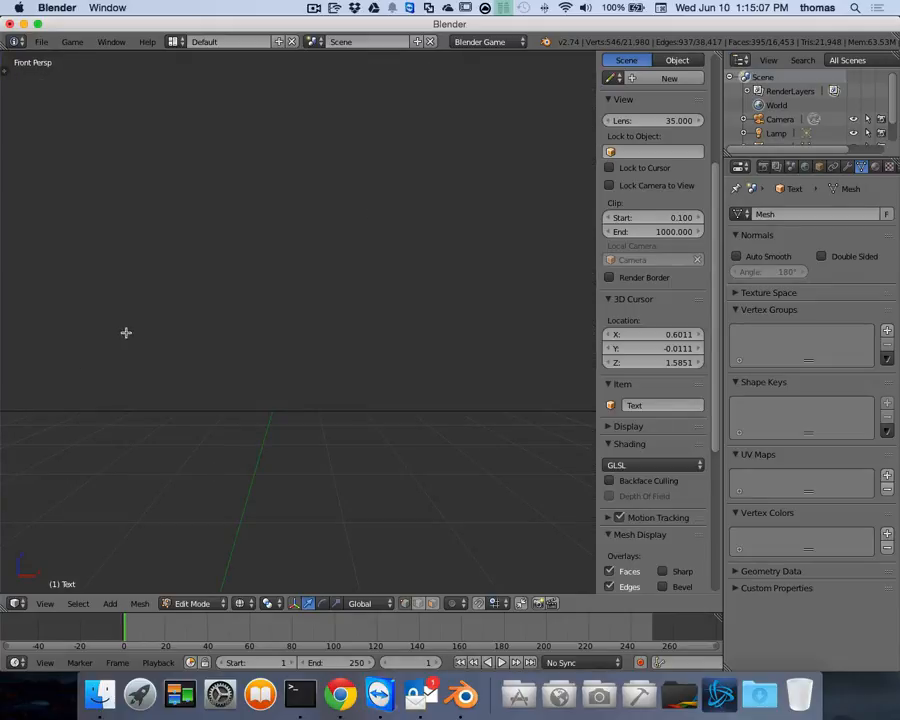
scroll(134, 343, down, 5)
scroll(134, 343, up, 2)
scroll(134, 343, down, 2)
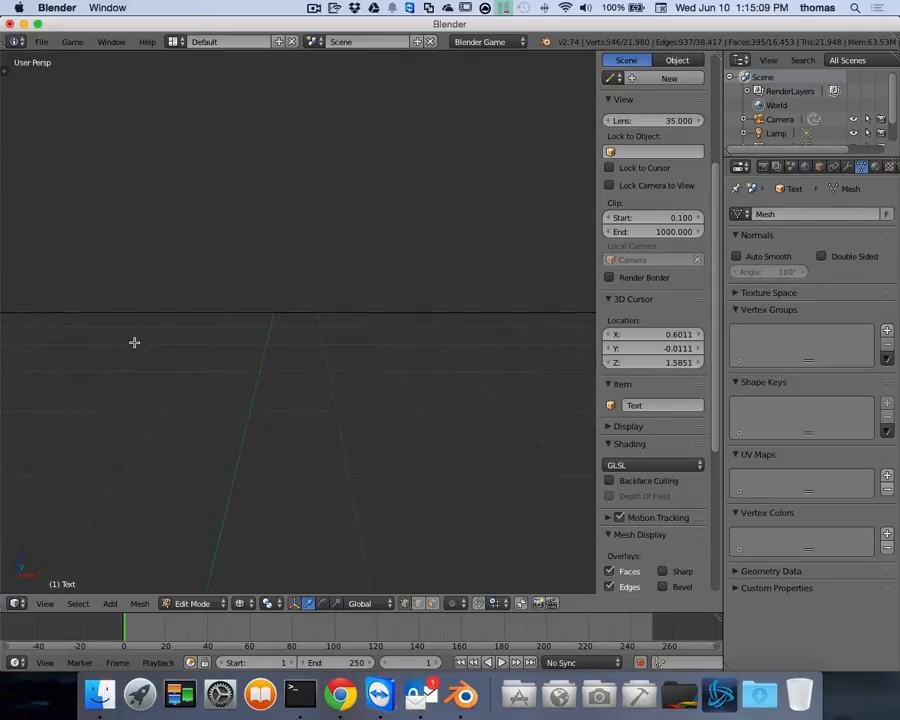
key(n)
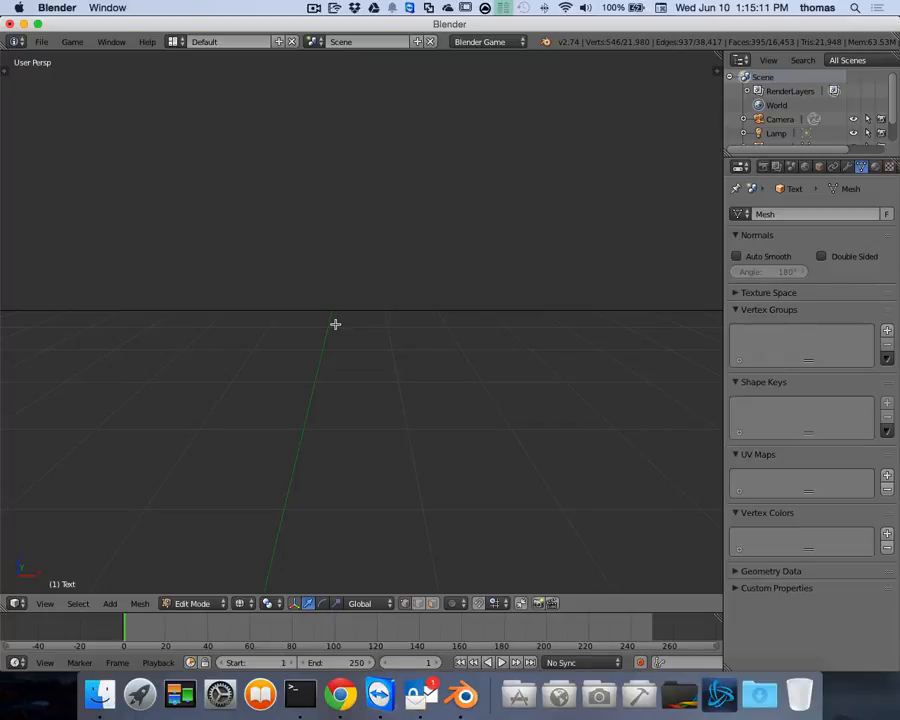
scroll(335, 325, down, 8)
scroll(337, 326, up, 3)
scroll(341, 326, left, 5)
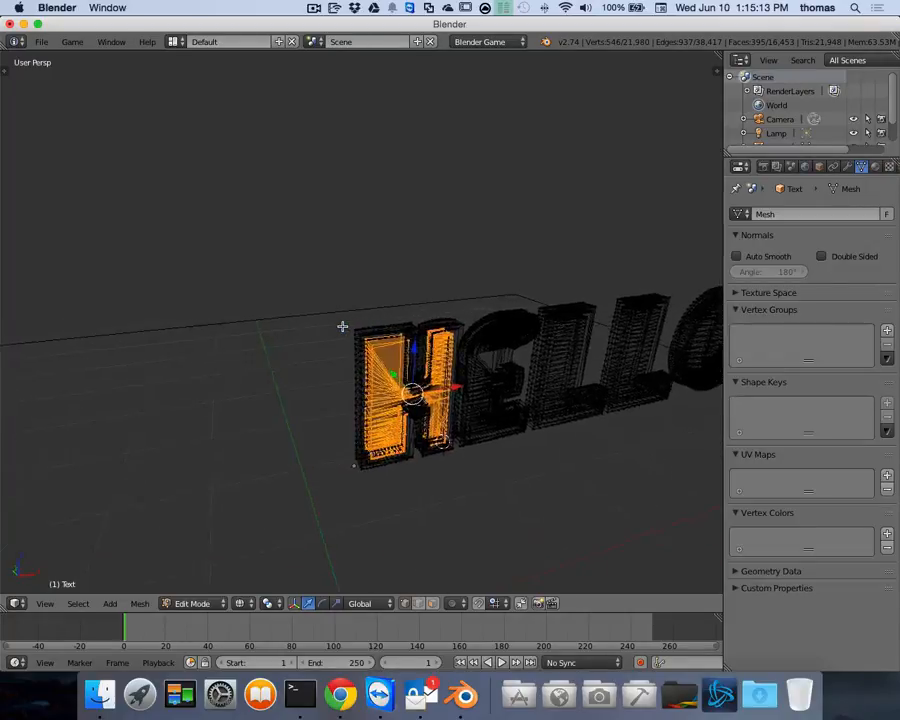
scroll(342, 326, left, 15)
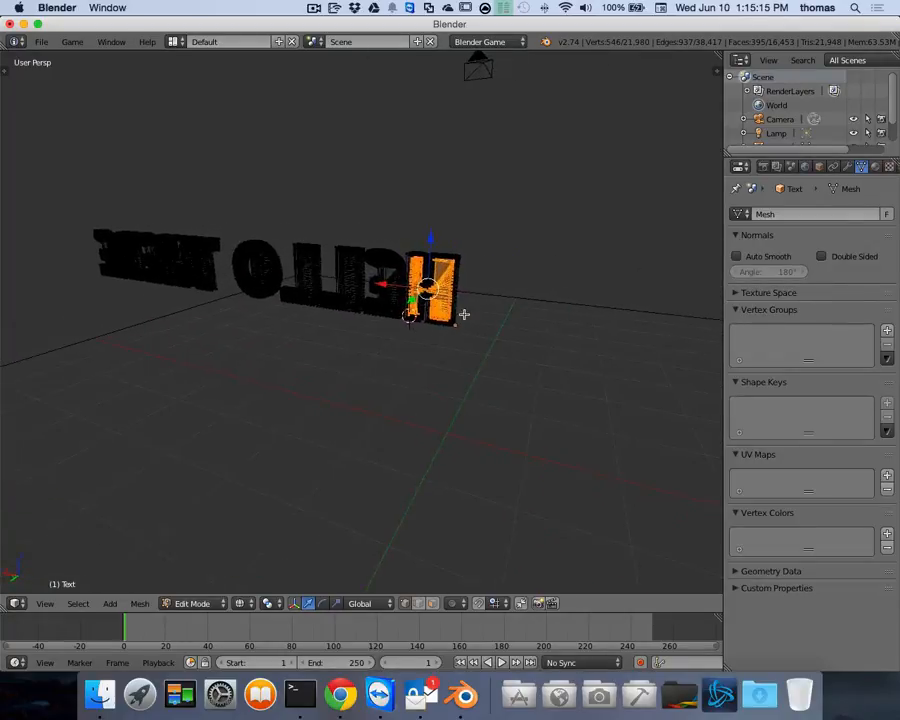
scroll(464, 307, up, 6)
scroll(464, 307, down, 4)
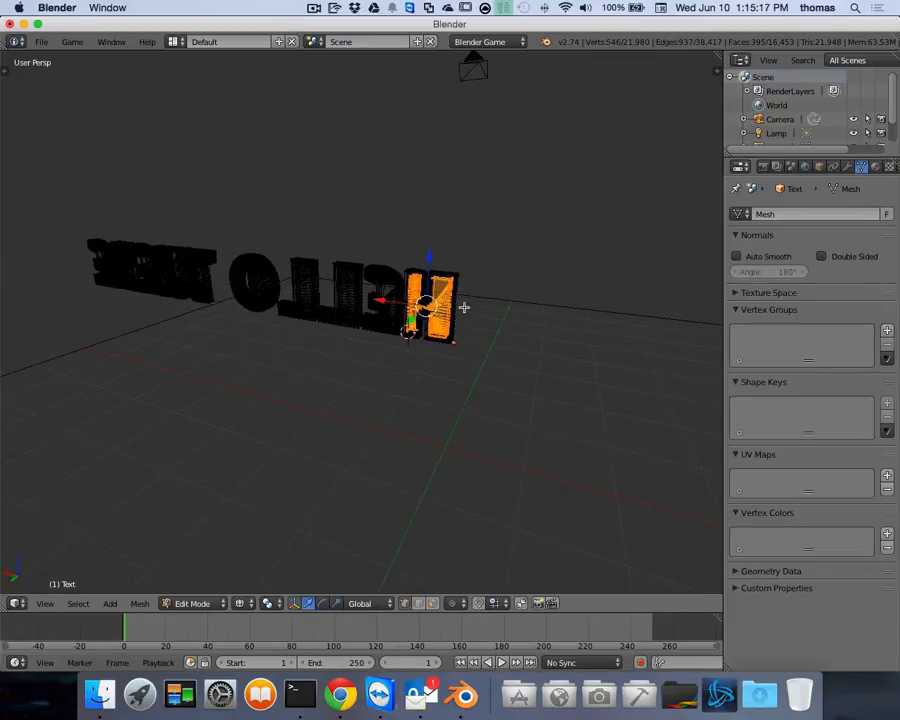
scroll(464, 307, up, 10)
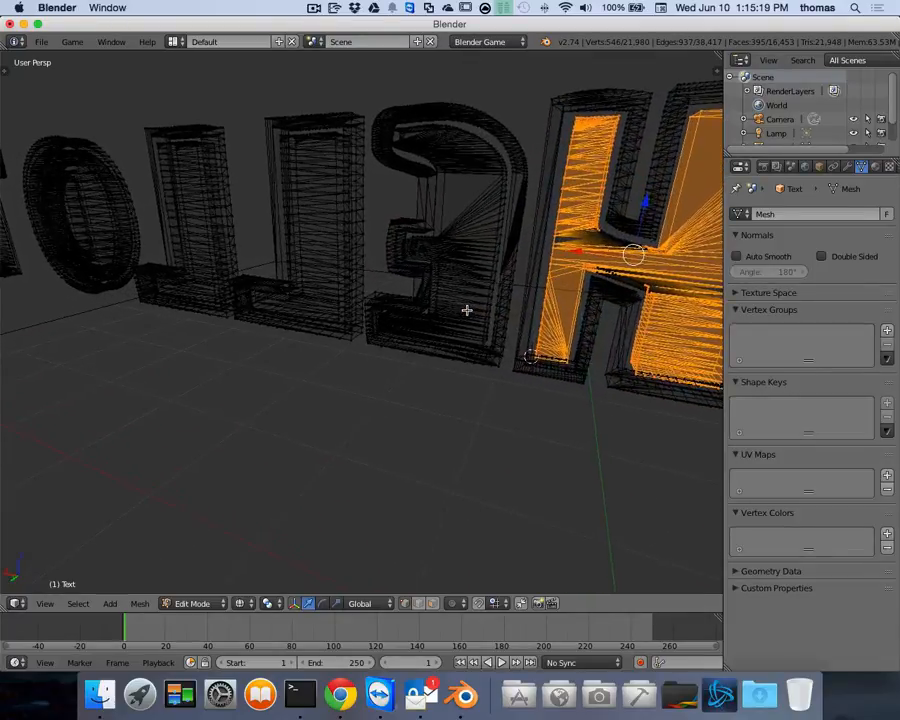
scroll(492, 309, left, 3)
scroll(492, 309, left, 5)
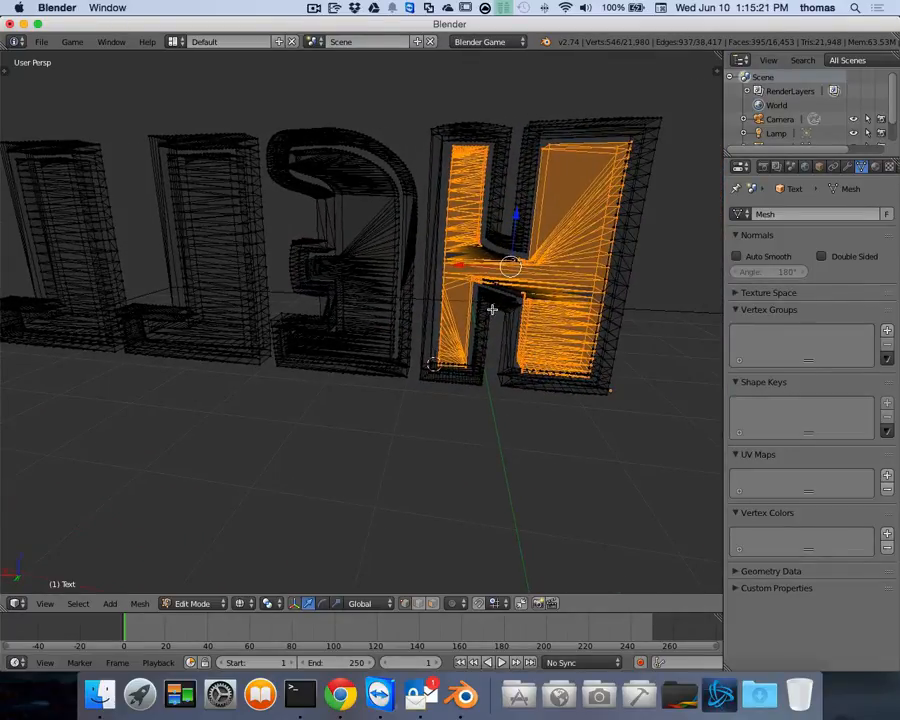
scroll(492, 309, left, 2)
scroll(548, 282, left, 15)
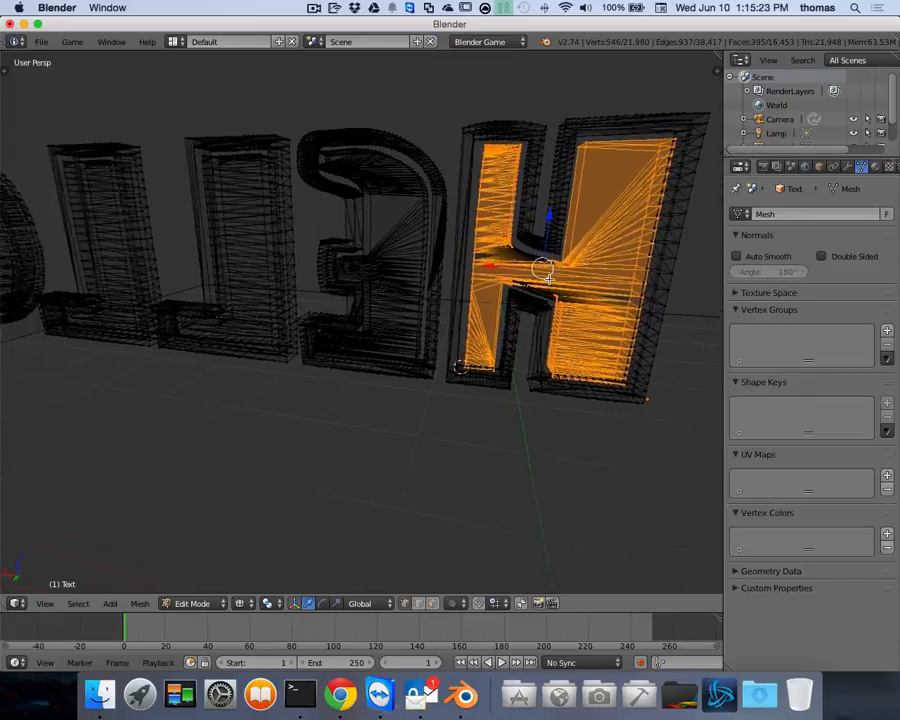
In front orthographic view, circle-select the missed inner faces along the upper and lower edges of the H's crossbar
key(KP_1)
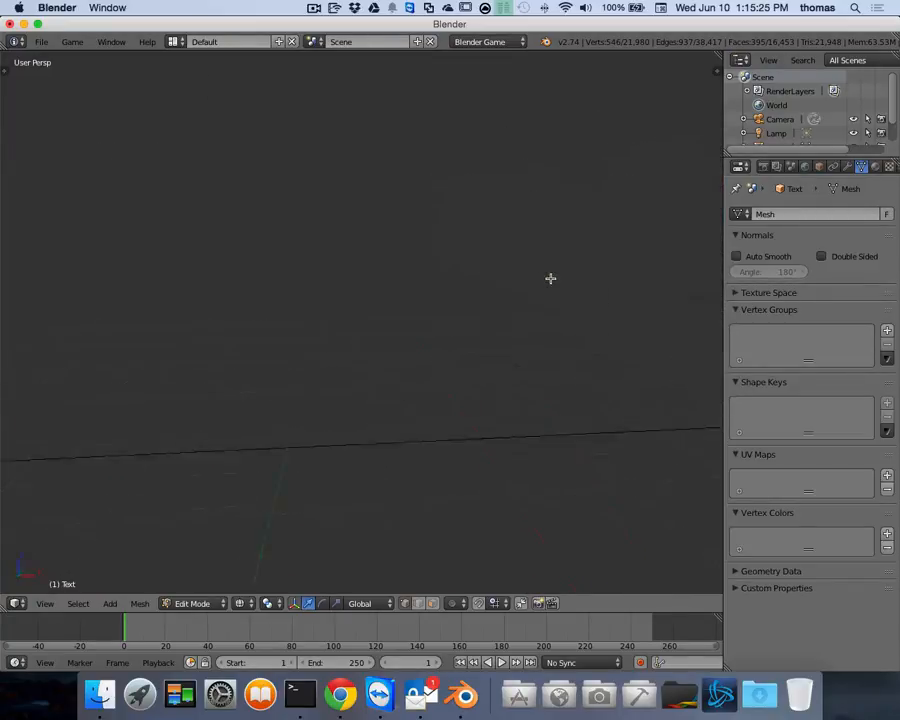
scroll(547, 282, down, 12)
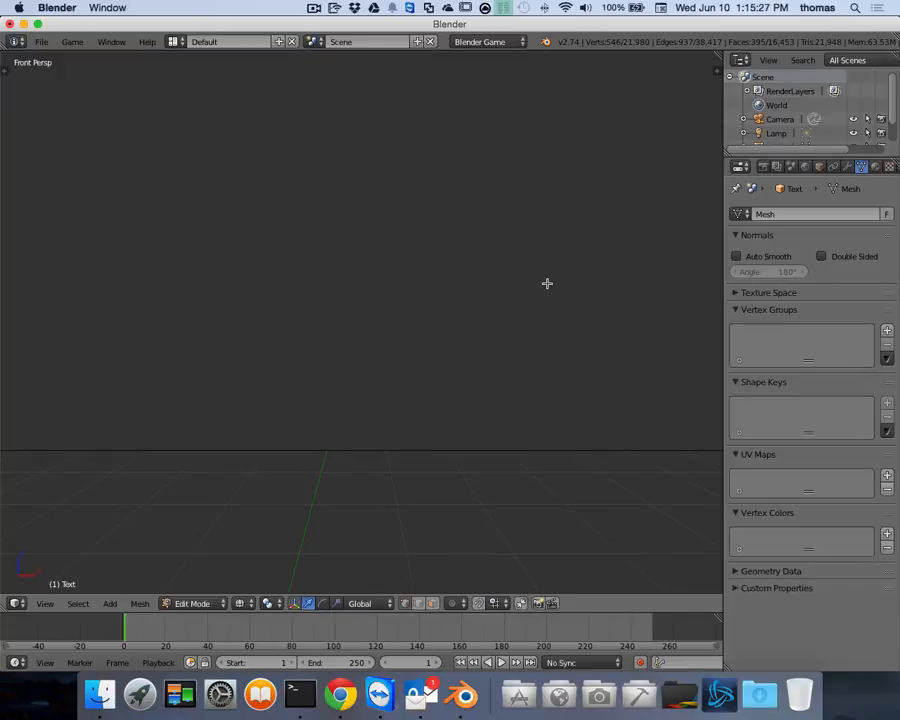
scroll(547, 283, up, 7)
scroll(546, 282, up, 7)
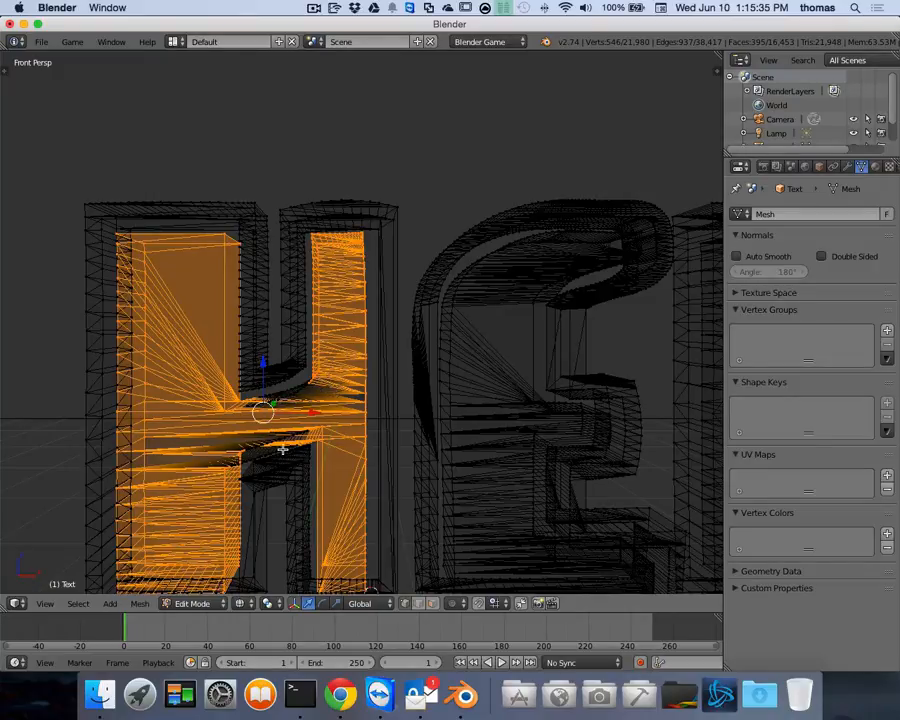
key(KP_5)
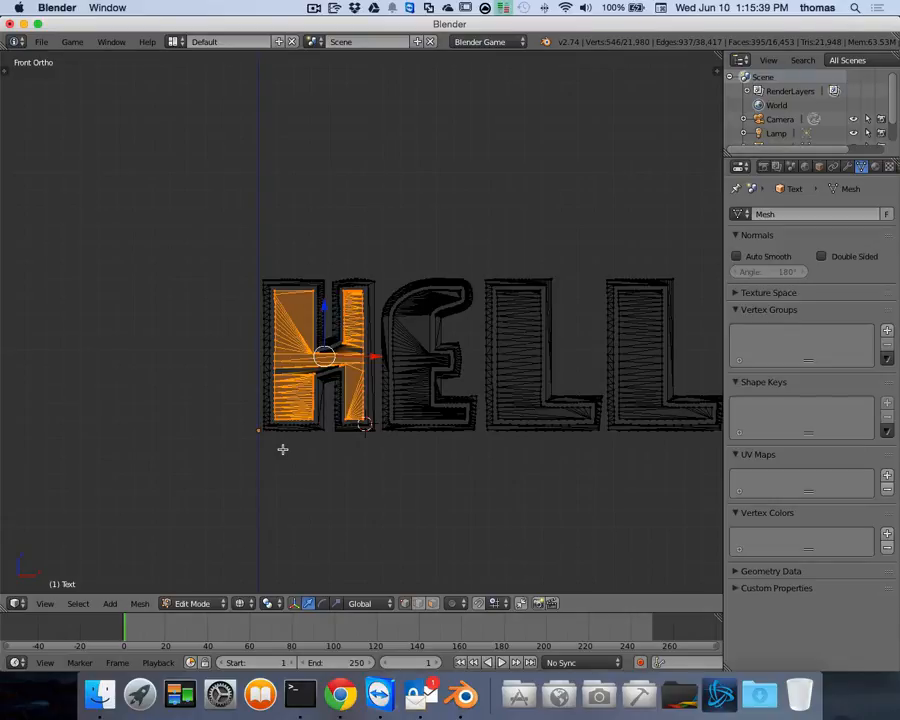
scroll(282, 449, up, 8)
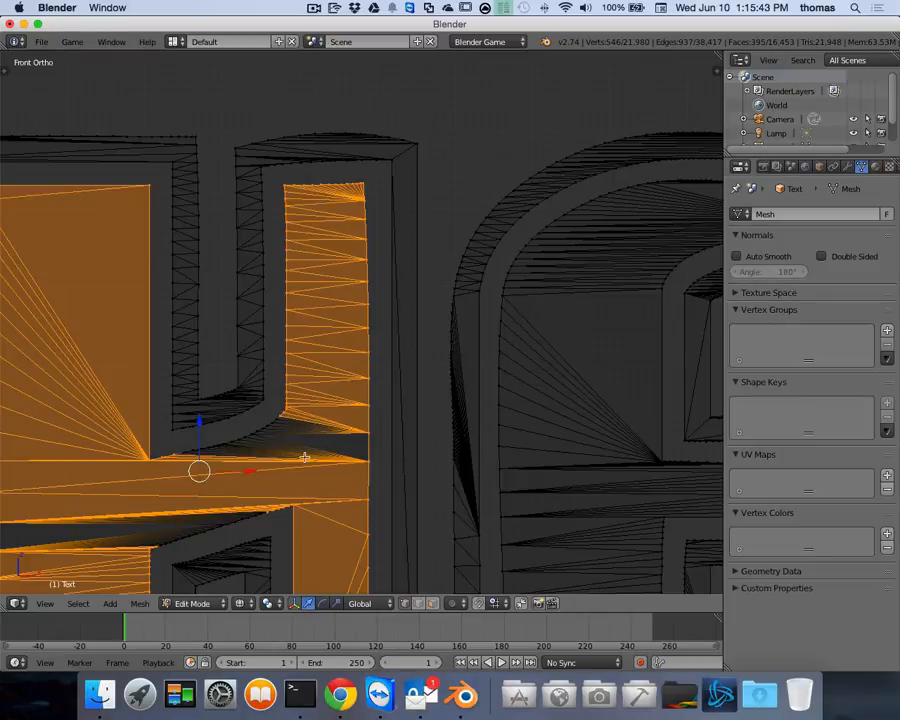
key(c)
scroll(283, 460, down, 2)
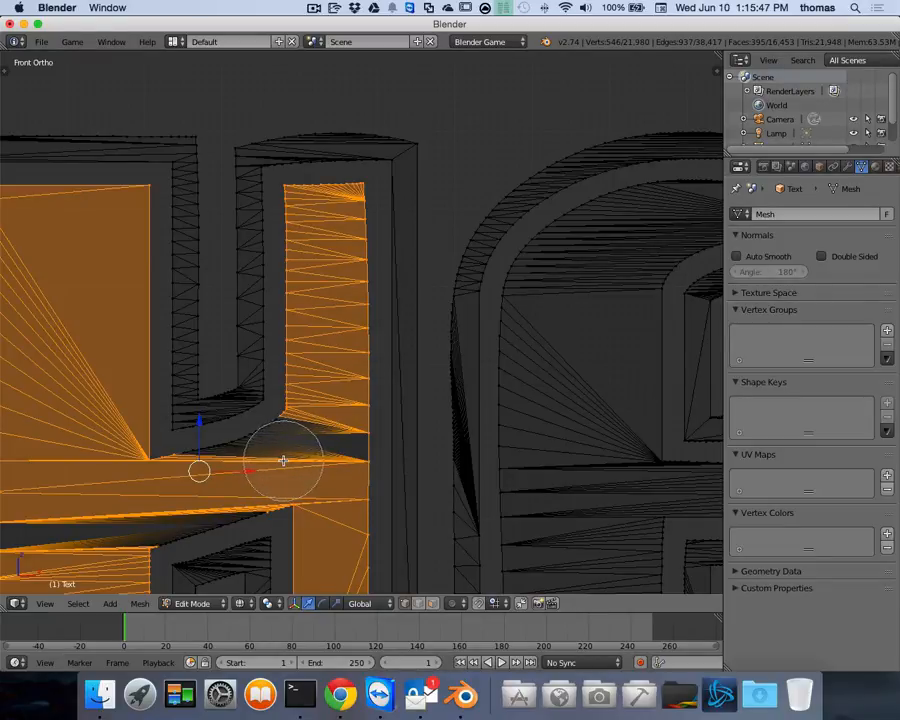
mouse_move(261, 464)
mouse_down()
mouse_move(272, 456)
mouse_move(100, 506)
mouse_move(168, 507)
mouse_move(227, 494)
mouse_move(161, 500)
mouse_move(168, 507)
mouse_up()
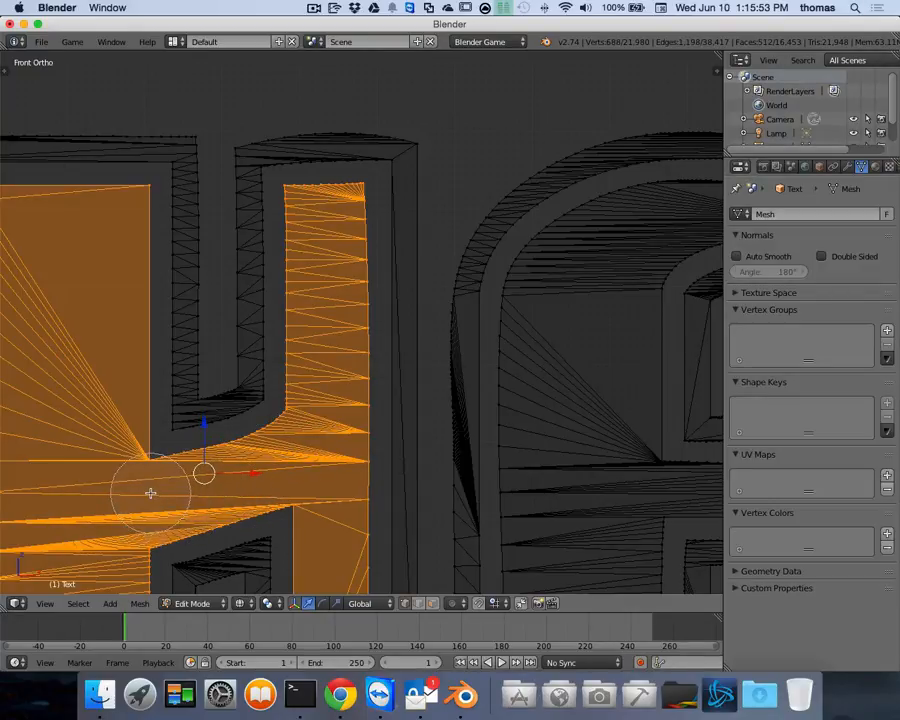
right_click(150, 493)
Separate the selected inner faces of the H into a new mesh object
scroll(150, 493, down, 6)
scroll(150, 493, up, 2)
middle_drag(321, 378, 327, 372)
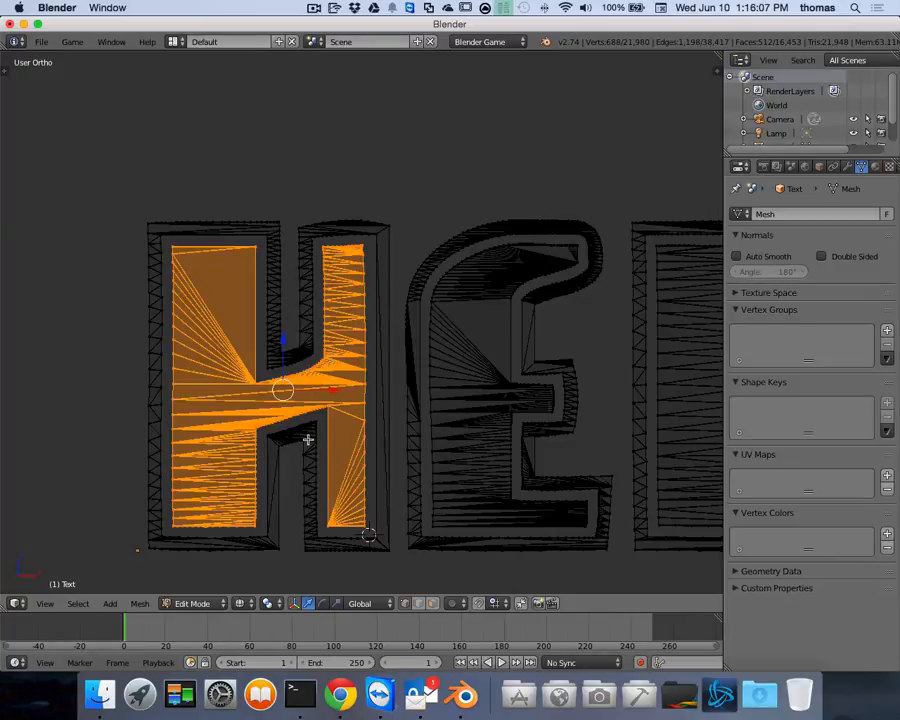
key(p)
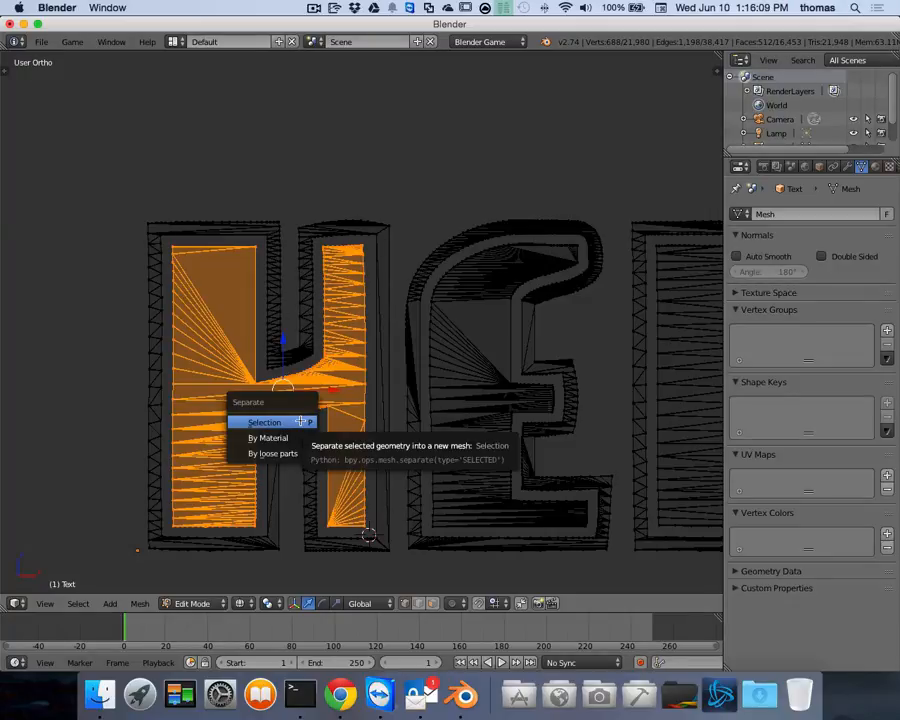
click(299, 422)
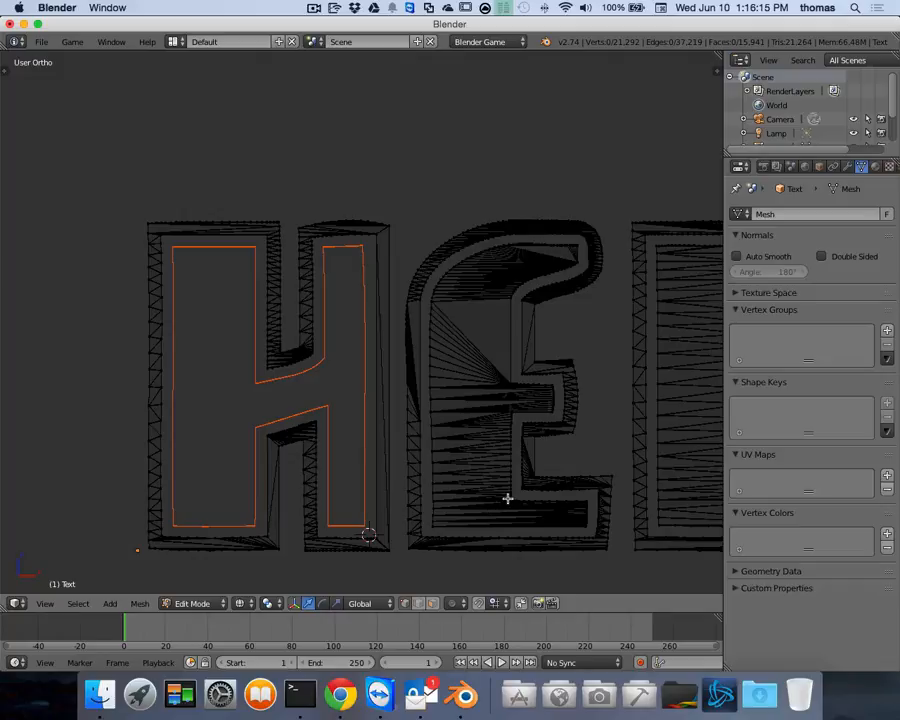
shift+scroll(508, 498, right, 10)
shift+scroll(511, 497, left, 1)
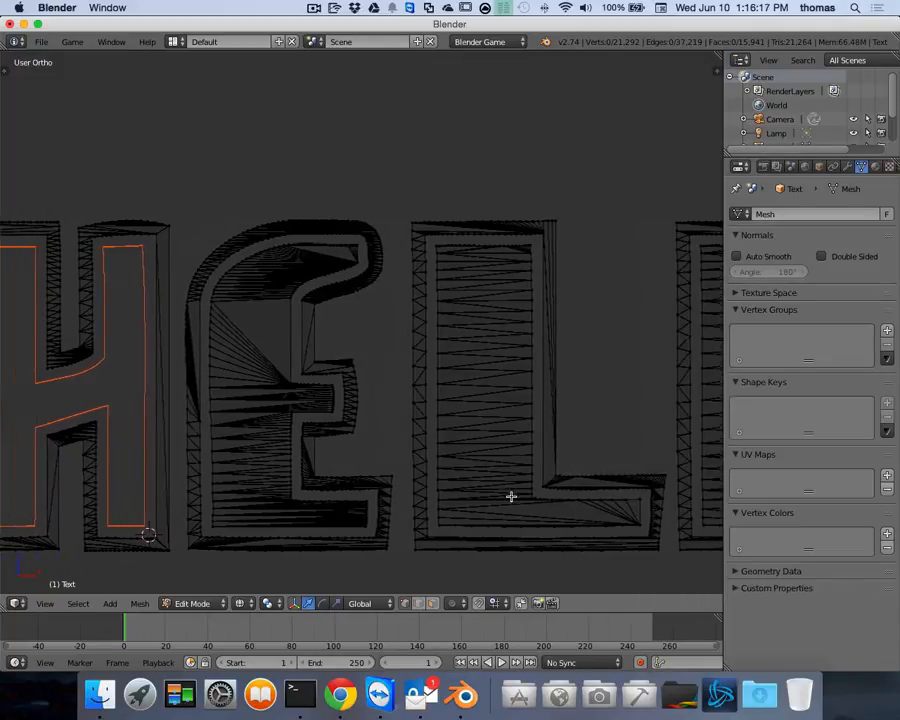
Rename the separated object holding the H's inner faces as InnerH
shift+scroll(470, 430, left, 2)
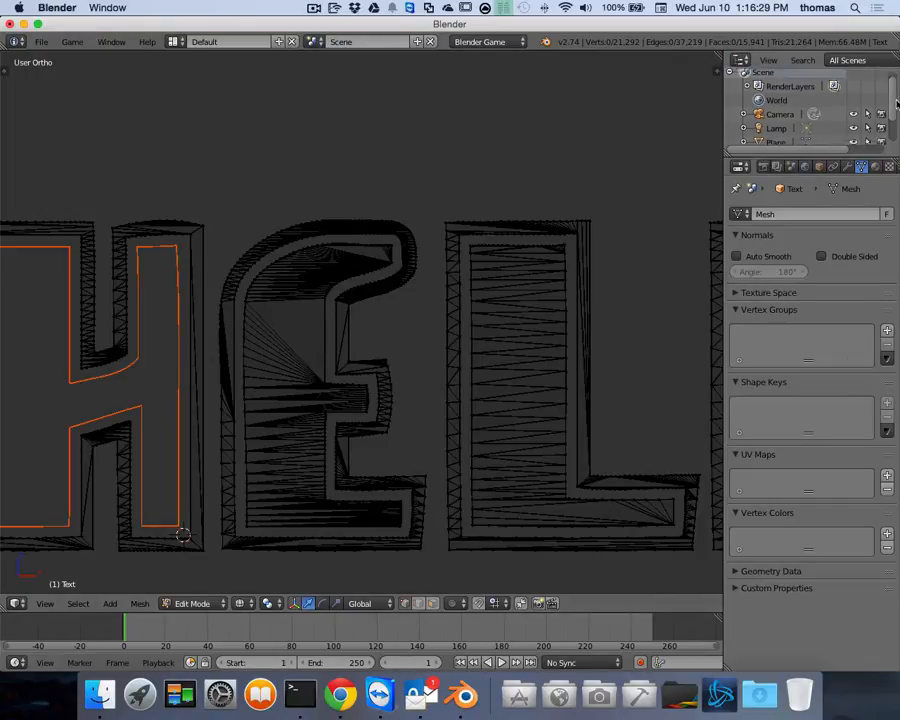
scroll(897, 147, down, 3)
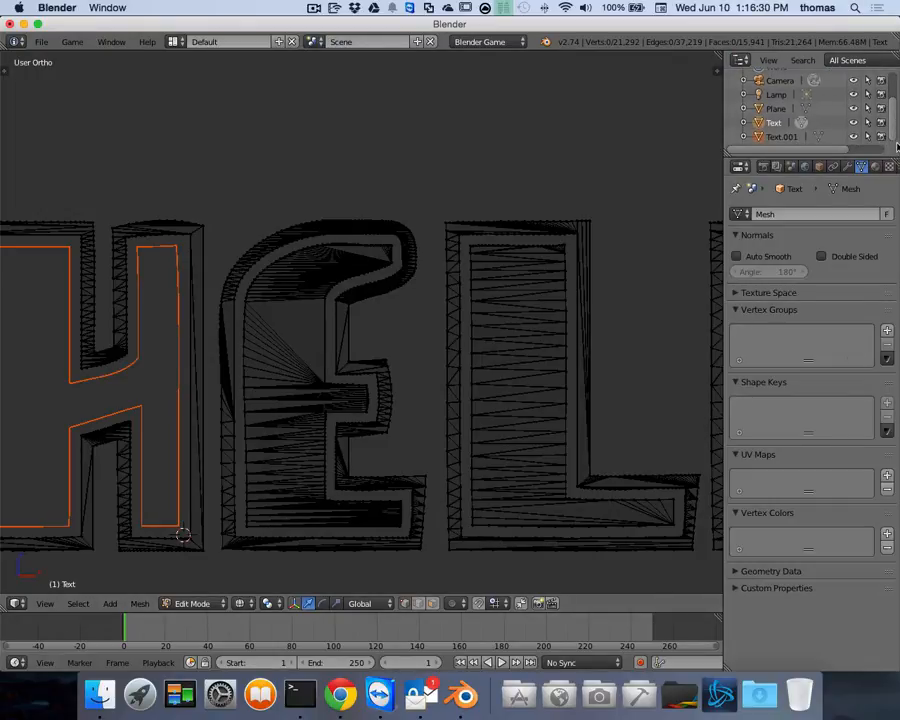
double_click(797, 139)
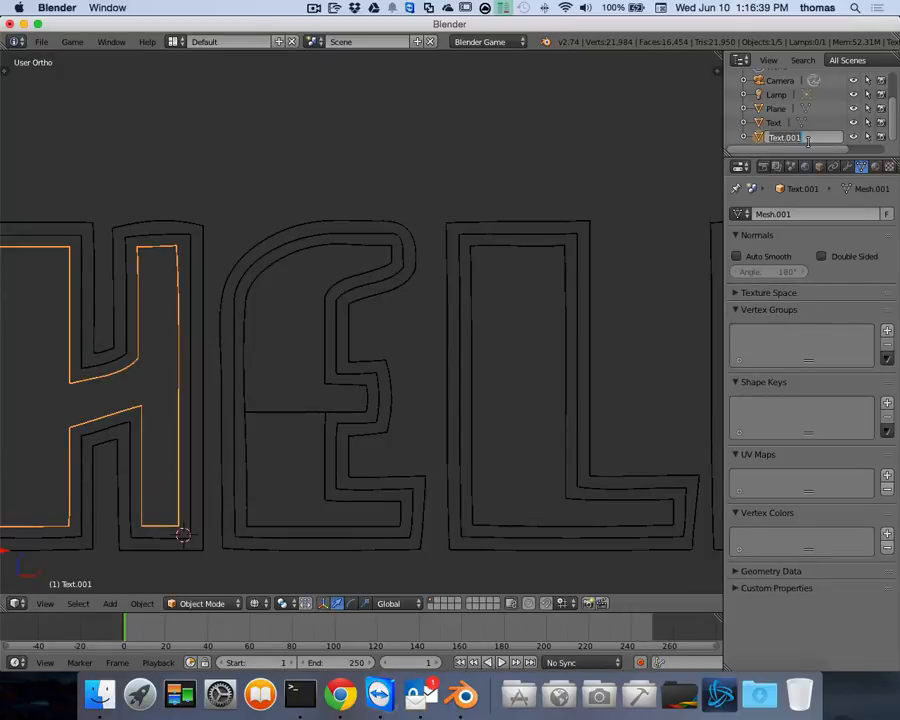
text(InnerH)
key(Return)
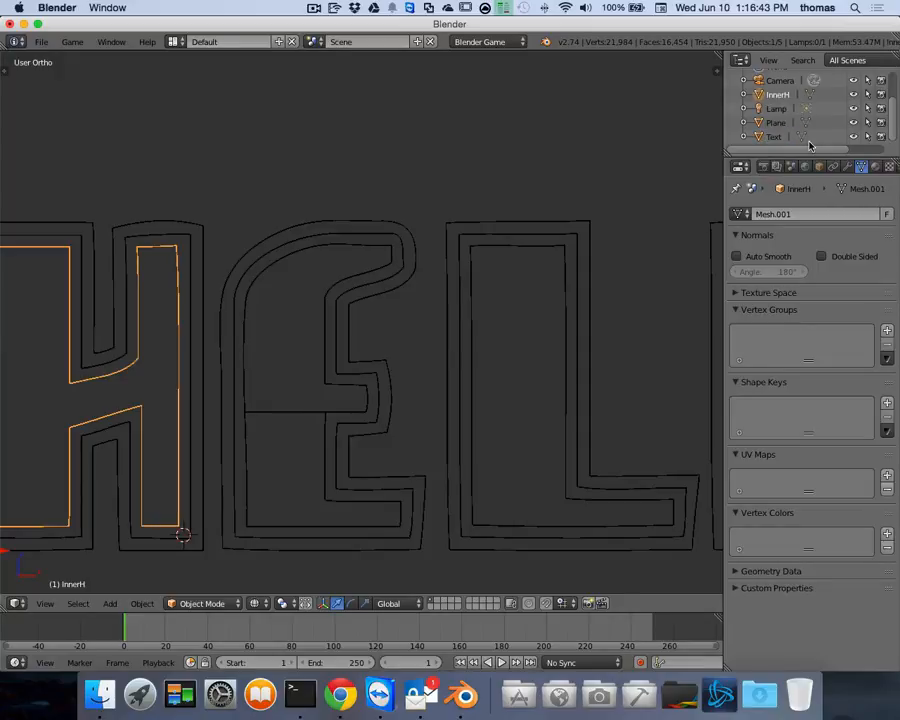
Edit the Text mesh and circle-select all inner faces of the E in front orthographic view
right_click(123, 242)
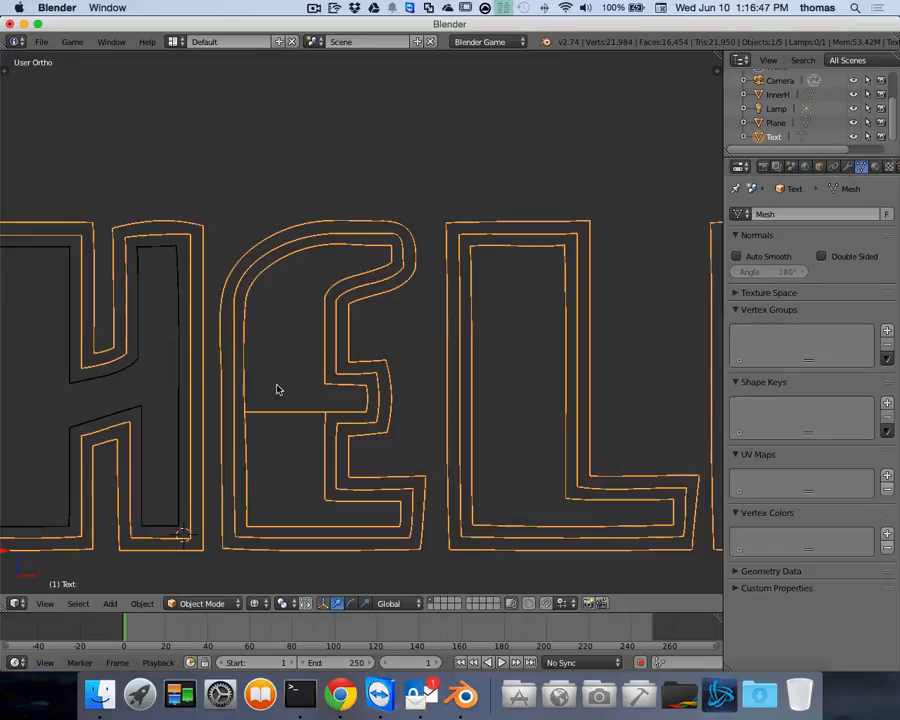
key(Tab)
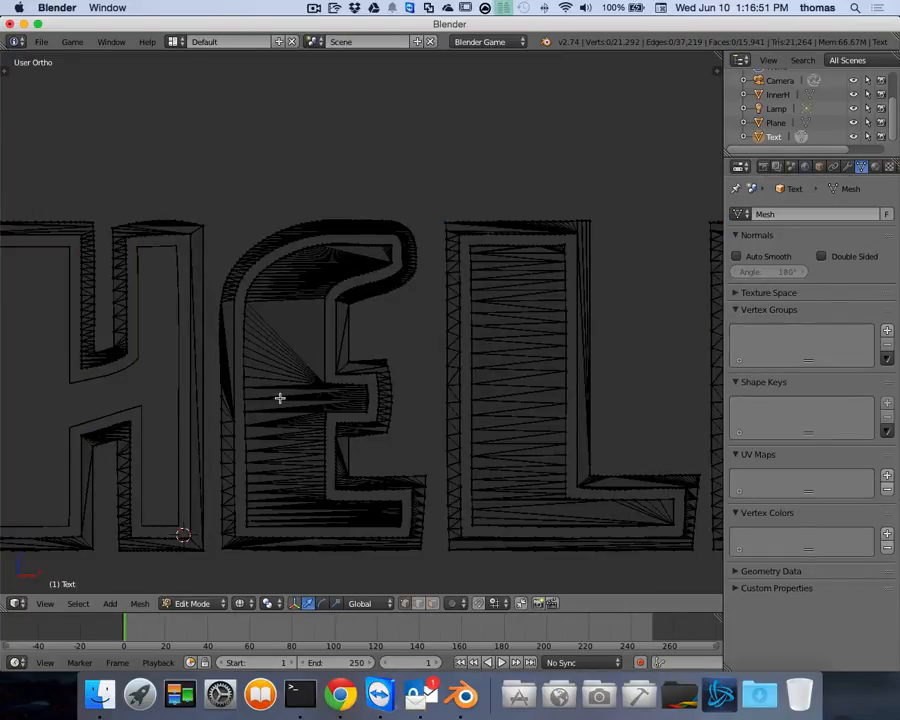
scroll(277, 398, up, 3)
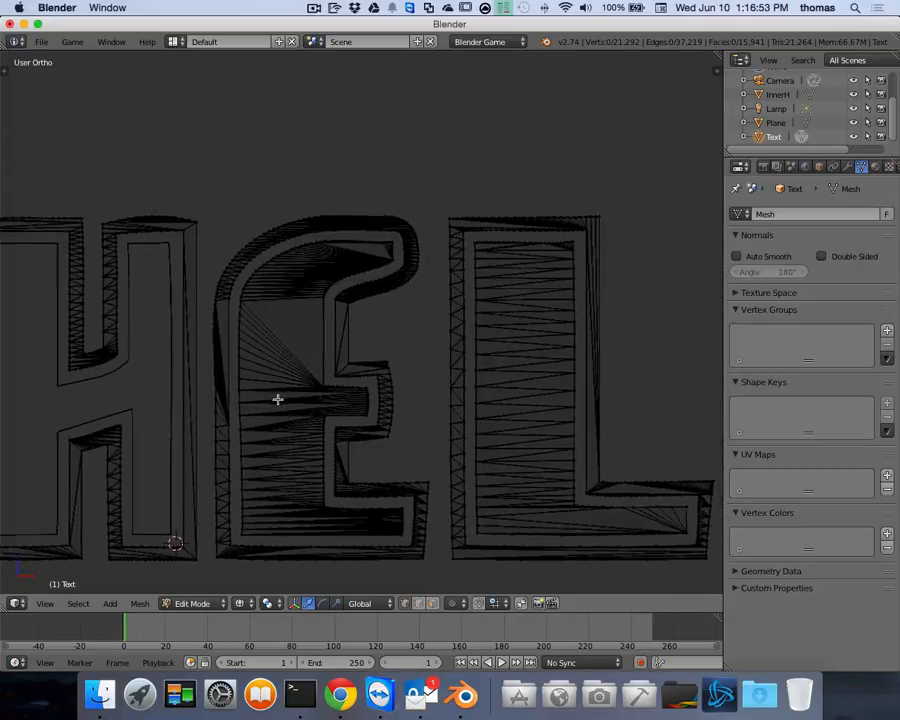
shift+scroll(277, 399, down, 1)
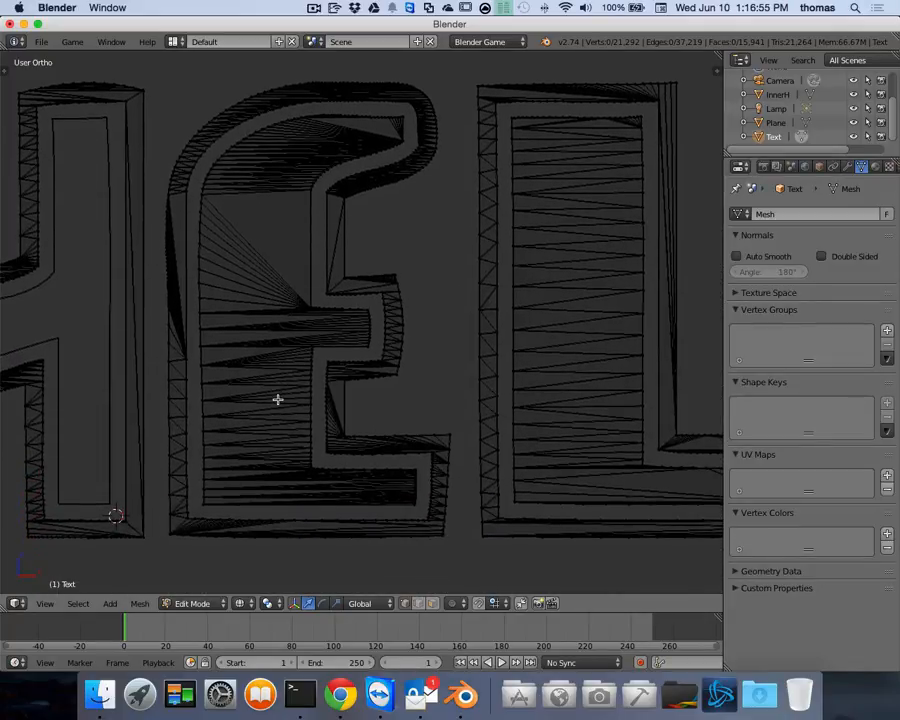
scroll(277, 398, up, 1)
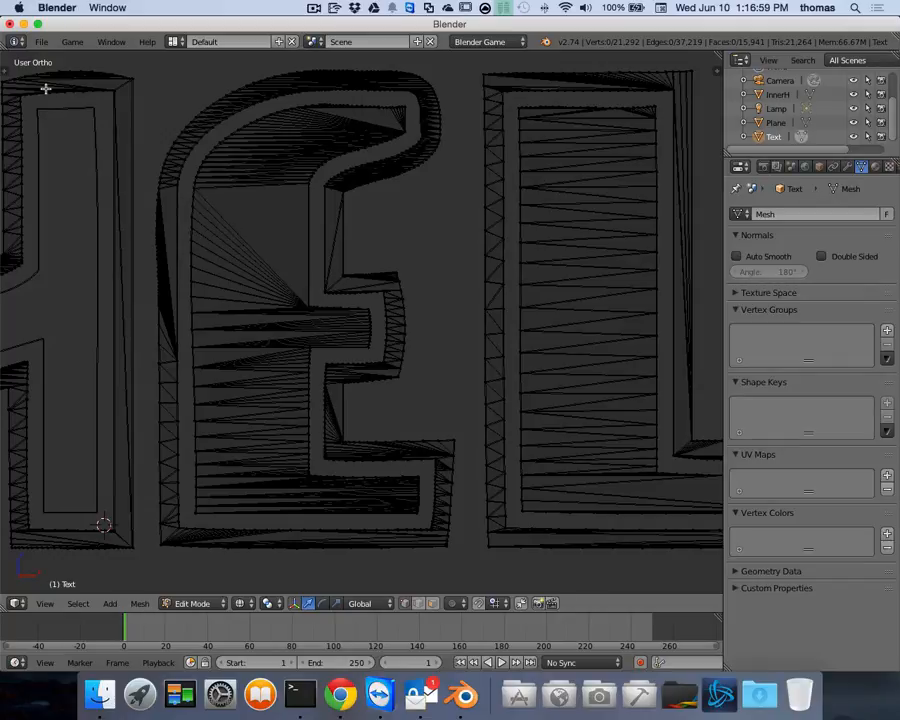
key(KP_1)
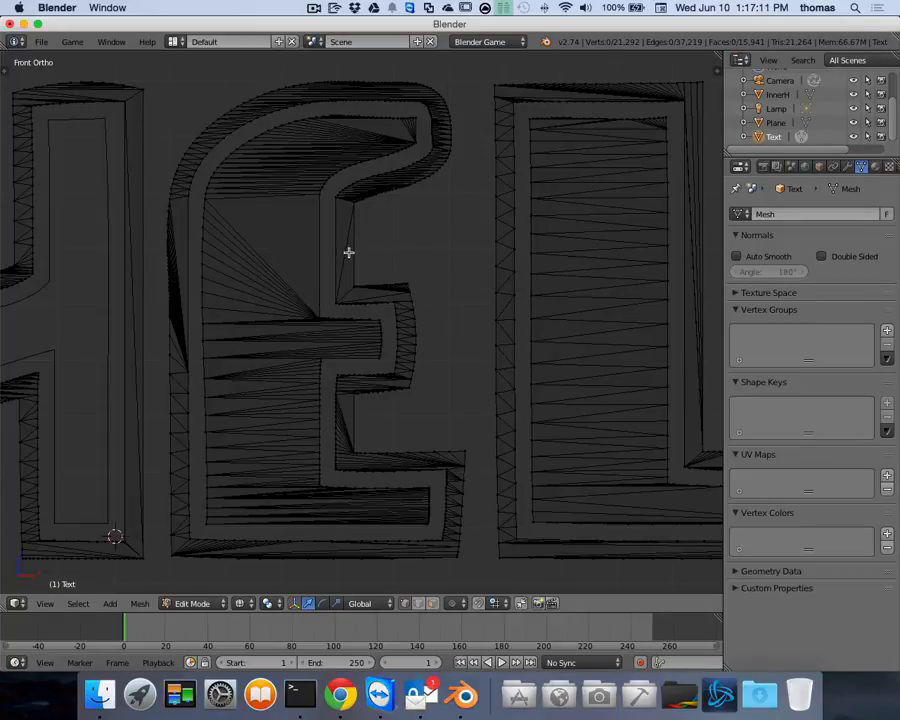
key(c)
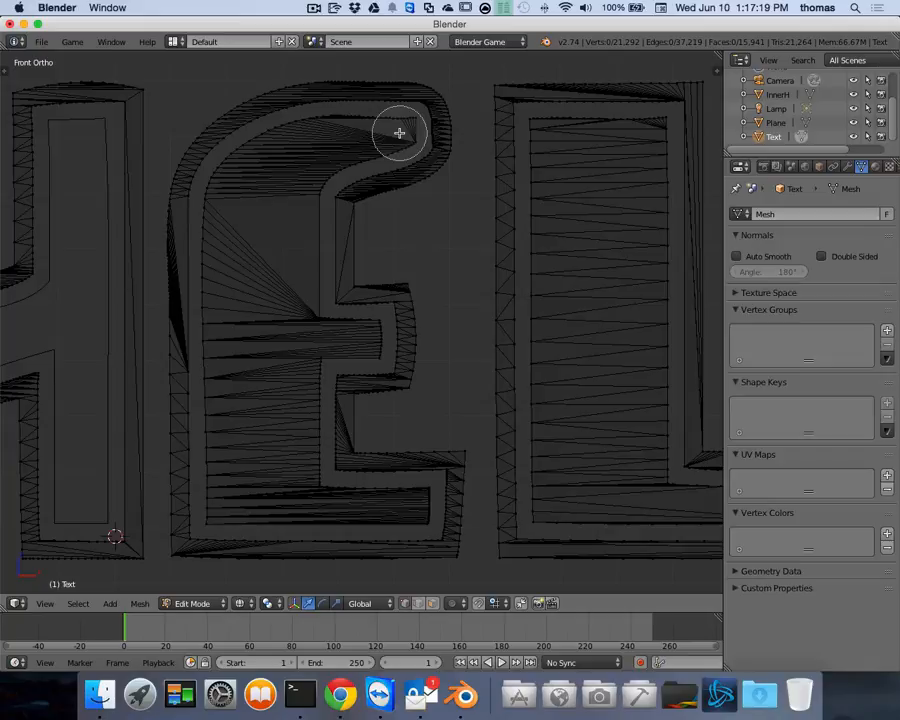
mouse_move(398, 133)
mouse_down()
mouse_move(305, 145)
mouse_move(255, 161)
mouse_move(236, 181)
mouse_move(250, 186)
mouse_move(330, 140)
mouse_move(380, 133)
mouse_up()
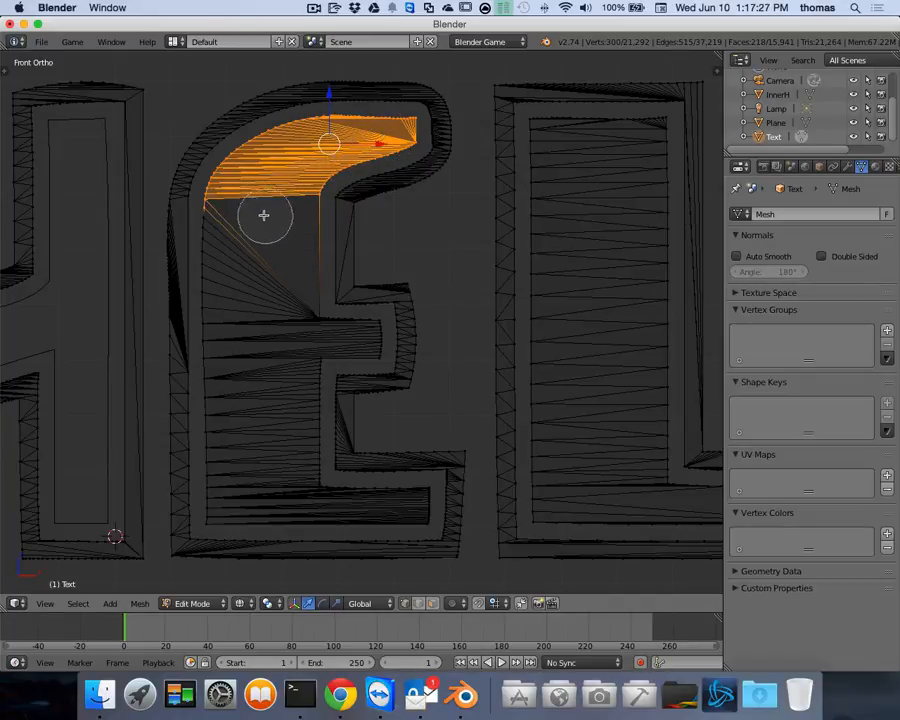
mouse_move(263, 215)
mouse_down()
mouse_move(217, 225)
mouse_move(227, 309)
mouse_move(259, 301)
mouse_move(317, 333)
mouse_move(358, 340)
mouse_move(237, 340)
mouse_move(222, 360)
mouse_move(231, 374)
mouse_move(228, 447)
mouse_up()
mouse_move(219, 378)
mouse_down()
mouse_move(263, 378)
mouse_move(287, 428)
mouse_move(297, 368)
mouse_move(296, 471)
mouse_move(245, 474)
mouse_move(221, 494)
mouse_move(238, 499)
mouse_up()
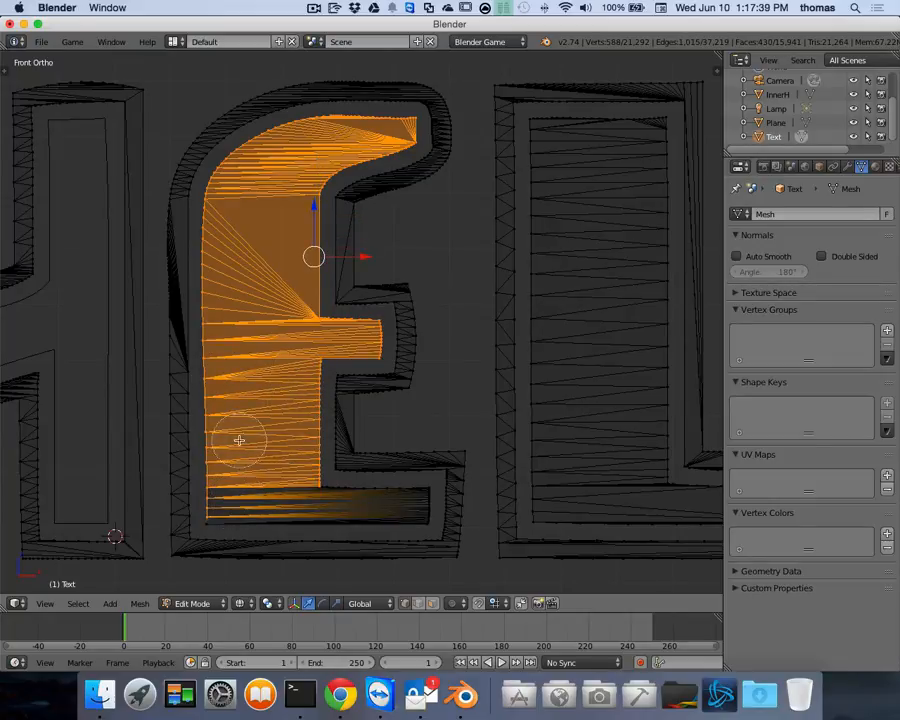
mouse_move(296, 506)
mouse_down()
mouse_move(410, 504)
mouse_move(224, 508)
mouse_up()
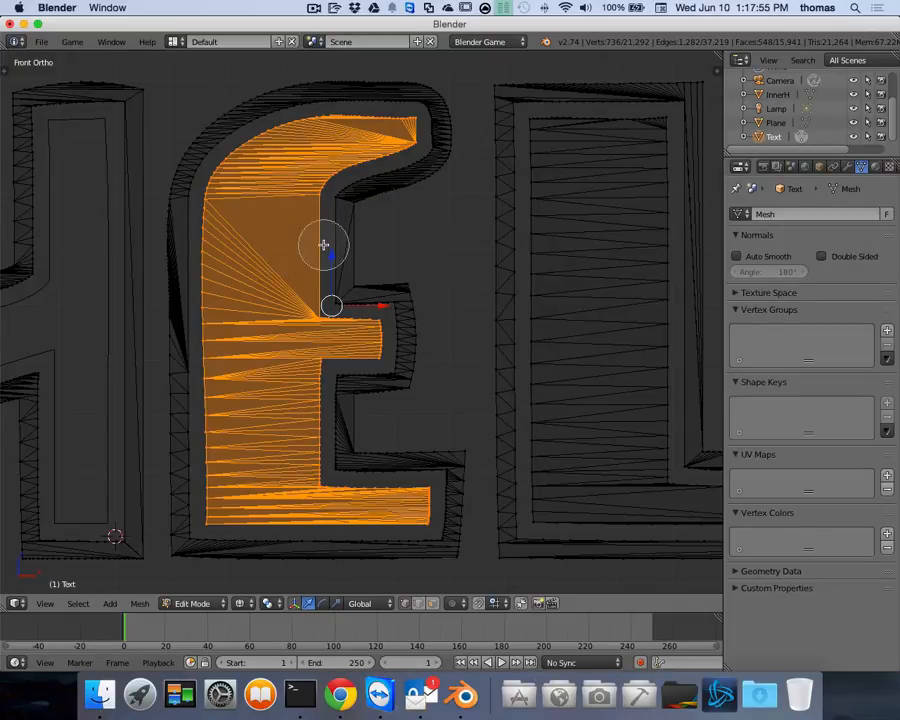
key(Escape)
Separate the E's selected inner faces into a new mesh object and rename it InnerE
key(p)
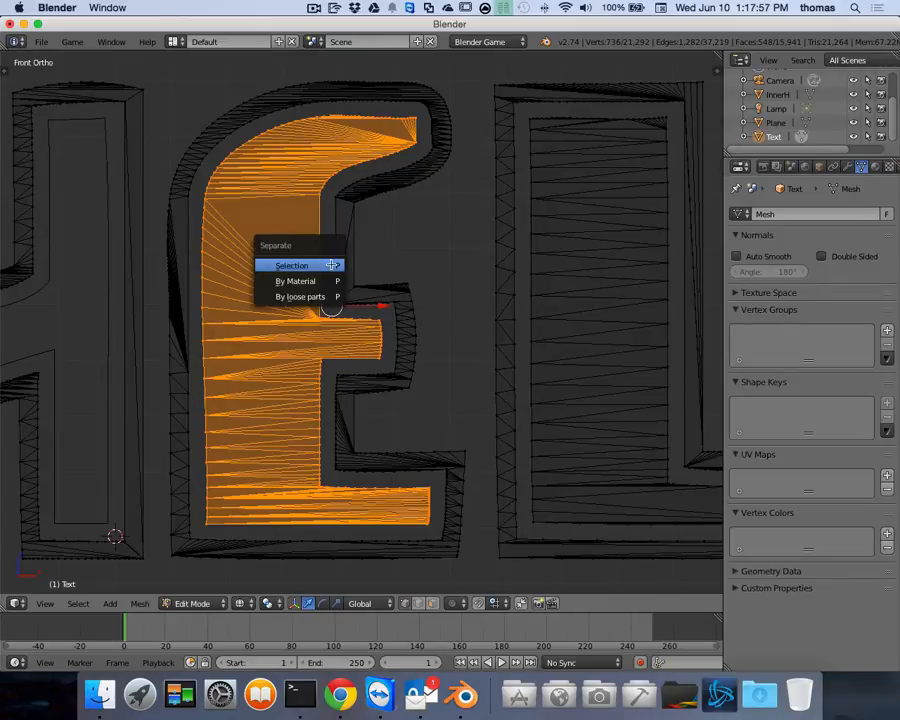
click(311, 268)
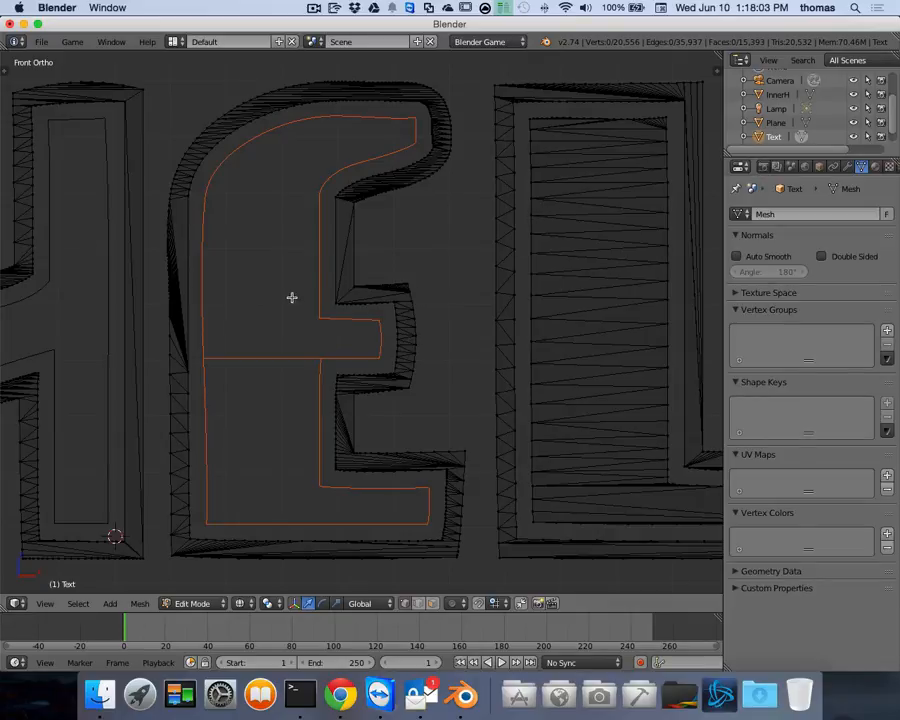
scroll(885, 140, down, 1)
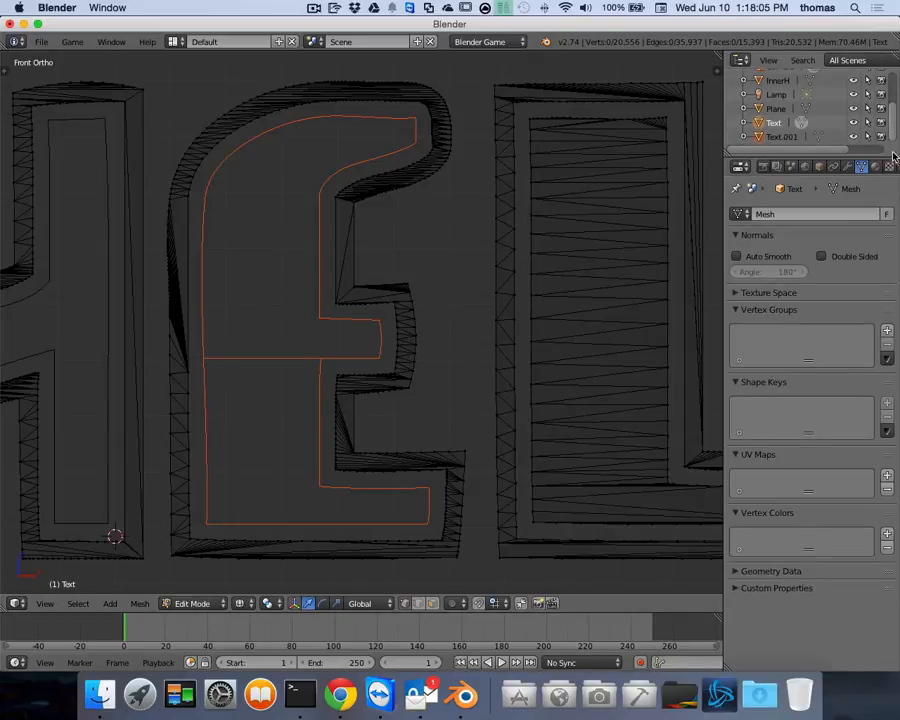
click(784, 137)
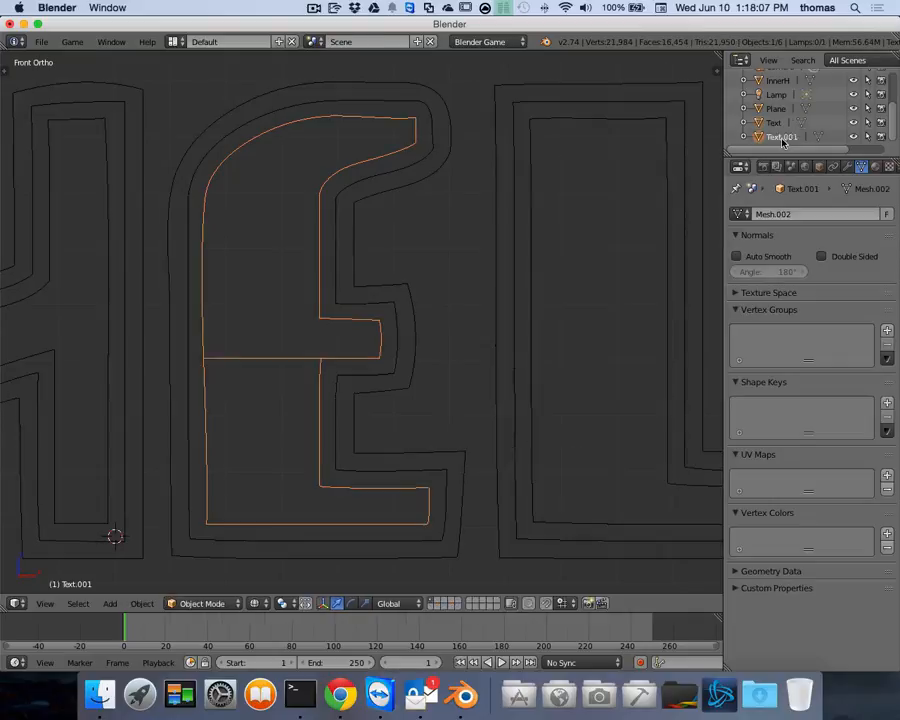
double_click(784, 137)
text(InnerE)
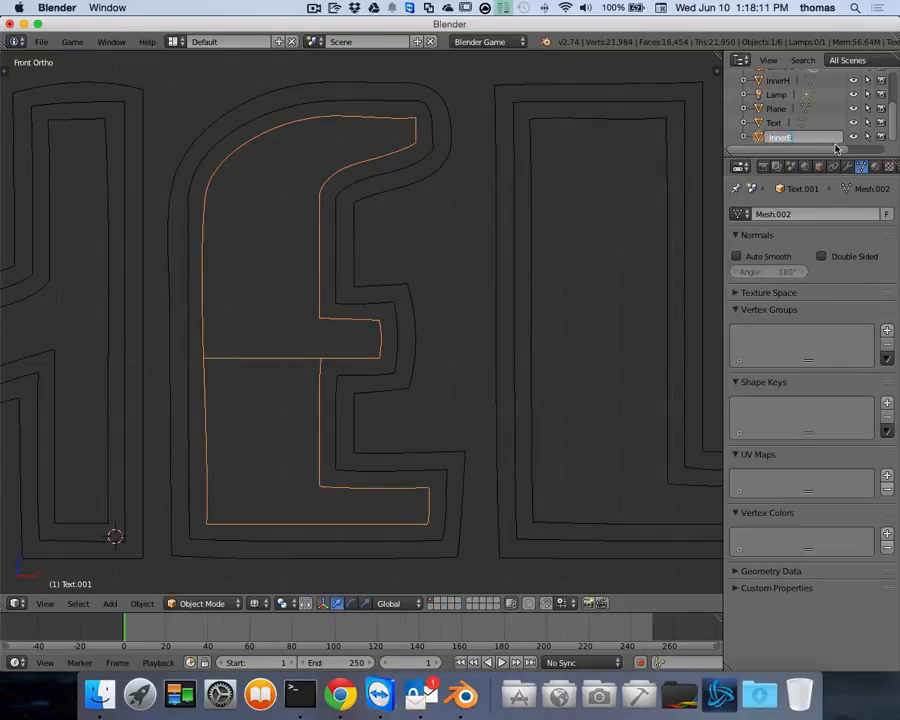
key(Return)
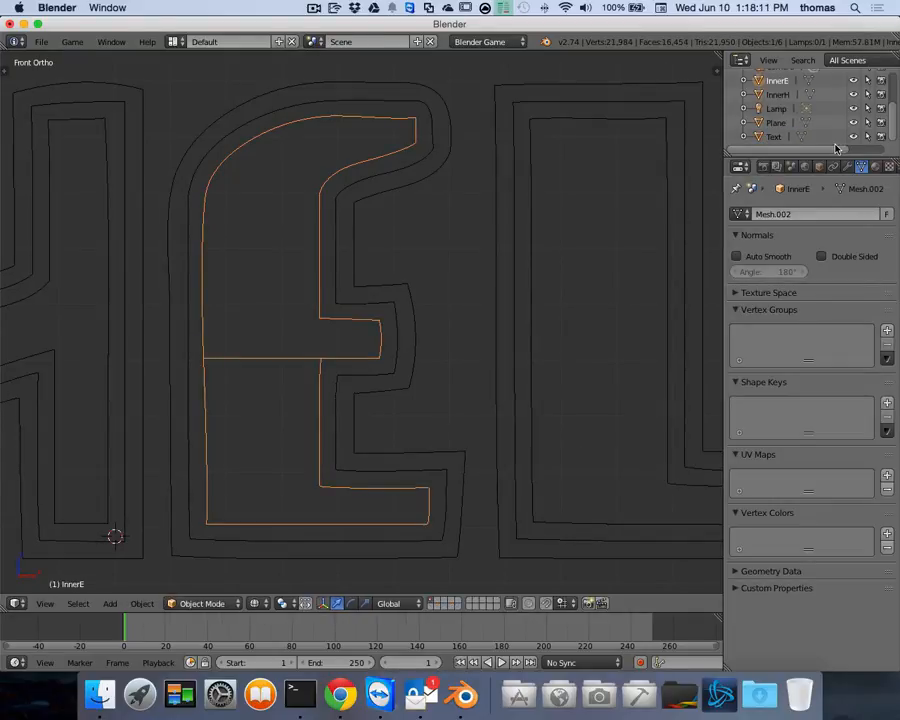
Return to editing the Text mesh and circle-select the inner faces at the upper end of the L beside the E
right_click(500, 200)
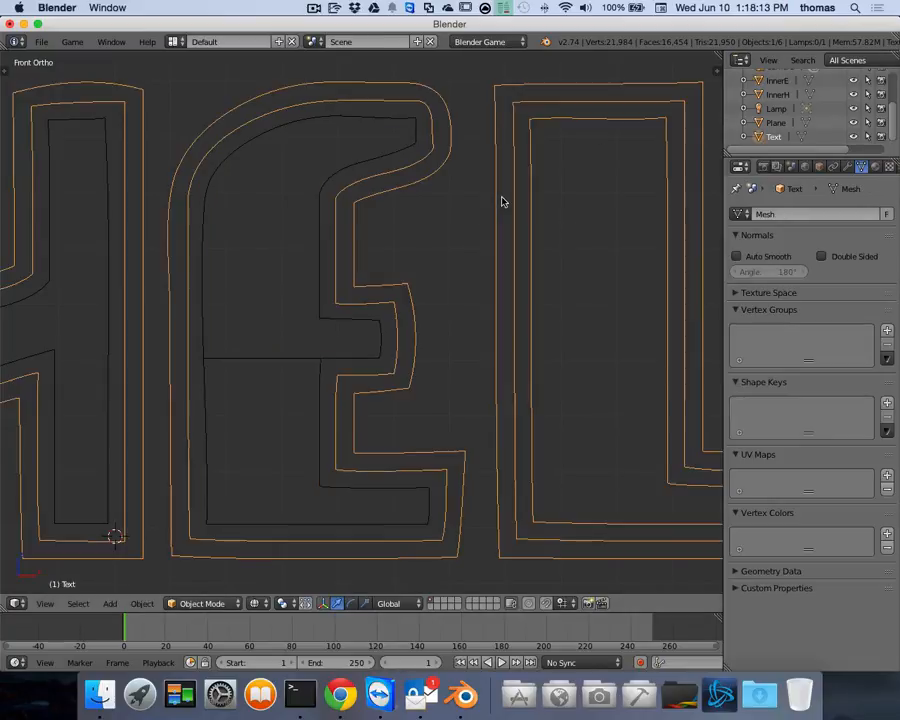
key(Tab)
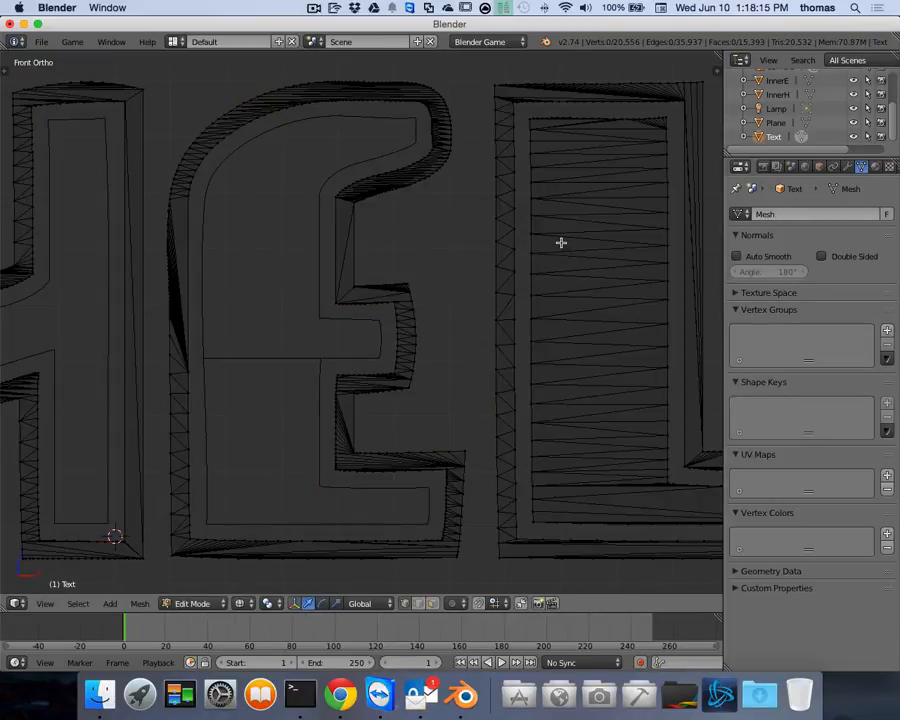
scroll(563, 242, right, 10)
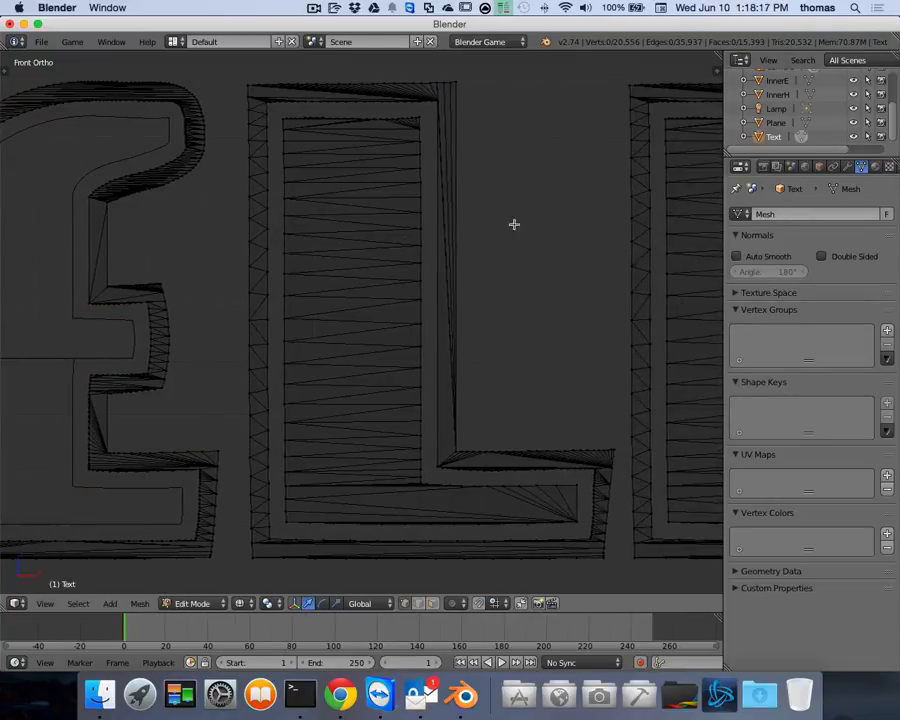
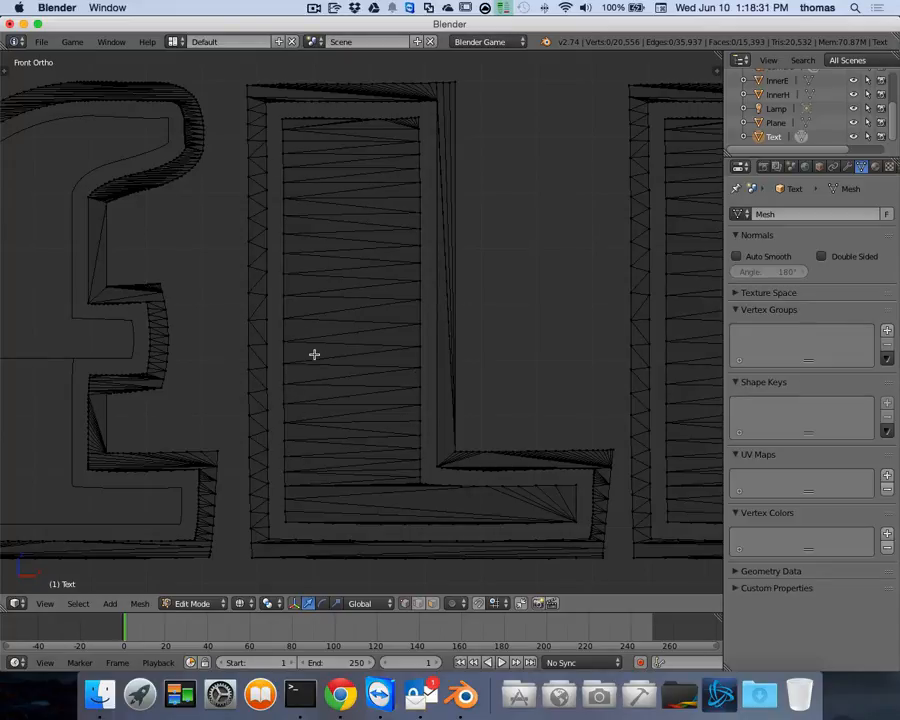
key(c)
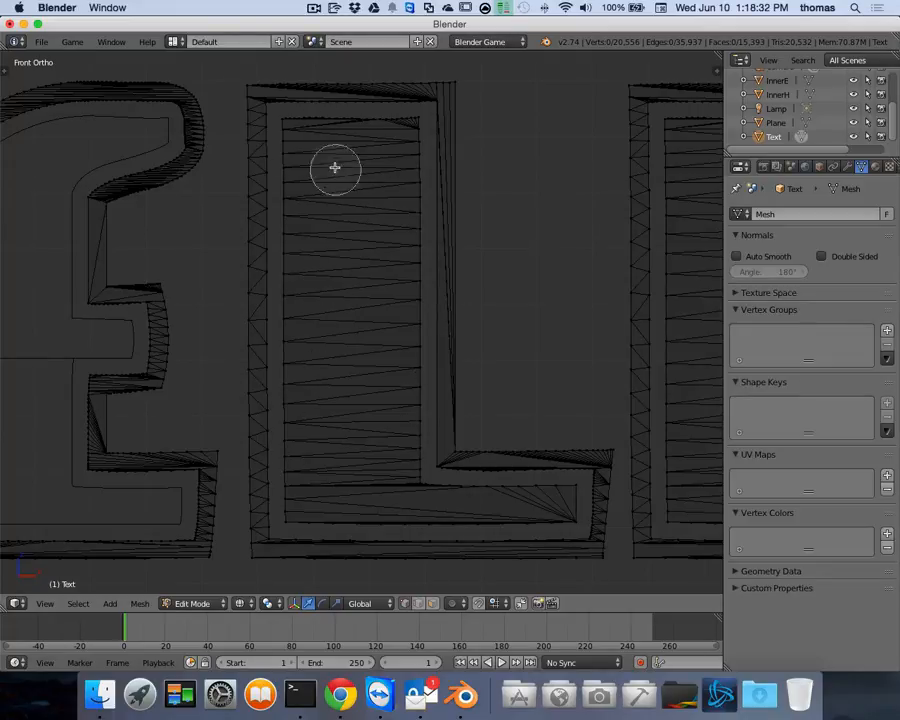
click(294, 128)
mouse_move(294, 128)
mouse_down()
mouse_move(406, 133)
mouse_move(304, 163)
mouse_move(301, 189)
mouse_move(382, 169)
mouse_move(350, 190)
mouse_up()
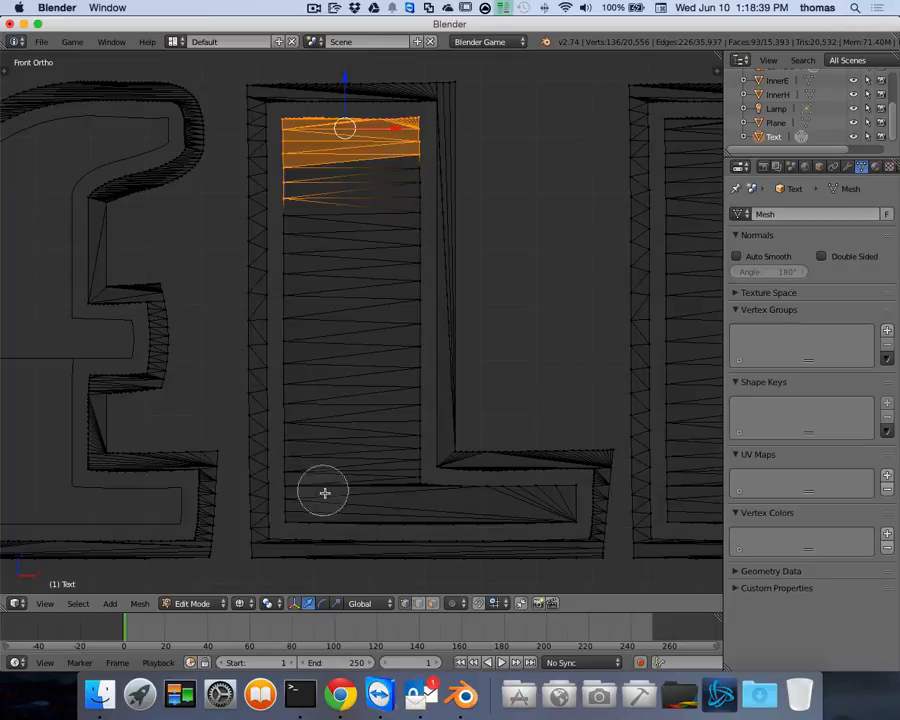
key(Escape)
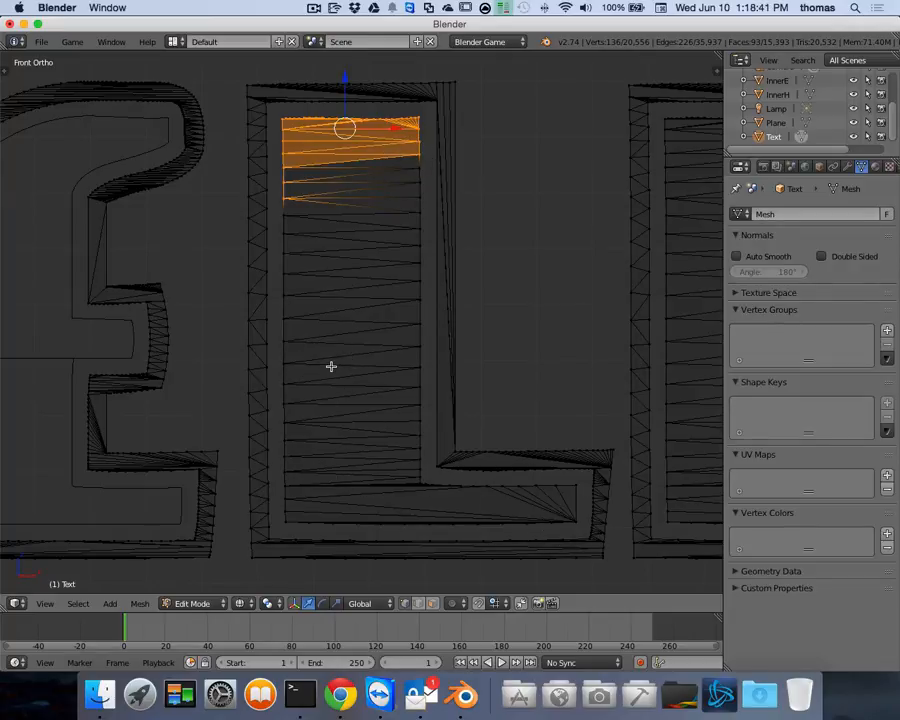
Box-select the remaining inner faces of the L, covering its stem and its foot
key(b)
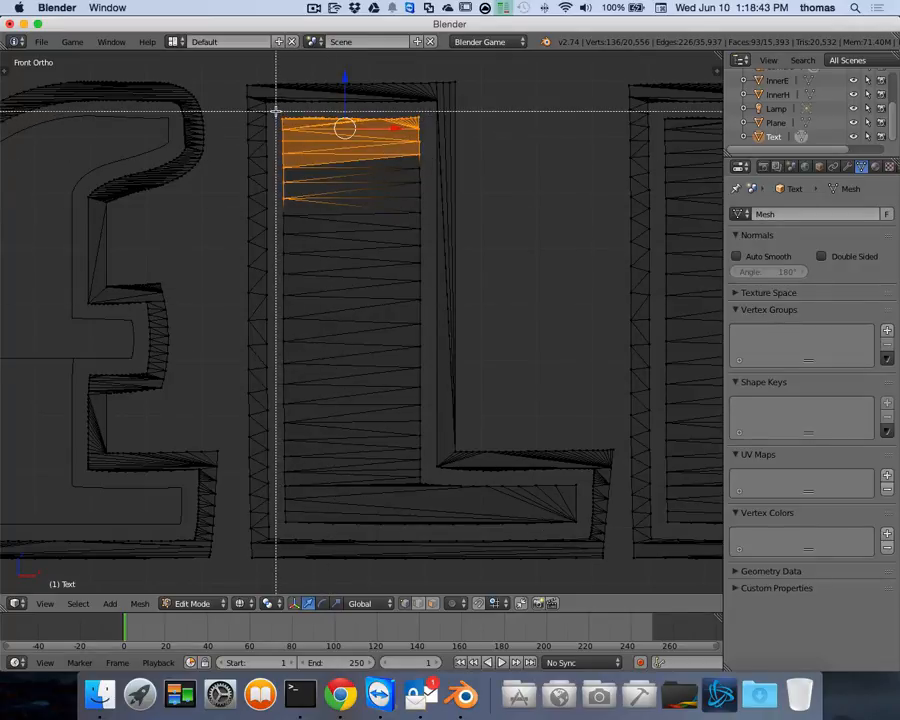
drag(276, 113, 426, 531)
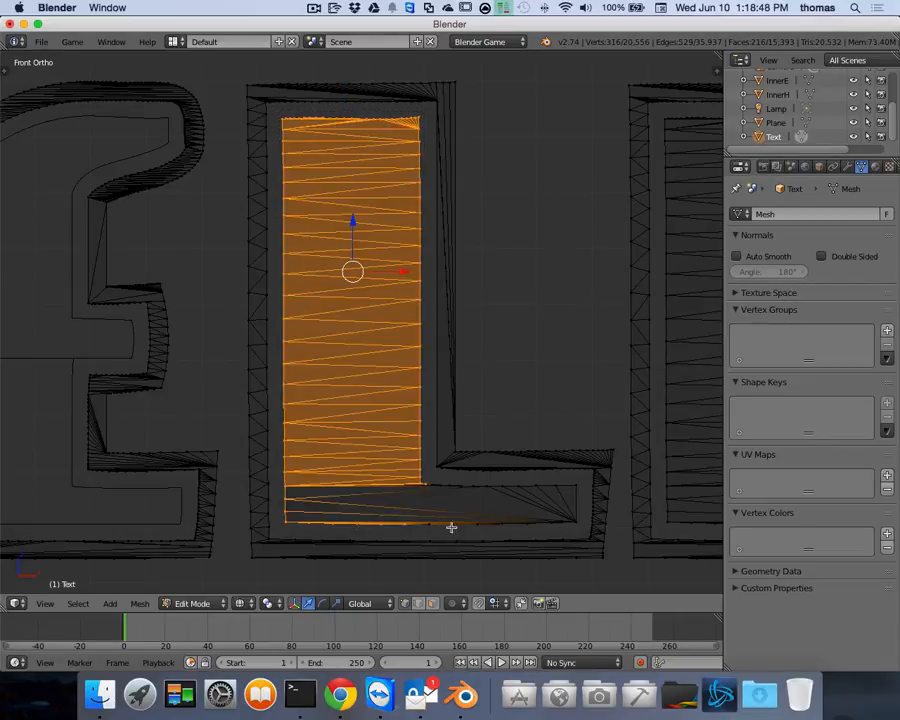
click(278, 477)
key(b)
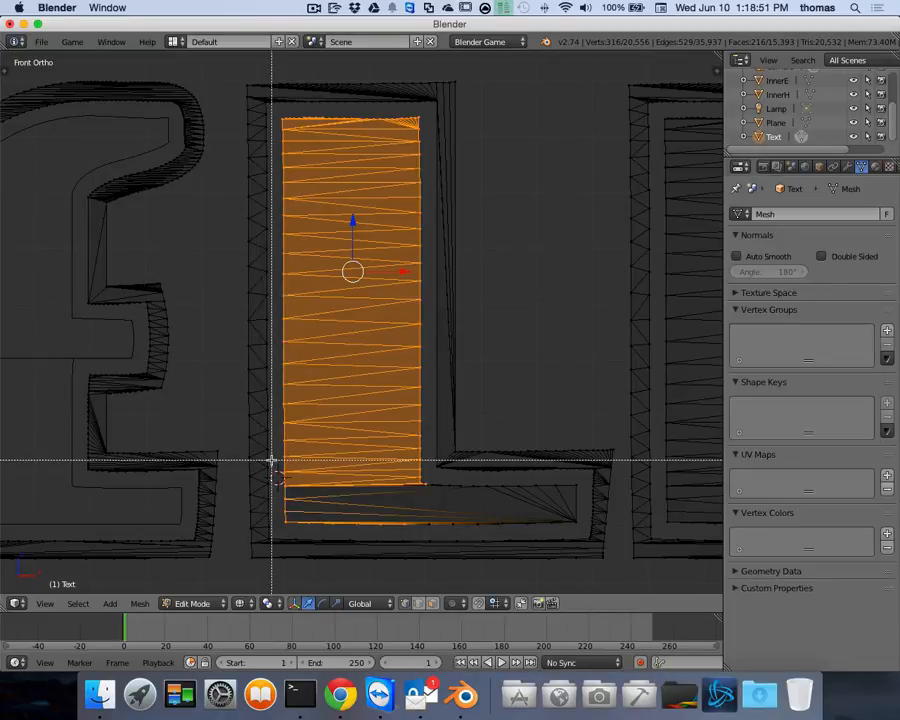
drag(273, 465, 427, 531)
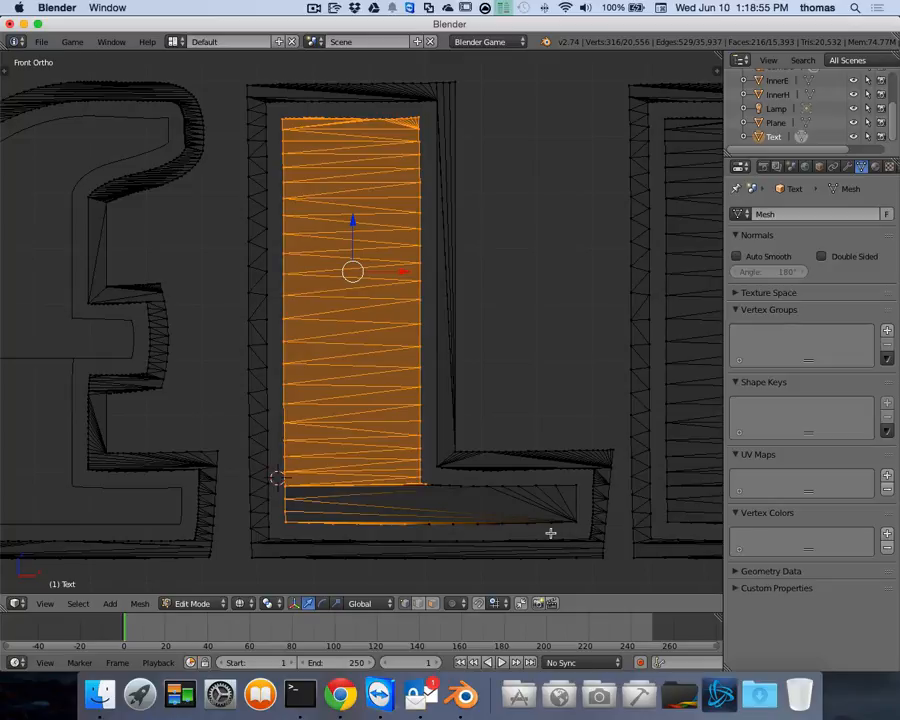
key(b)
drag(580, 529, 278, 478)
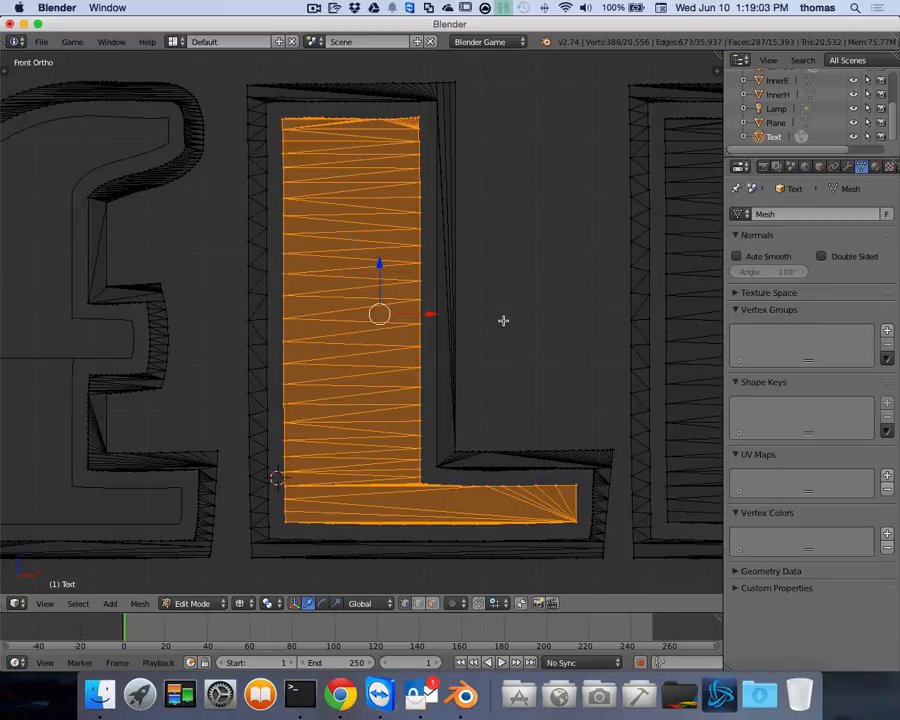
Separate the first L's selected inner faces into a new mesh object and rename it InnerL
key(p)
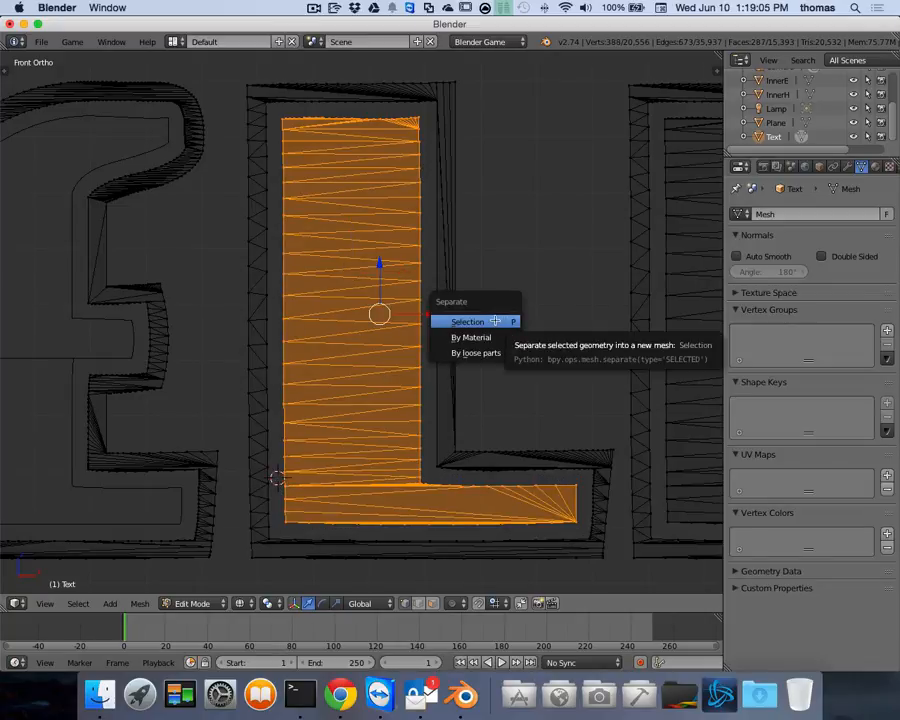
click(495, 321)
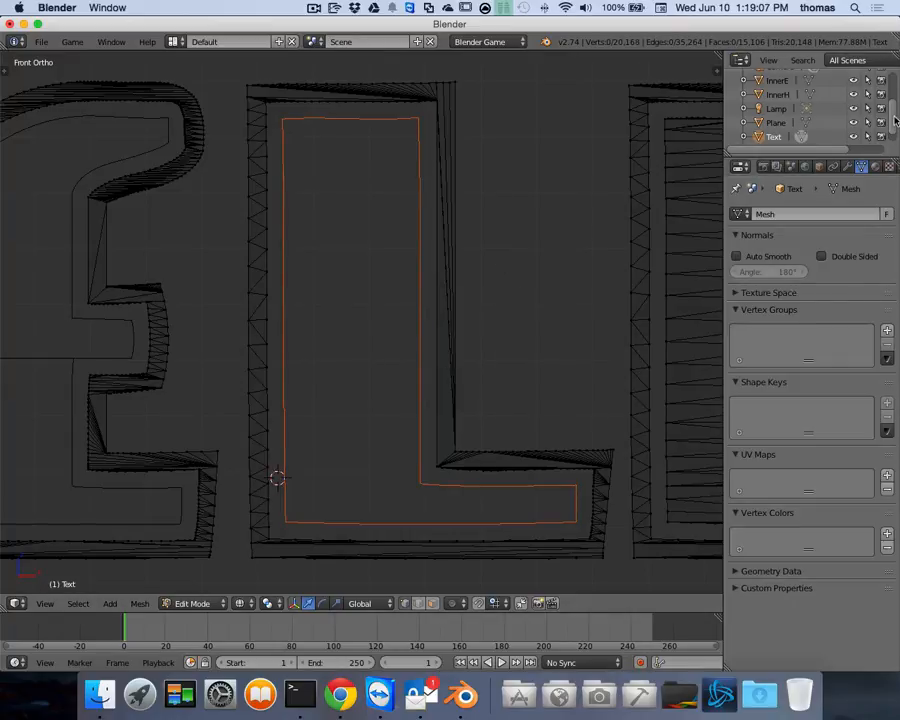
scroll(894, 119, down, 1)
click(783, 137)
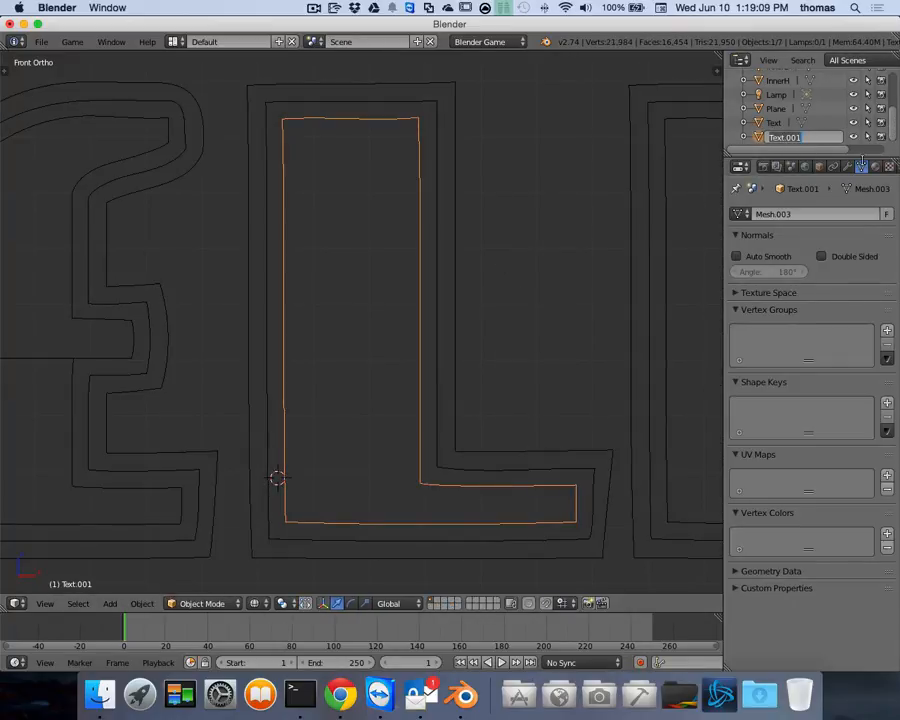
key(BackSpace)
text(InnerL)
key(Return)
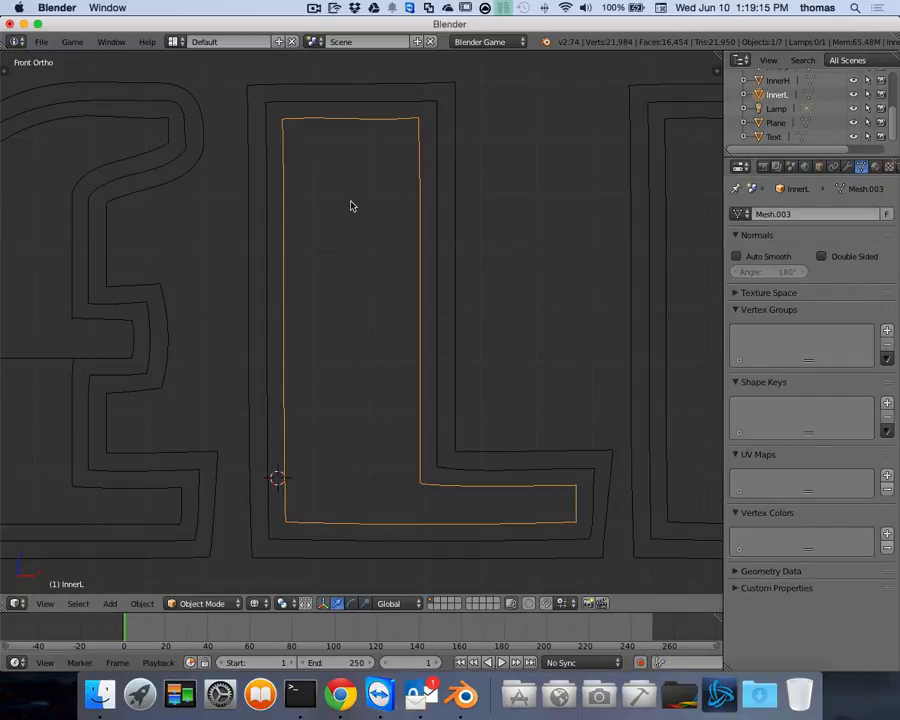
Return to editing the Text mesh and box-select the inner faces of the second L, covering its stem and foot
scroll(626, 258, right, 10)
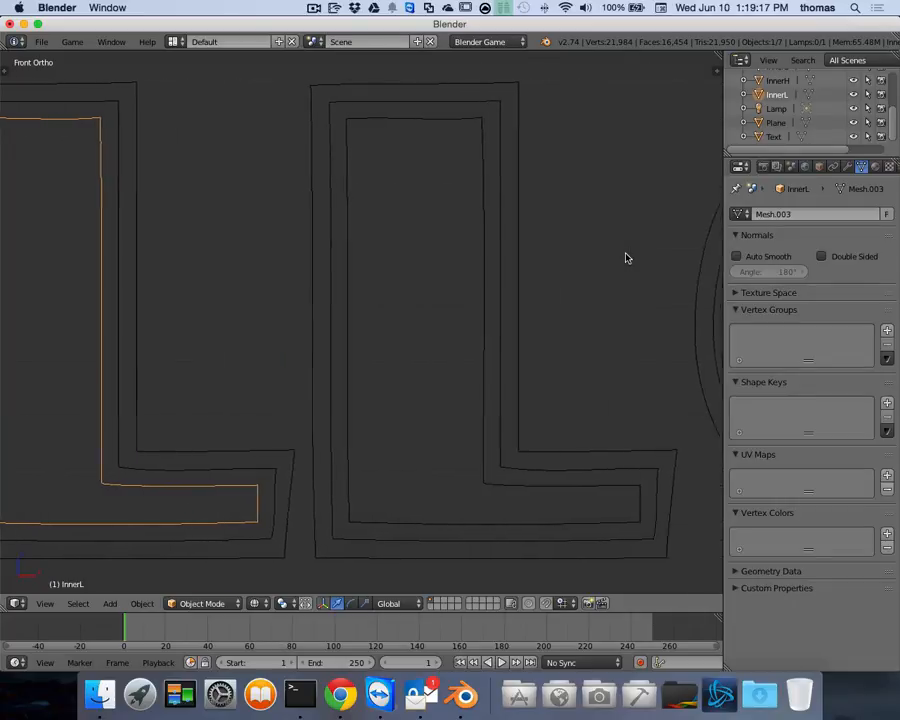
right_click(312, 217)
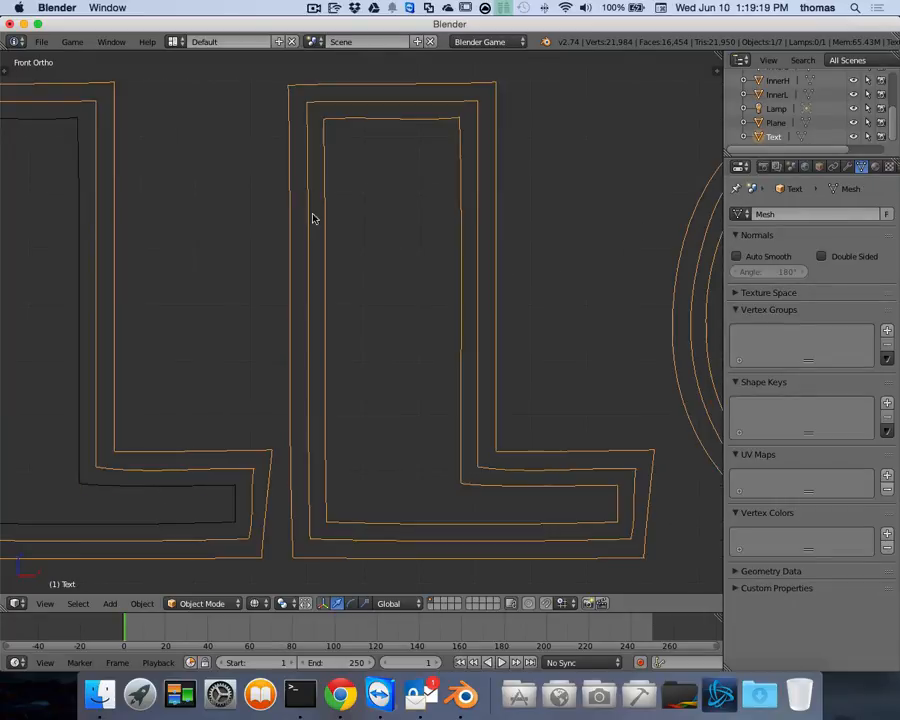
key(Tab)
key(b)
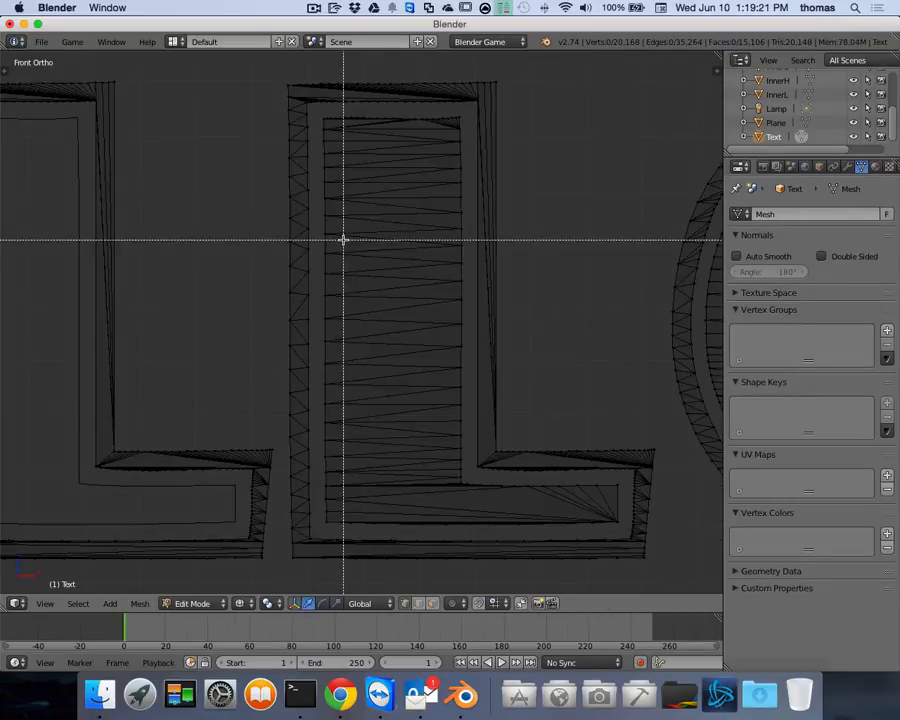
drag(317, 113, 468, 531)
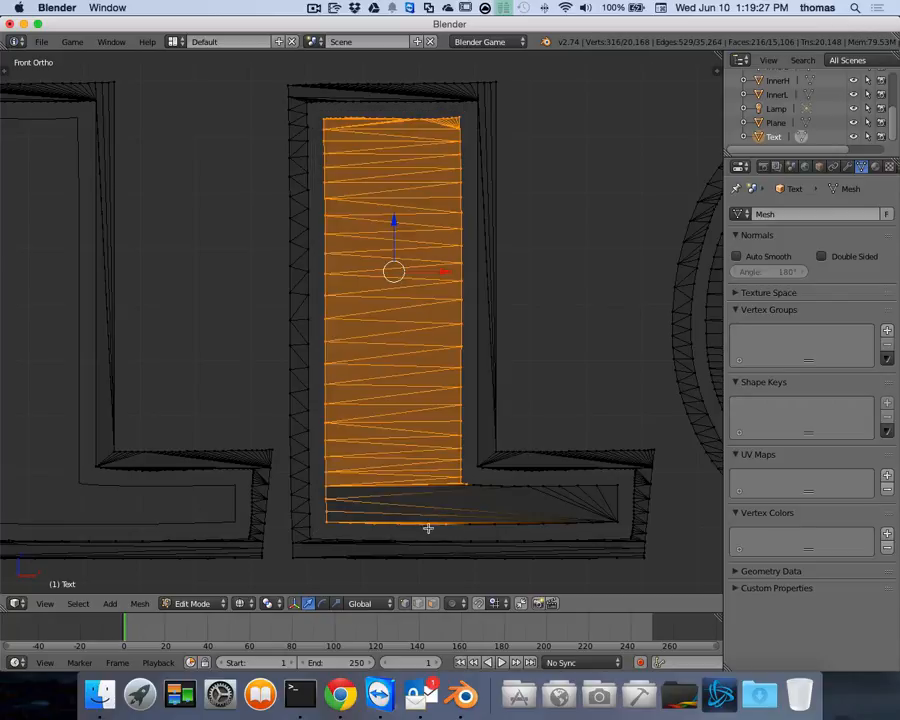
key(b)
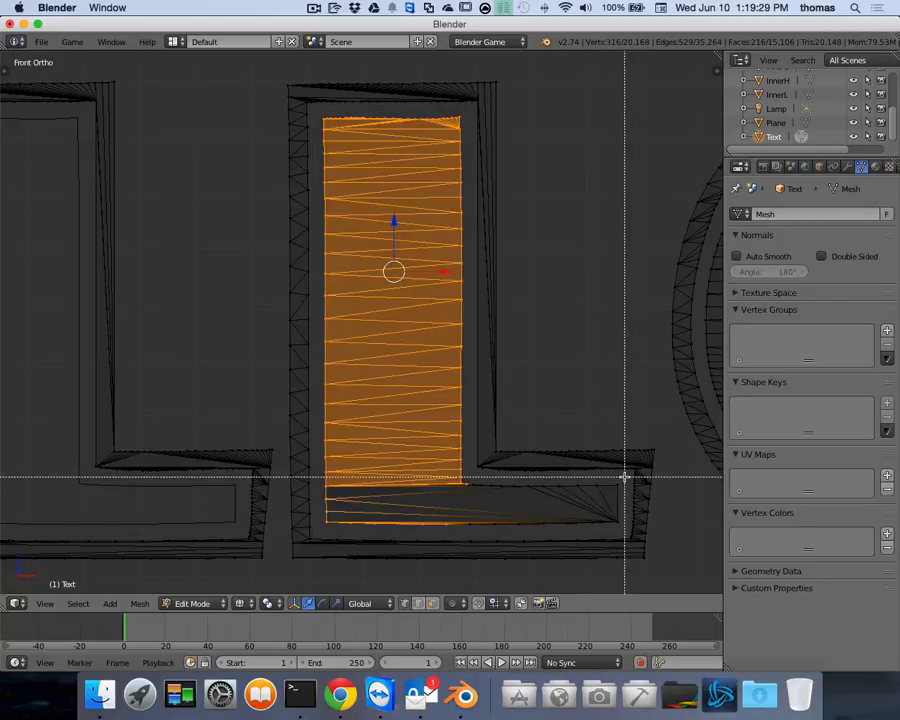
drag(625, 477, 322, 527)
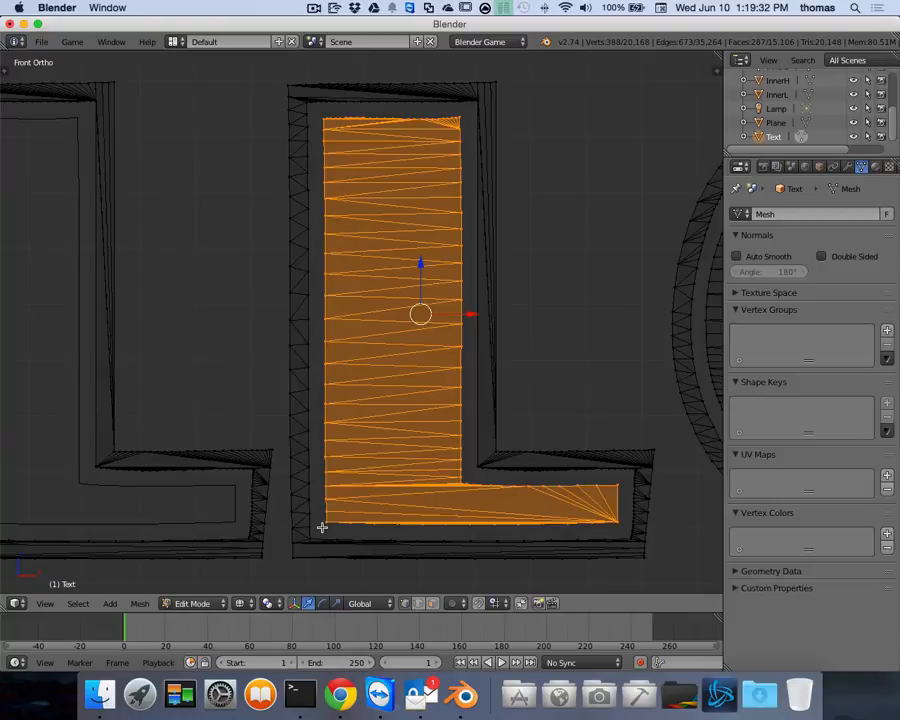
Separate the second L's selected inner faces into a new mesh object and rename it InnerL2
key(p)
click(502, 330)
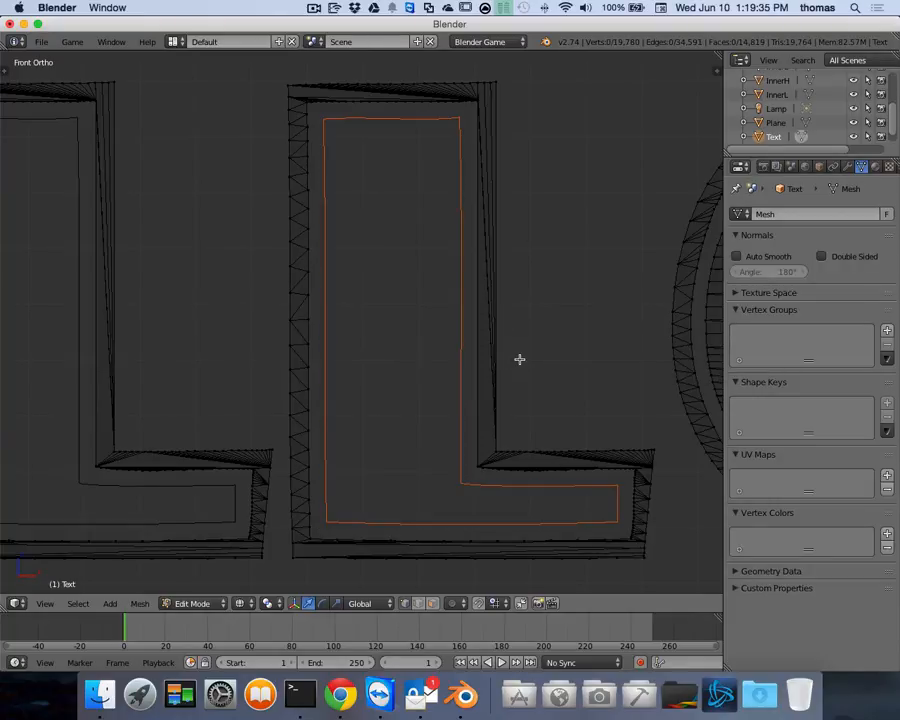
scroll(896, 140, down, 1)
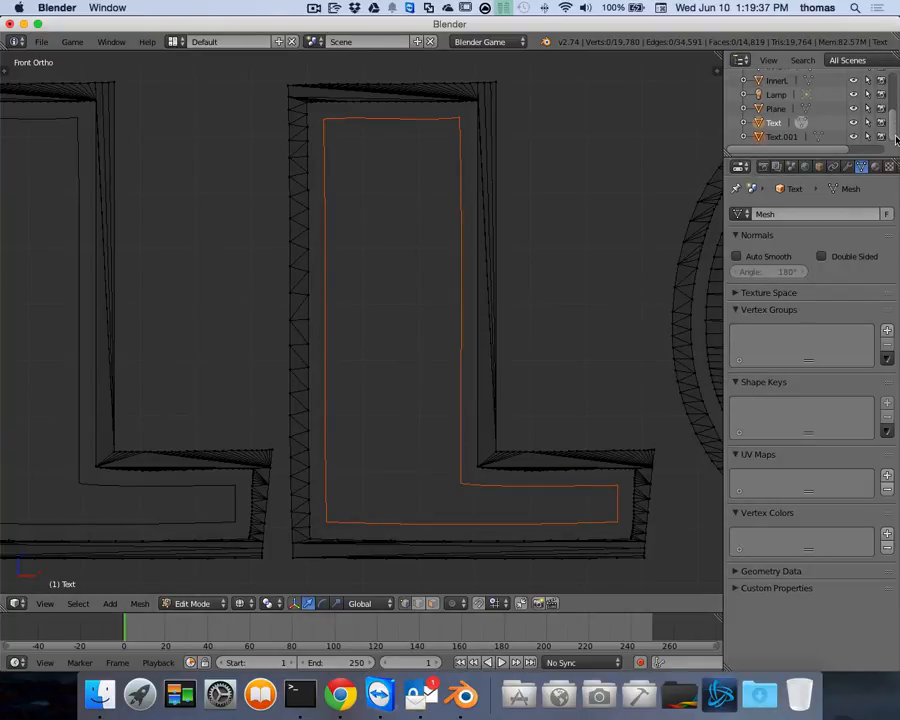
click(780, 139)
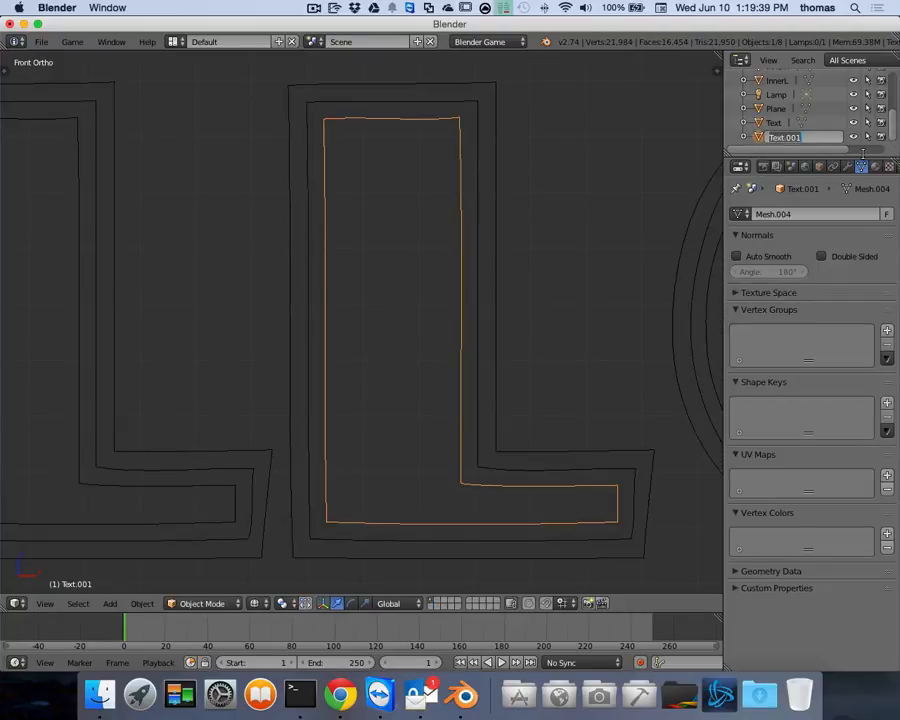
text(InnerL2)
key(Return)
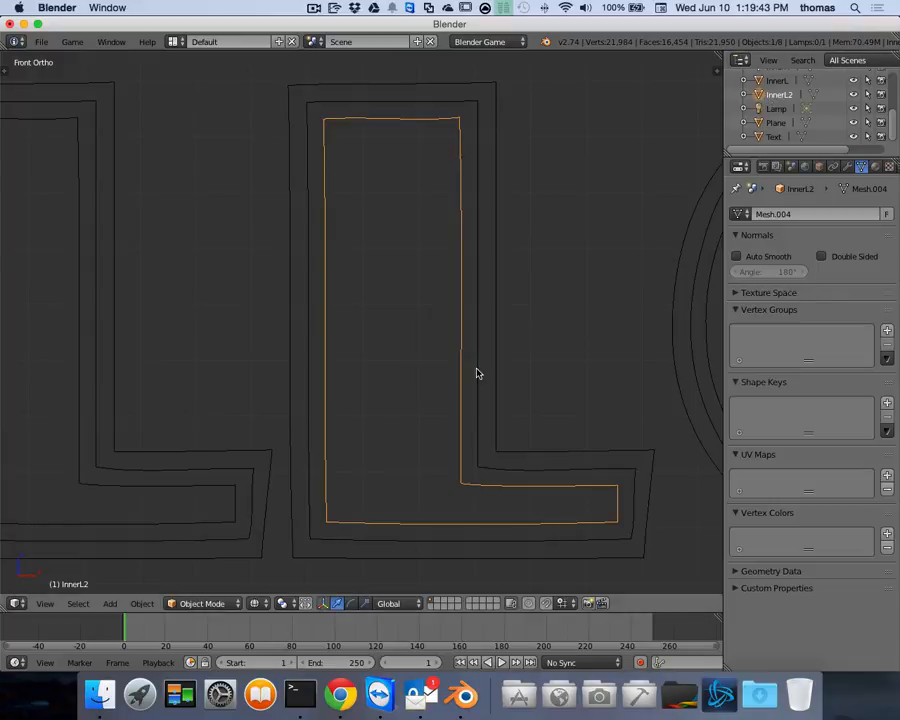
Return to editing the Text mesh and circle-select all inner faces of the O, using an enlarged selection circle
scroll(524, 385, right, 10)
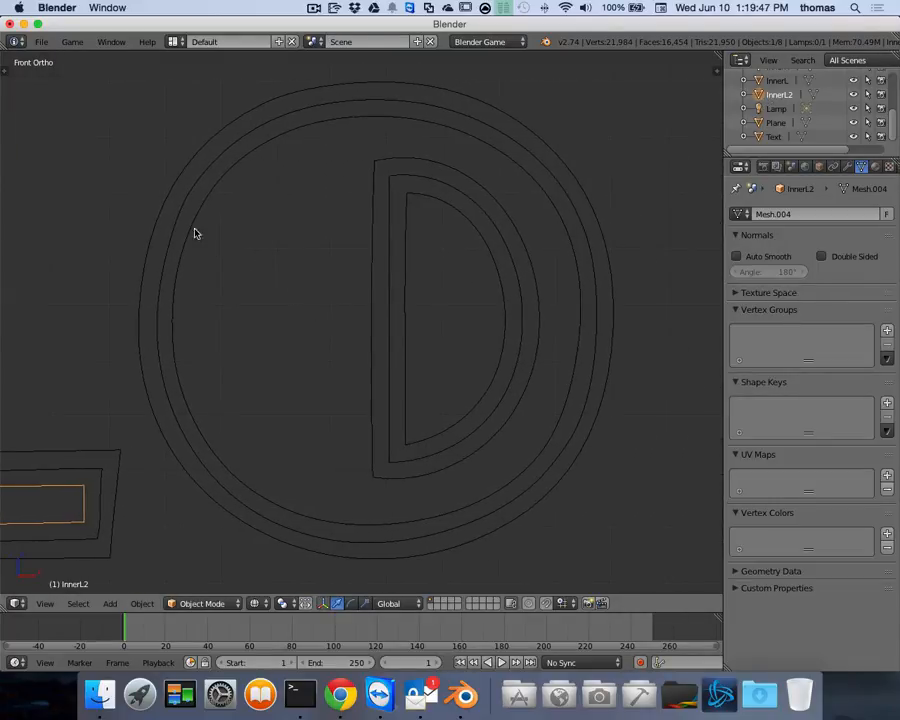
right_click(170, 218)
key(Tab)
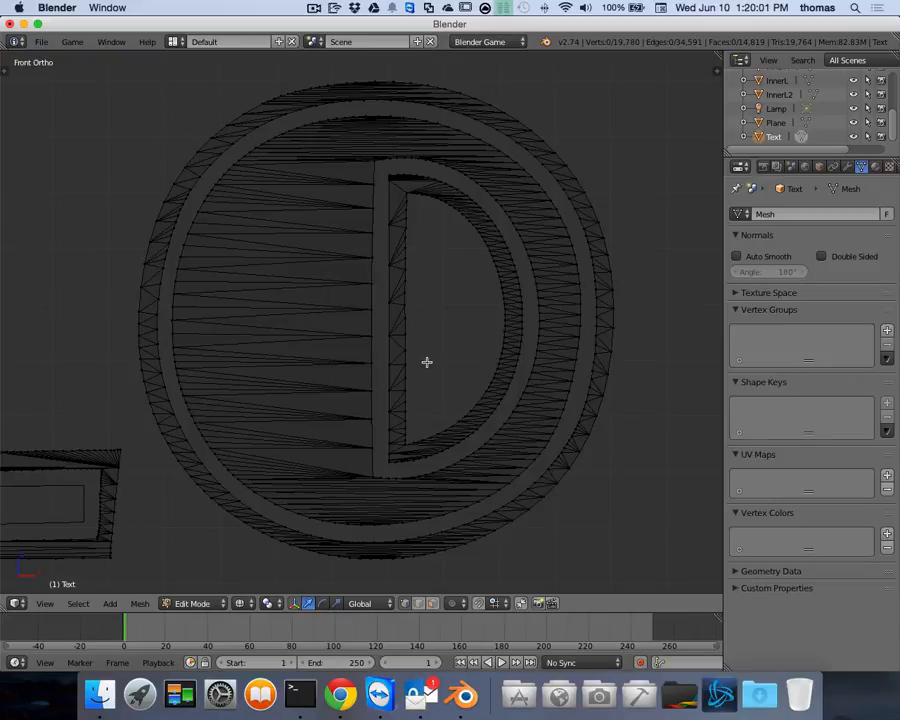
key(c)
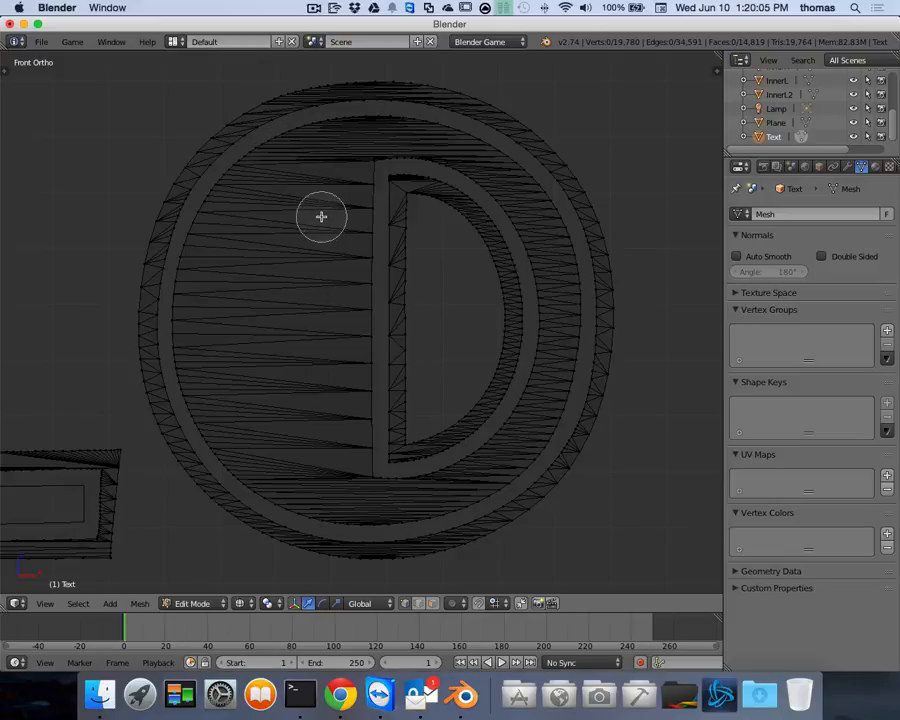
scroll(321, 213, down, 4)
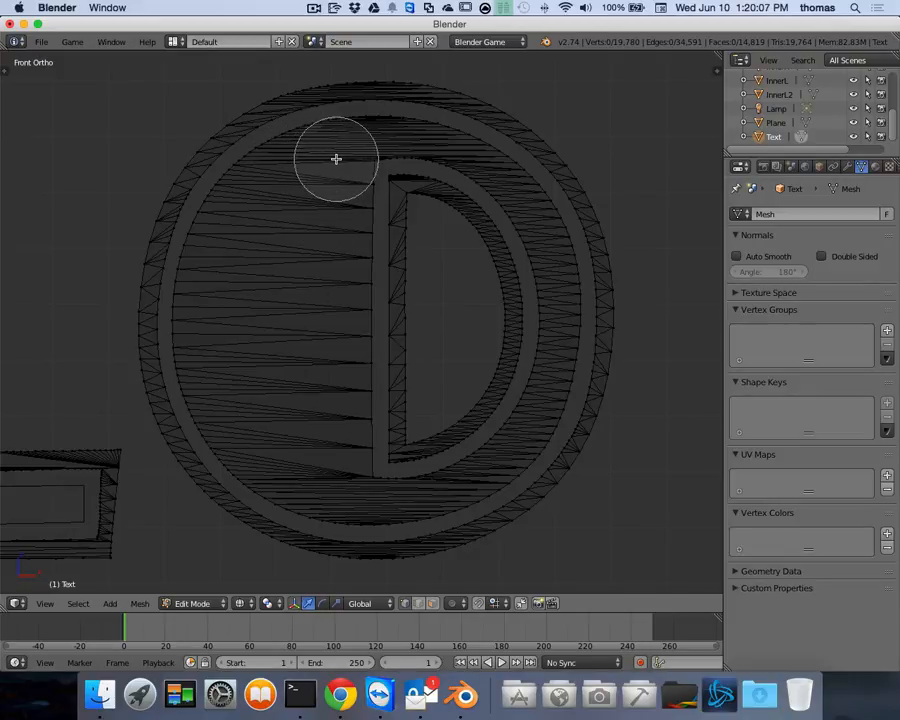
mouse_move(337, 159)
mouse_down()
mouse_move(295, 167)
mouse_move(257, 192)
mouse_move(227, 235)
mouse_move(209, 313)
mouse_move(211, 358)
mouse_move(243, 426)
mouse_move(289, 472)
mouse_move(340, 486)
mouse_move(327, 384)
mouse_move(336, 166)
mouse_up()
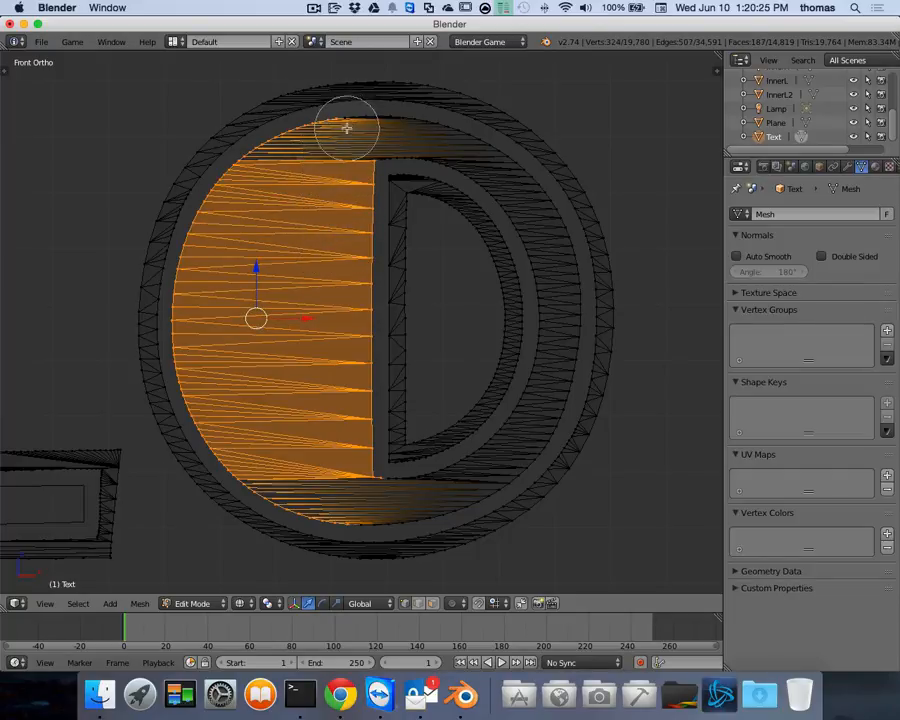
mouse_move(348, 131)
mouse_down()
mouse_move(448, 143)
mouse_move(504, 183)
mouse_move(537, 218)
mouse_move(556, 263)
mouse_move(558, 331)
mouse_move(554, 388)
mouse_move(488, 464)
mouse_move(525, 442)
mouse_move(478, 473)
mouse_move(500, 467)
mouse_move(378, 492)
mouse_move(434, 496)
mouse_move(342, 501)
mouse_up()
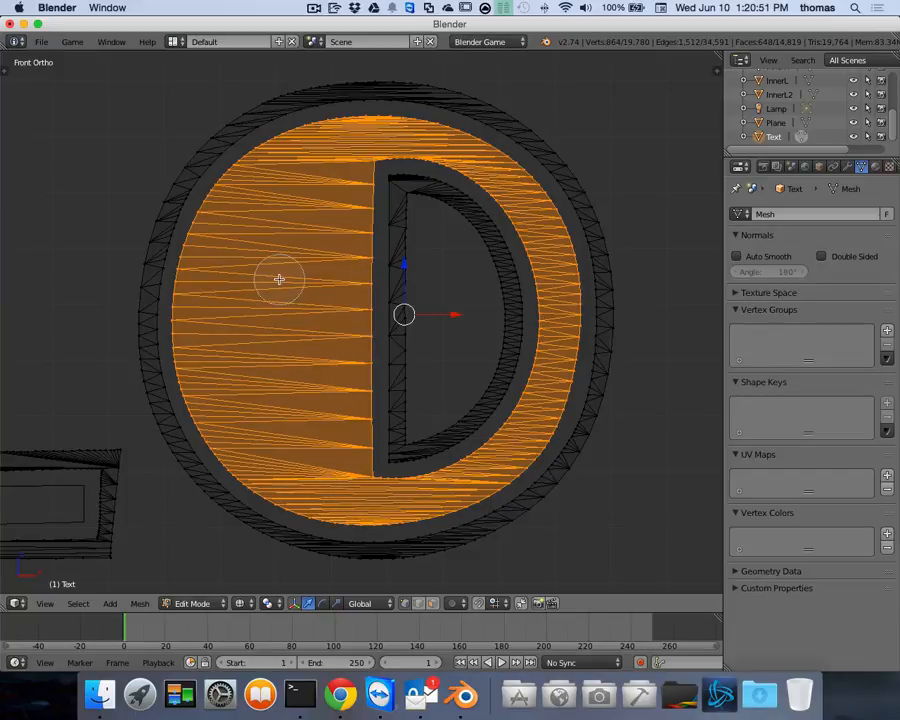
key(Escape)
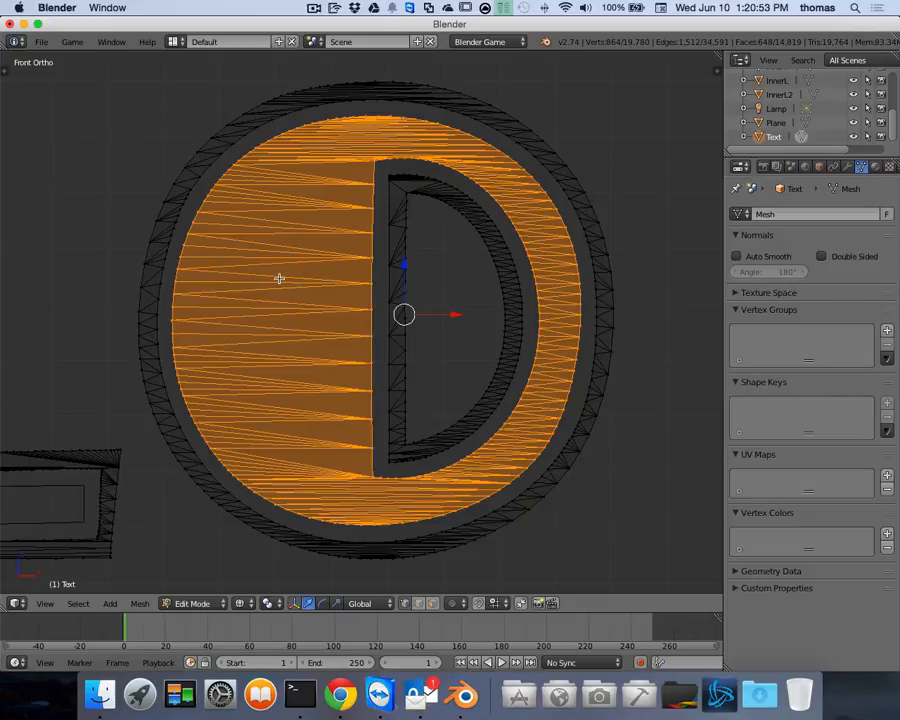
Separate the O's selected inner faces into a new mesh object and rename it InnerP
key(p)
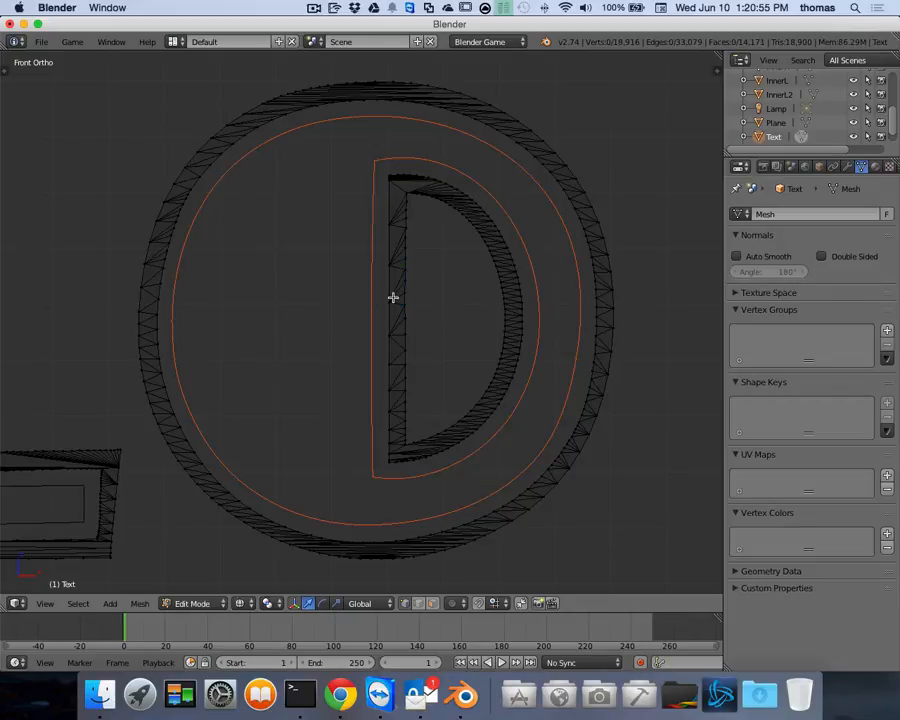
scroll(895, 117, down, 1)
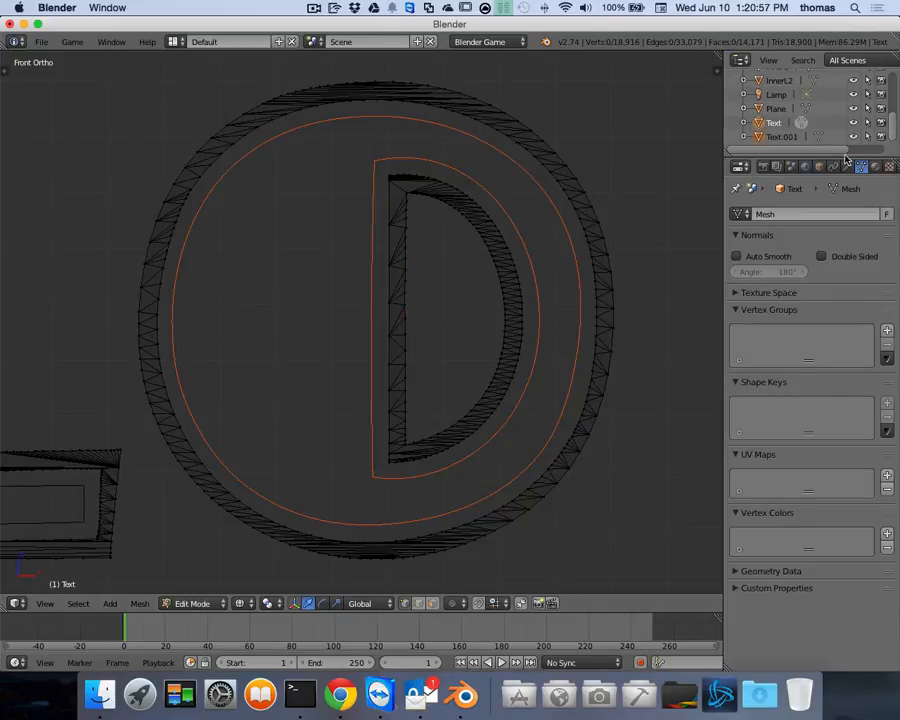
double_click(784, 137)
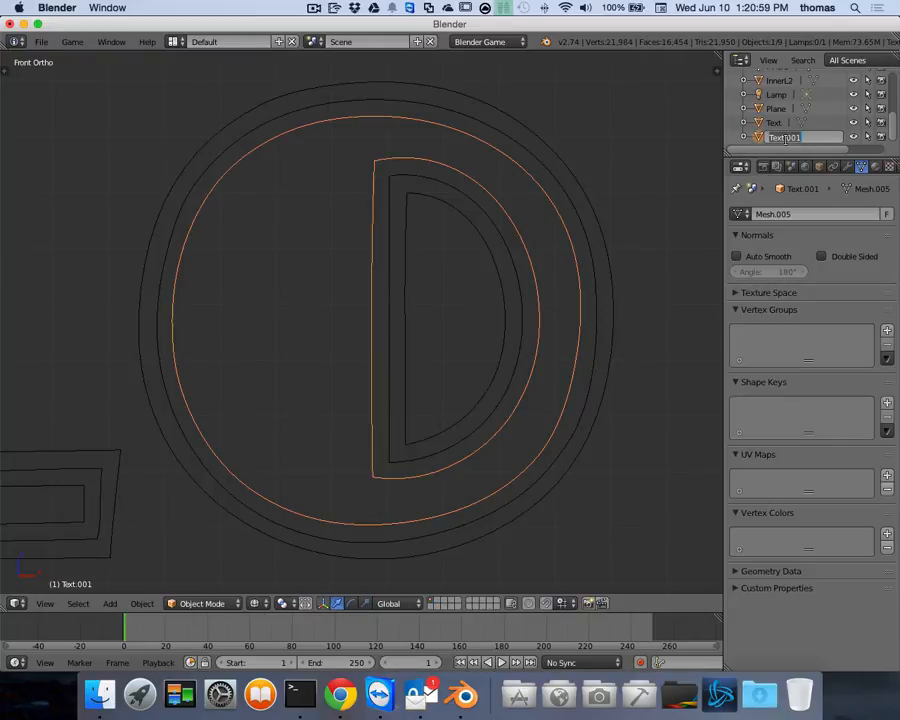
key(BackSpace)
text(InnerP)
key(Return)
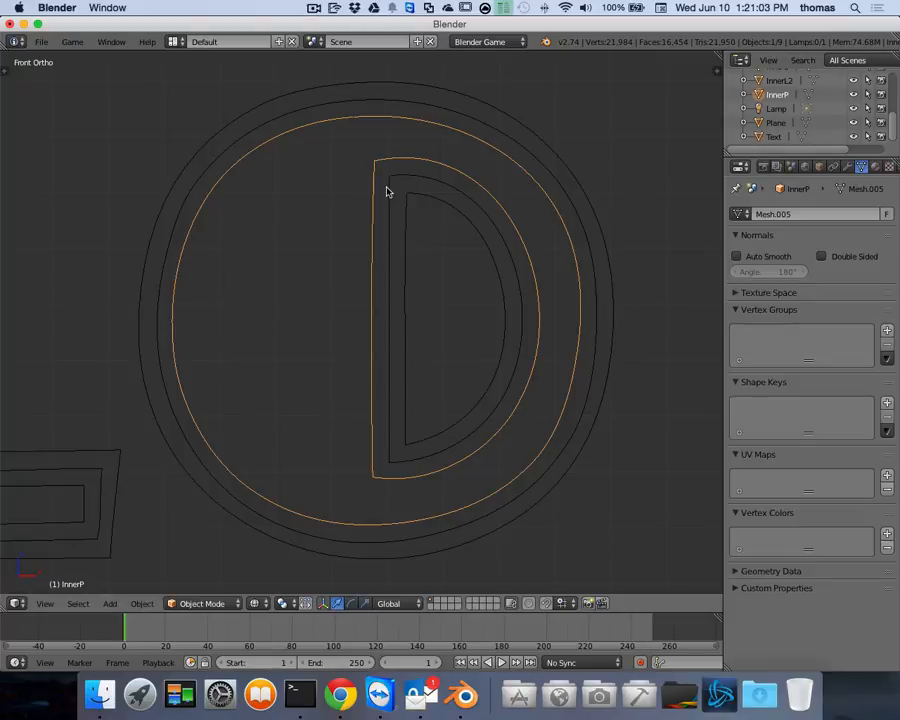
Return to editing the Text mesh and box-select the whole word THERE in front orthographic view
scroll(410, 206, down, 7)
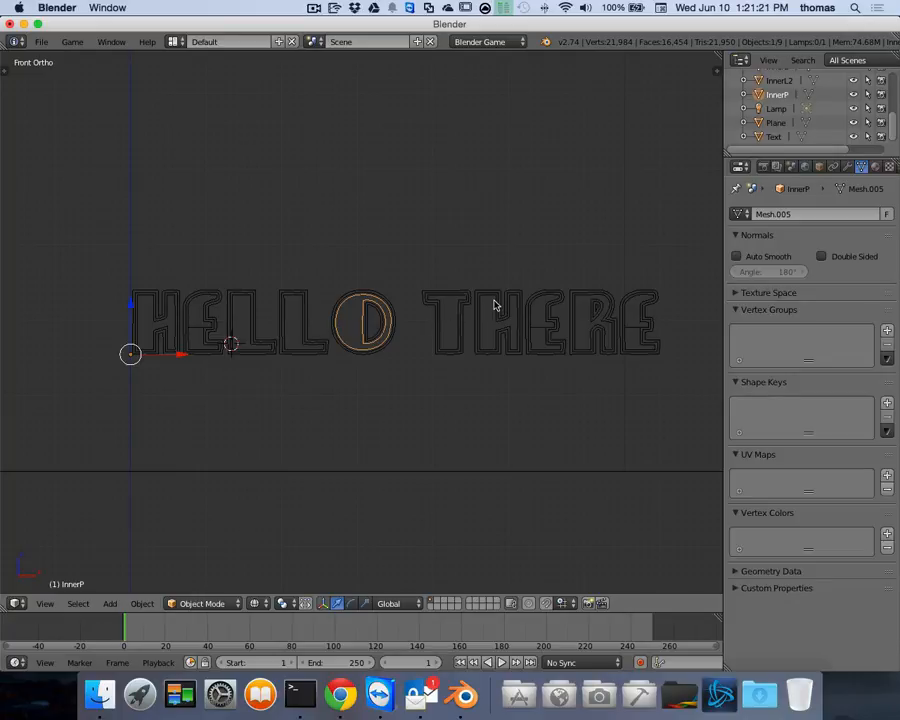
scroll(496, 305, up, 2)
scroll(493, 305, up, 3)
key(KP_1)
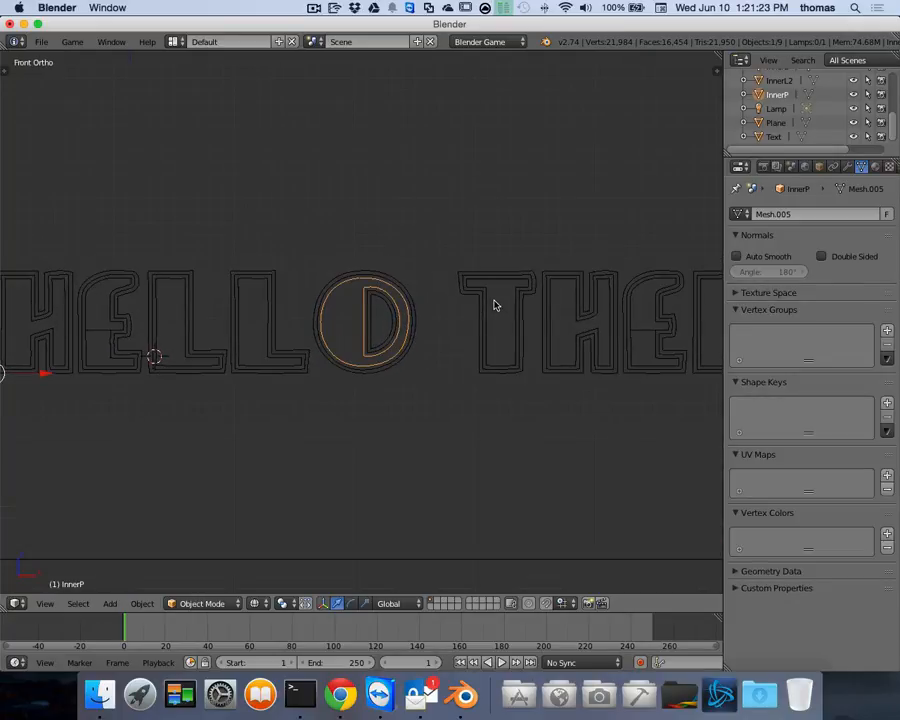
scroll(528, 308, up, 6)
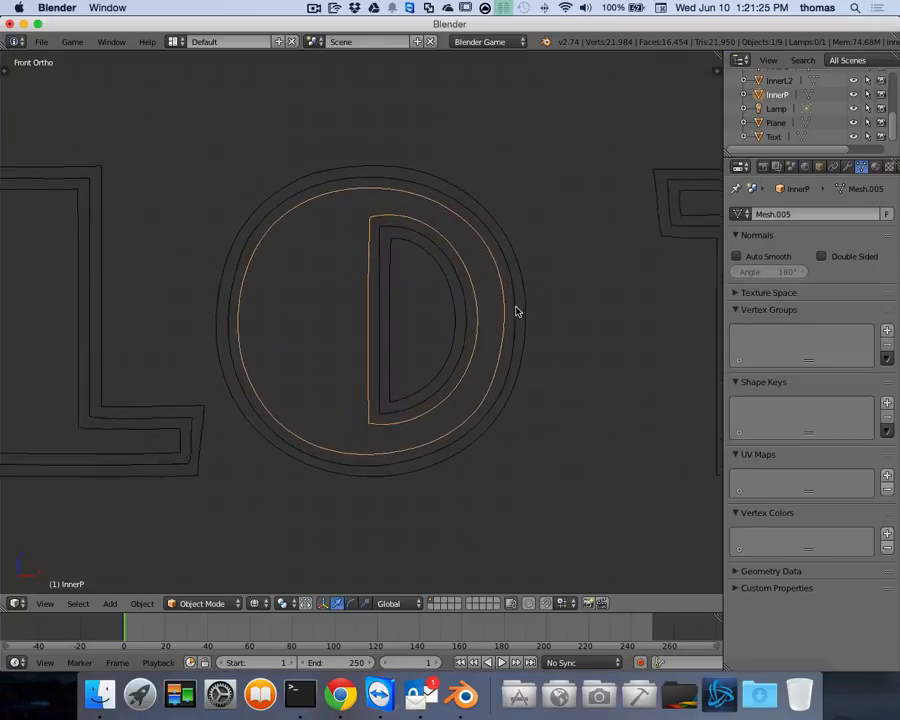
ctrl+scroll(517, 311, down, 10)
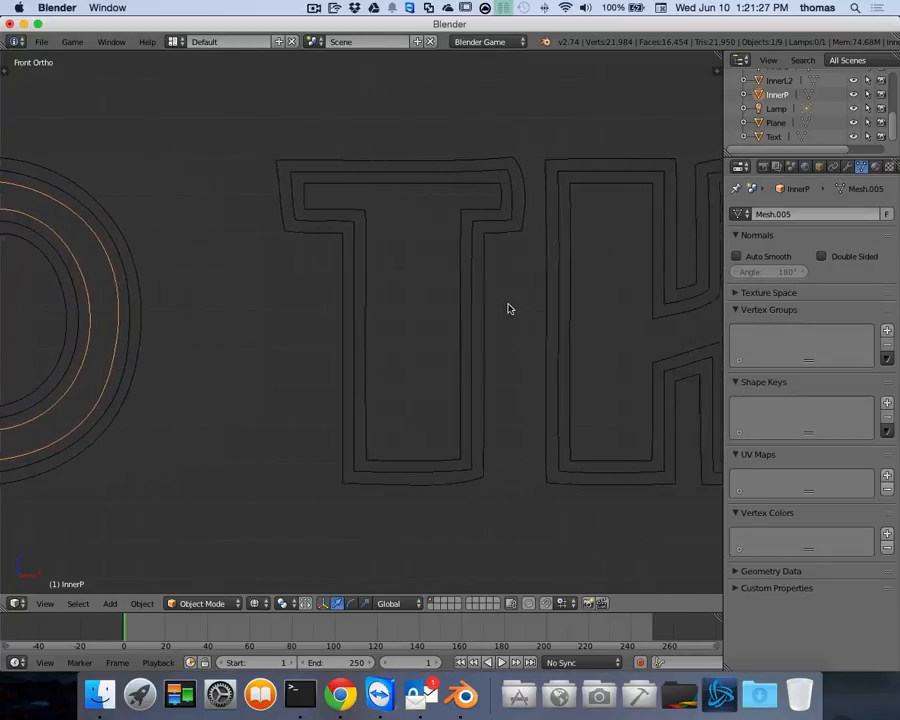
right_click(190, 234)
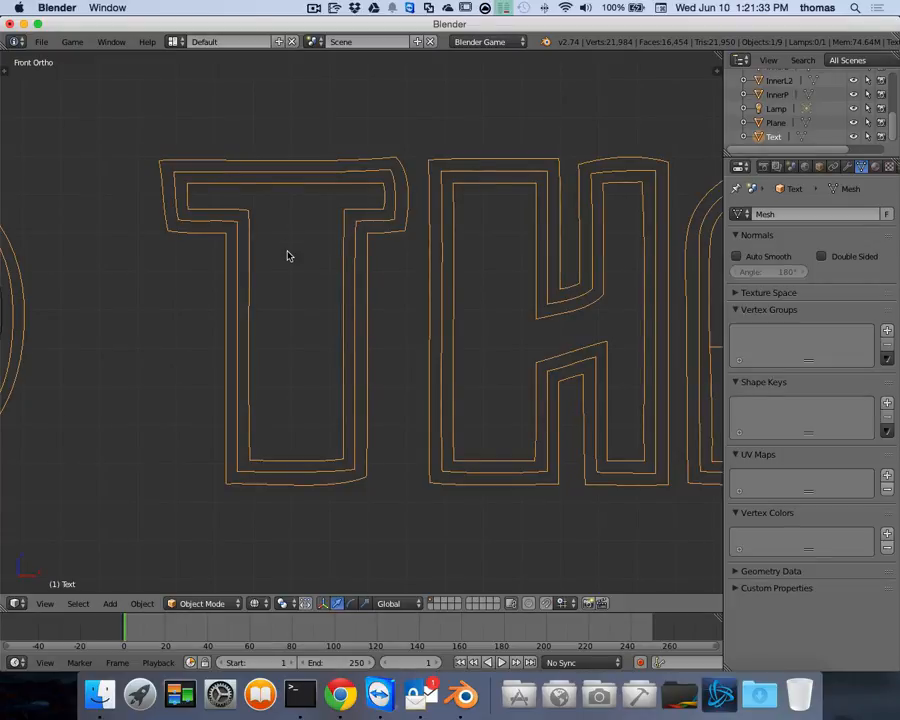
key(Tab)
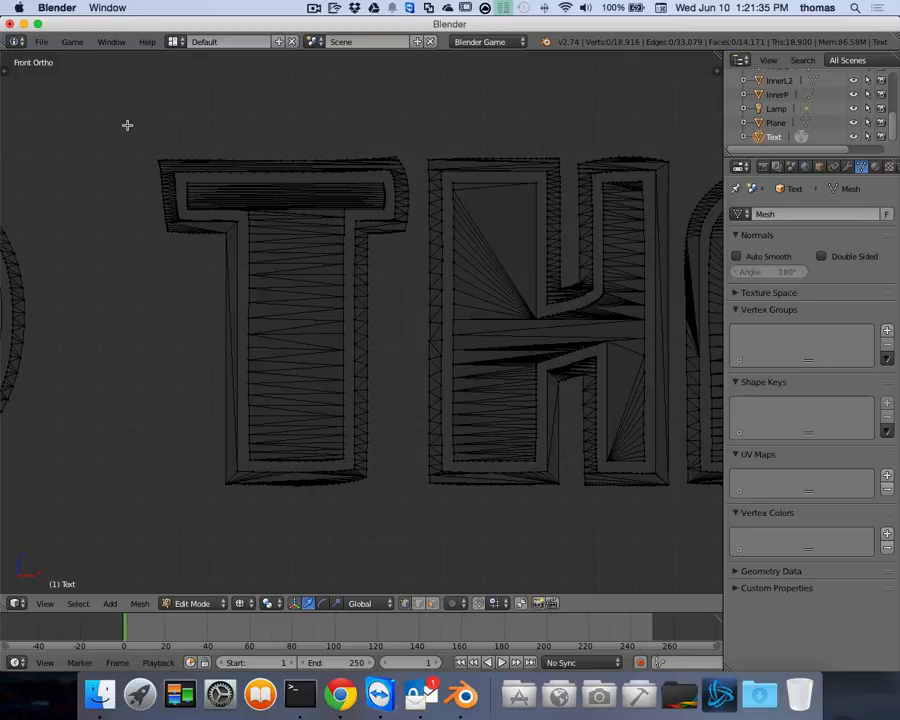
scroll(176, 150, down, 6)
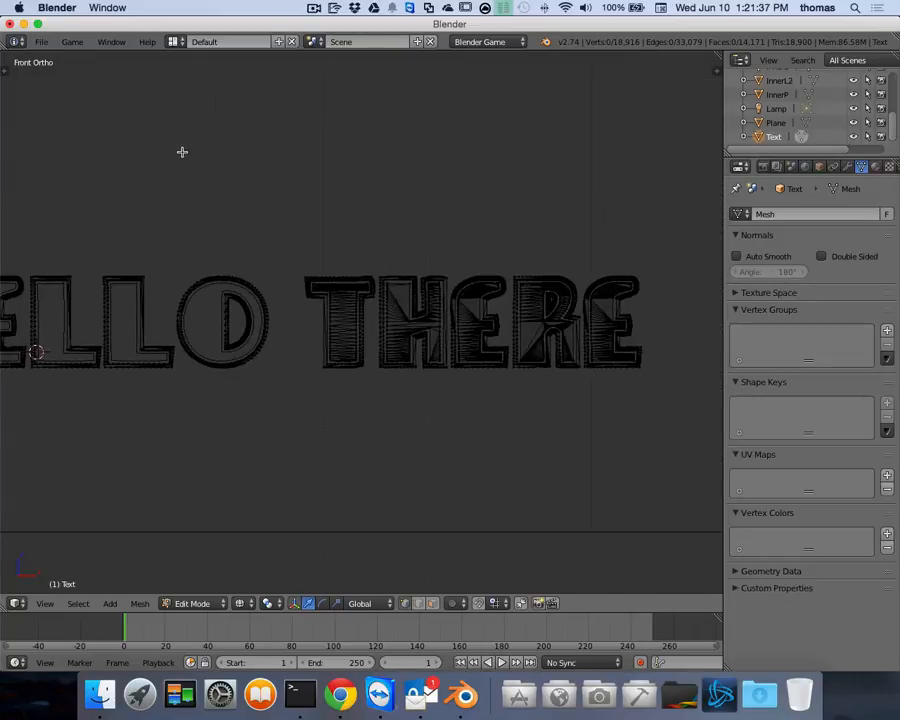
scroll(182, 152, up, 2)
scroll(182, 152, up, 1)
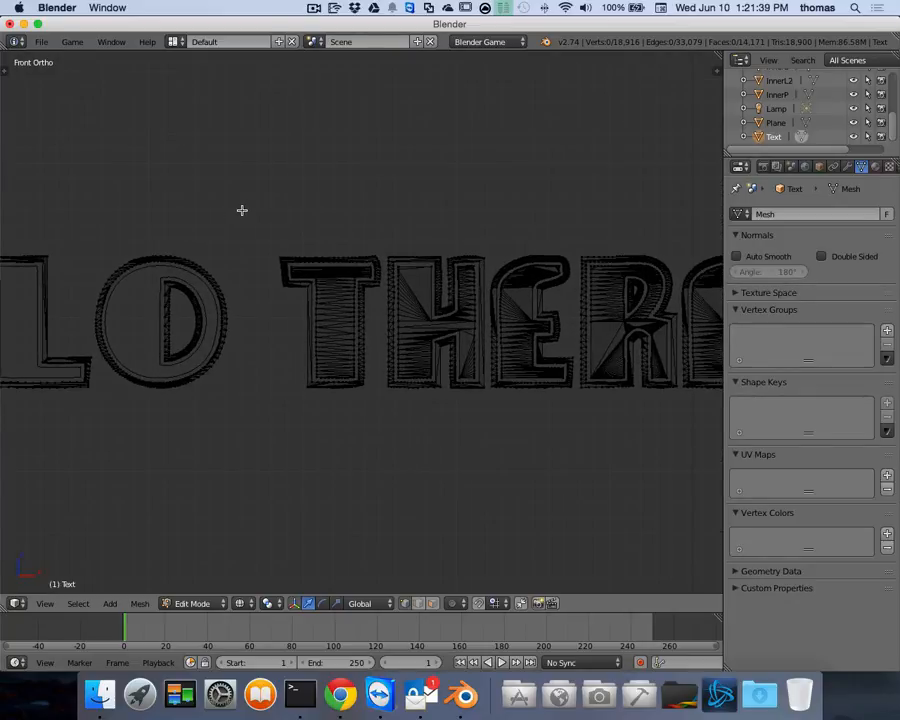
scroll(241, 208, down, 2)
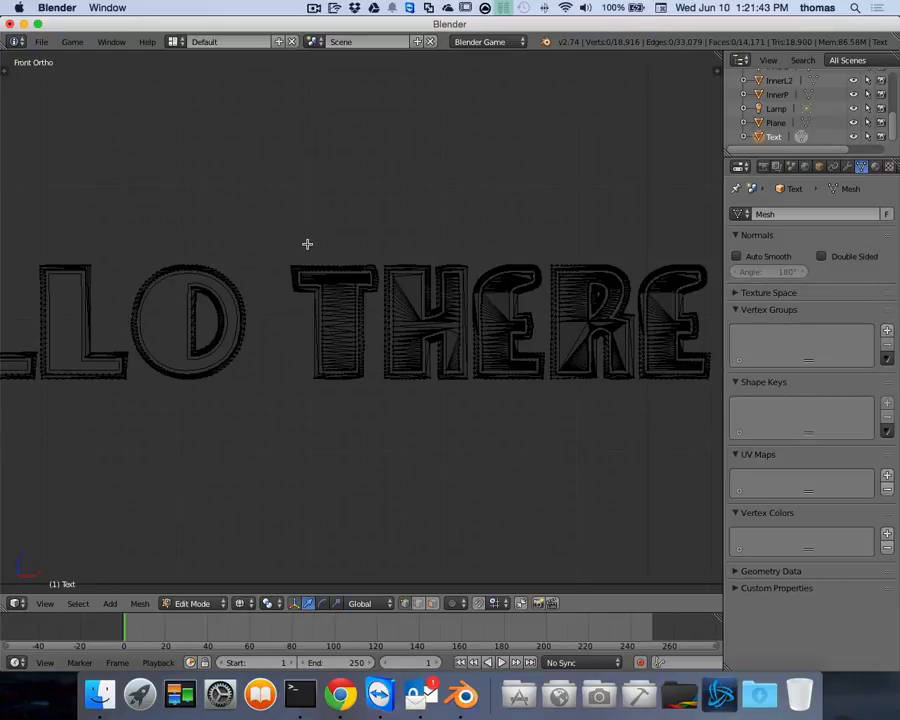
key(b)
drag(279, 243, 715, 434)
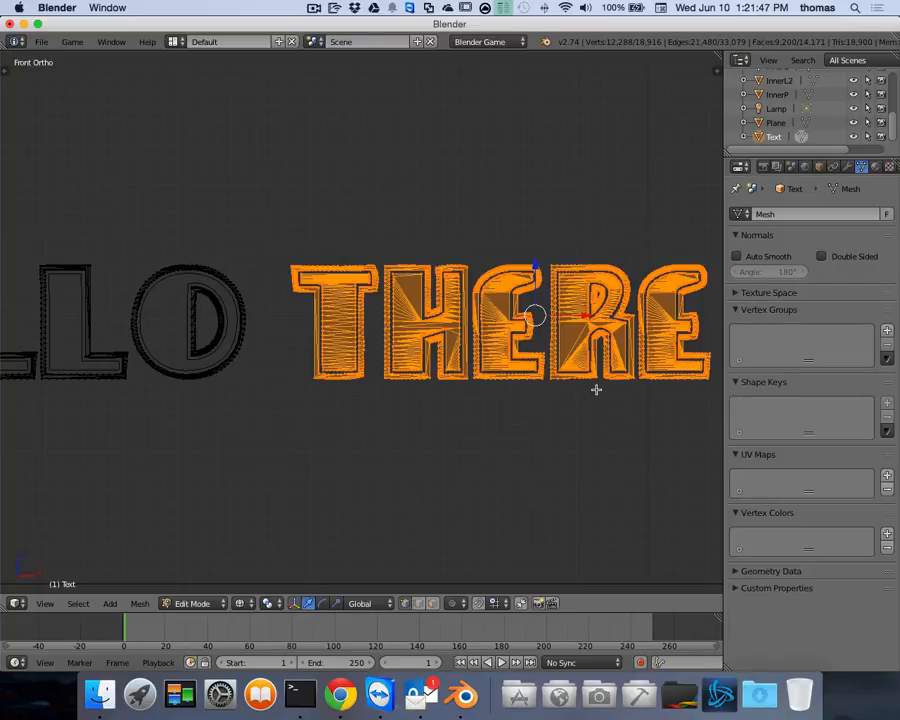
Delete all selected vertices of the word THERE from the Text mesh and return to Object Mode
key(x)
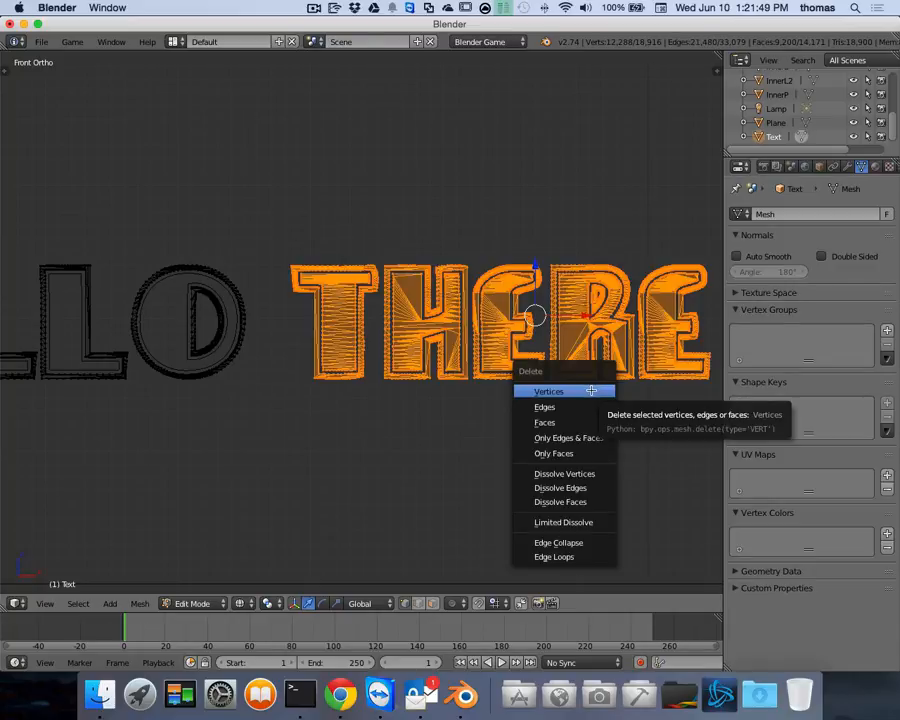
click(591, 391)
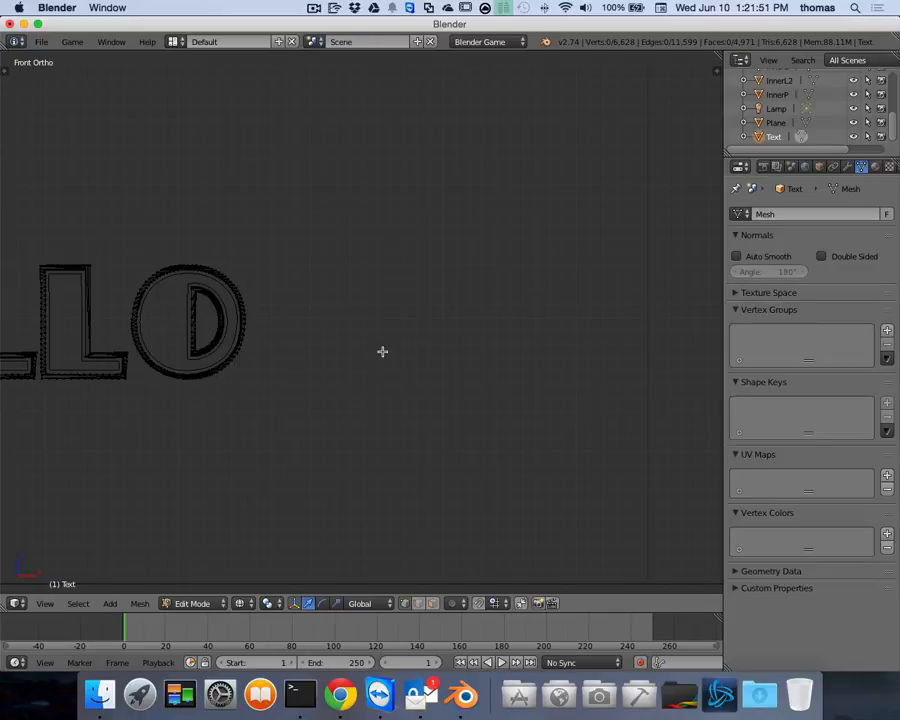
shift+scroll(384, 350, left, 10)
shift+scroll(384, 350, right, 4)
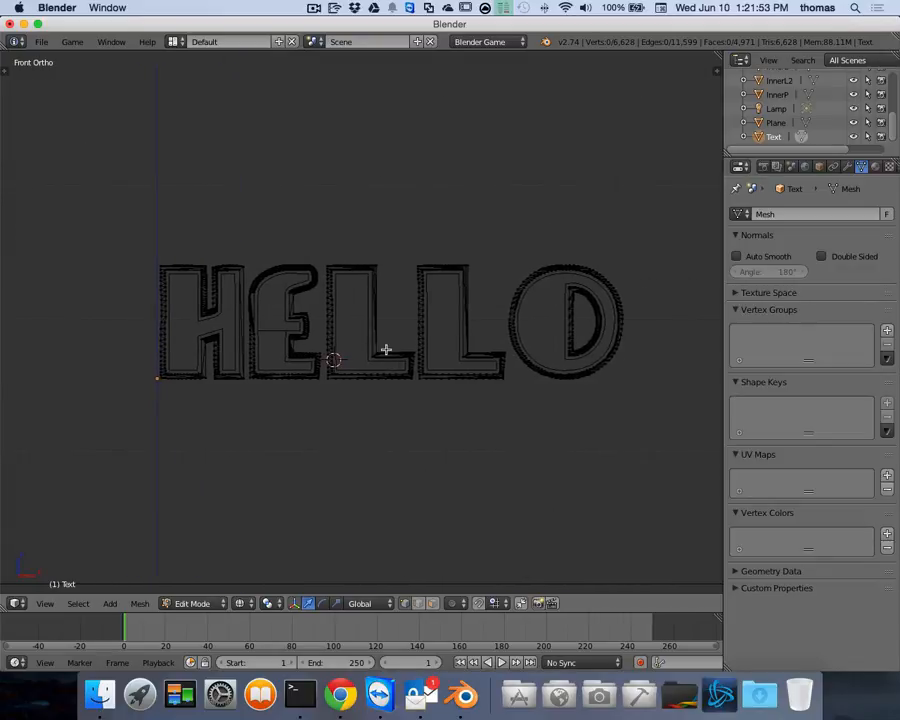
shift+scroll(385, 350, right, 1)
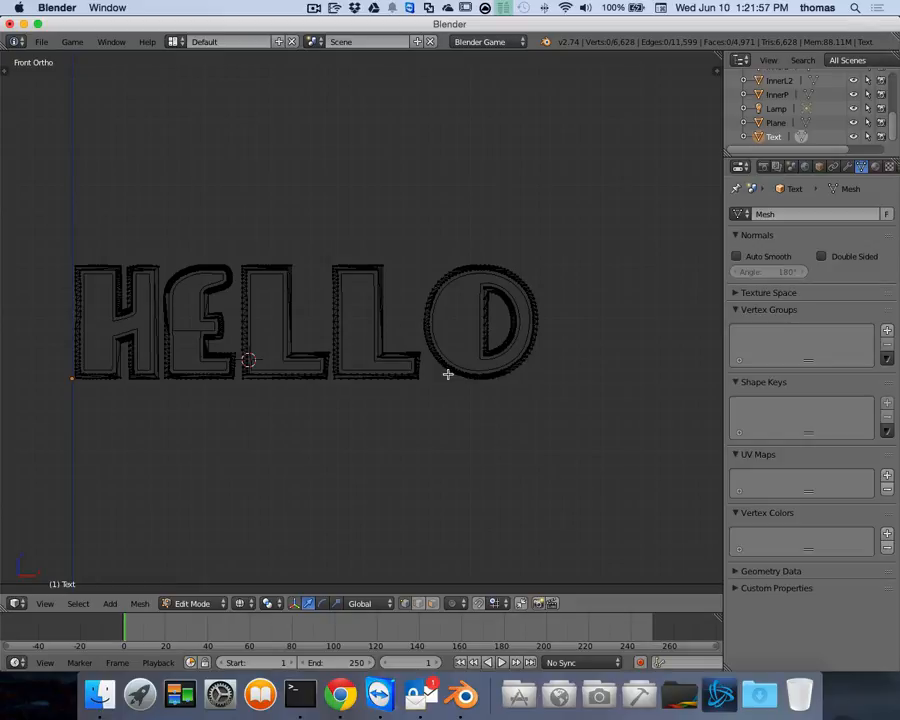
key(Tab)
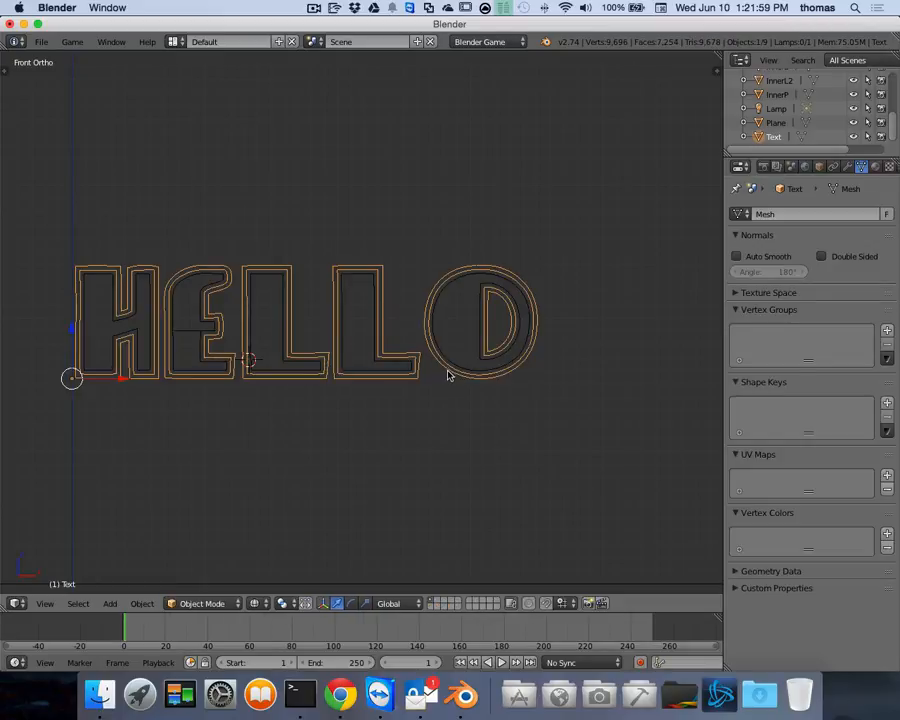
Select the inner H, E, both L's and the O one after another to check that each is a separate object
right_click(117, 332)
right_click(178, 324)
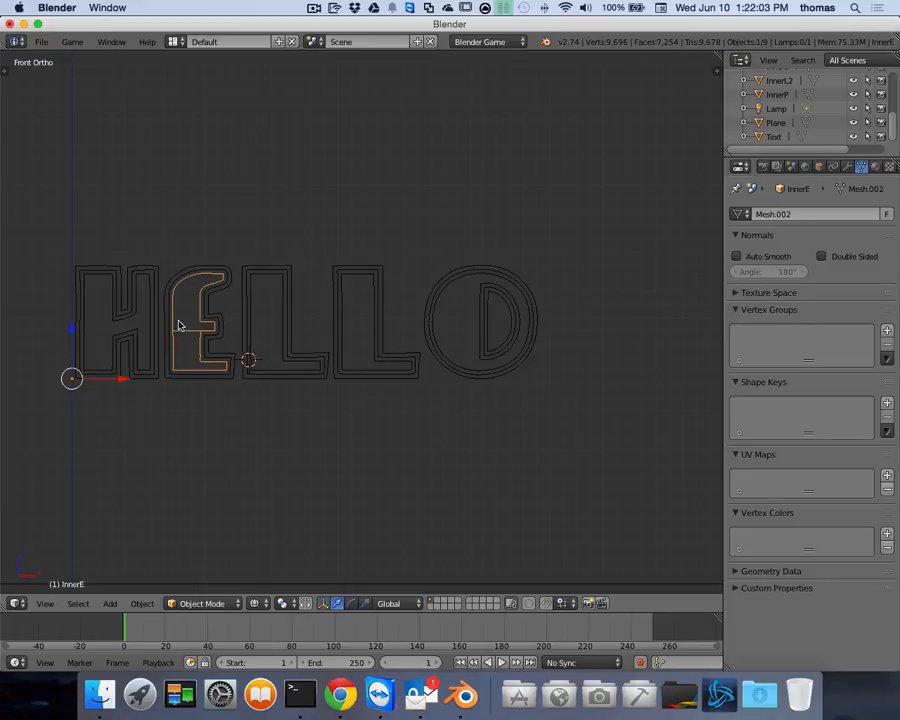
right_click(266, 319)
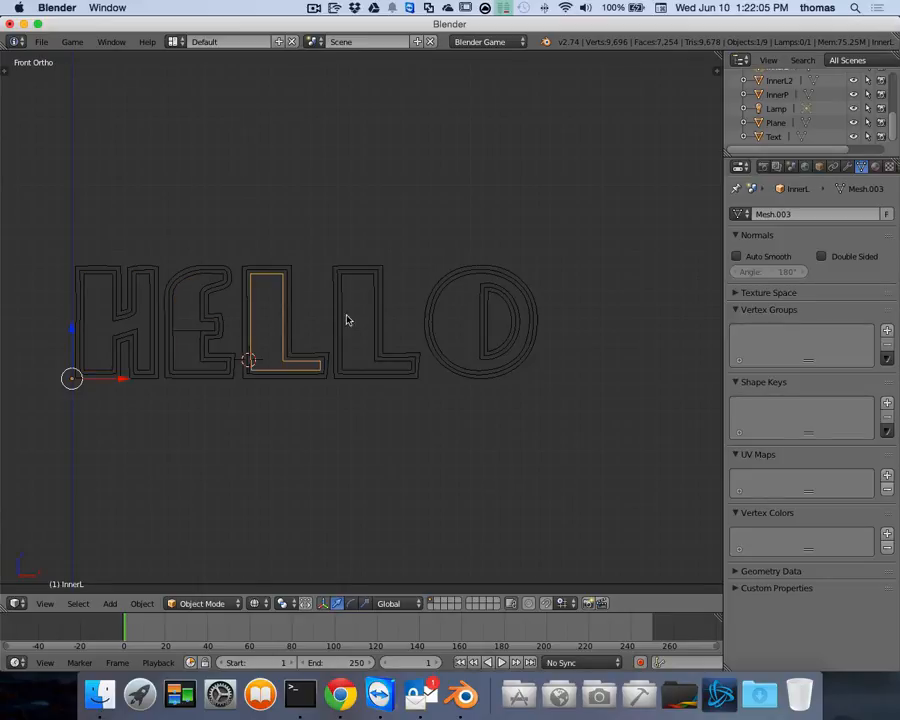
right_click(340, 311)
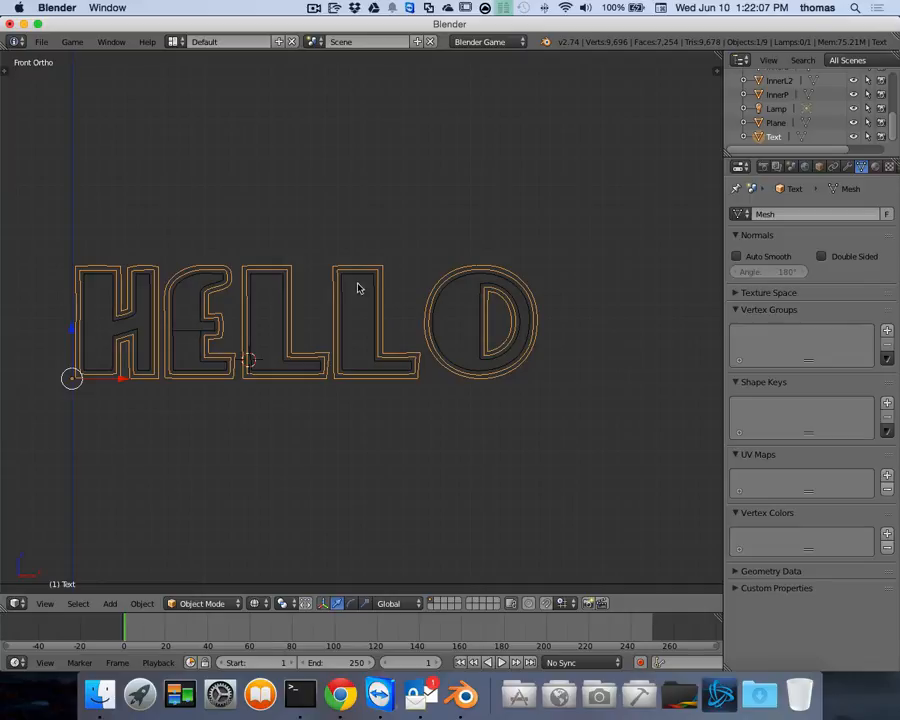
right_click(374, 347)
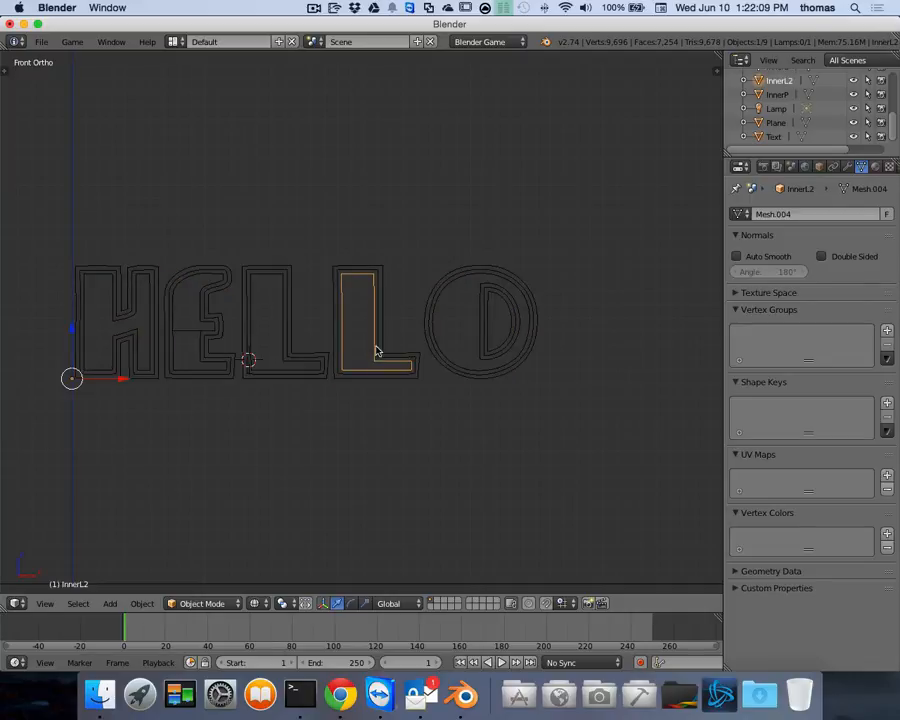
right_click(437, 336)
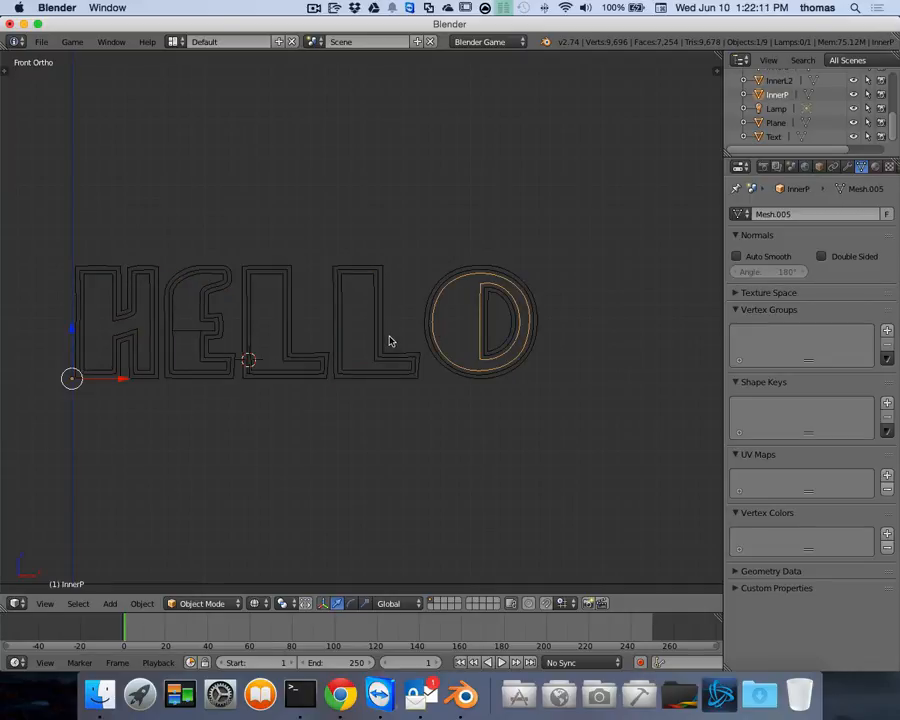
Switch the viewport to solid shading and examine the HELLO letters from a slightly rotated view and close up
key(Tab)
key(Tab)
key(z)
key(KP_4)
key(KP_4)
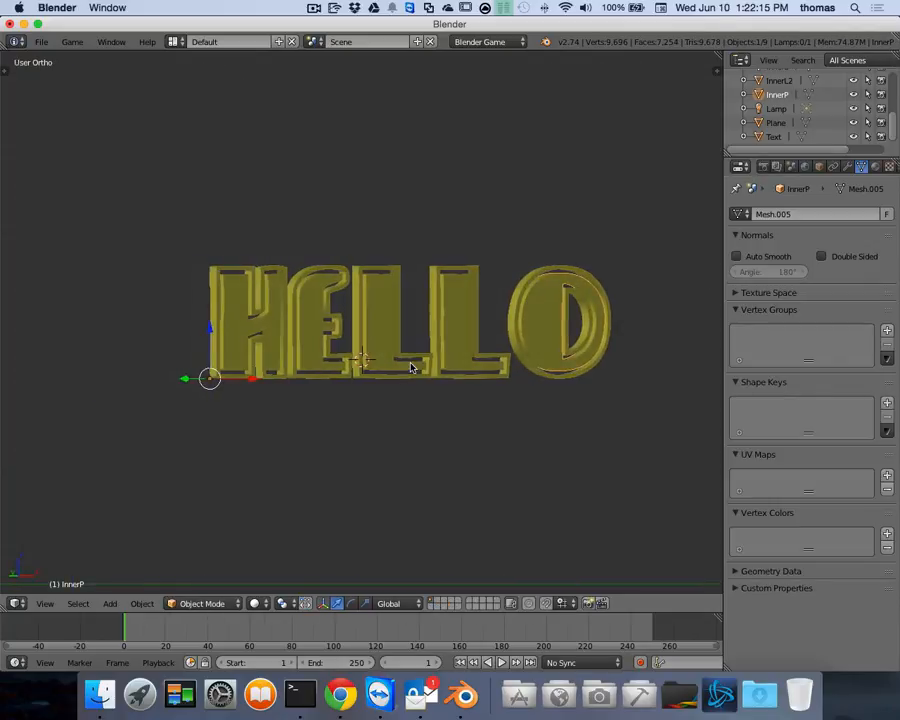
scroll(411, 367, left, 3)
scroll(411, 367, right, 8)
scroll(411, 367, left, 4)
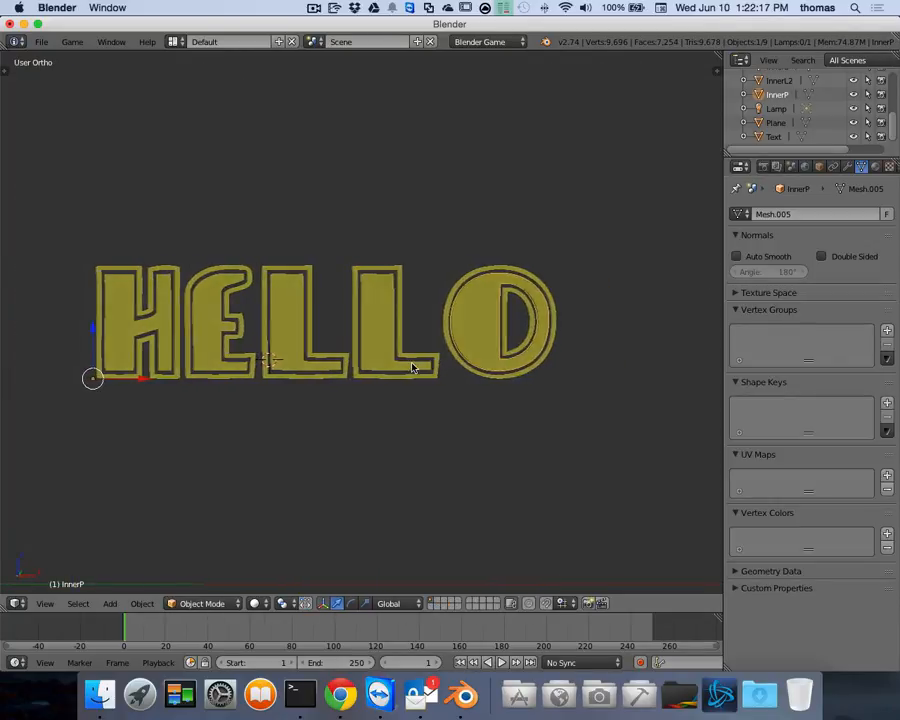
scroll(411, 367, left, 1)
scroll(304, 360, up, 4)
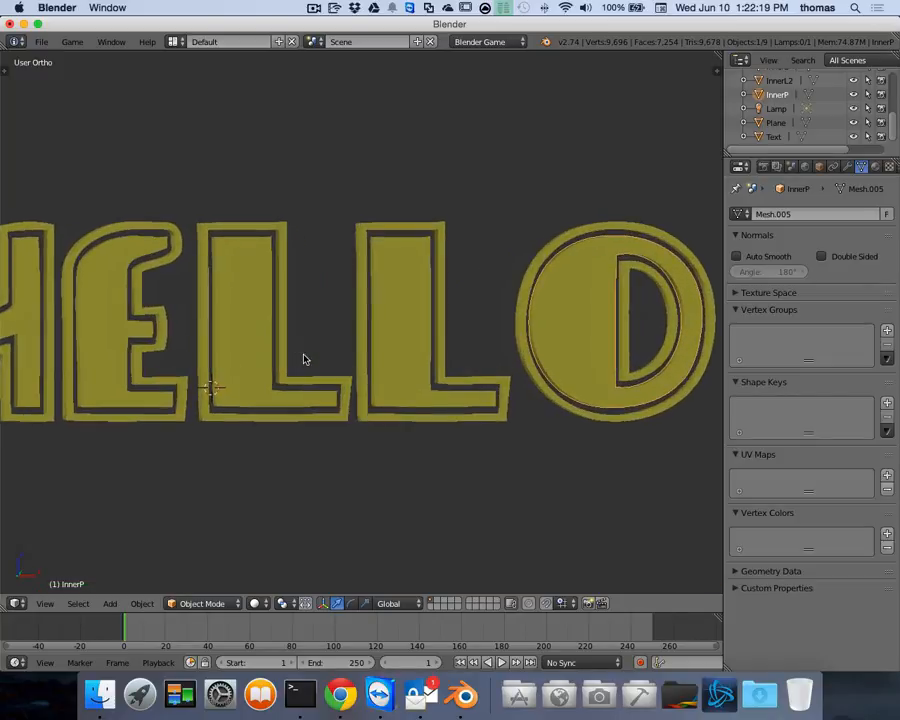
scroll(305, 358, down, 3)
scroll(310, 363, down, 1)
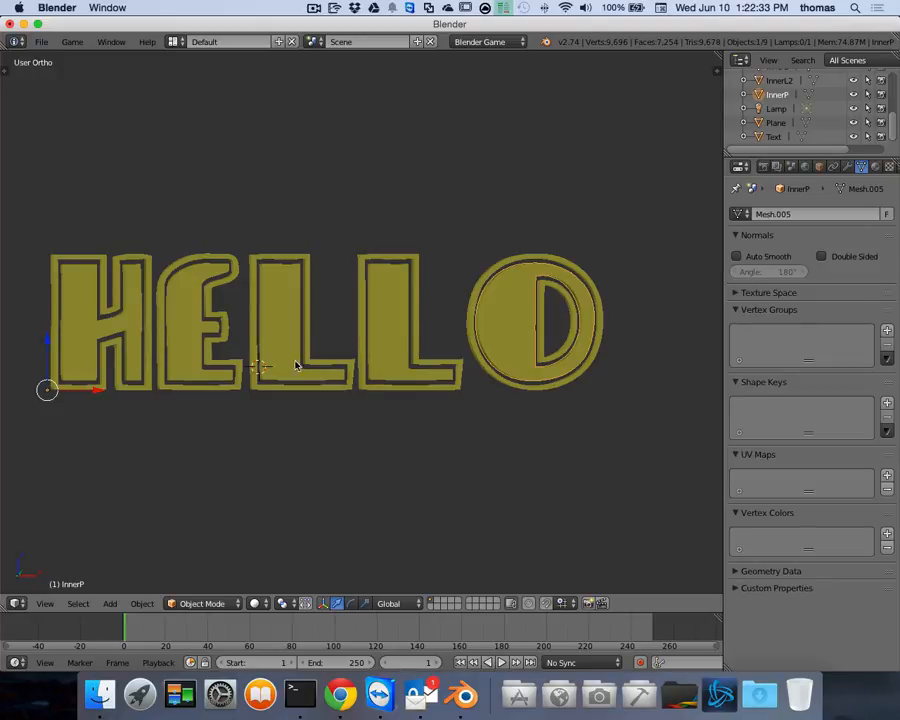
Select the inner H, E, both L's and the O together, with InnerP active, and join them into one object
right_click(88, 331)
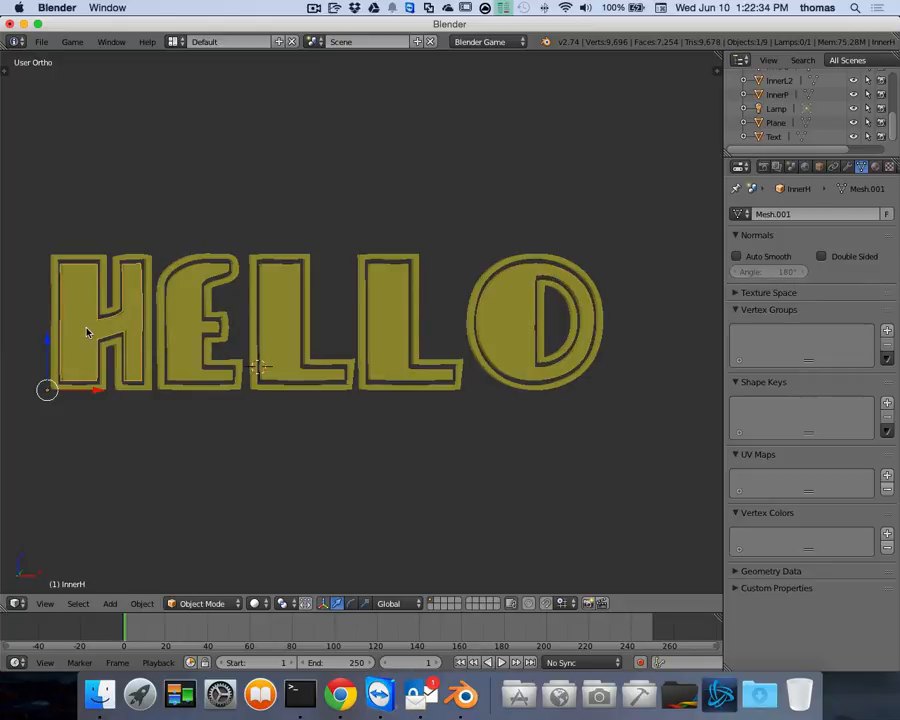
right_click(181, 321)
right_click(283, 319)
right_click(390, 319)
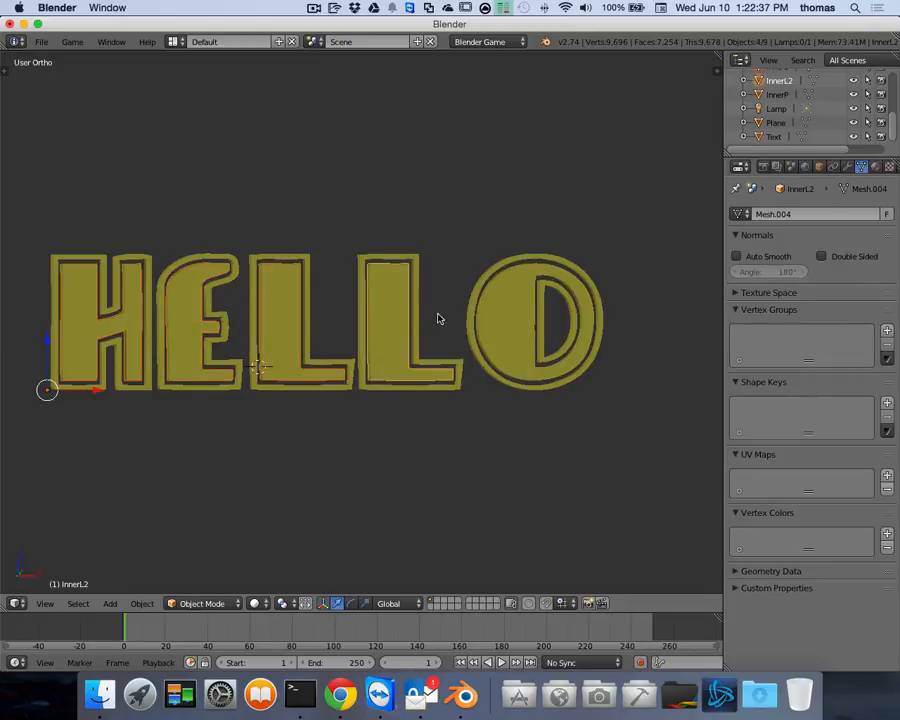
right_click(500, 318)
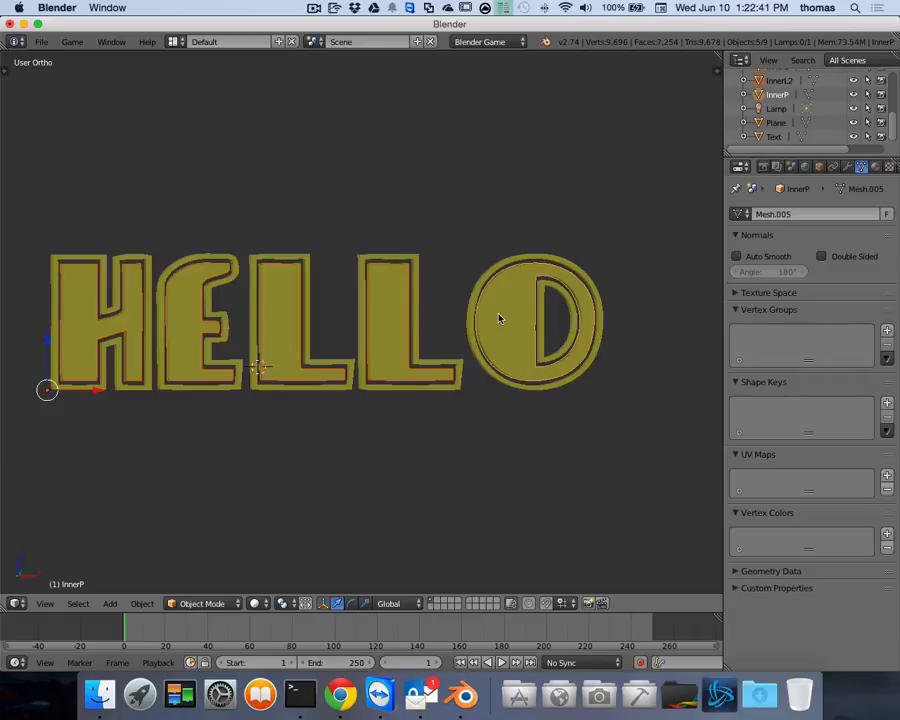
key(ctrl+j)
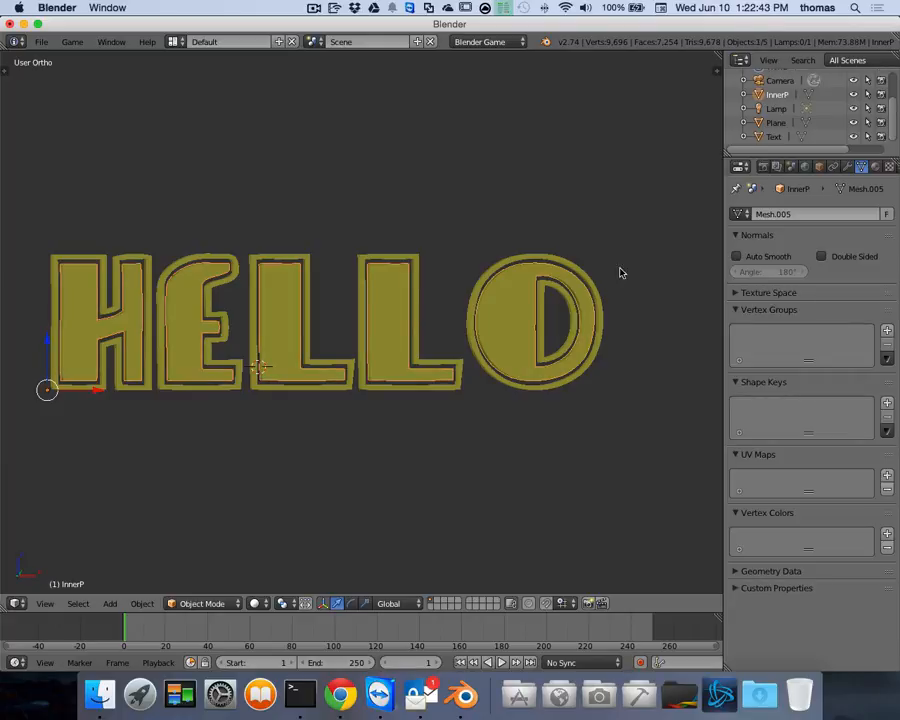
Rename the InnerP object as InnerHello
scroll(893, 138, up, 3)
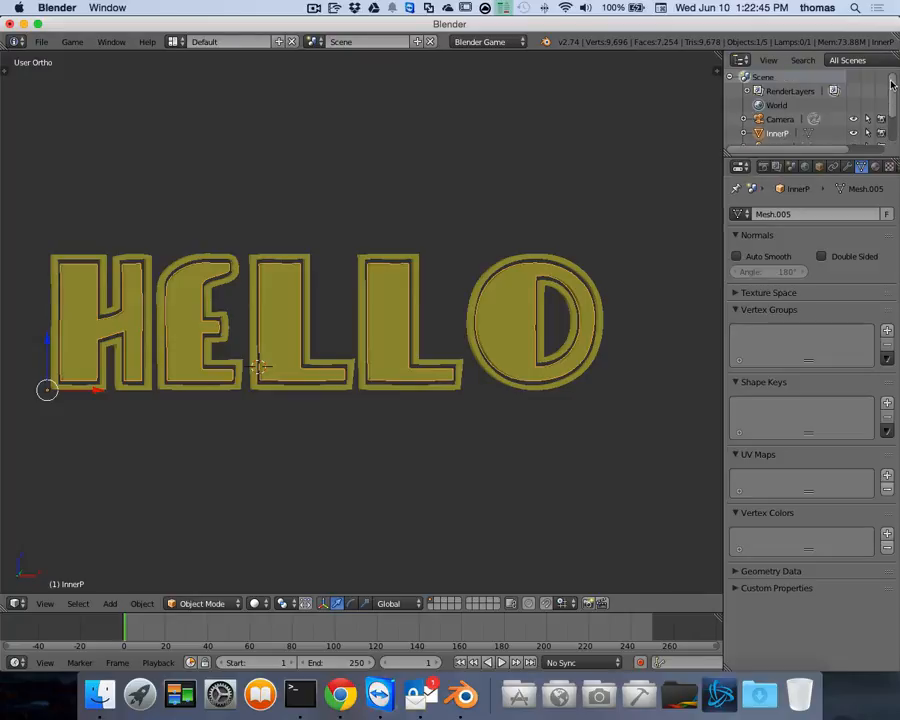
scroll(893, 138, down, 3)
double_click(779, 94)
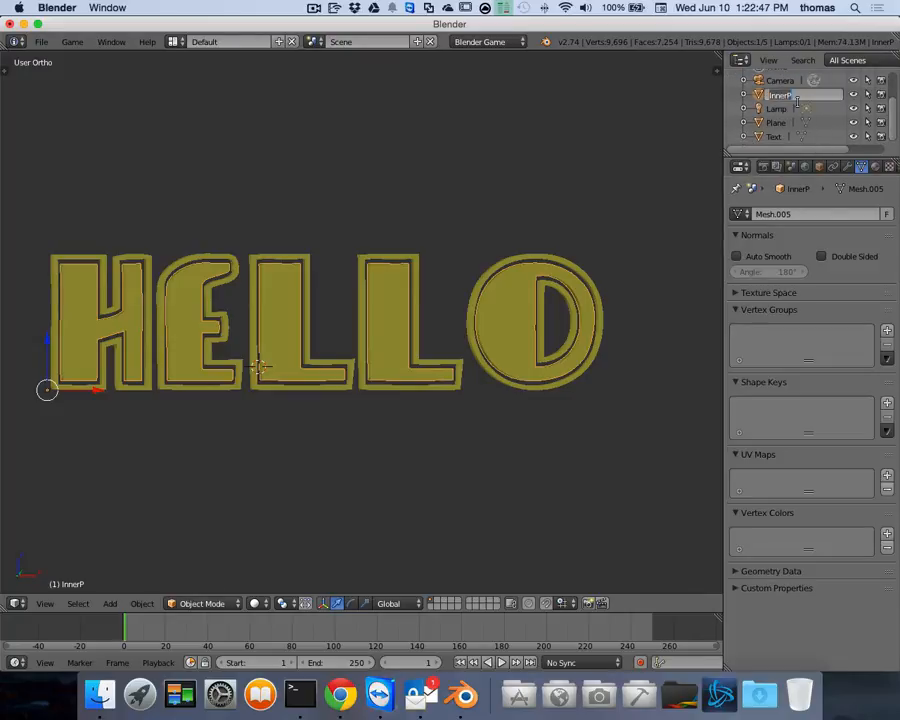
text(InnerHello)
key(Return)
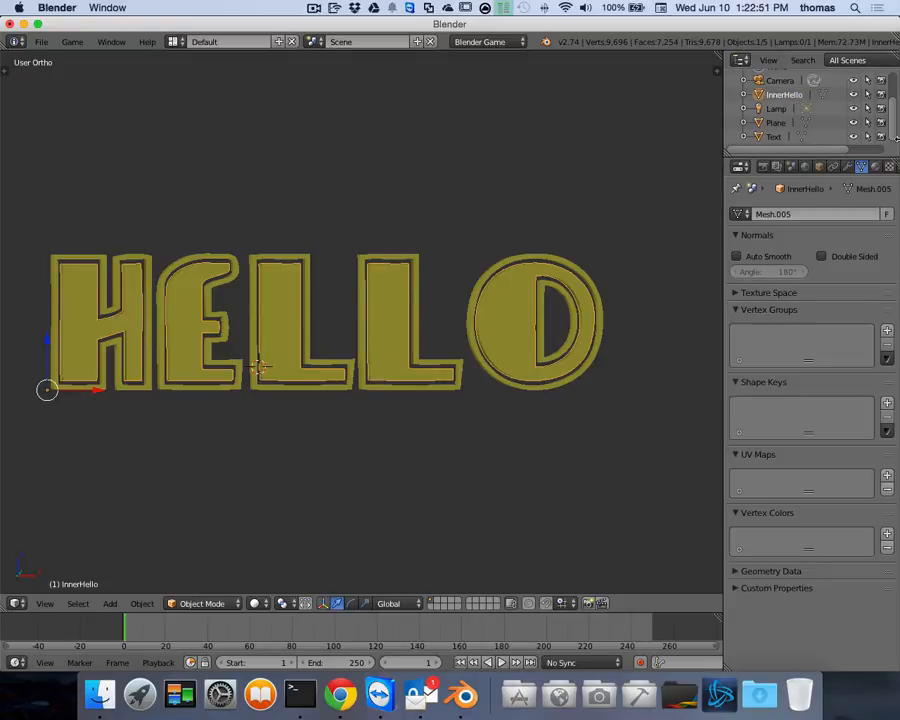
Rename the Text object, the outline of the letters, as OuterHello
click(774, 137)
double_click(774, 138)
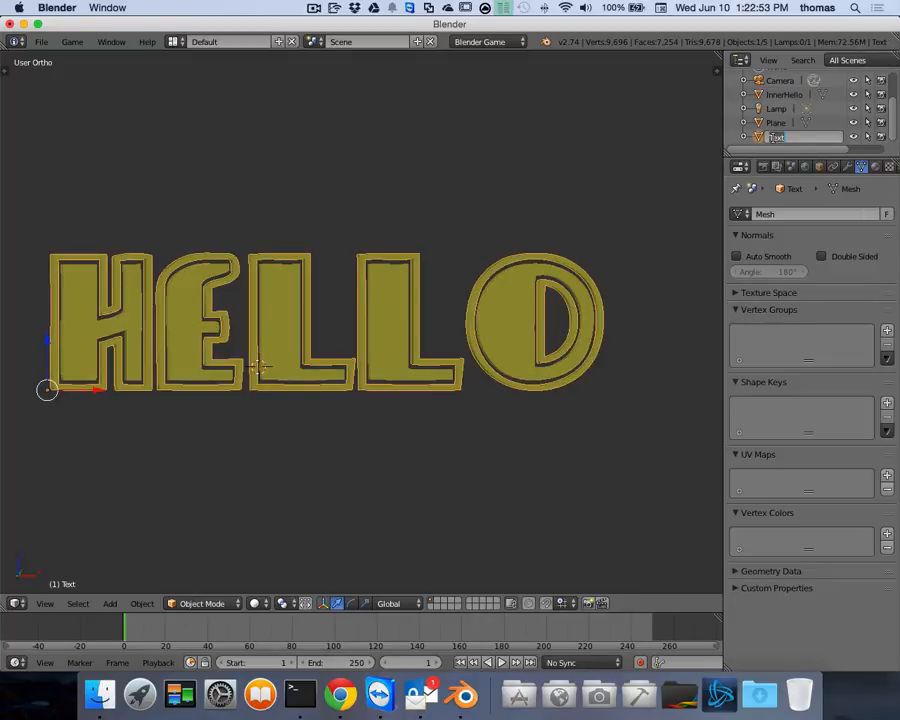
key(BackSpace)
text(OuterHello)
key(Return)
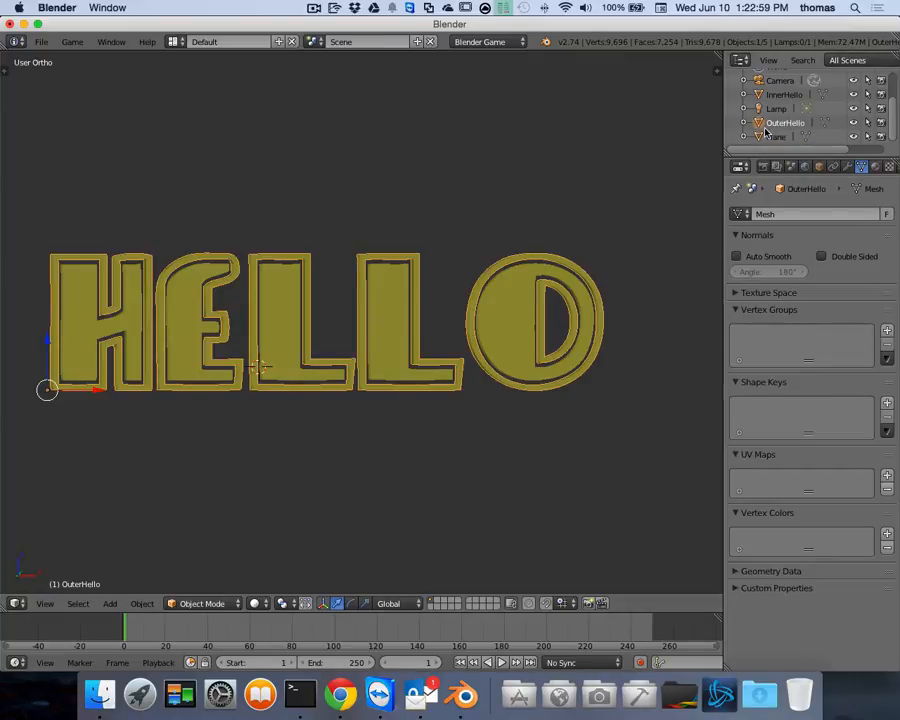
Rename the material of the InnerHello object as Yellow
click(774, 95)
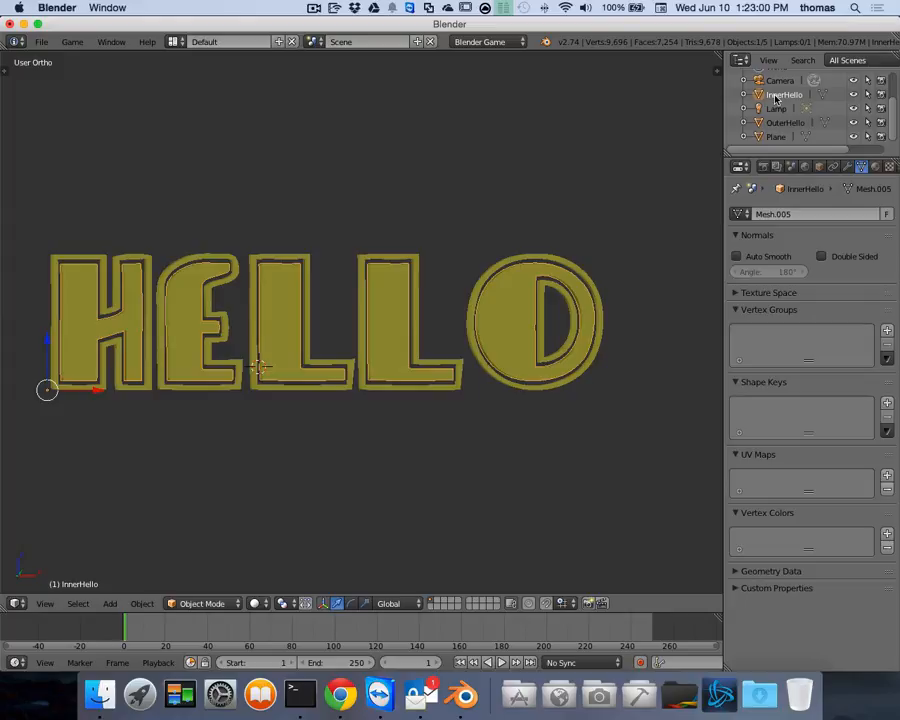
click(876, 167)
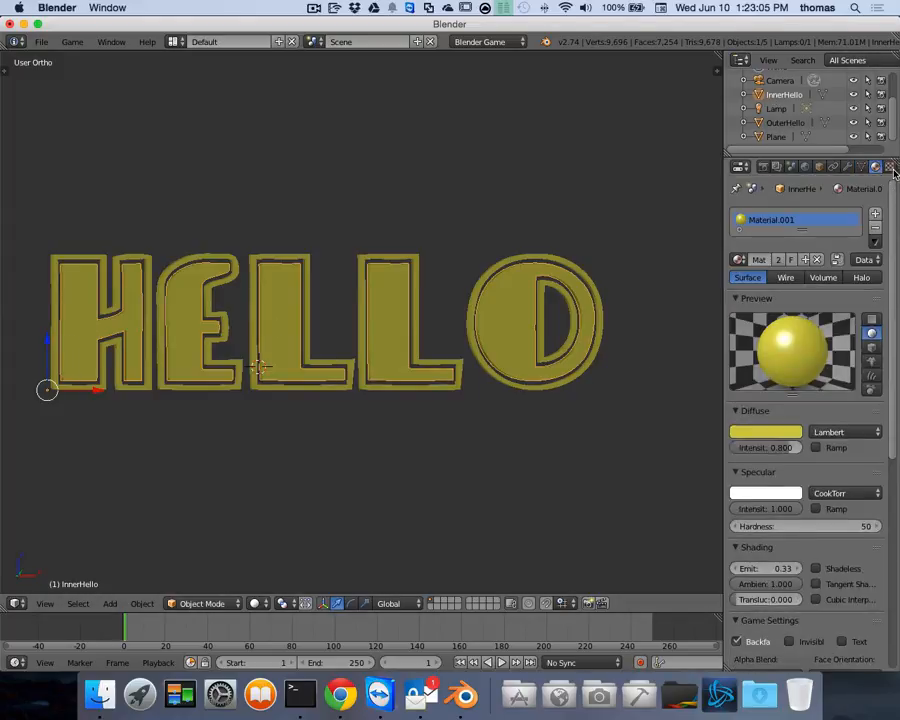
double_click(770, 222)
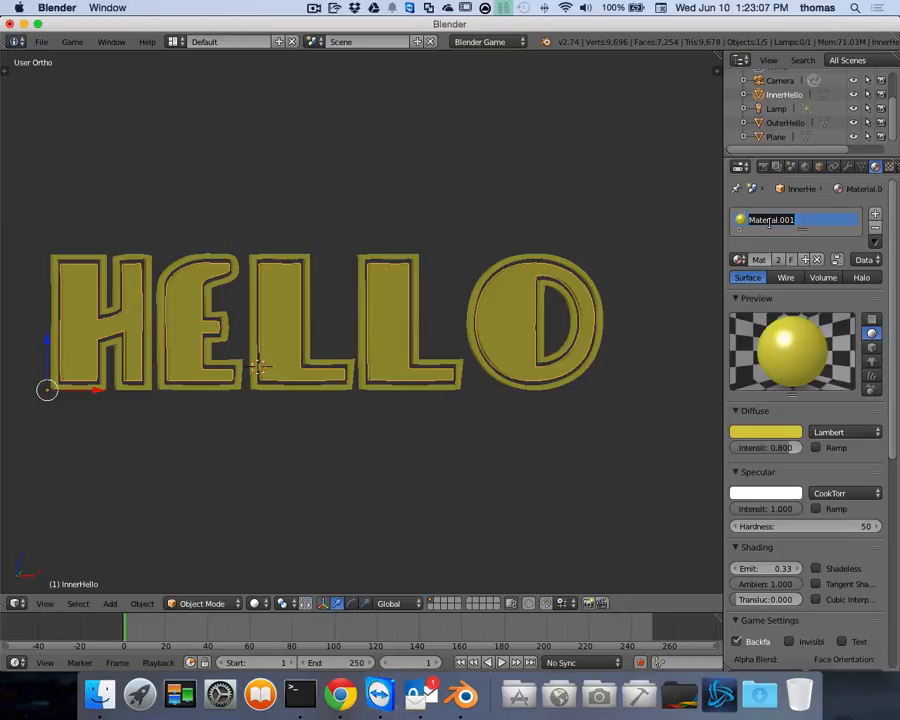
text(Yellow)
key(Return)
Add a second material to InnerHello with a red diffuse colour and name it Red
click(875, 213)
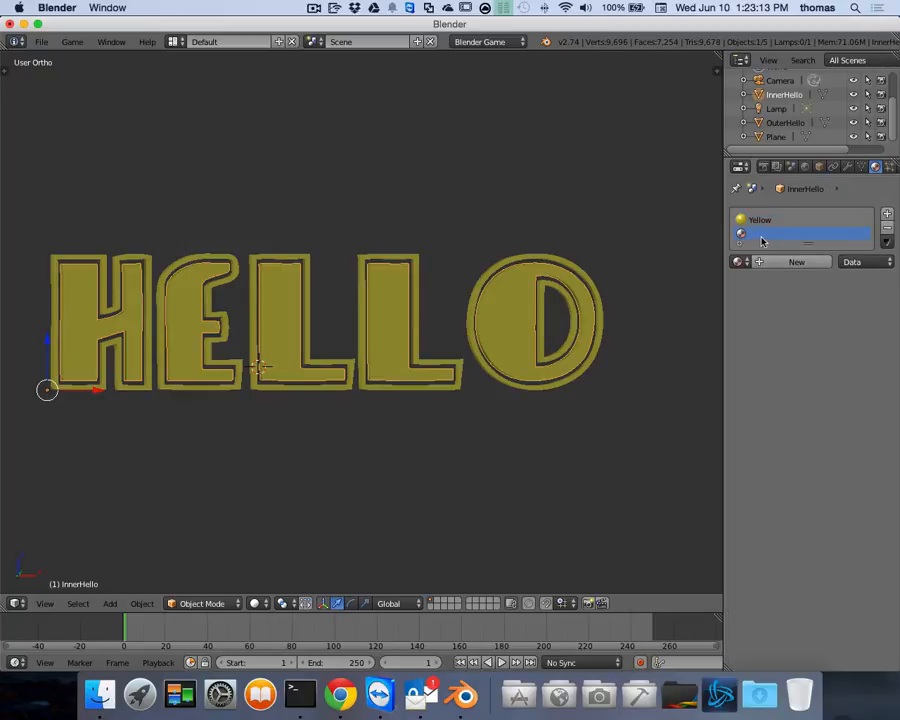
click(792, 261)
click(762, 435)
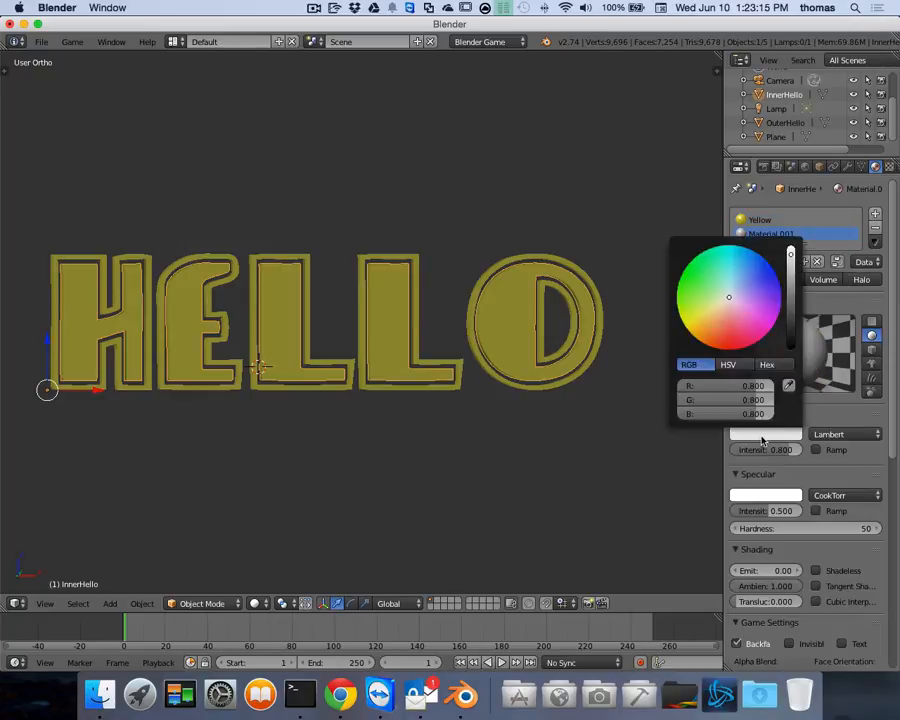
drag(731, 301, 734, 348)
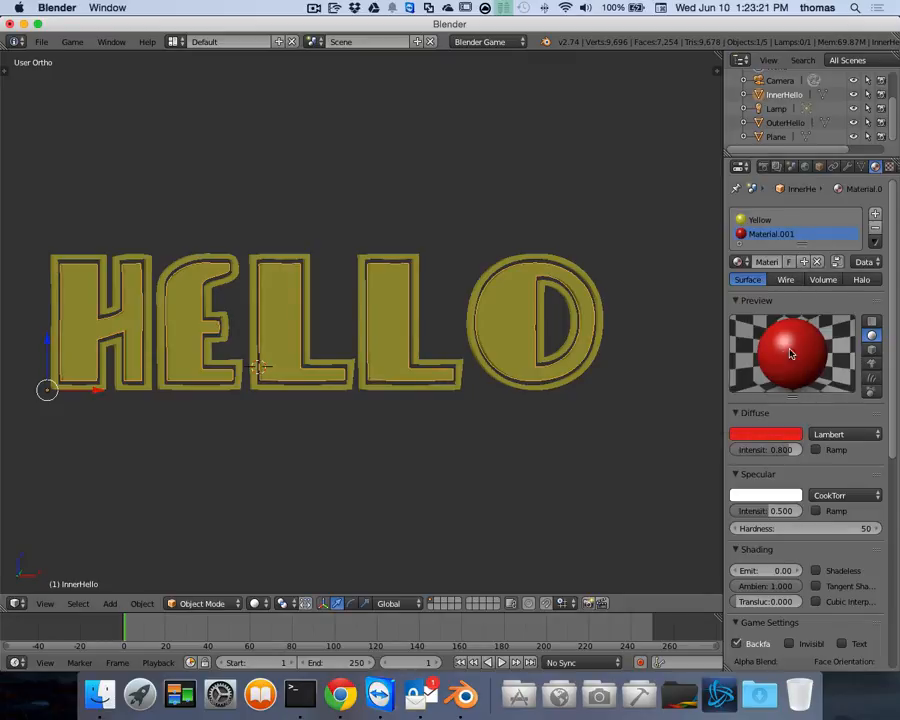
double_click(790, 236)
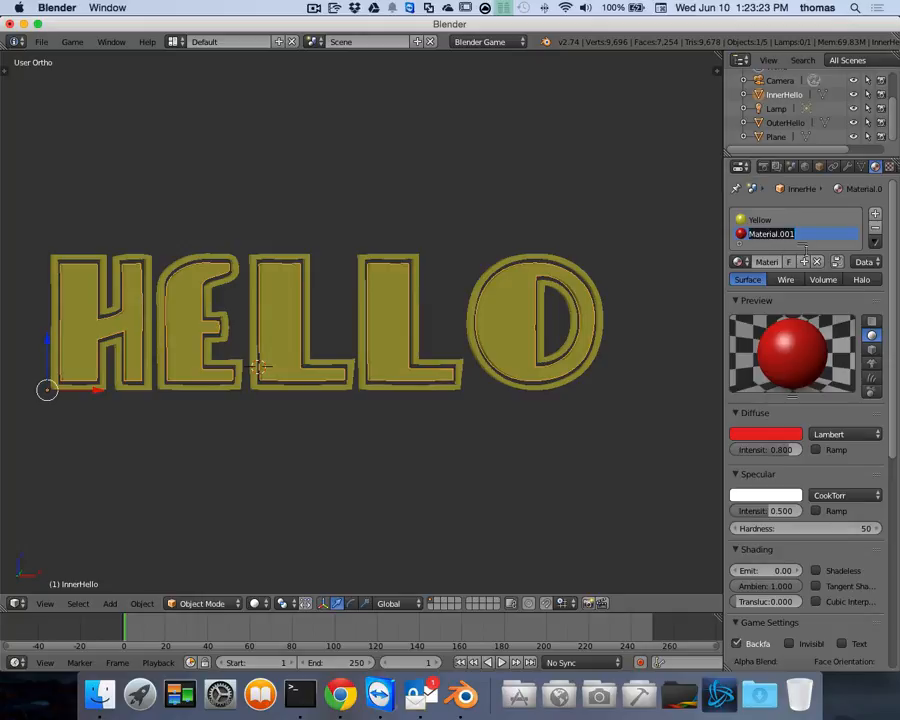
text(Red)
key(Return)
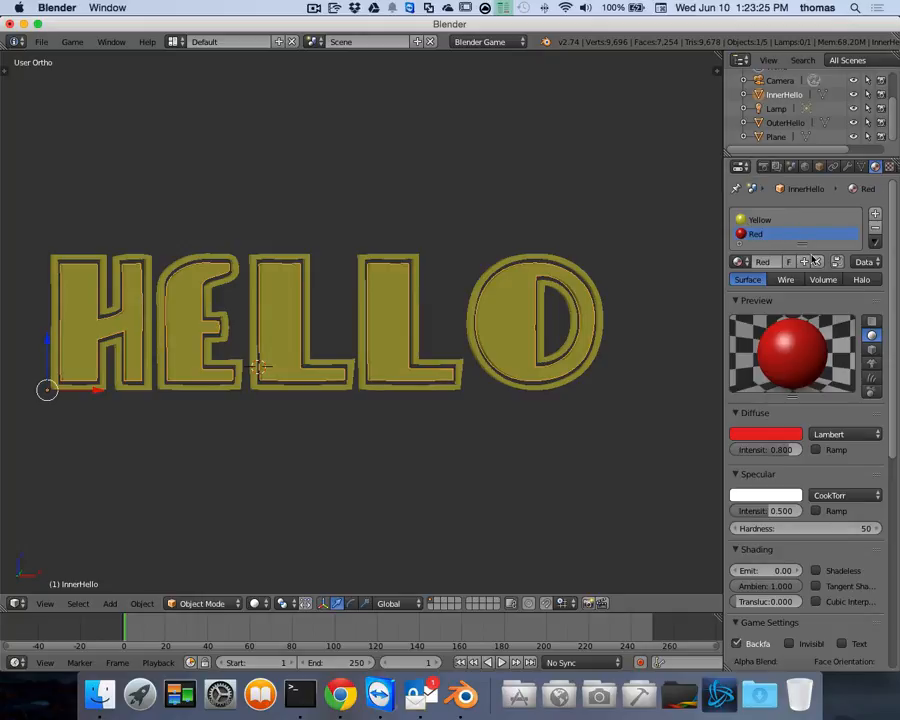
Brighten the diffuse colour of the Red material and set its Emit value to 0.05
click(773, 434)
click(745, 437)
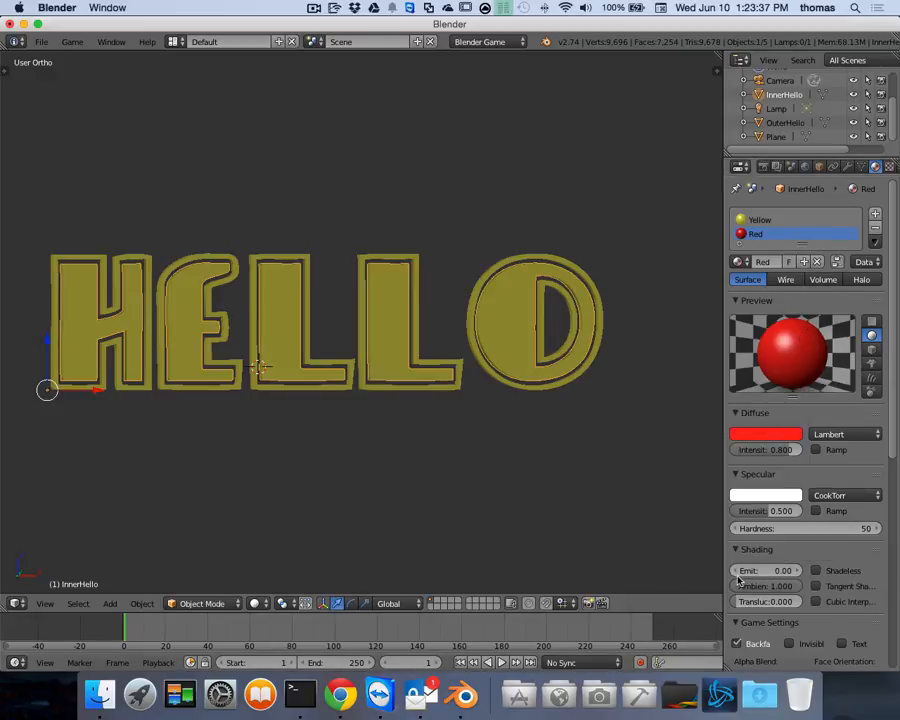
drag(734, 575, 738, 575)
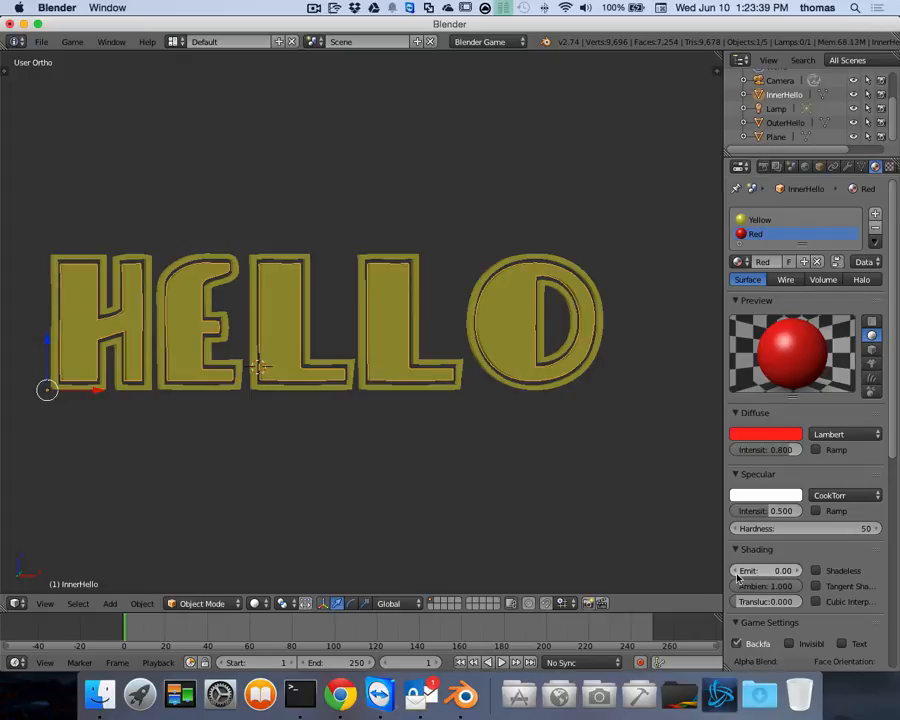
click(788, 572)
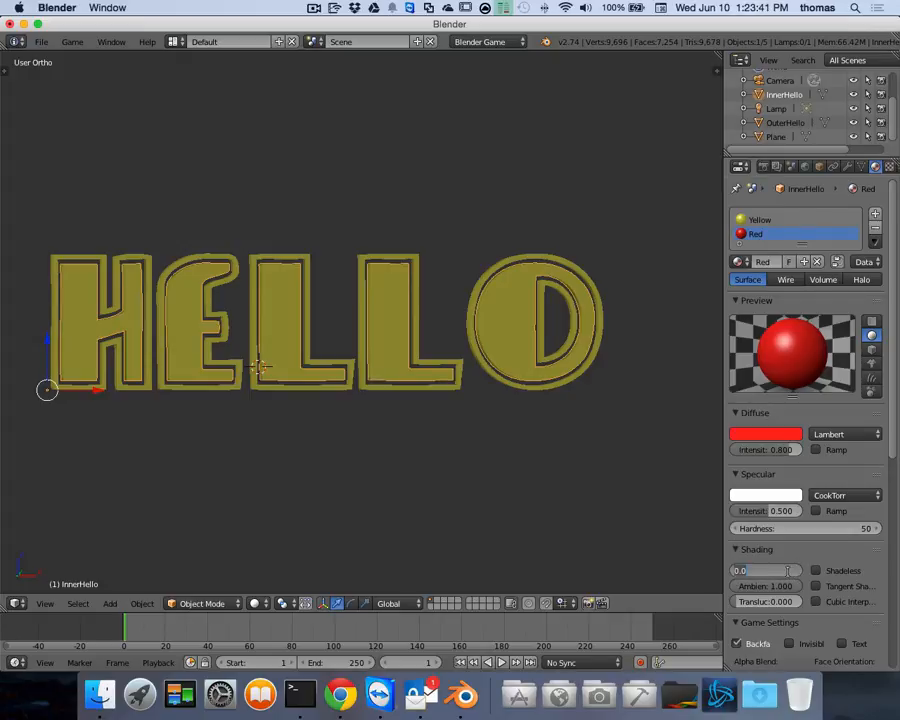
key(Return)
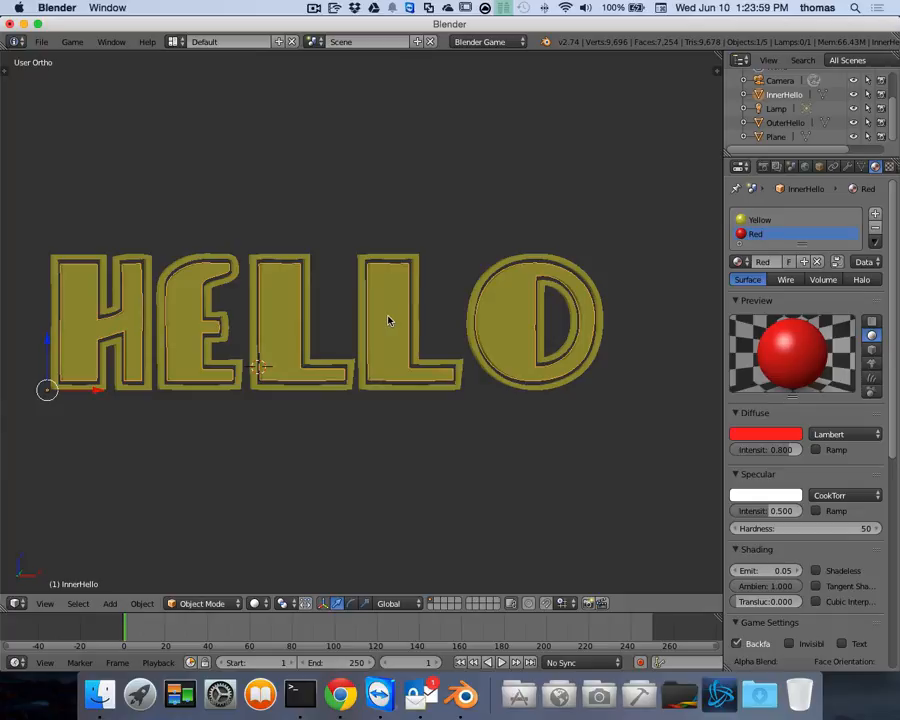
Assign the Red material to all faces of the InnerHello mesh in Edit Mode
key(Tab)
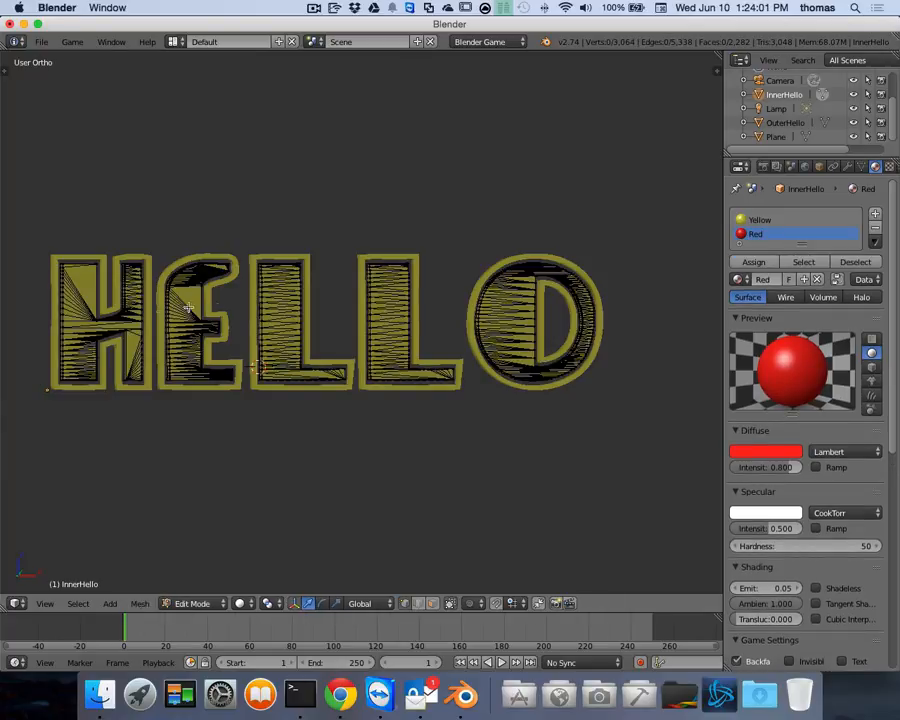
key(a)
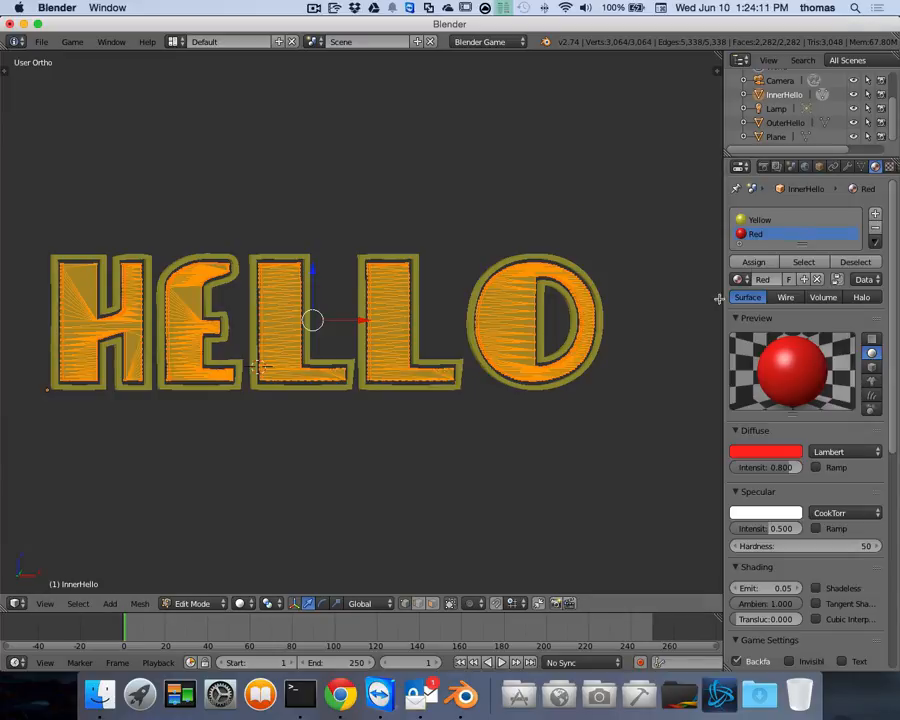
click(754, 262)
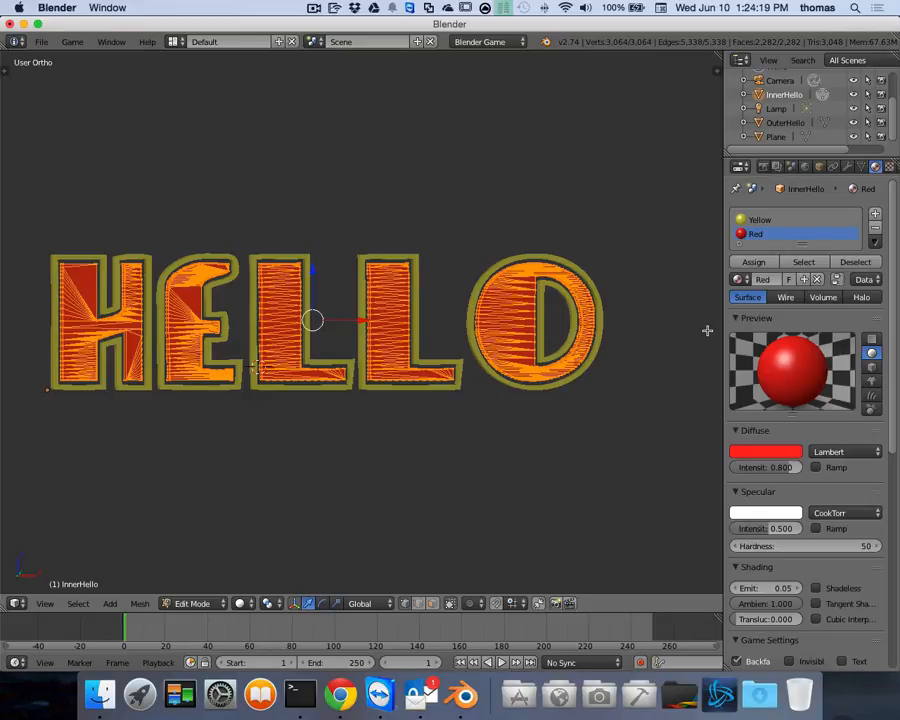
Return to Object Mode and remove the Yellow material slot from InnerHello
click(765, 222)
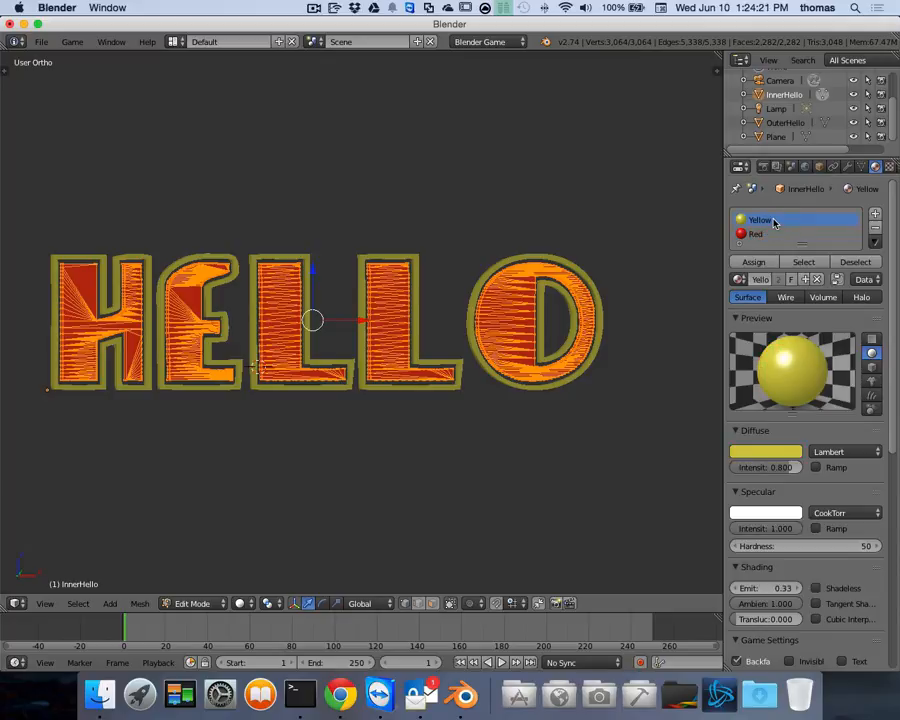
click(875, 227)
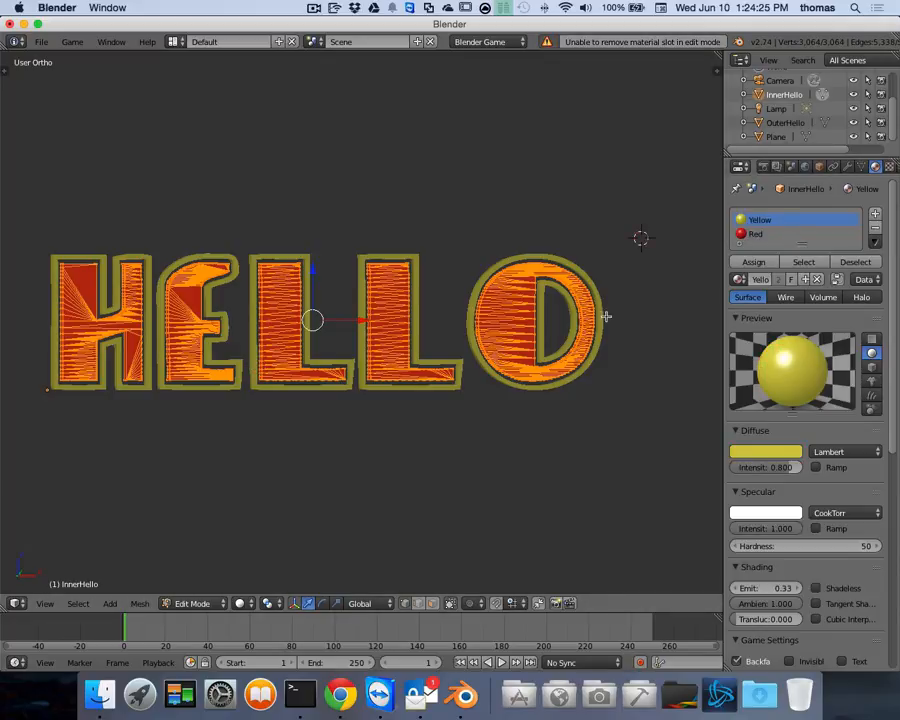
key(Tab)
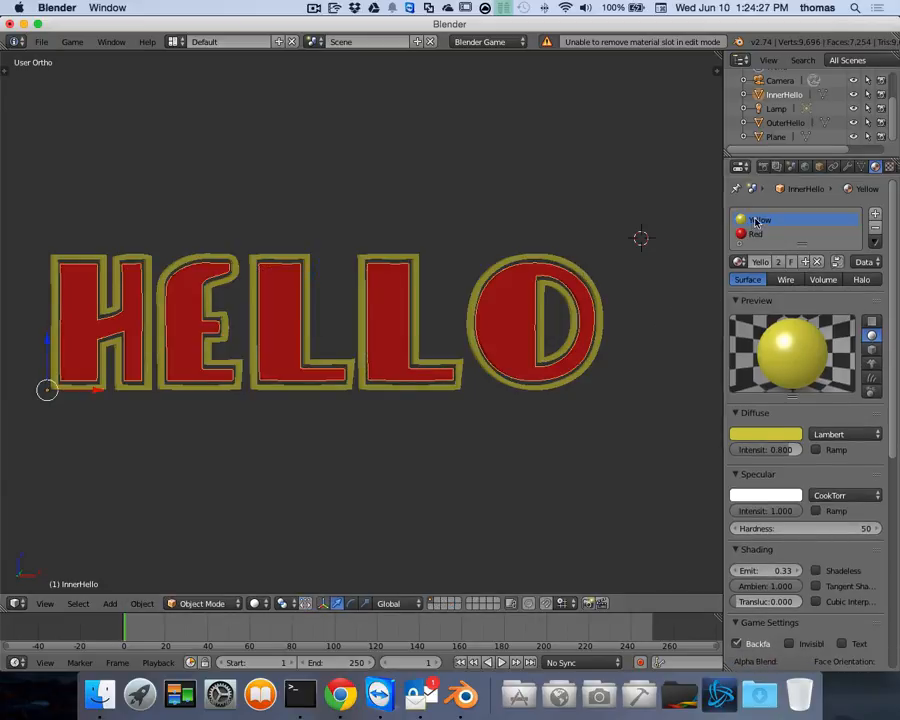
click(876, 229)
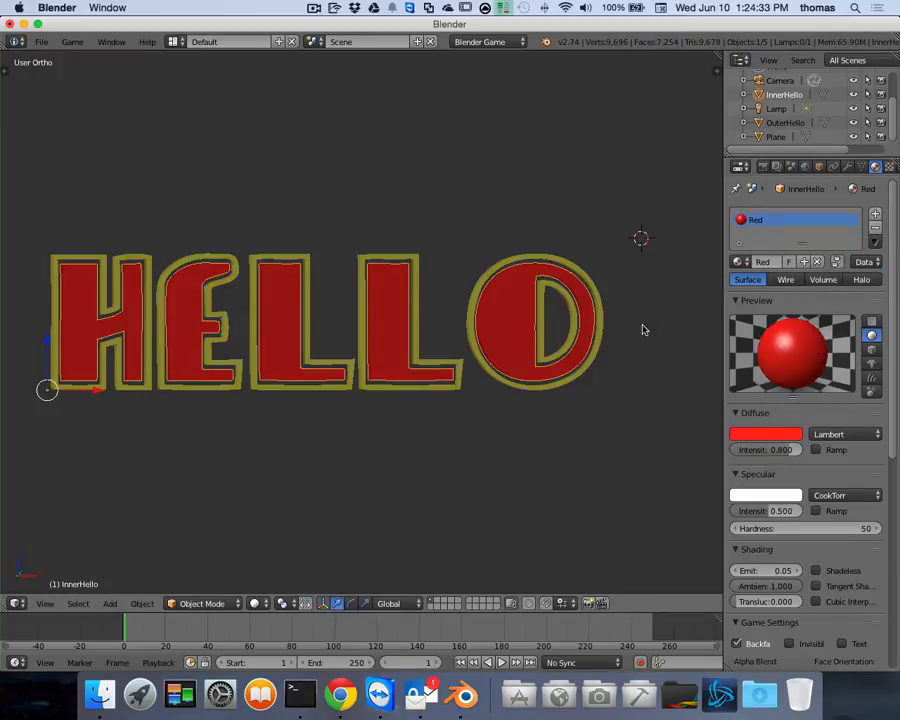
Select OuterHello and view the list of existing materials without changing its material
click(786, 123)
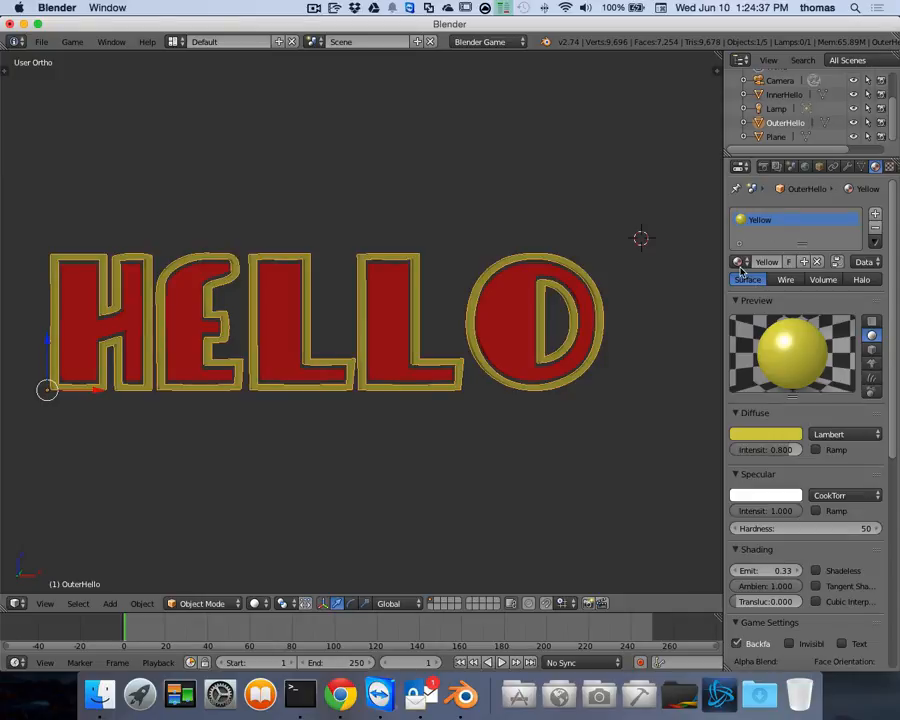
click(740, 262)
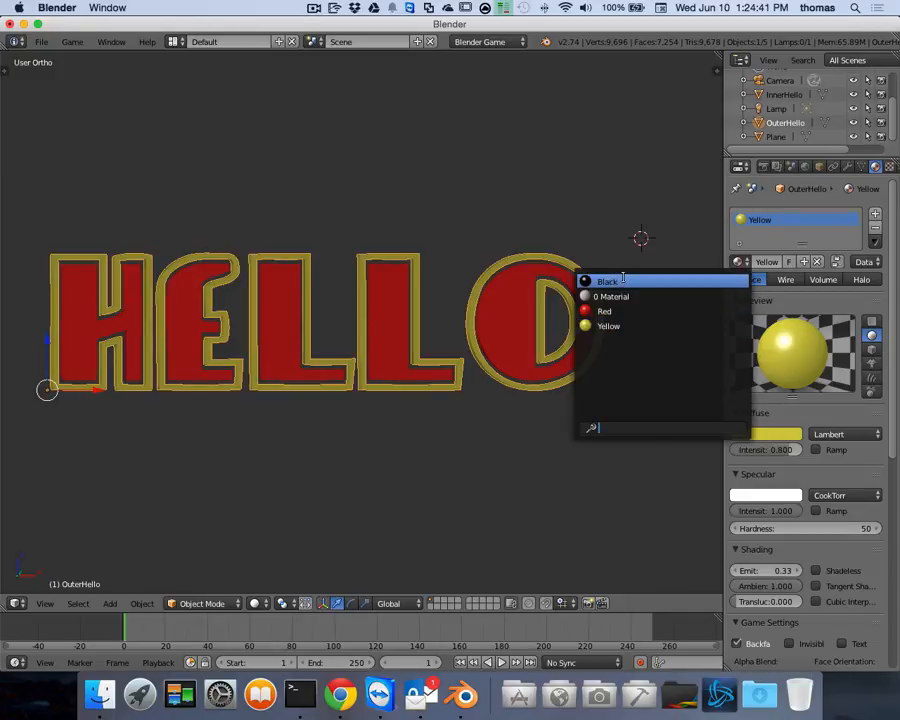
click(363, 160)
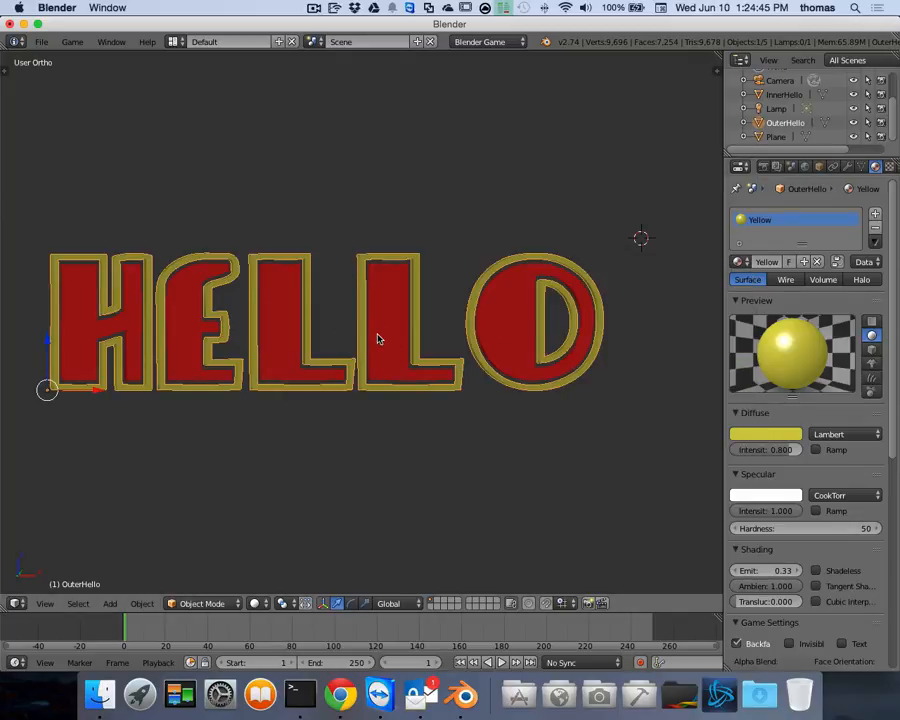
Switch to perspective view and examine the two-coloured HELLO letters from several angles
key(KP_5)
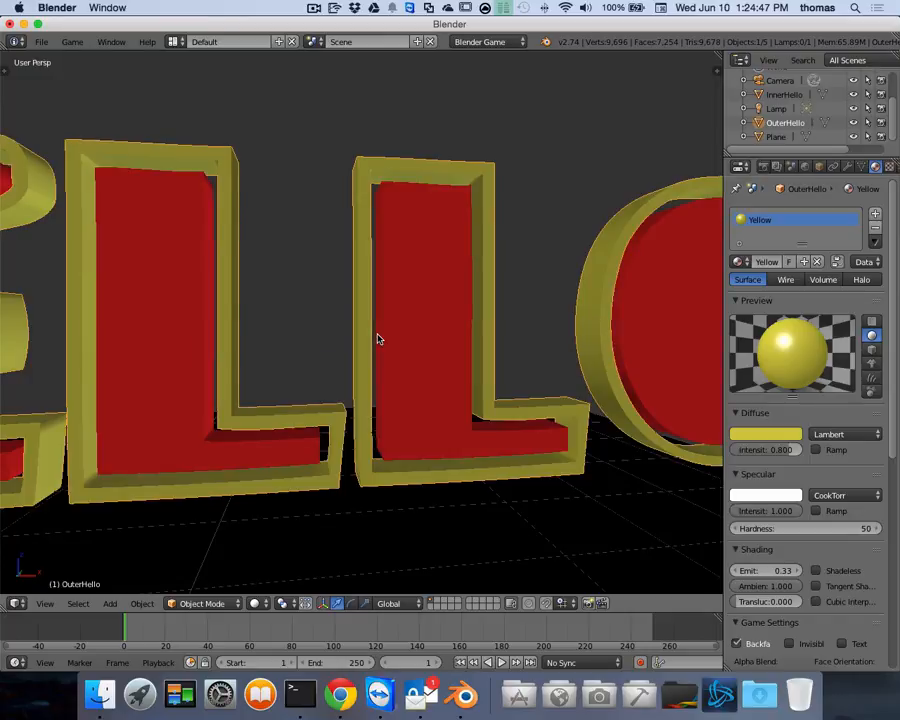
scroll(420, 325, up, 5)
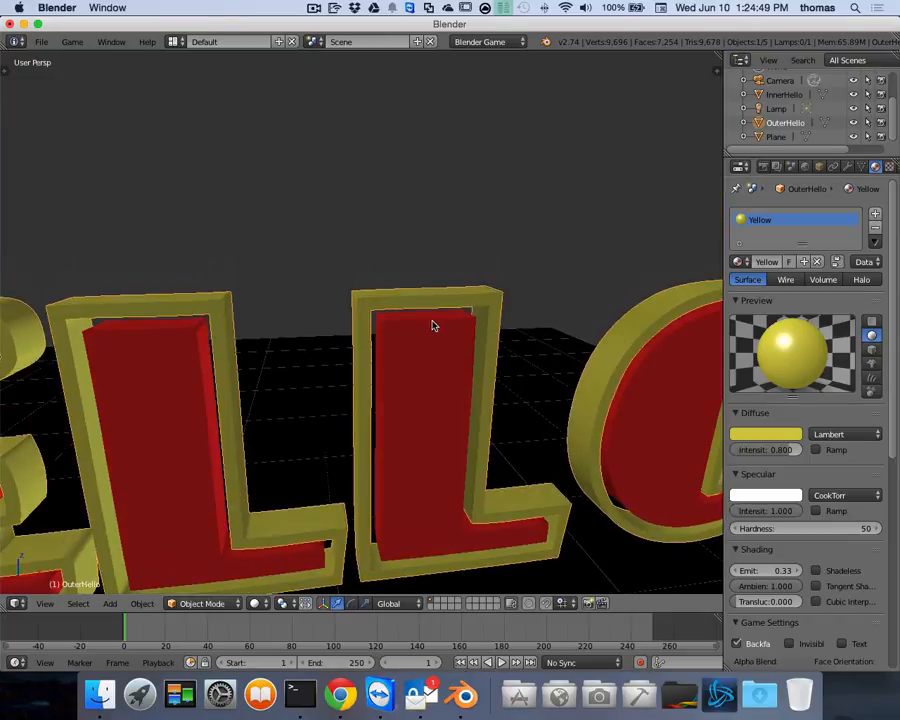
scroll(433, 324, left, 10)
scroll(437, 323, right, 3)
scroll(438, 322, down, 6)
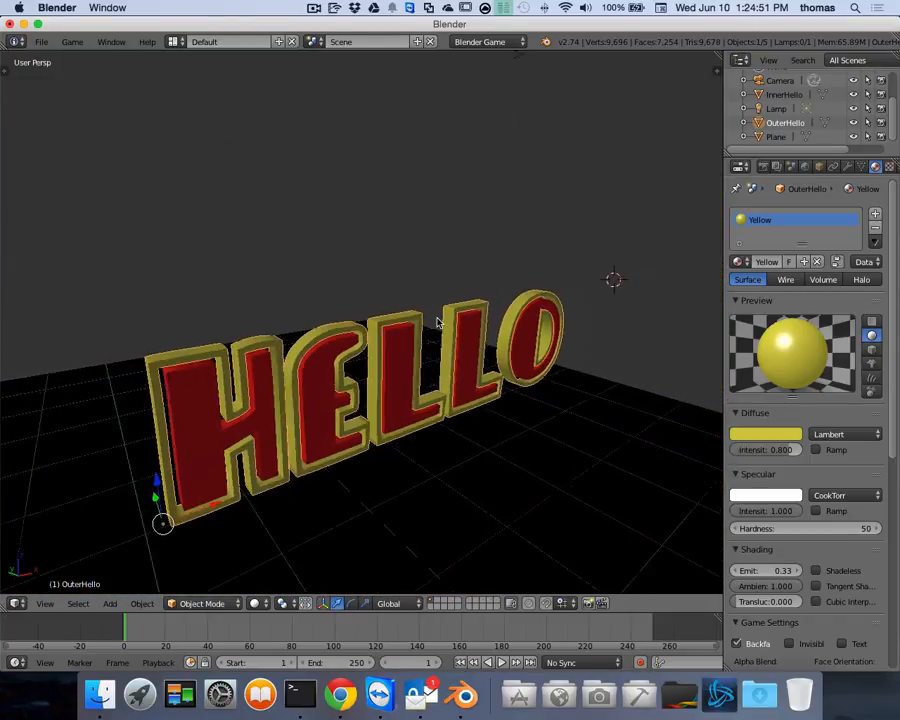
scroll(438, 322, right, 10)
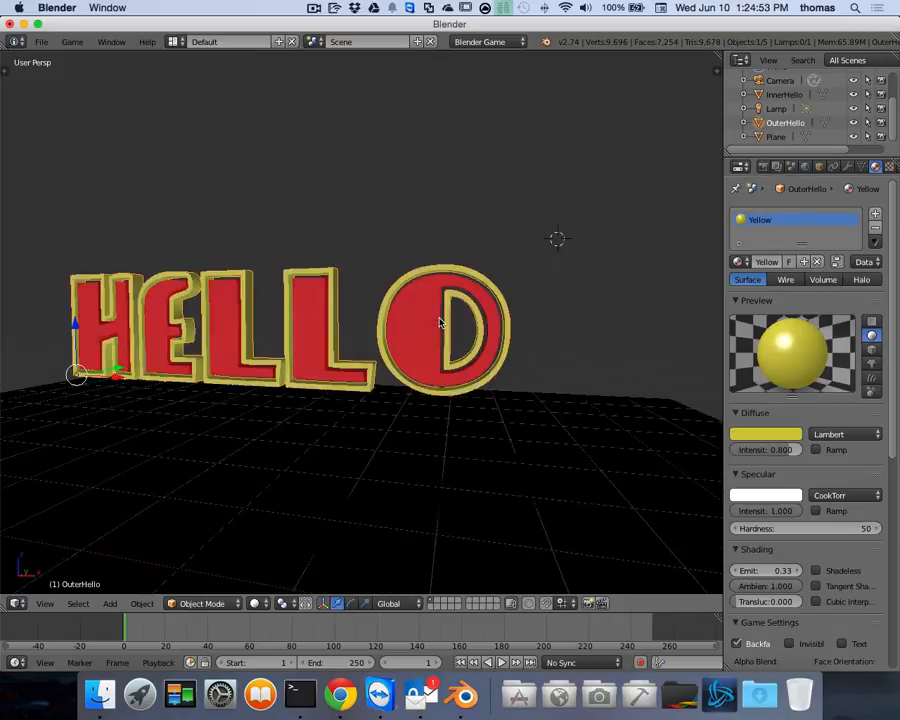
scroll(443, 322, left, 10)
scroll(446, 320, right, 5)
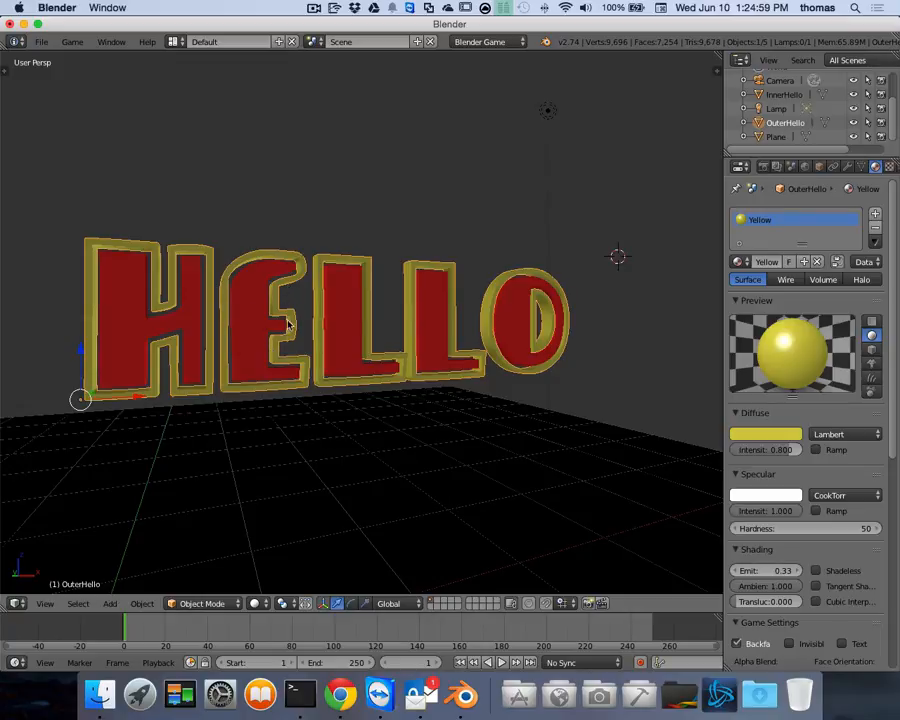
scroll(289, 325, left, 10)
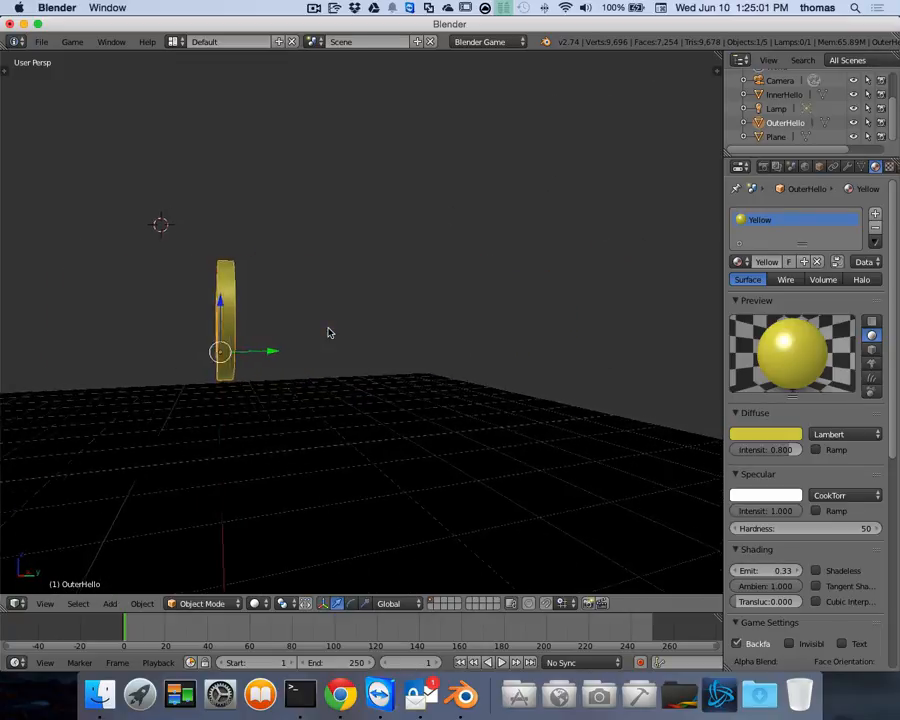
scroll(329, 333, right, 10)
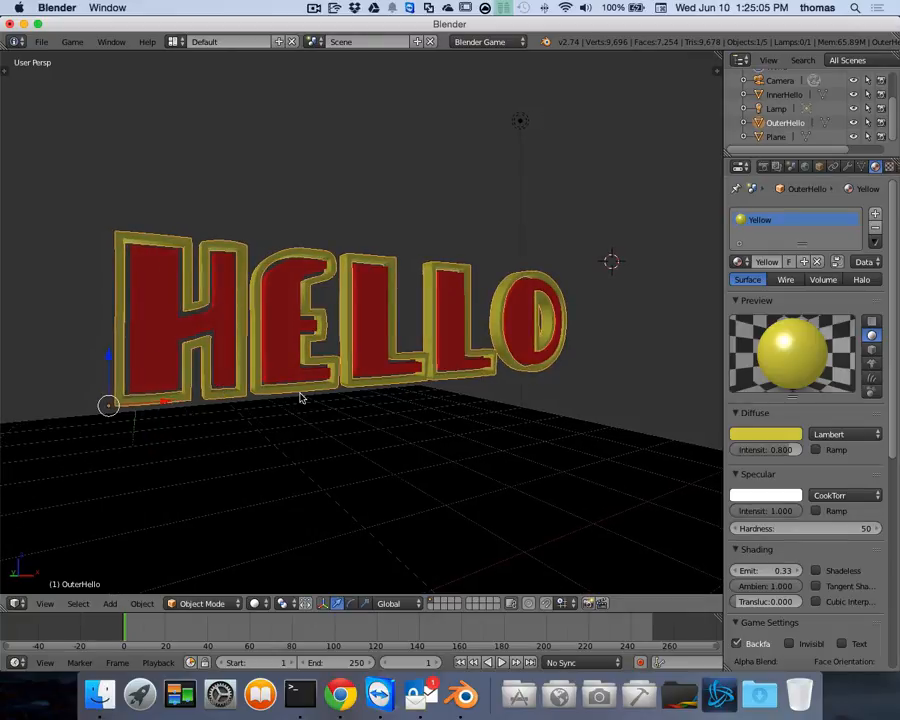
scroll(300, 398, left, 6)
scroll(319, 396, right, 8)
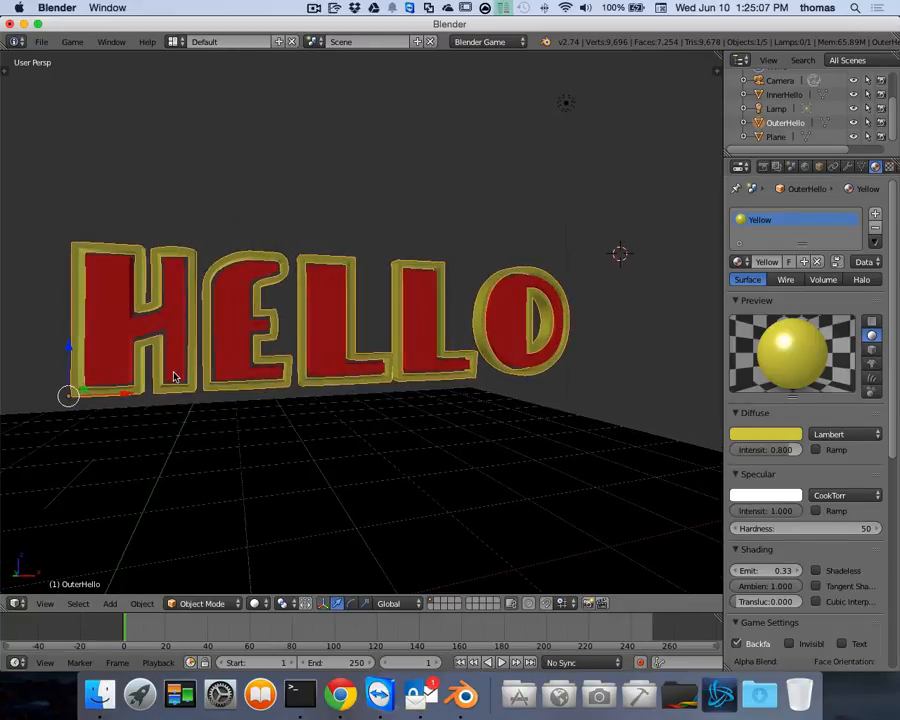
Select InnerHello and enable Z Transparency on its Red material with an alpha of about 0.51
scroll(174, 376, down, 5)
scroll(175, 376, up, 6)
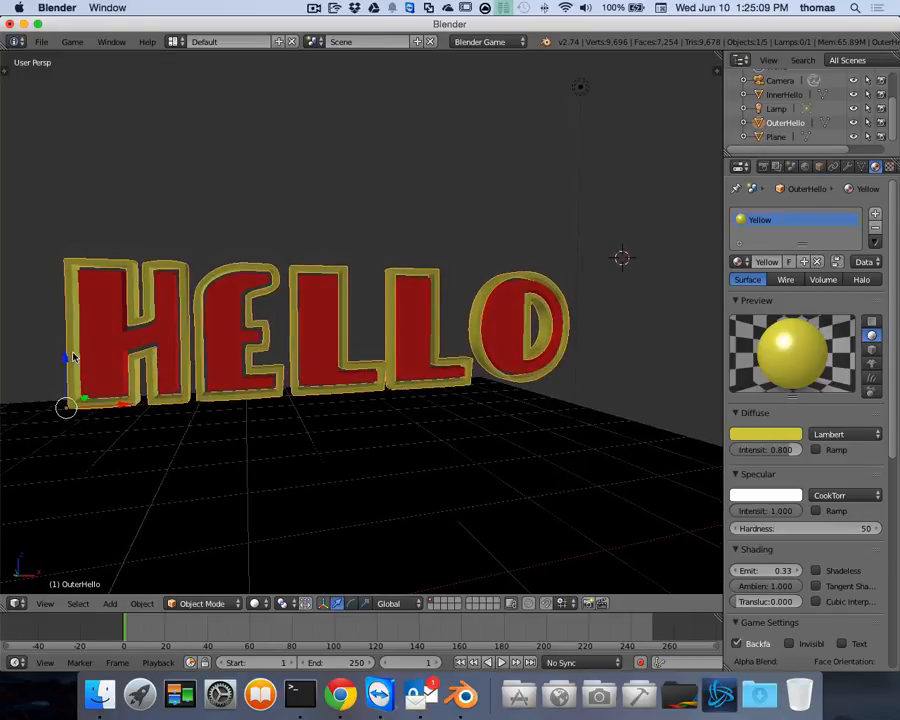
scroll(72, 357, up, 6)
right_click(222, 324)
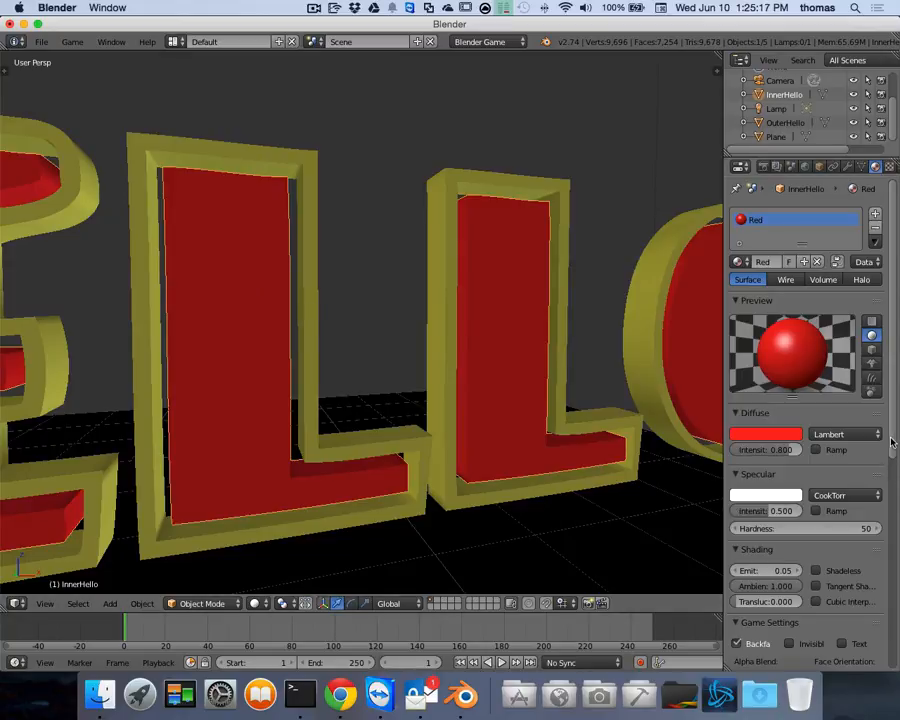
drag(890, 490, 896, 656)
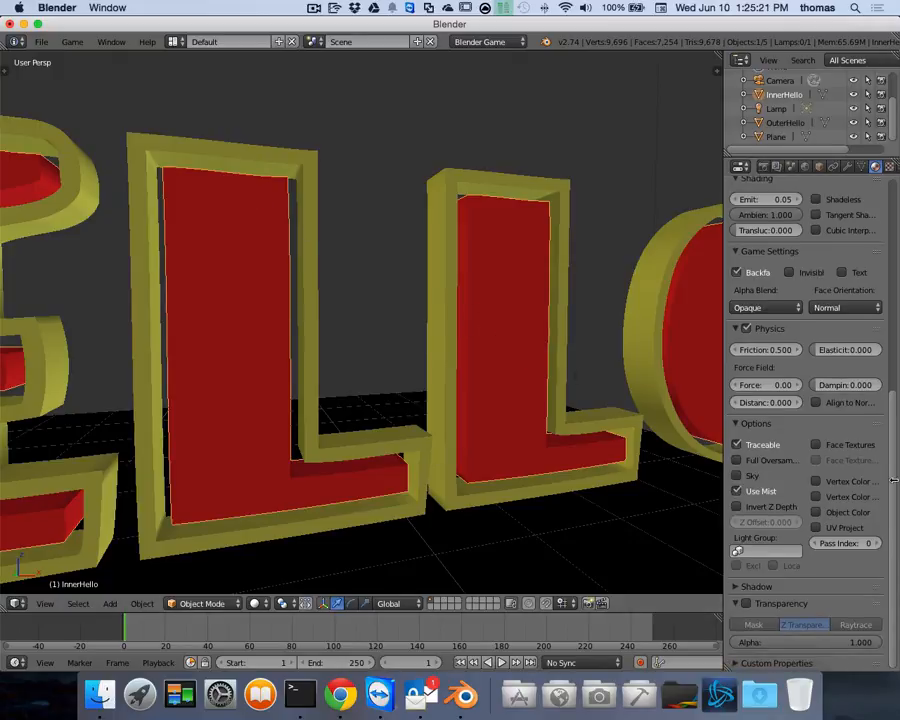
click(747, 604)
click(747, 604)
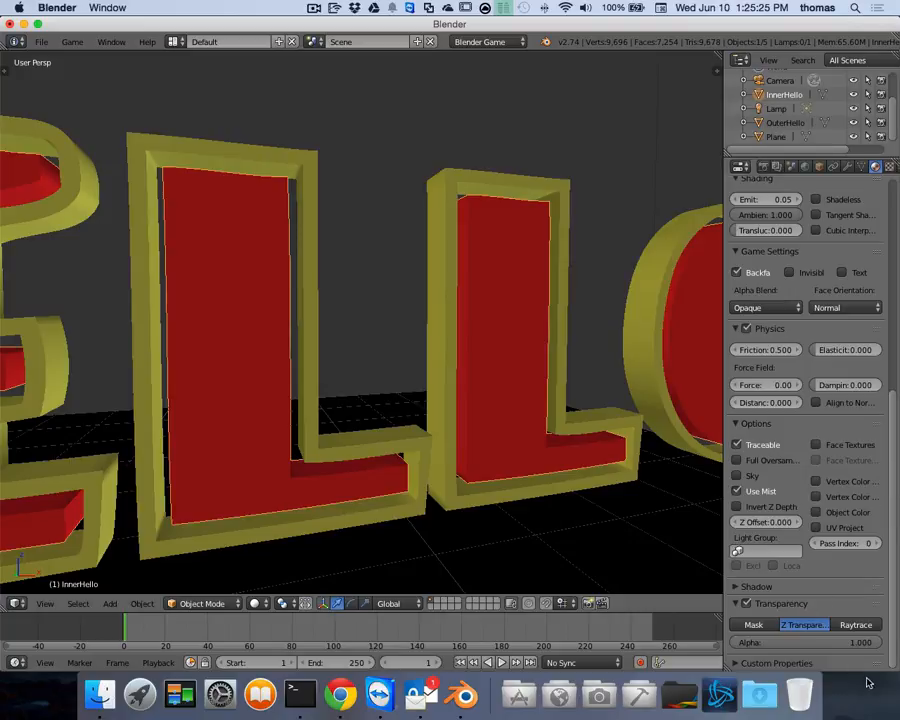
drag(878, 642, 820, 642)
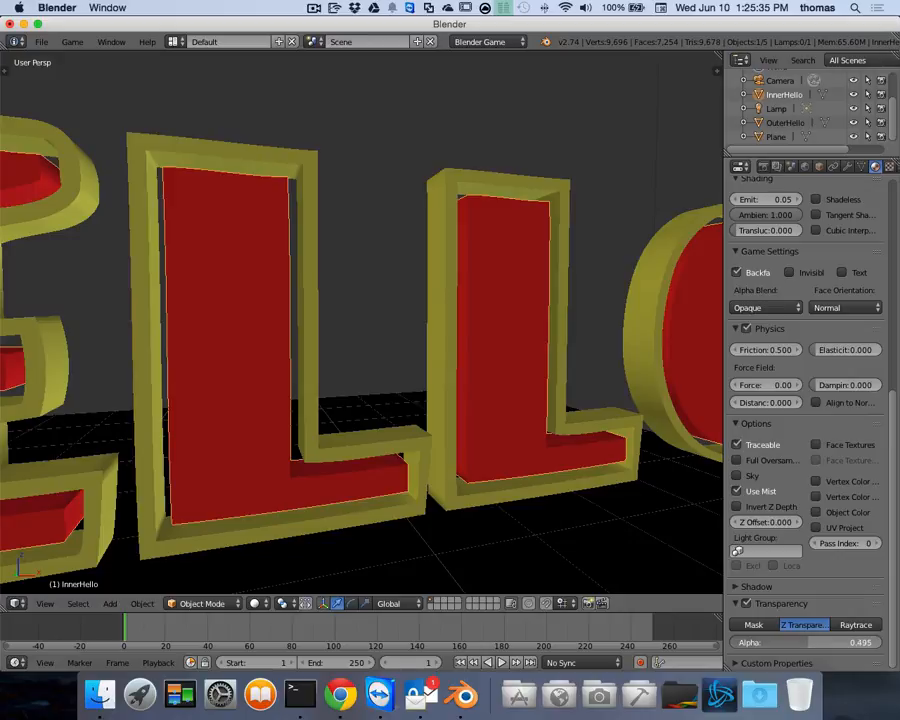
drag(808, 642, 810, 642)
Set the viewport shading to Texture and examine the transparency of the inner letters
scroll(624, 412, left, 10)
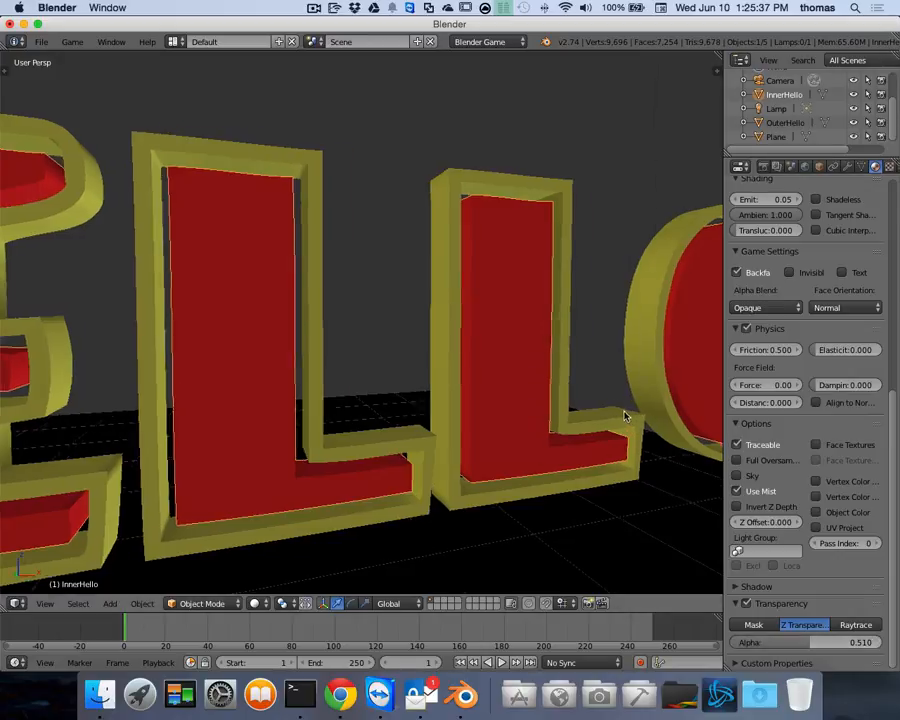
scroll(655, 413, left, 10)
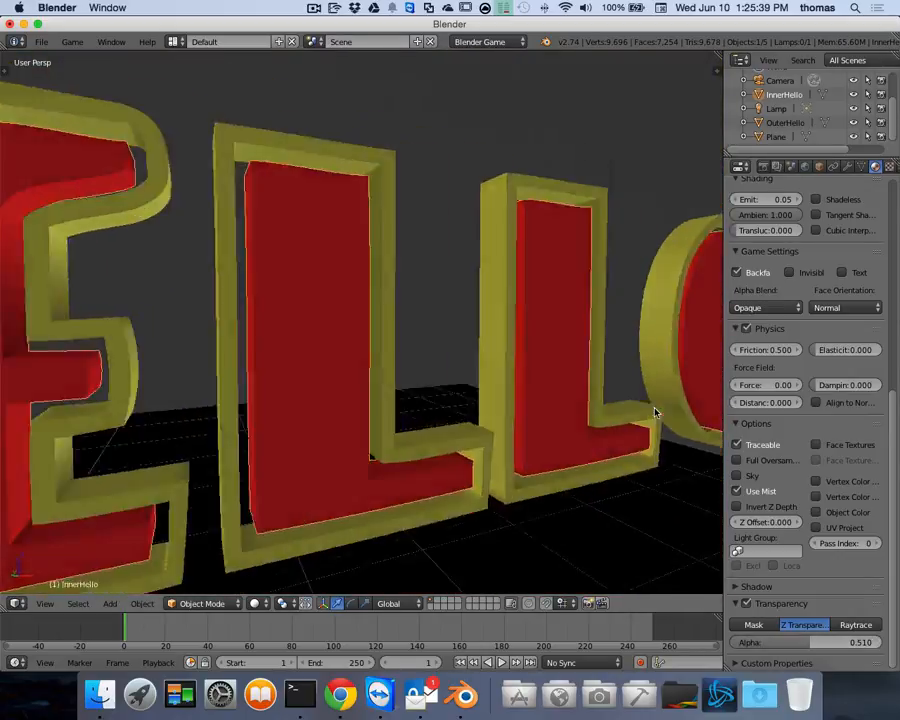
scroll(259, 462, down, 5)
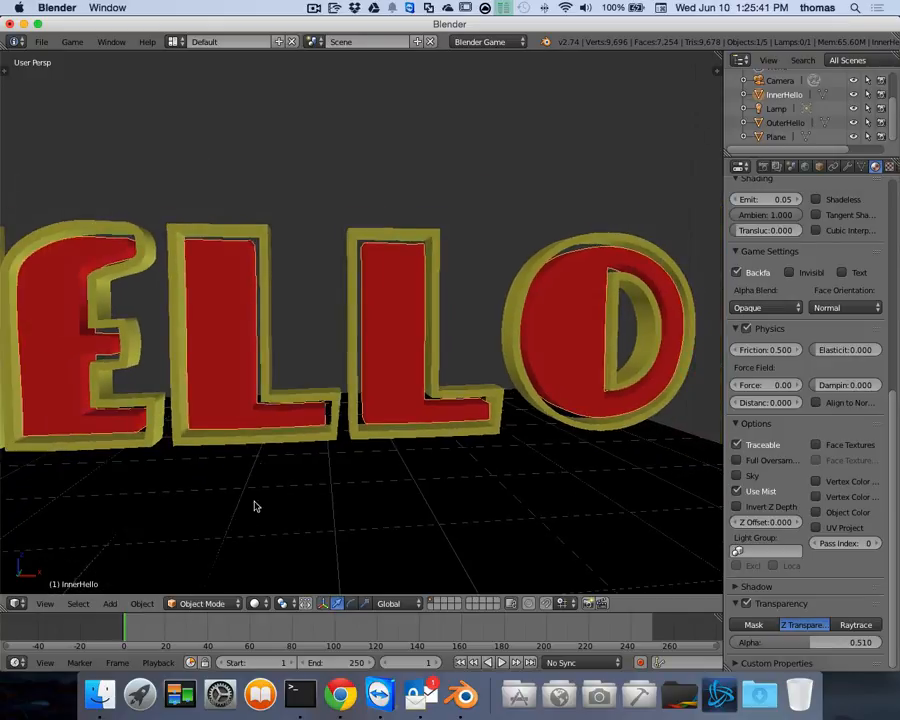
click(255, 603)
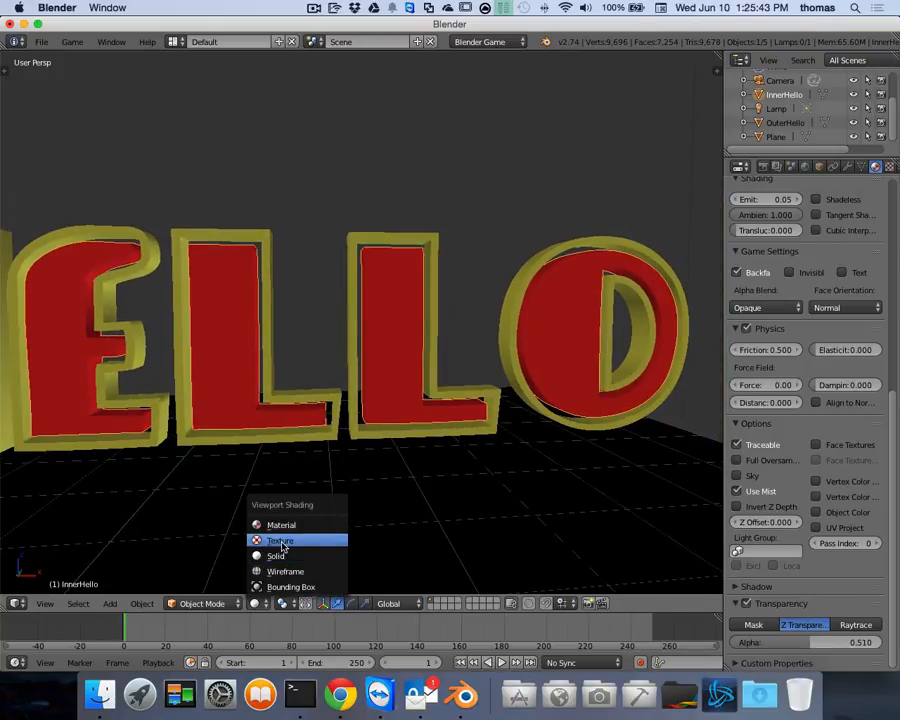
click(282, 541)
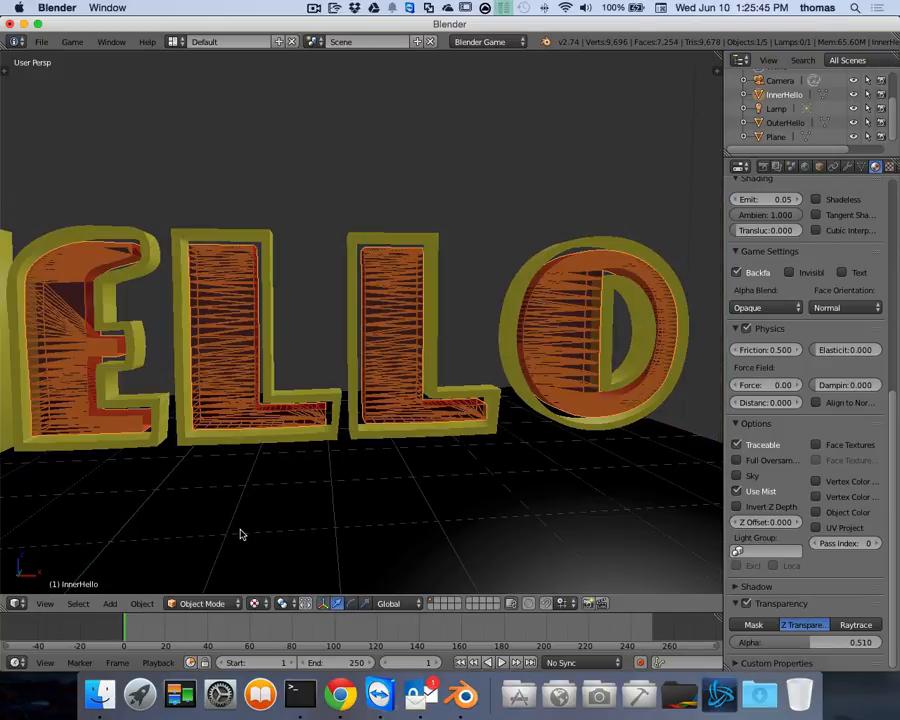
scroll(266, 412, left, 10)
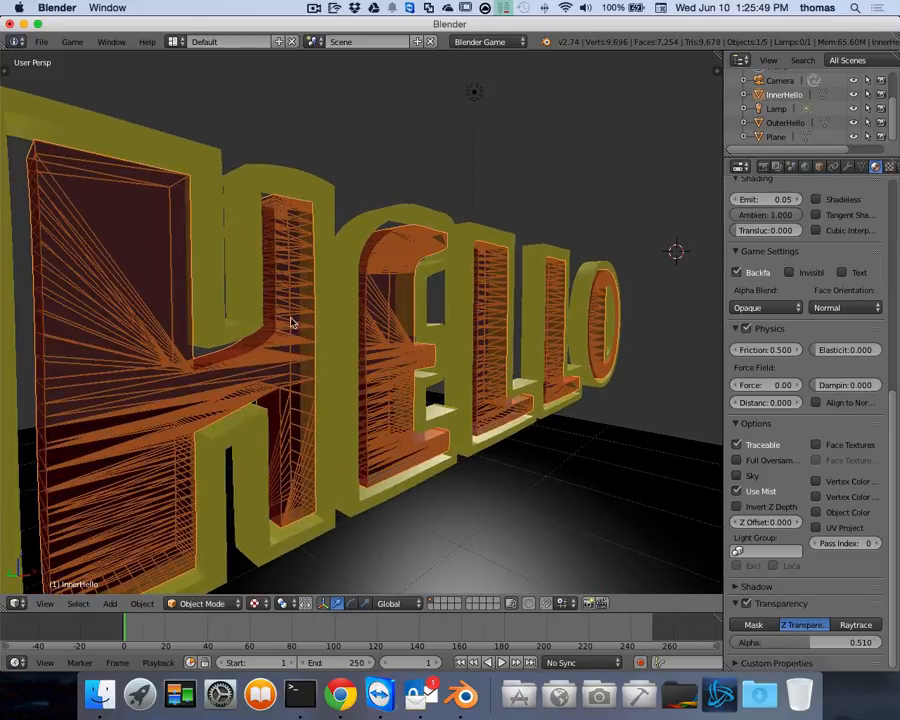
scroll(385, 280, right, 10)
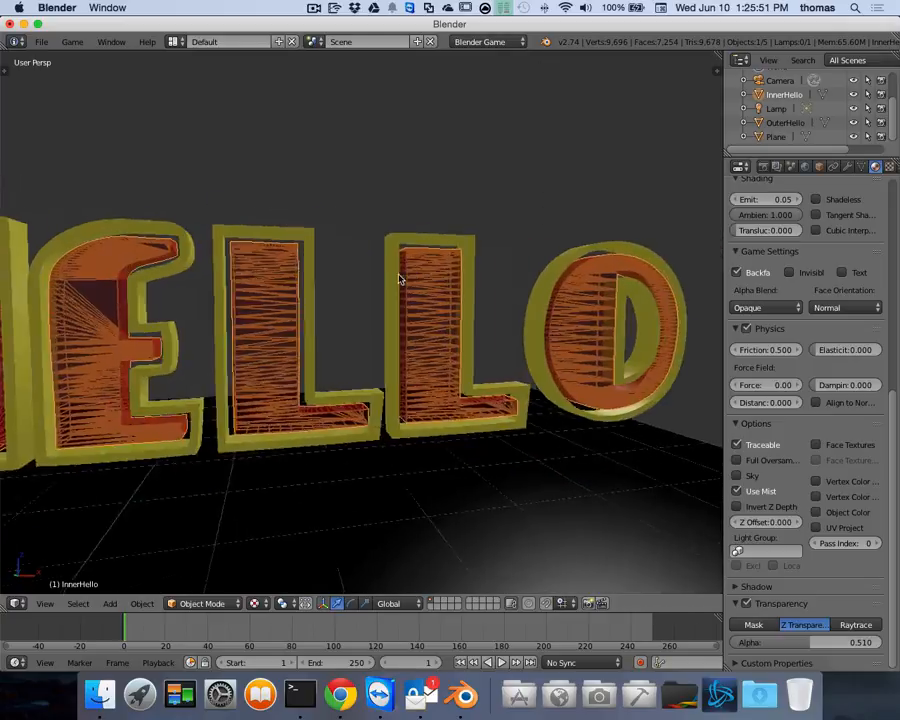
Set the viewport shading to Material and run a game preview to check the transparent inner letters, ending it again
click(253, 603)
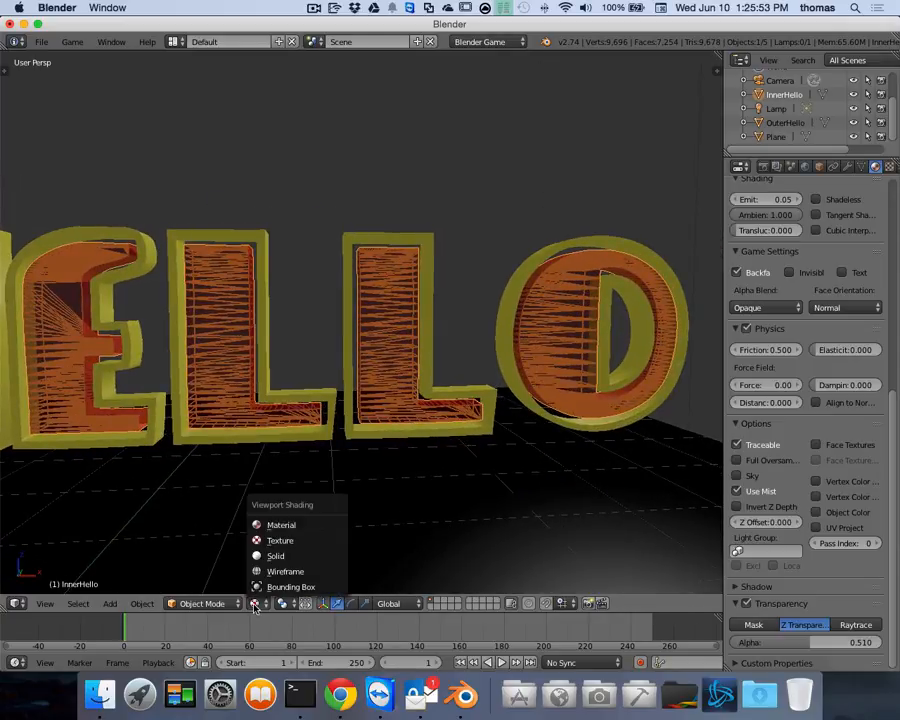
click(276, 522)
scroll(288, 523, left, 10)
scroll(294, 519, right, 8)
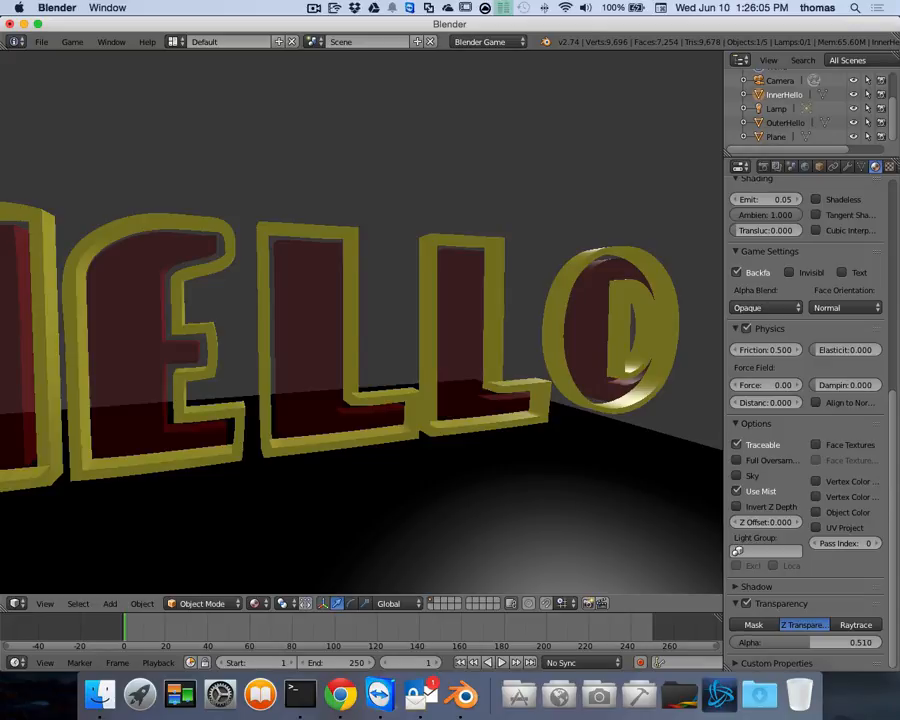
key(Escape)
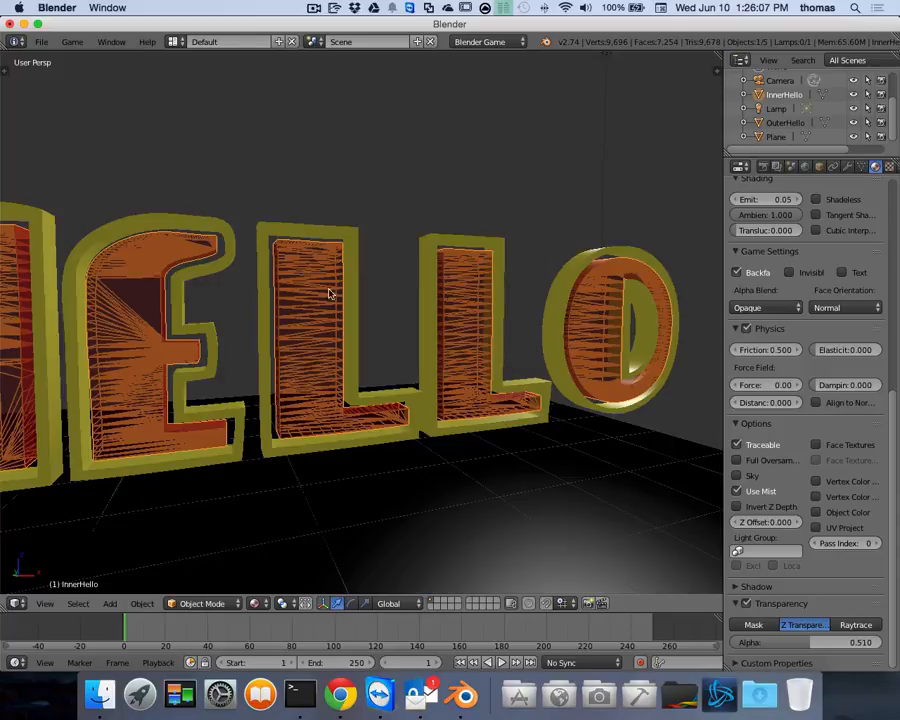
Move the InnerHello object's origin to the centre of its geometry
scroll(336, 290, right, 6)
scroll(347, 288, left, 6)
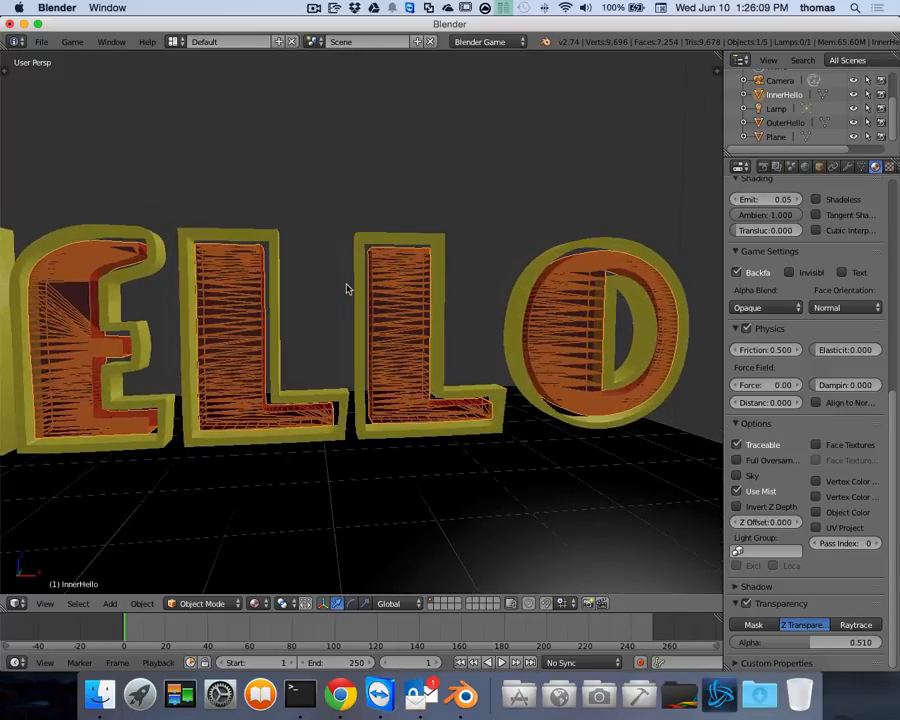
scroll(347, 288, down, 5)
scroll(366, 293, left, 10)
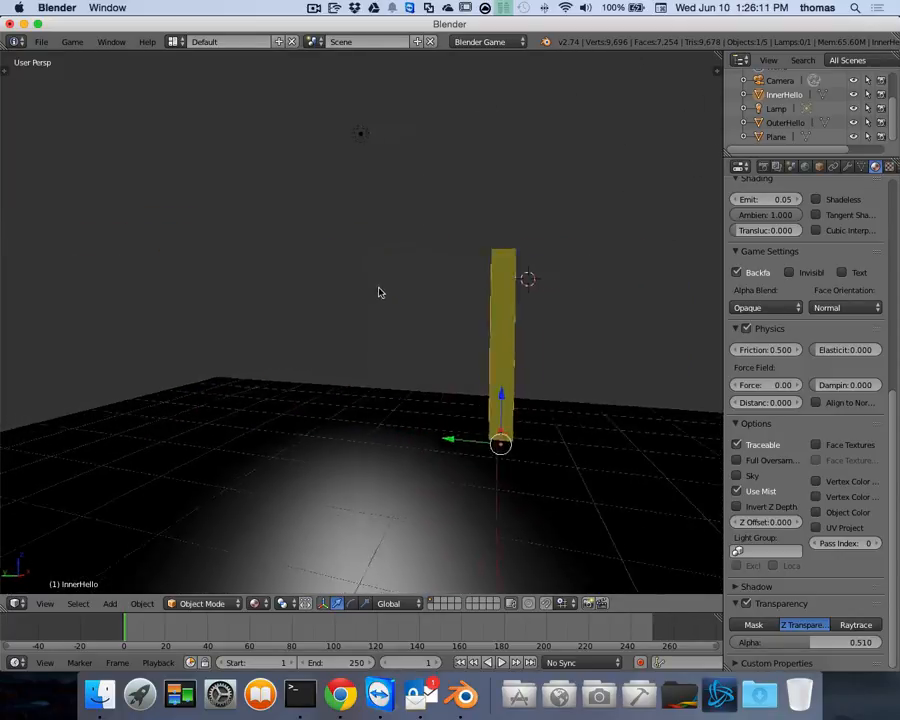
scroll(380, 289, right, 8)
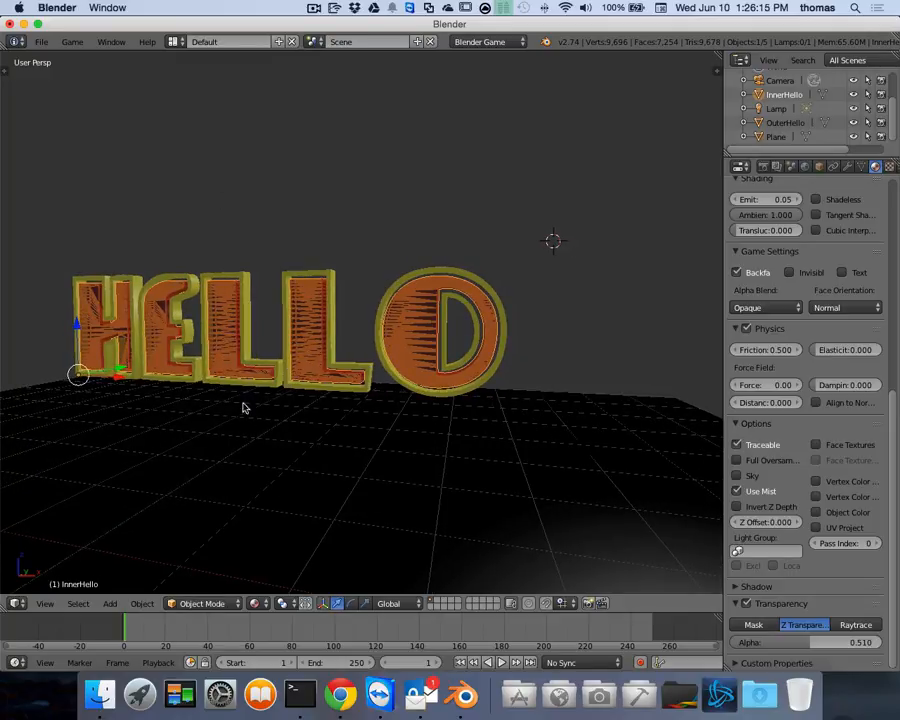
scroll(301, 398, down, 3)
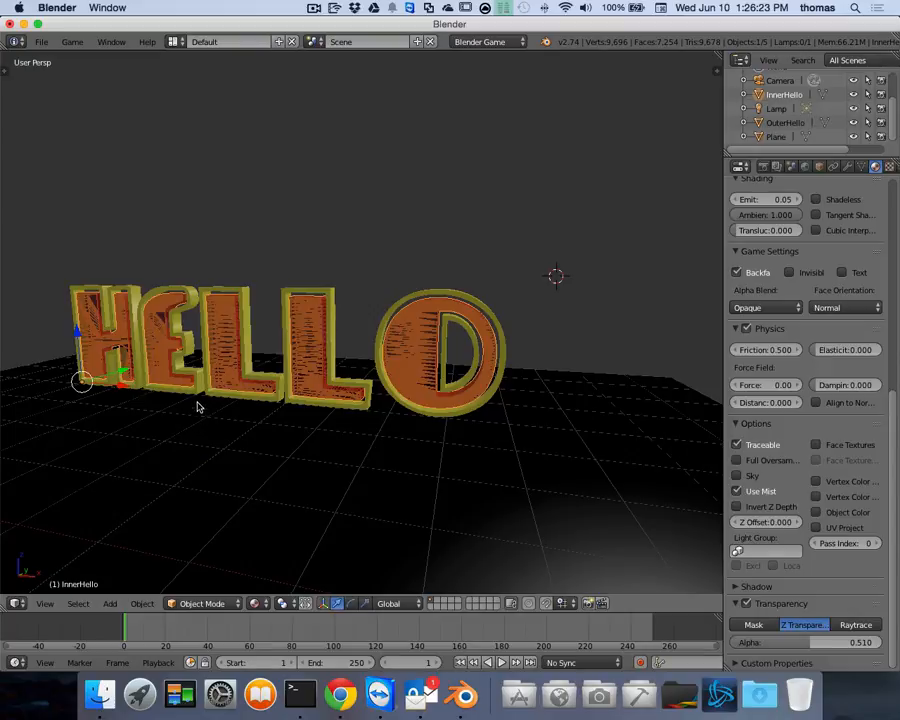
key(t)
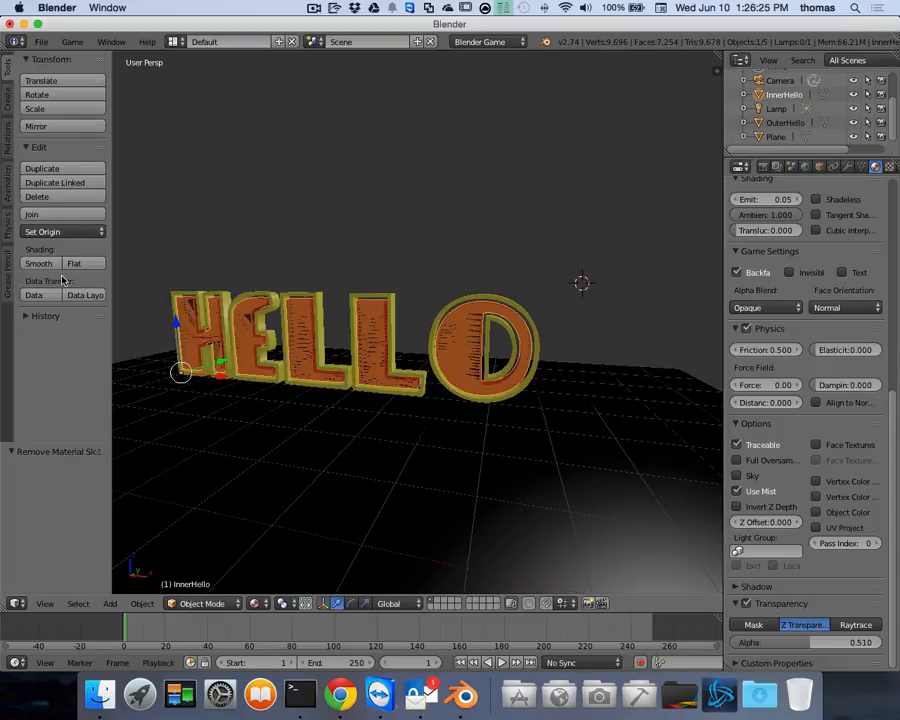
click(54, 232)
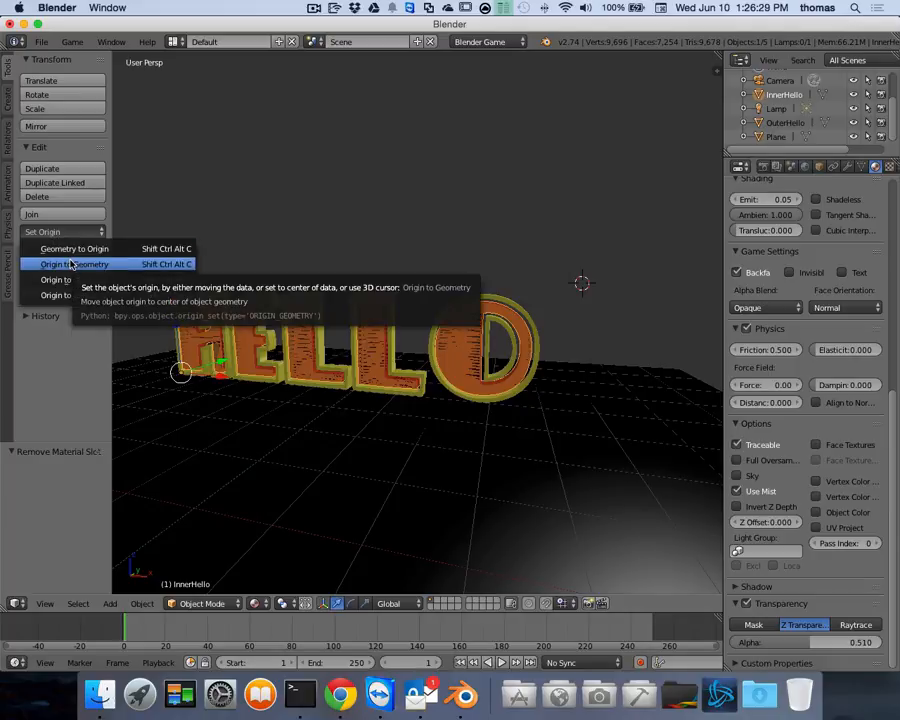
click(72, 264)
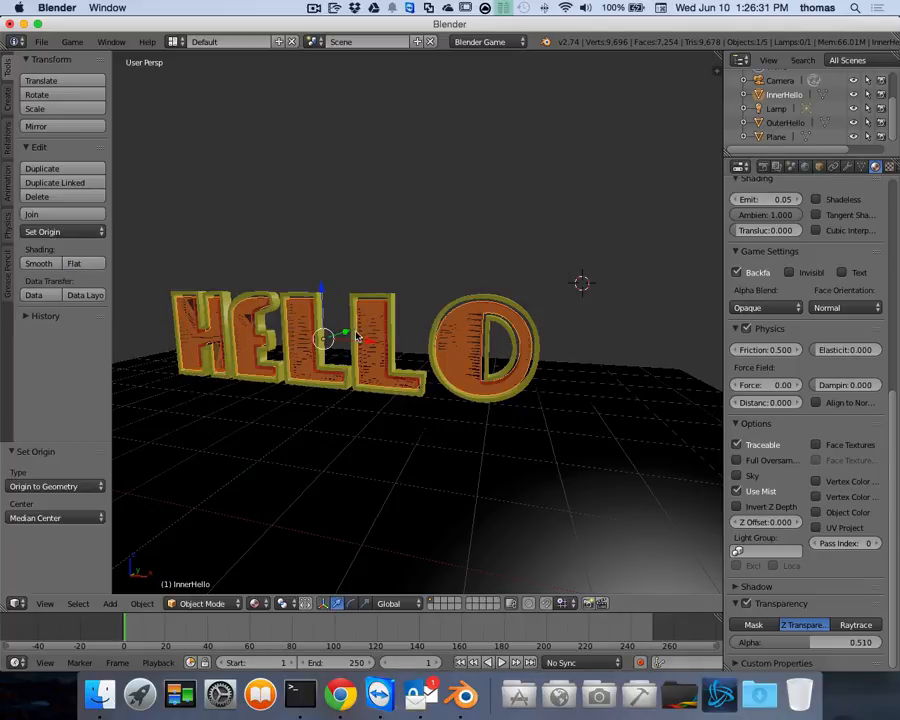
Try moving InnerHello about 0.2 along X and about 0.97 up along Z, and undo both moves
key(g)
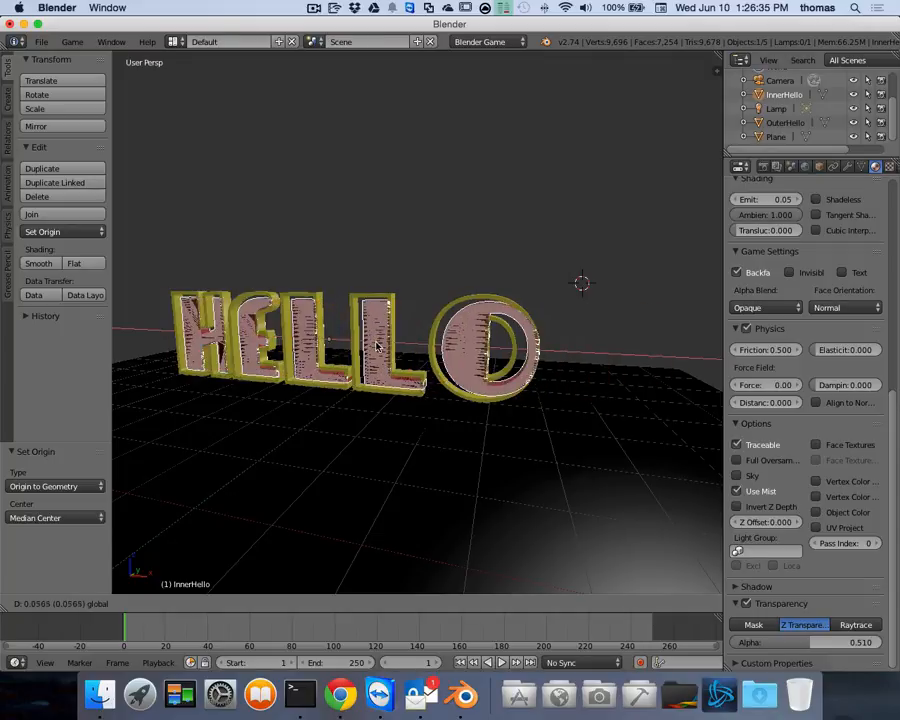
click(352, 292)
key(g)
key(z)
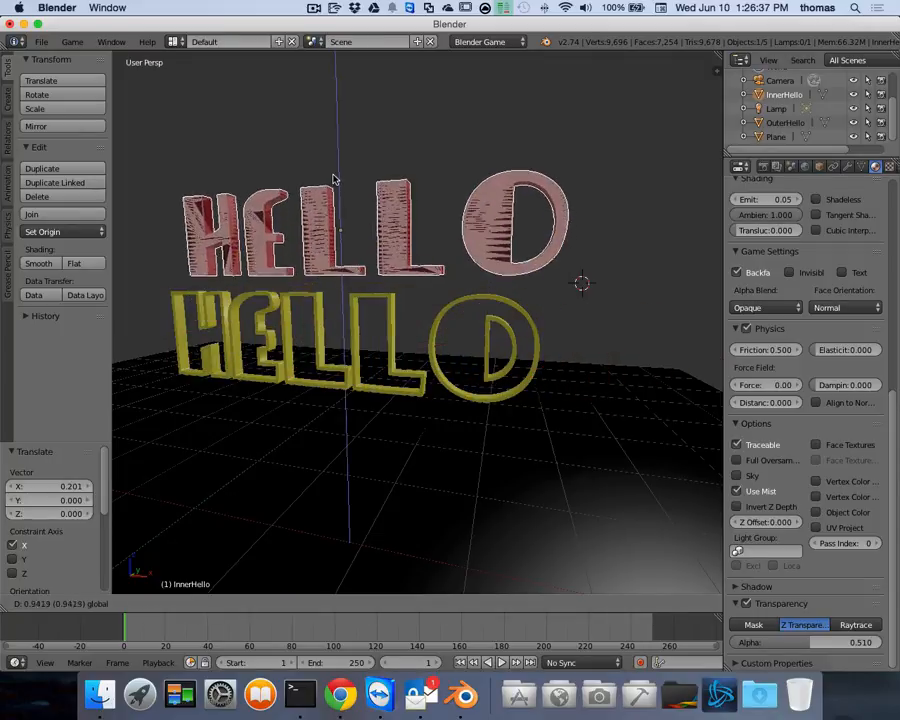
click(334, 176)
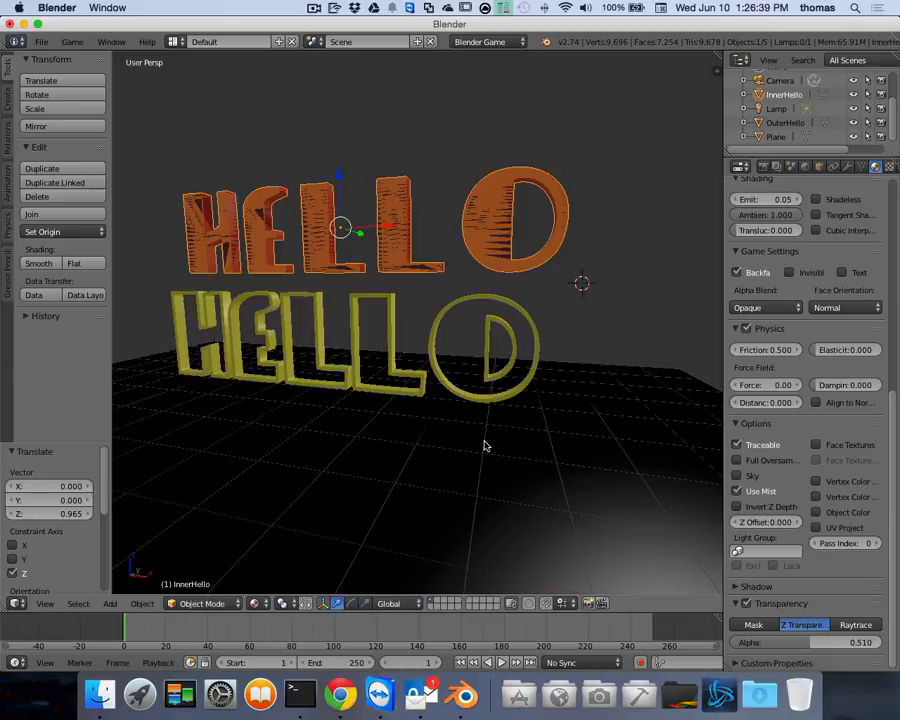
key(ctrl+z)
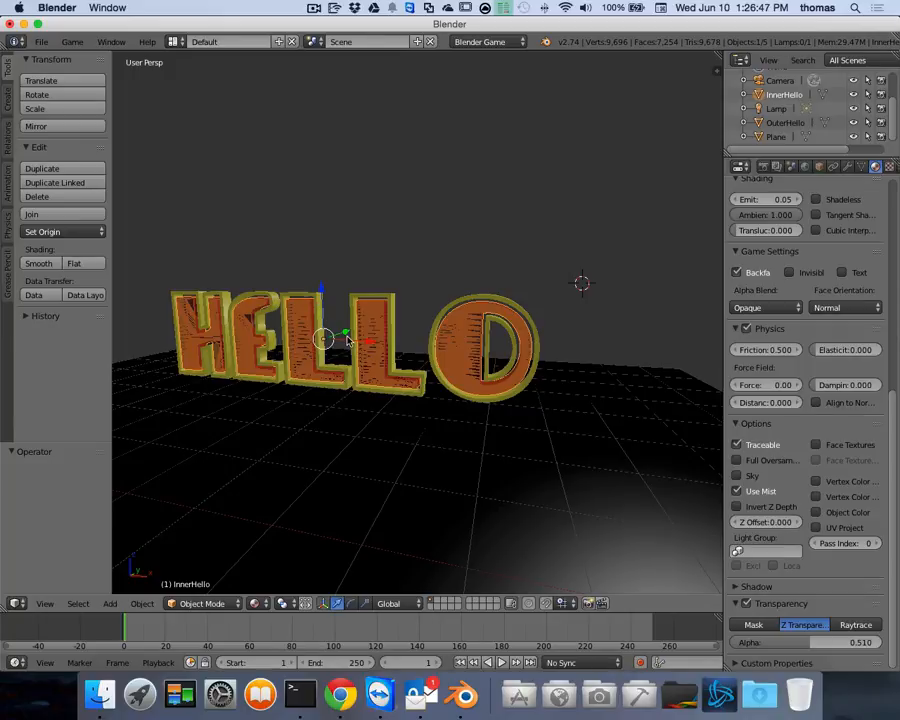
Try rotating InnerHello 90° about the global X axis around its centred origin, and undo the rotation
key(r)
text(x)
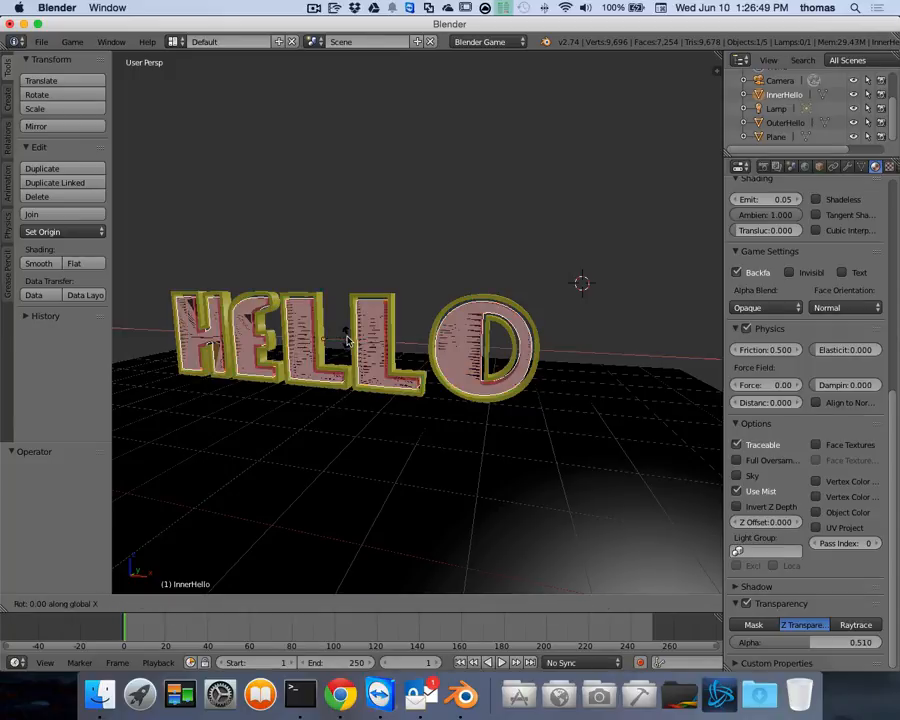
text(90)
key(Return)
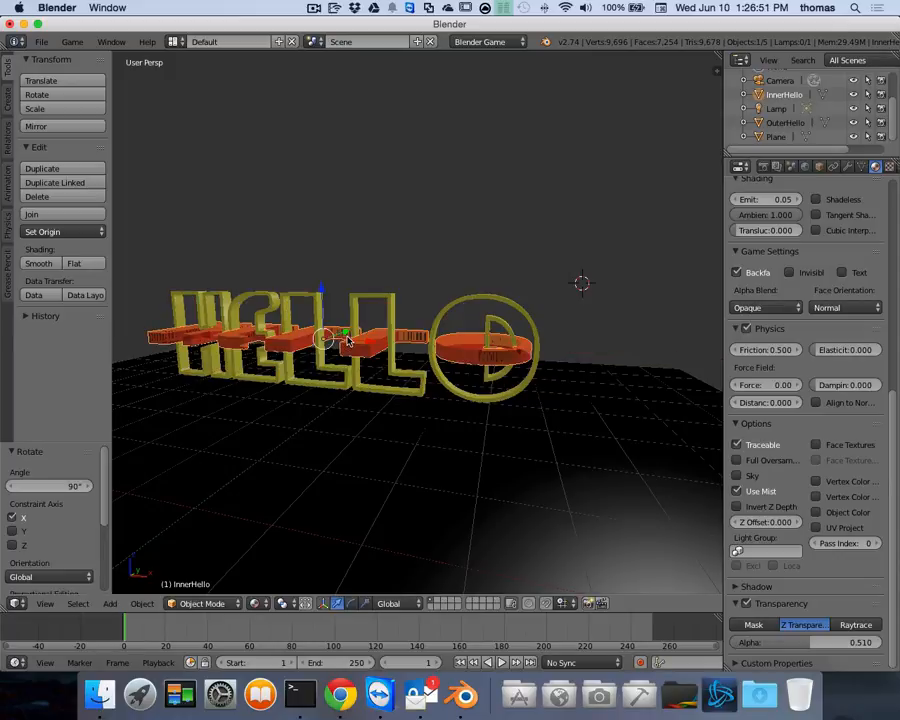
mouse_move(406, 356)
middle_down()
mouse_move(463, 354)
mouse_move(398, 362)
middle_up()
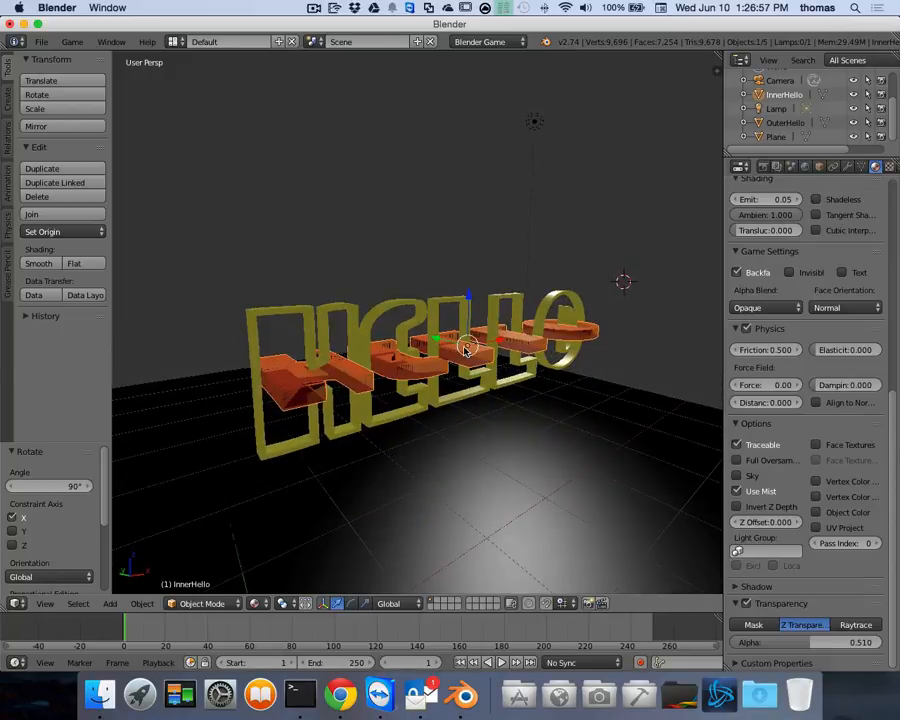
middle_drag(465, 350, 483, 382)
key(ctrl+z)
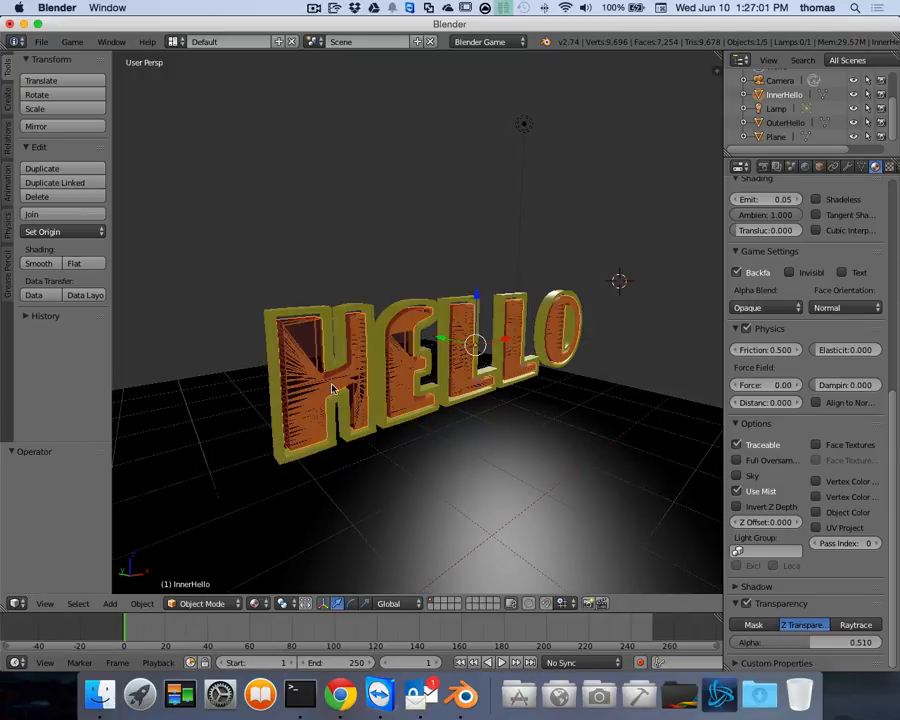
Select OuterHello and move its origin to the centre of its geometry
right_click(273, 372)
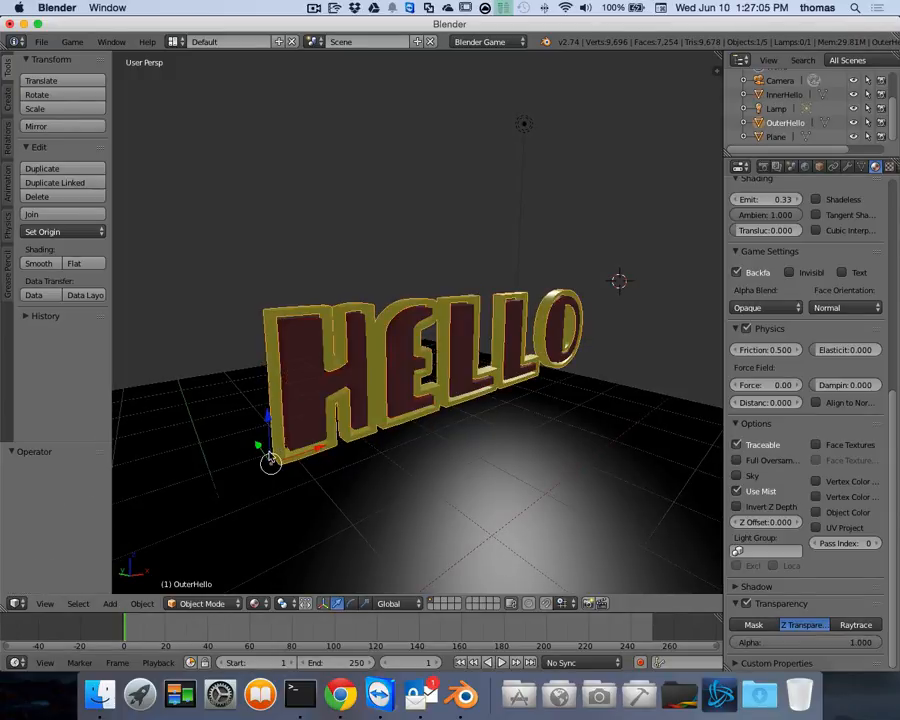
click(50, 232)
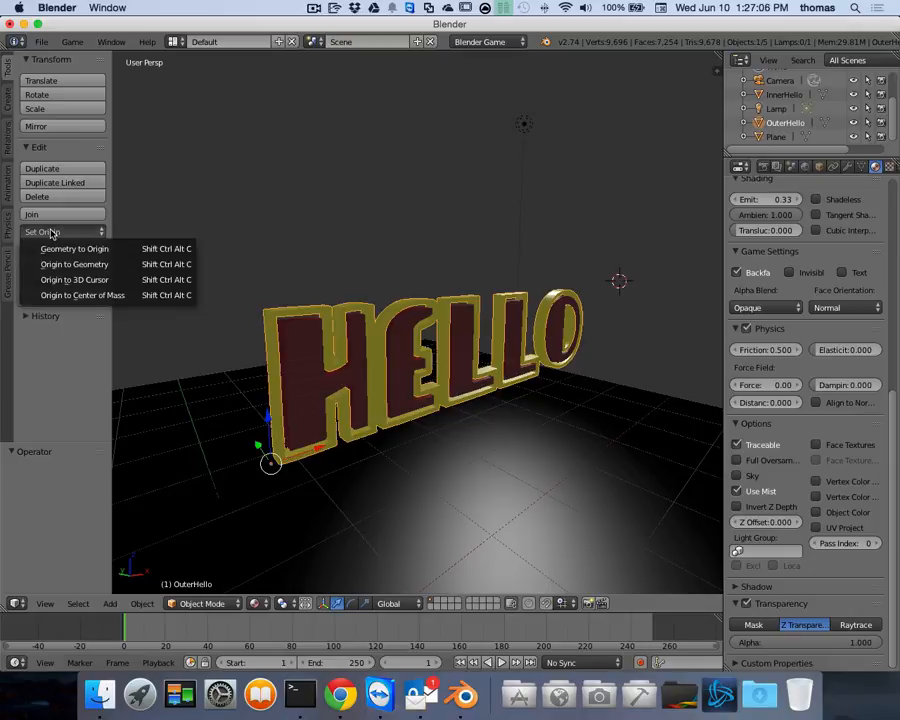
click(108, 266)
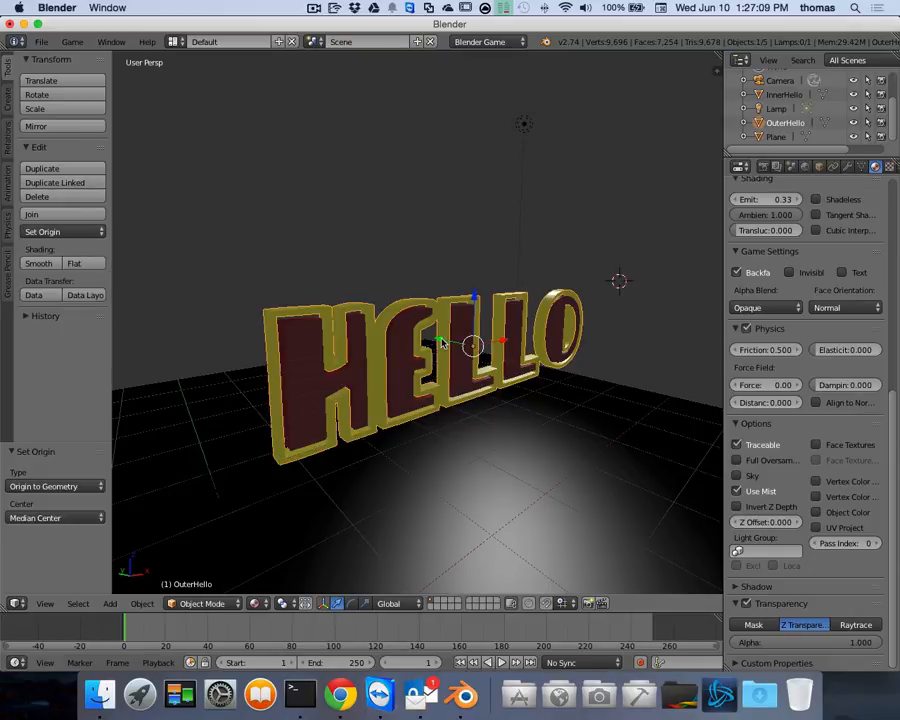
Move OuterHello about 0.07 along the Y axis relative to the inner letters and check the offset
mouse_move(438, 342)
mouse_down()
mouse_move(426, 340)
mouse_move(436, 343)
mouse_up()
scroll(490, 422, up, 5)
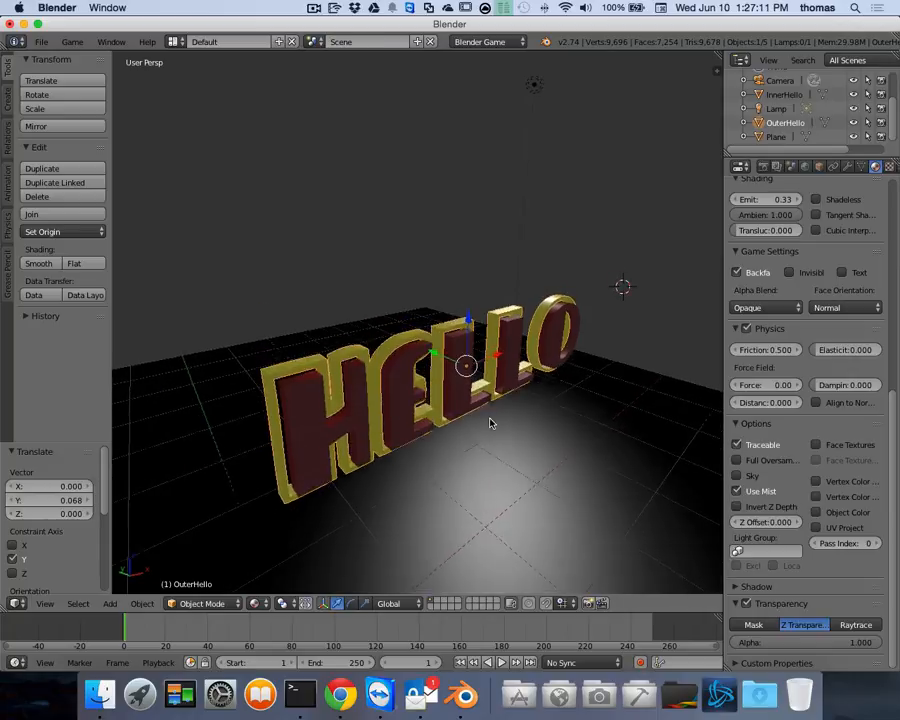
scroll(490, 422, left, 8)
scroll(490, 422, left, 5)
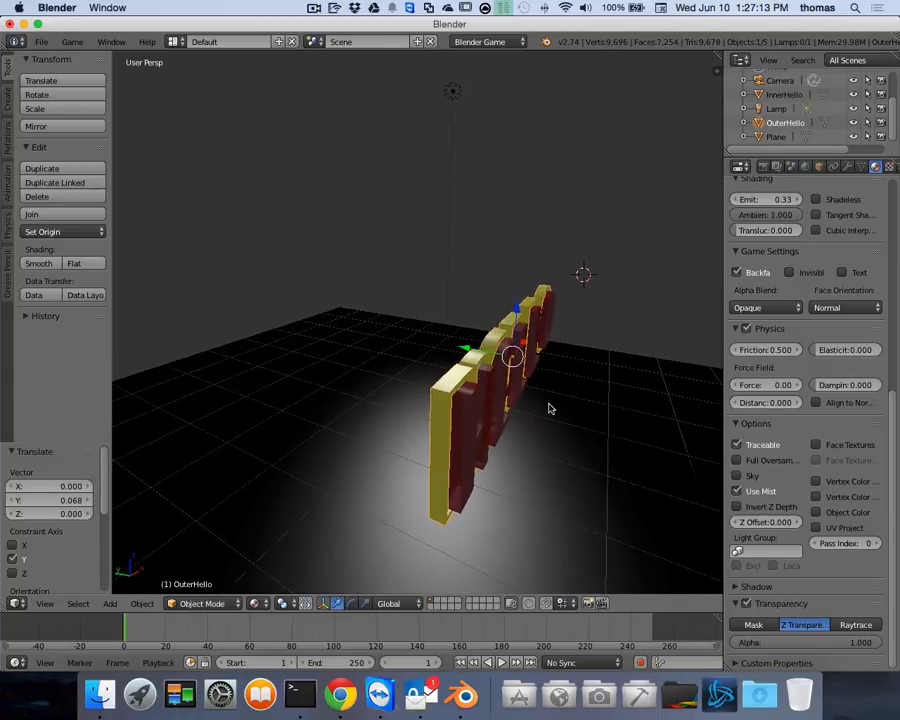
Select the InnerHello letters, make their red material shadeless, and clear the selection
scroll(550, 406, left, 5)
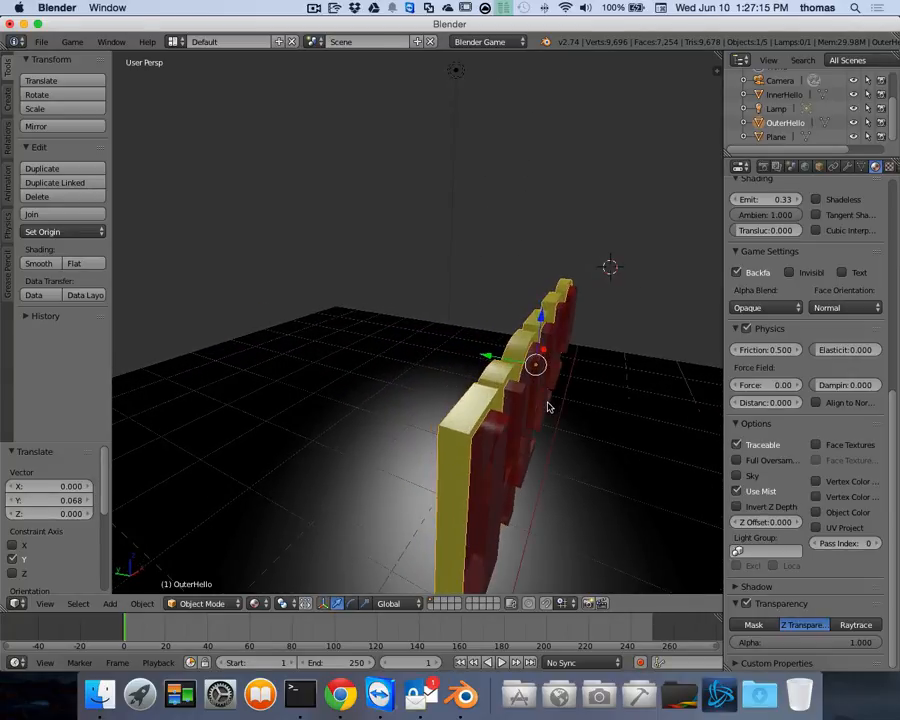
scroll(548, 406, left, 10)
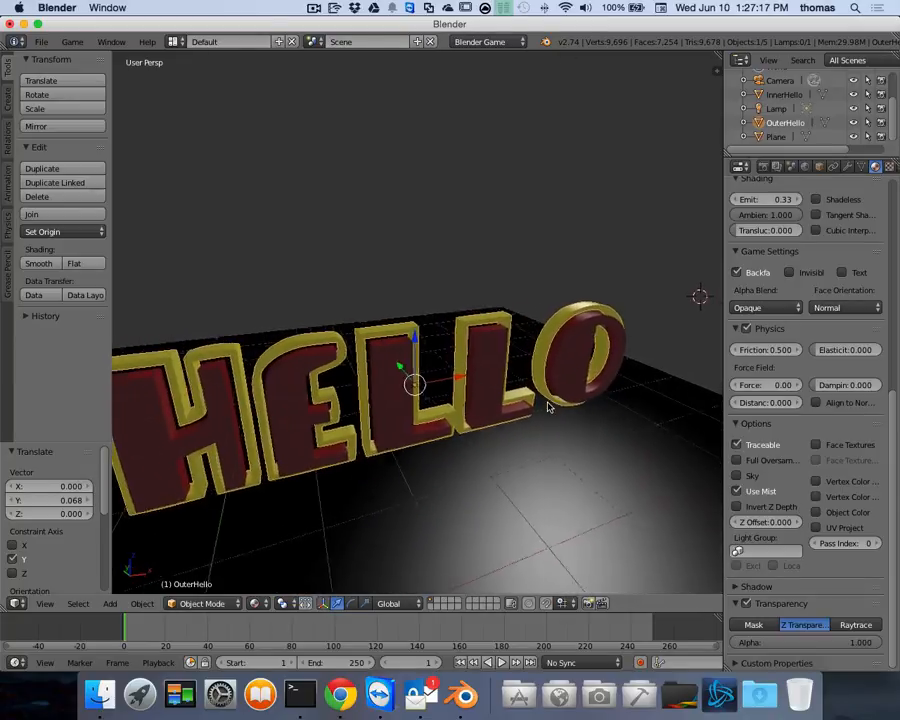
scroll(548, 406, left, 6)
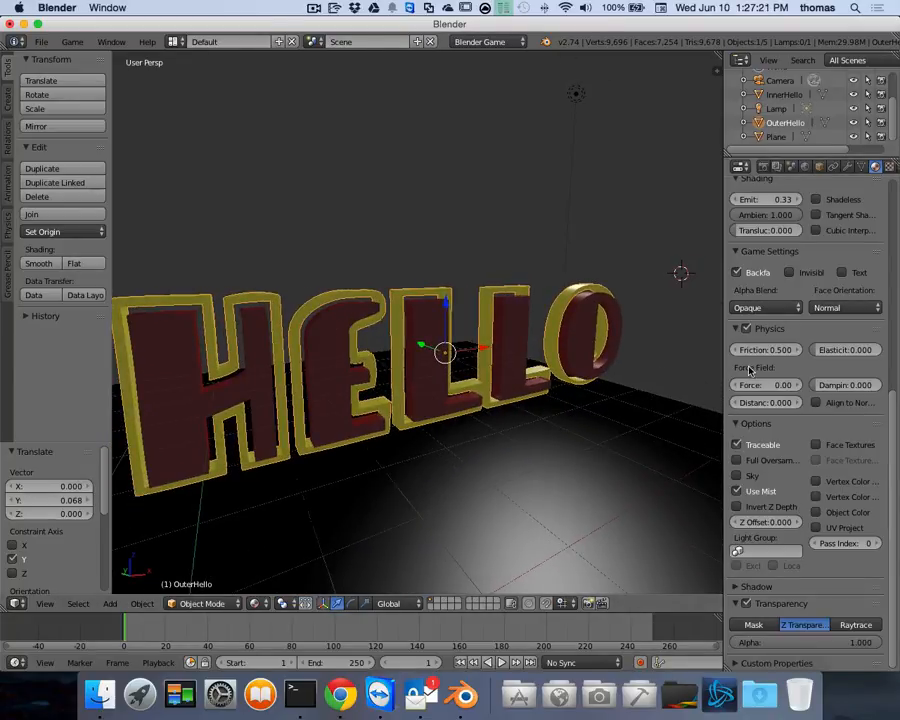
right_click(322, 337)
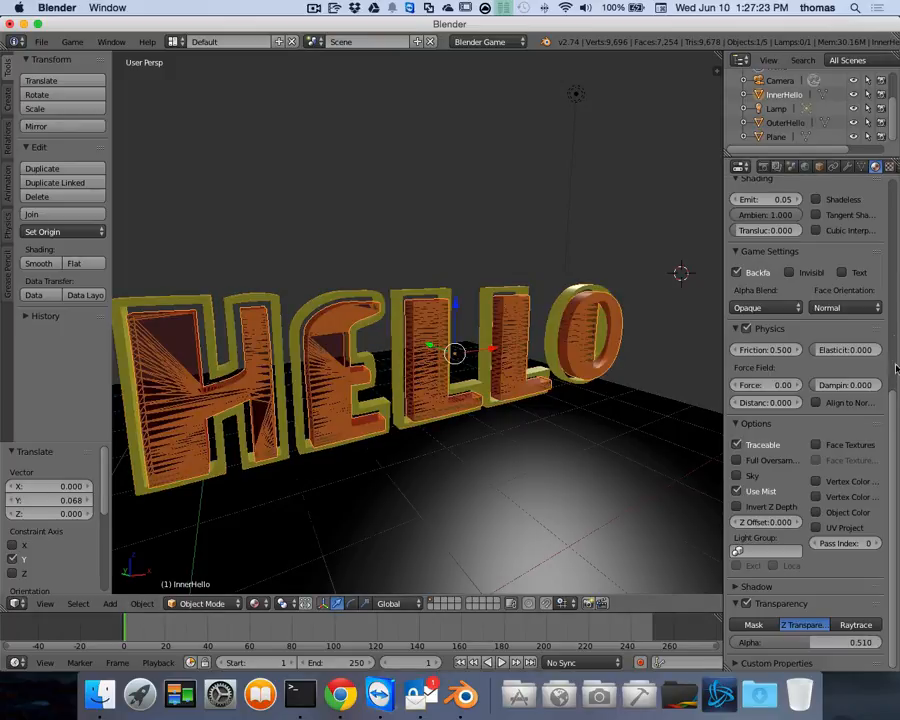
drag(894, 413, 898, 209)
scroll(860, 300, down, 5)
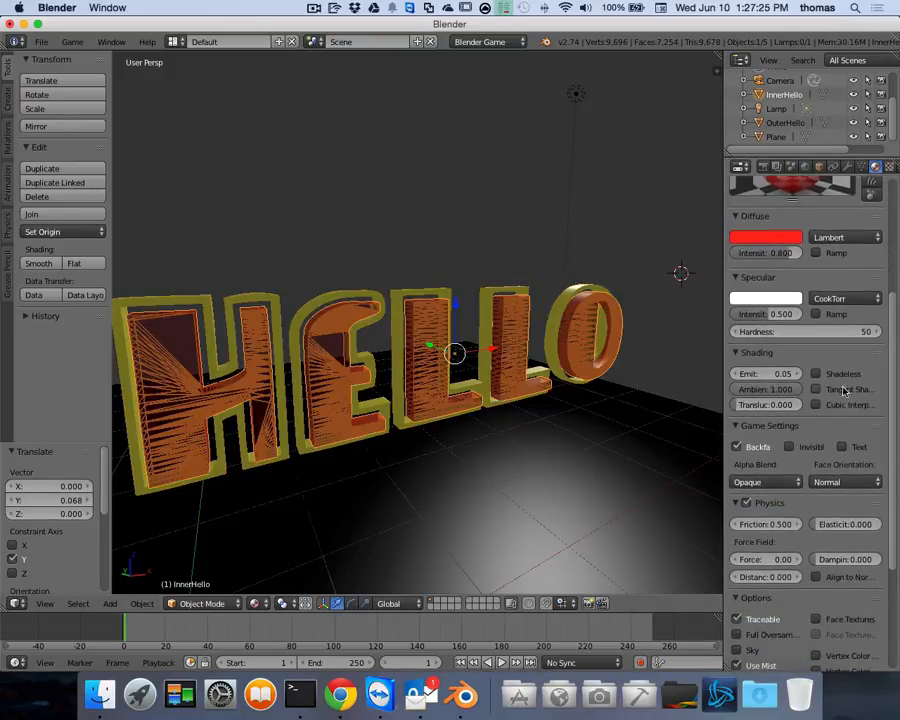
click(817, 374)
scroll(622, 369, left, 10)
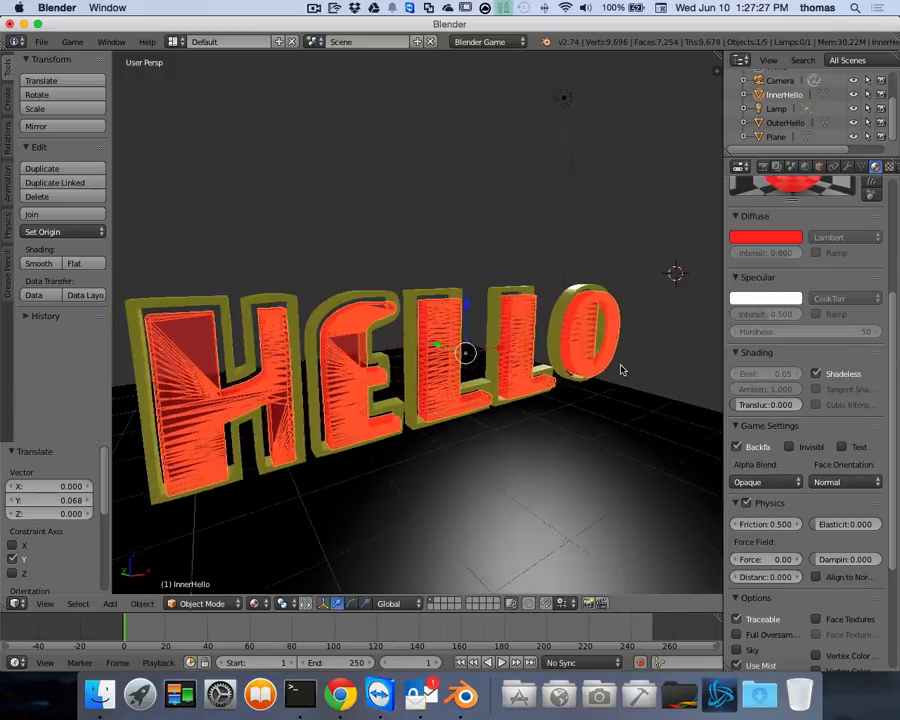
scroll(622, 369, right, 8)
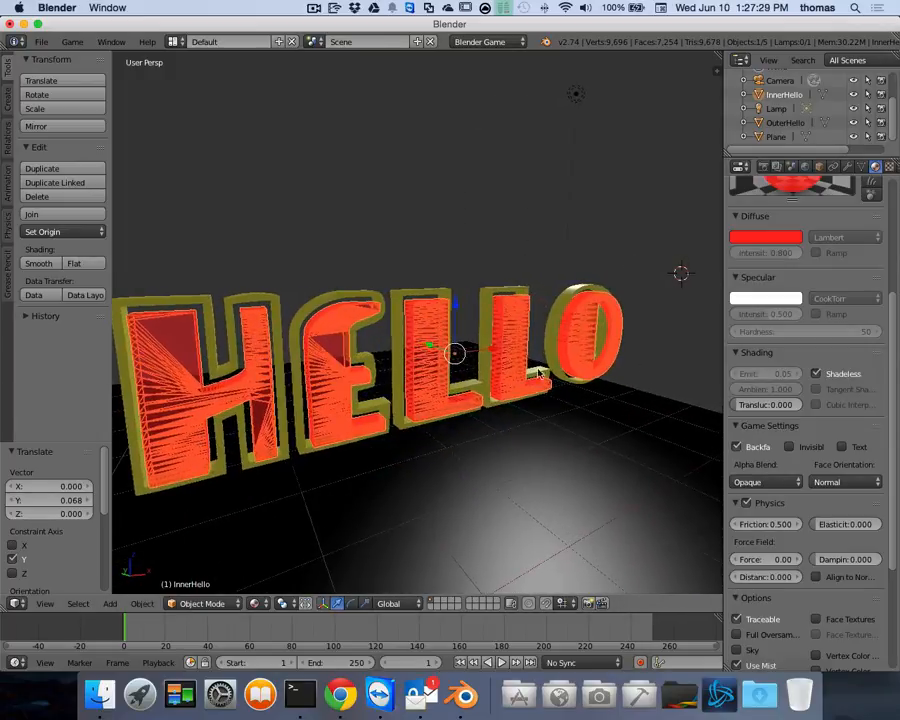
key(a)
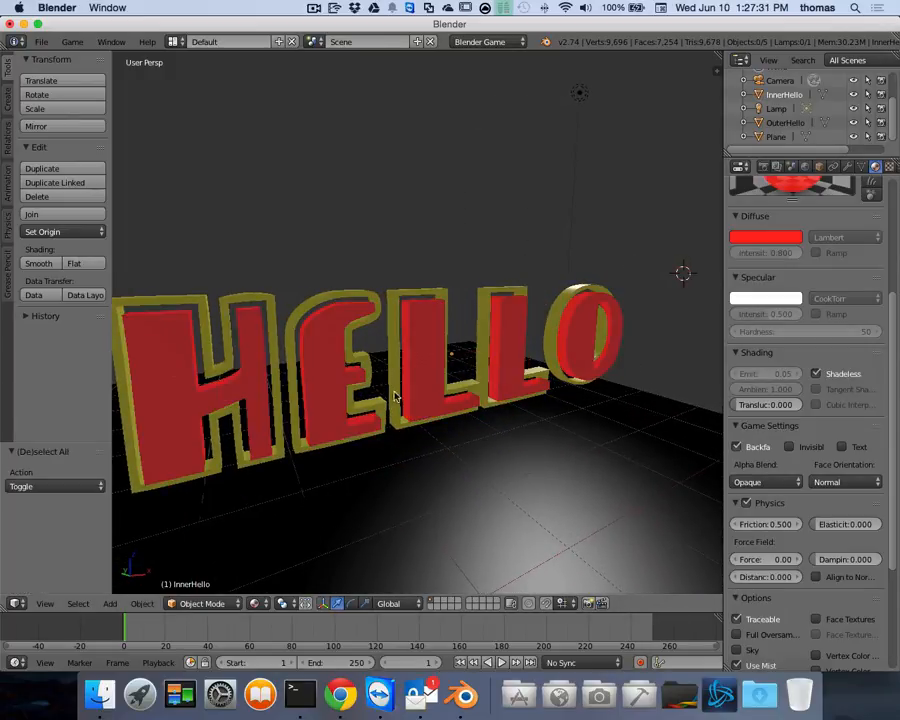
Examine the shadeless red inner letters and yellow outer letters of the HELLO sign from the front, side and back
scroll(474, 372, left, 8)
scroll(499, 362, right, 15)
scroll(499, 362, left, 12)
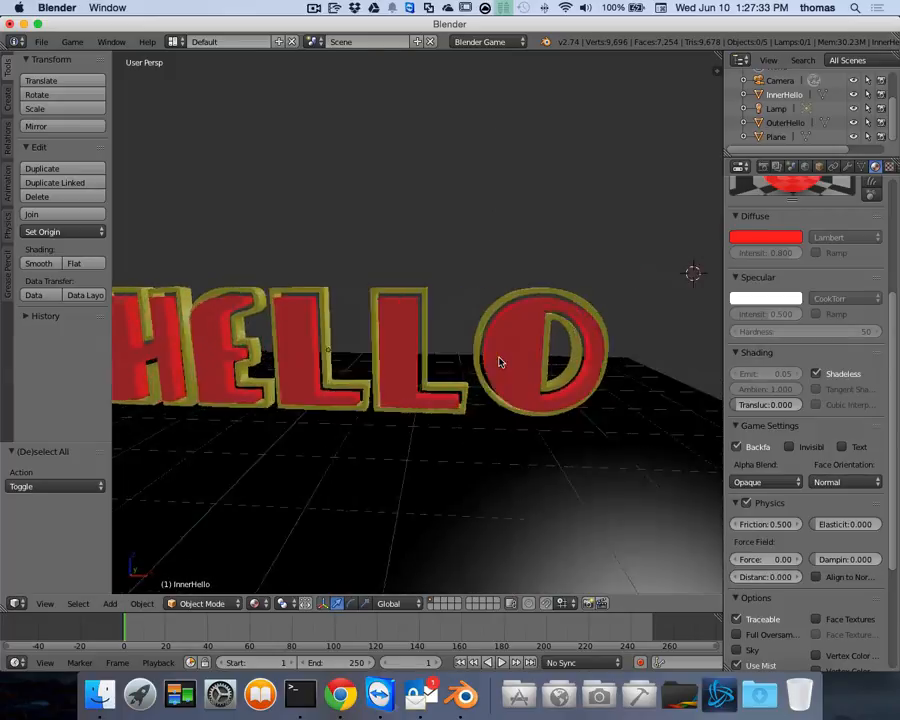
middle_drag(500, 362, 431, 302)
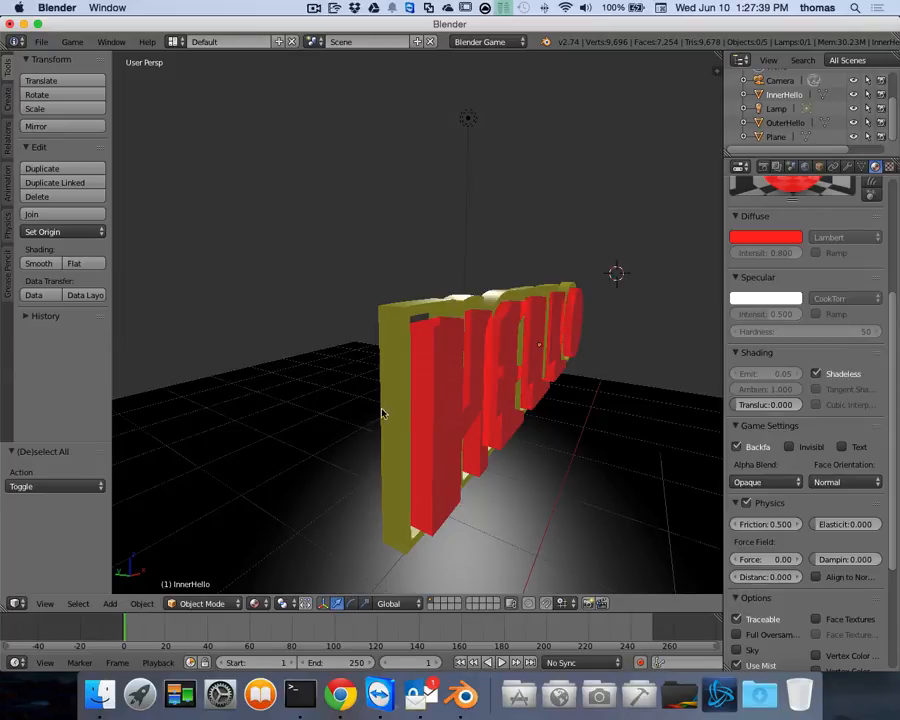
scroll(578, 327, left, 2)
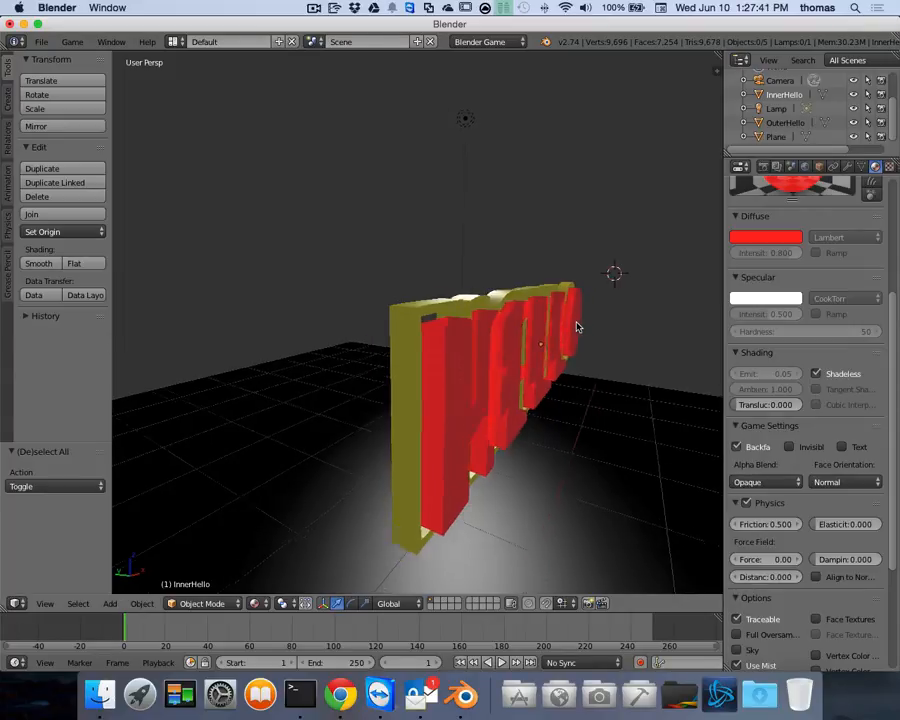
scroll(578, 328, right, 10)
scroll(578, 327, right, 8)
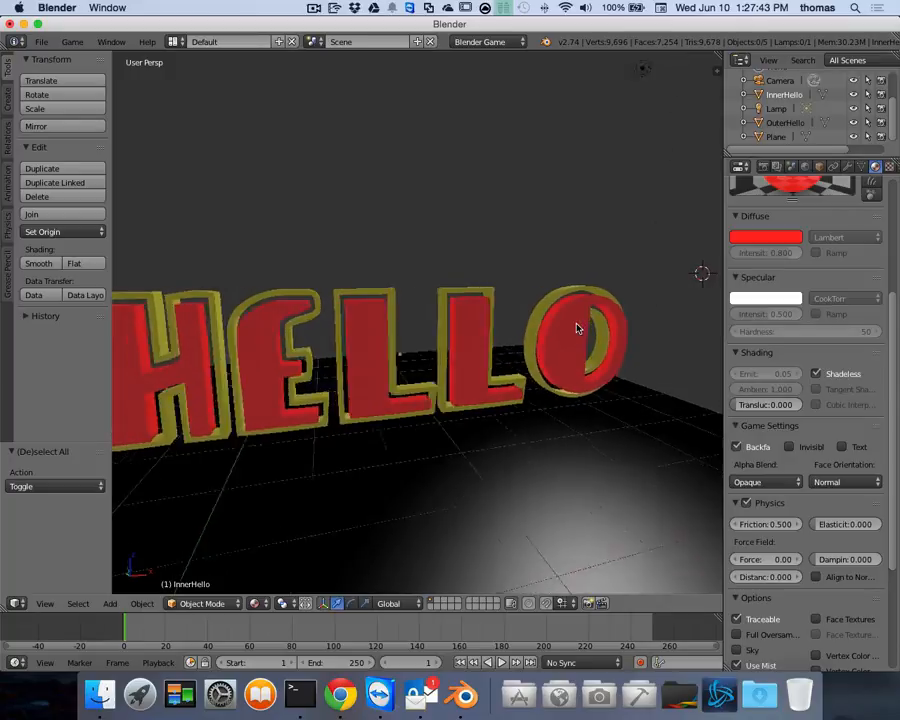
scroll(578, 327, right, 5)
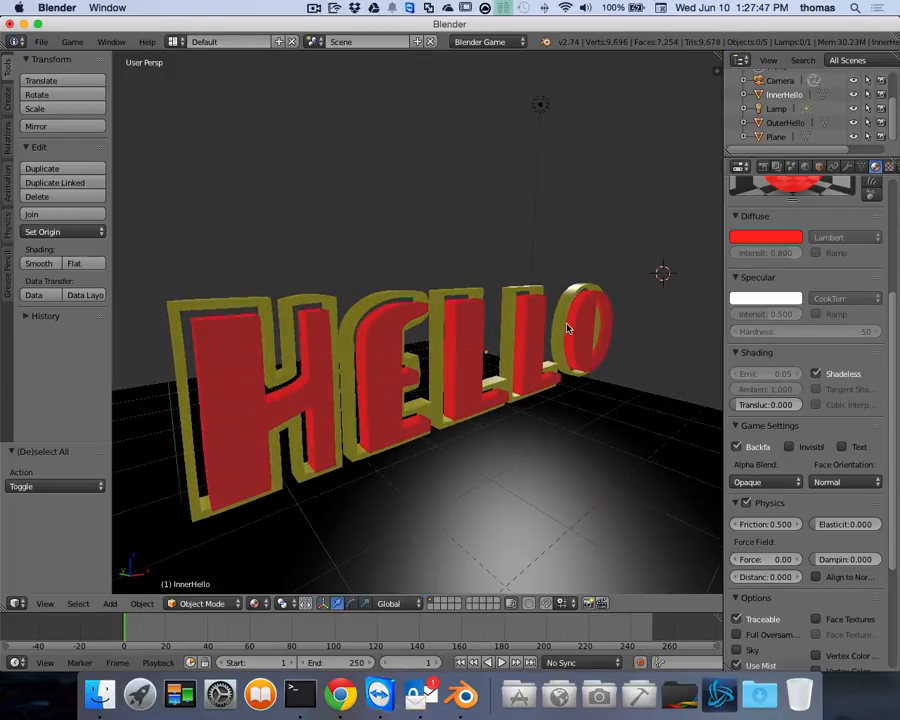
scroll(434, 283, right, 5)
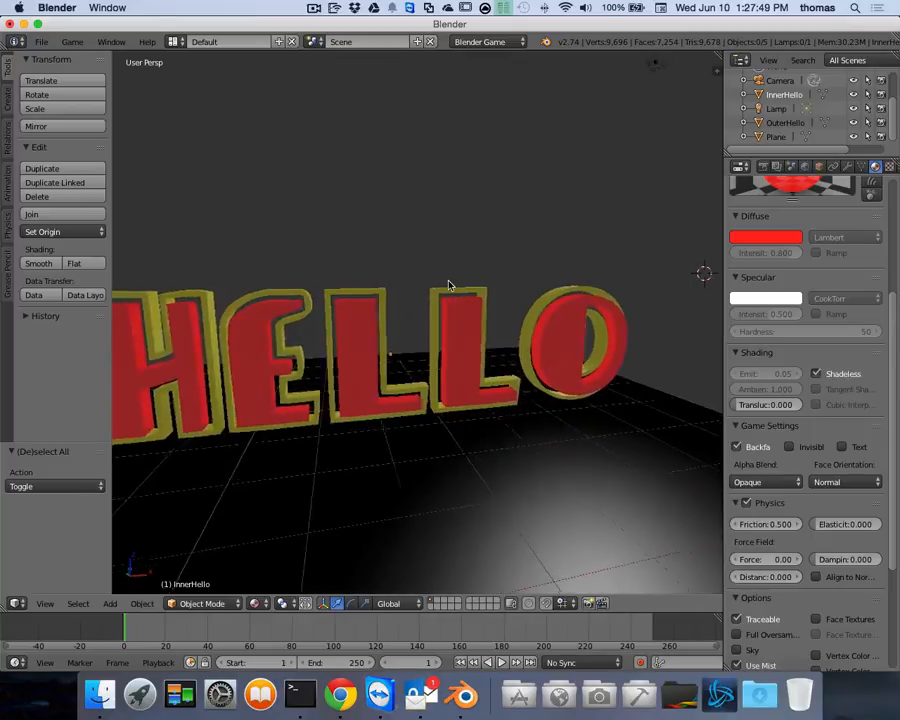
scroll(449, 286, right, 10)
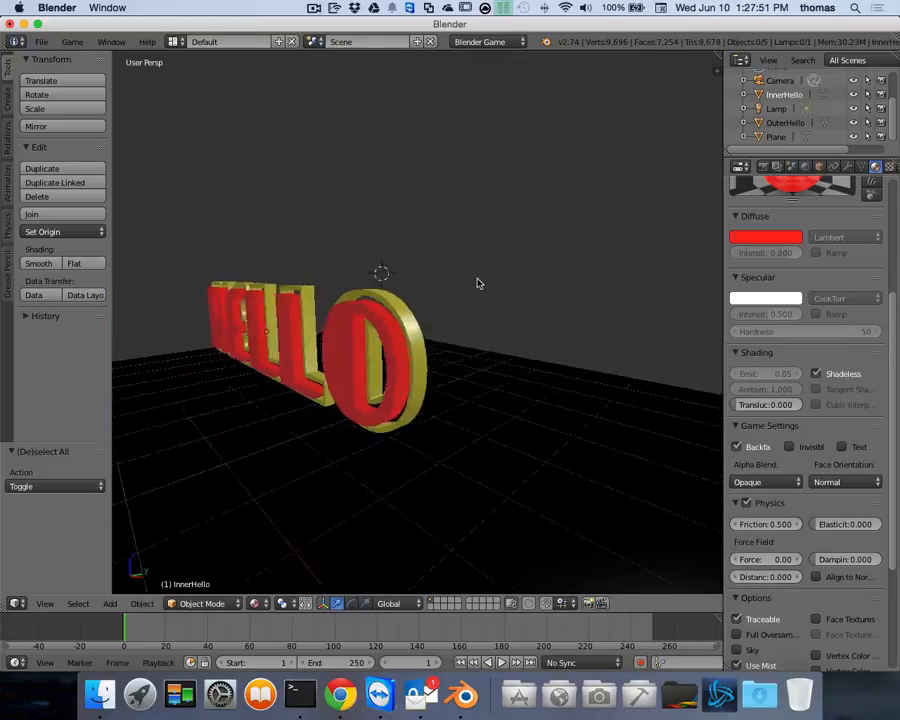
scroll(478, 284, right, 10)
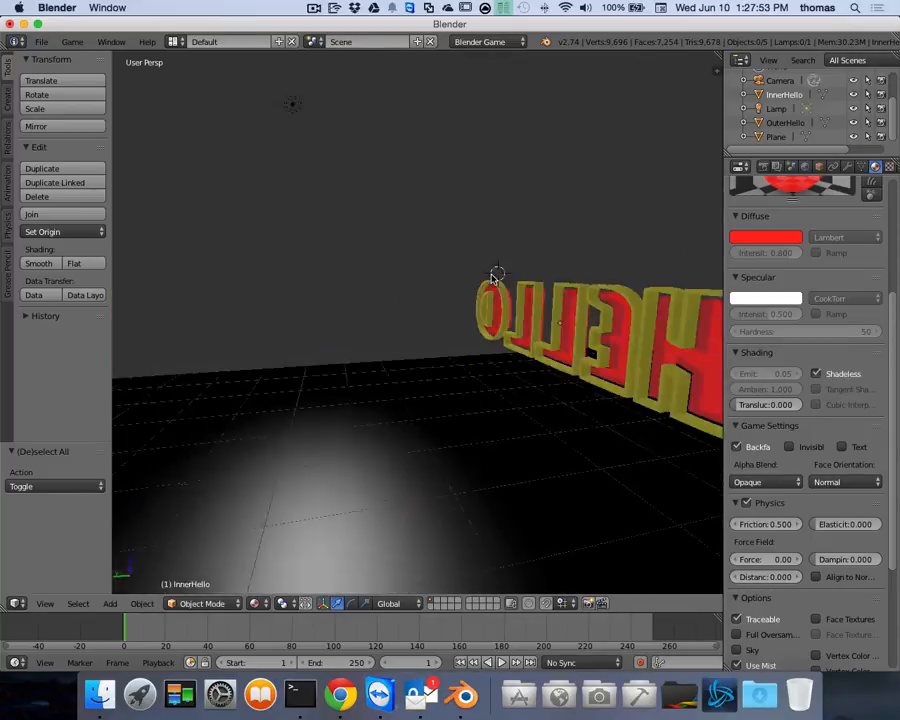
scroll(492, 277, right, 3)
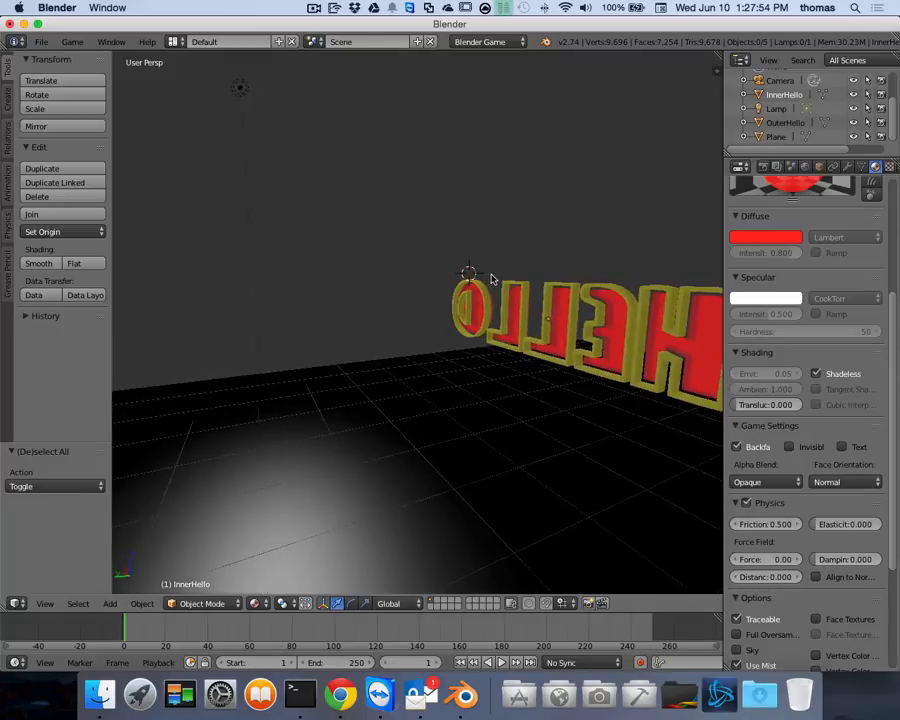
Start a new file from the default startup scene and delete the default cube
click(41, 45)
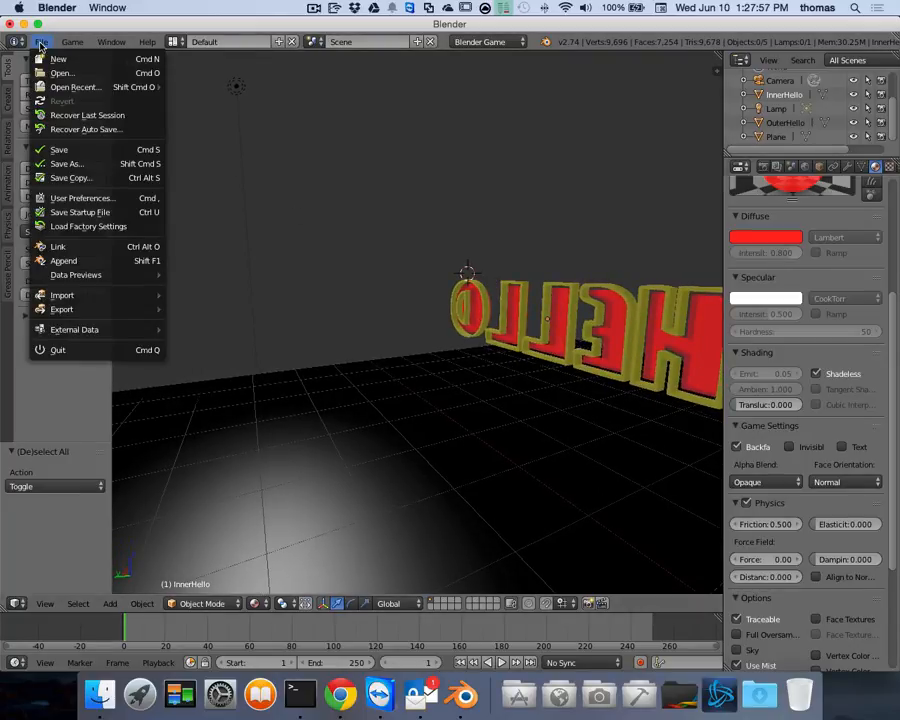
click(52, 57)
click(61, 70)
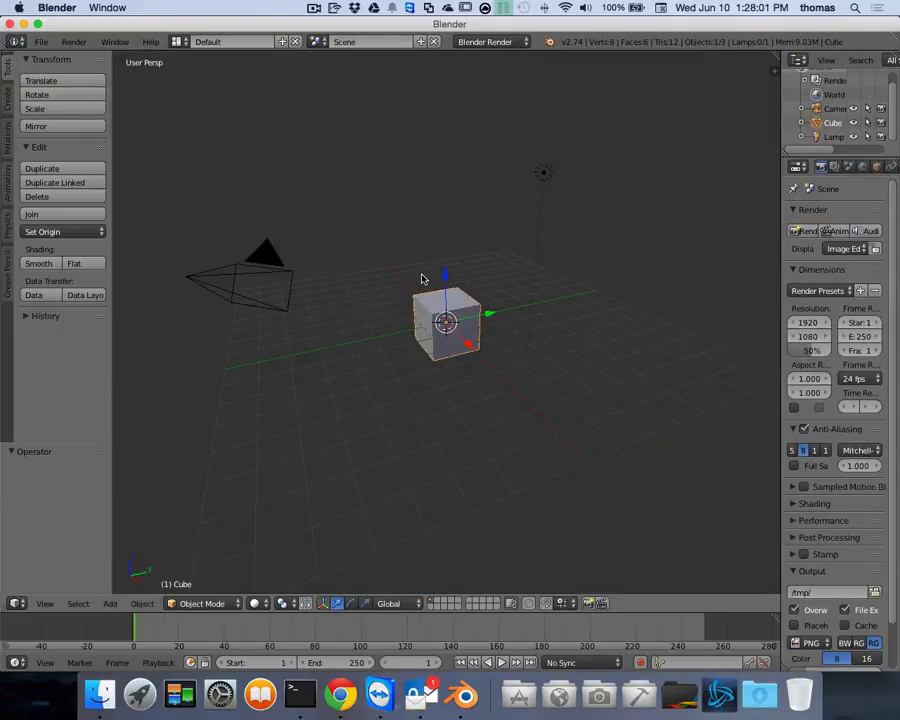
key(x)
click(410, 277)
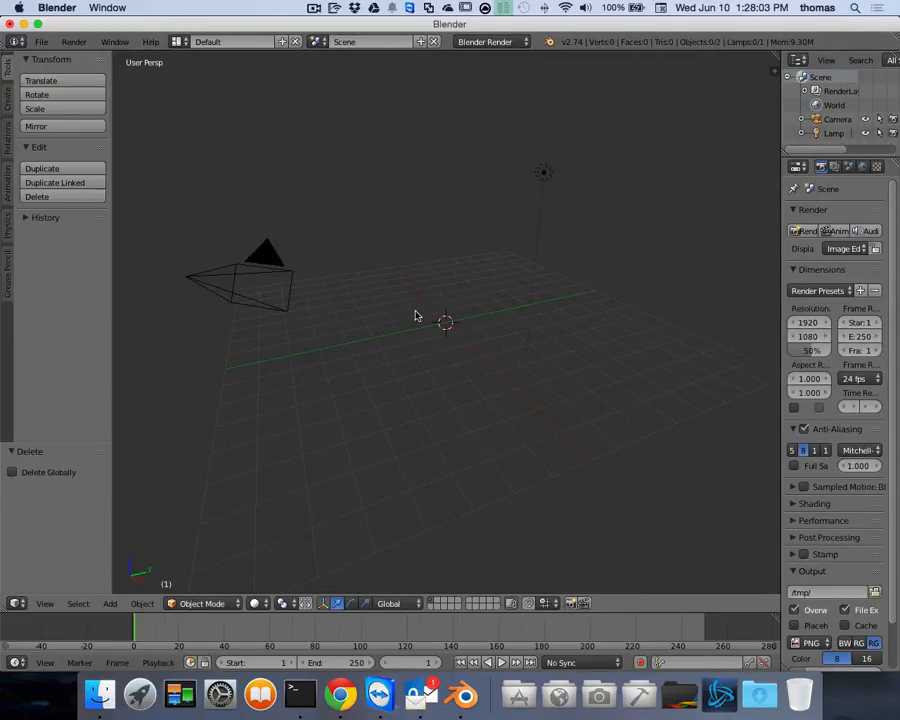
Add a text object at the origin and rotate it 90° about the global X axis so it stands upright
key(shift+a)
mouse_move(416, 315)
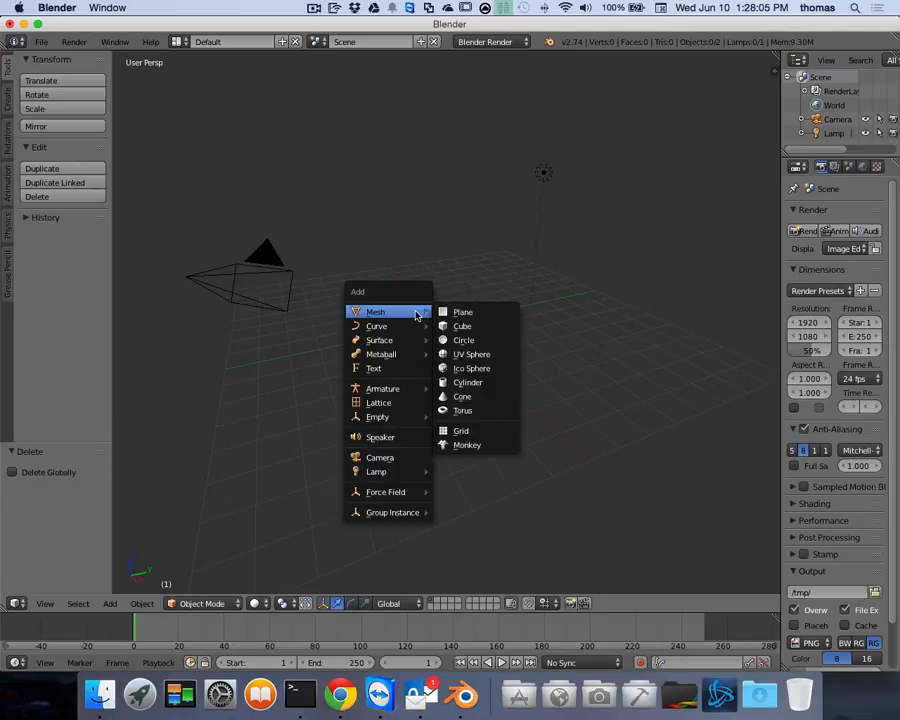
click(398, 370)
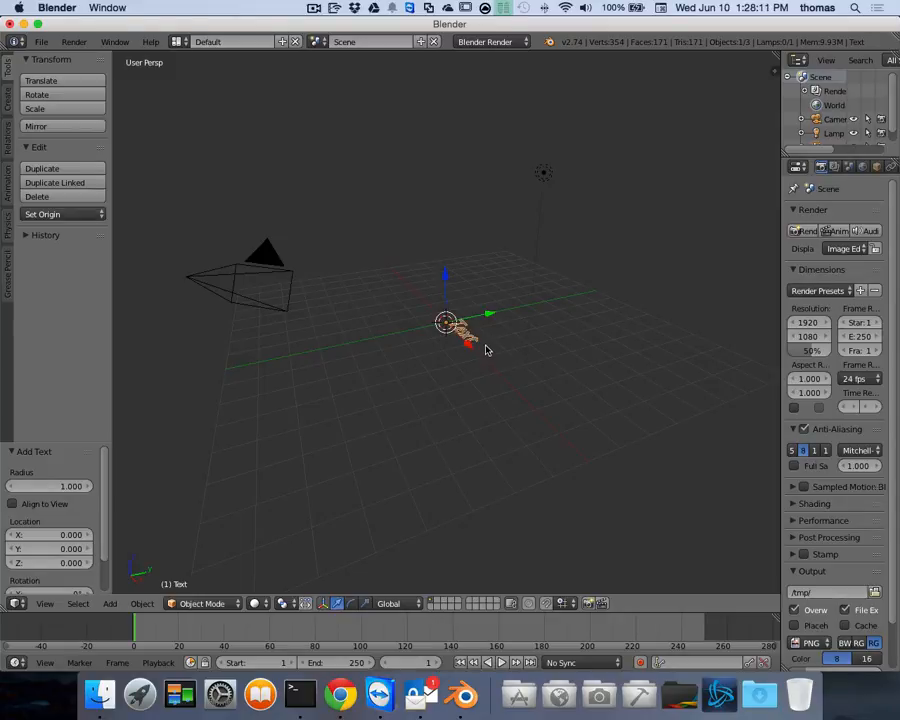
scroll(488, 350, up, 6)
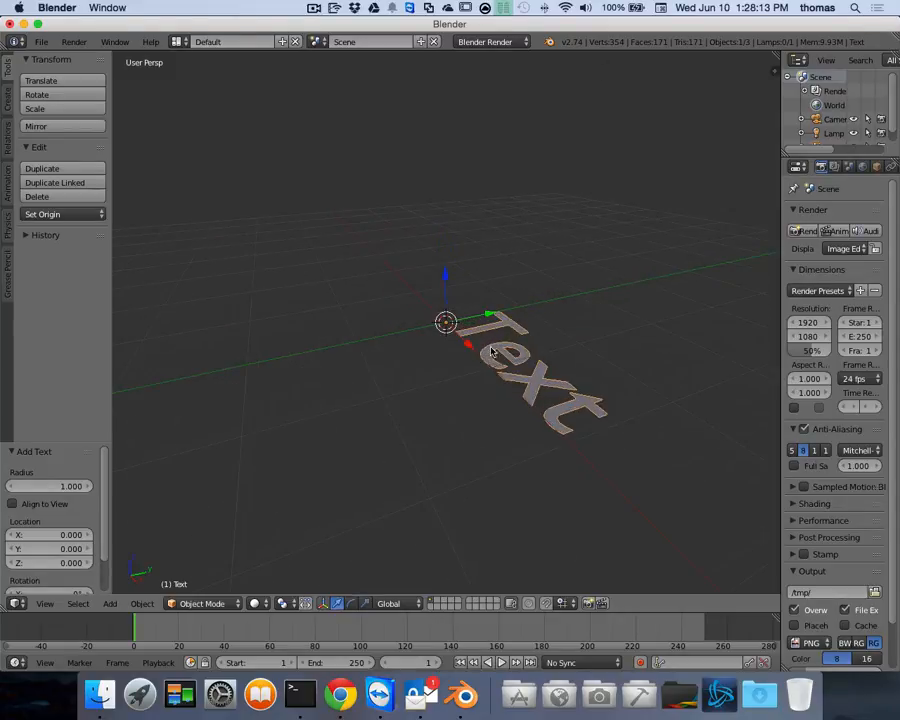
key(r)
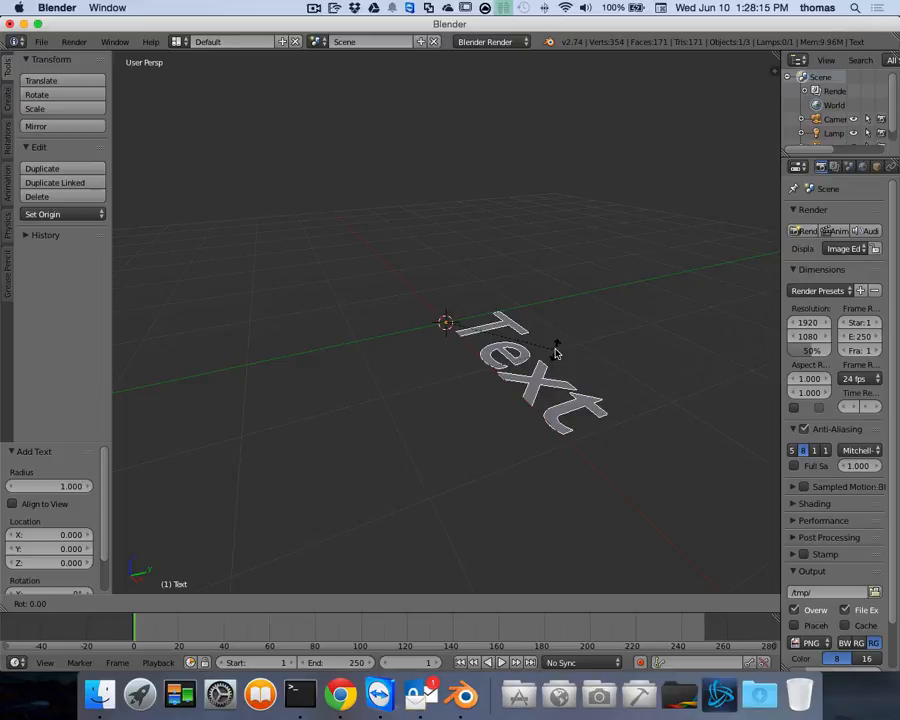
text(x)
text(90)
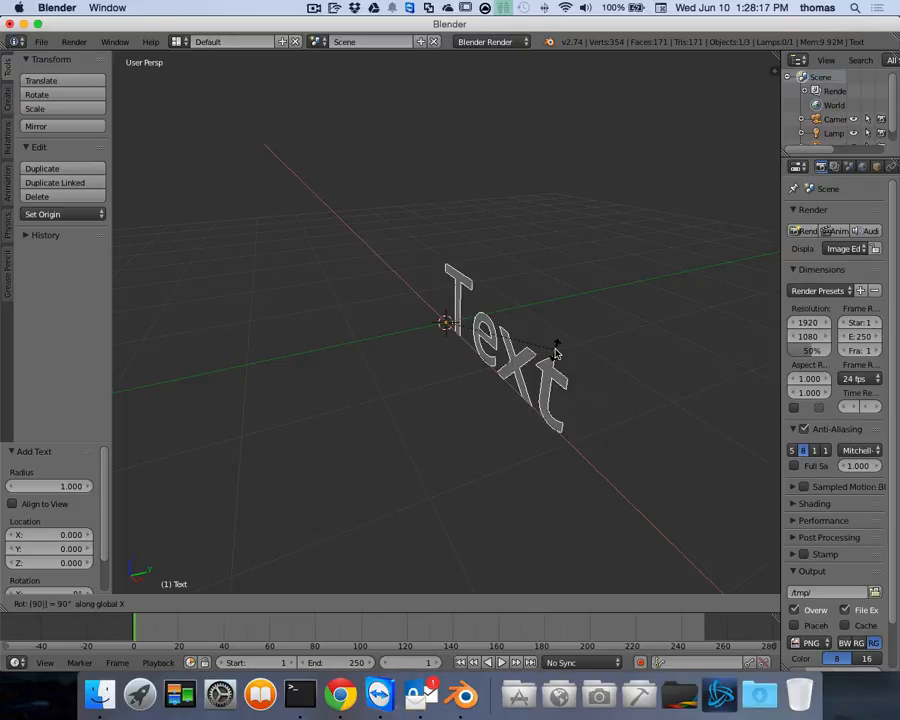
key(Return)
Replace the text object's default wording with "Start" and return to Object Mode
scroll(617, 377, left, 10)
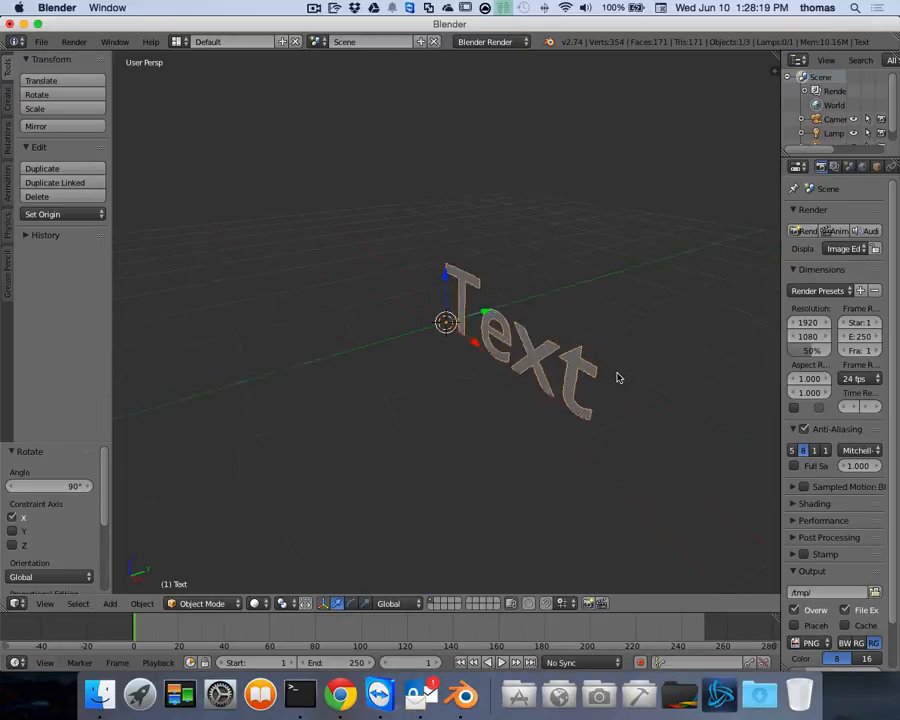
scroll(619, 377, left, 10)
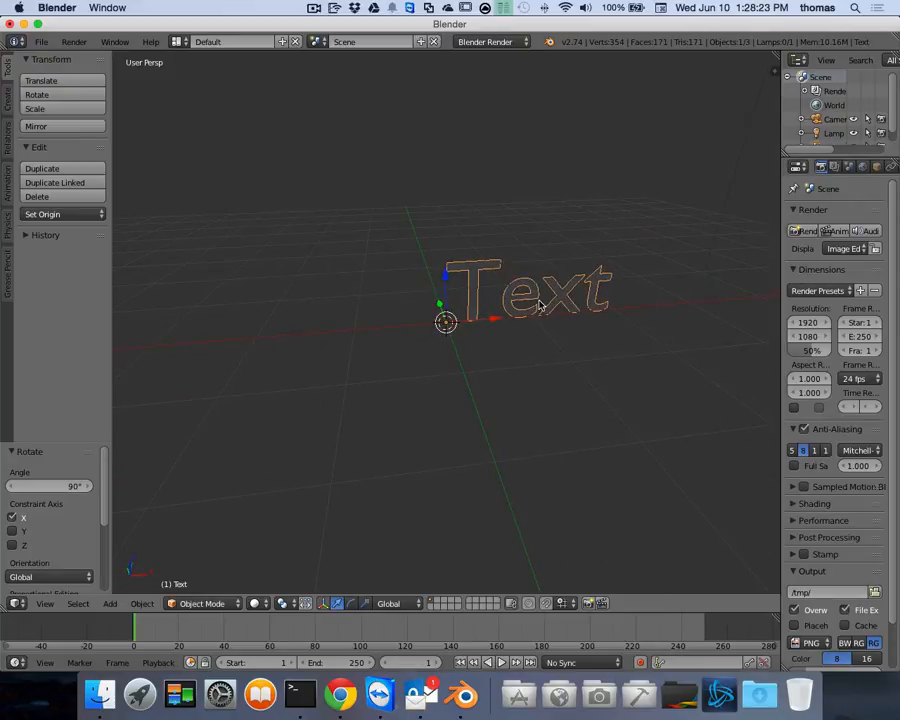
key(Tab)
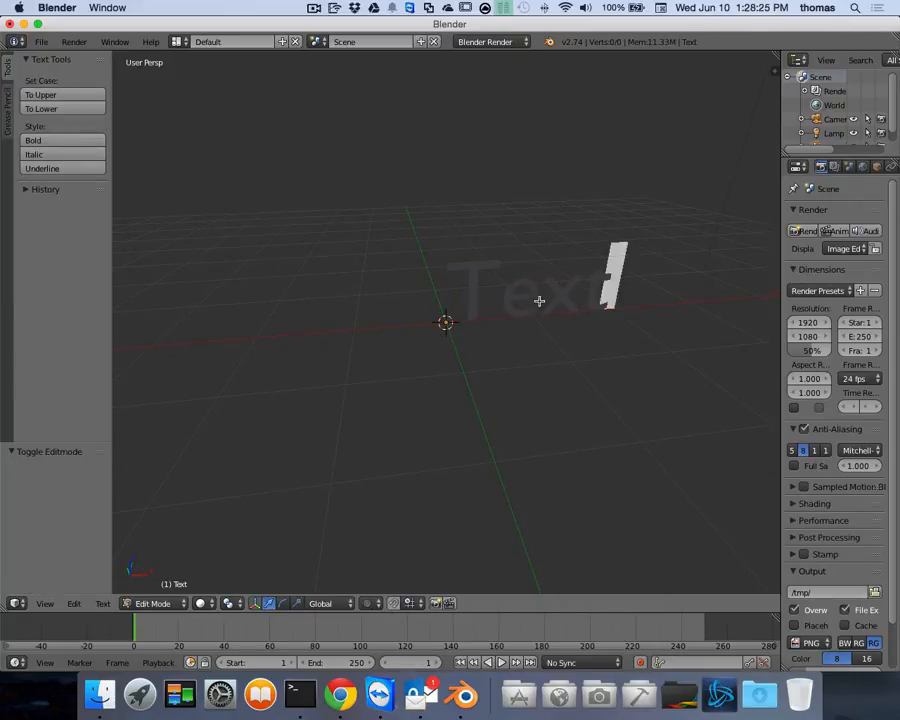
key(BackSpace)
key(BackSpace)
key(BackSpace)
key(BackSpace)
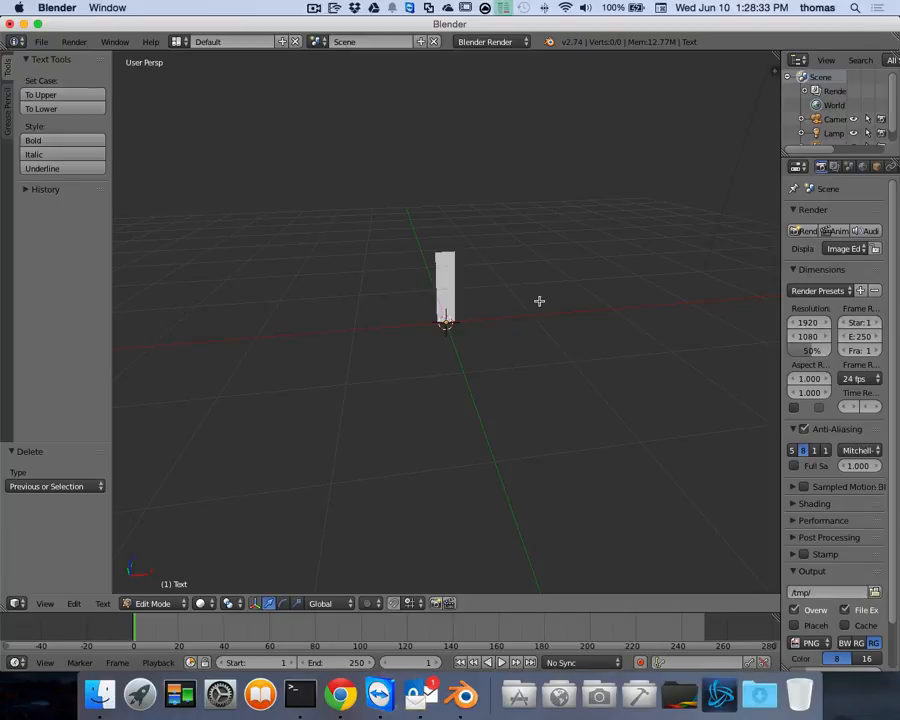
text(Start)
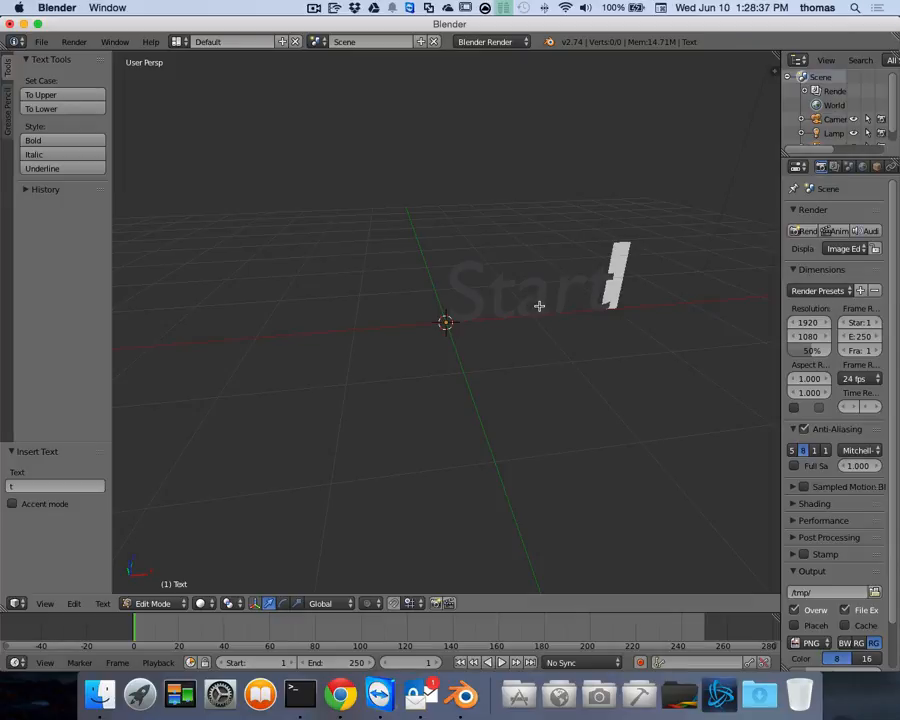
key(Tab)
scroll(608, 323, left, 10)
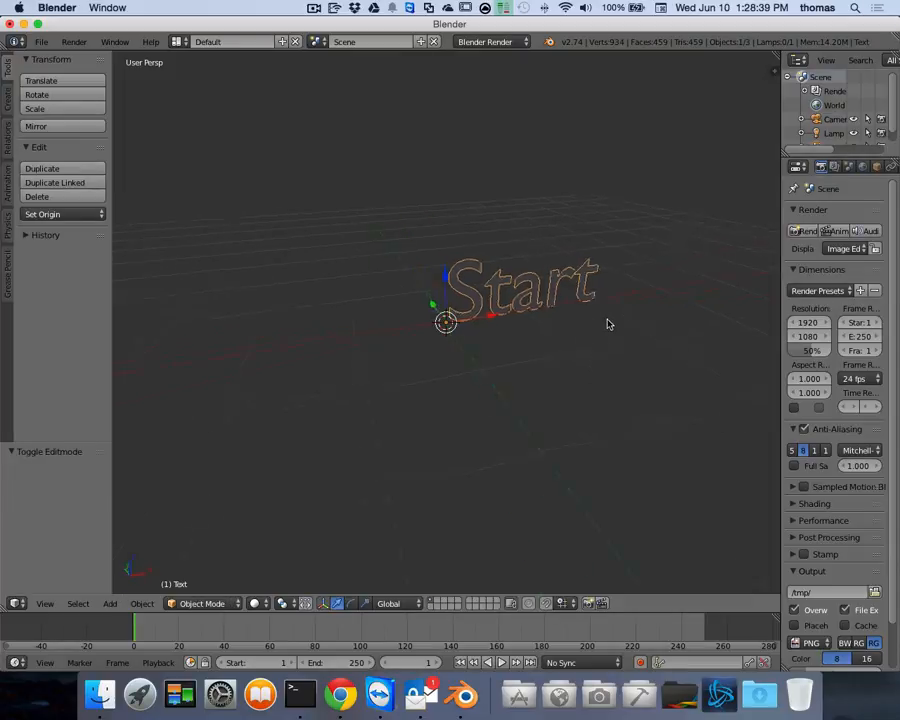
scroll(609, 324, right, 3)
scroll(610, 323, right, 10)
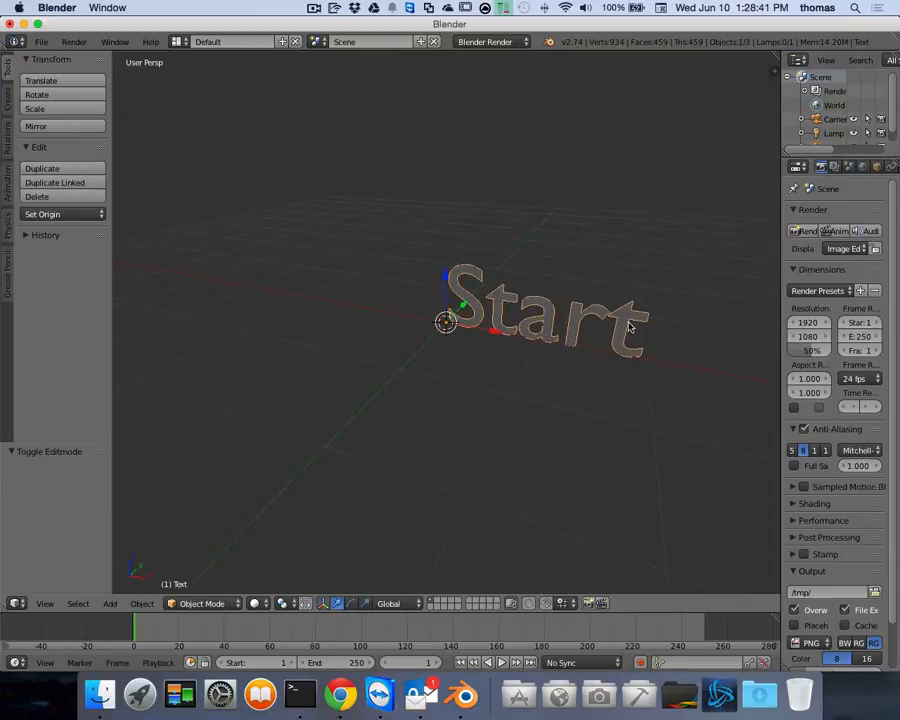
scroll(631, 327, down, 2)
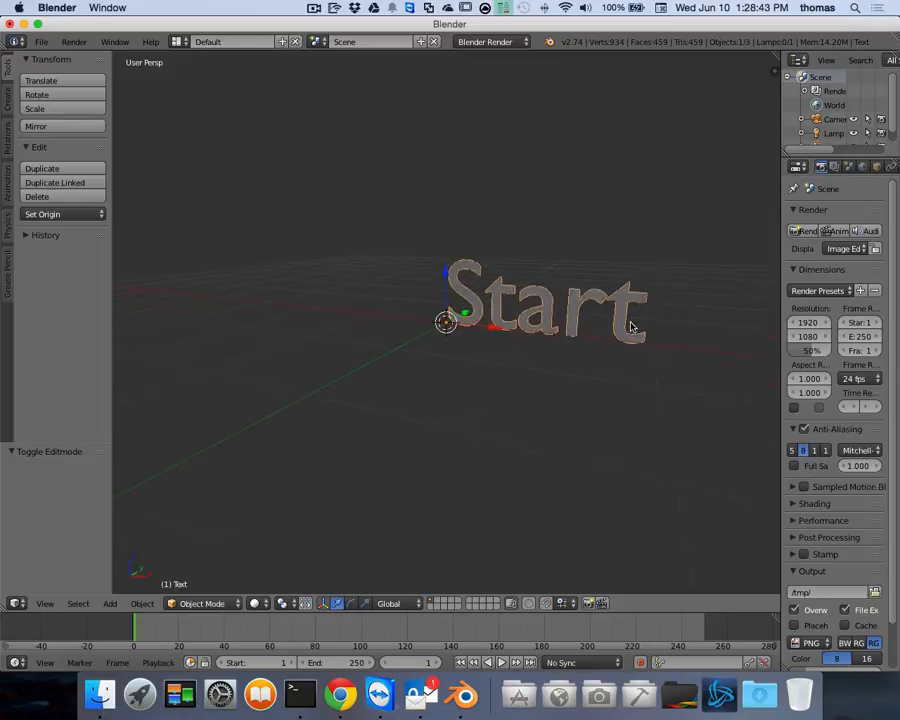
scroll(631, 327, right, 10)
scroll(631, 327, right, 10)
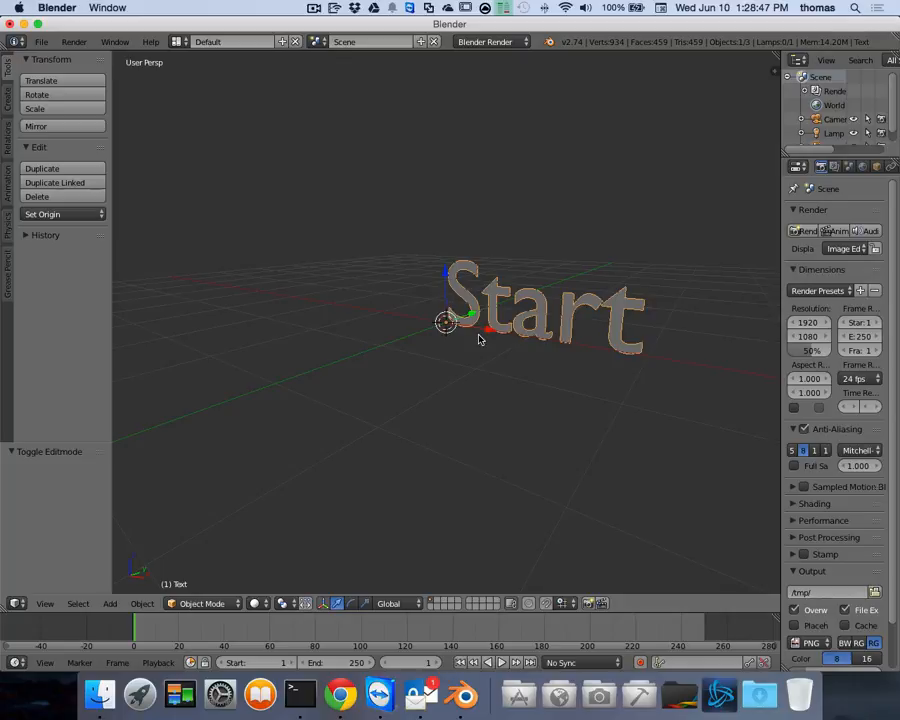
scroll(615, 309, left, 5)
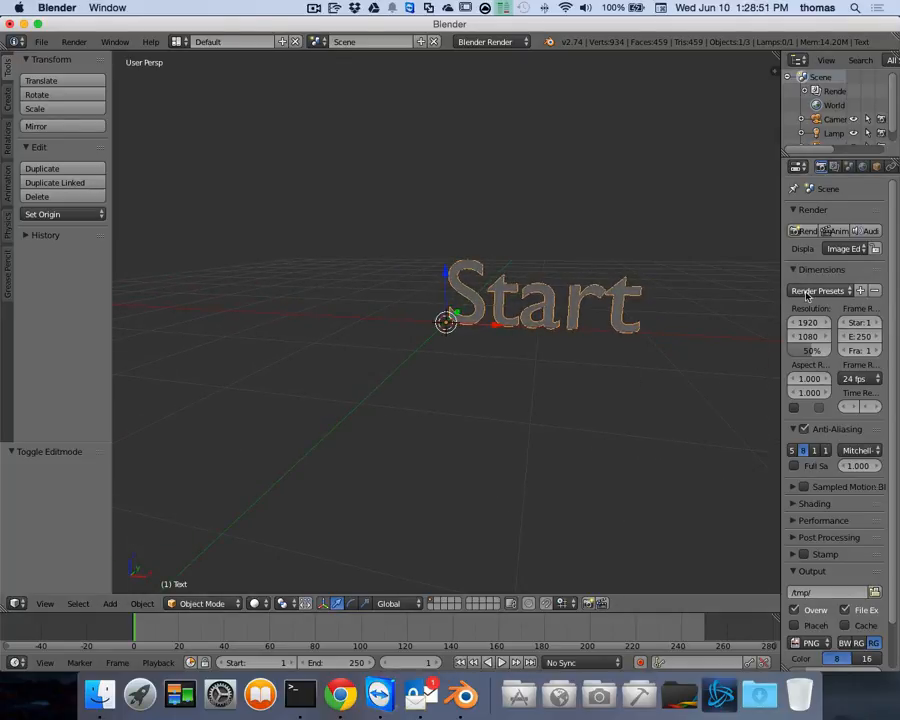
Widen the properties area and give the "Start" text an extrusion of 0.019 in its geometry settings
drag(780, 289, 721, 288)
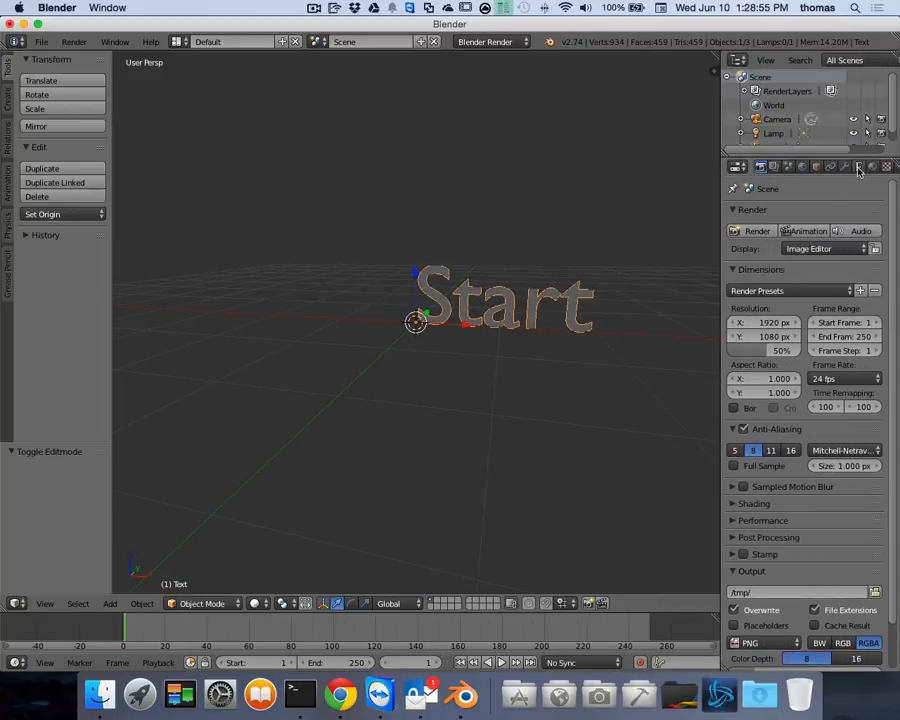
click(858, 167)
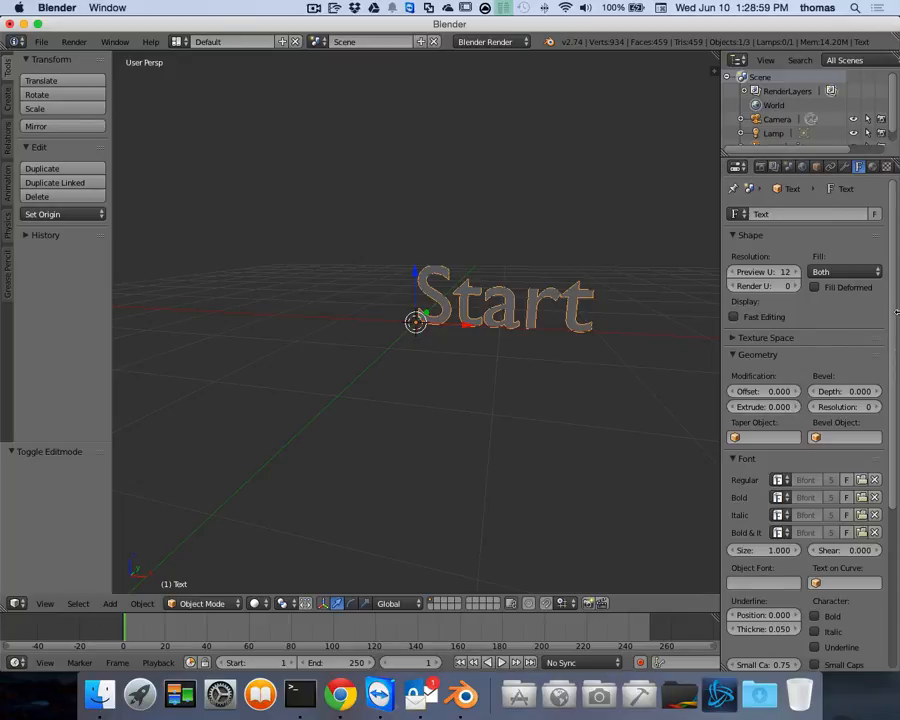
scroll(895, 320, down, 5)
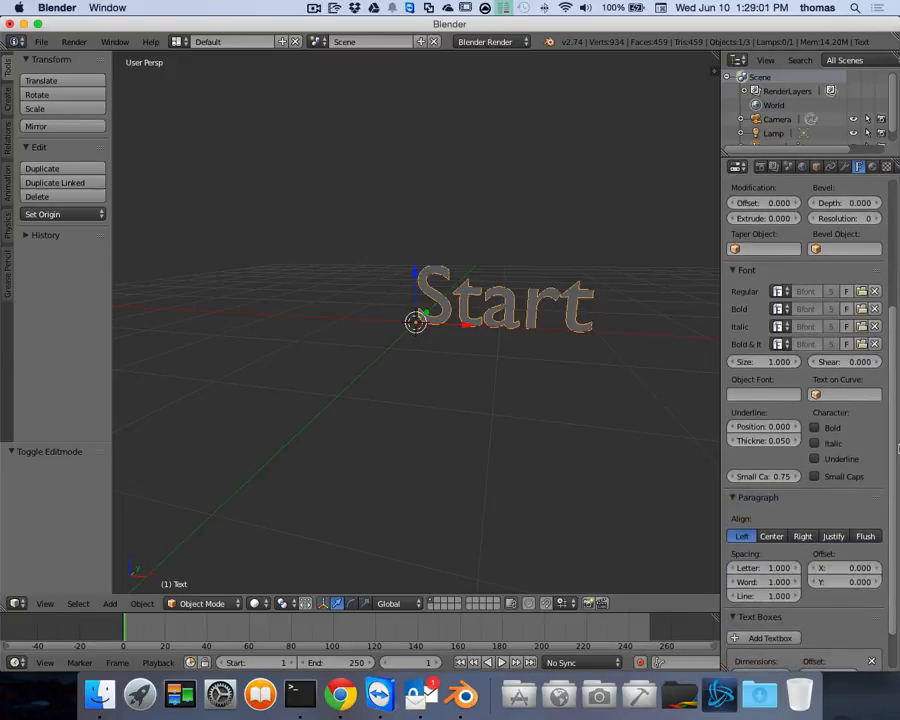
scroll(892, 258, up, 6)
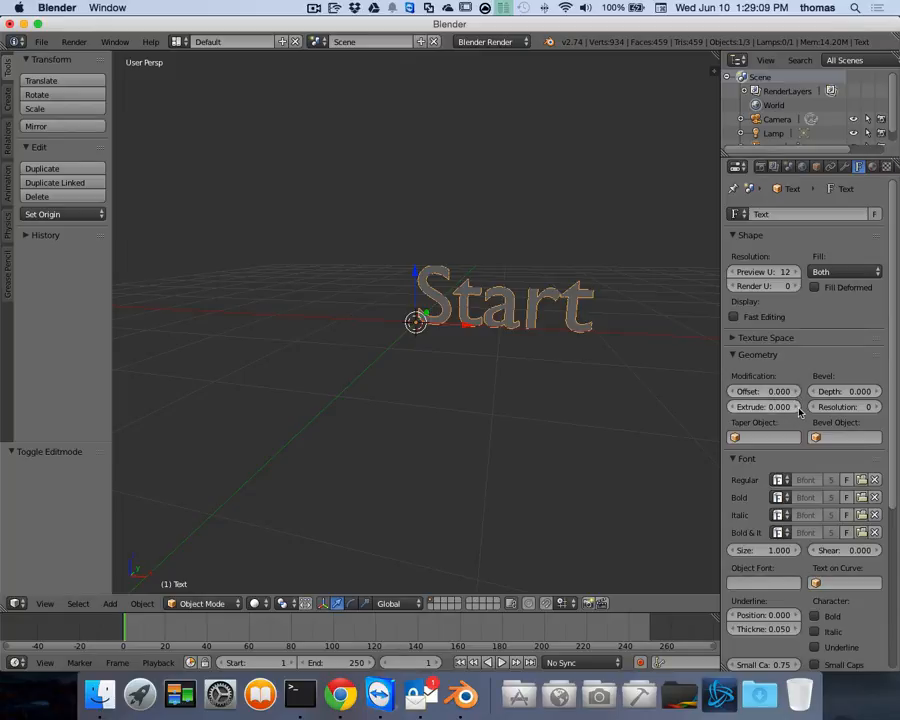
drag(799, 411, 814, 411)
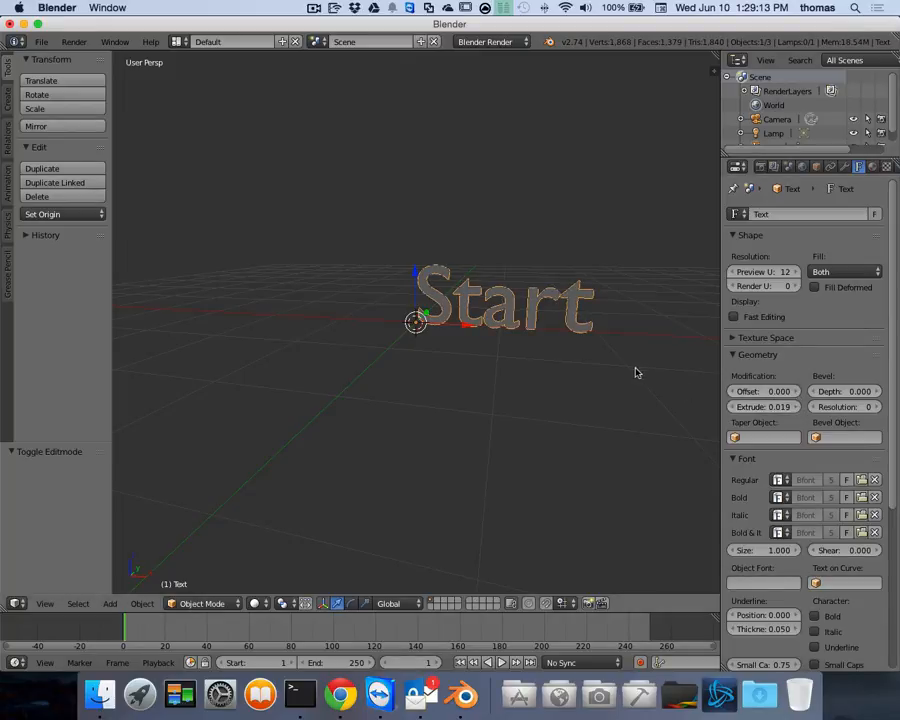
Increase the "Start" text's extrusion to 0.027 for thicker letters
middle_drag(635, 367, 424, 304)
scroll(424, 304, up, 6)
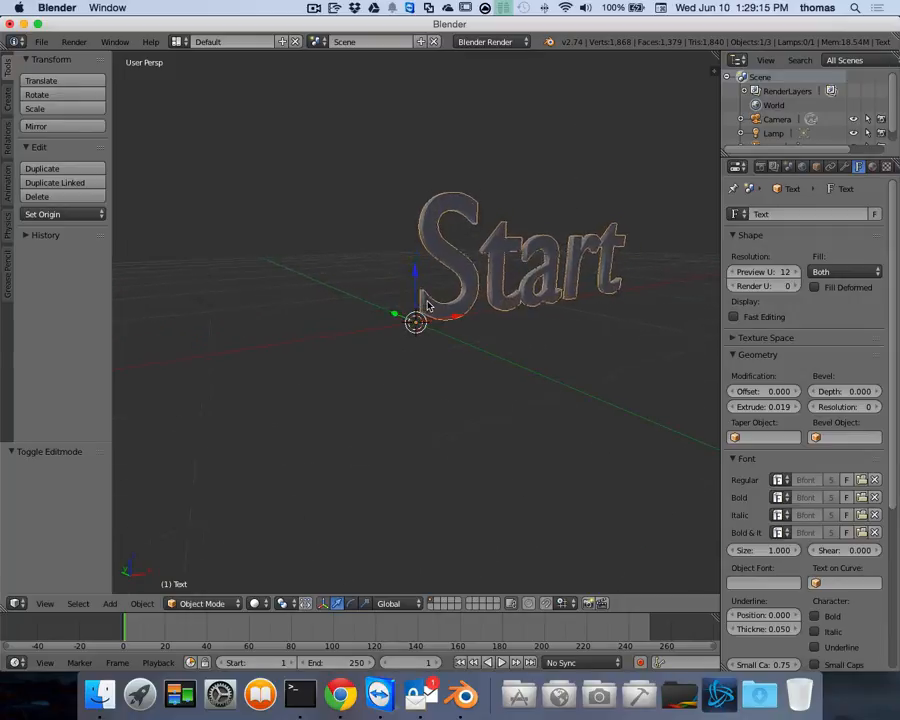
scroll(464, 223, up, 1)
scroll(465, 223, up, 3)
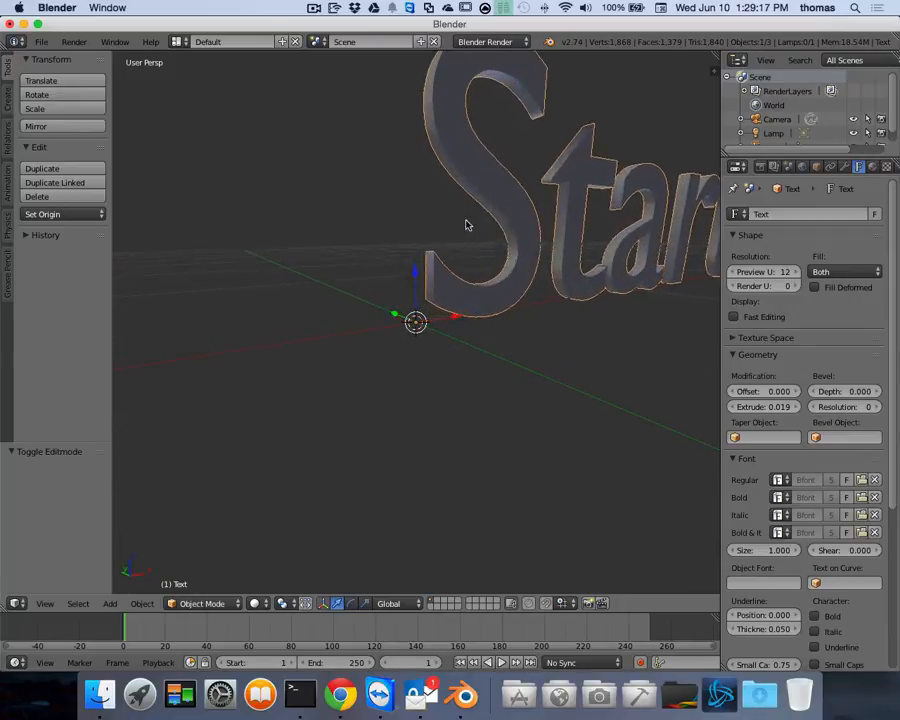
scroll(473, 222, left, 8)
scroll(476, 222, left, 4)
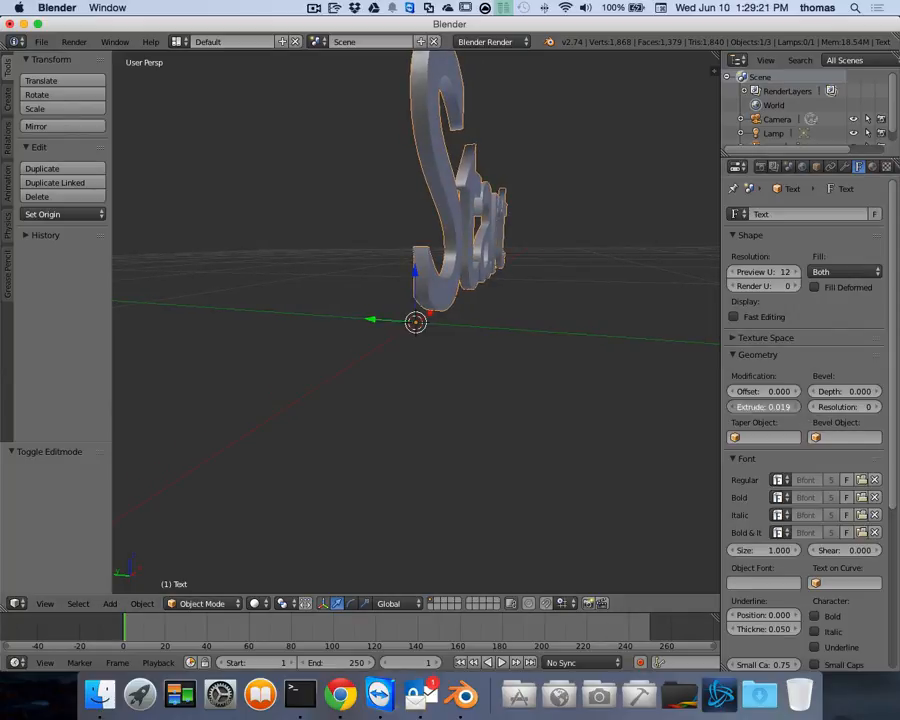
click(797, 409)
click(797, 409)
click(797, 409)
click(797, 409)
click(797, 409)
click(797, 409)
click(797, 409)
click(797, 409)
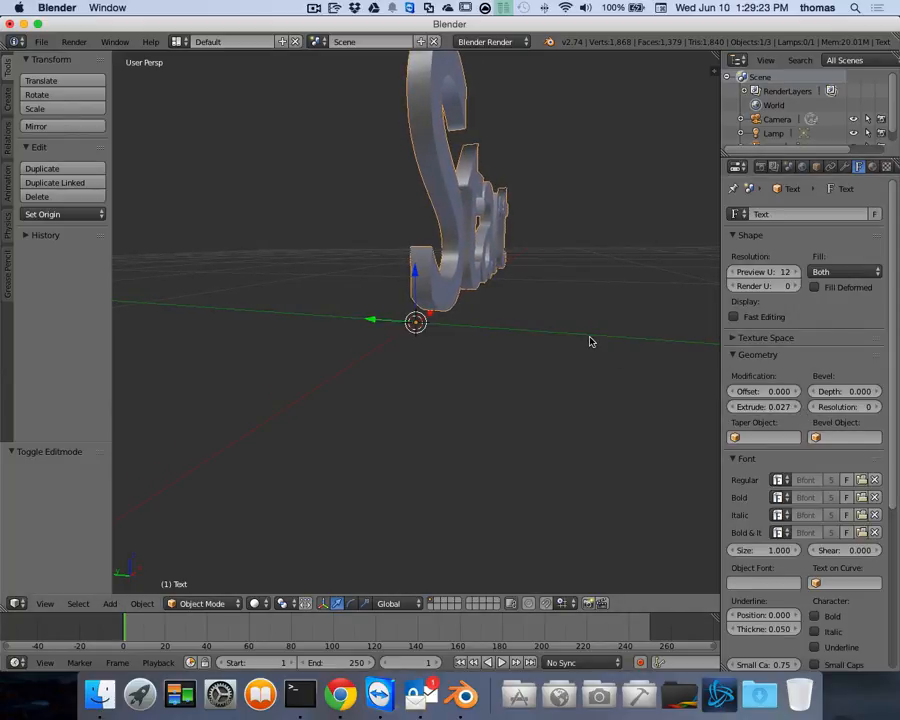
Give the "Start" text a new material with a specular intensity of 1.000 and a pure white diffuse color
scroll(590, 342, left, 8)
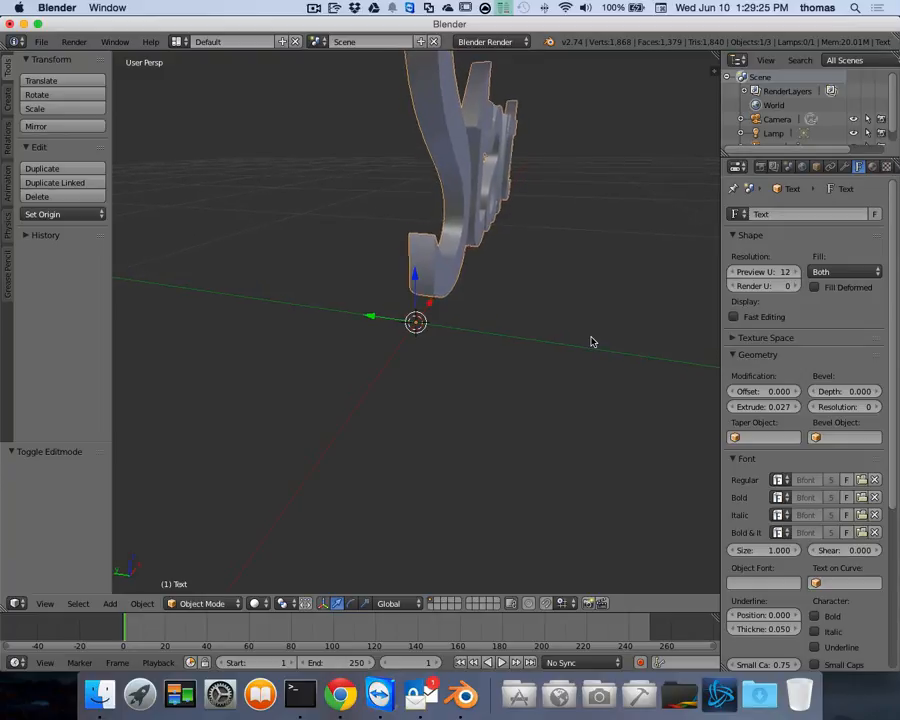
scroll(590, 342, up, 10)
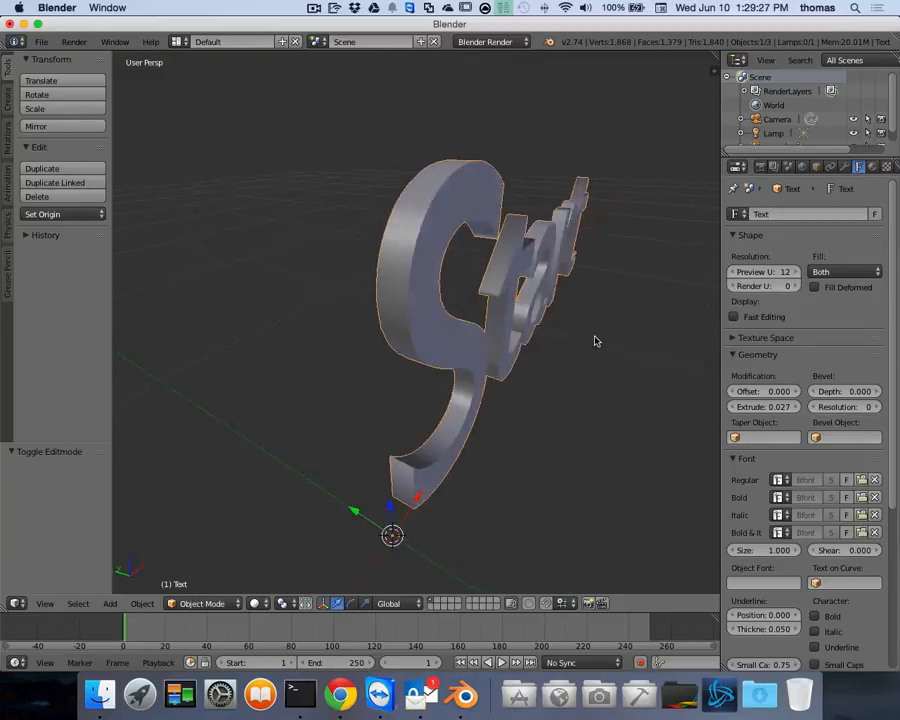
scroll(592, 340, right, 8)
scroll(590, 340, left, 8)
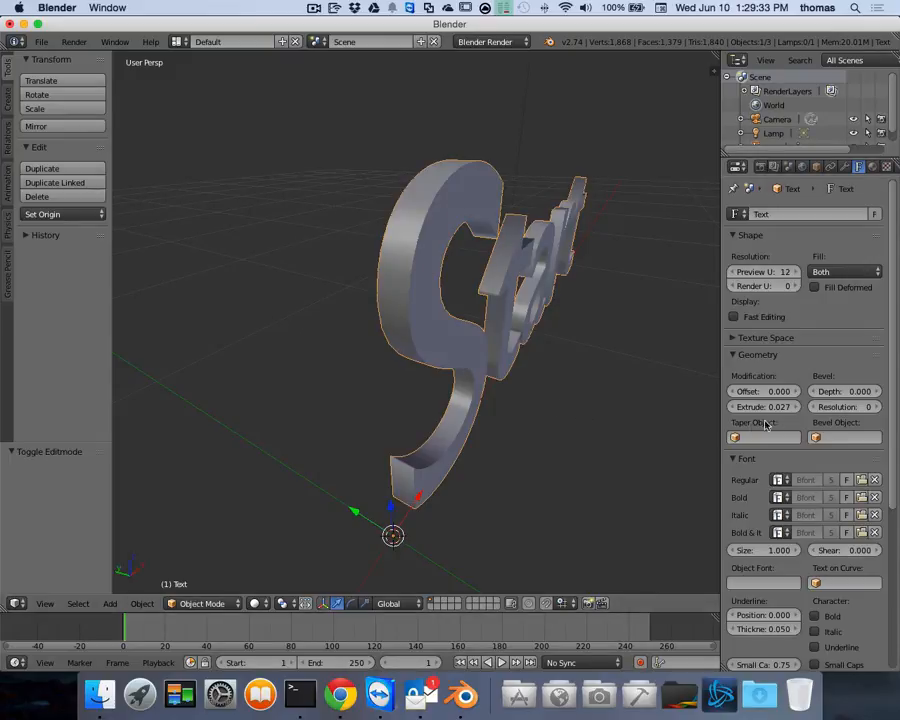
click(872, 166)
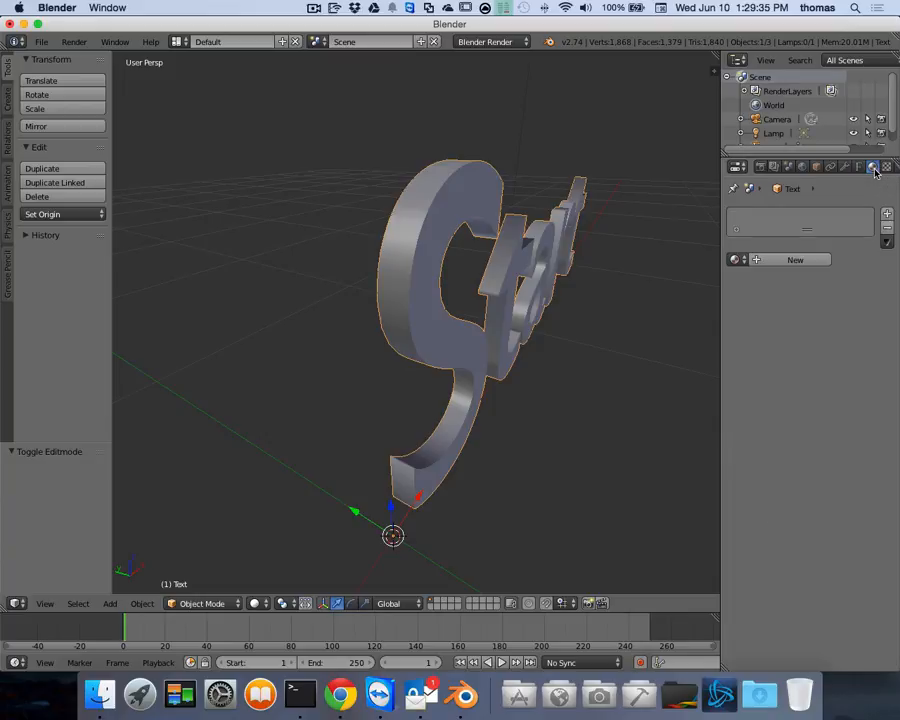
click(800, 258)
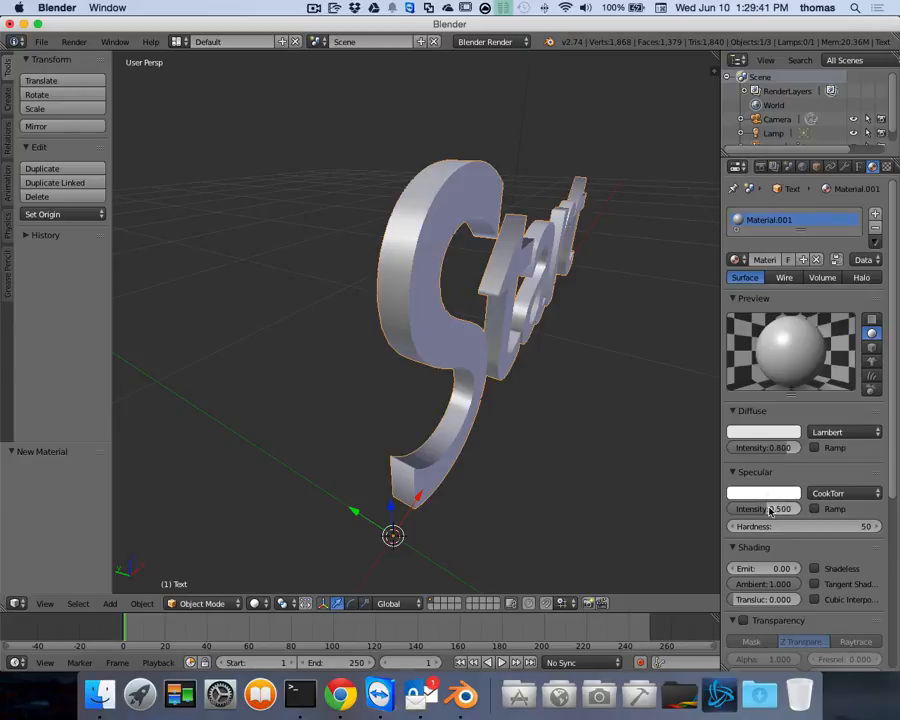
drag(762, 508, 808, 508)
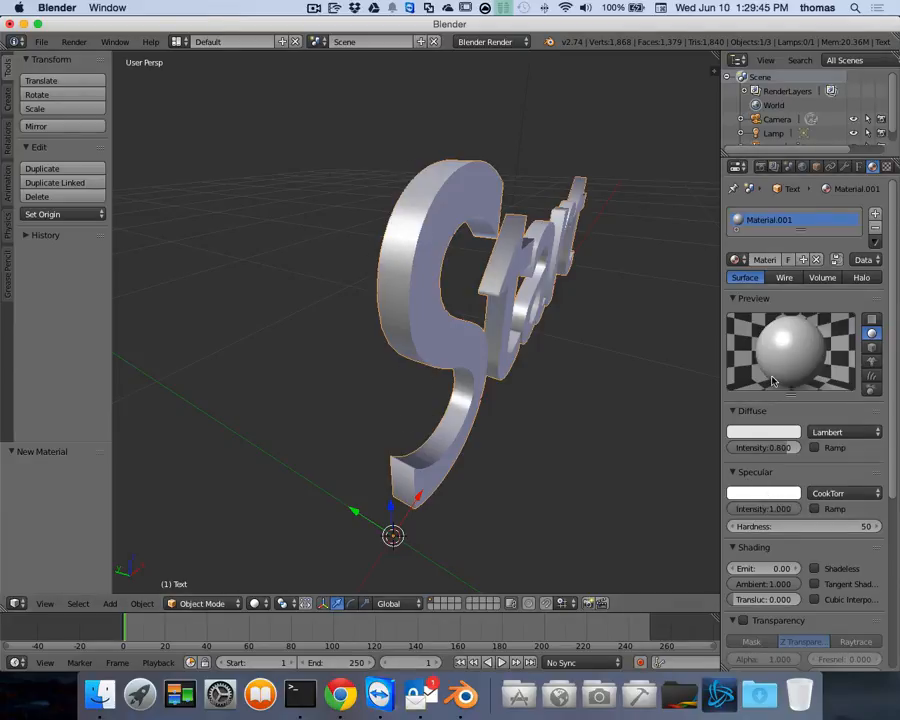
click(762, 433)
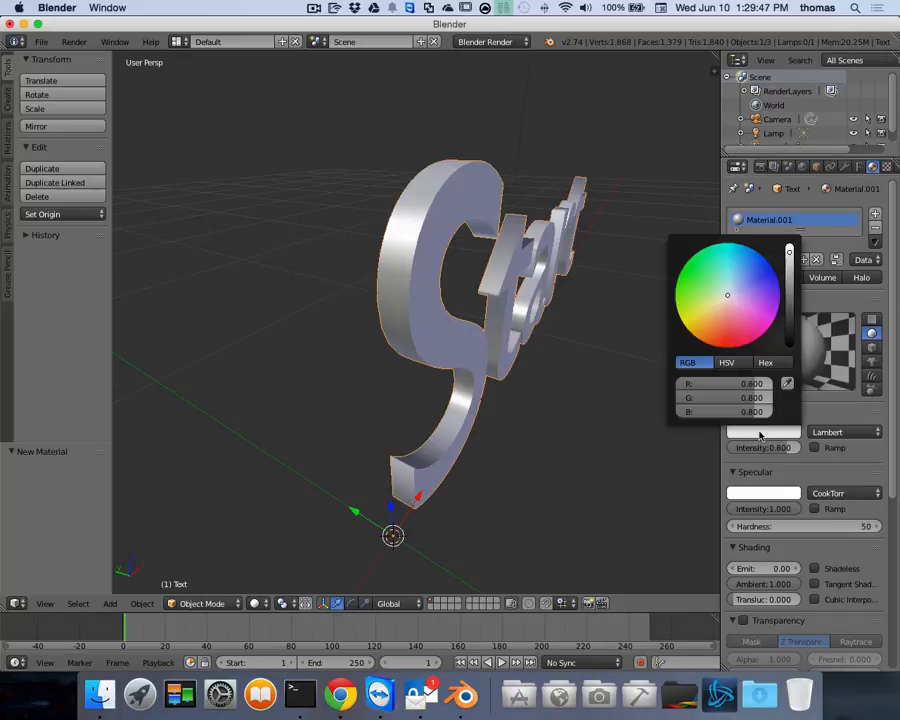
drag(793, 258, 790, 245)
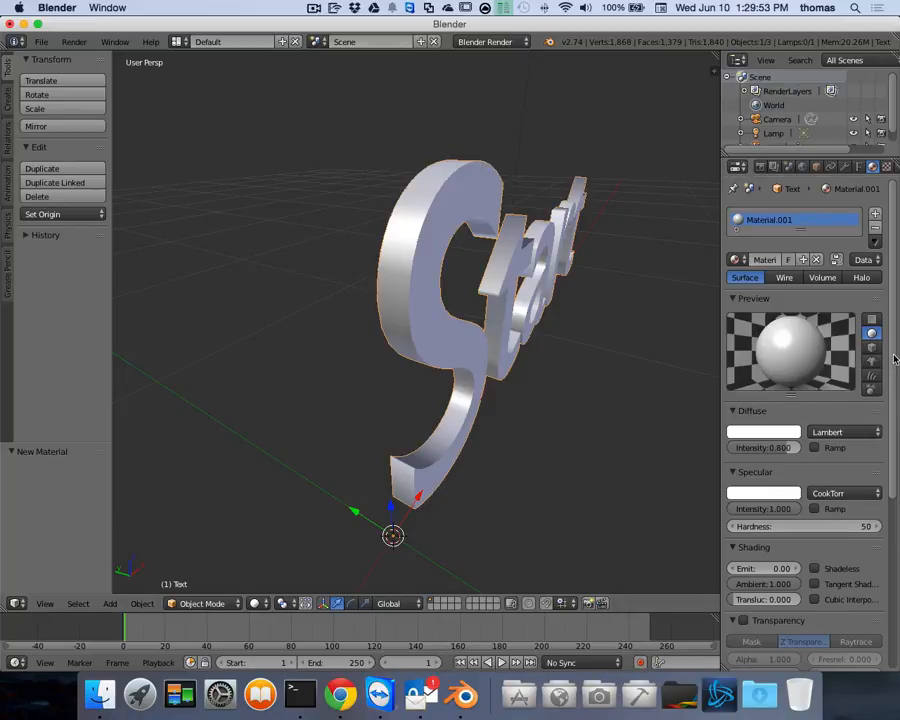
Switch the render engine to Blender Game
scroll(871, 396, down, 3)
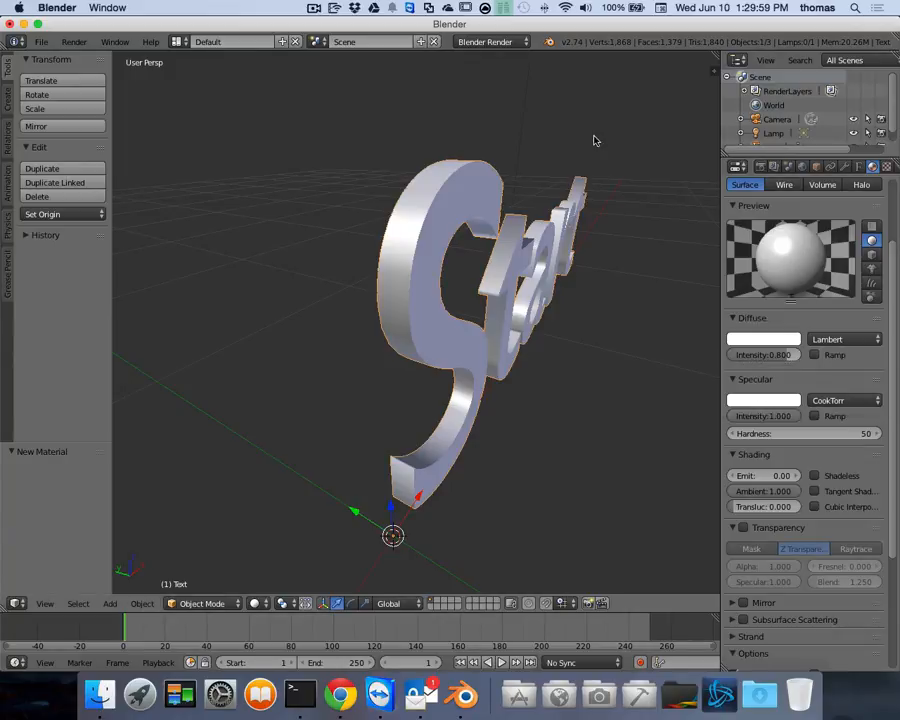
click(490, 44)
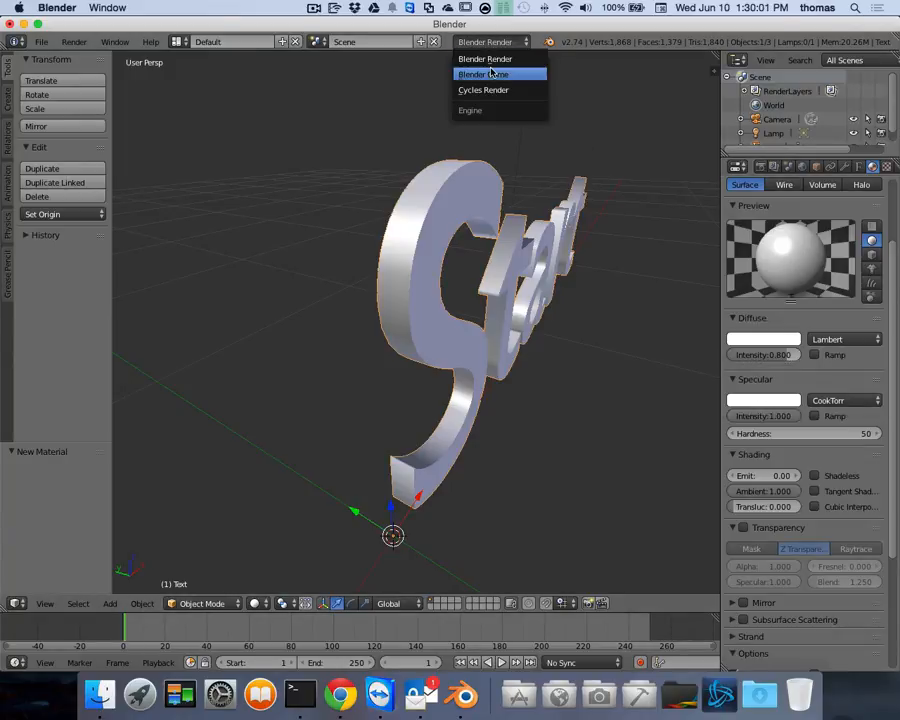
click(478, 74)
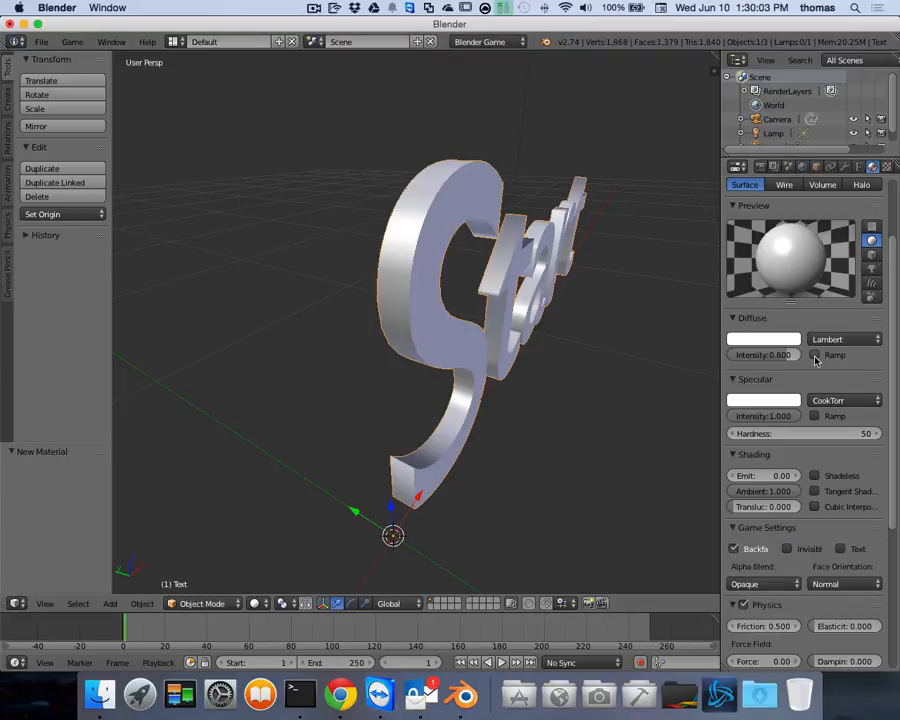
Set the 3D view's material mode to GLSL in its shading settings
key(n)
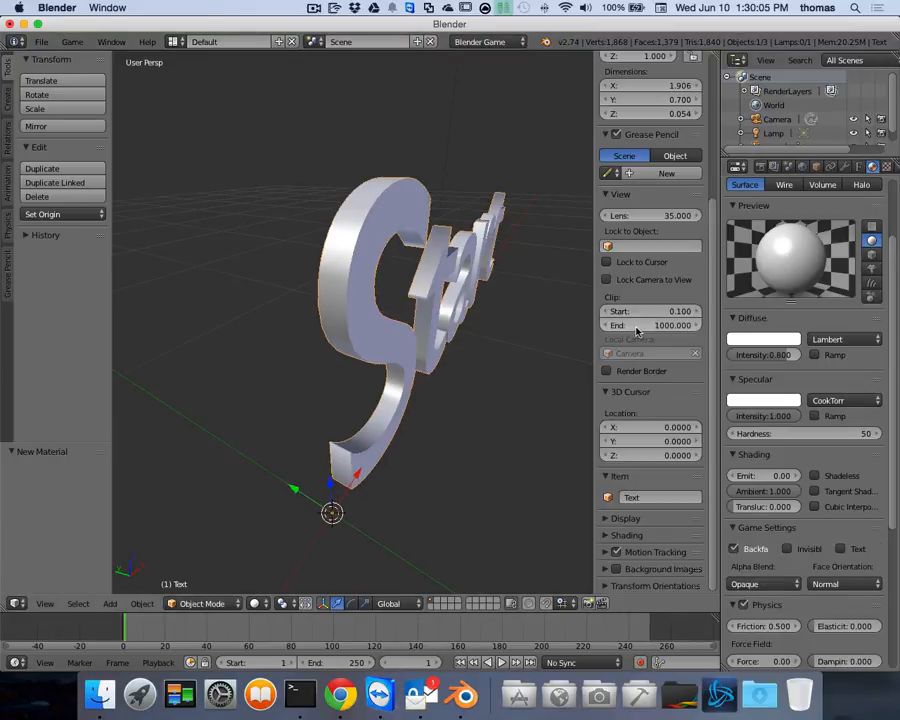
click(604, 538)
scroll(620, 480, down, 4)
click(626, 454)
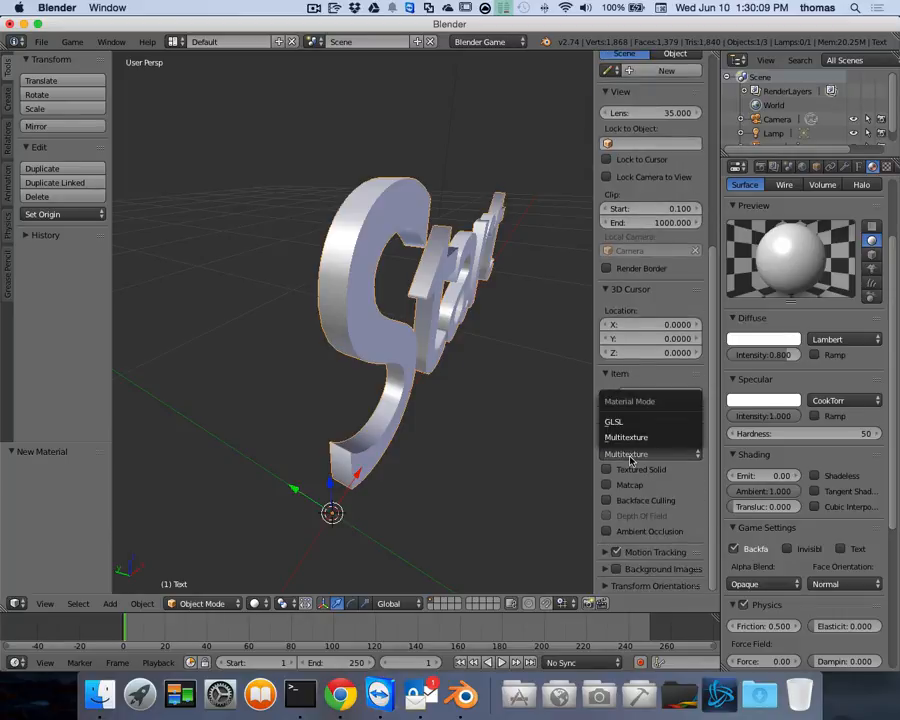
click(624, 422)
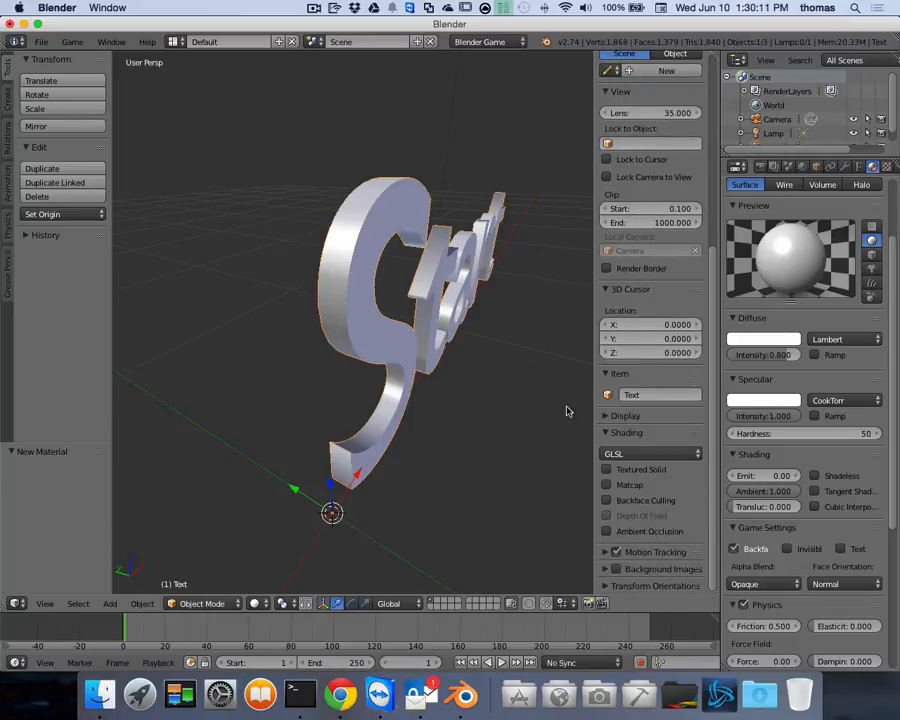
click(609, 436)
scroll(566, 397, down, 5)
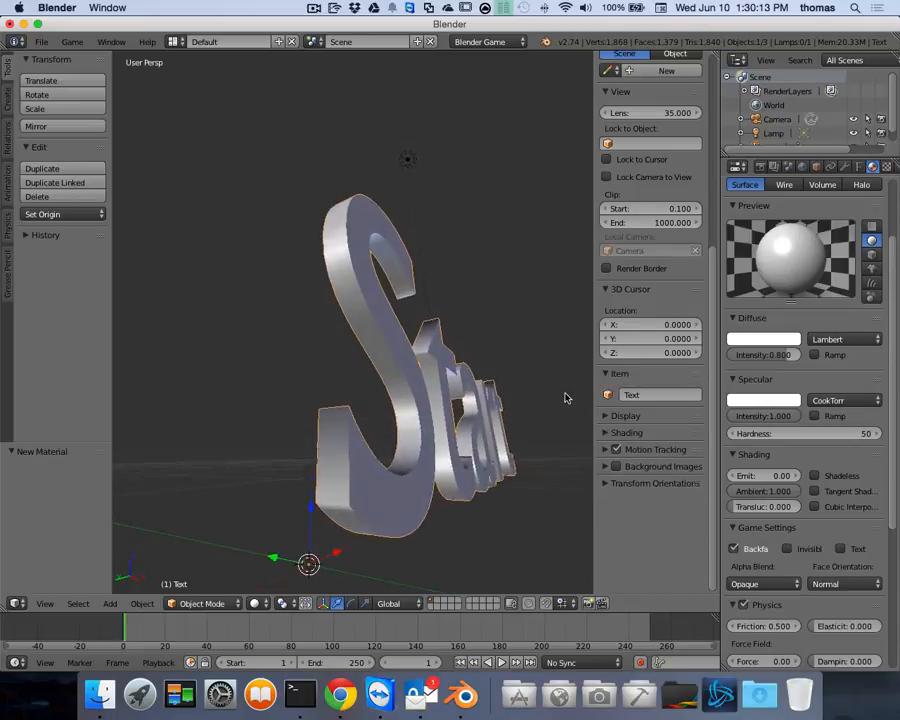
scroll(566, 397, up, 4)
scroll(566, 398, up, 1)
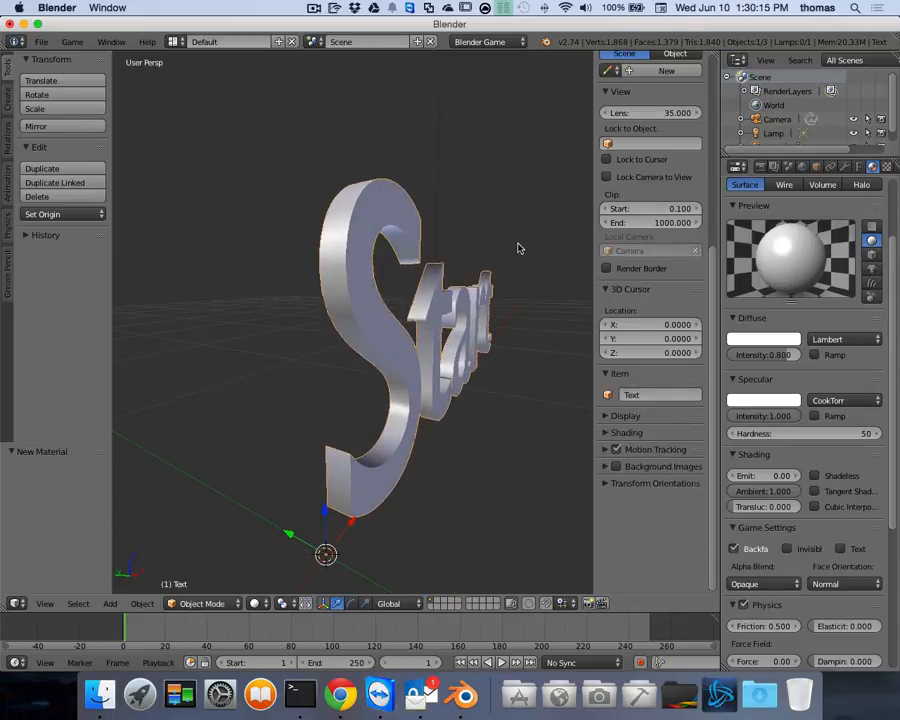
key(n)
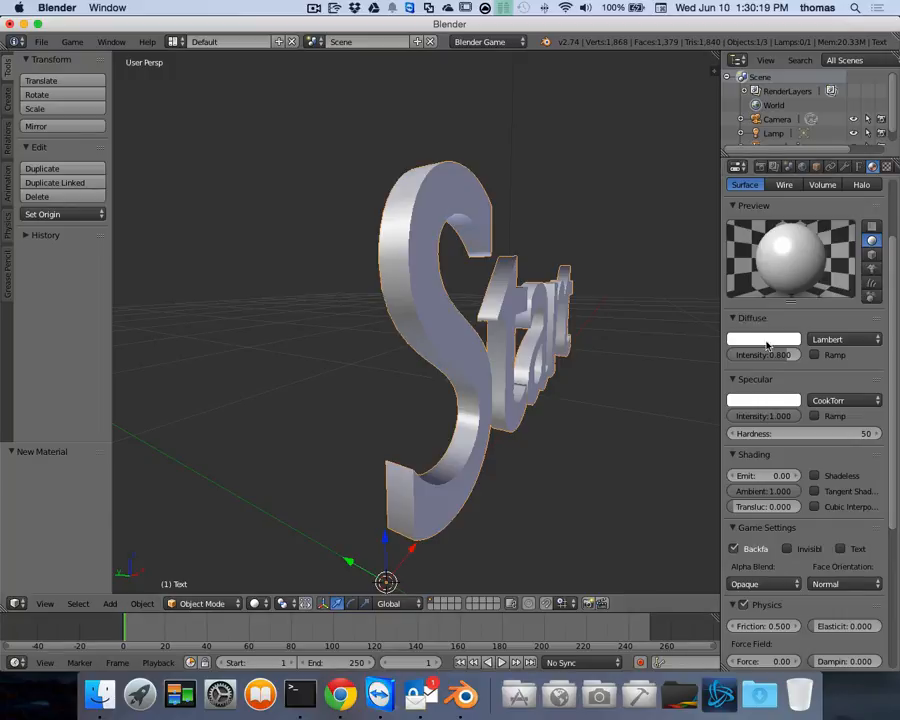
Enable the diffuse color ramp on the text's material and display the 3D view in Material shading
click(814, 355)
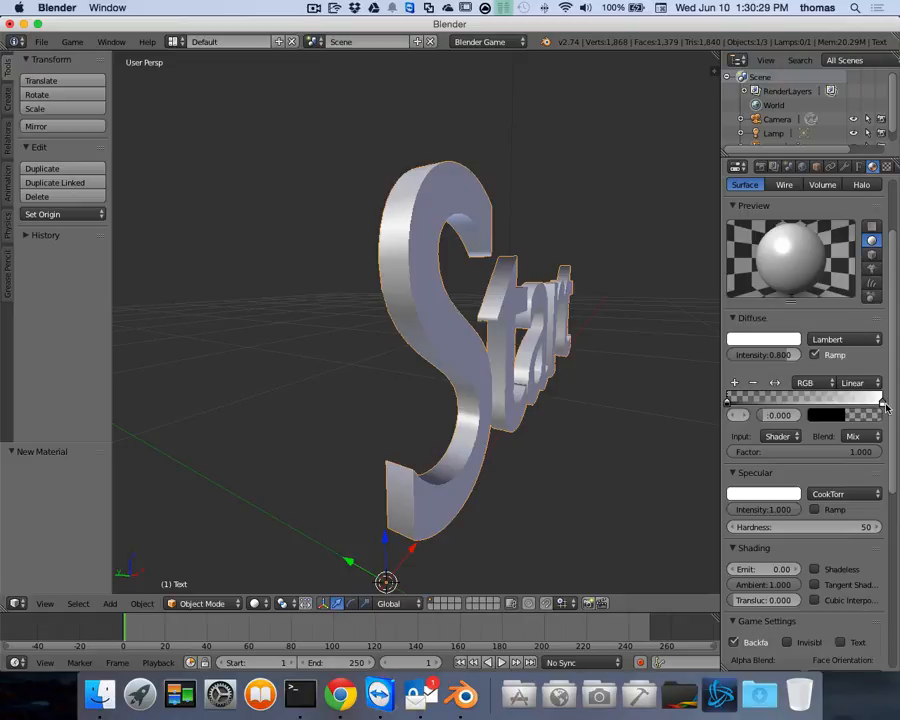
scroll(597, 395, right, 10)
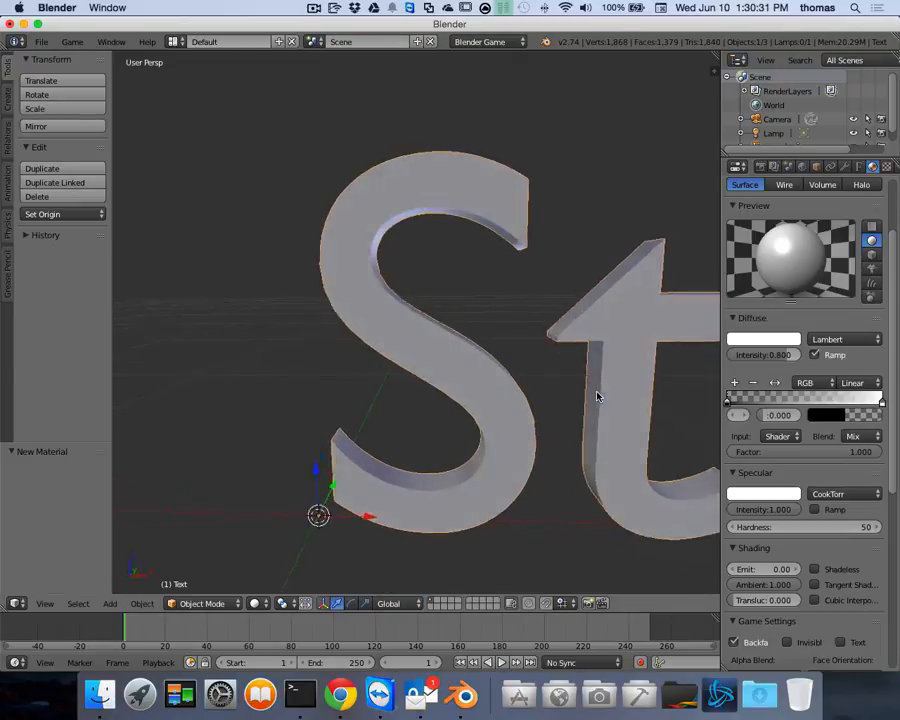
scroll(572, 391, down, 5)
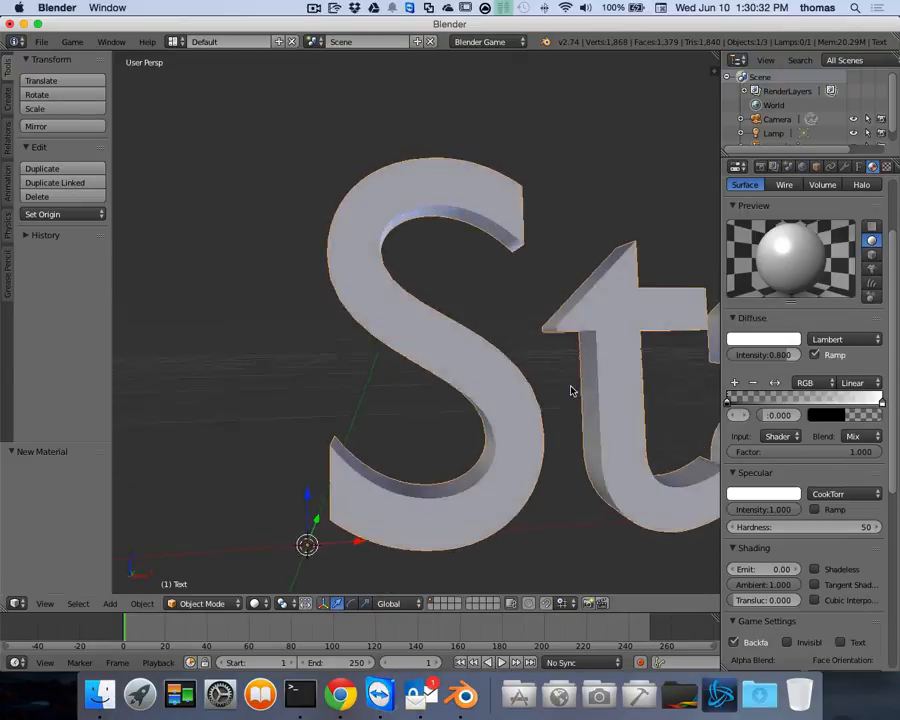
click(255, 603)
click(280, 545)
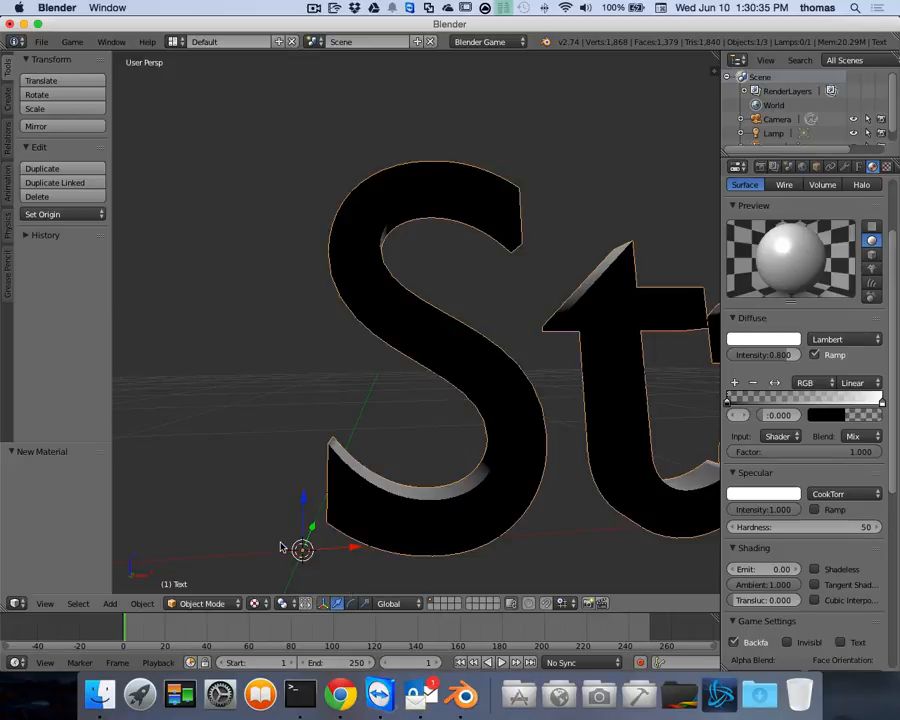
click(255, 603)
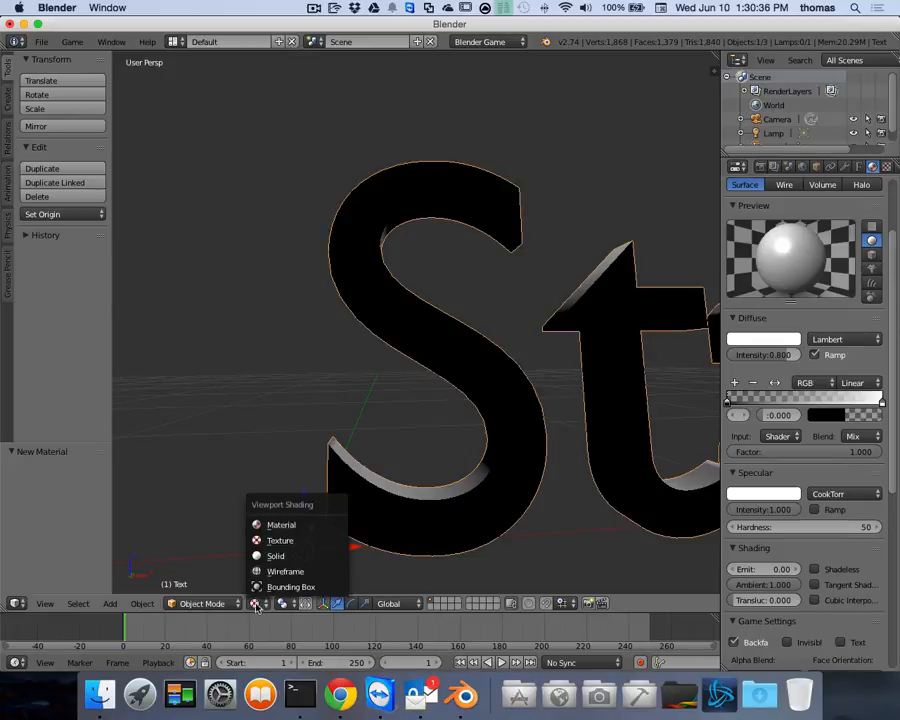
click(279, 529)
Examine how the diffuse ramp shades the faces and edges of the "Start" letters from the side and front
scroll(427, 515, left, 10)
scroll(427, 515, left, 10)
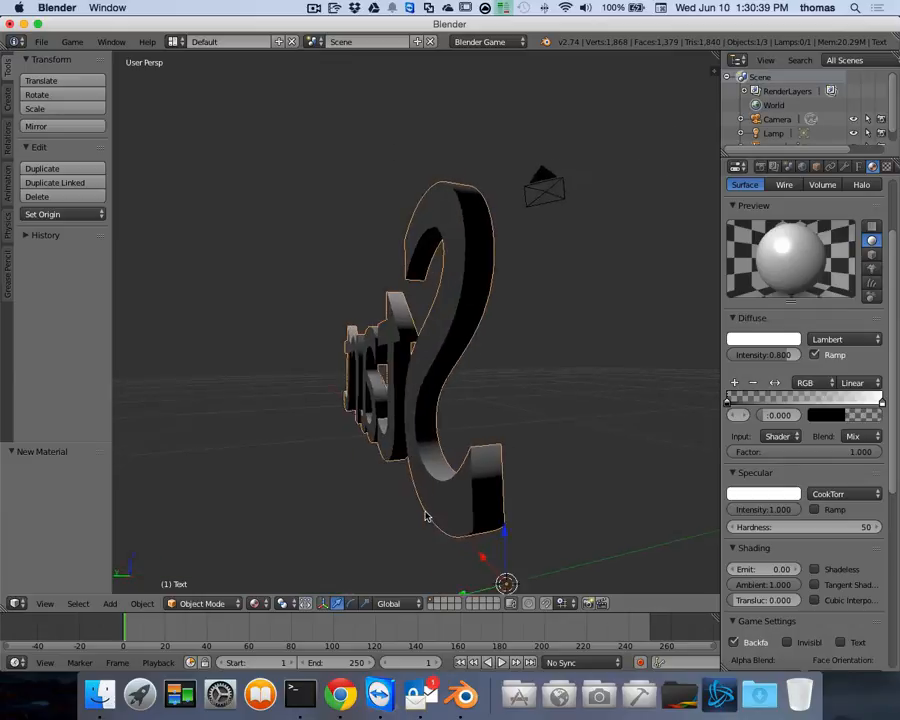
scroll(363, 491, right, 6)
scroll(363, 491, right, 15)
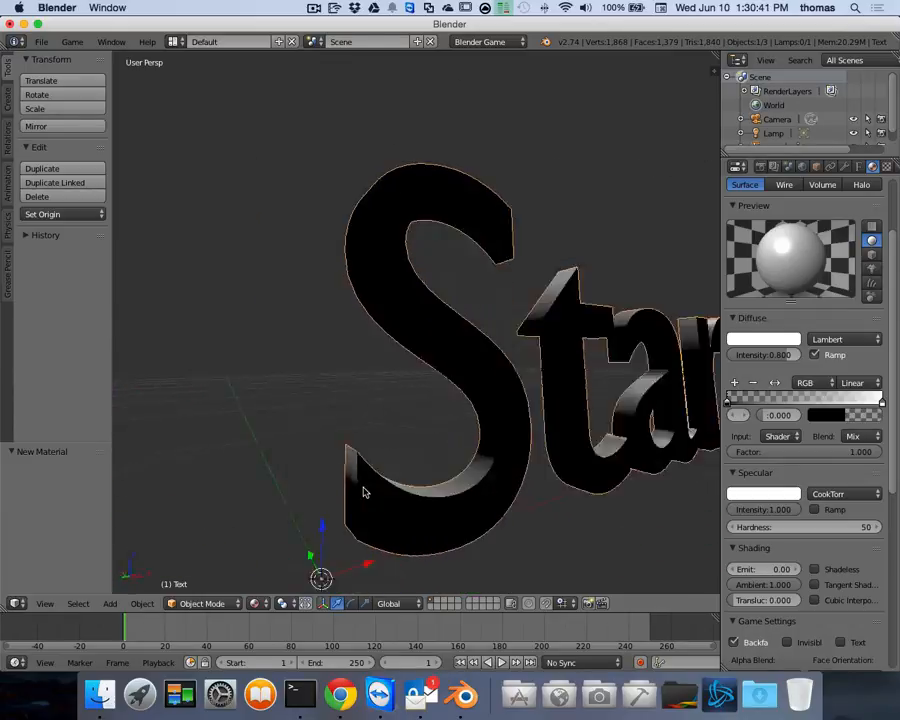
scroll(454, 355, left, 8)
scroll(528, 420, left, 15)
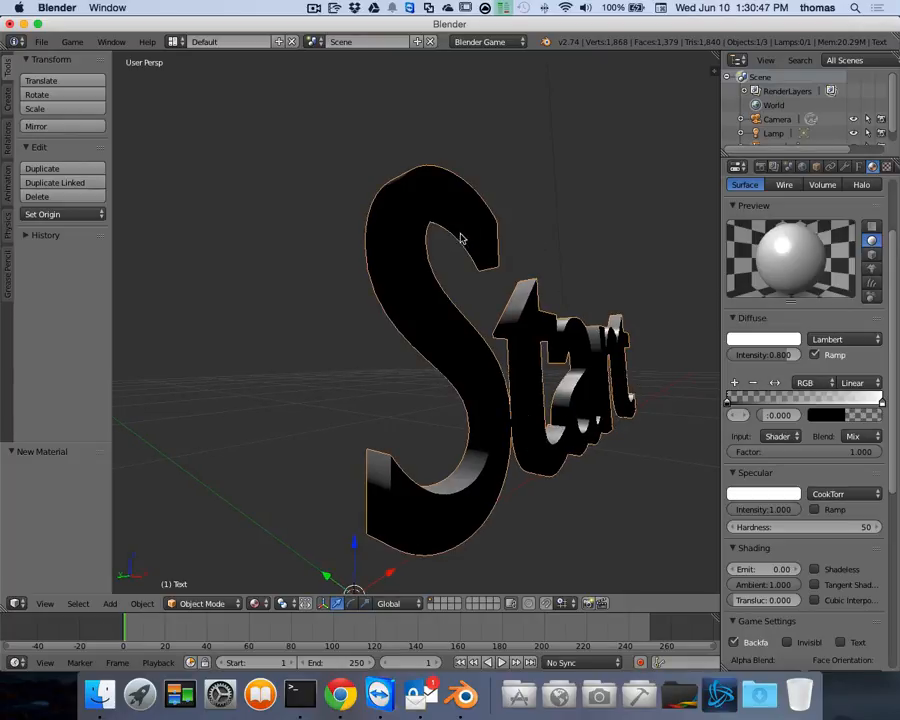
scroll(540, 237, down, 2)
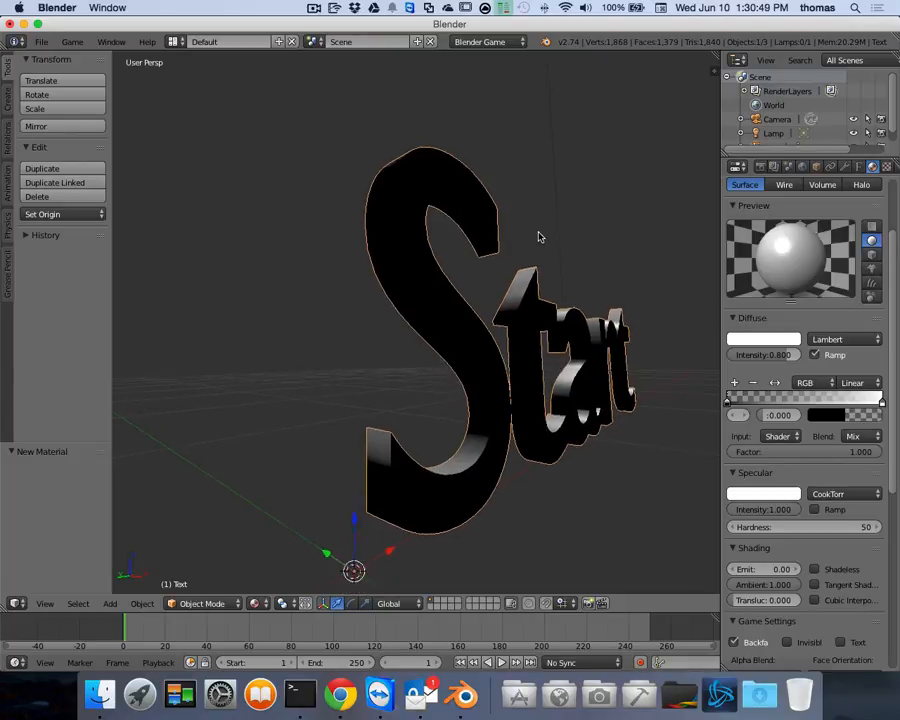
Move the lamp in front of the "Start" text, about 1.4 units along X, -5.6 along Z and -2.1 along Y
scroll(540, 237, up, 4)
scroll(540, 237, down, 8)
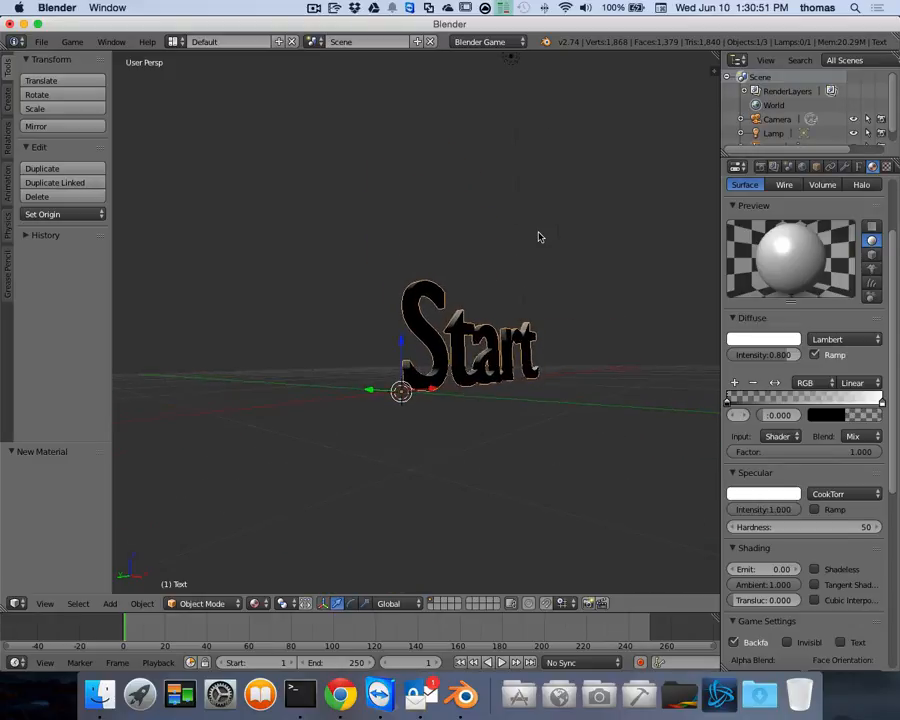
right_click(512, 64)
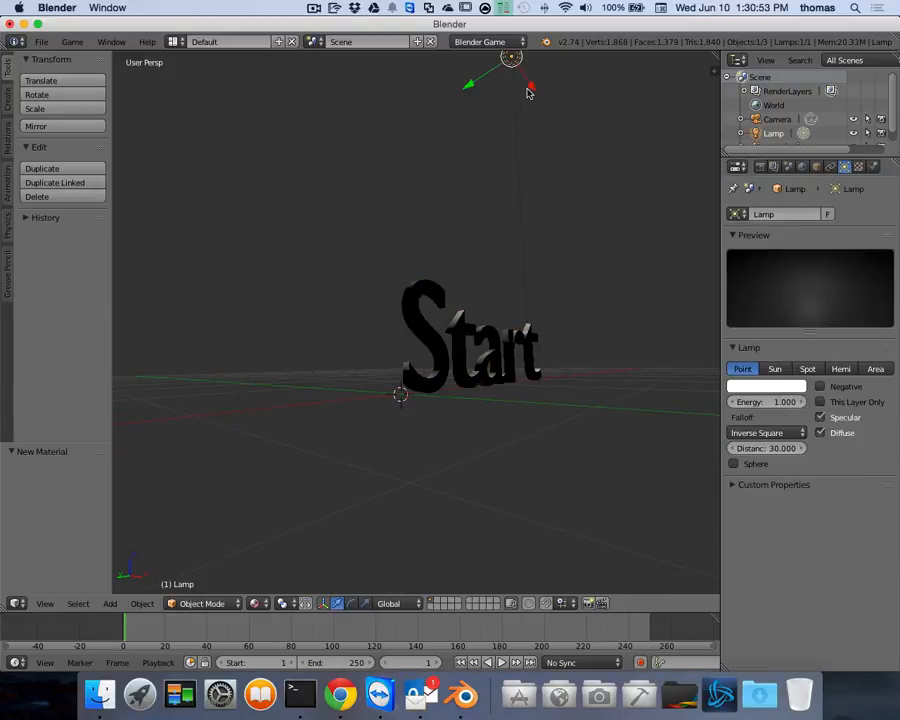
drag(531, 91, 590, 97)
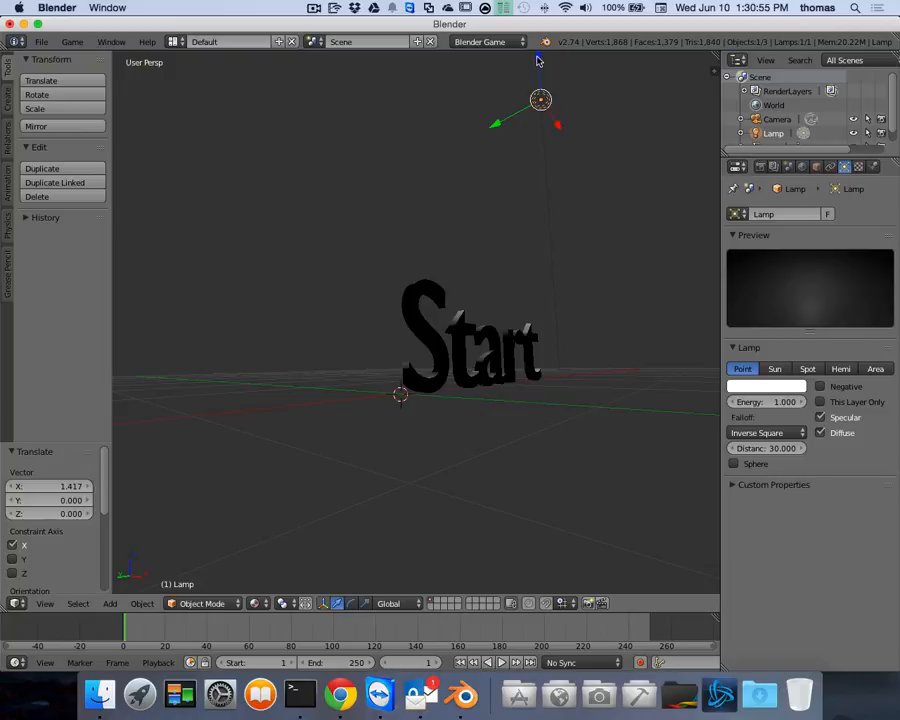
drag(538, 61, 542, 318)
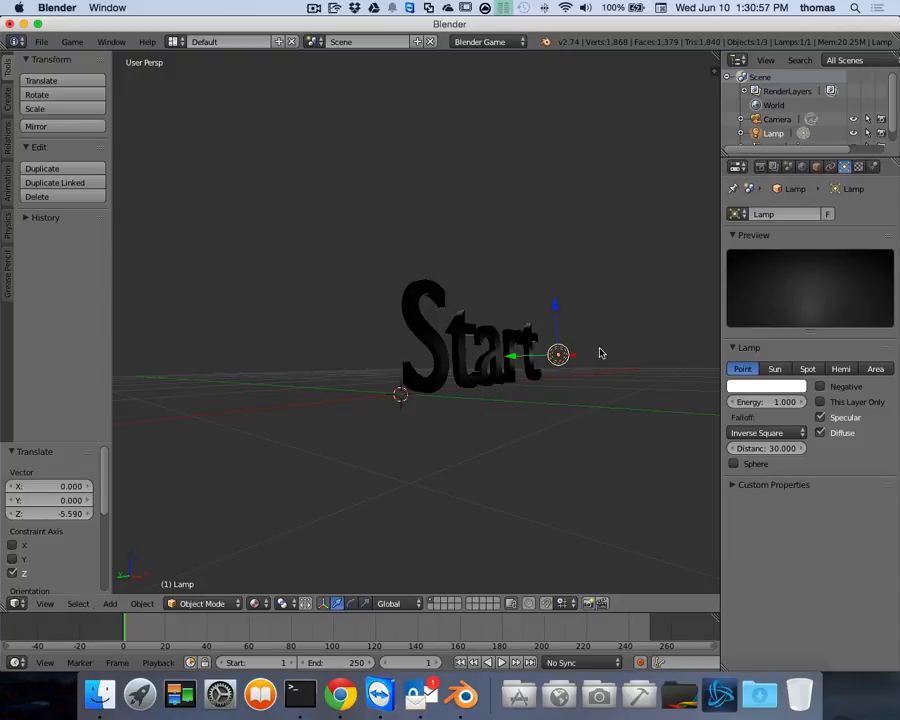
drag(514, 355, 650, 364)
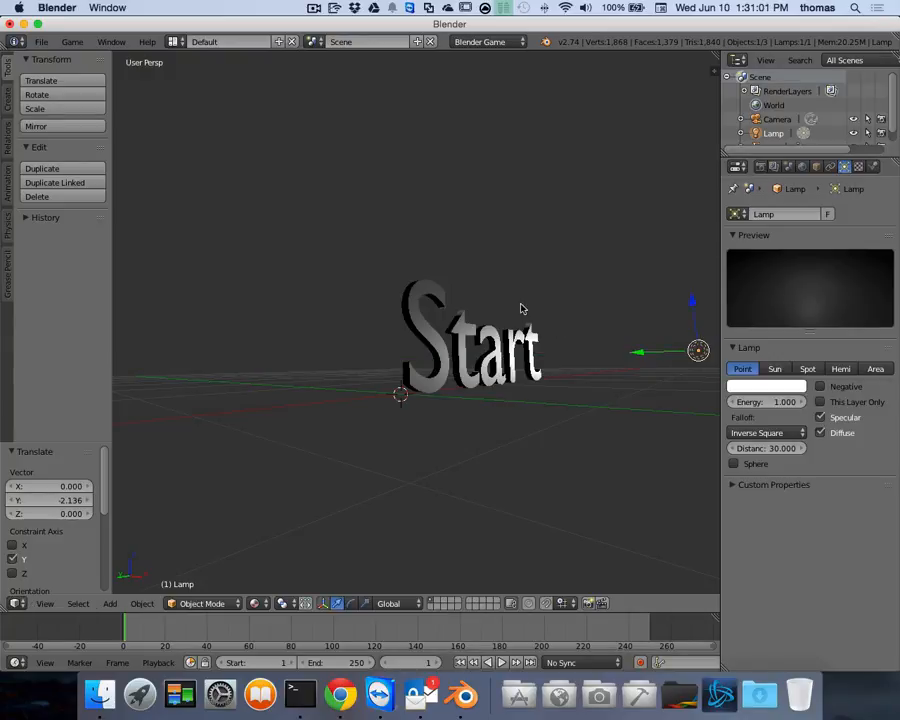
Examine how the repositioned lamp lights the front faces and edges of the "Start" letters
scroll(524, 306, down, 2)
scroll(524, 306, up, 5)
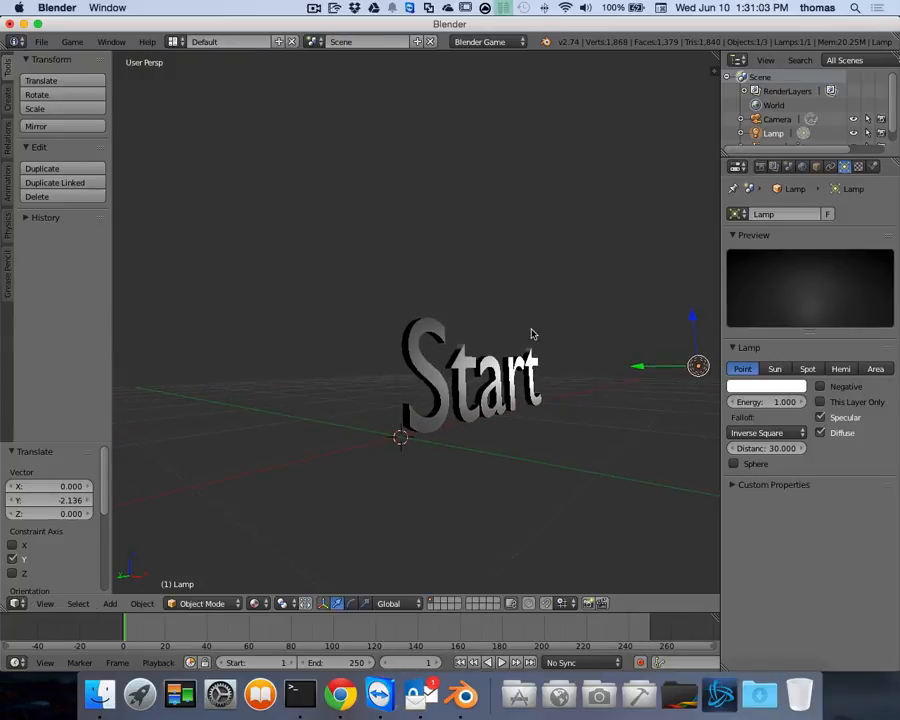
scroll(533, 333, up, 3)
shift+scroll(535, 333, down, 2)
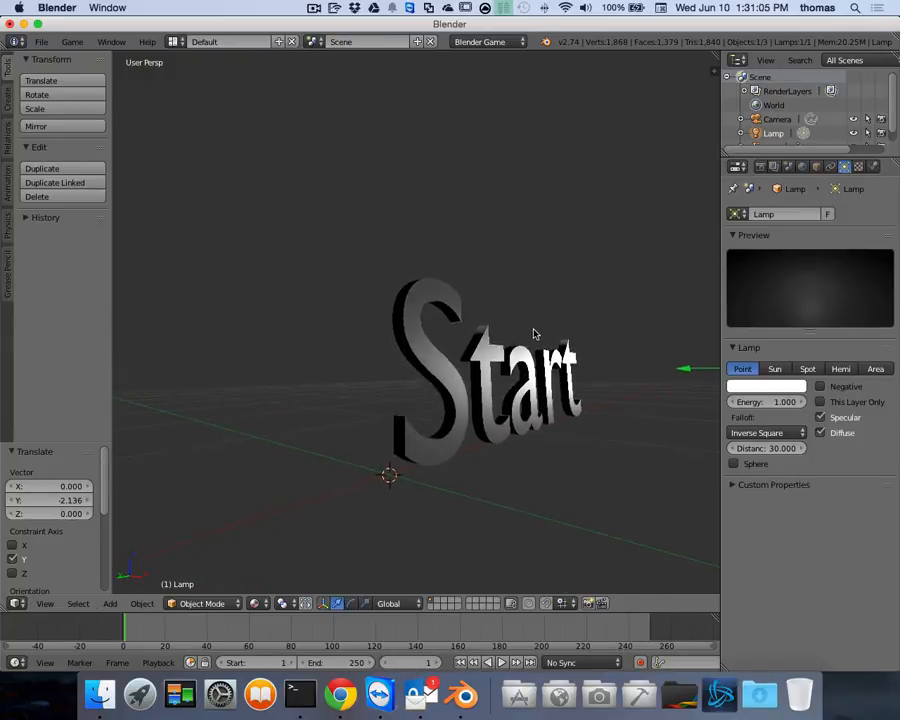
scroll(534, 333, up, 3)
scroll(534, 333, down, 2)
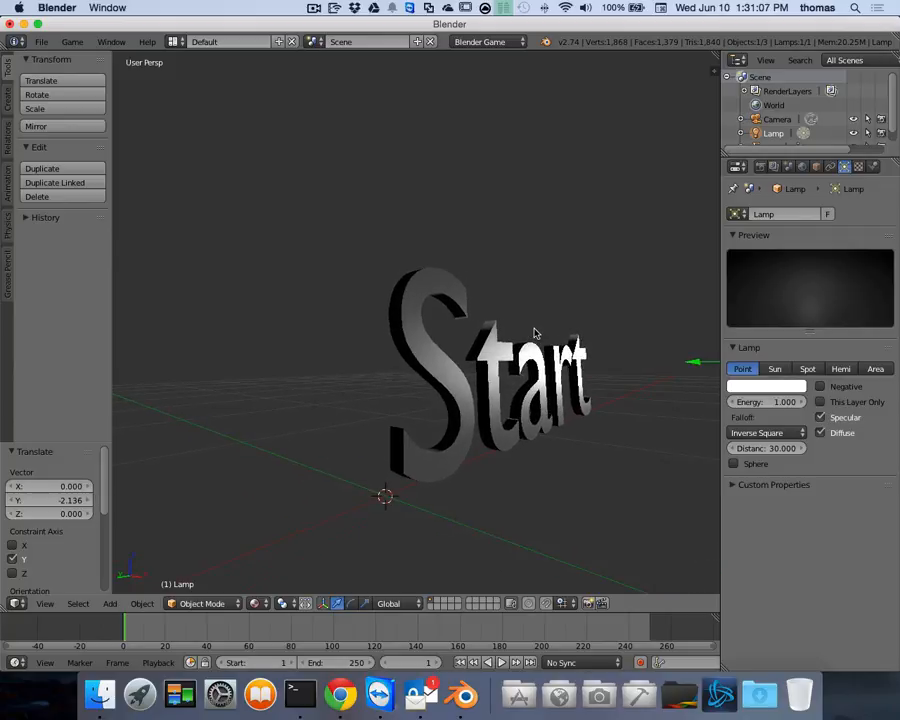
scroll(534, 333, up, 1)
scroll(534, 333, up, 1)
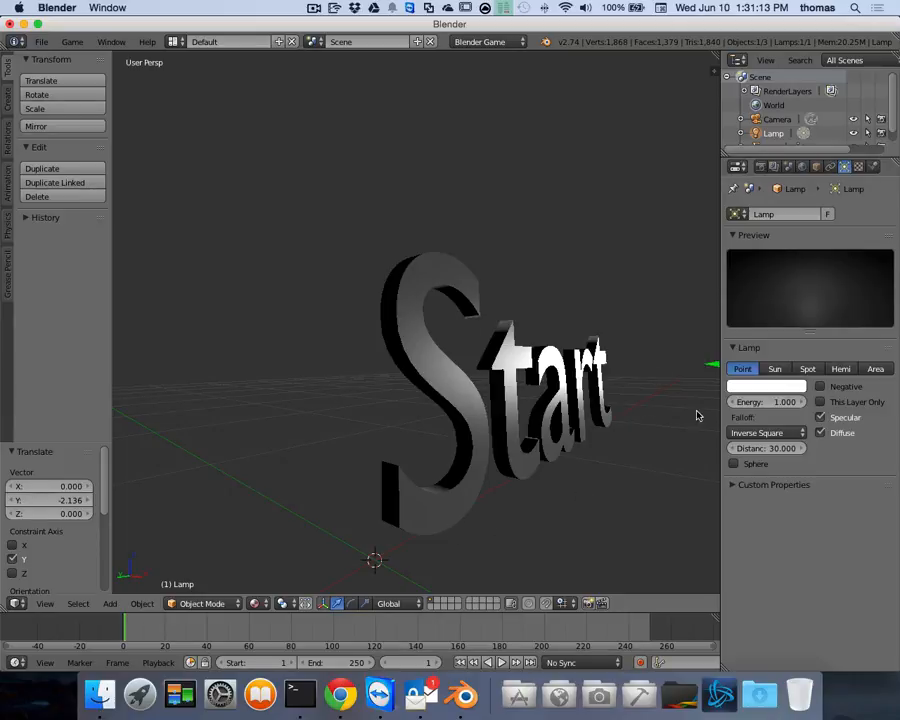
Set the "Start" text material's Emit value to 0.04 and check the shading on its faces and sides
right_click(422, 368)
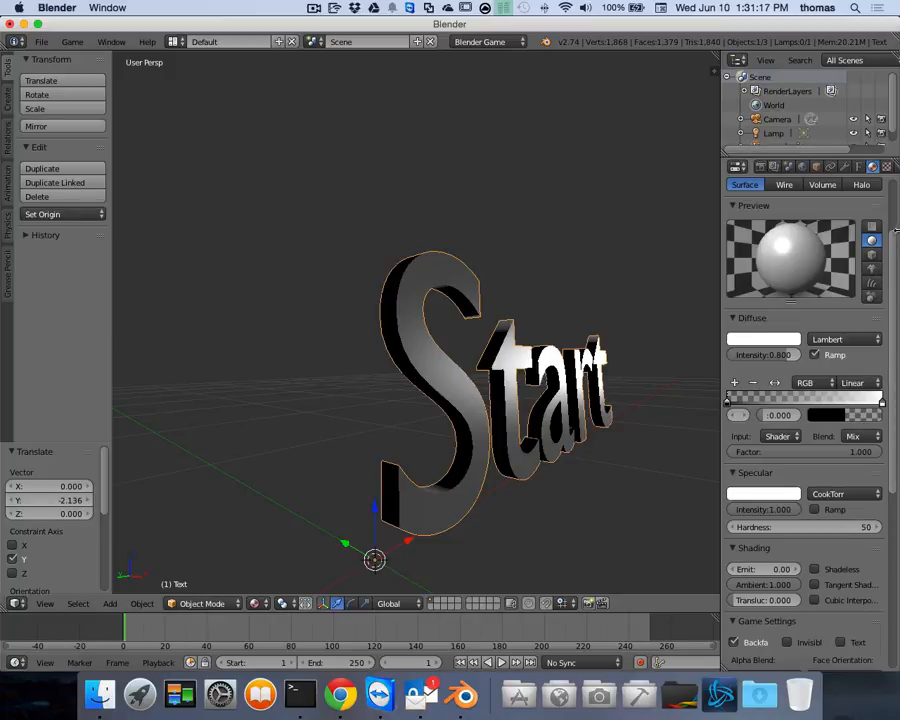
scroll(896, 244, down, 5)
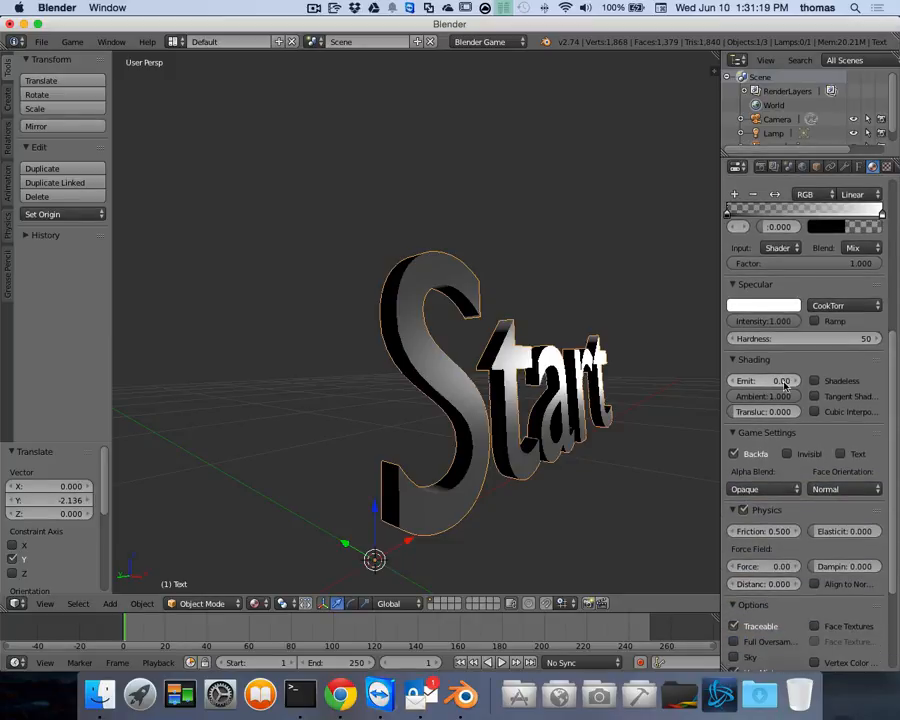
drag(754, 383, 765, 383)
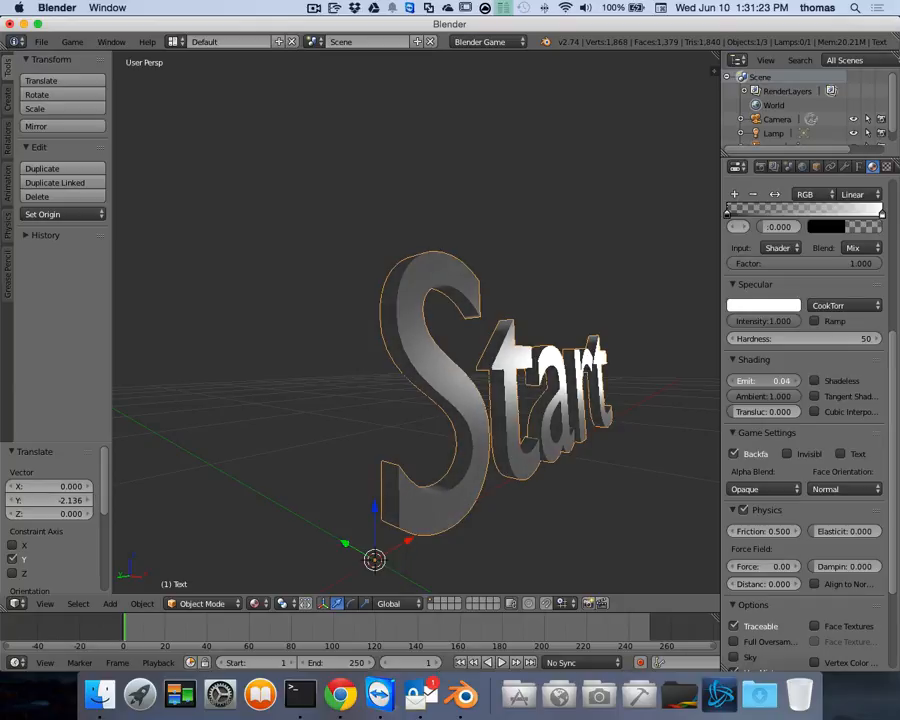
scroll(567, 366, left, 5)
scroll(578, 363, right, 10)
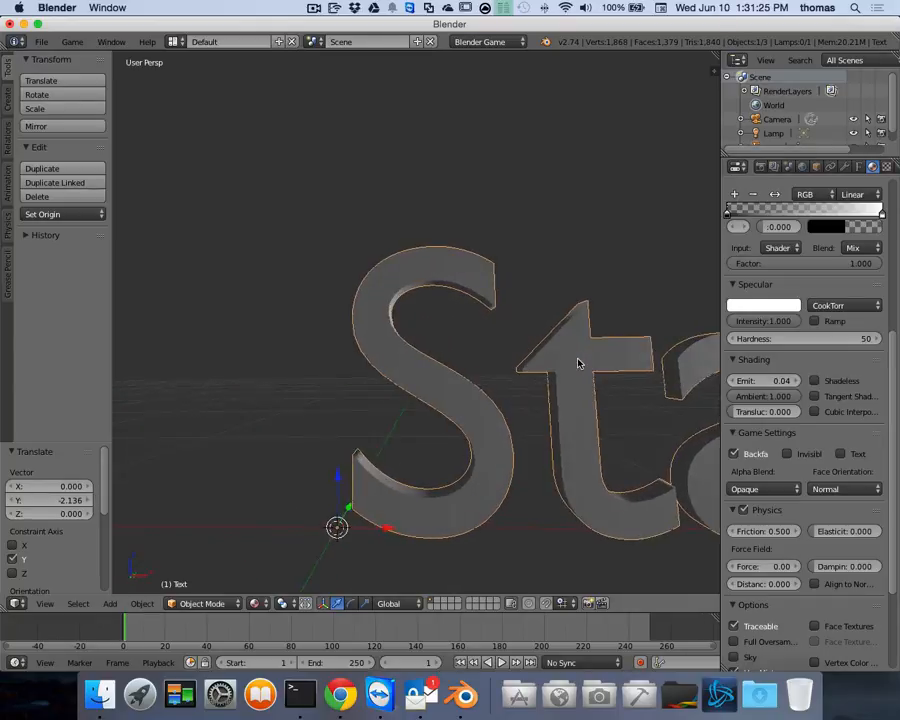
scroll(578, 363, left, 10)
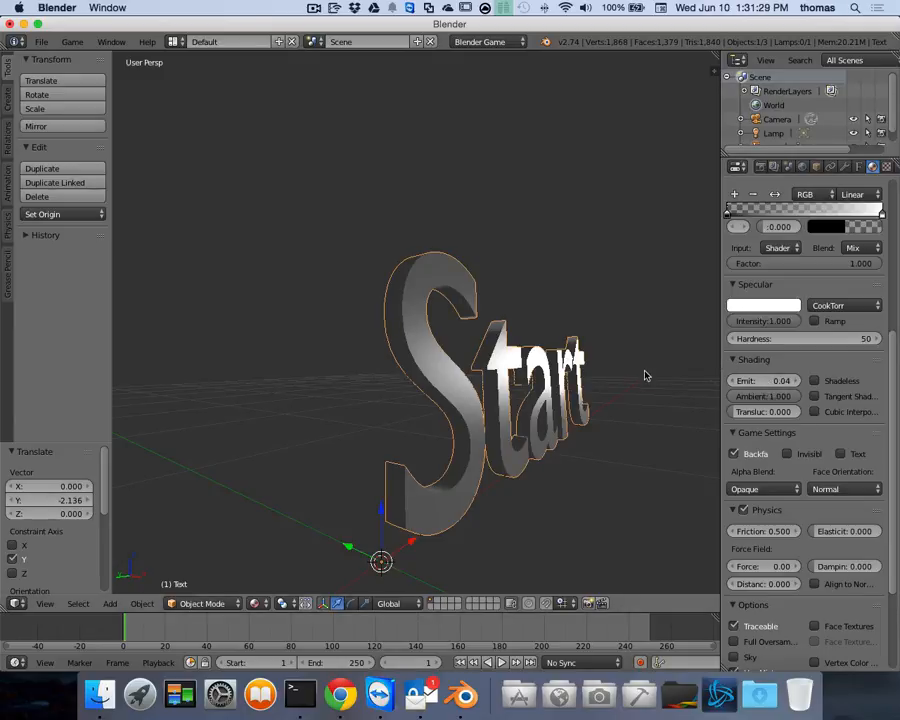
scroll(645, 373, up, 5)
scroll(668, 343, left, 10)
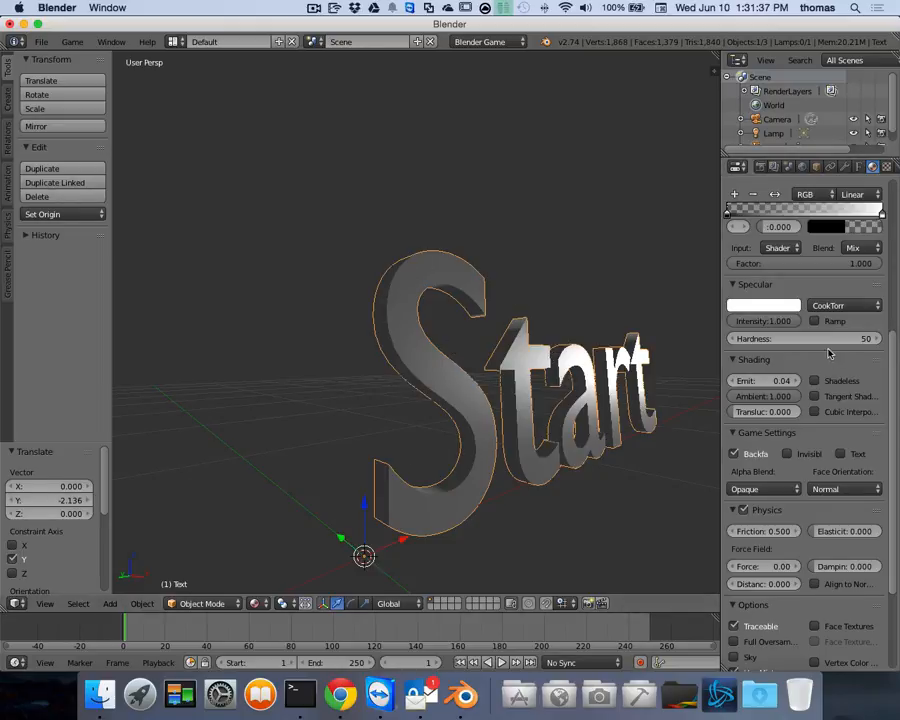
Change the diffuse ramp's first color stop, at position 0, from black to a medium blue
drag(896, 367, 893, 316)
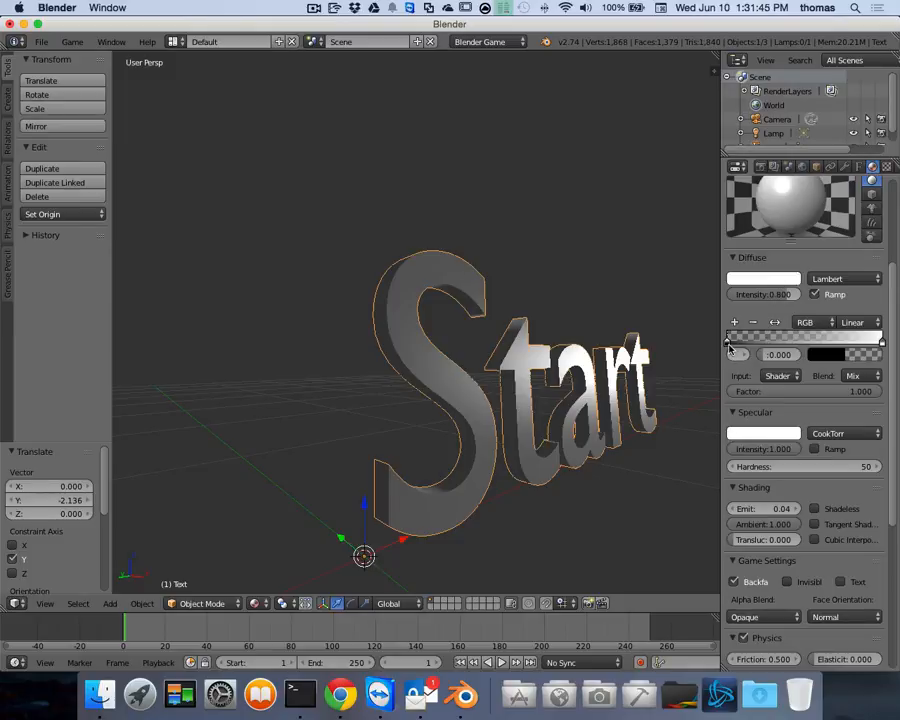
click(813, 355)
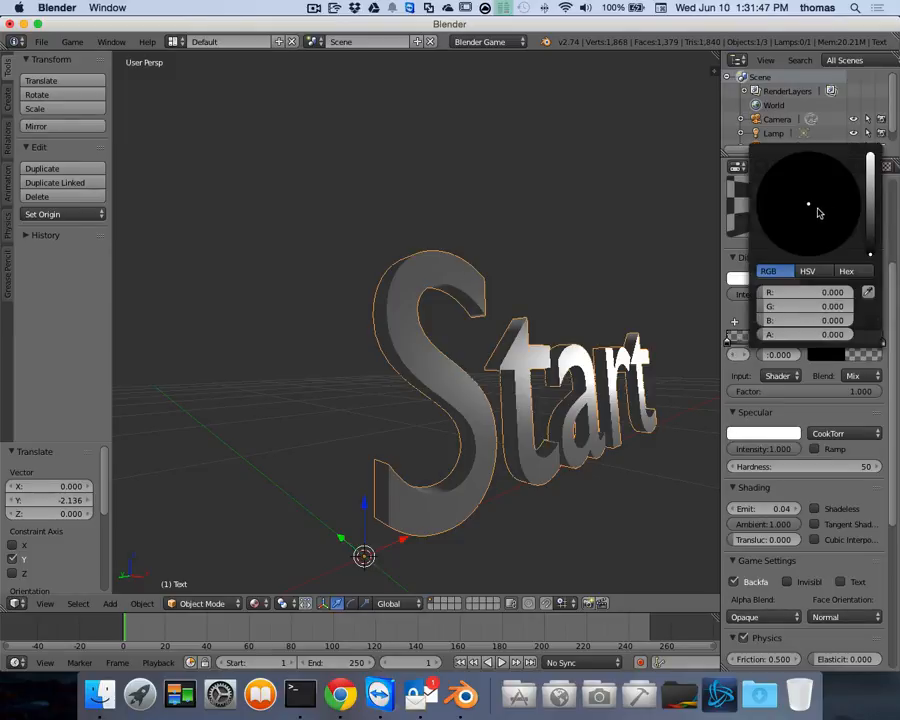
drag(870, 253, 870, 168)
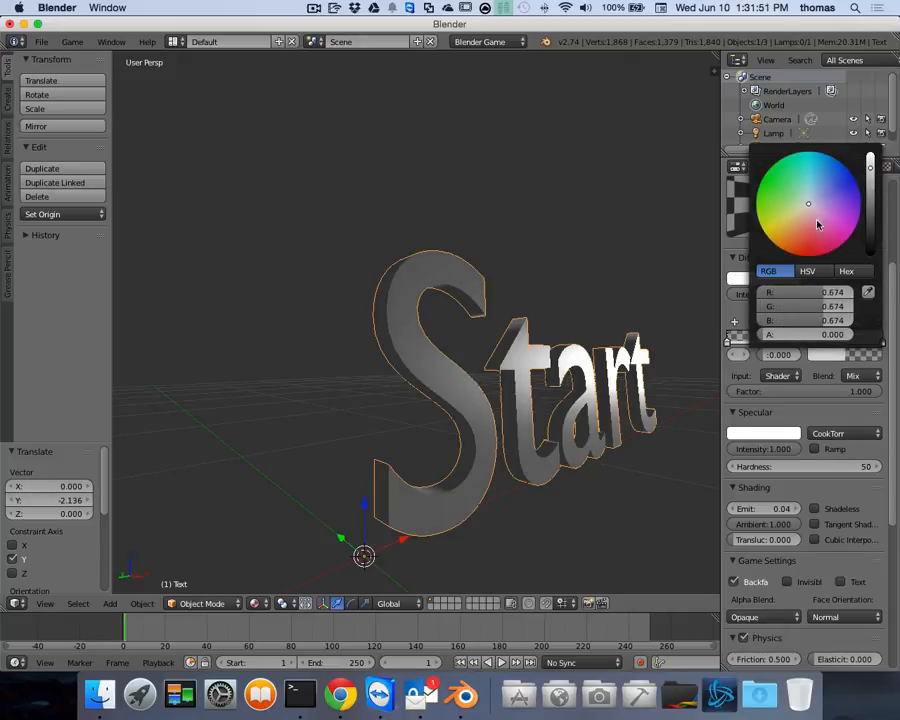
drag(808, 207, 839, 184)
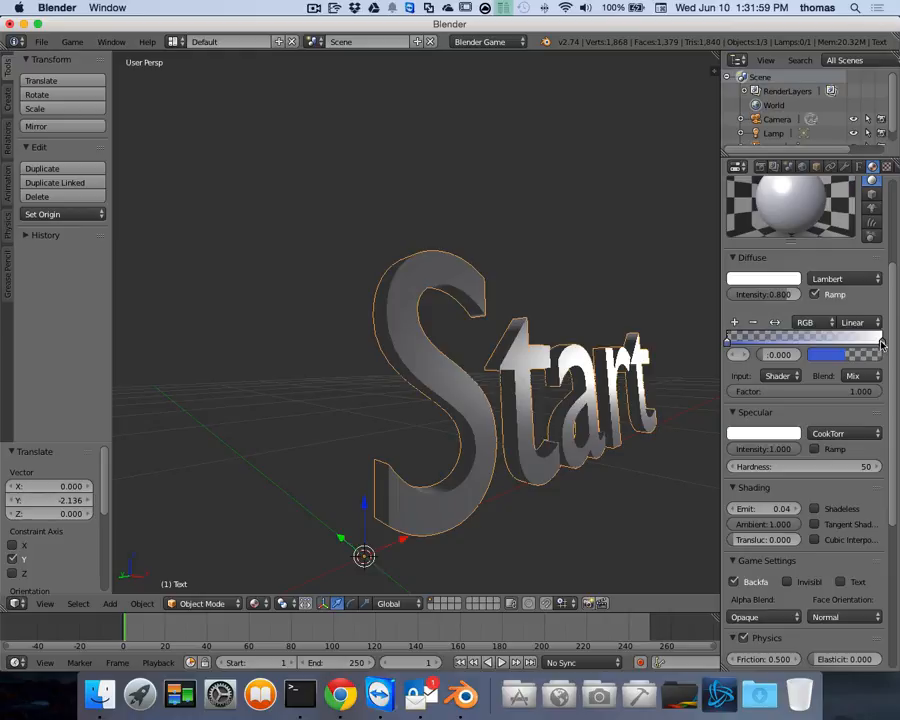
Shift the diffuse ramp's white color stop to about position 0.793 and check the letters from several angles
drag(881, 343, 848, 343)
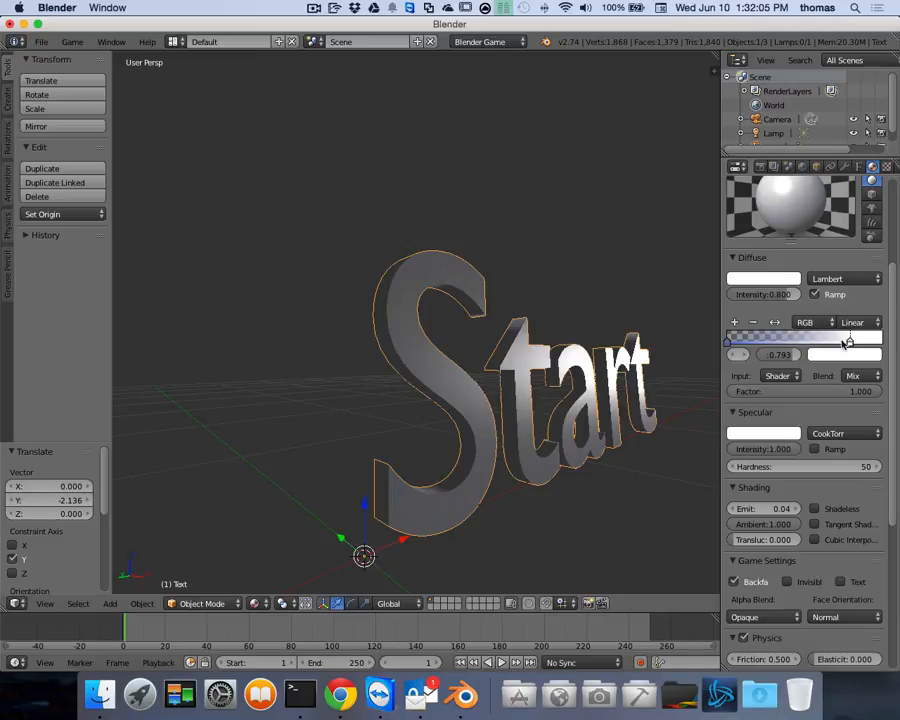
scroll(685, 361, right, 10)
scroll(685, 360, left, 15)
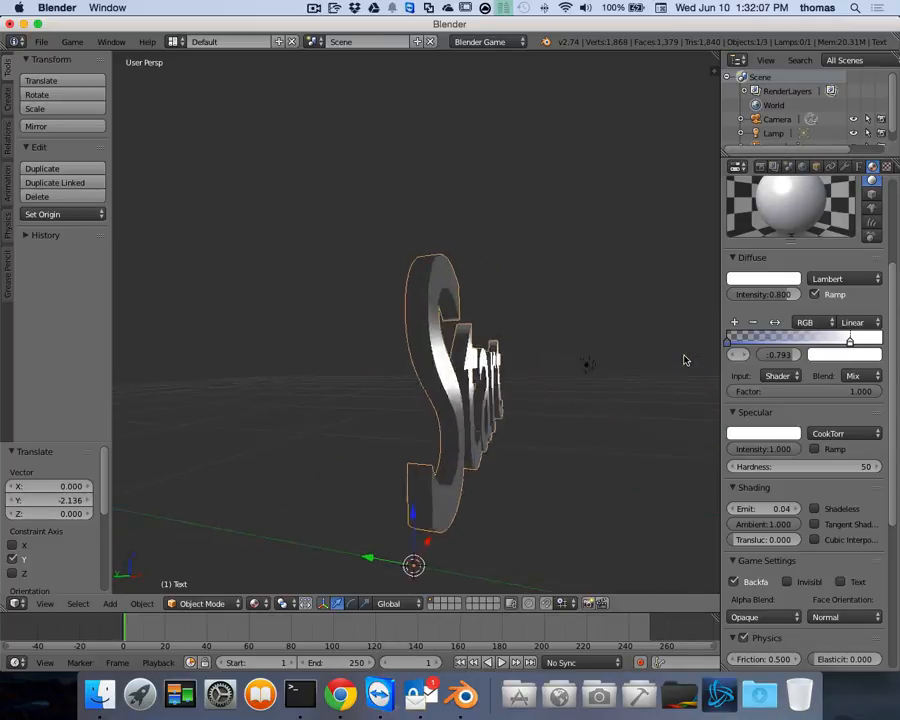
scroll(685, 361, right, 15)
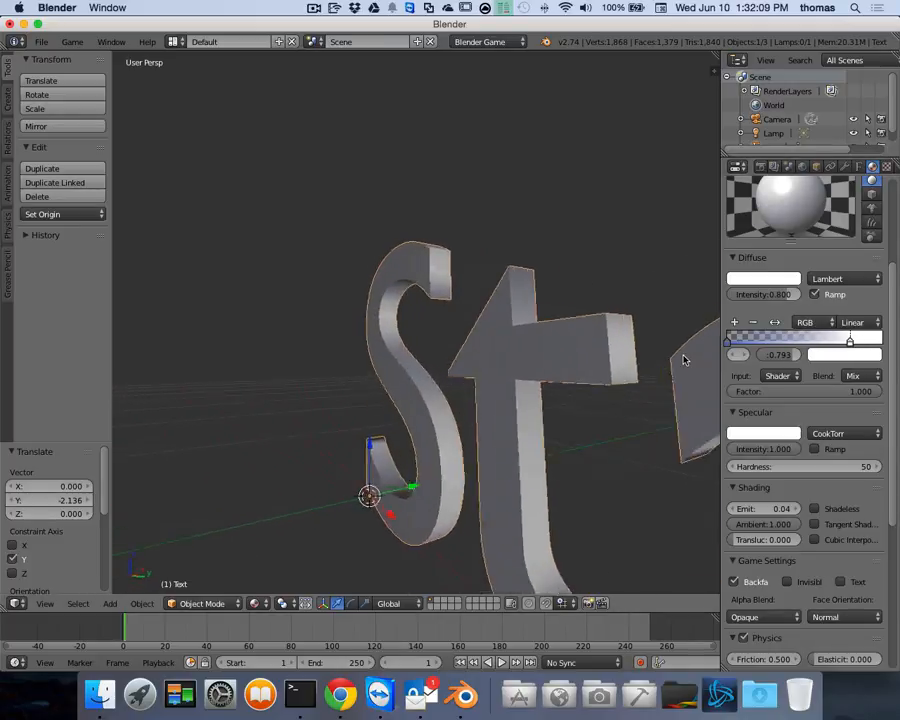
scroll(627, 392, right, 15)
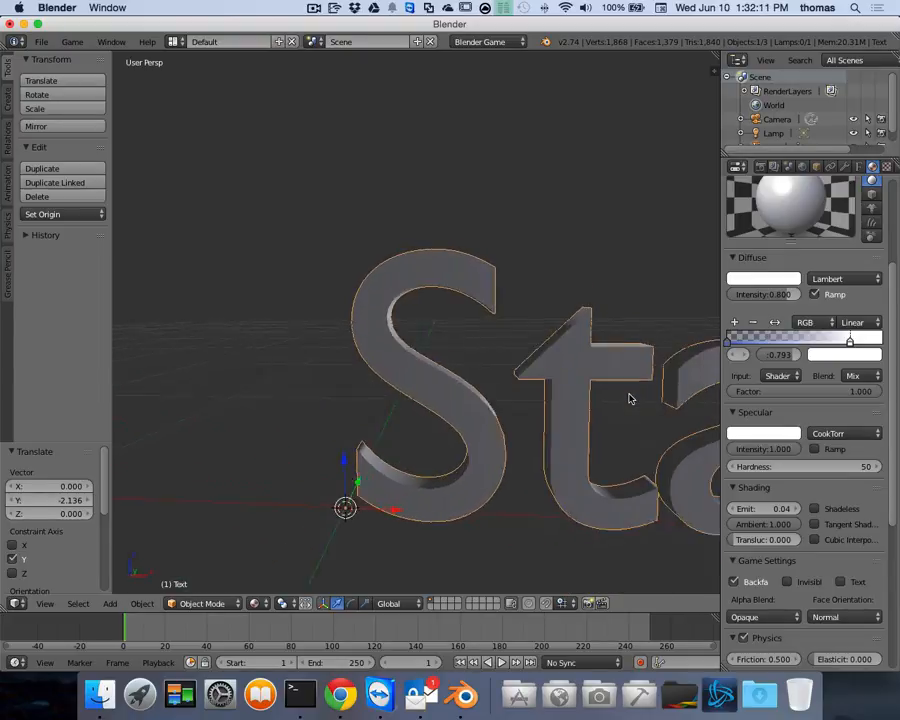
scroll(630, 399, right, 5)
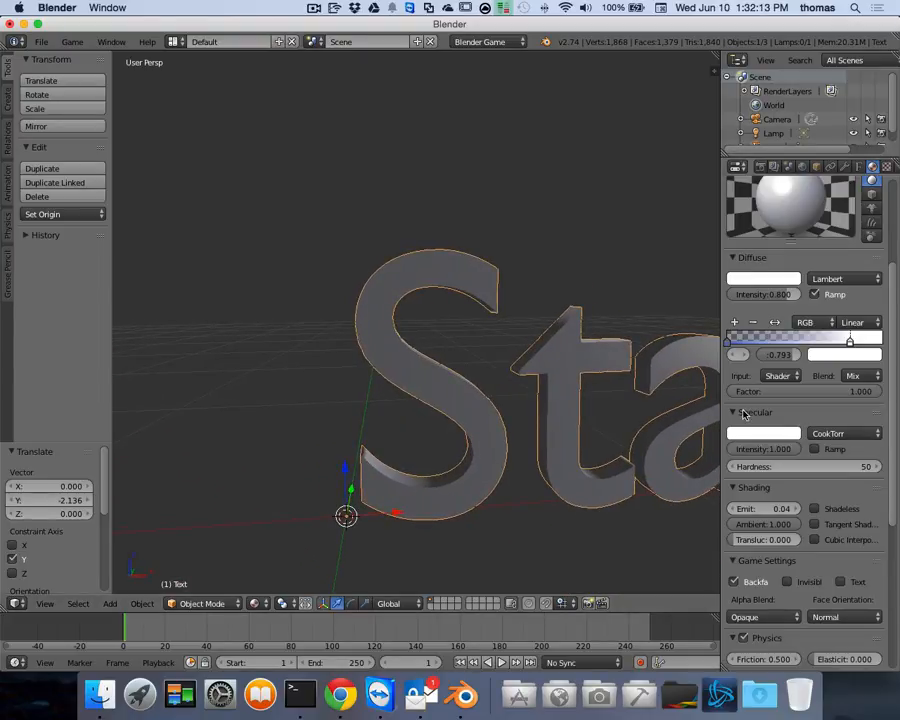
Try the Screen blend mode on the diffuse ramp, settle on Color, and check the letters from both sides
click(852, 375)
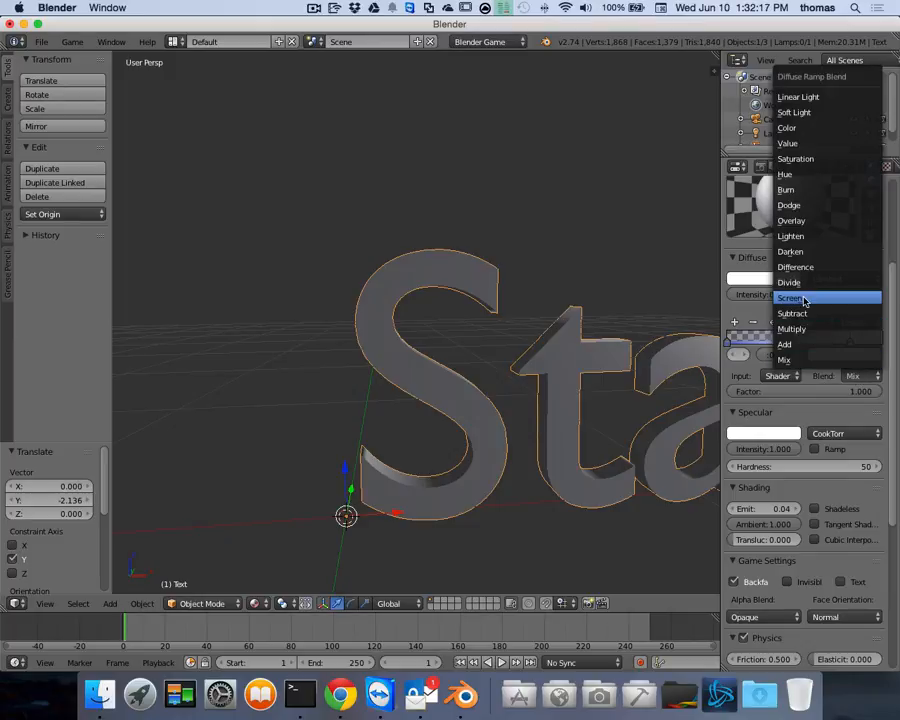
click(805, 298)
click(857, 378)
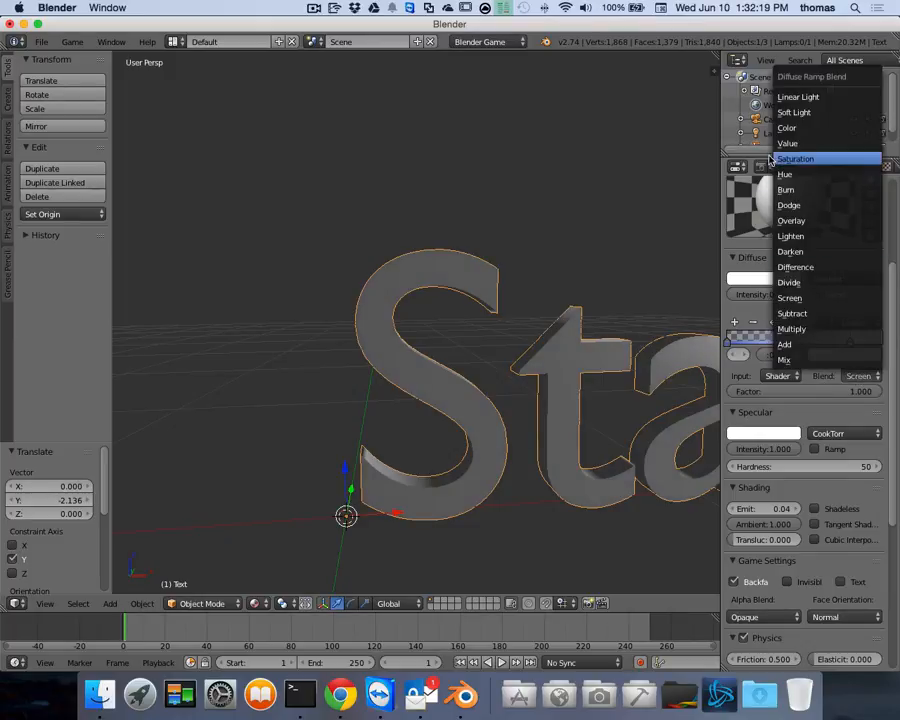
click(800, 125)
scroll(658, 329, left, 8)
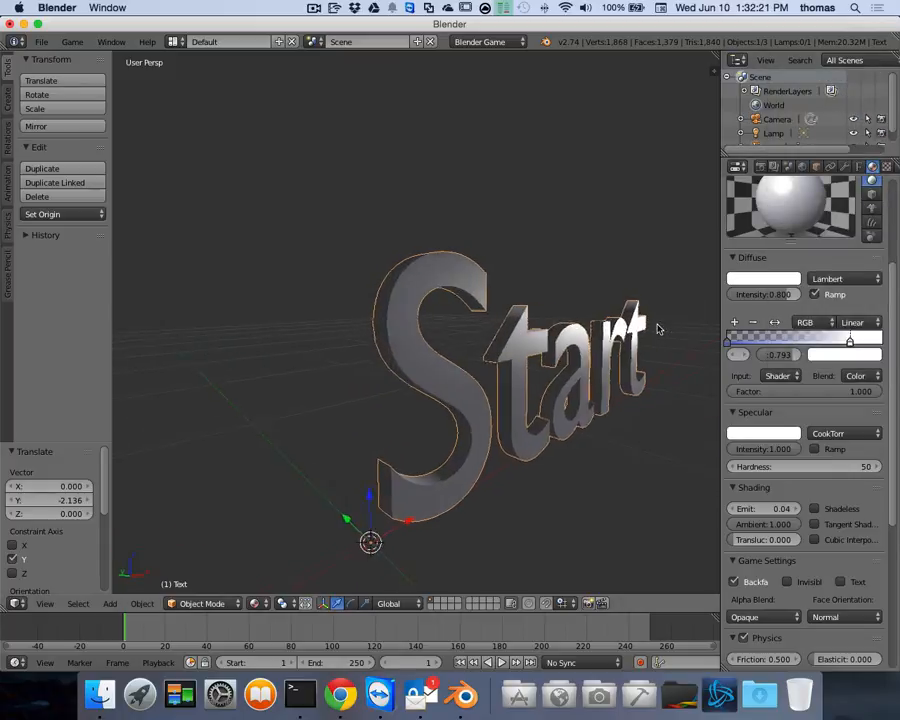
scroll(623, 360, left, 6)
scroll(621, 360, right, 6)
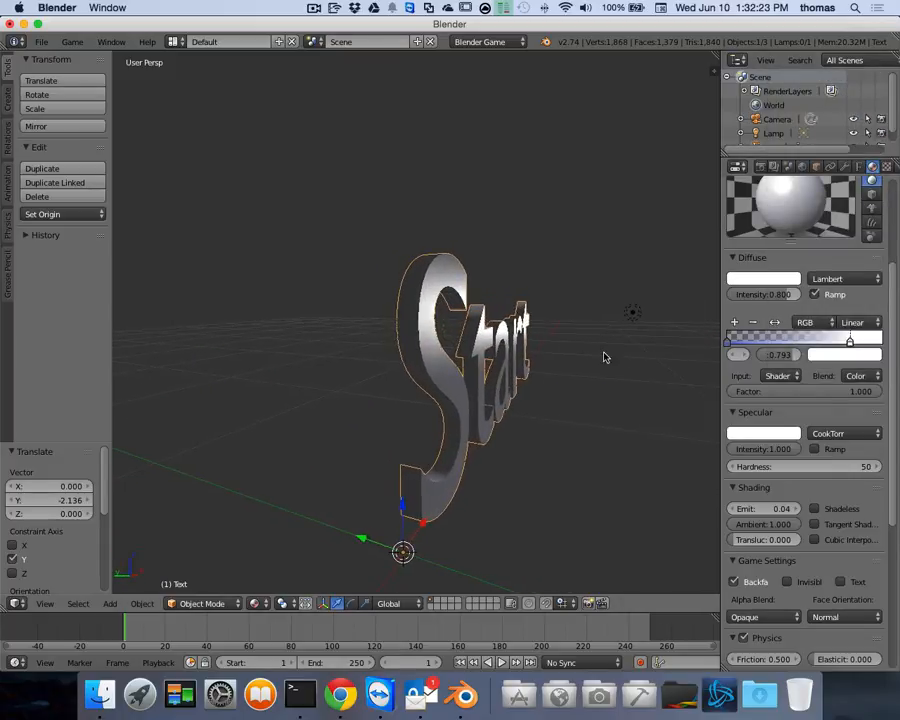
scroll(605, 356, up, 5)
scroll(610, 352, left, 10)
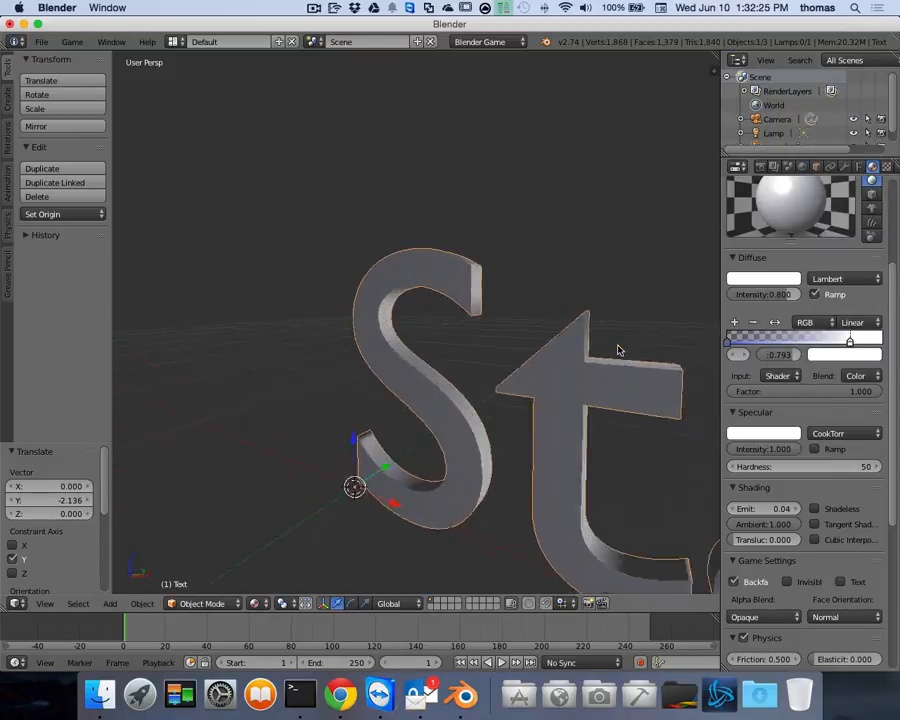
scroll(503, 310, left, 3)
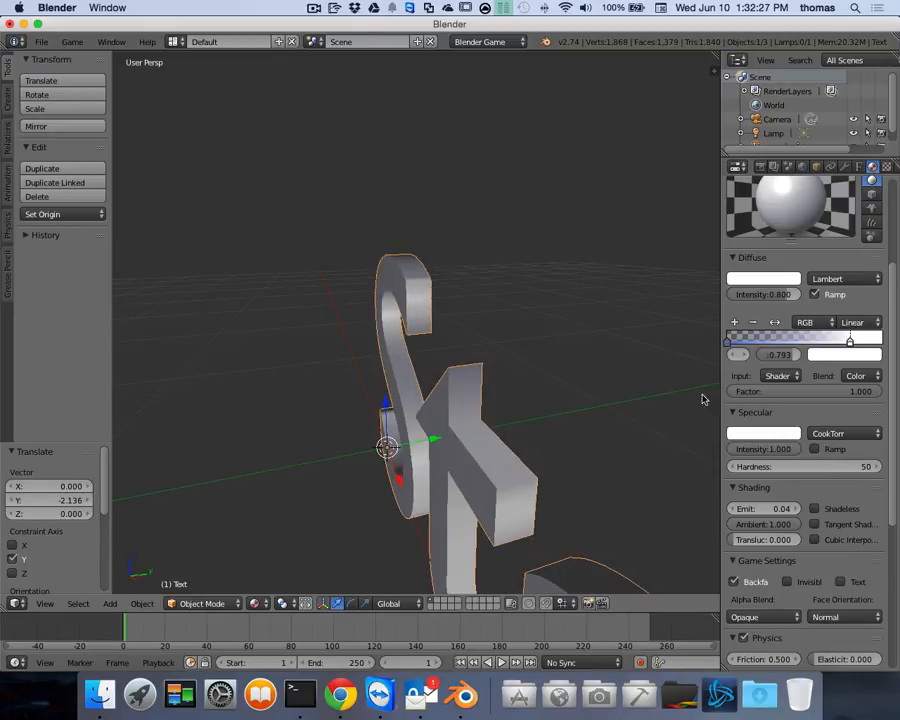
Set the text material's specular color to a golden yellow and inspect the highlights across the letters
click(762, 434)
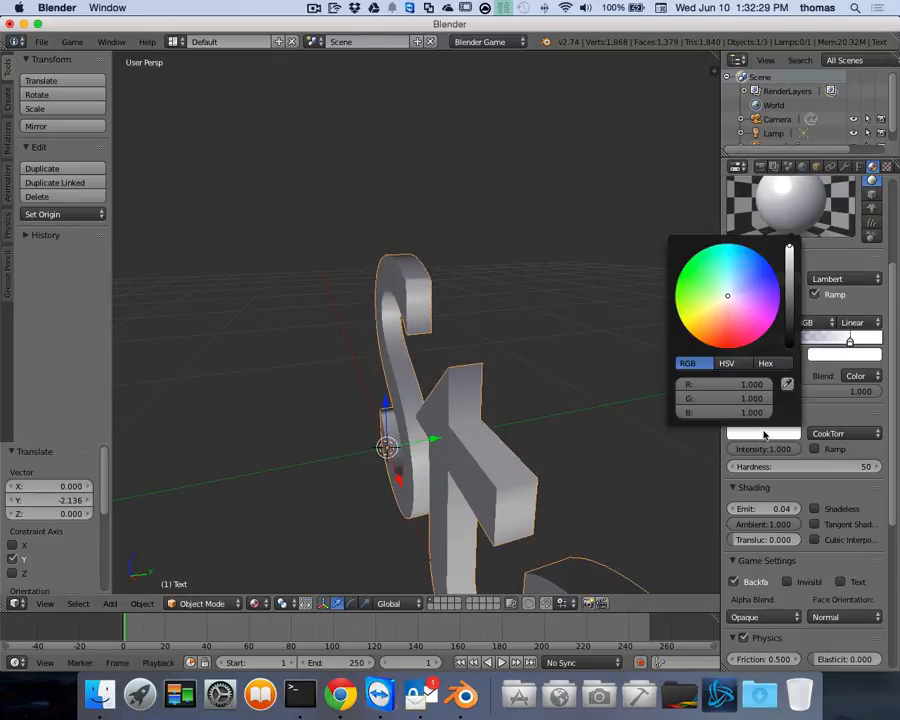
drag(726, 294, 702, 317)
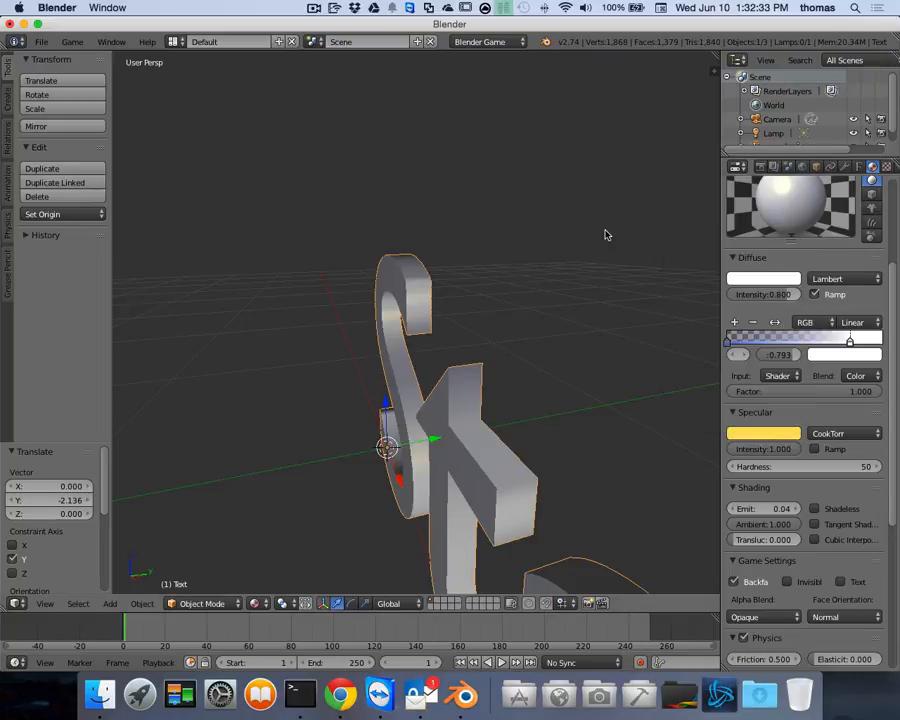
scroll(605, 233, left, 10)
scroll(631, 287, left, 5)
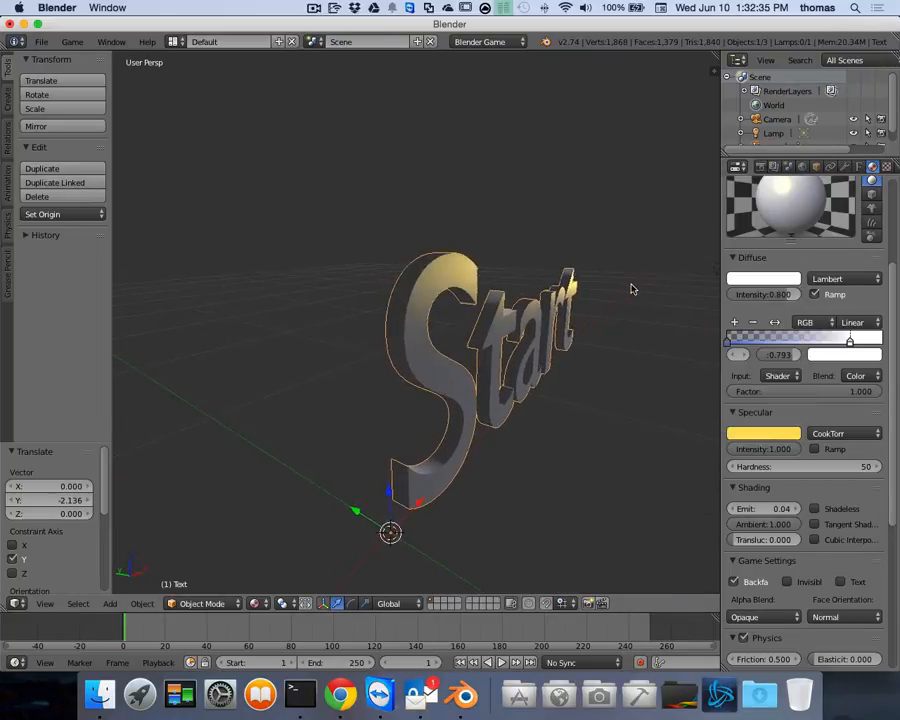
scroll(637, 288, right, 10)
scroll(637, 294, left, 10)
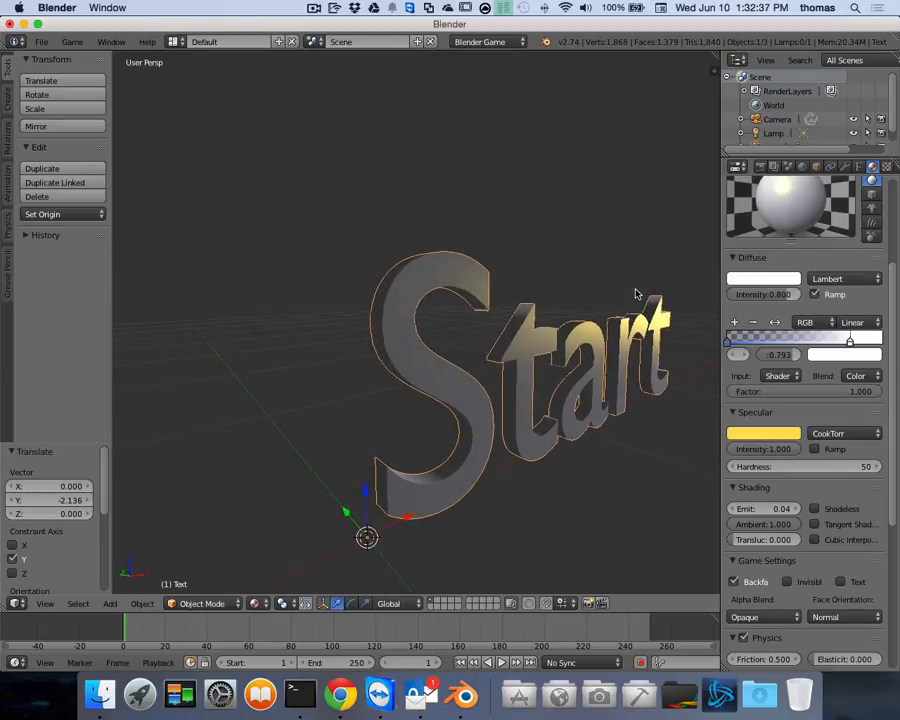
scroll(569, 340, right, 3)
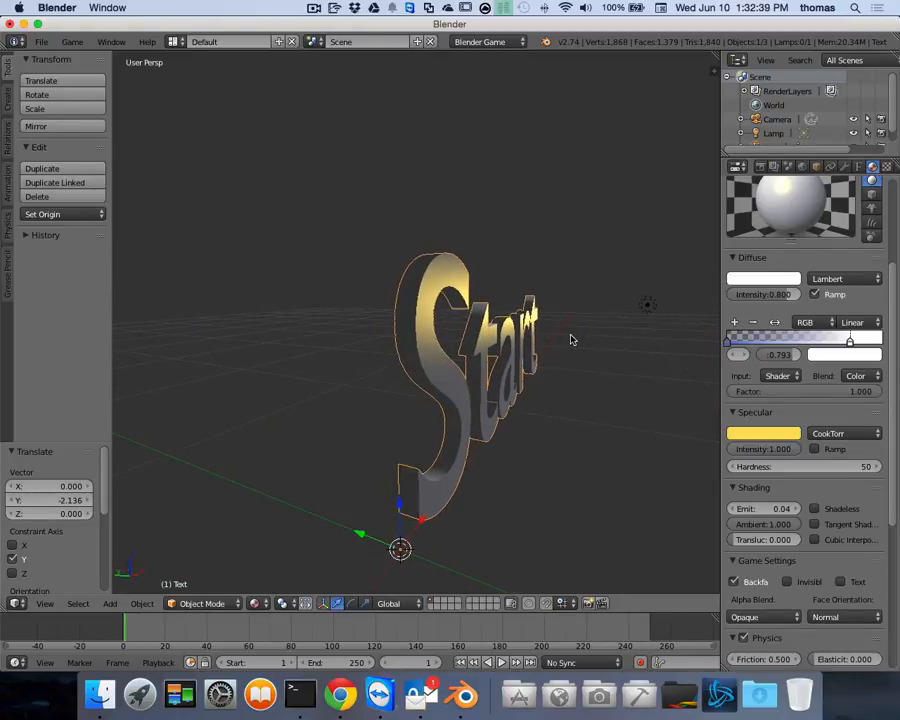
Examine the golden specular highlights on the "Start" letters from the side, front and close up
scroll(572, 339, up, 4)
scroll(572, 339, down, 10)
scroll(572, 339, down, 3)
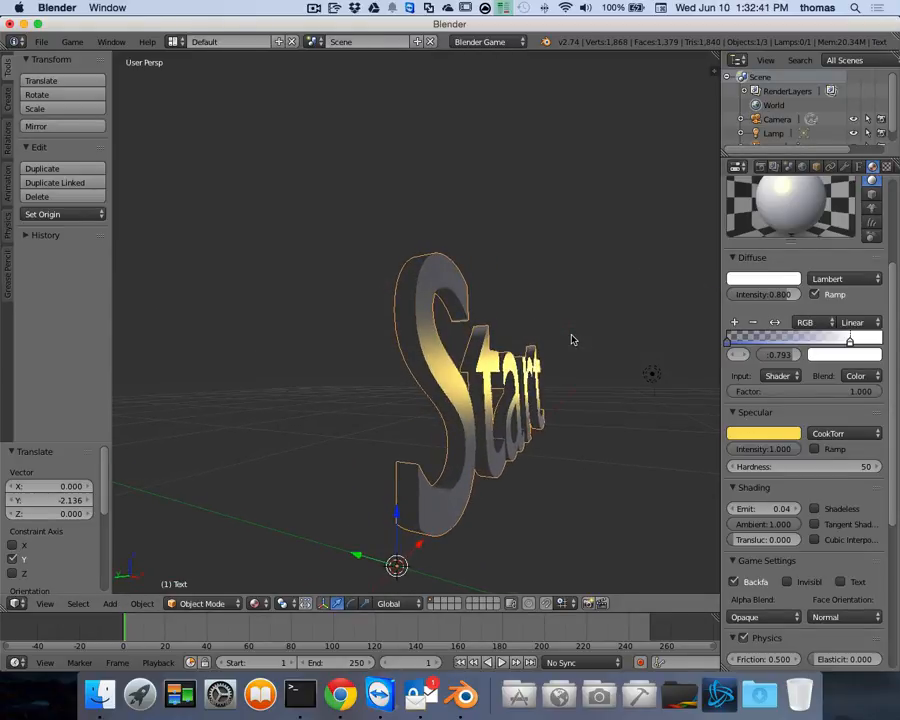
scroll(573, 338, left, 3)
scroll(575, 337, right, 8)
scroll(577, 338, right, 6)
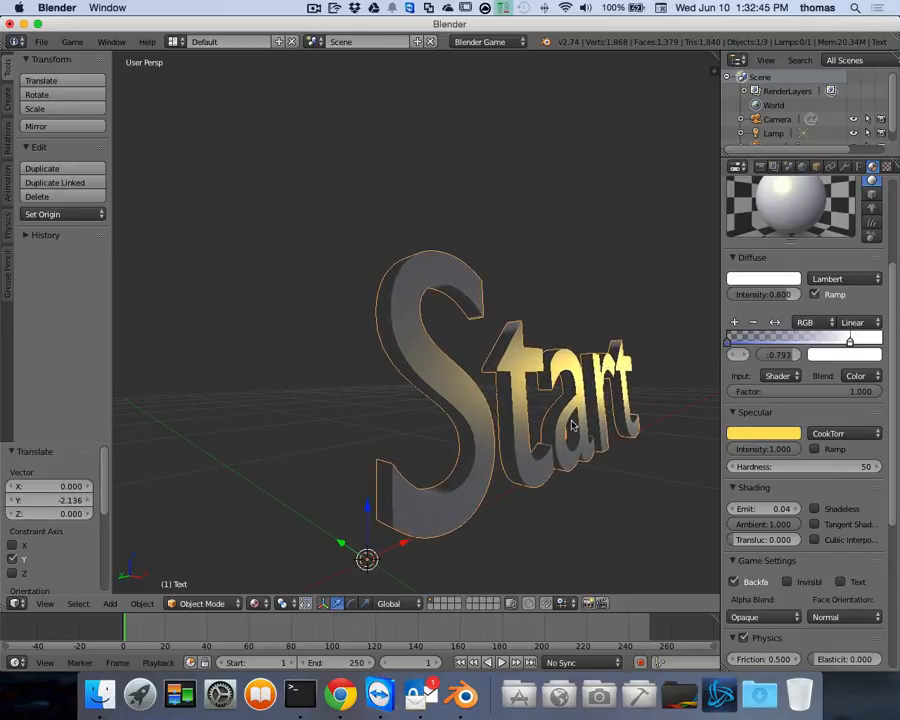
scroll(606, 377, right, 8)
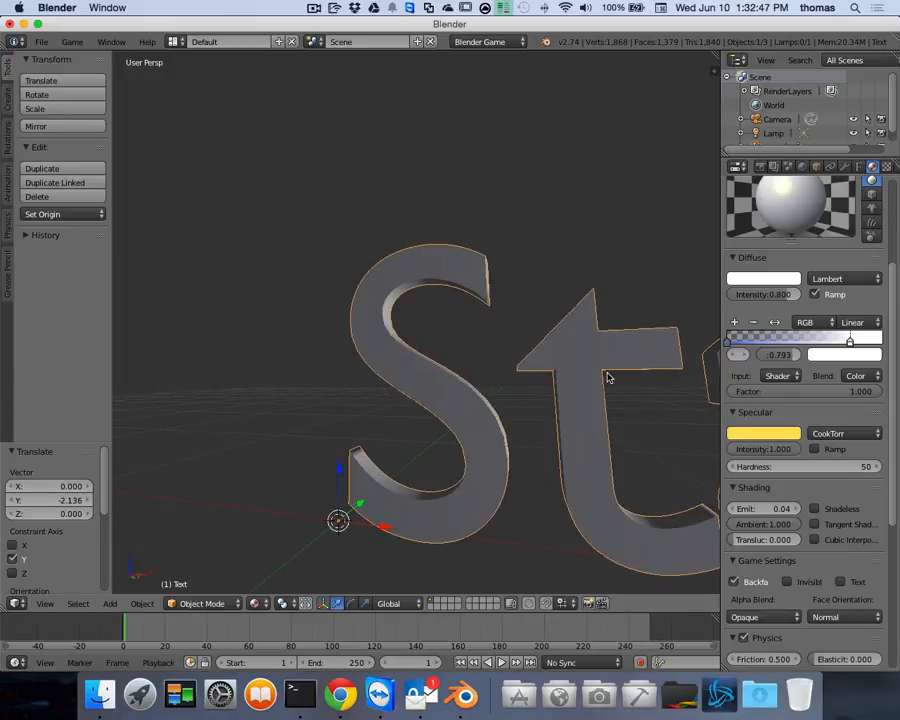
scroll(605, 376, left, 3)
shift+scroll(603, 377, right, 5)
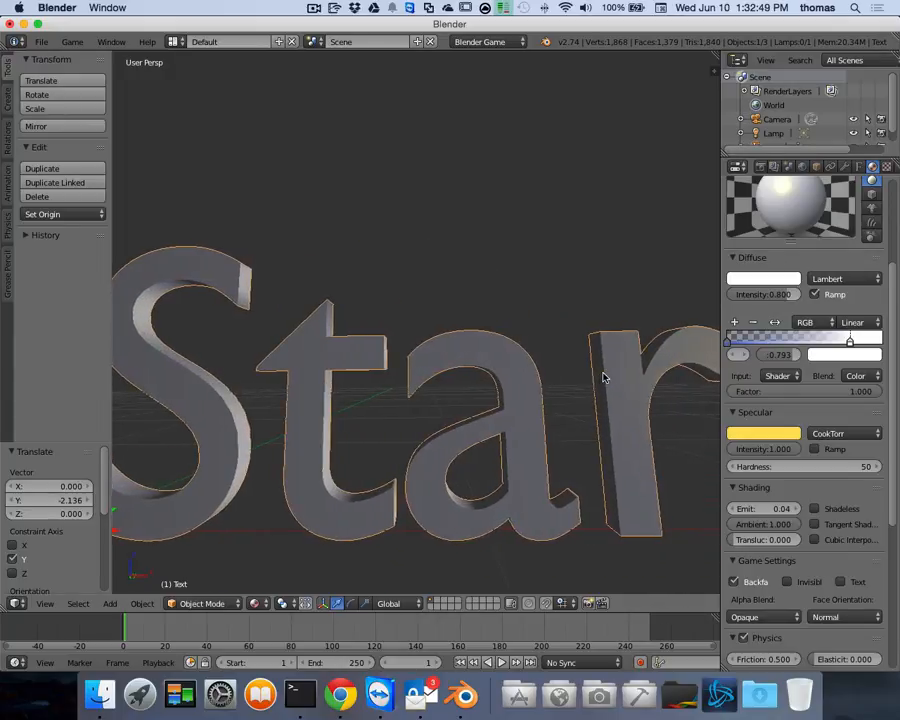
scroll(603, 377, down, 3)
scroll(603, 377, down, 2)
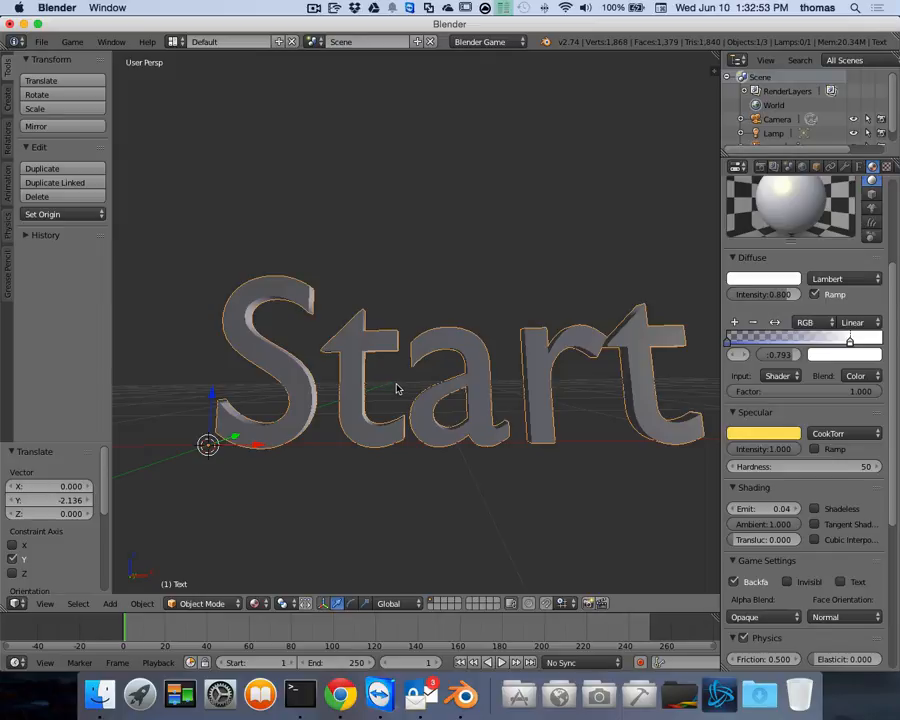
Convert the "Start" text object to a mesh
click(142, 604)
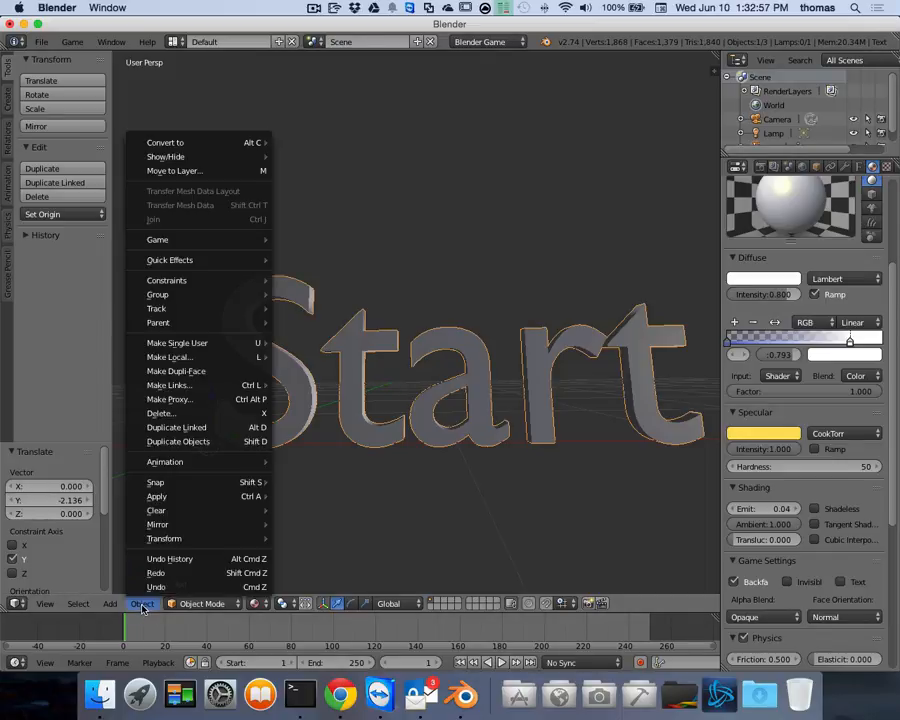
mouse_move(212, 147)
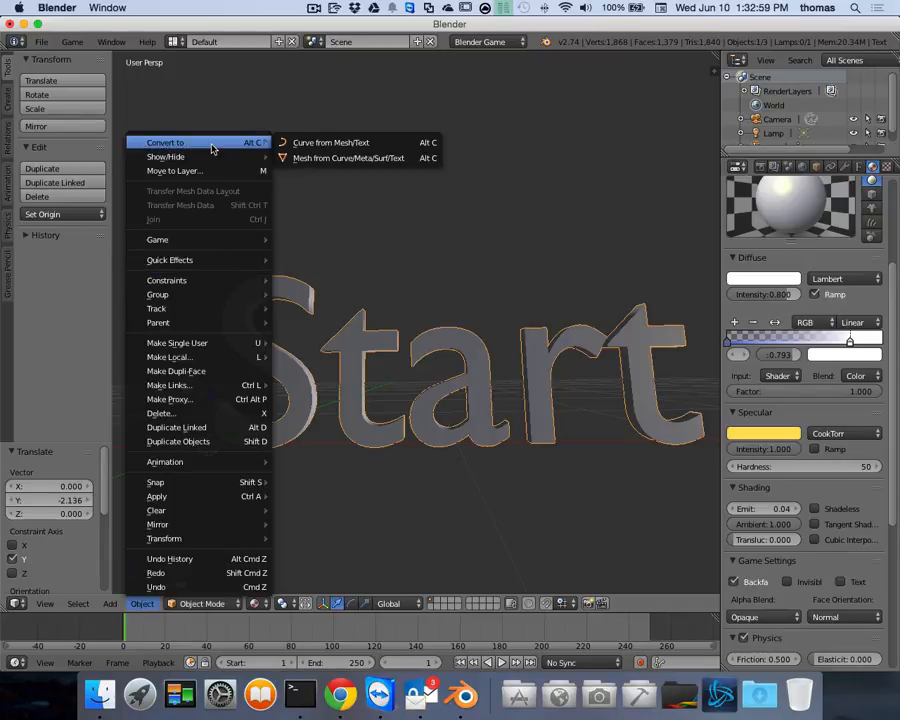
click(300, 160)
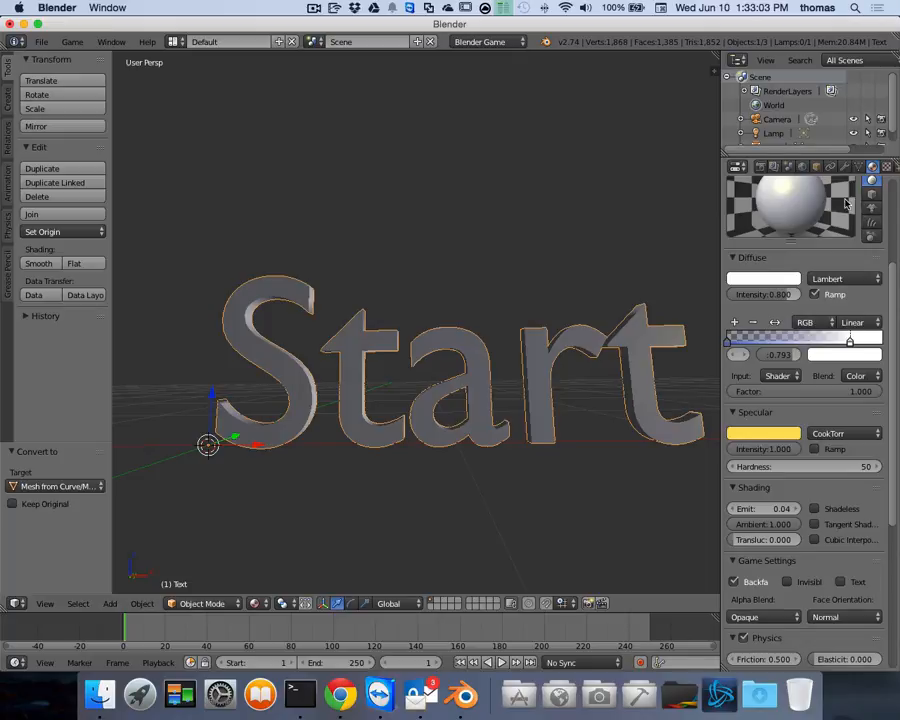
scroll(336, 372, left, 5)
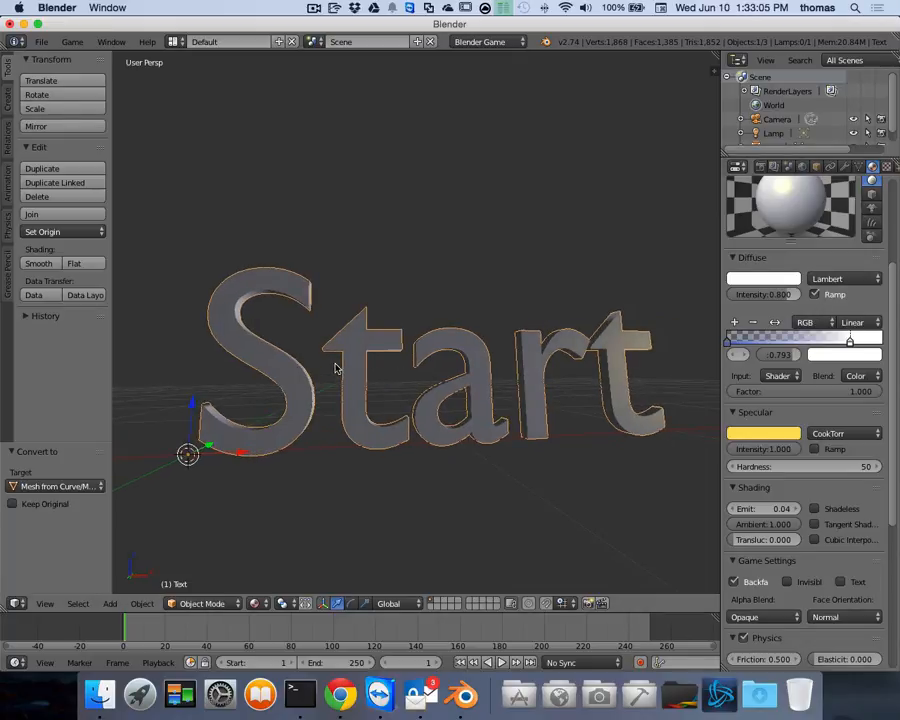
Inspect the converted letters' mesh geometry in Edit Mode from the front, side and back
key(Tab)
scroll(340, 363, left, 10)
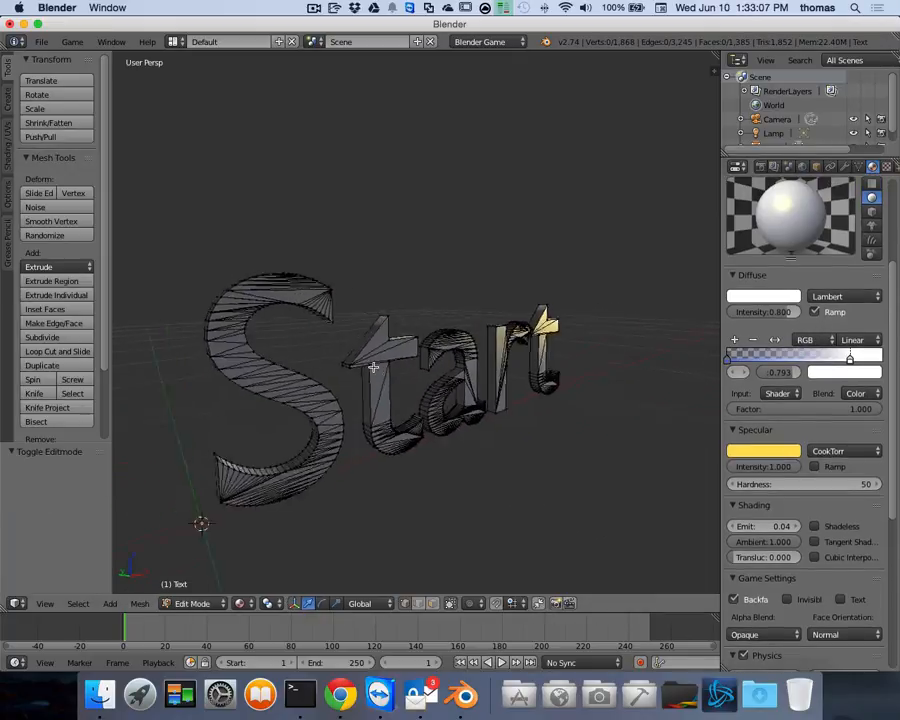
scroll(380, 367, left, 20)
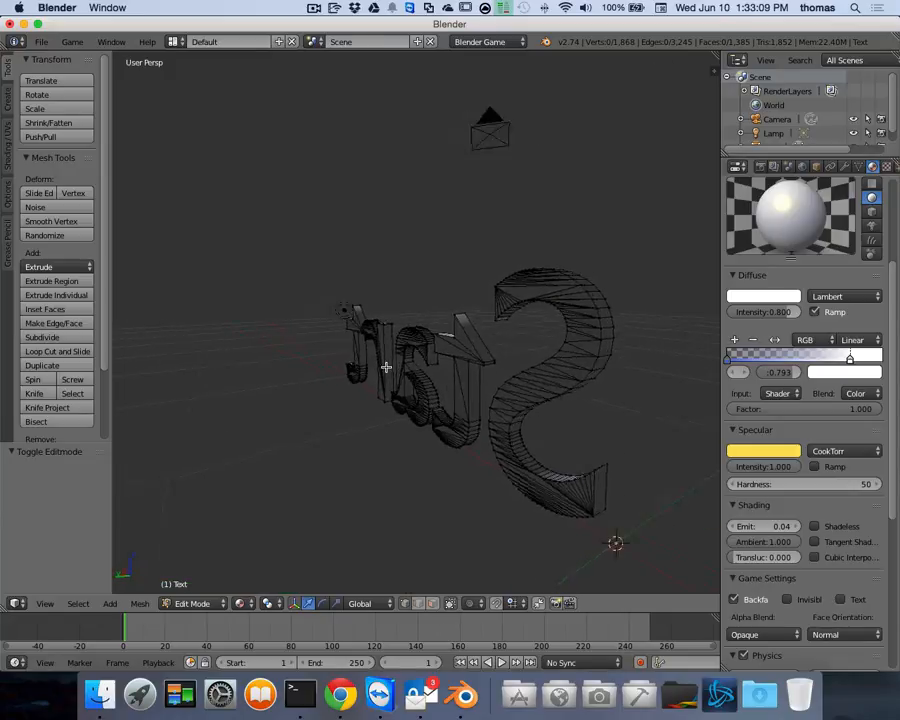
scroll(386, 367, left, 20)
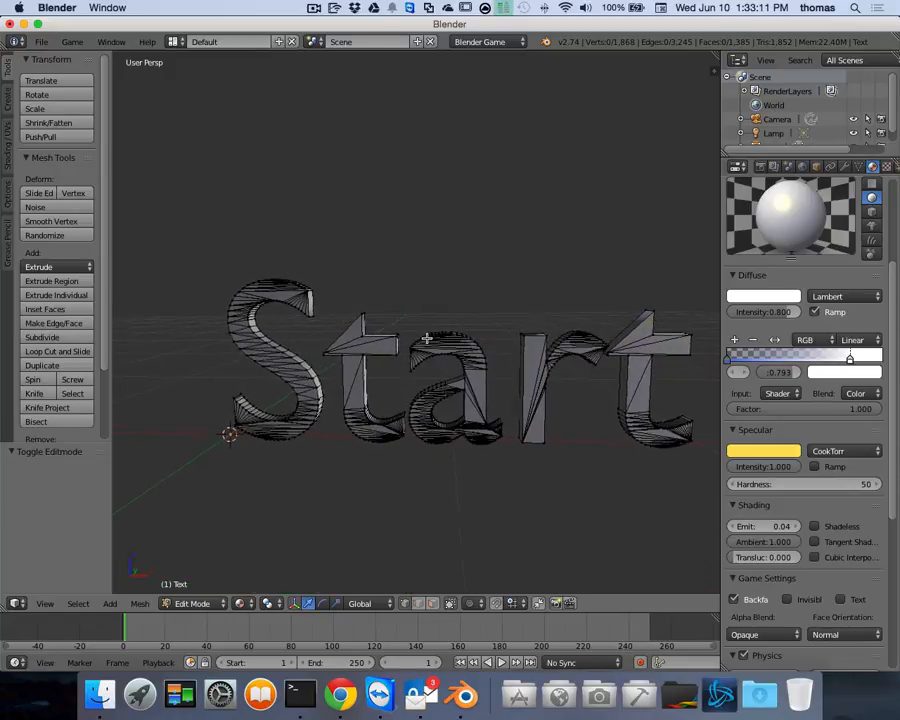
scroll(422, 340, left, 20)
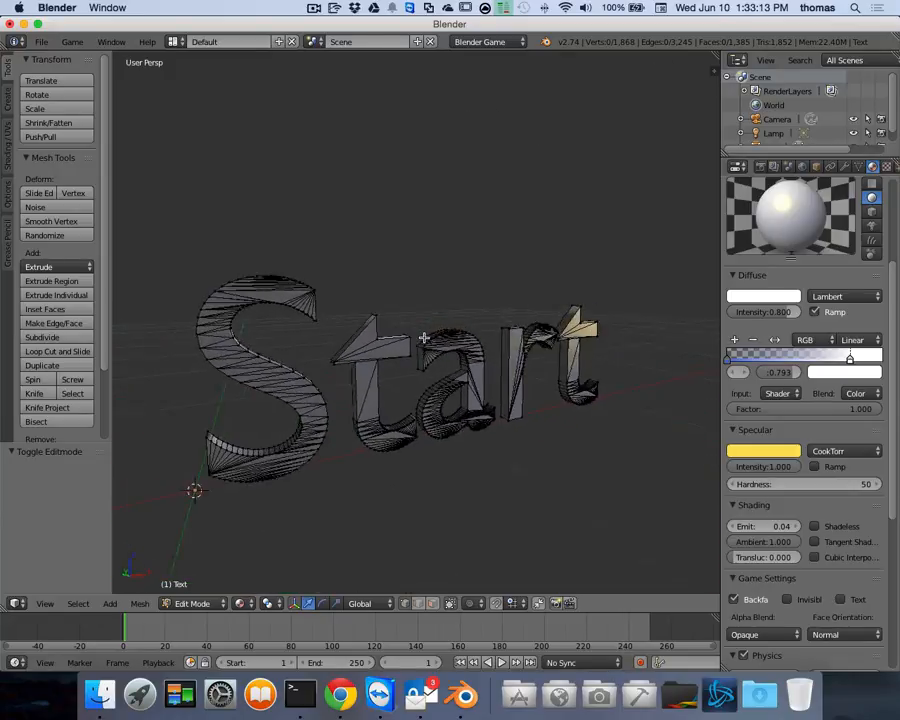
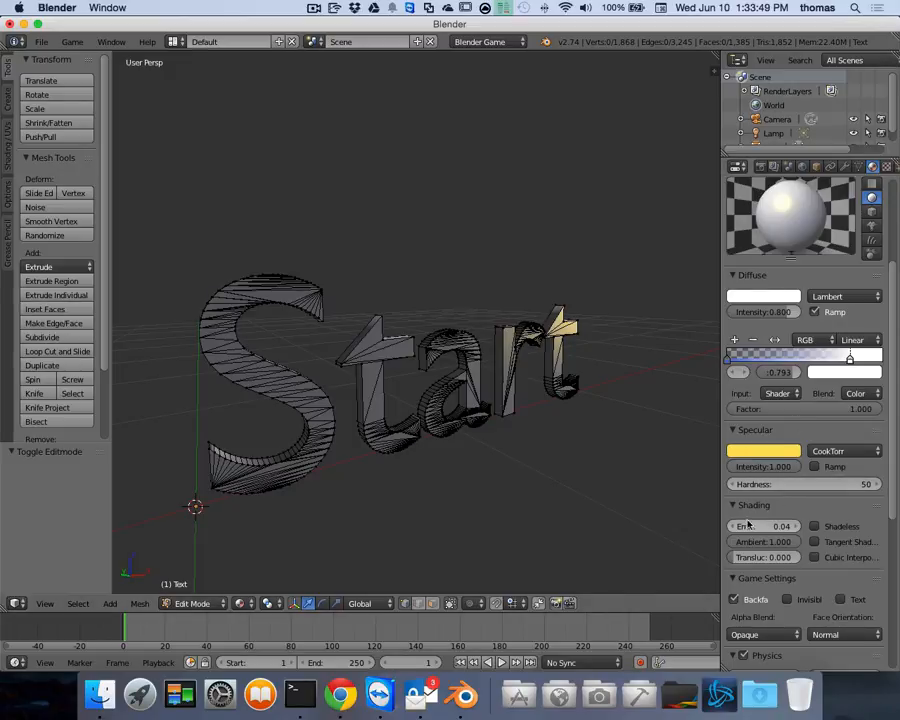
Try Shadeless shading on the text material and check the letters from several angles in Object Mode
click(814, 527)
scroll(547, 332, left, 10)
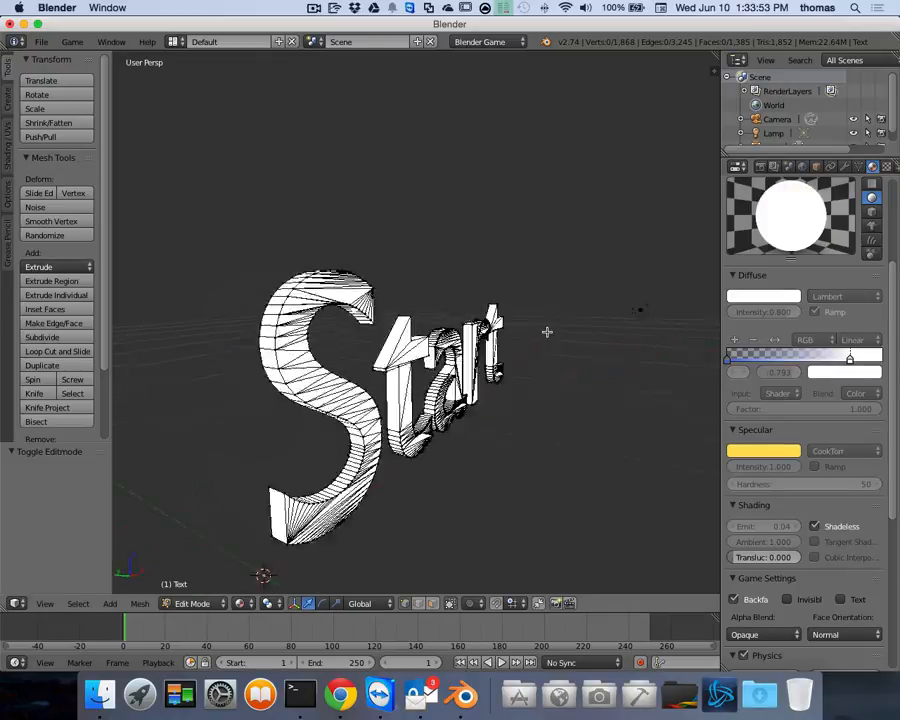
scroll(547, 332, right, 10)
key(Tab)
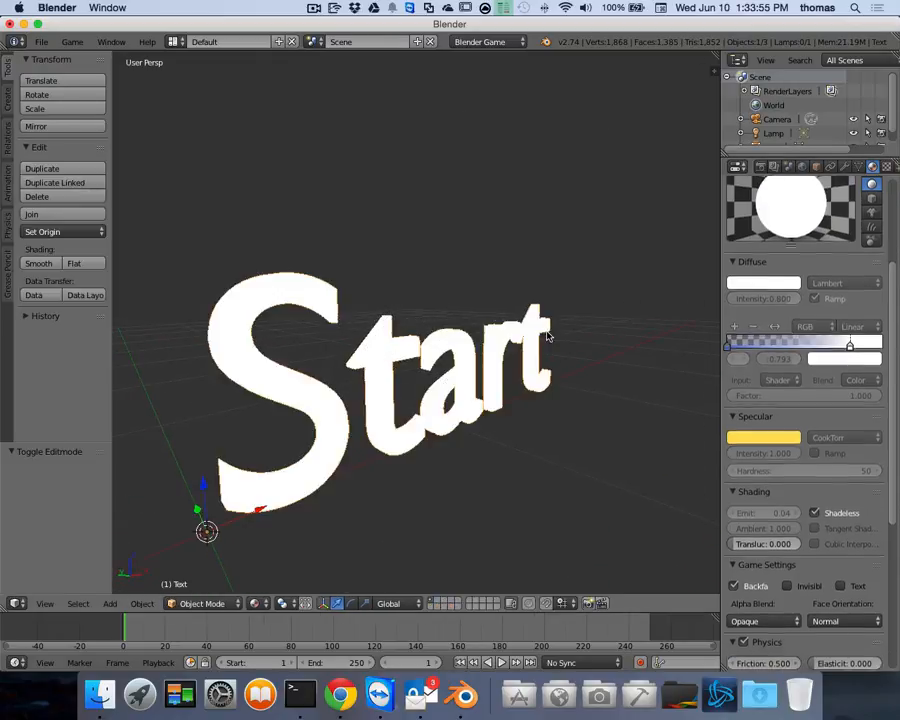
scroll(535, 362, down, 5)
scroll(537, 361, down, 8)
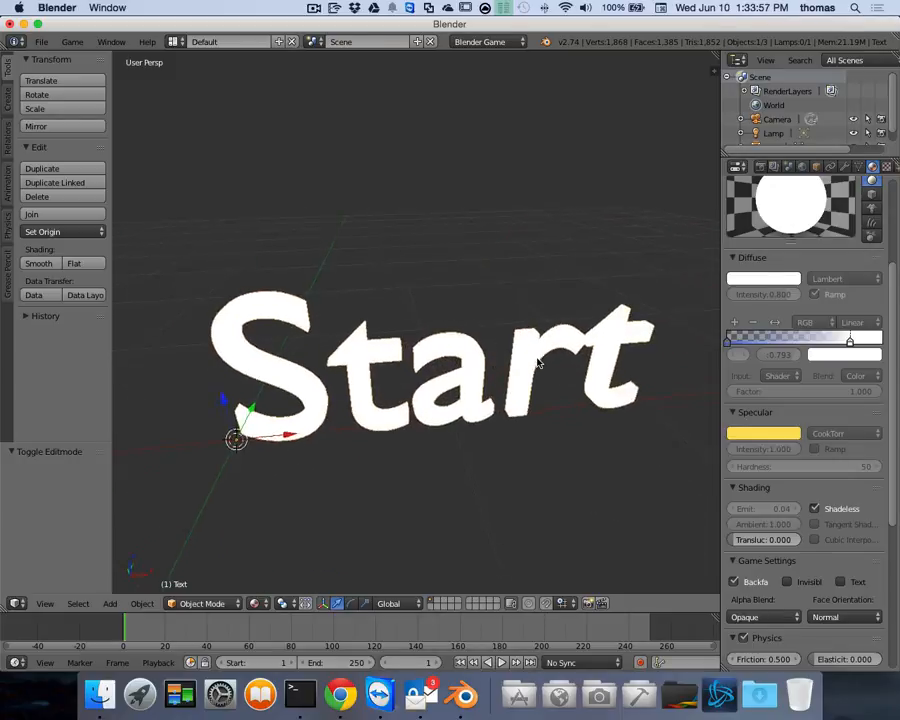
scroll(537, 362, left, 3)
scroll(537, 363, right, 8)
scroll(537, 362, left, 6)
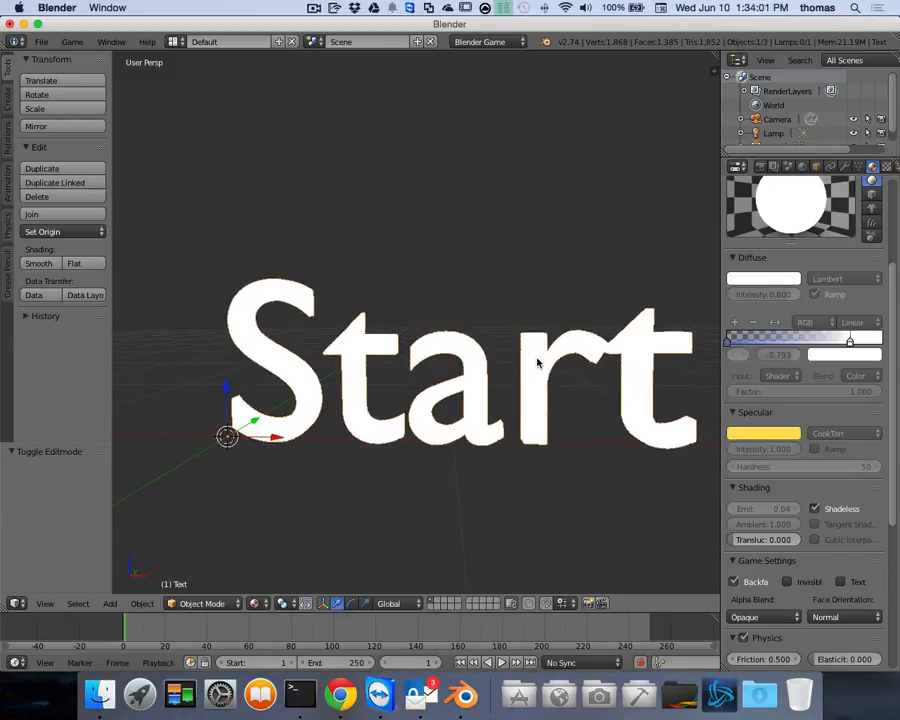
scroll(537, 362, left, 15)
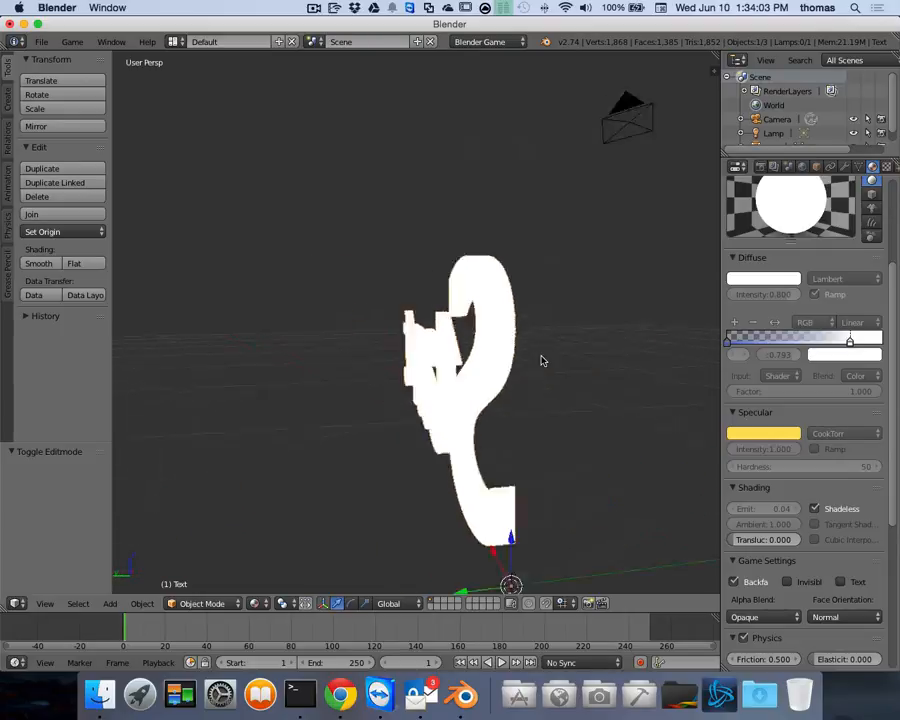
scroll(571, 368, left, 4)
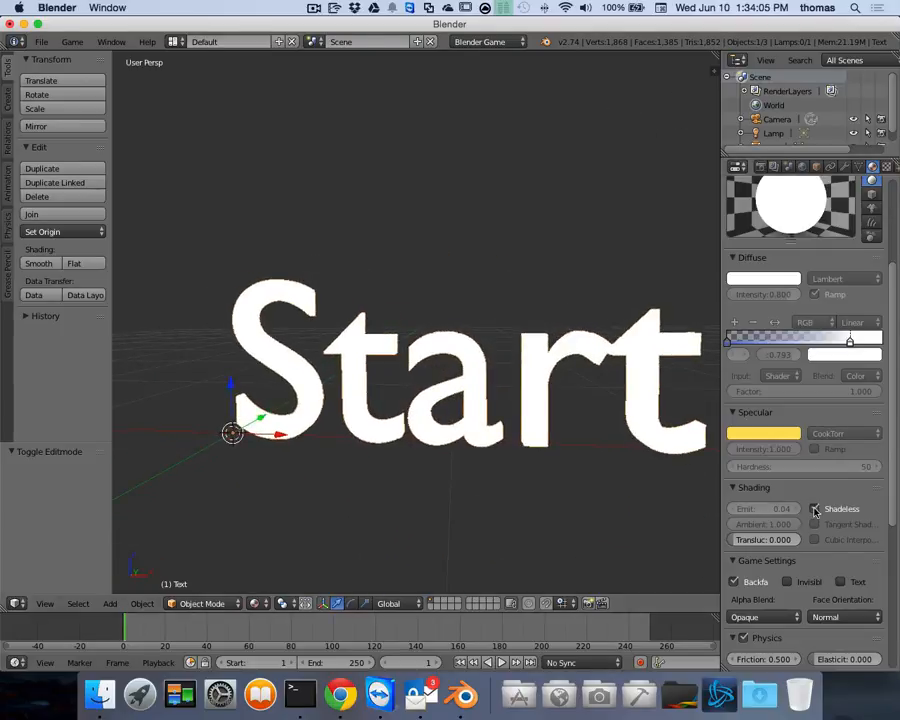
Turn Shadeless off for the text material and check the letters' lit shading from the side and front
click(815, 509)
scroll(504, 372, left, 3)
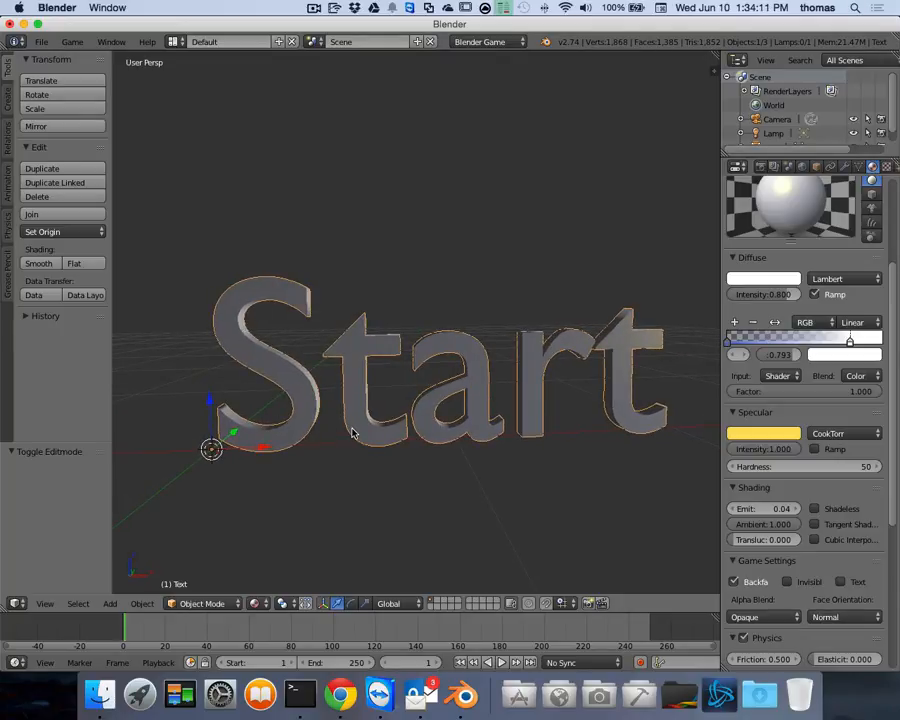
scroll(432, 411, left, 10)
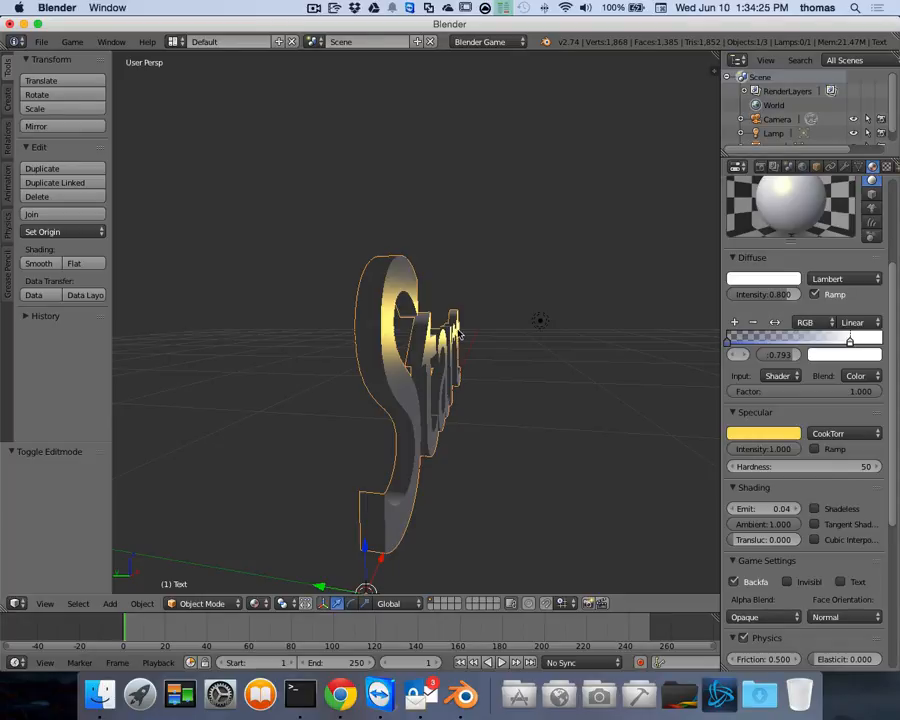
middle_drag(460, 335, 287, 307)
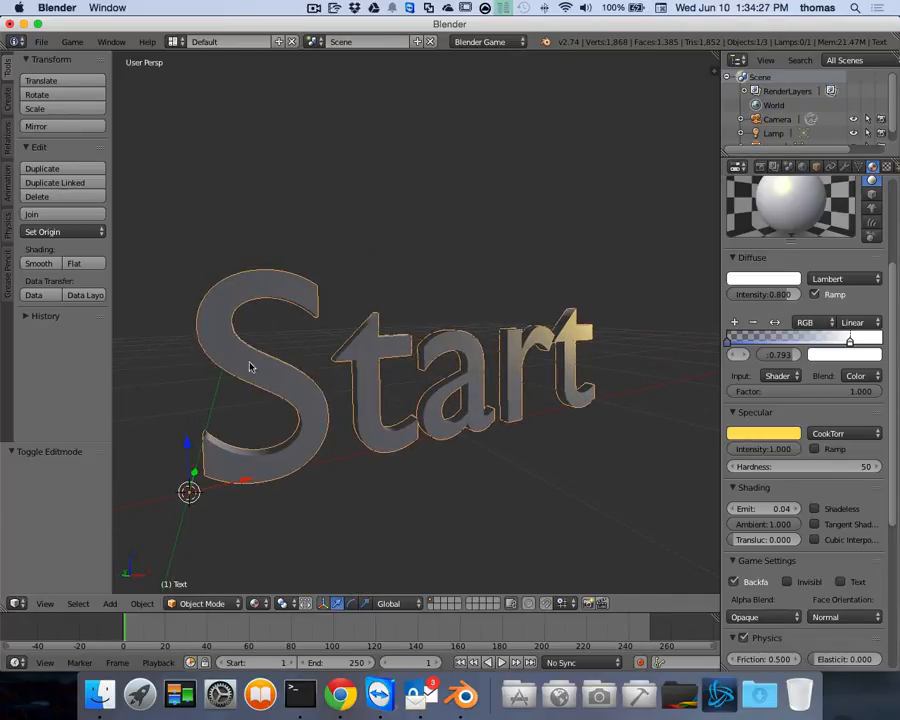
Start a new file with the startup scene and delete the default cube
click(41, 42)
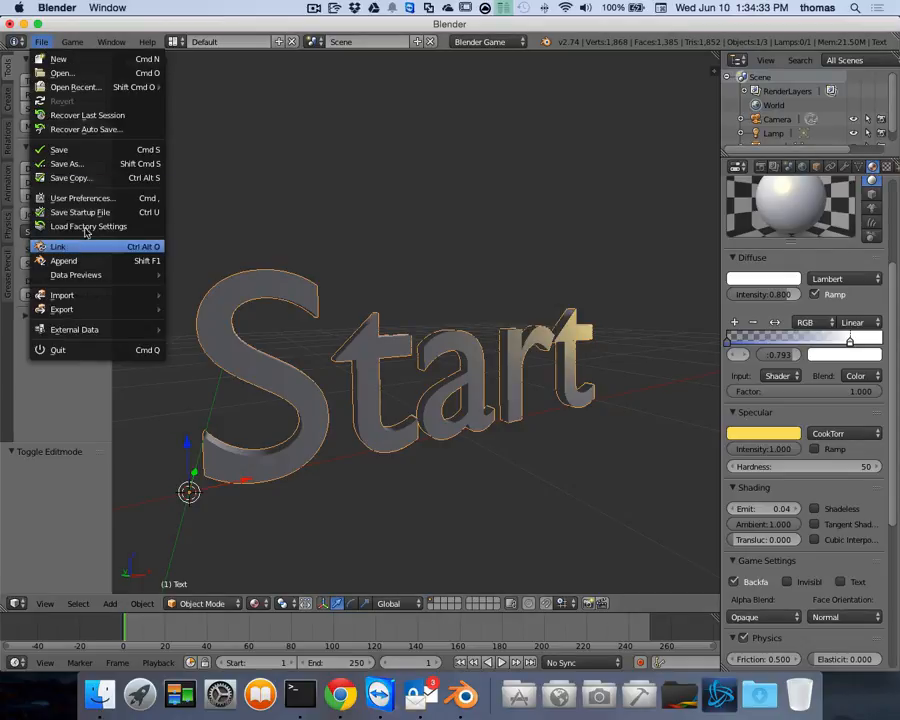
click(60, 60)
click(63, 70)
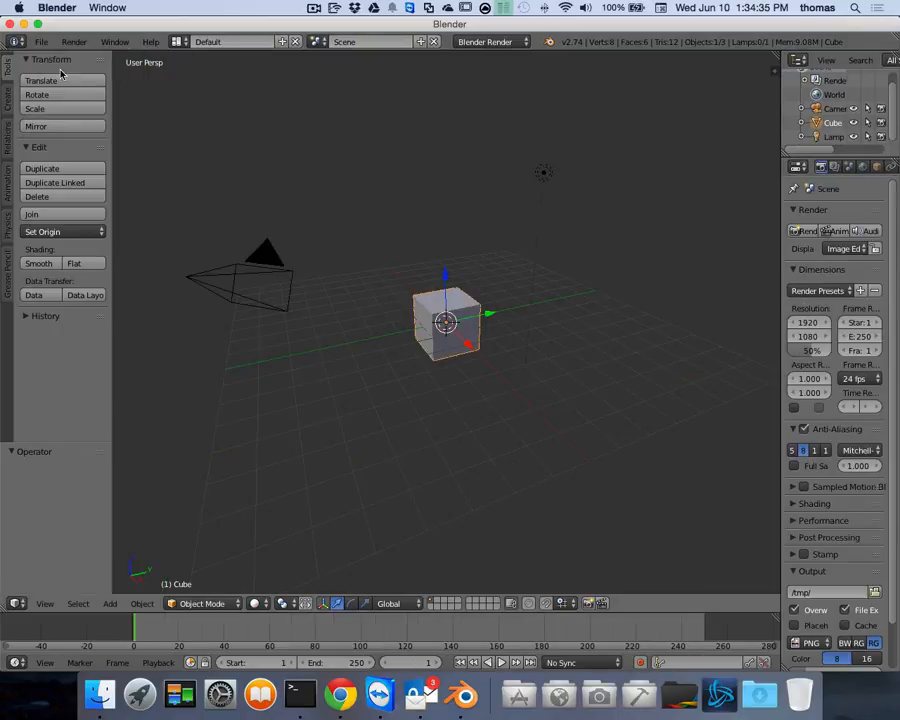
key(x)
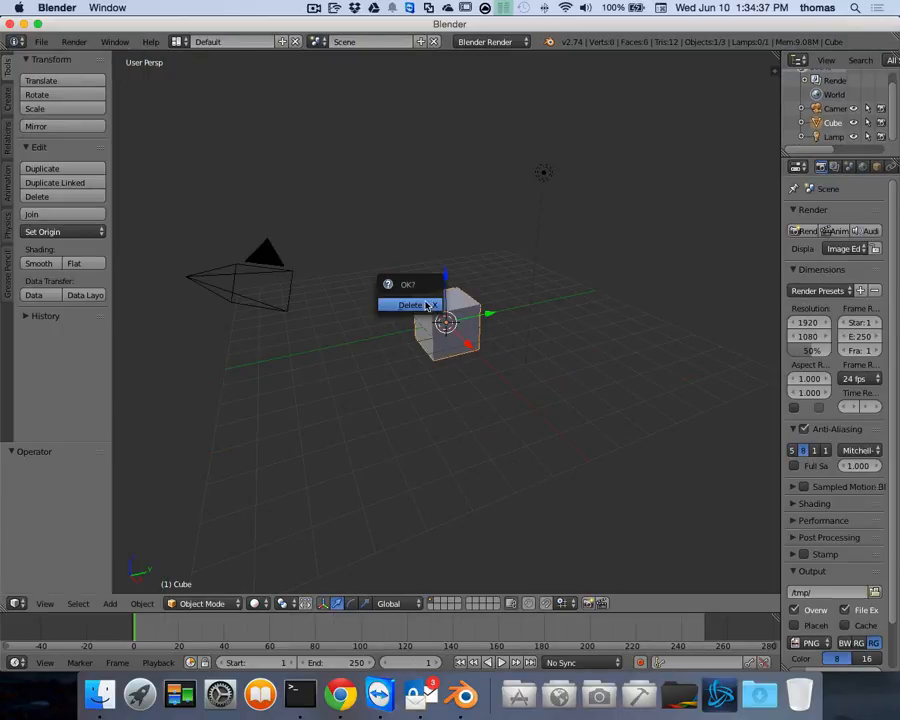
click(428, 305)
Add a text object at the origin and rotate it 90° about the X axis to stand upright
key(shift+a)
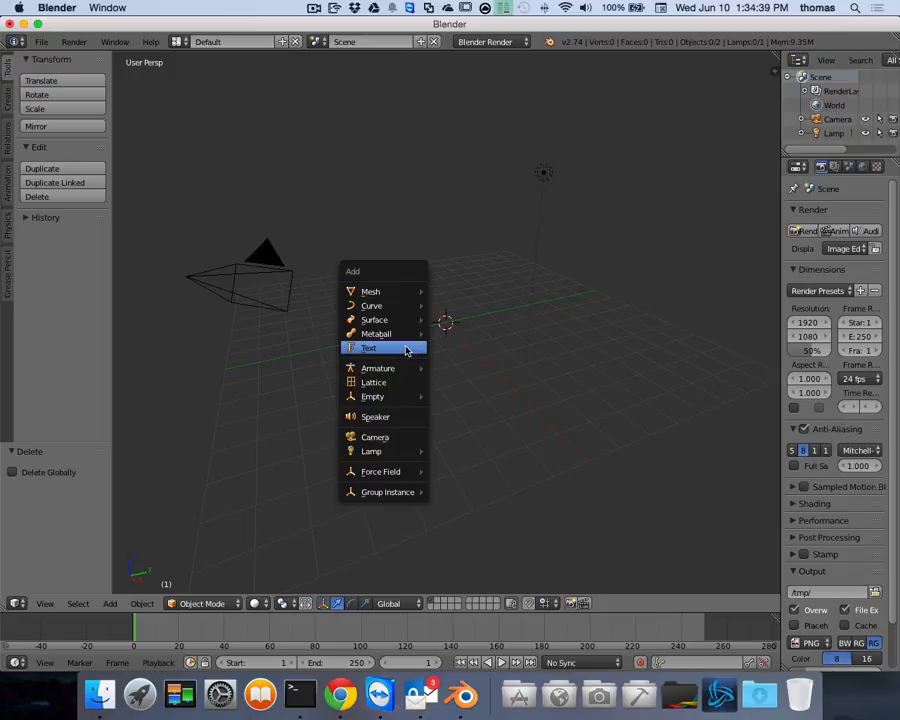
click(410, 347)
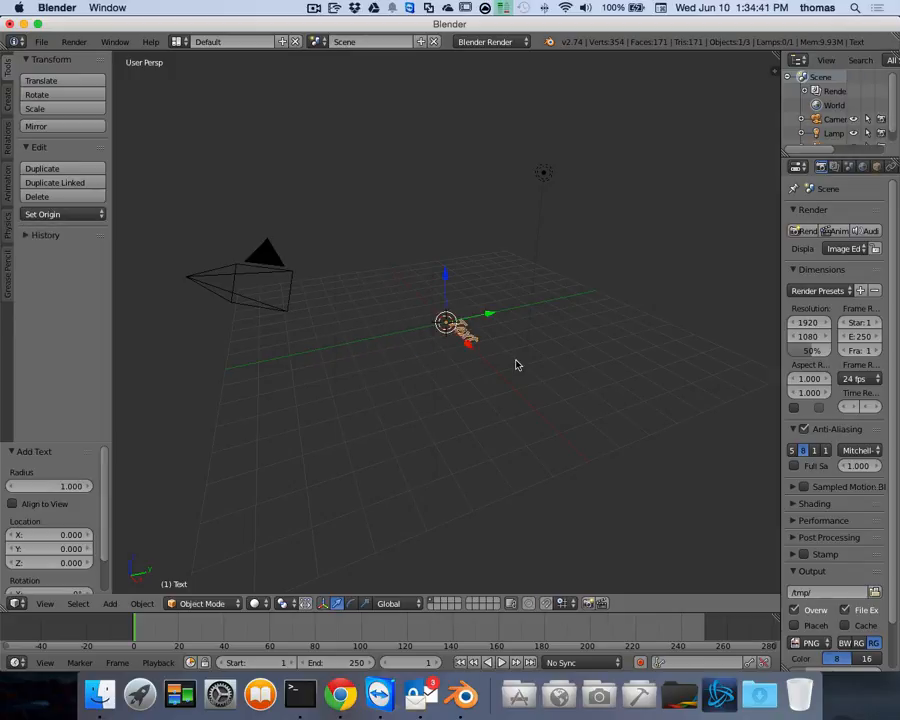
text(rx90)
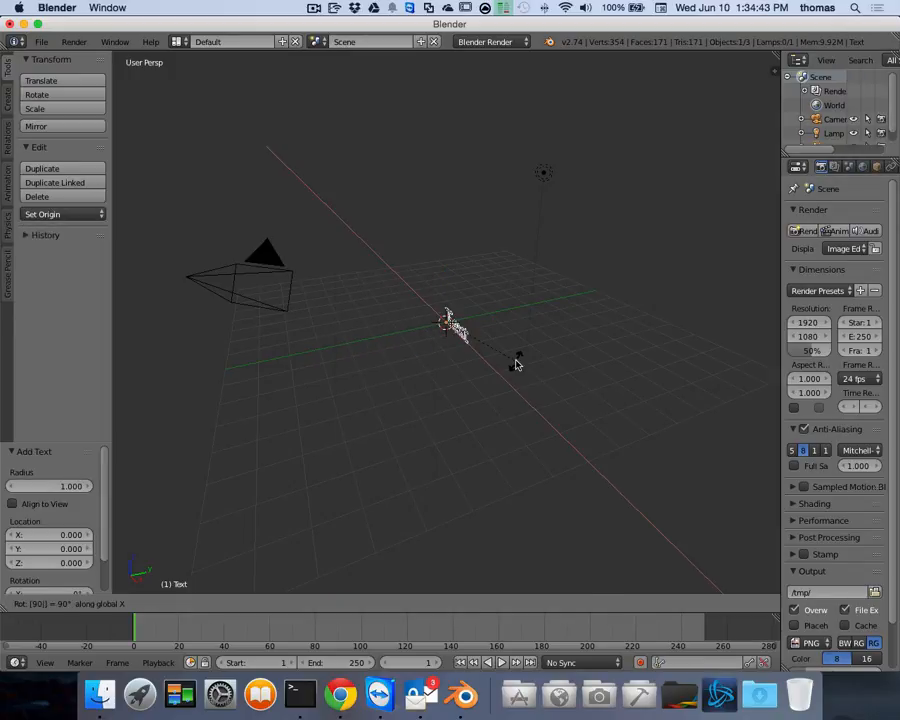
key(Return)
Replace the text object's default wording with "Finish" and return to Object Mode
middle_drag(517, 365, 495, 352)
scroll(495, 352, up, 4)
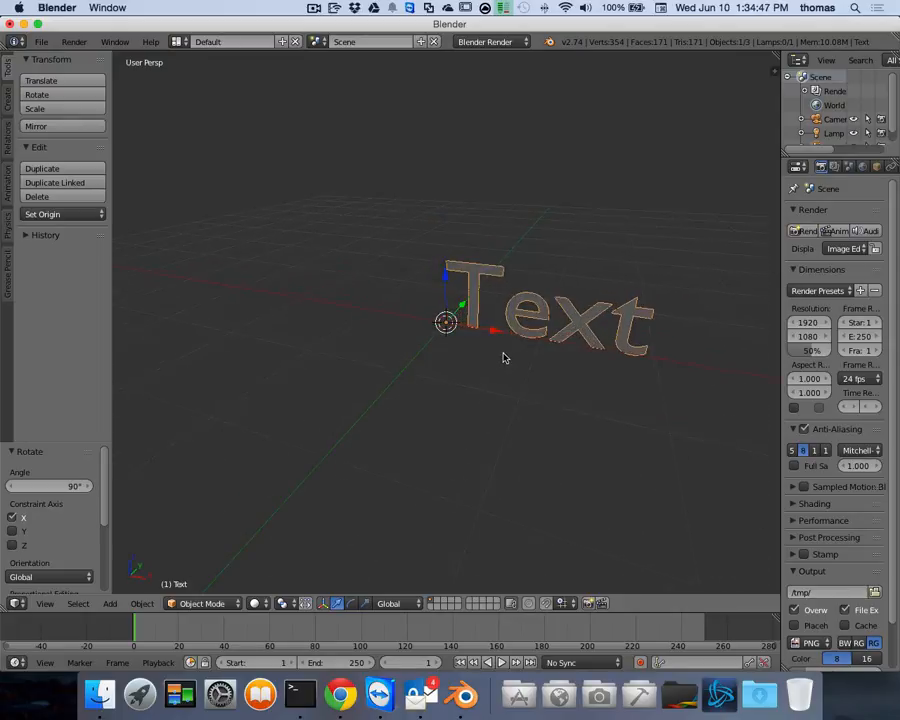
middle_drag(660, 343, 661, 342)
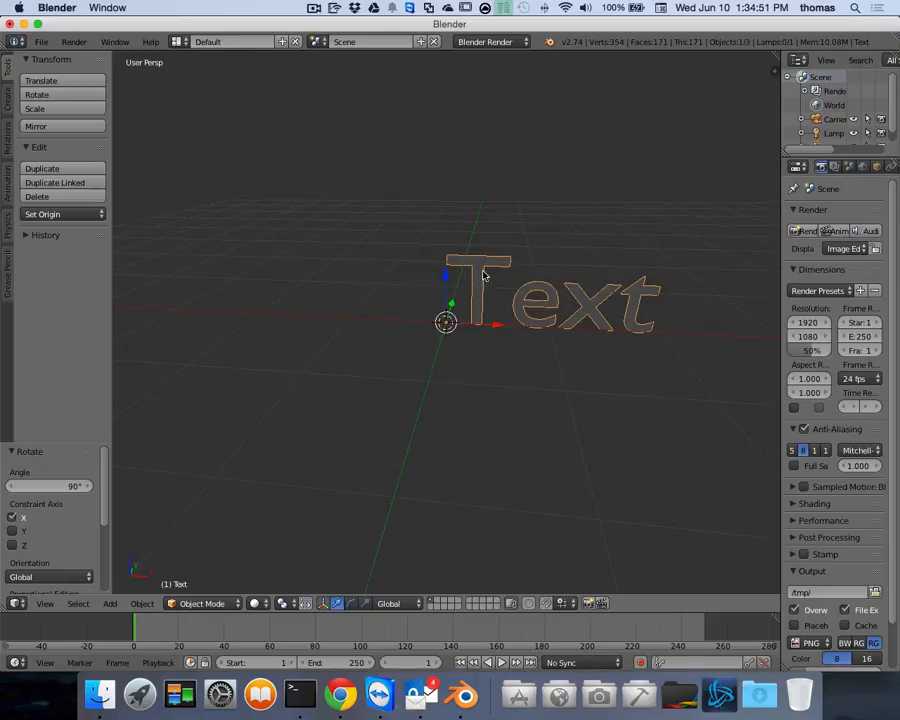
key(Tab)
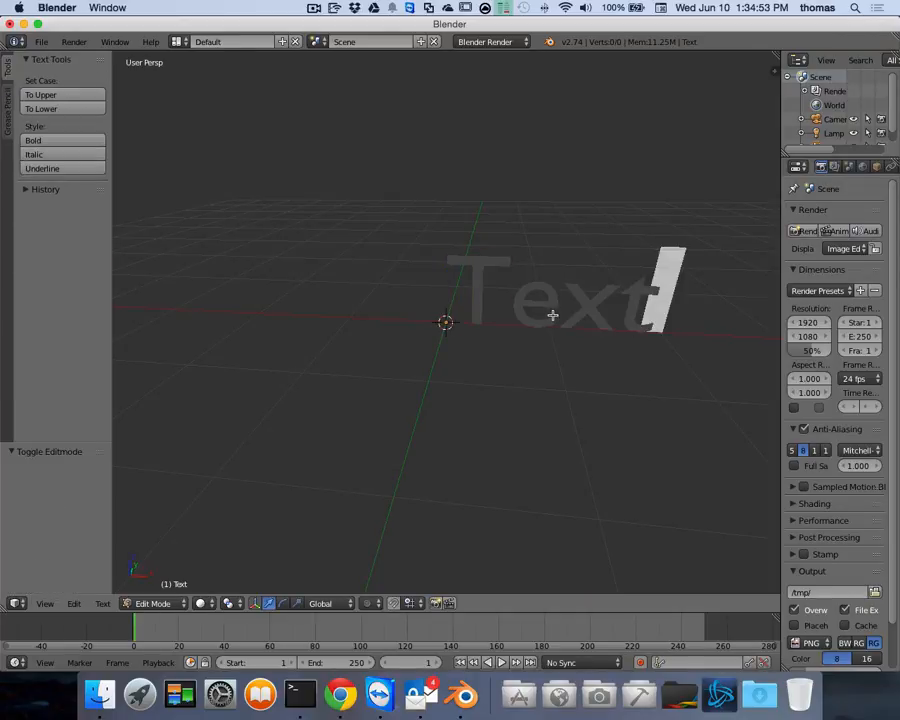
key(BackSpace)
key(BackSpace)
key(BackSpace)
key(BackSpace)
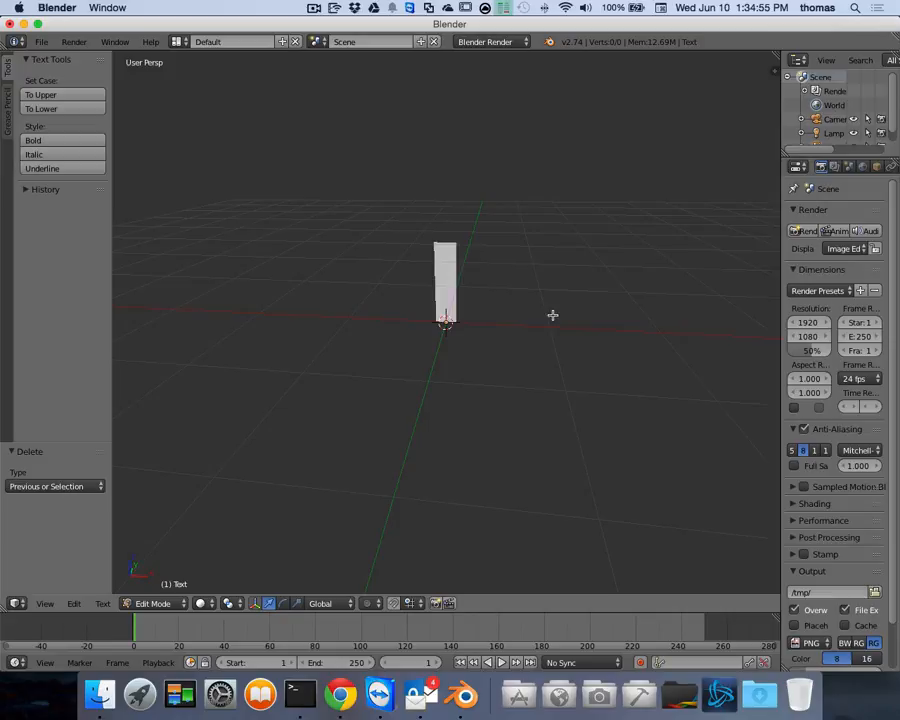
text(Finish)
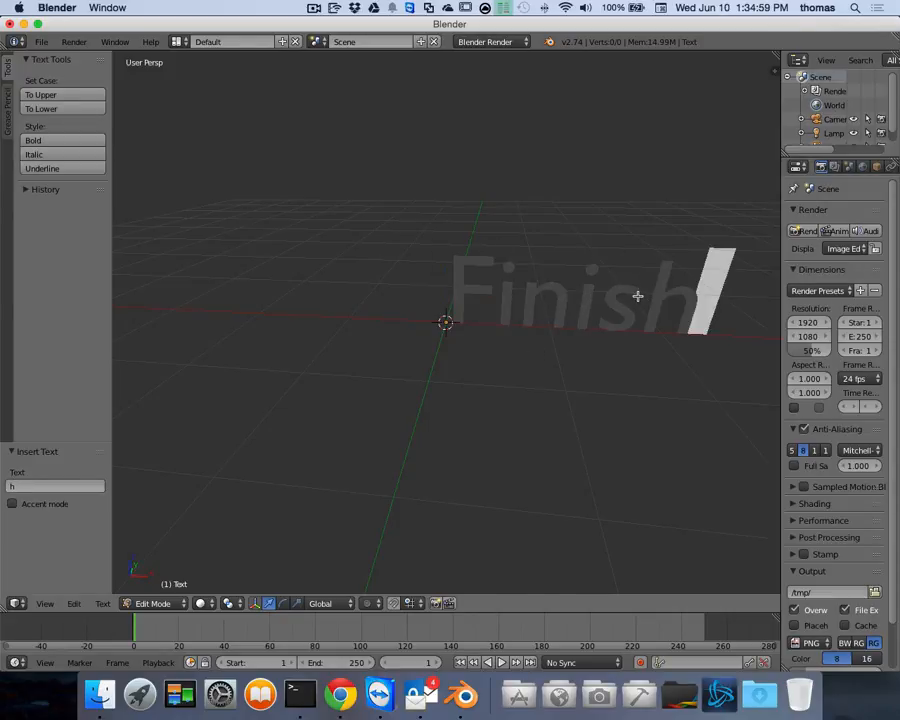
key(Tab)
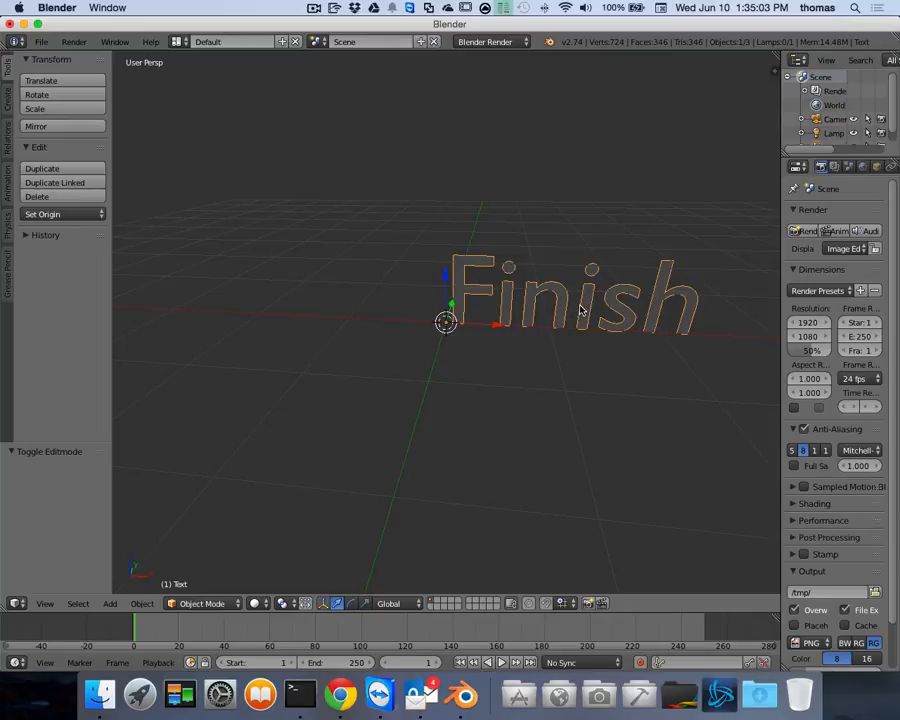
Duplicate the "Finish" text object in place, keeping the copy at the original's position
scroll(602, 303, left, 10)
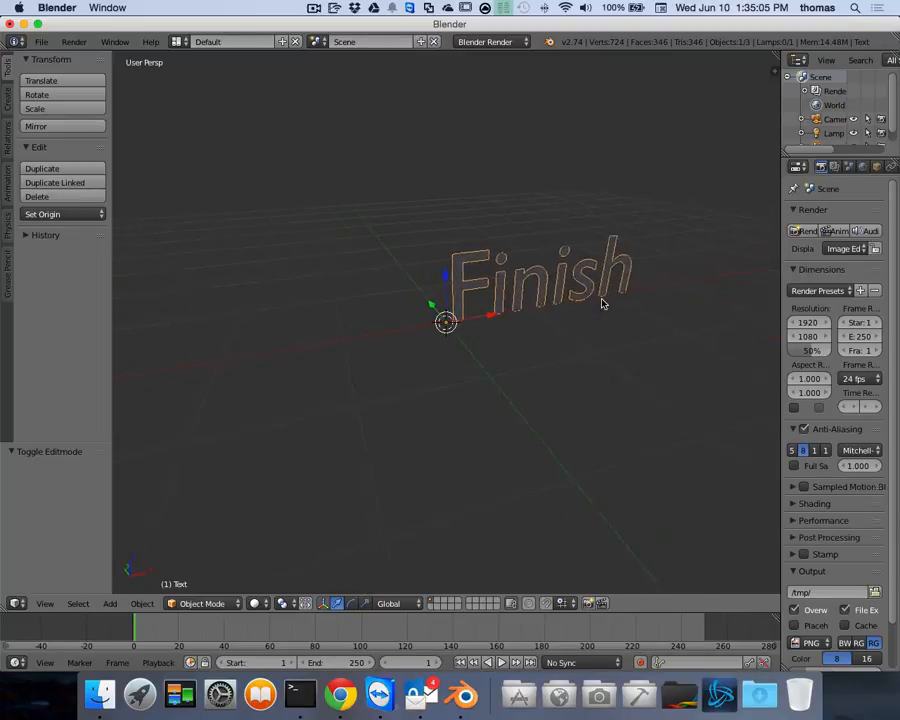
scroll(578, 301, left, 15)
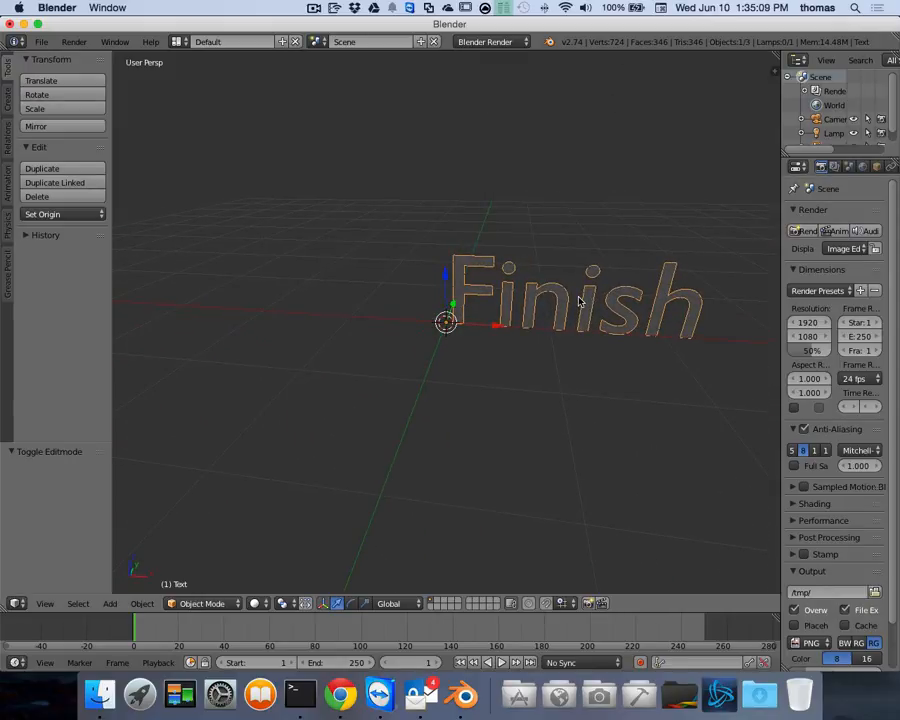
key(shift+d)
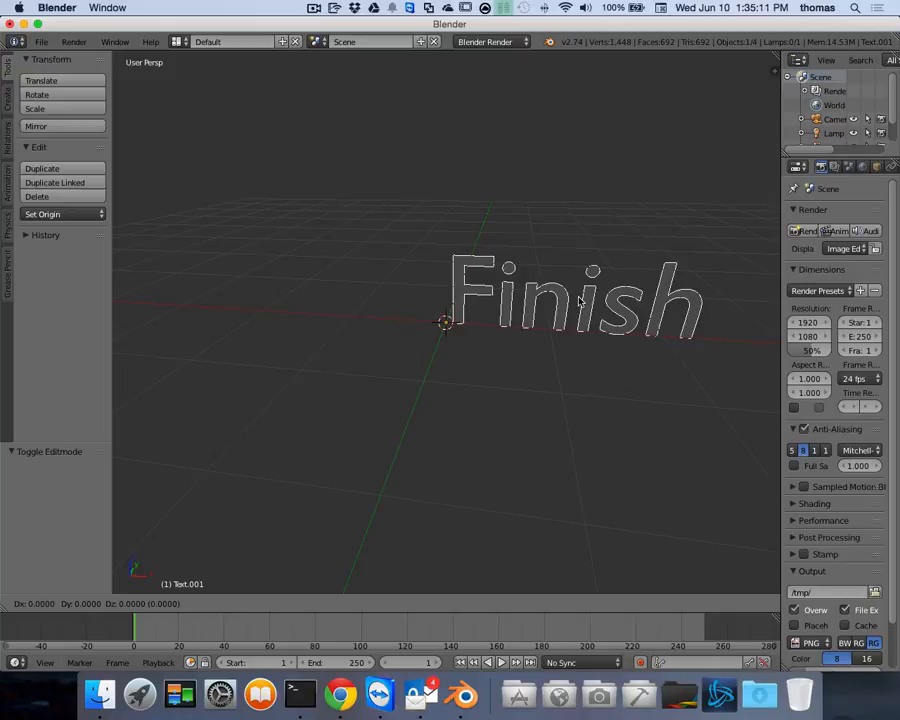
right_click(578, 301)
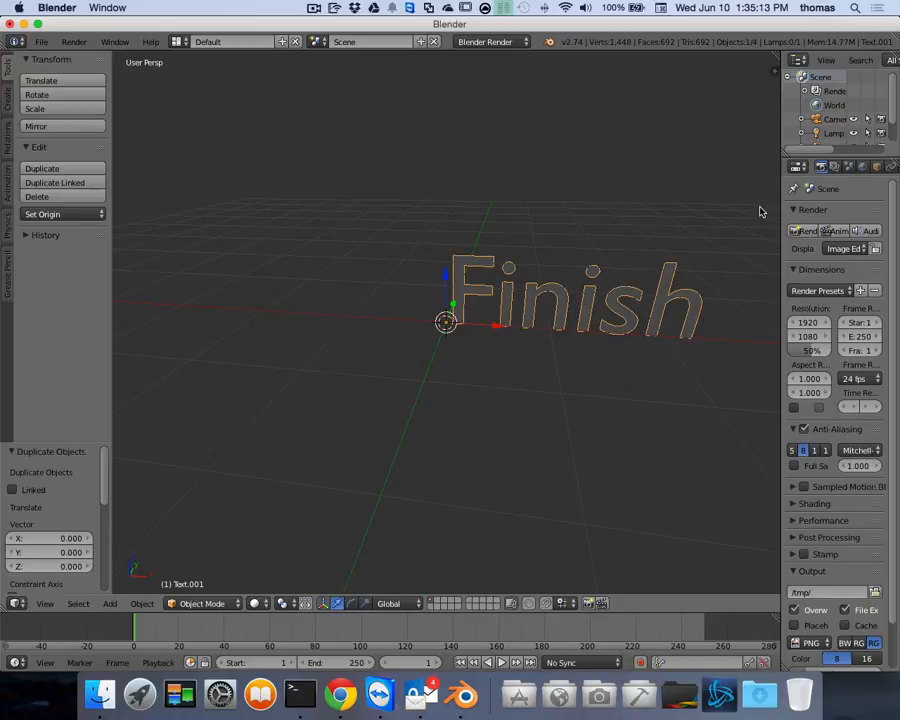
Select the duplicated "Finish" text and move it about -0.105 along the Y axis, in front of the original
scroll(894, 96, down, 2)
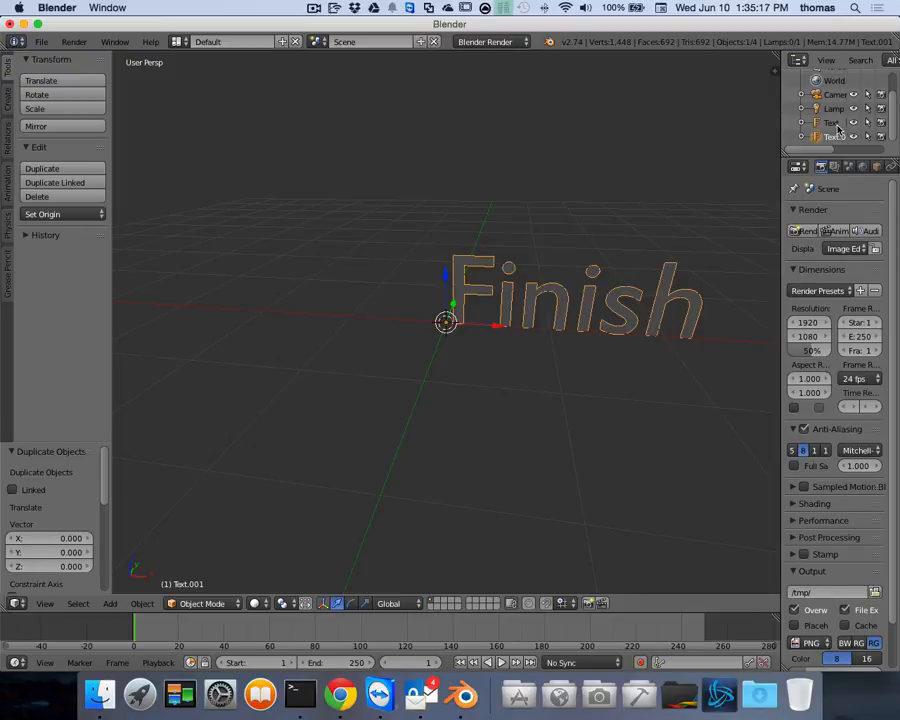
click(838, 123)
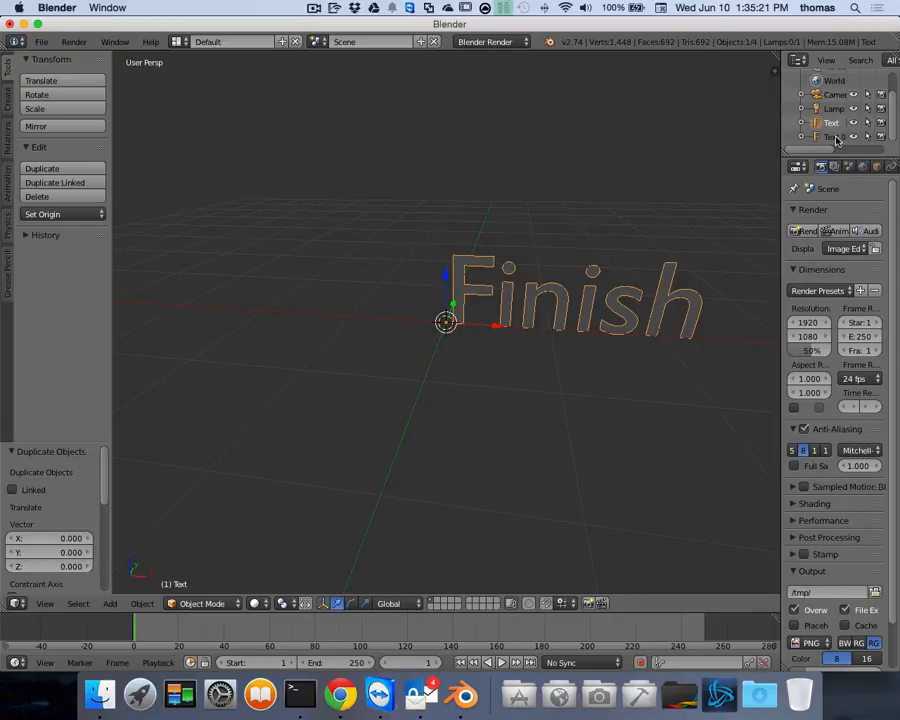
click(837, 138)
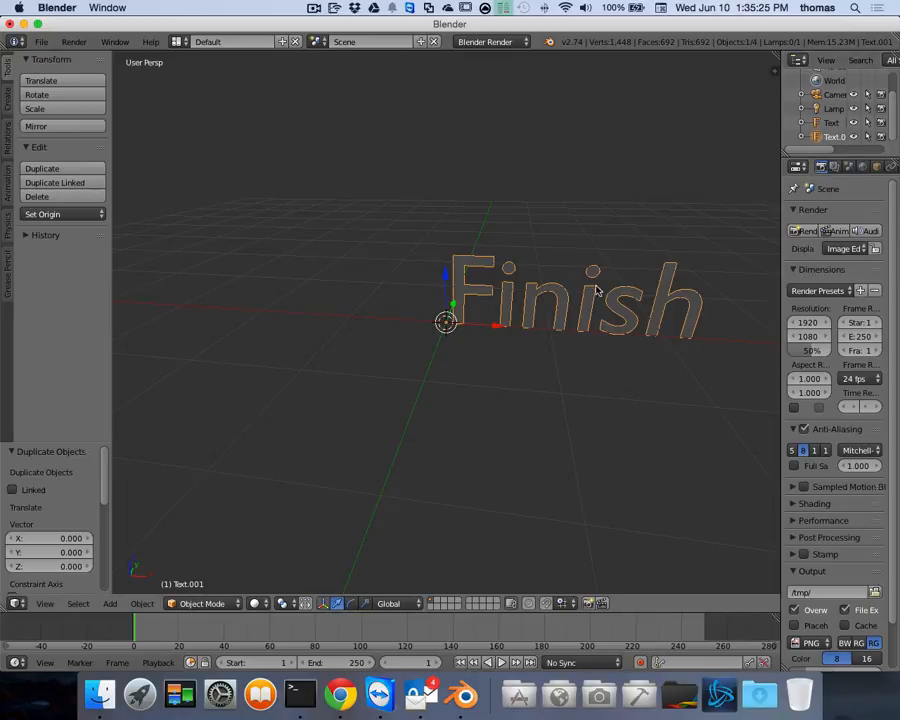
middle_drag(595, 273, 519, 313)
key(g)
key(y)
click(430, 318)
scroll(519, 313, down, 10)
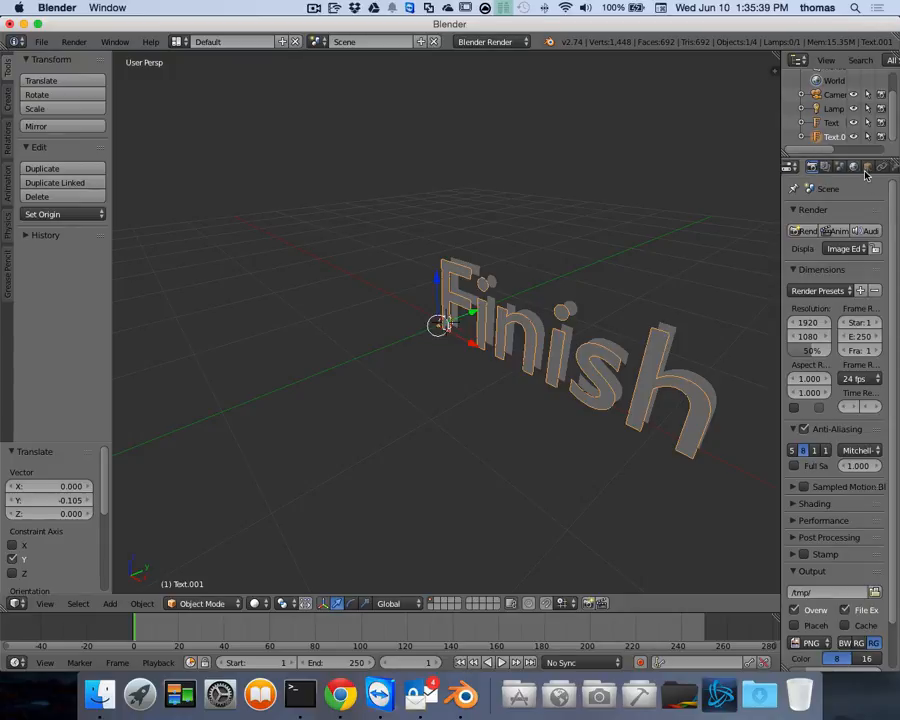
Give the front text copy a new material with a yellow diffuse colour and turn on Shadeless
scroll(866, 168, down, 3)
click(834, 168)
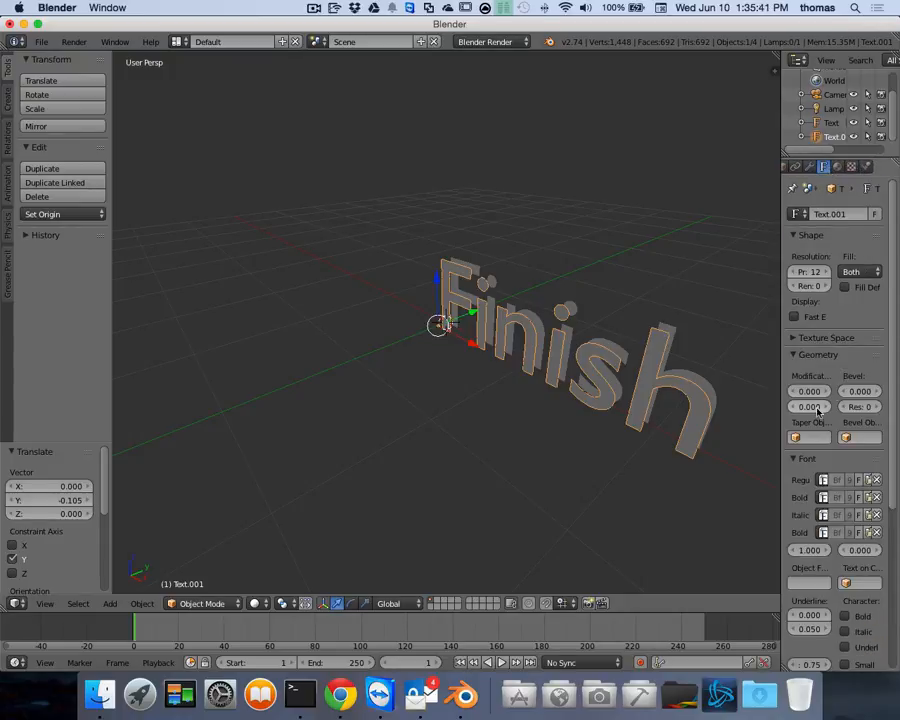
click(838, 168)
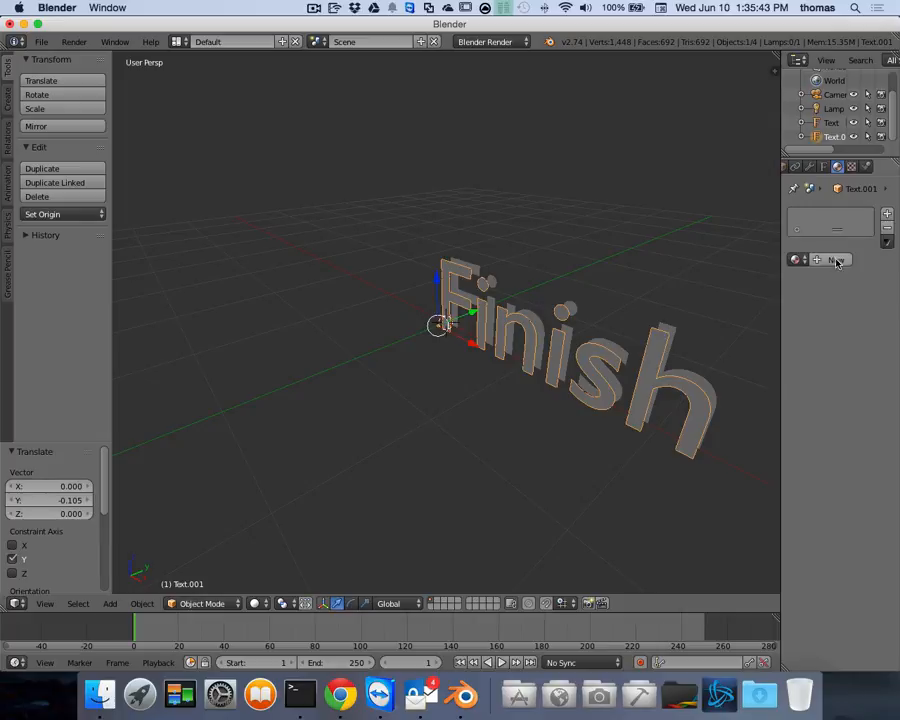
click(818, 256)
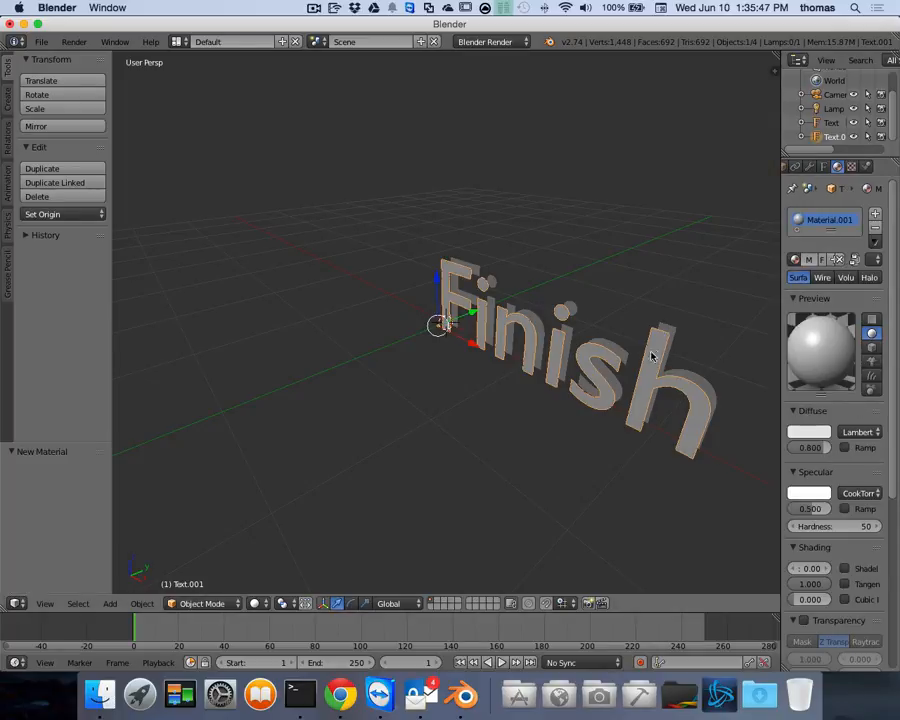
click(808, 431)
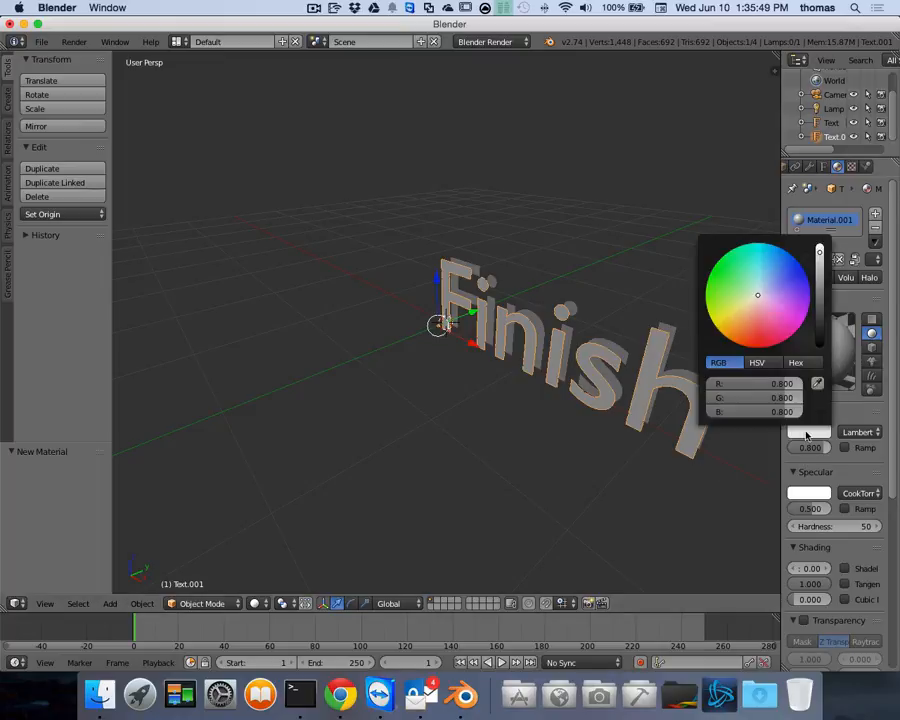
drag(757, 298, 731, 305)
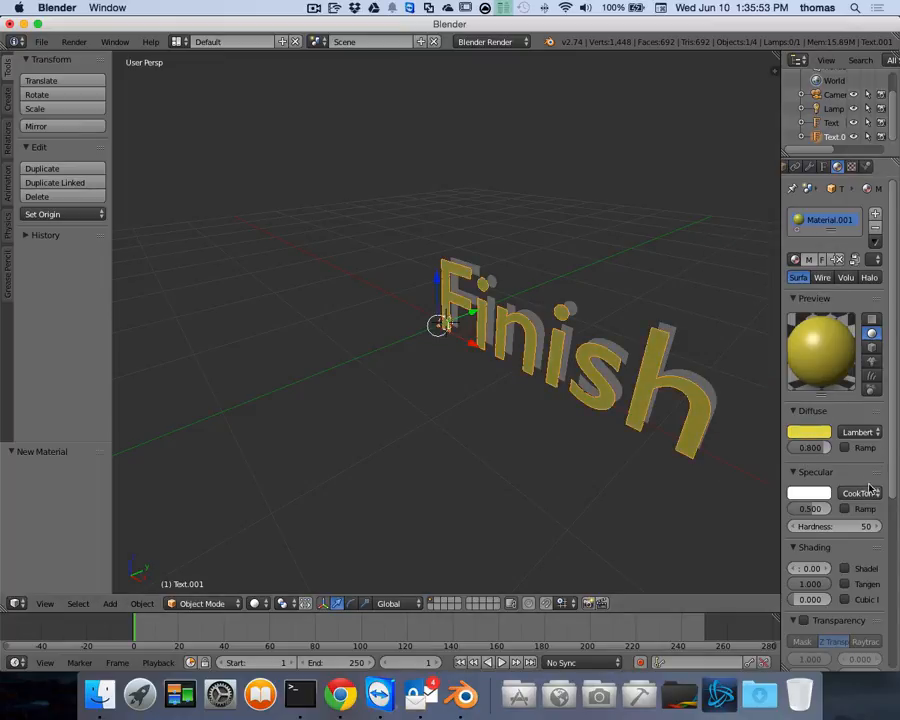
click(845, 568)
Select the original "Finish" text behind the yellow copy and set its geometry extrusion to about 0.016
mouse_move(629, 323)
middle_down()
mouse_move(641, 323)
mouse_move(440, 293)
mouse_move(684, 279)
middle_up()
right_click(435, 288)
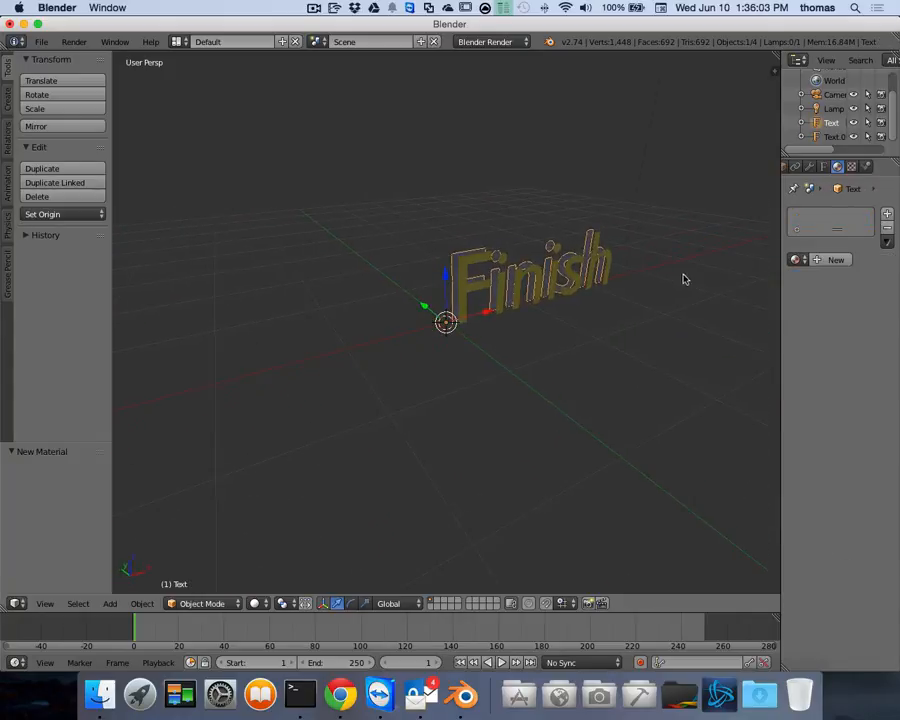
click(823, 166)
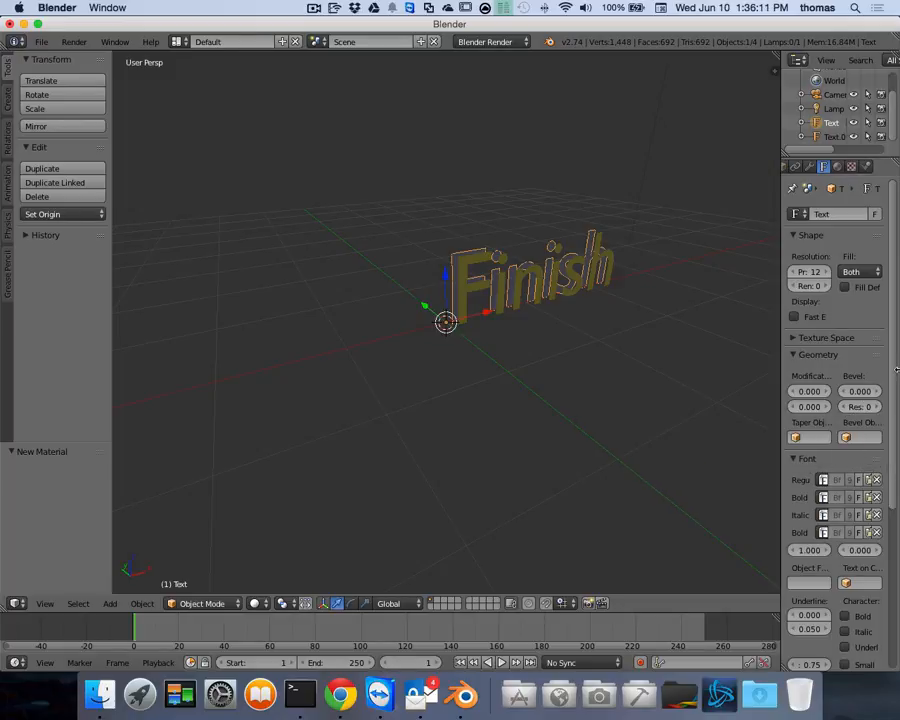
scroll(896, 364, down, 4)
scroll(897, 355, up, 4)
scroll(896, 350, down, 5)
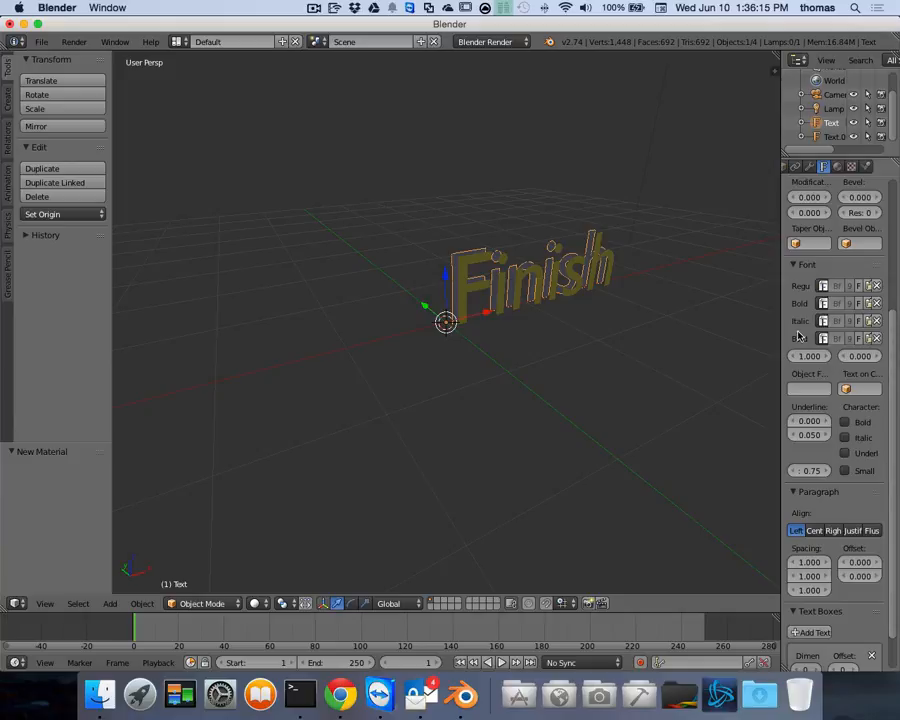
drag(779, 324, 741, 320)
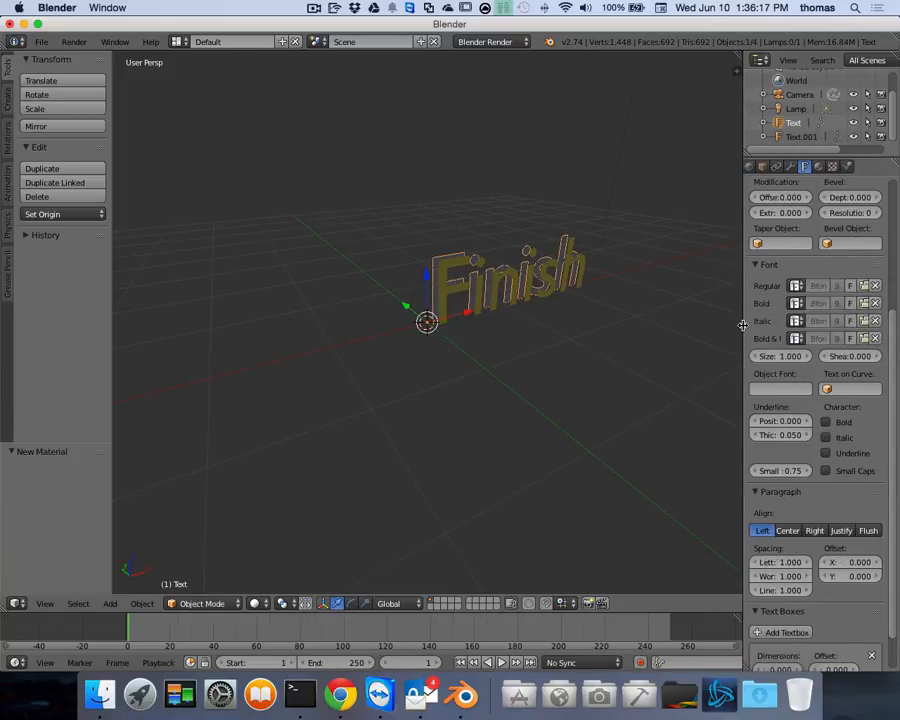
drag(781, 212, 812, 215)
Examine the extruded letters' thickness and their gap to the yellow copy up close from several side angles
scroll(530, 297, up, 8)
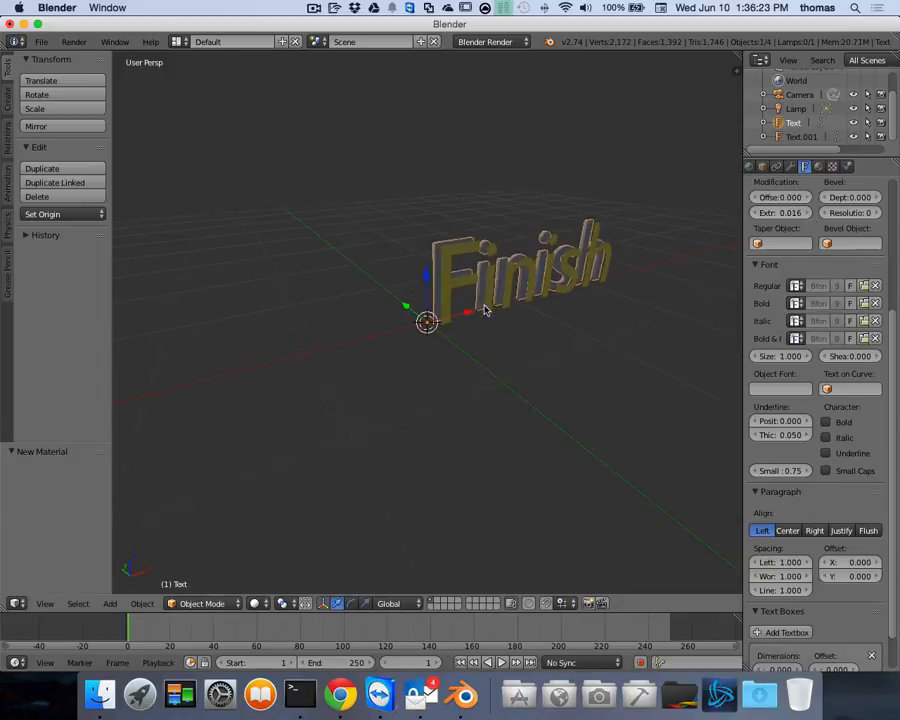
shift+scroll(530, 297, down, 3)
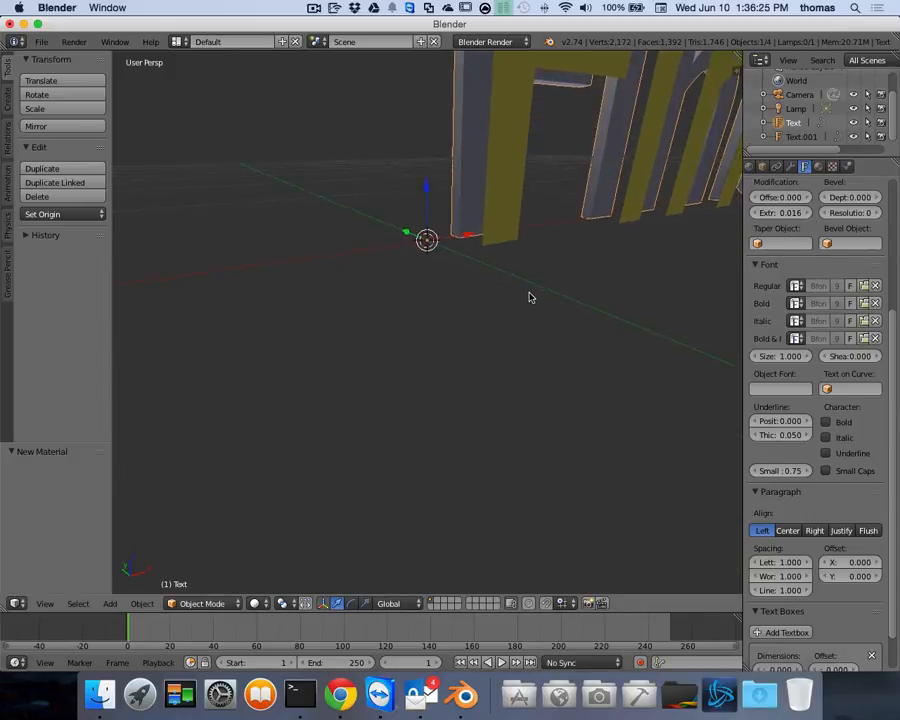
shift+scroll(530, 297, up, 10)
scroll(541, 297, left, 5)
scroll(541, 297, left, 5)
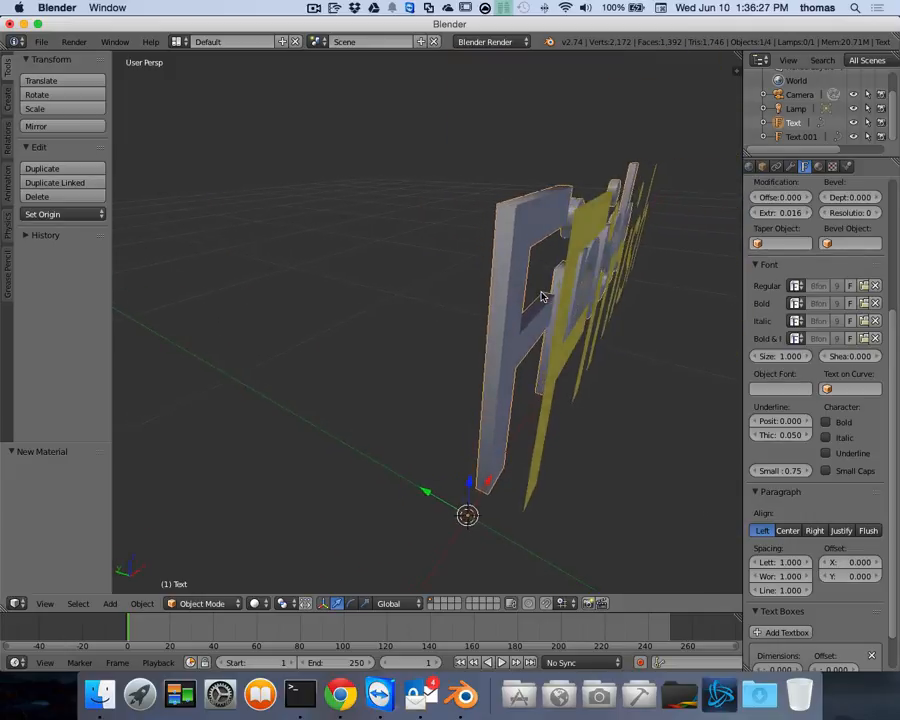
scroll(613, 260, left, 2)
scroll(613, 260, left, 3)
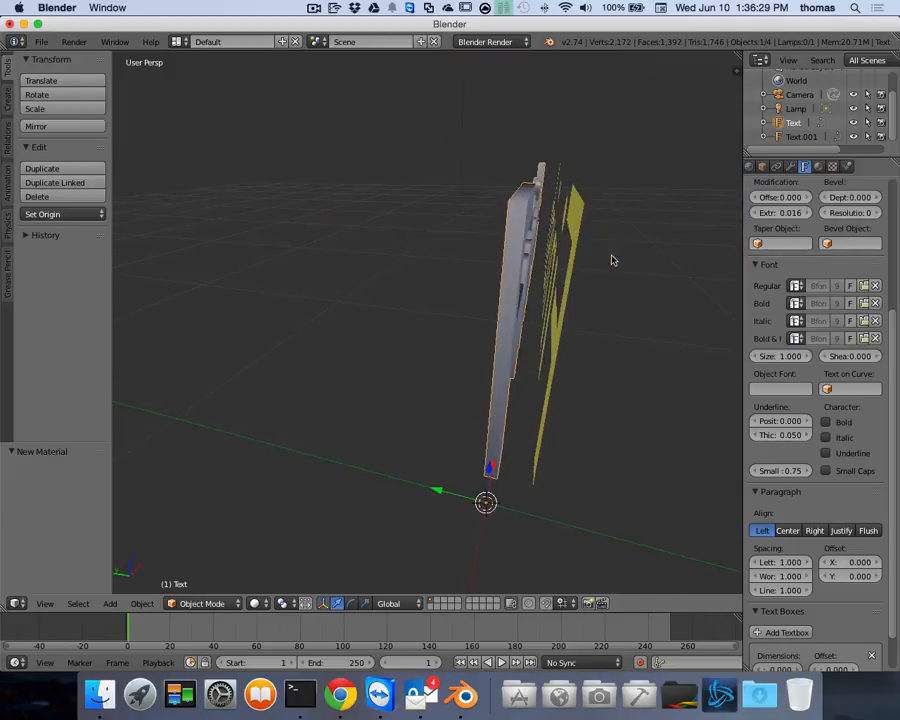
scroll(613, 260, right, 3)
scroll(613, 260, left, 5)
scroll(613, 260, right, 5)
scroll(613, 260, right, 5)
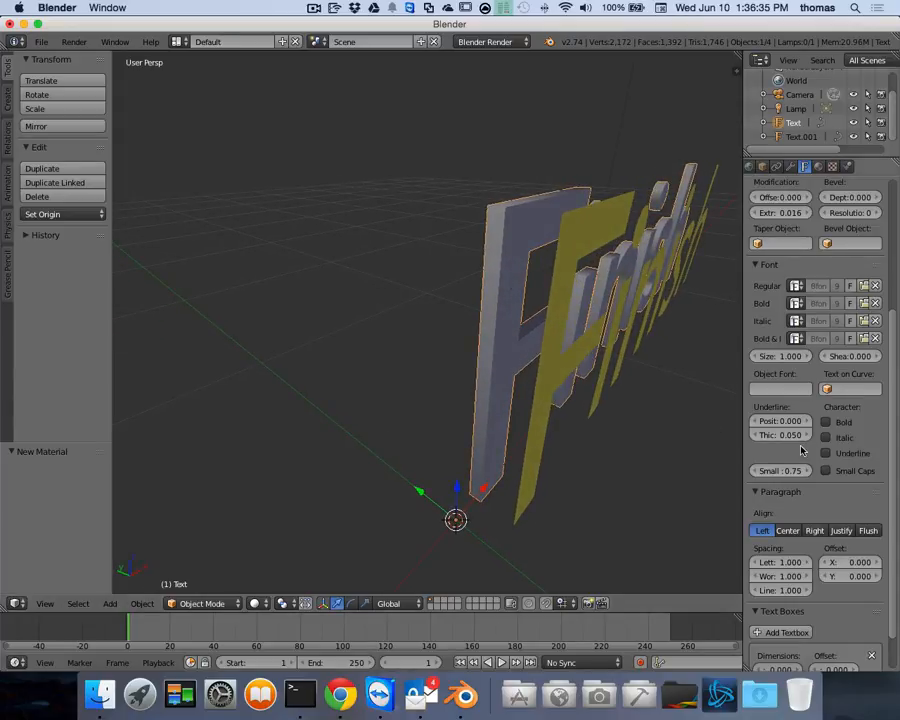
Give the extruded text a new material with a red diffuse colour (R 0.800, G 0.019, B 0.052) and turn on Shadeless
click(818, 166)
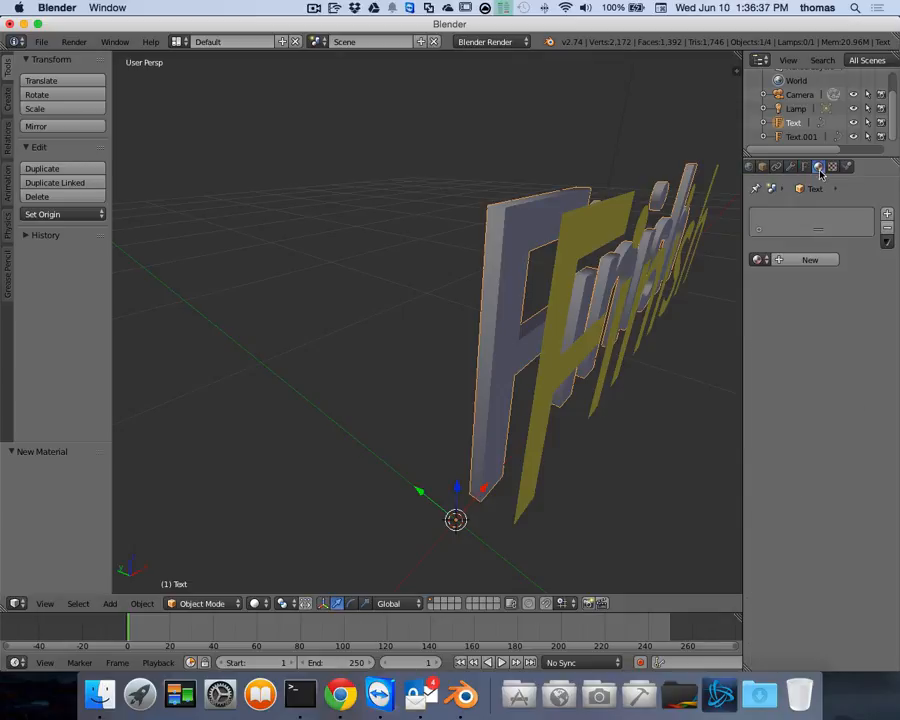
click(810, 261)
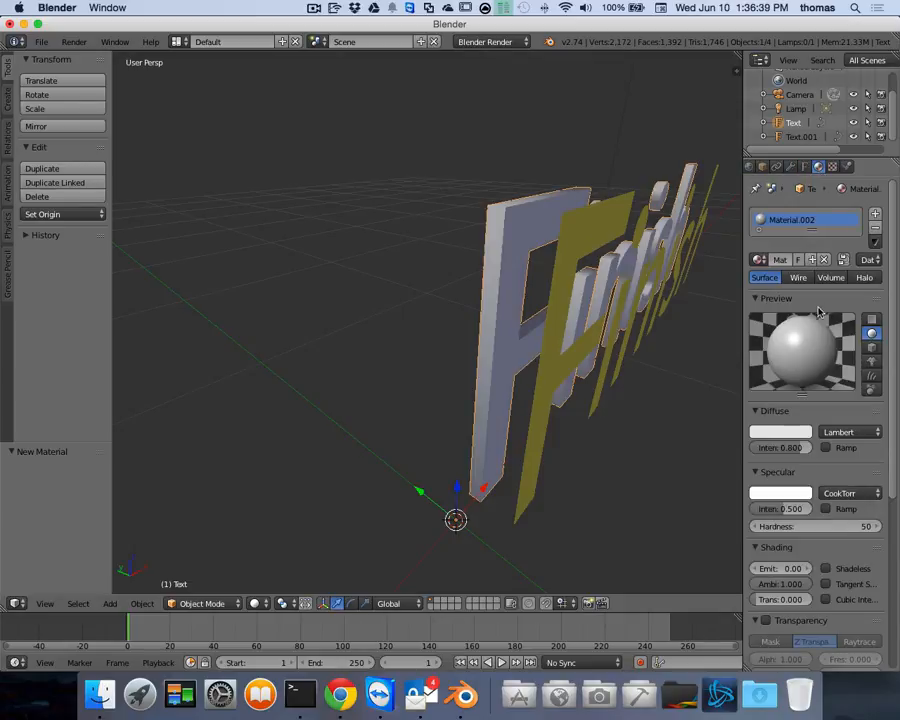
click(781, 437)
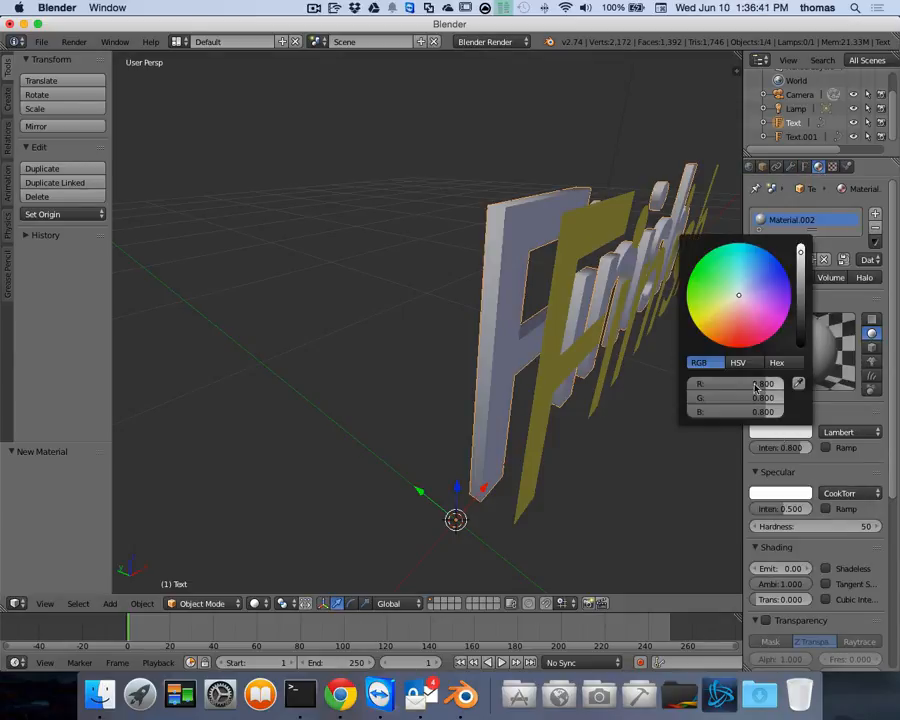
click(740, 322)
drag(740, 322, 752, 338)
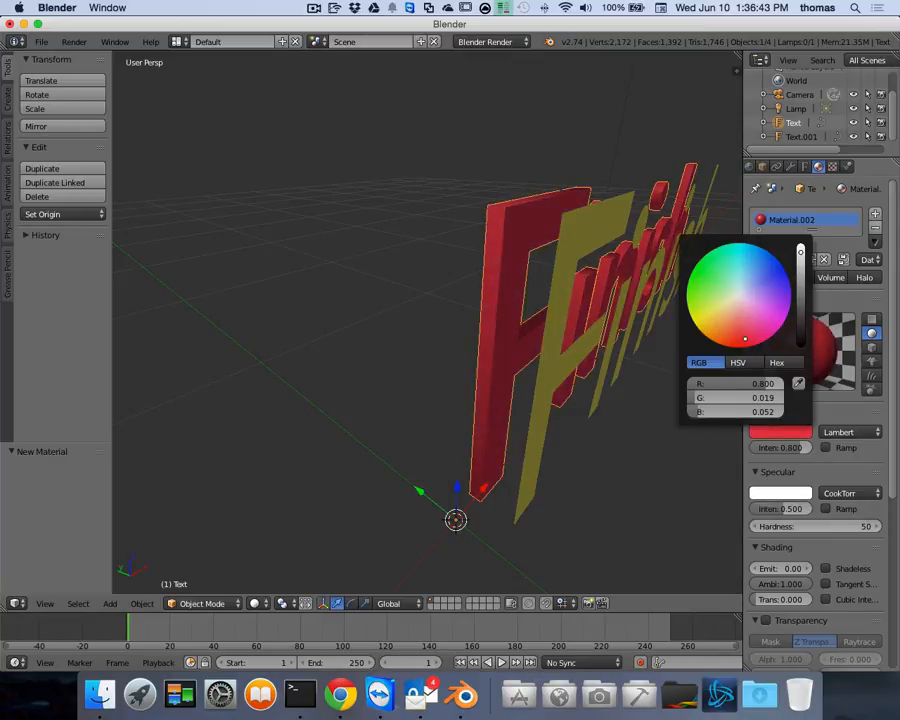
click(826, 569)
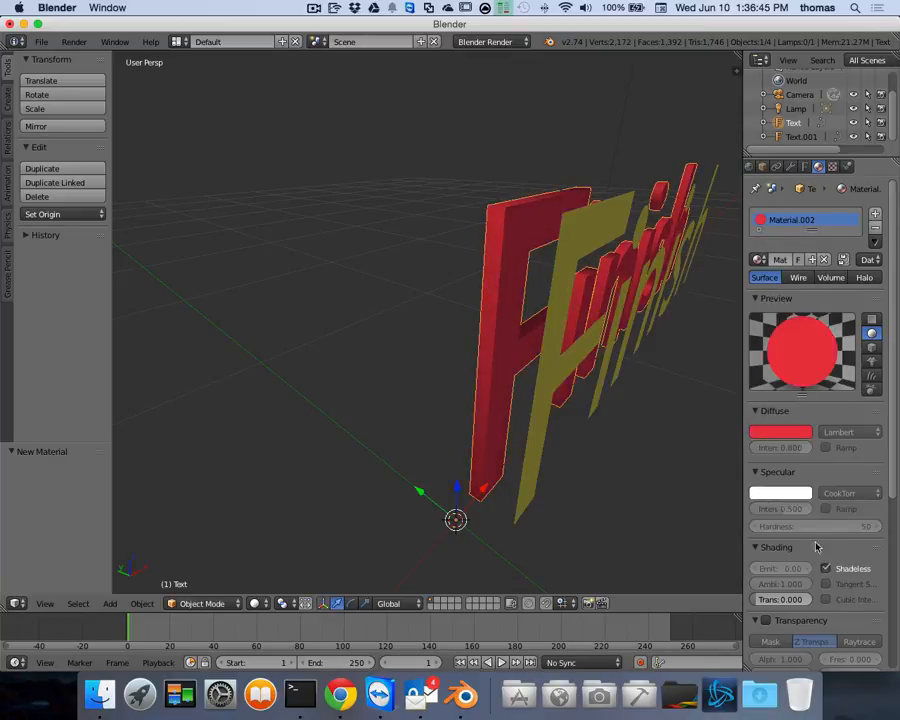
Examine the red extruded letters behind the yellow text from the front, the side and above
scroll(603, 322, left, 10)
scroll(603, 322, left, 5)
scroll(603, 322, right, 15)
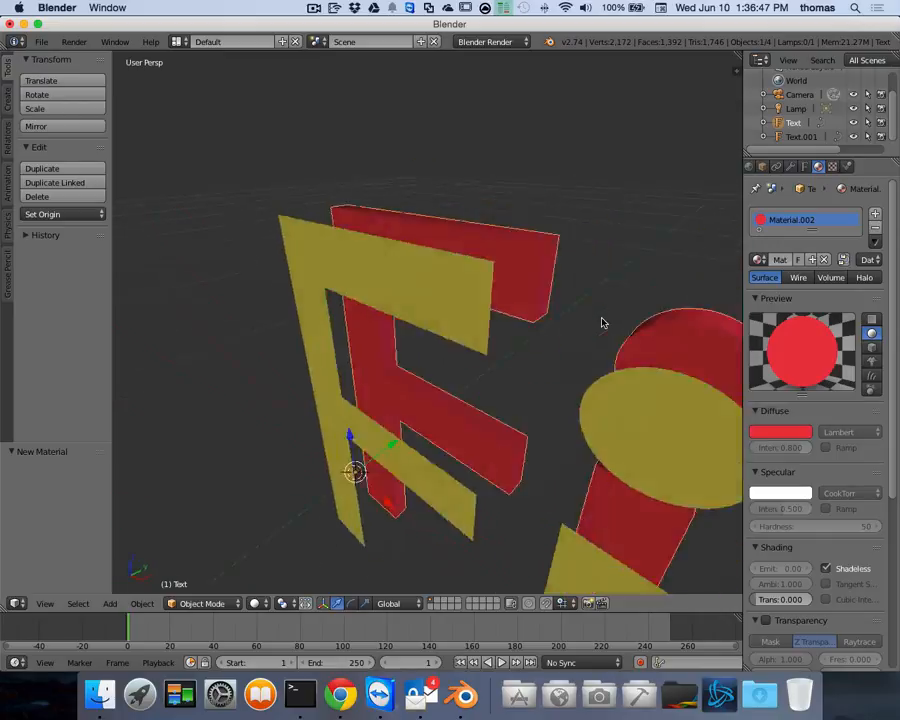
scroll(603, 322, left, 7)
scroll(603, 322, left, 1)
scroll(627, 318, down, 6)
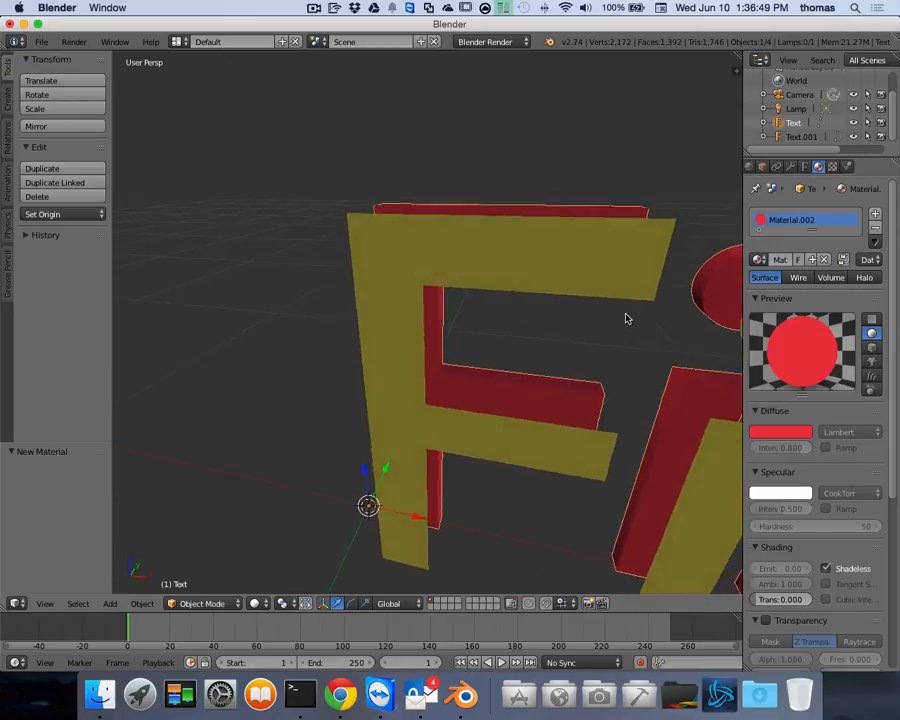
scroll(627, 315, down, 10)
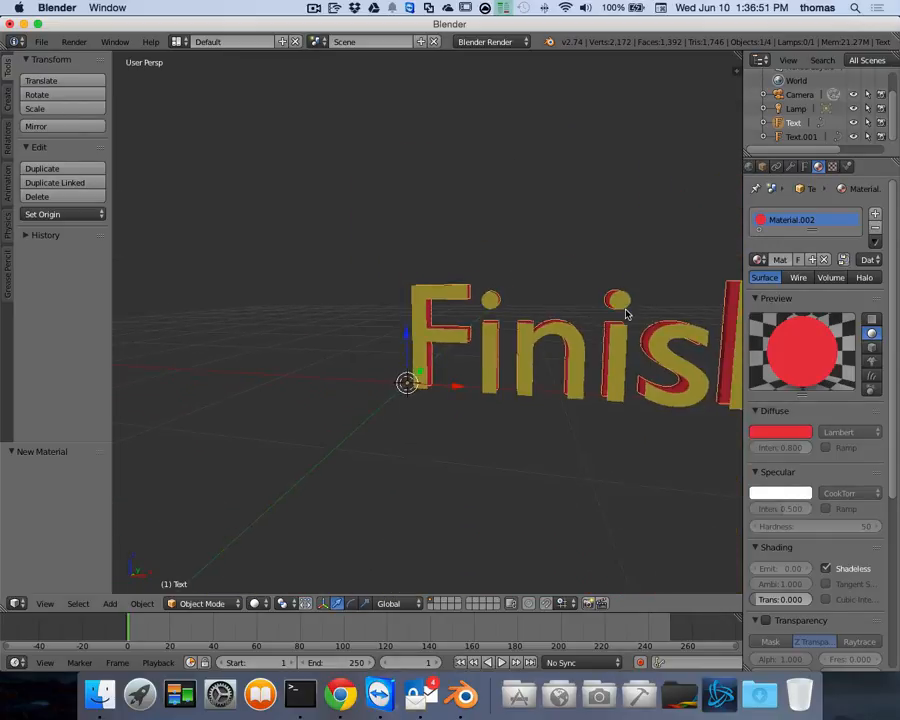
scroll(629, 313, right, 6)
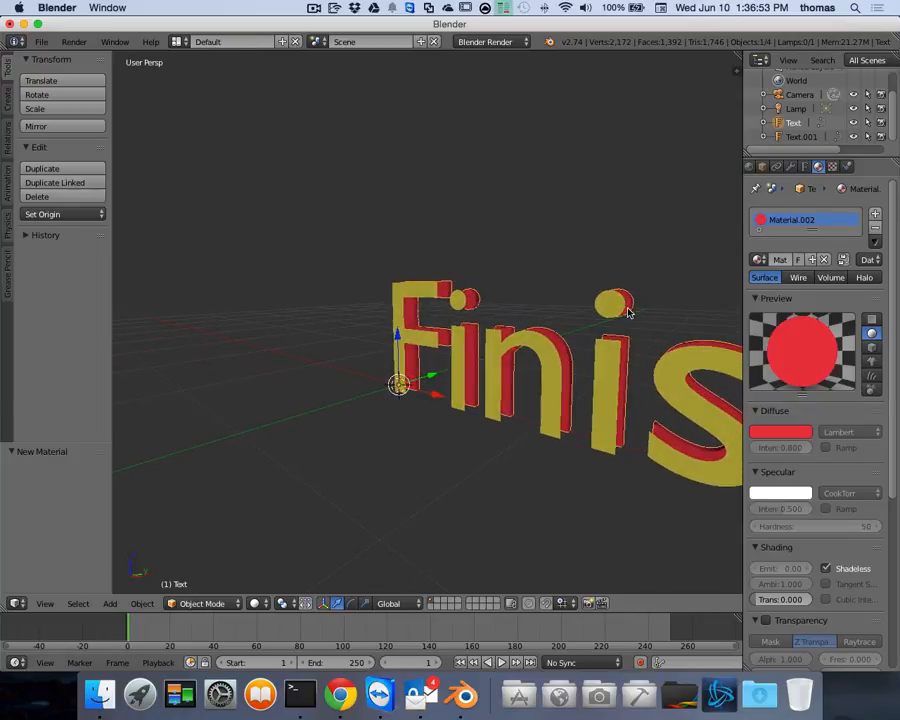
scroll(629, 313, right, 3)
scroll(629, 313, up, 8)
scroll(629, 312, down, 6)
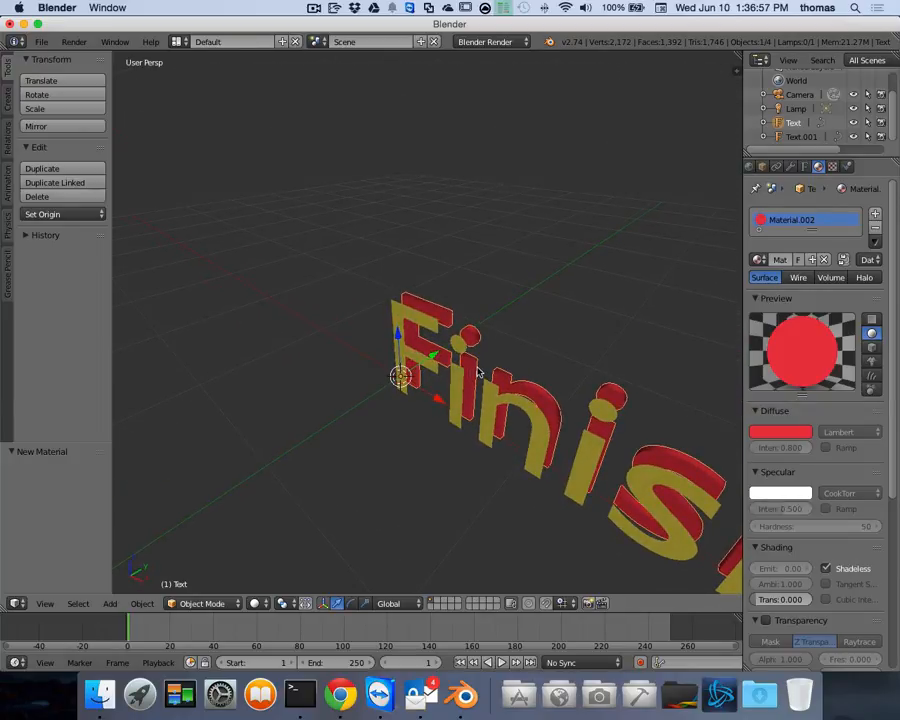
Duplicate the yellow "Finish" text in place and select the new copy
scroll(475, 372, left, 10)
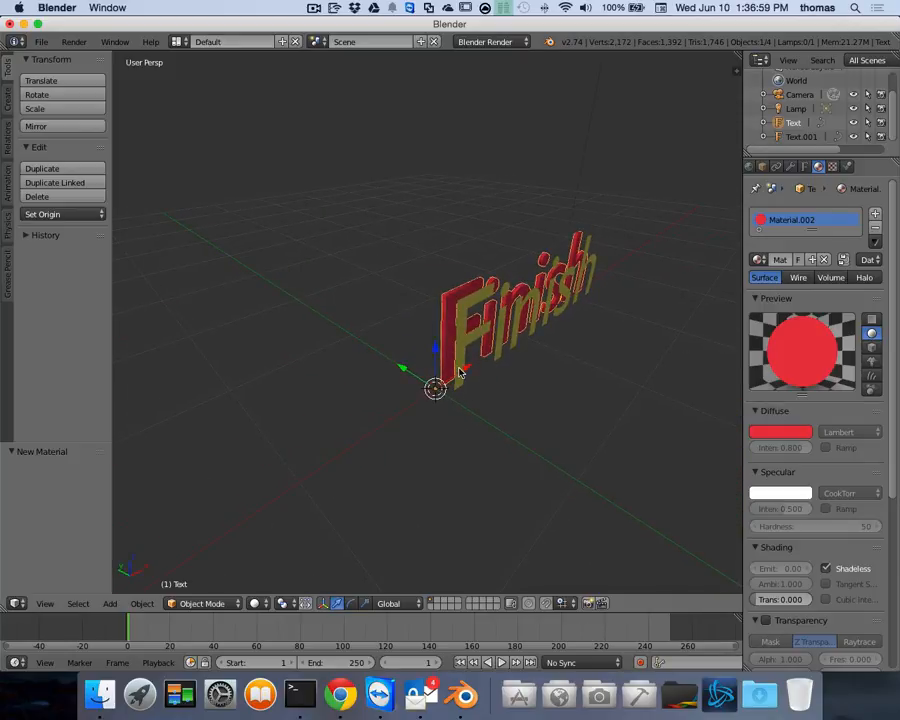
right_click(459, 372)
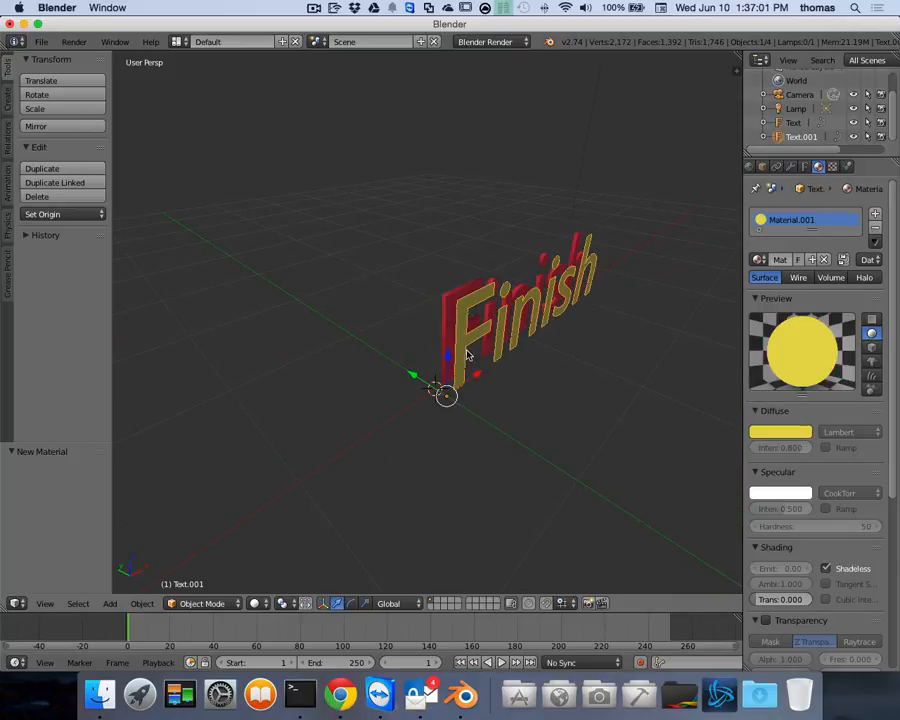
key(shift+d)
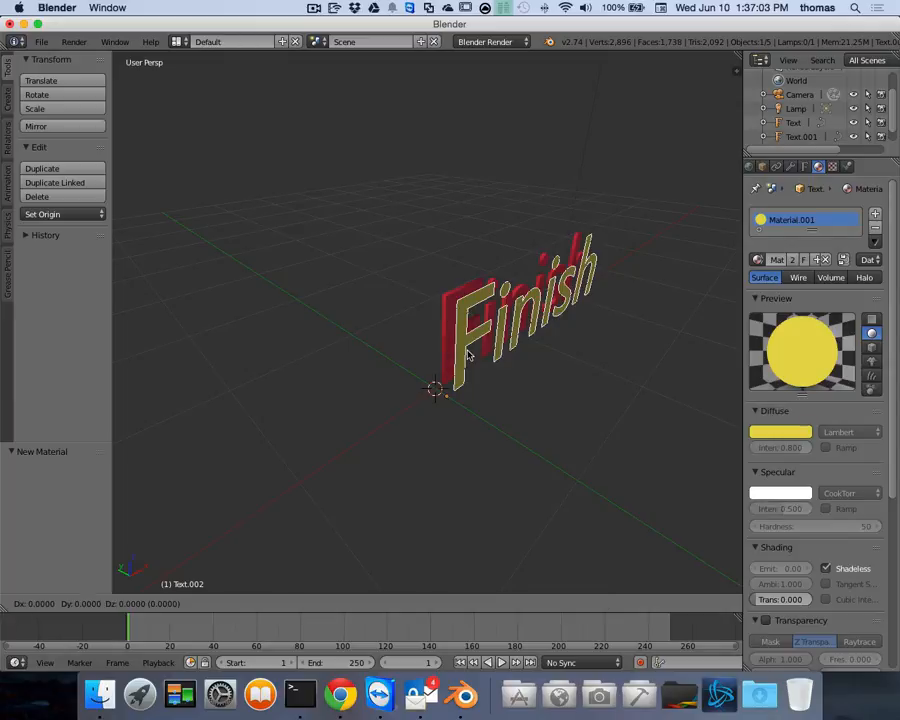
key(Escape)
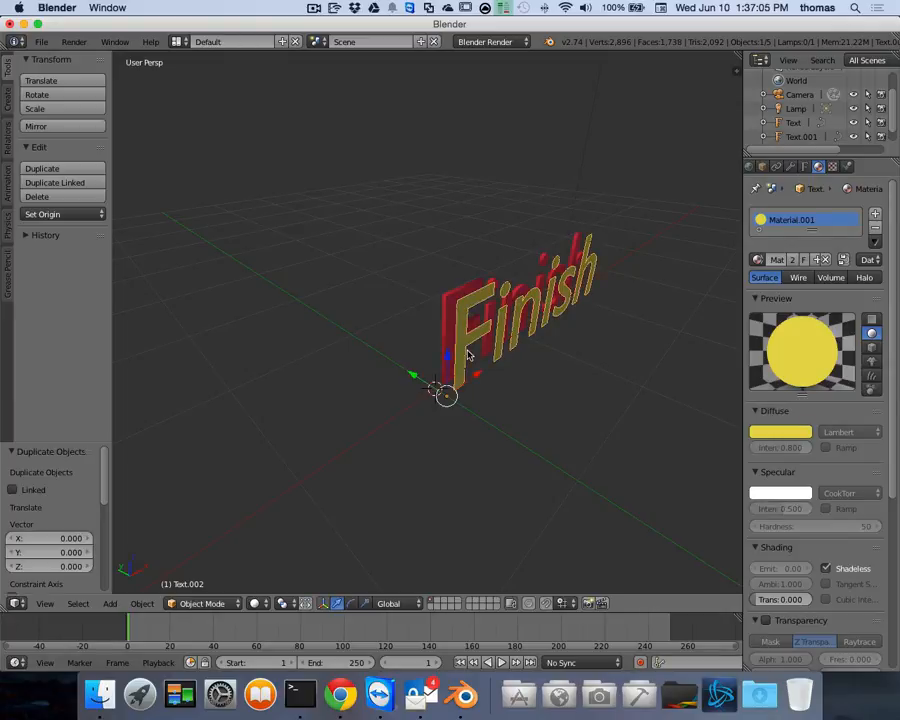
scroll(848, 130, down, 1)
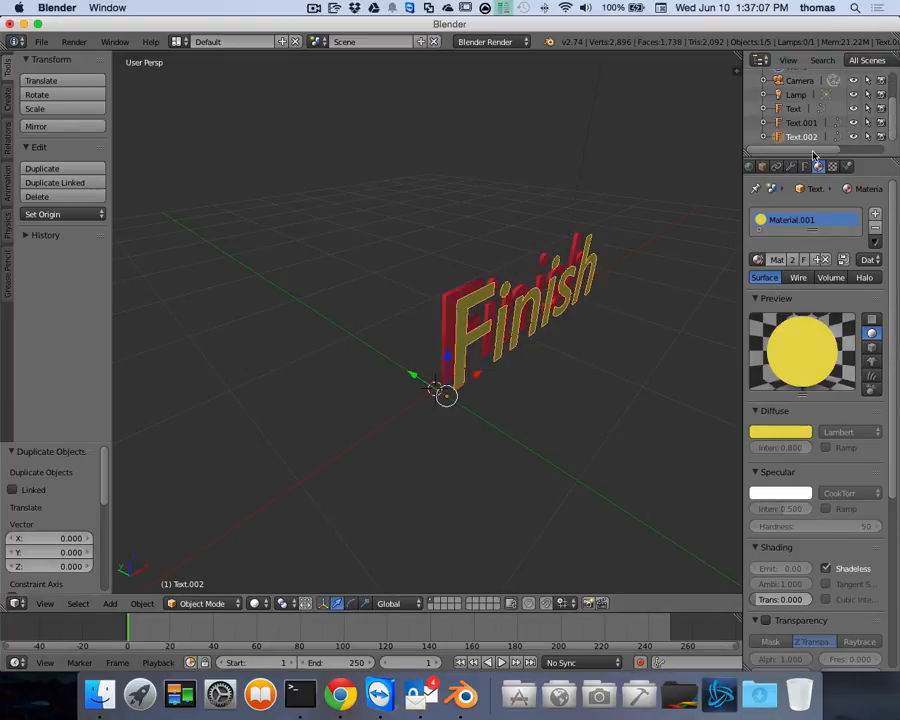
click(801, 137)
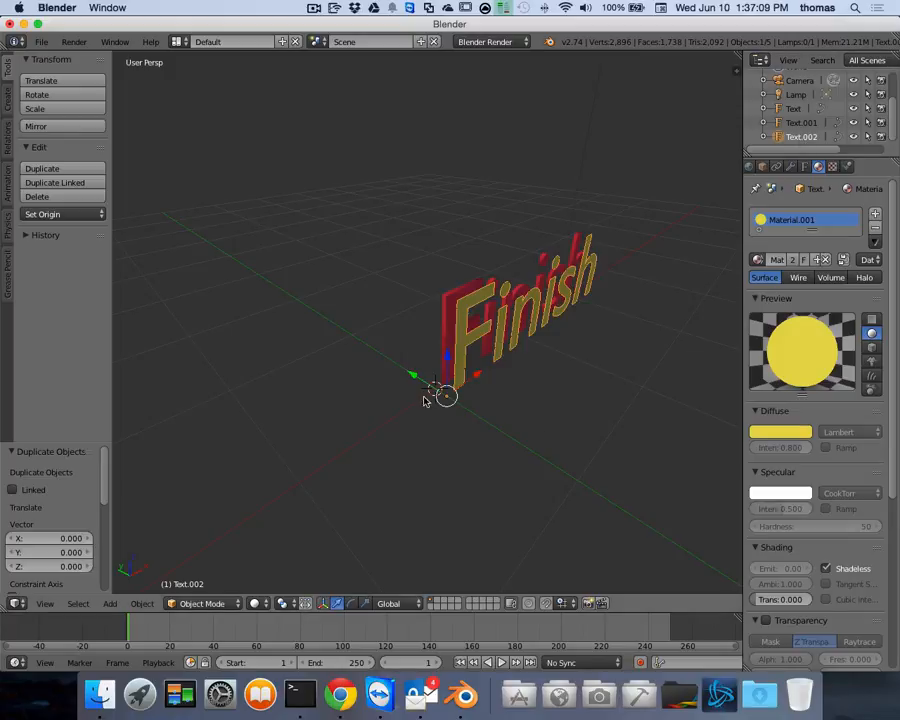
Try to move the new yellow copy forward along the Y axis, and undo the move
key(g)
key(y)
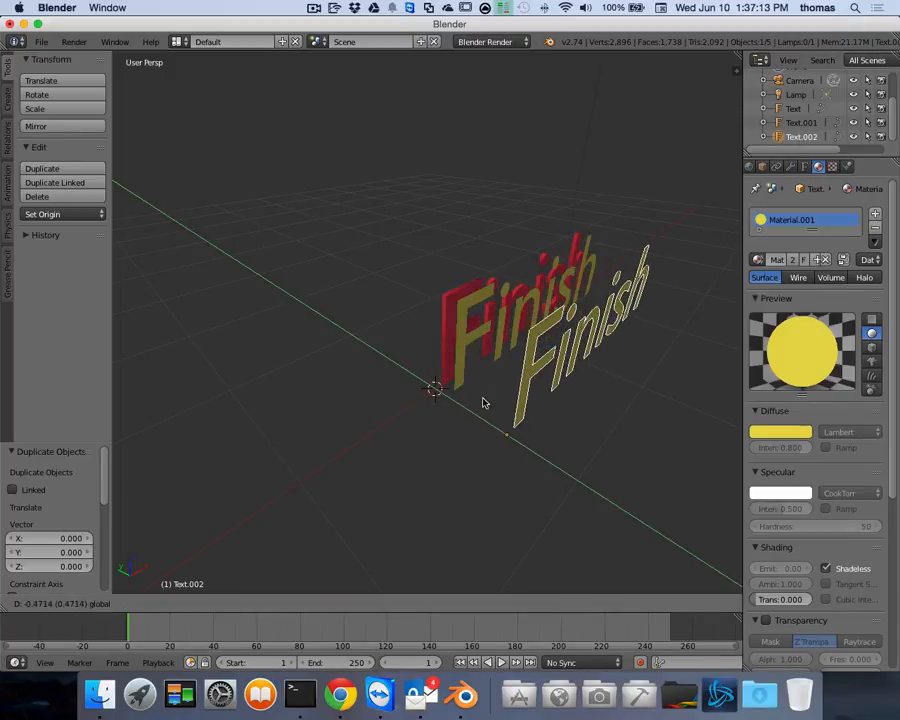
click(458, 379)
key(ctrl+z)
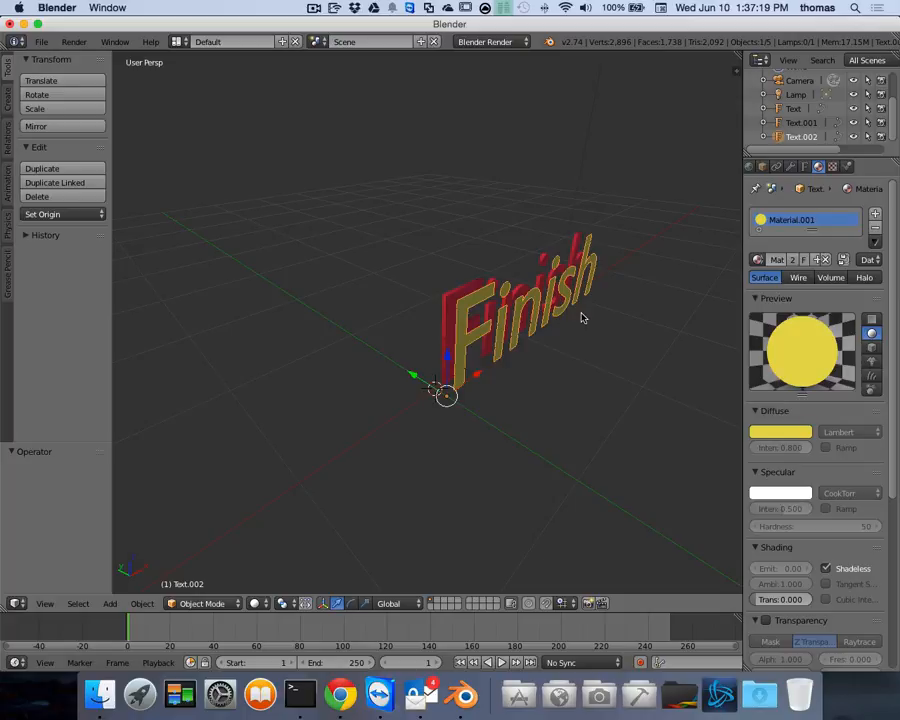
text(rx)
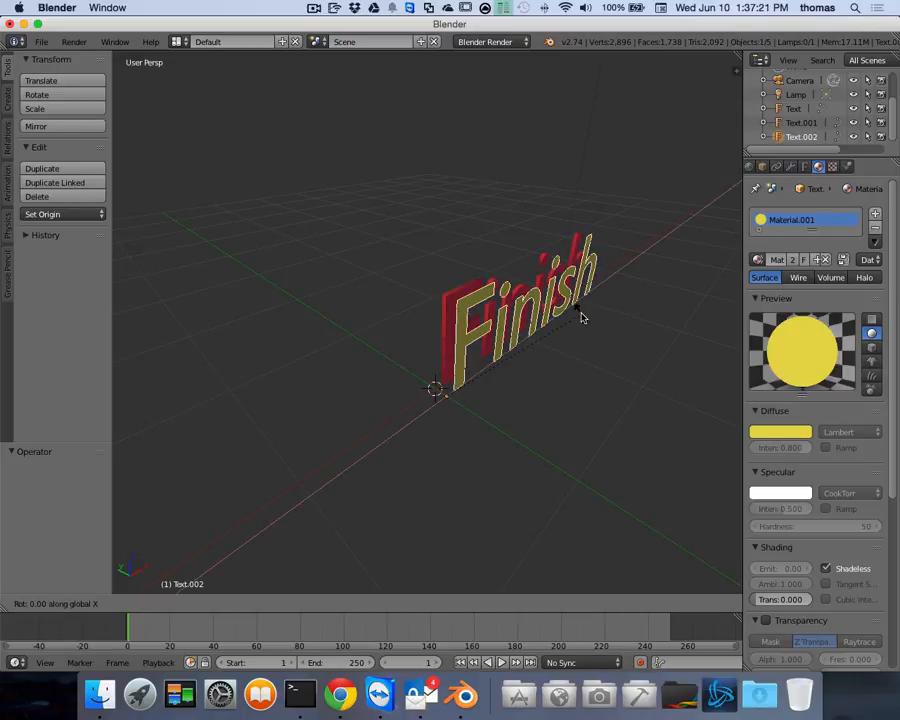
text(90)
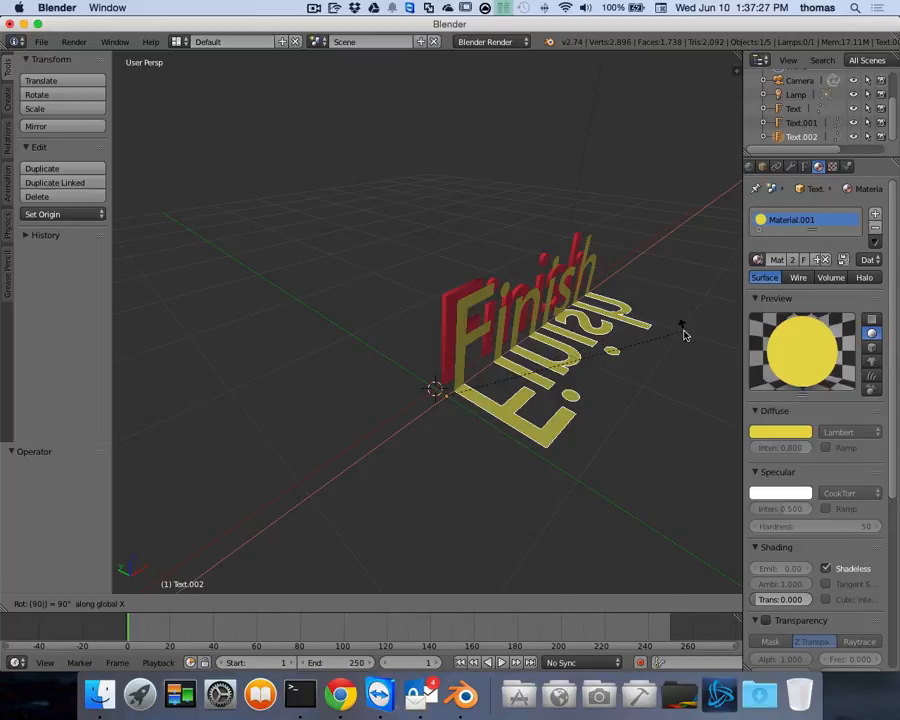
key(Escape)
Rotate the new yellow copy 90° about the X axis so it lies flat in front of the upright text
text(r)
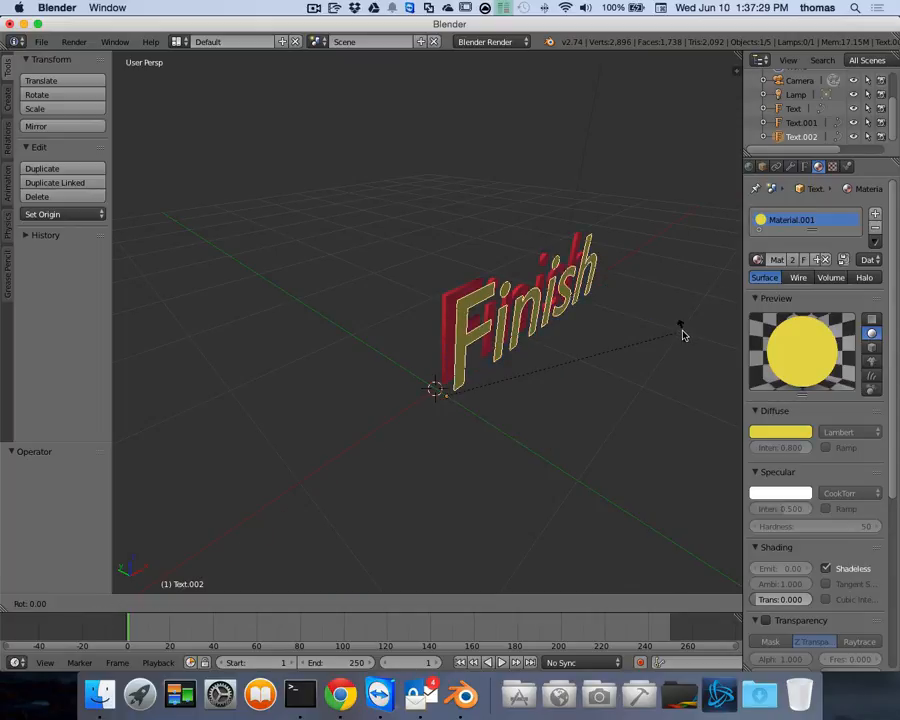
text(x90)
key(Return)
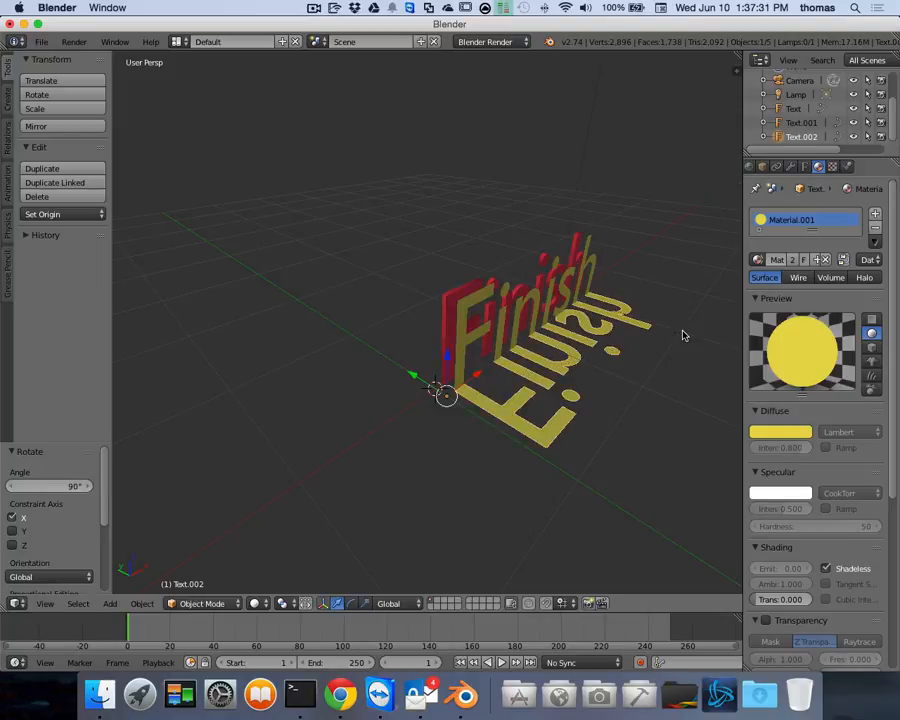
Examine how the flat yellow copy meets the base of the upright letters from several angles and distances
scroll(678, 359, right, 10)
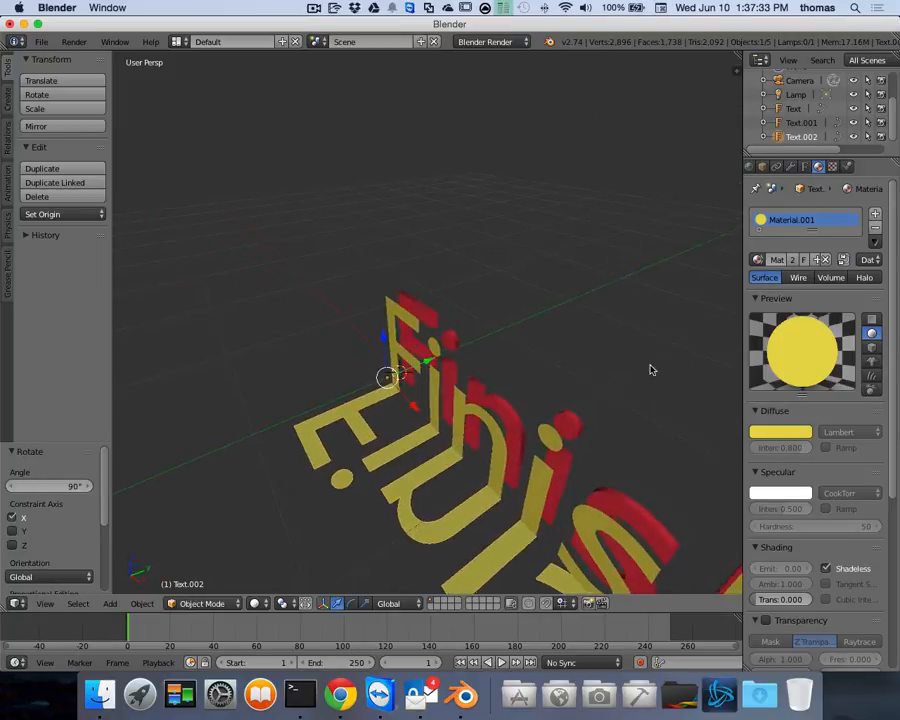
scroll(650, 371, left, 4)
scroll(650, 371, left, 4)
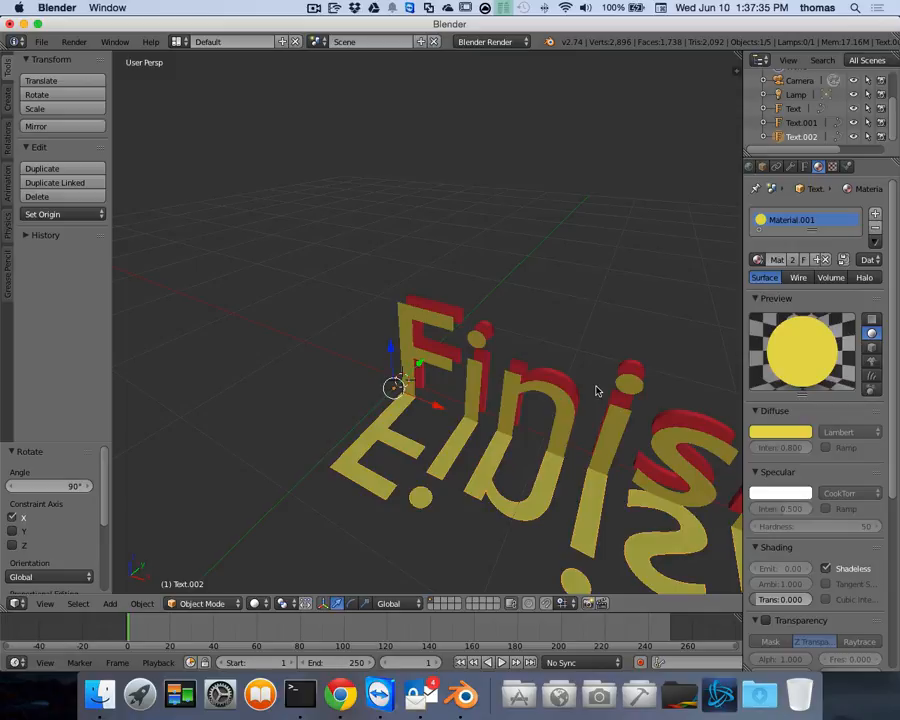
middle_drag(598, 391, 591, 374)
scroll(590, 374, up, 1)
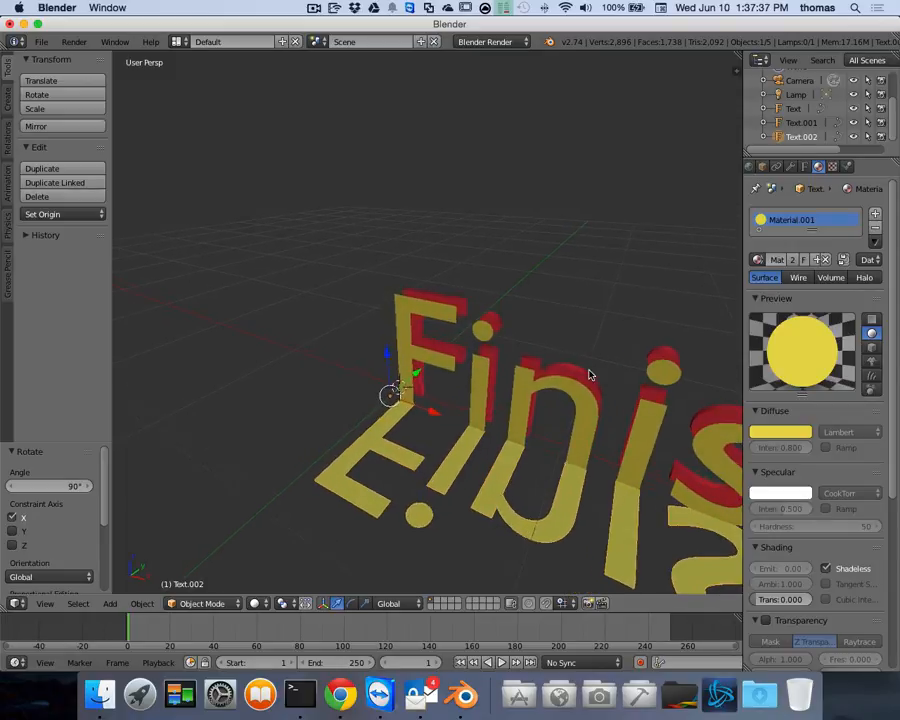
scroll(589, 374, down, 3)
shift+scroll(594, 373, right, 1)
ctrl+scroll(595, 373, up, 5)
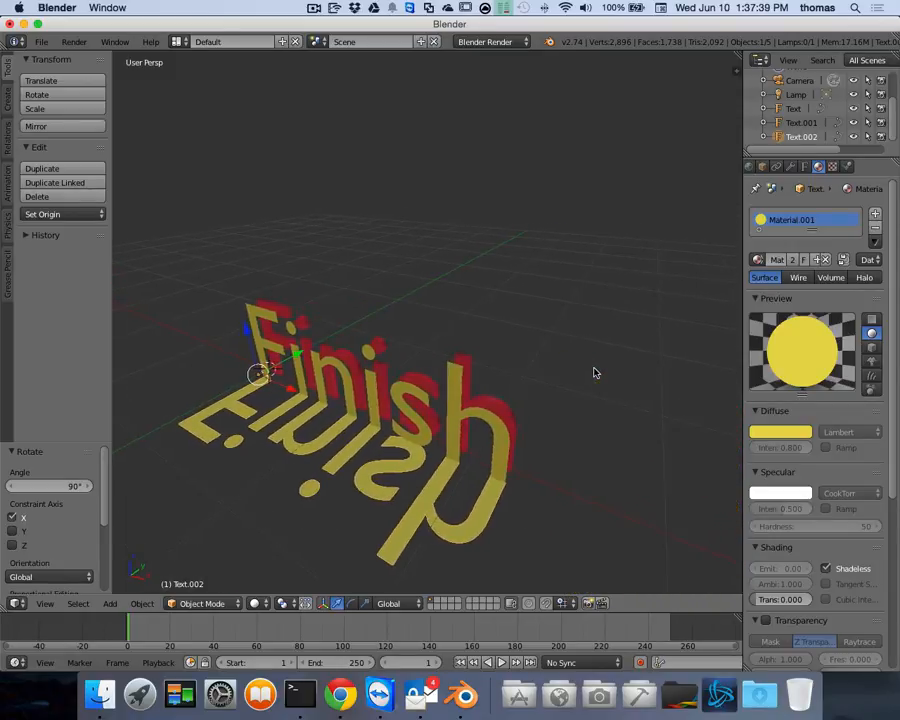
ctrl+scroll(597, 373, down, 3)
middle_drag(568, 374, 552, 378)
scroll(554, 377, up, 1)
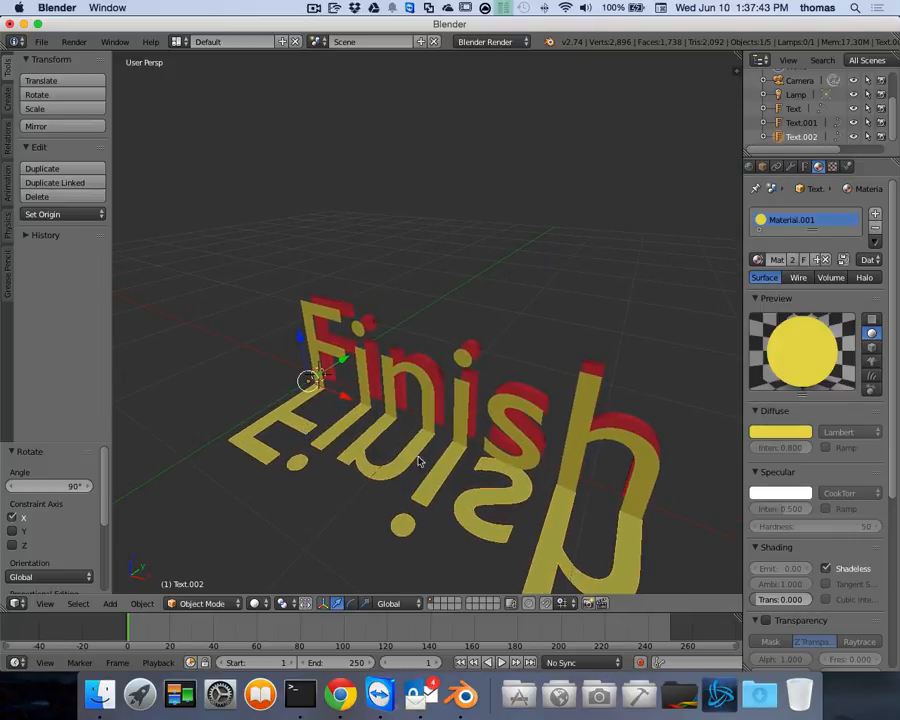
Turn off Shadeless in the yellow material of the flat copy
scroll(892, 400, down, 3)
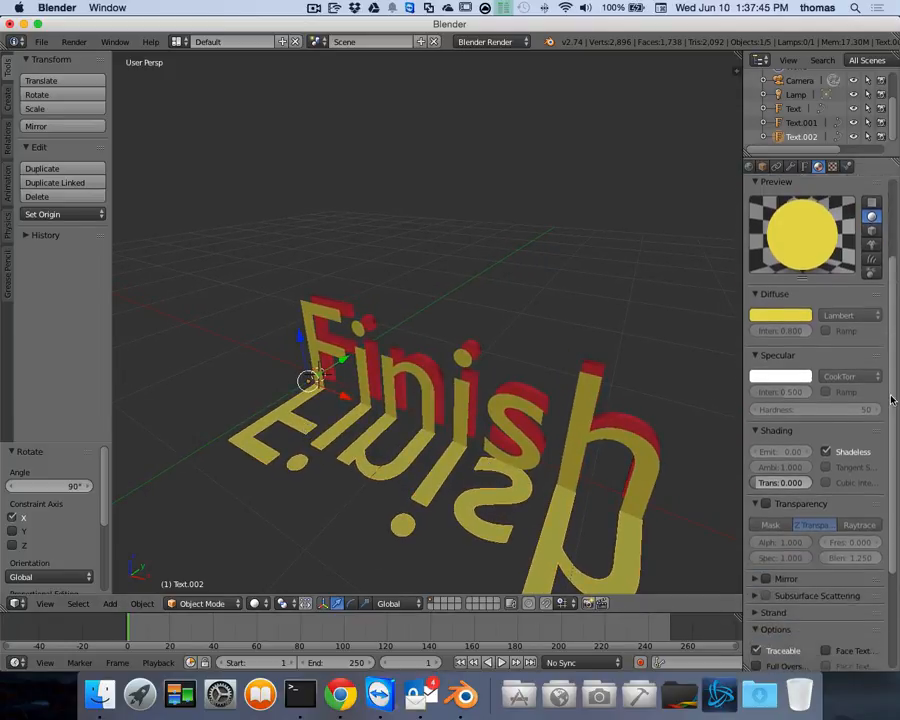
scroll(830, 394, down, 1)
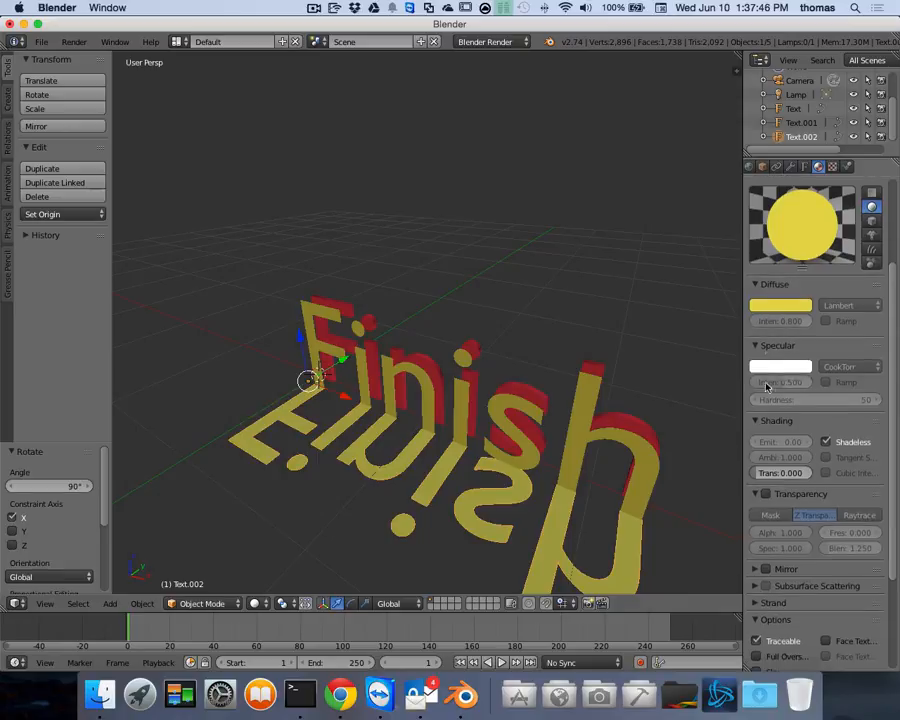
click(827, 442)
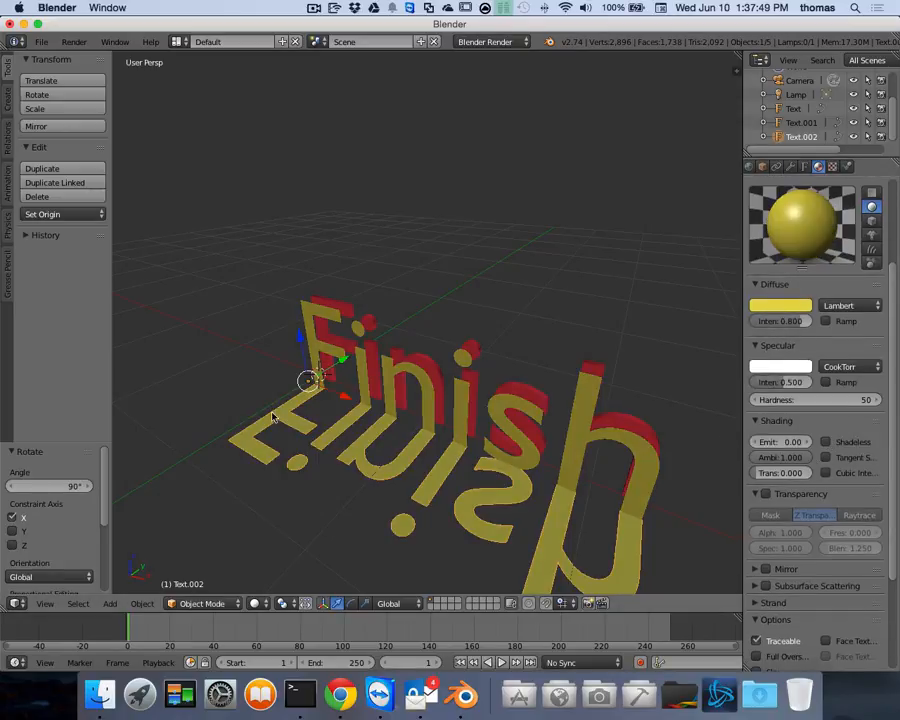
scroll(800, 392, down, 1)
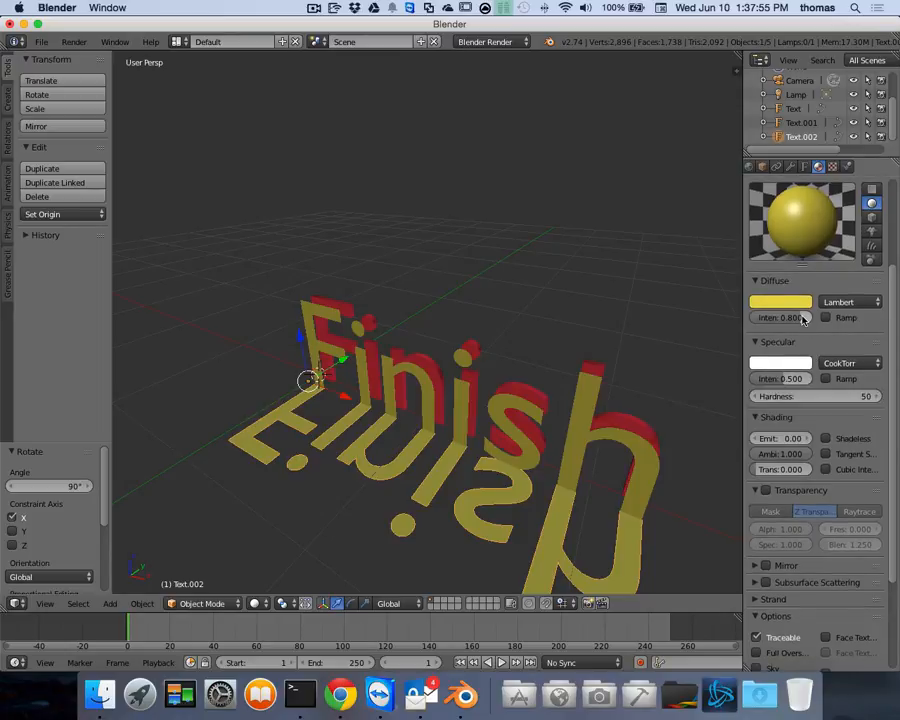
Switch the render engine to Blender Game and enable Z Transparency on the yellow material with alpha about 0.578
scroll(889, 385, down, 4)
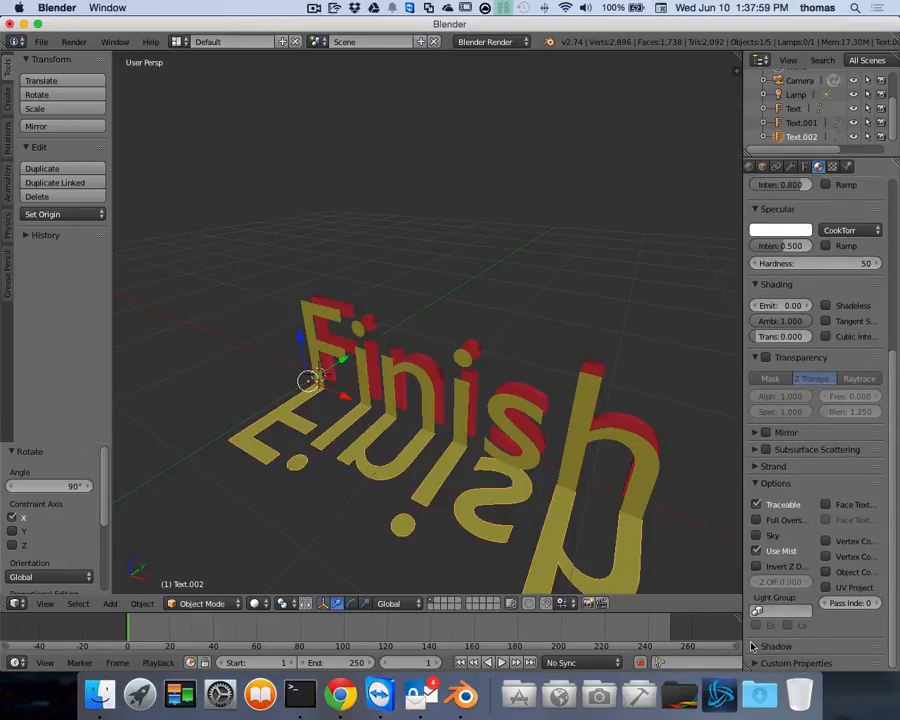
click(490, 42)
click(492, 75)
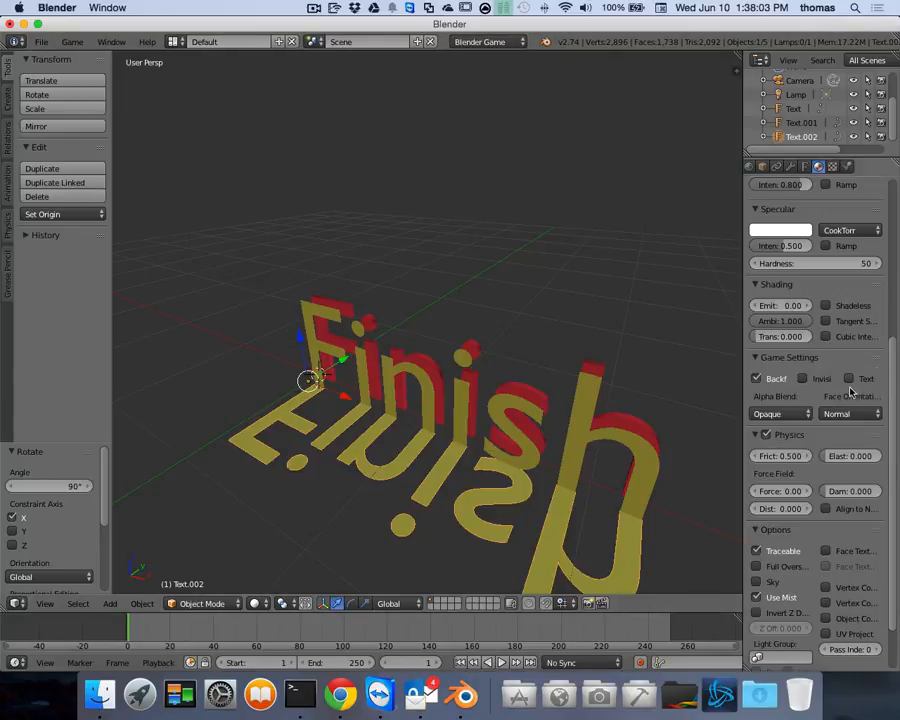
scroll(893, 352, down, 3)
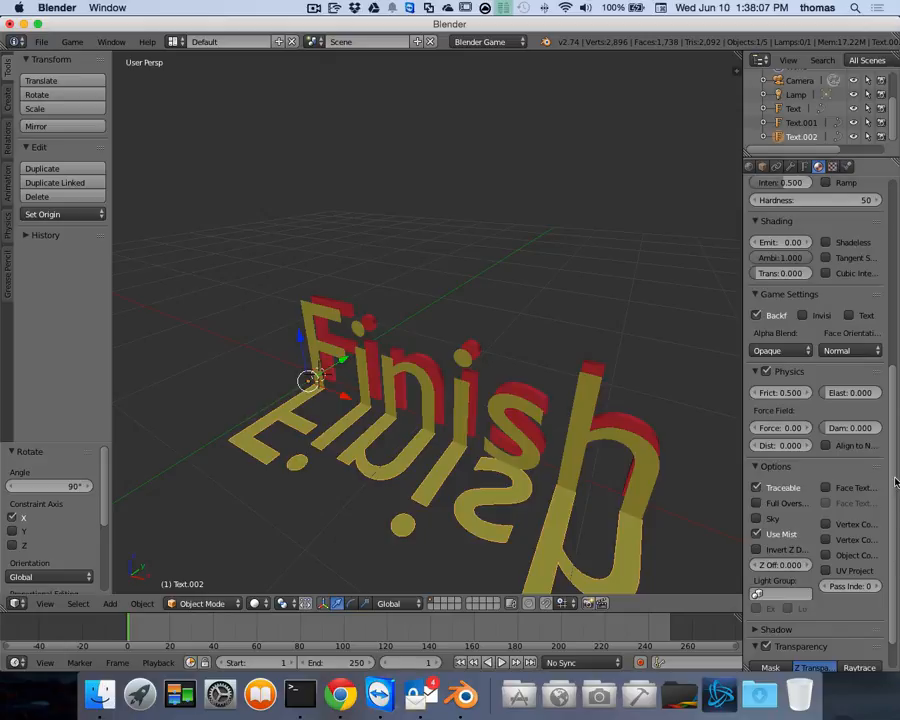
click(766, 648)
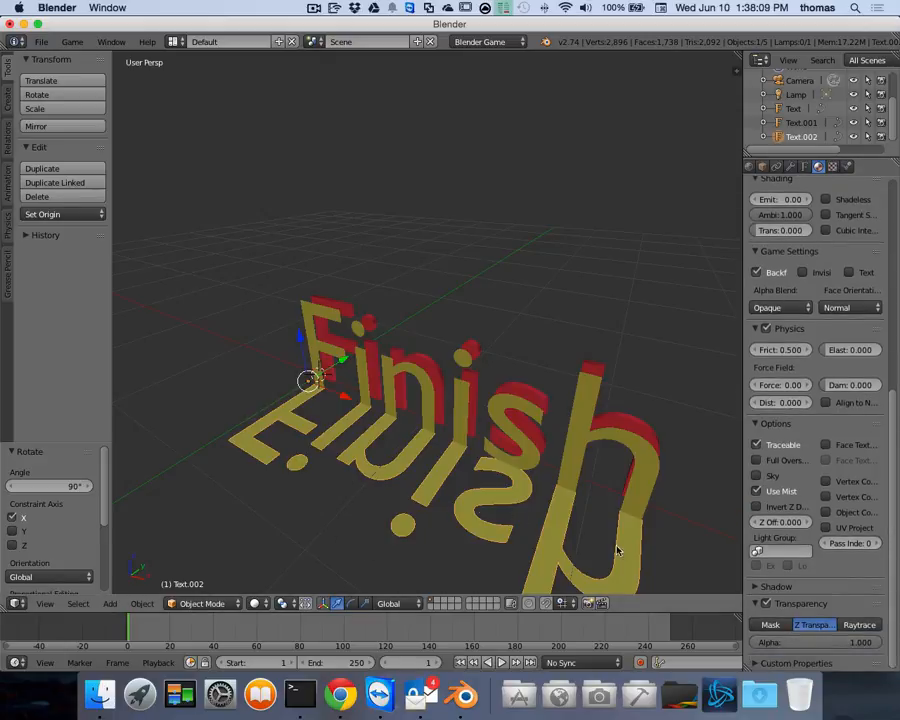
drag(874, 648, 820, 647)
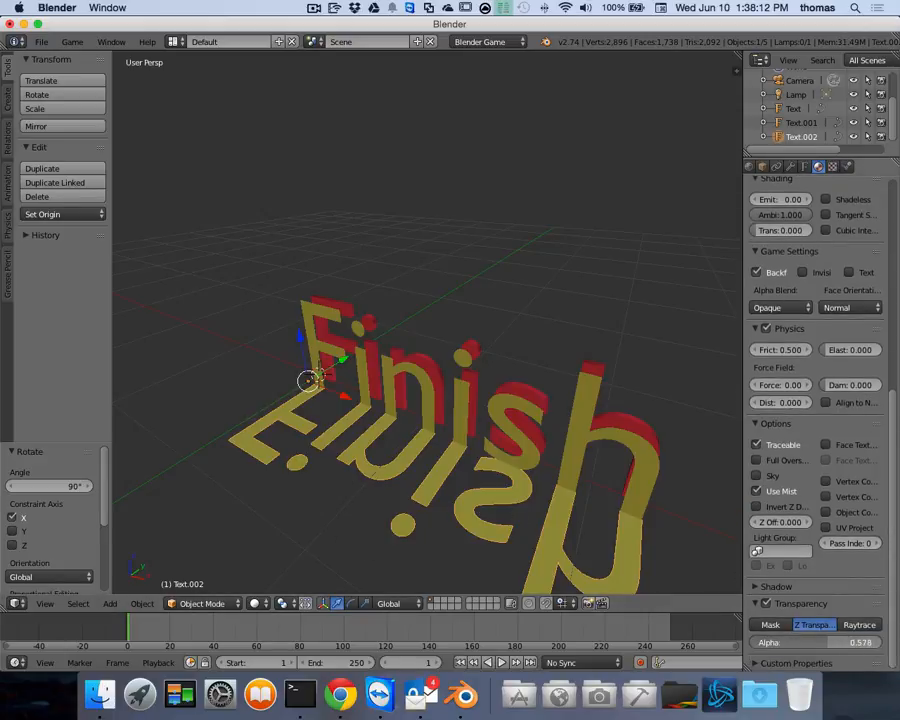
Set the viewport shading to Material and examine the flat transparent copy and the upright letters from several angles
click(258, 603)
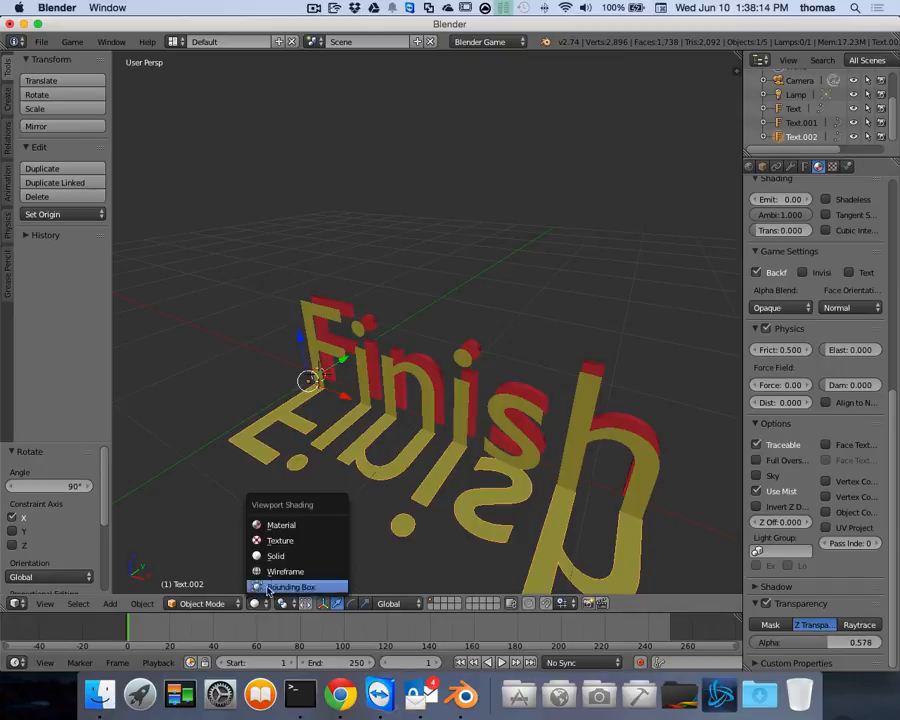
click(280, 530)
mouse_move(278, 528)
middle_down()
mouse_move(466, 476)
mouse_move(440, 458)
middle_up()
scroll(450, 458, left, 8)
scroll(452, 457, right, 15)
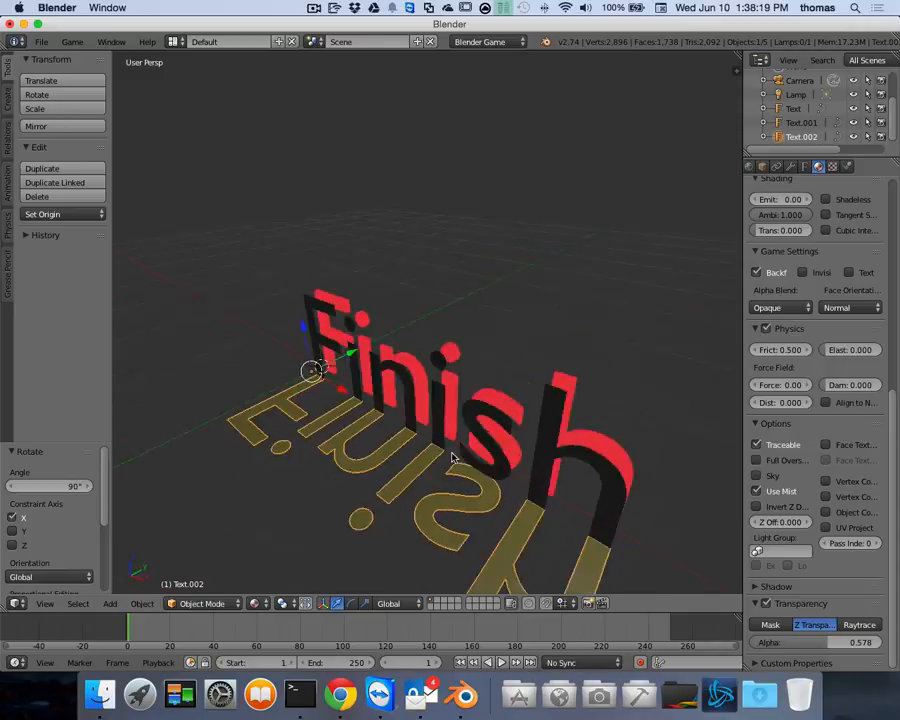
scroll(391, 456, left, 6)
scroll(392, 456, down, 3)
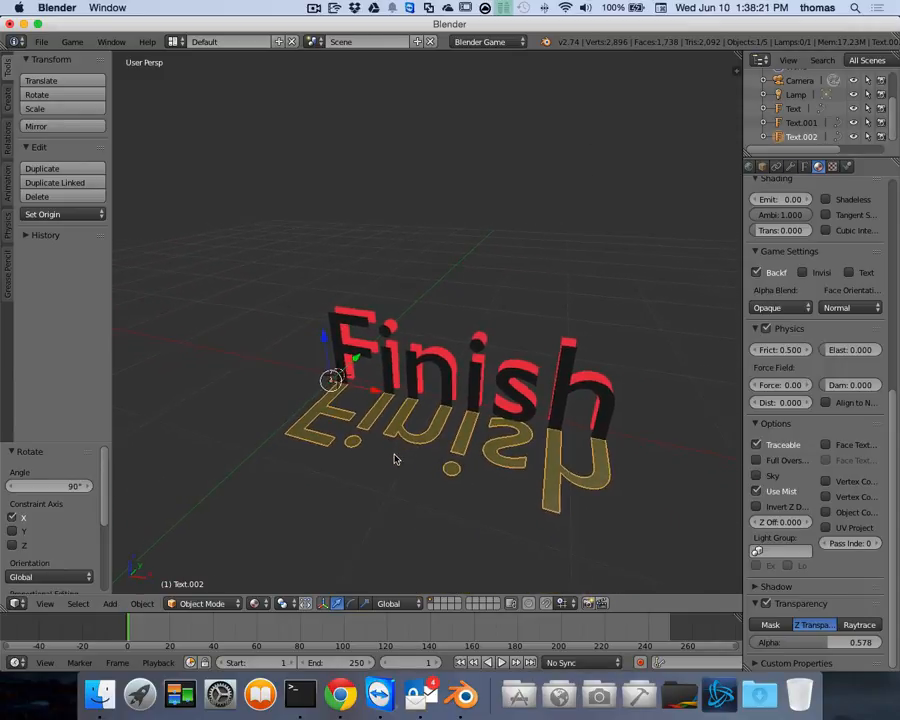
scroll(397, 457, up, 4)
scroll(433, 460, down, 6)
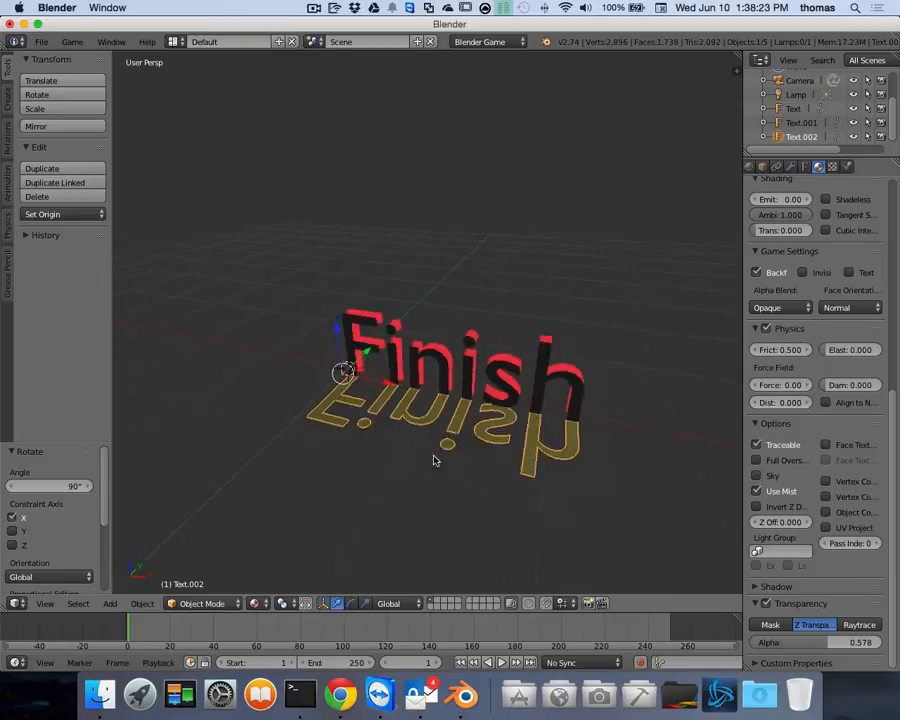
Move the lamp about -4.18 along Y and -3.6 along Z, bringing it down near the "Finish" text
scroll(433, 460, down, 8)
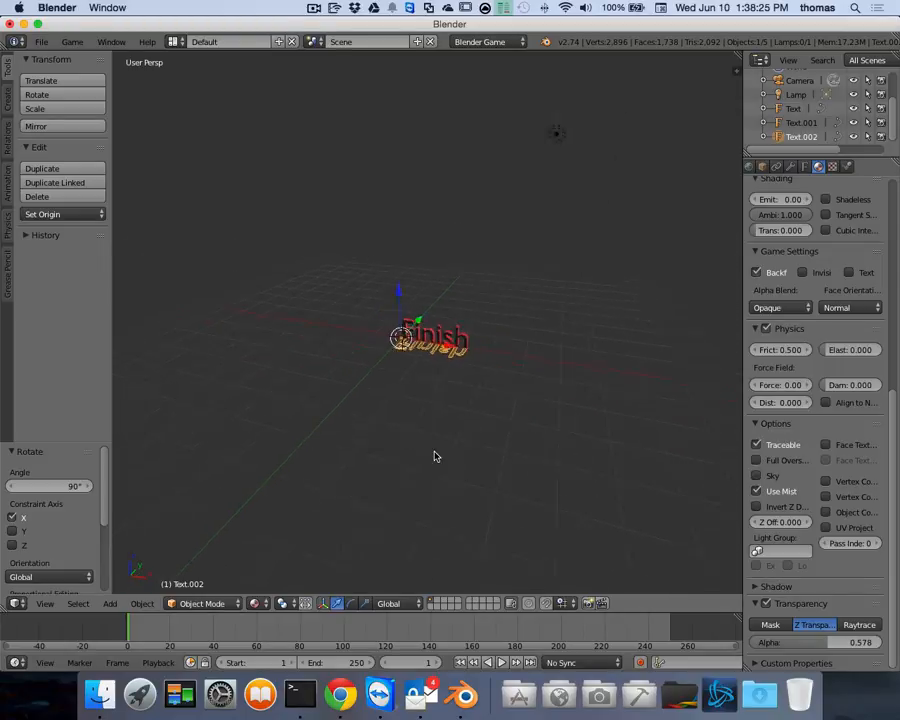
right_click(540, 156)
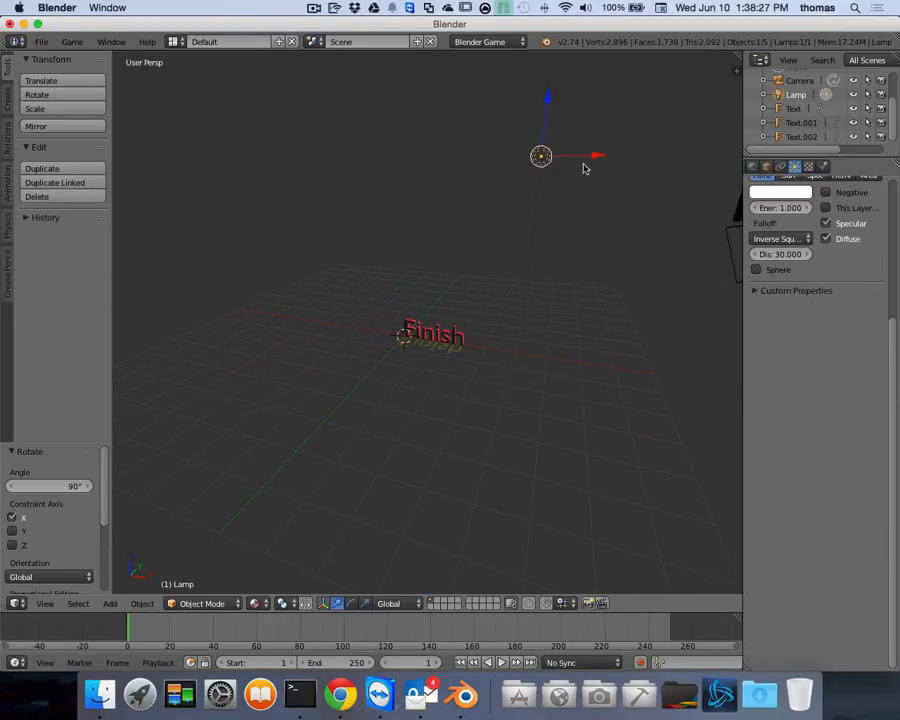
middle_drag(593, 169, 576, 168)
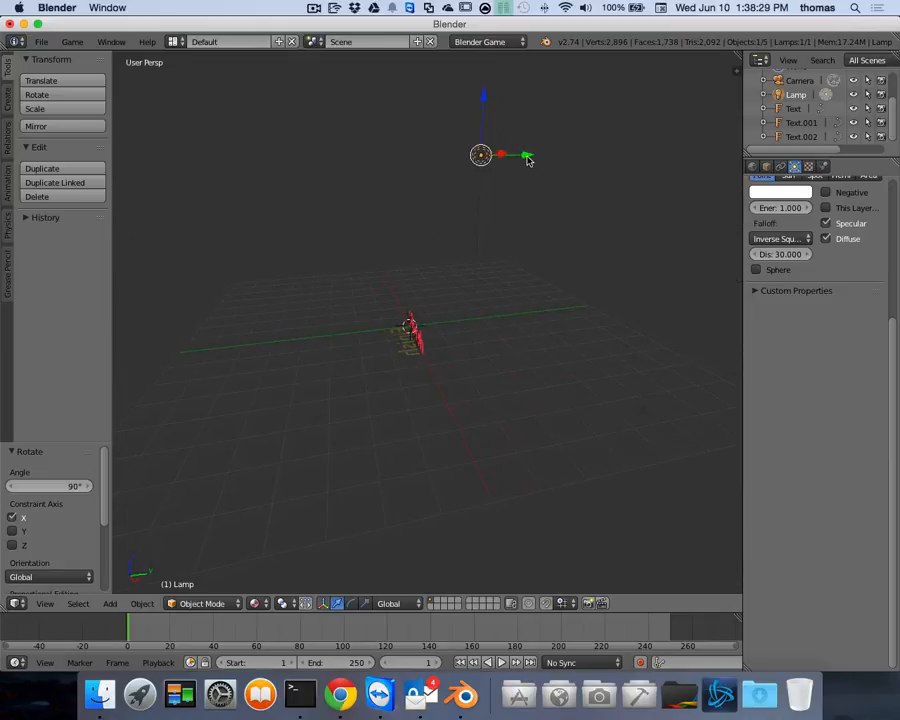
drag(524, 158, 324, 166)
middle_drag(433, 221, 472, 104)
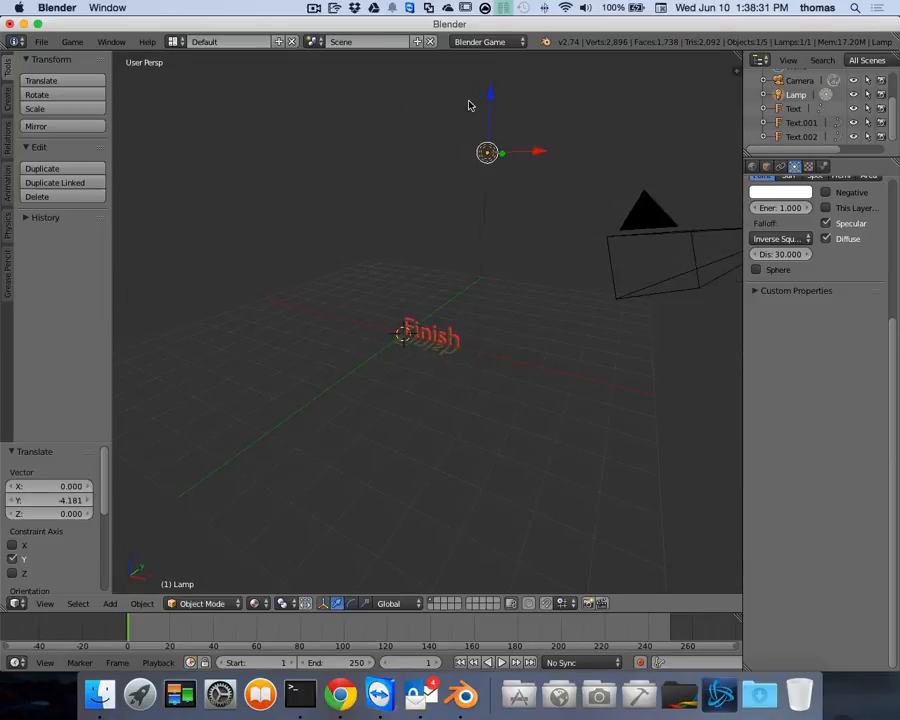
drag(492, 92, 497, 311)
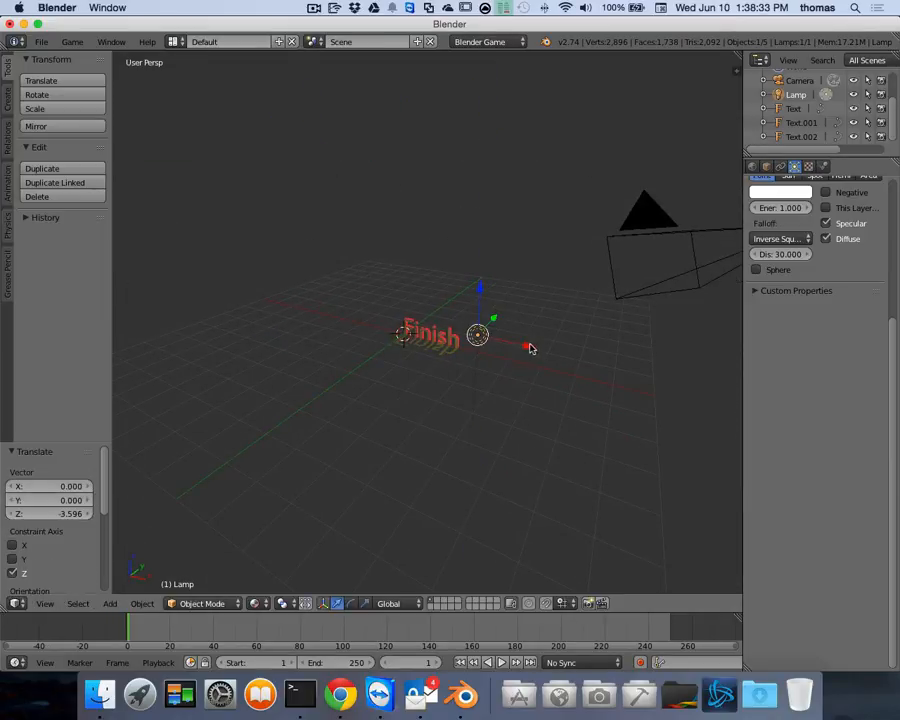
Move the lamp about -2.03 along X, closer to the "Finish" text
drag(530, 348, 472, 342)
mouse_move(472, 342)
middle_down()
mouse_move(530, 350)
mouse_move(464, 356)
middle_up()
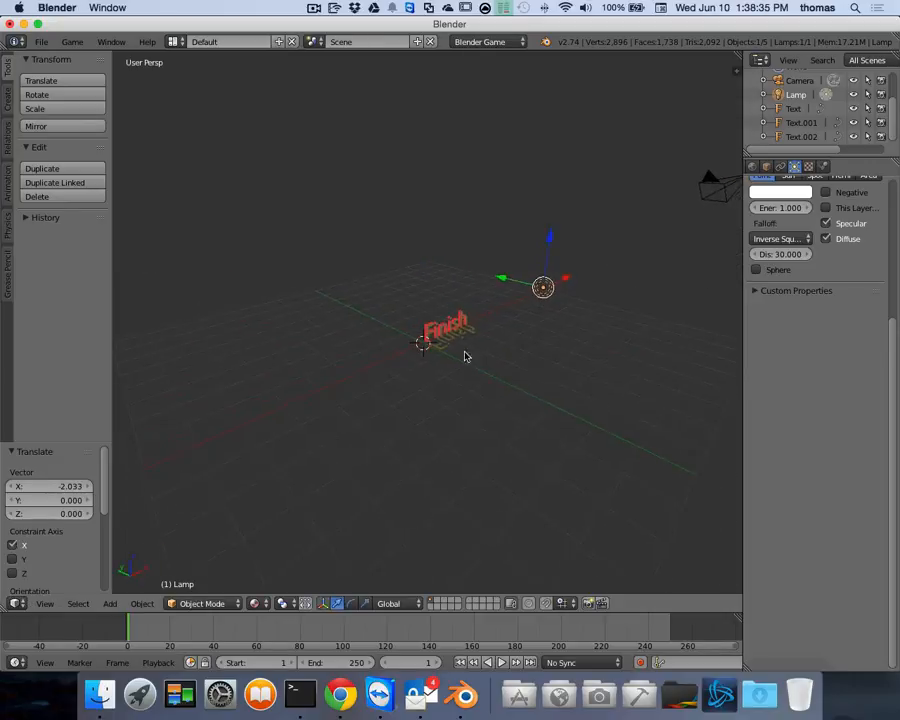
scroll(448, 355, up, 9)
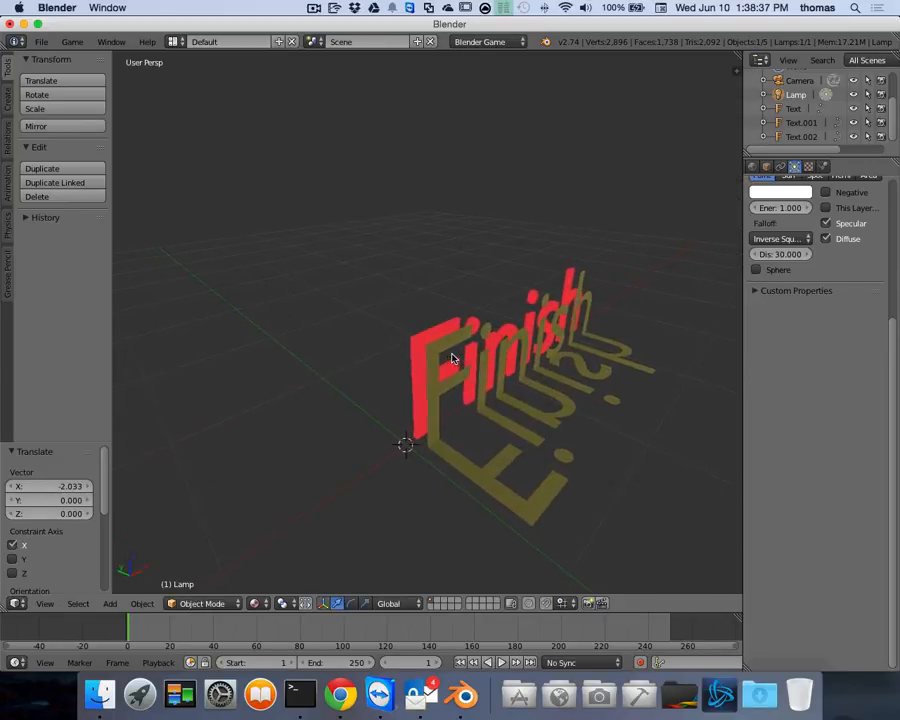
Examine the lighting on the upright "Finish" letters and their floor reflection from the front, back and sides
scroll(457, 358, right, 10)
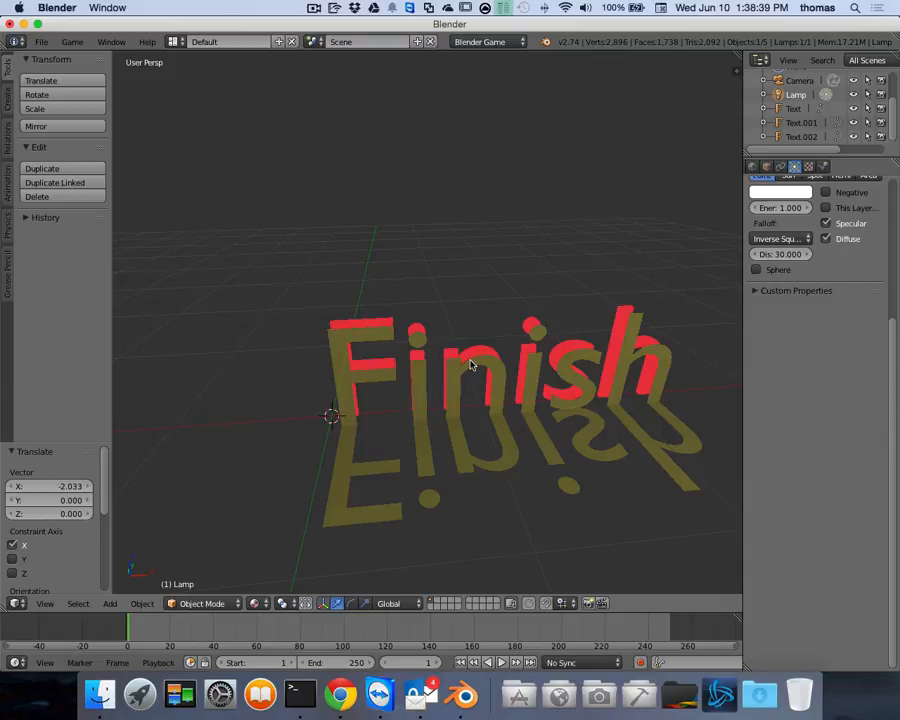
scroll(474, 364, right, 8)
scroll(506, 397, right, 7)
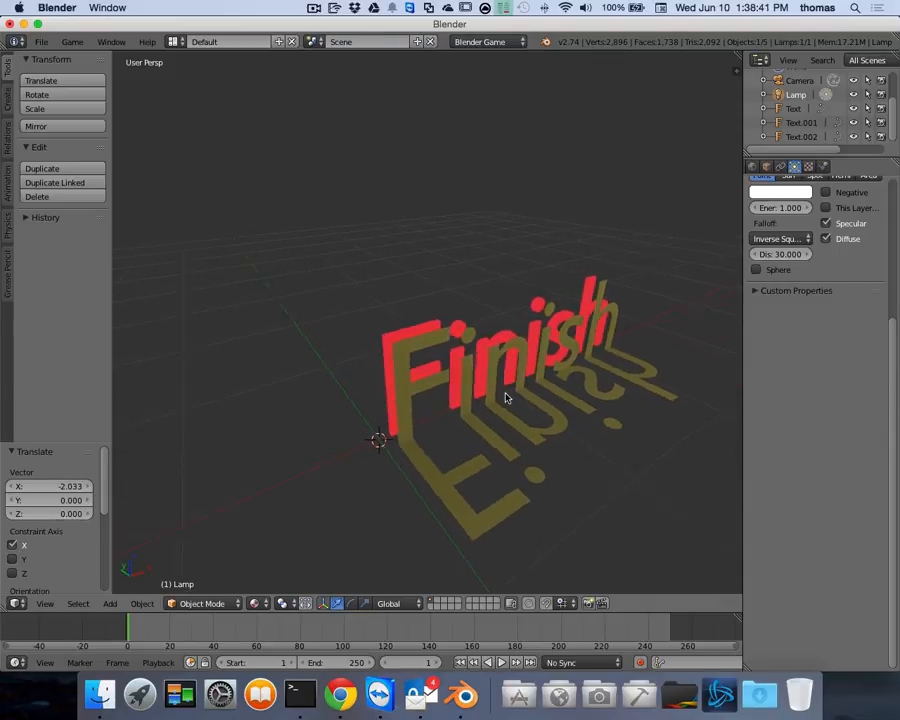
scroll(506, 397, right, 20)
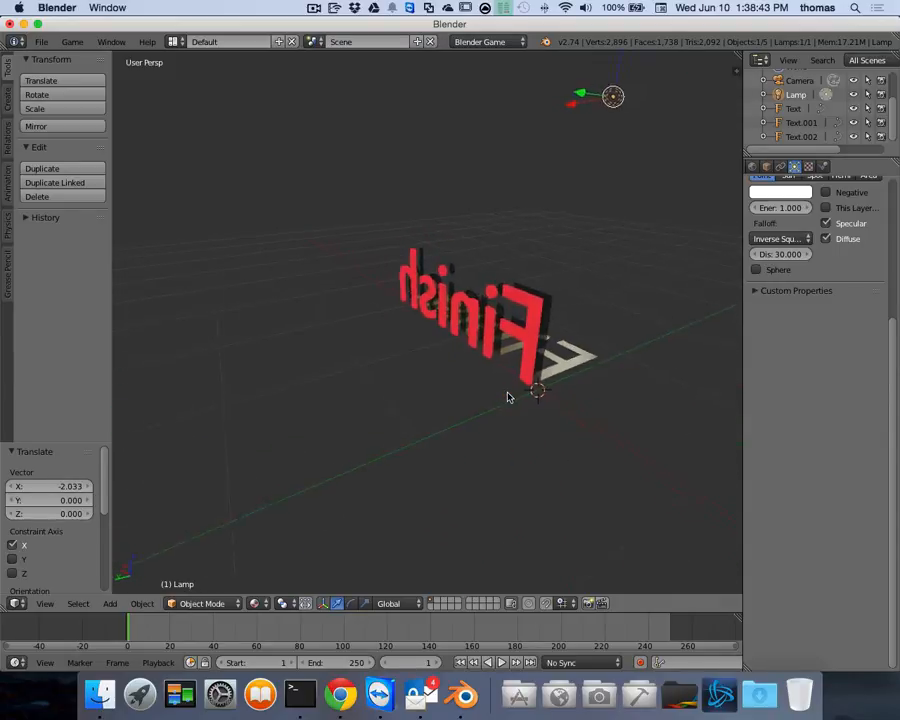
scroll(509, 397, right, 10)
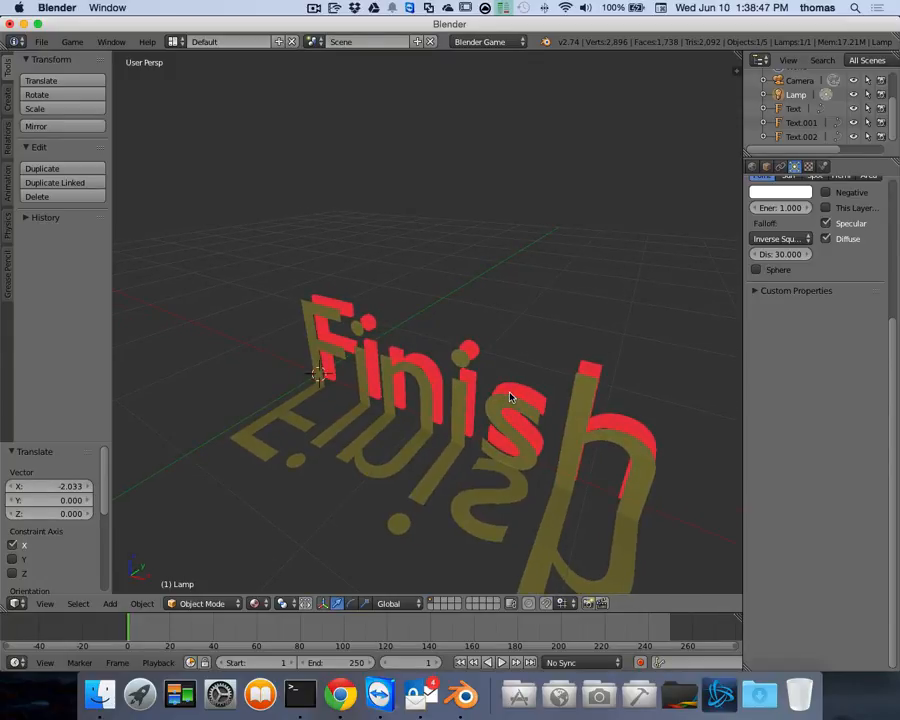
scroll(446, 408, down, 4)
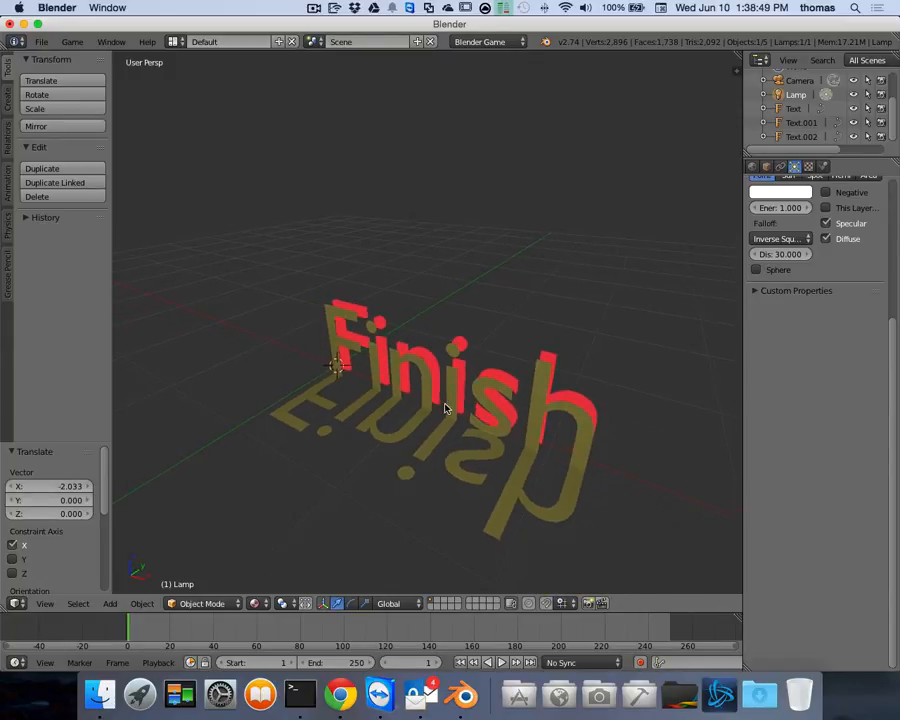
scroll(446, 408, up, 4)
scroll(449, 409, down, 8)
scroll(448, 408, up, 6)
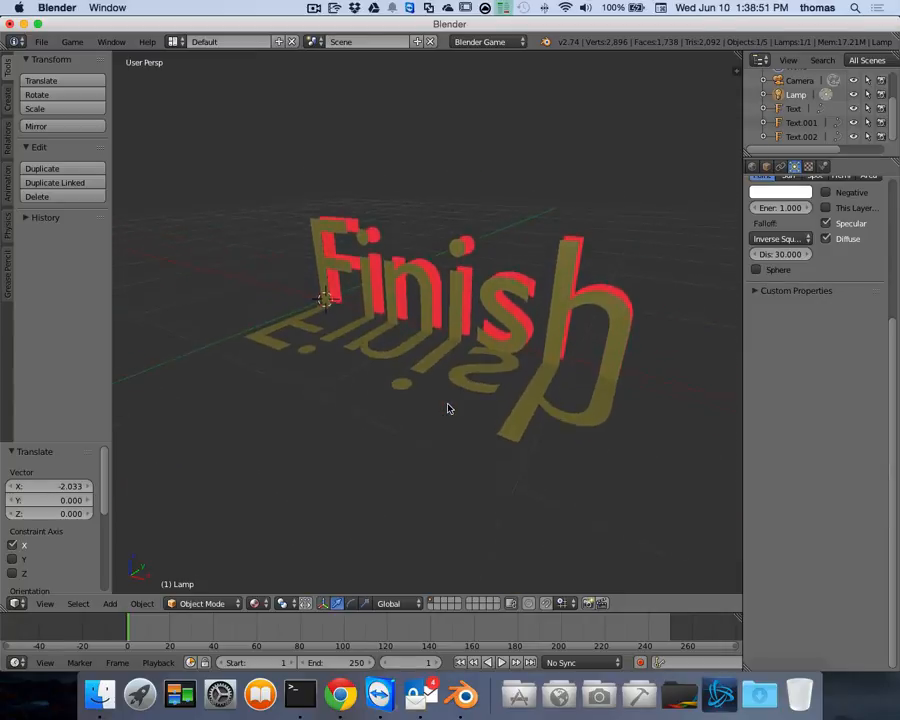
scroll(394, 378, up, 3)
Convert the flat reflection copy of the "Finish" text to a mesh and check its geometry in Edit Mode
right_click(380, 371)
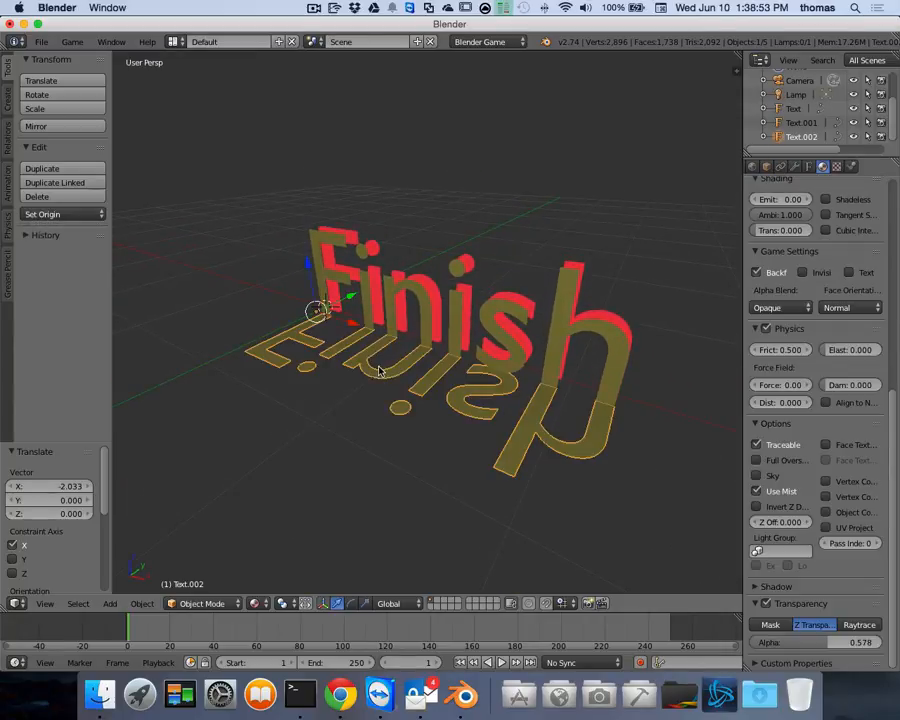
click(143, 602)
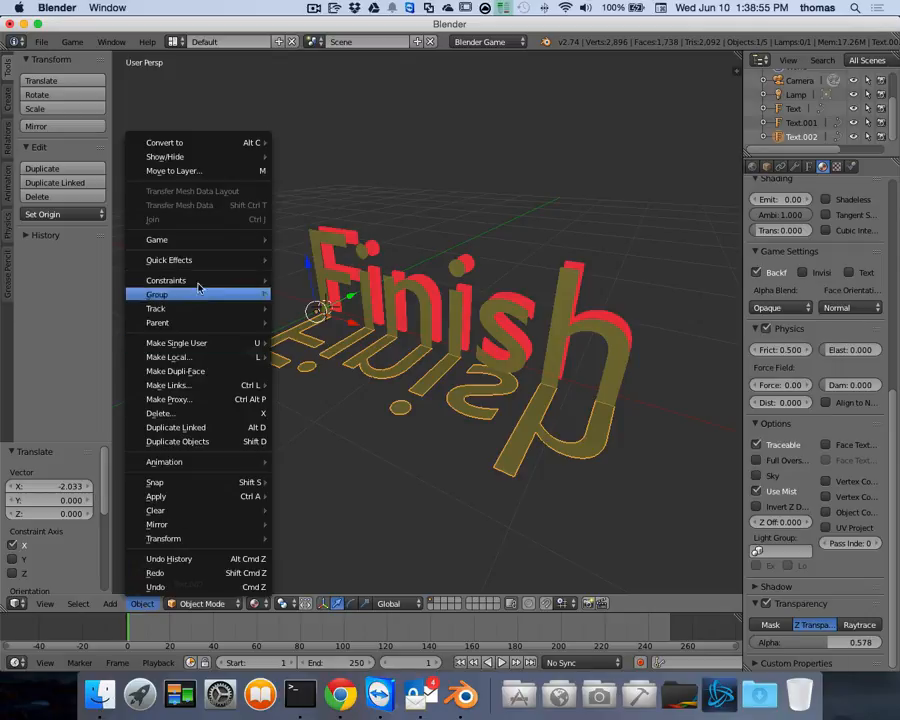
mouse_move(174, 142)
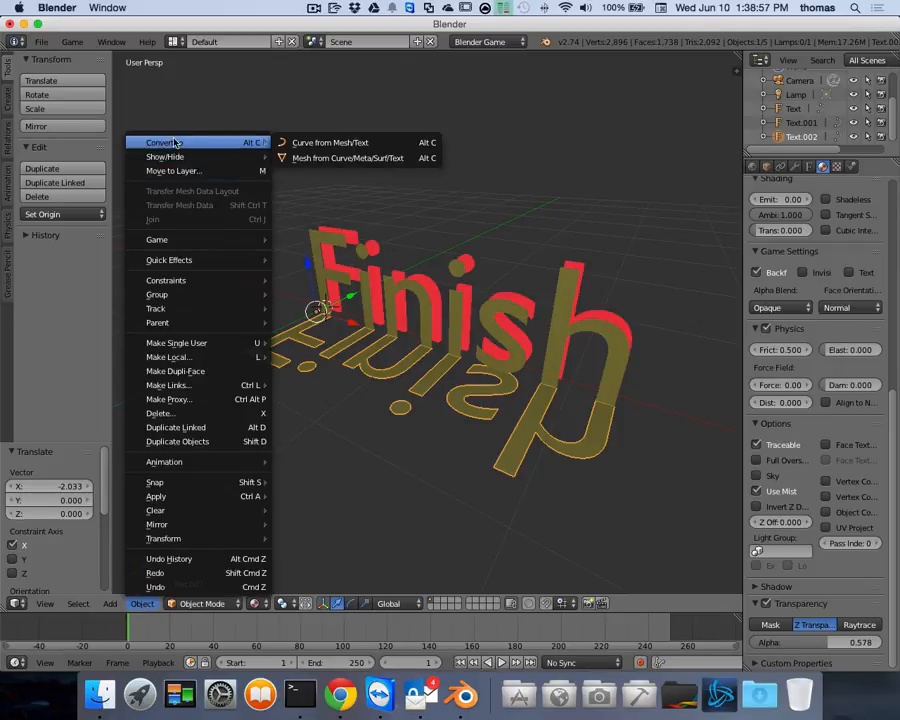
click(322, 158)
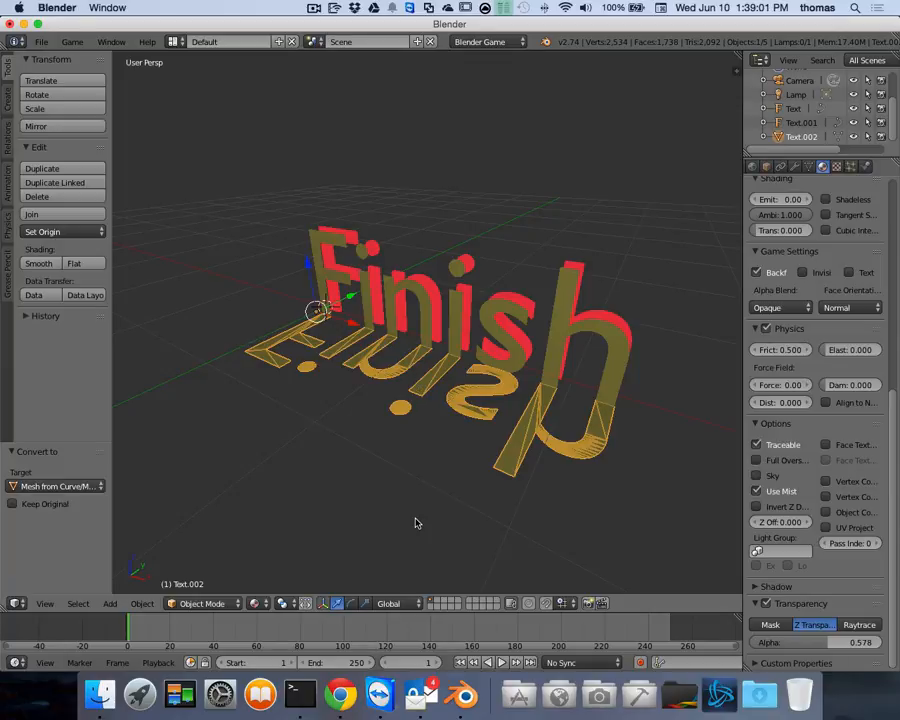
key(Tab)
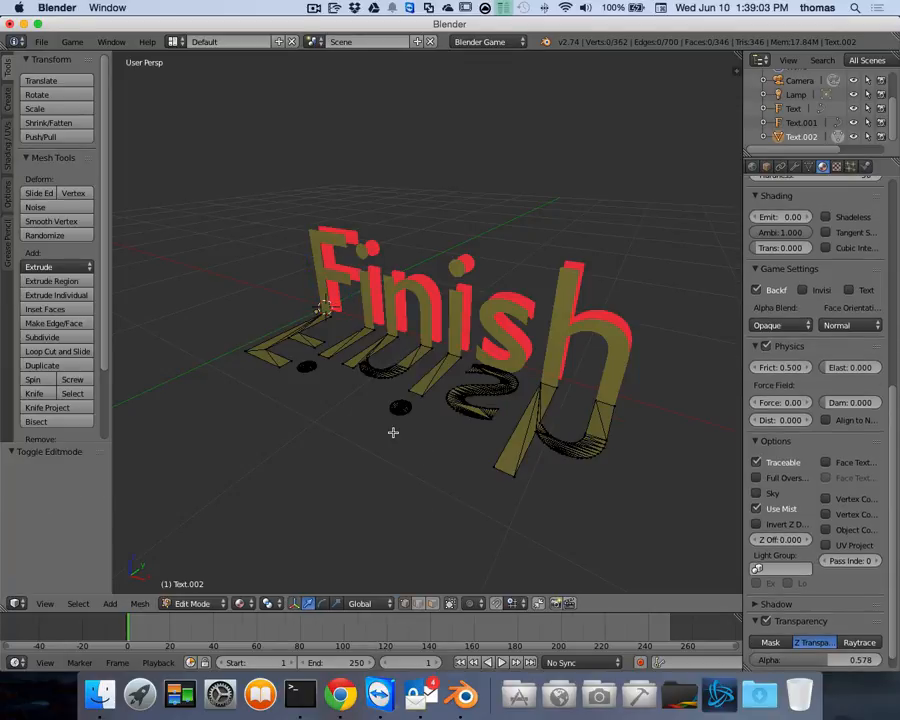
key(Tab)
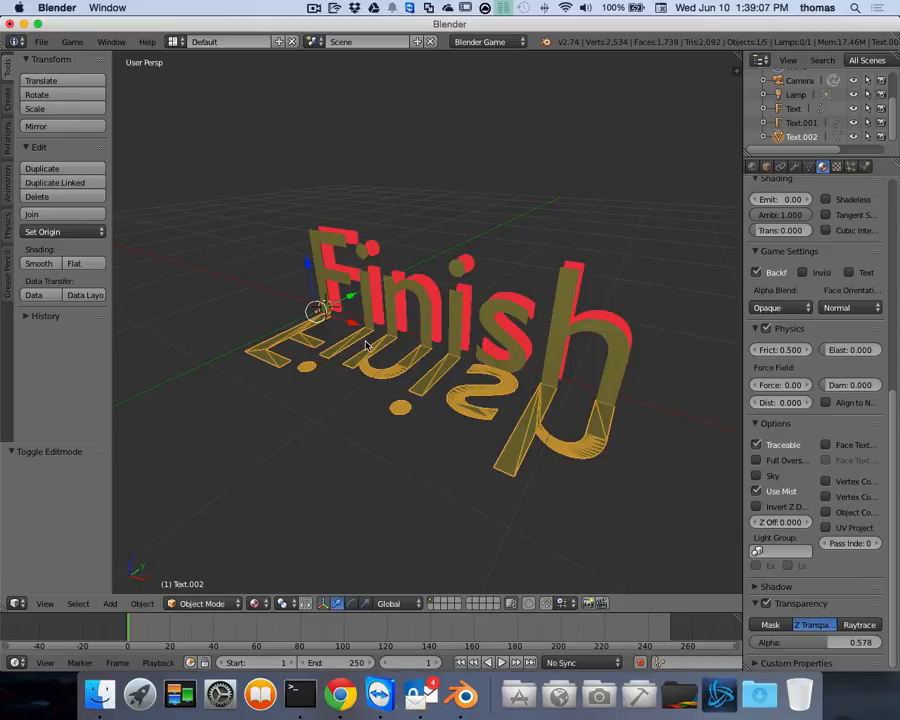
Scale the flat reflection mesh along Y by about 1.9 to lengthen it across the floor, and deselect it
click(365, 604)
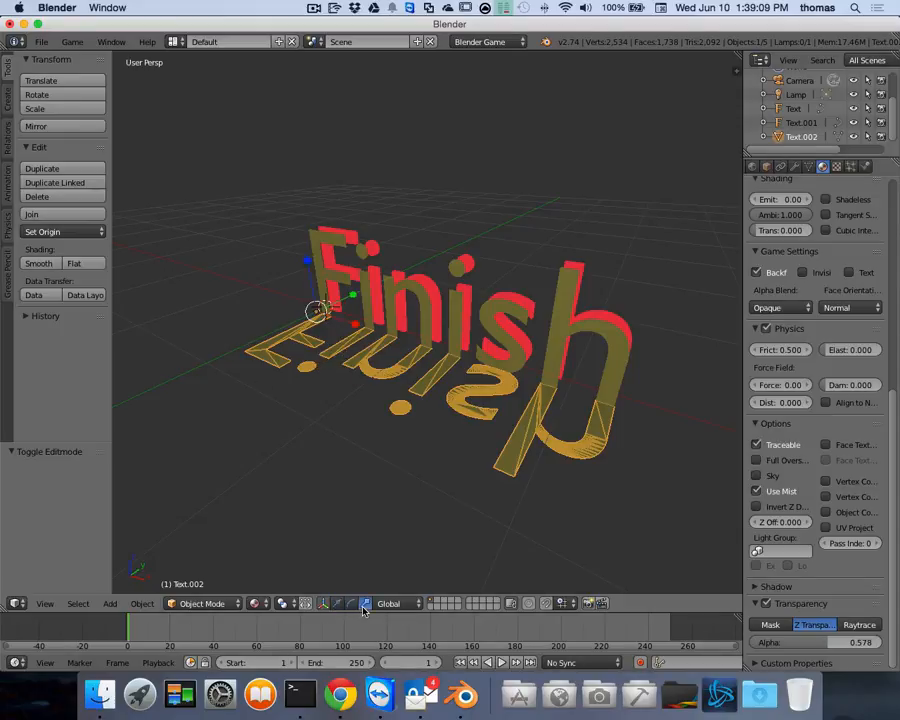
drag(353, 295, 386, 277)
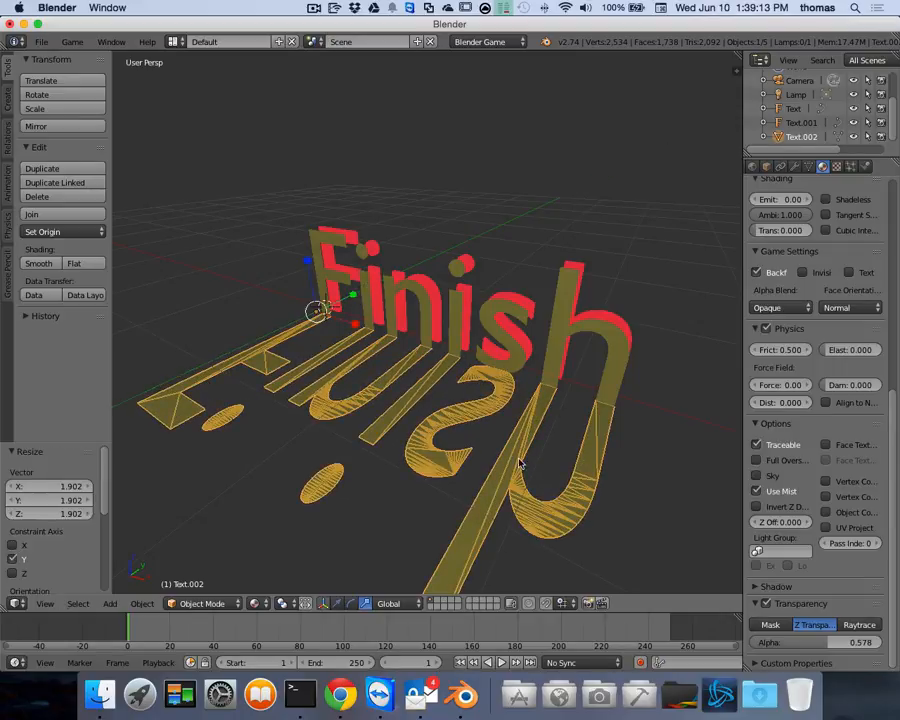
scroll(602, 455, up, 2)
middle_drag(602, 455, 506, 444)
key(a)
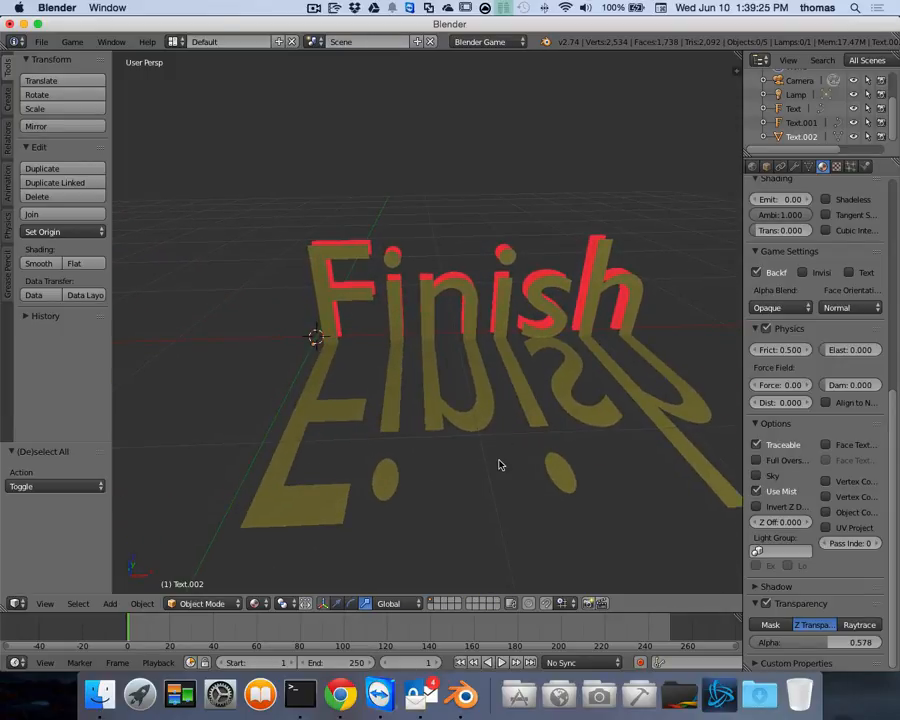